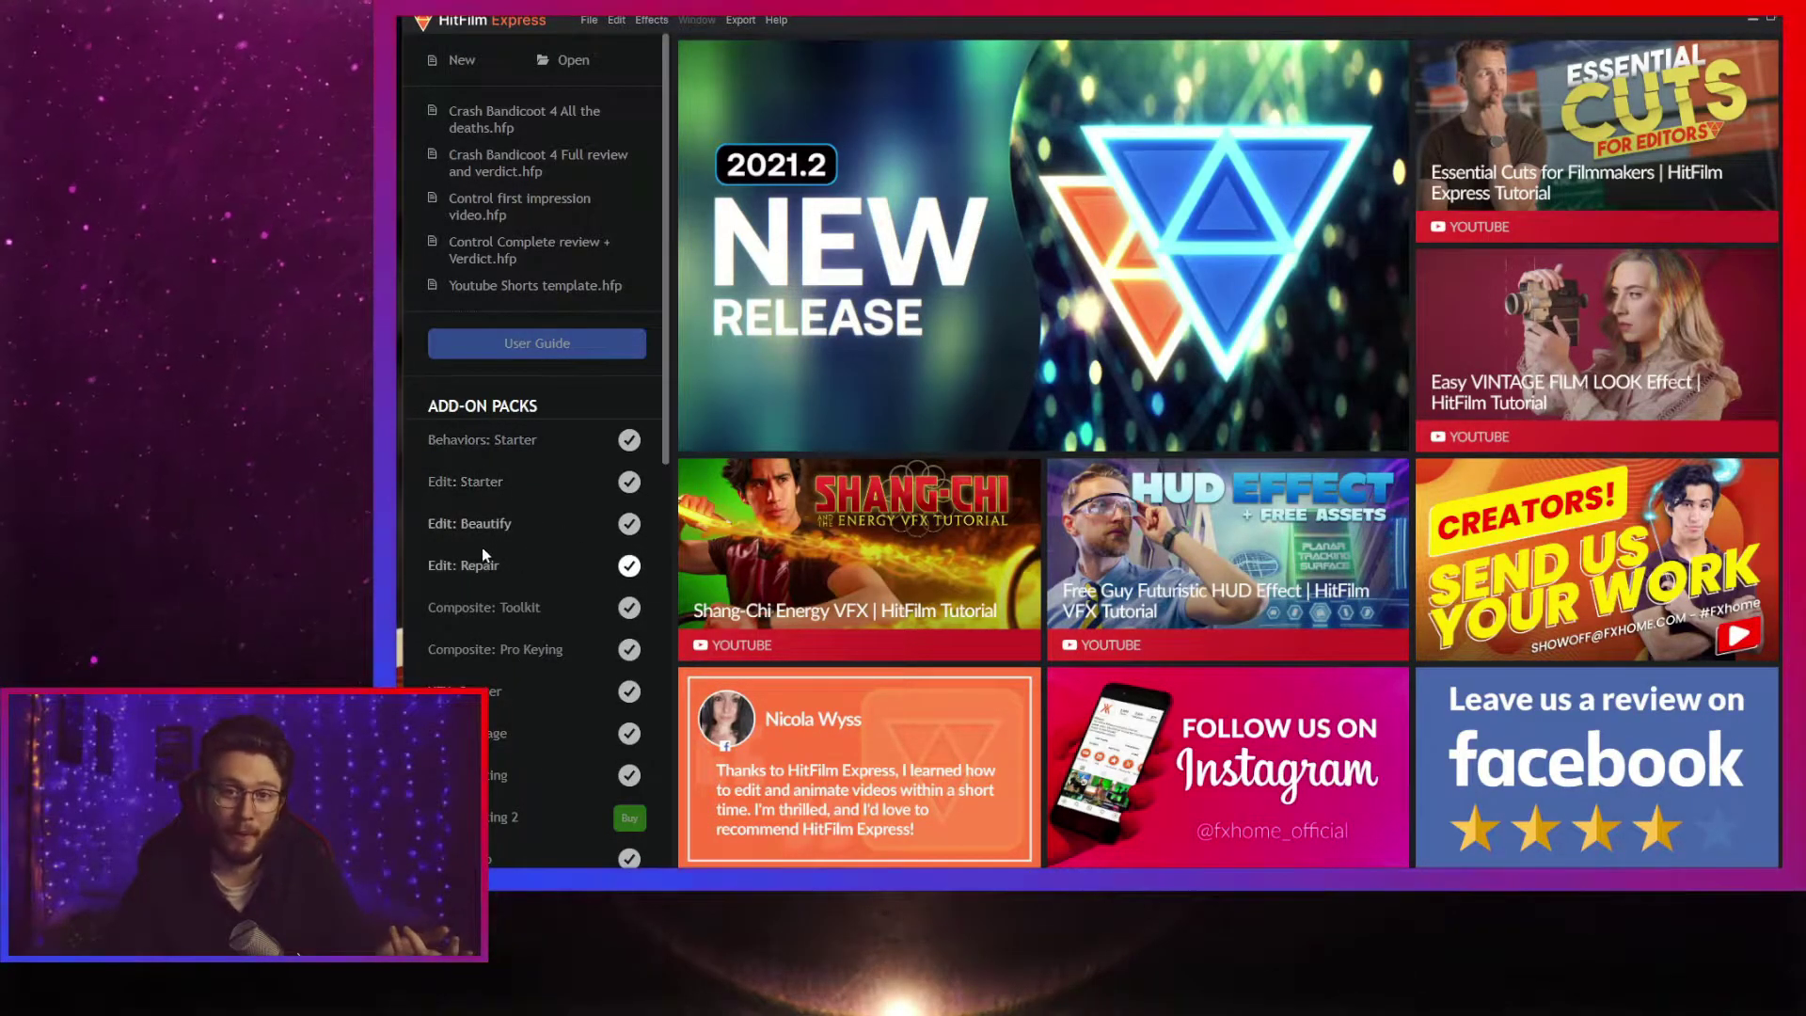
- Look through the list of add-on packs on the home screen
scroll(630, 470, down, 5)
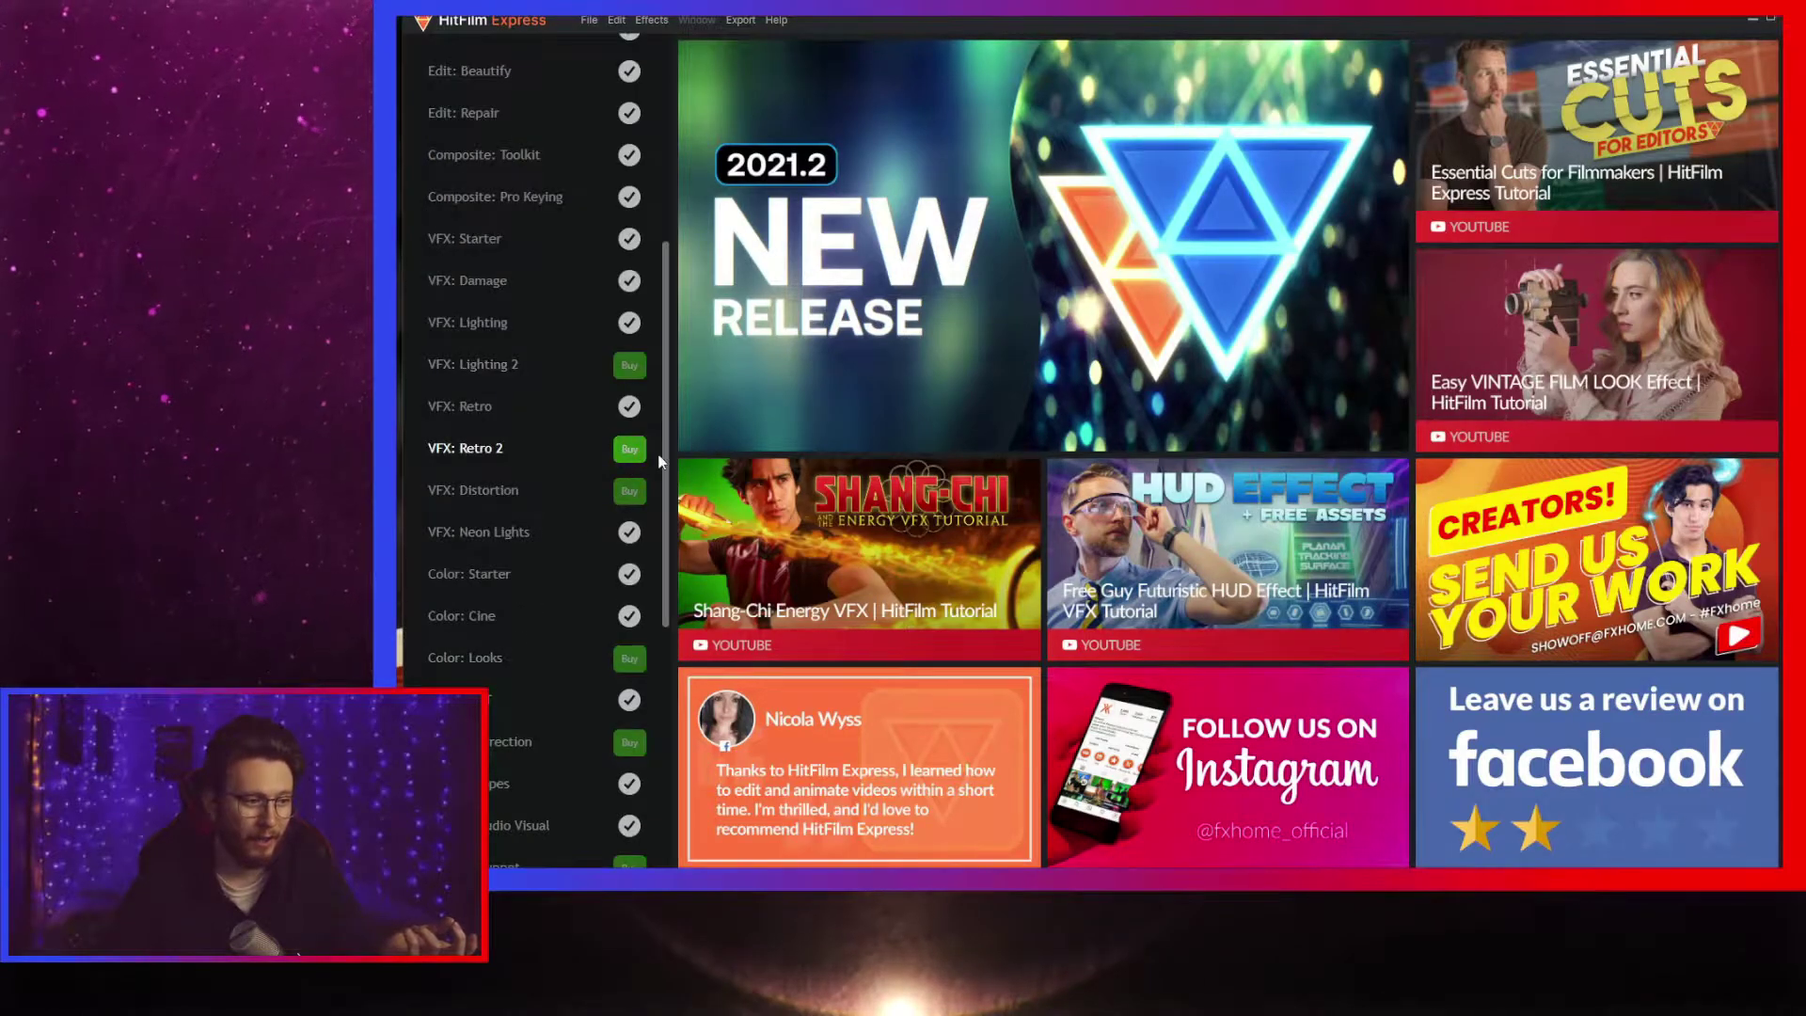
scroll(653, 561, down, 6)
scroll(676, 715, up, 6)
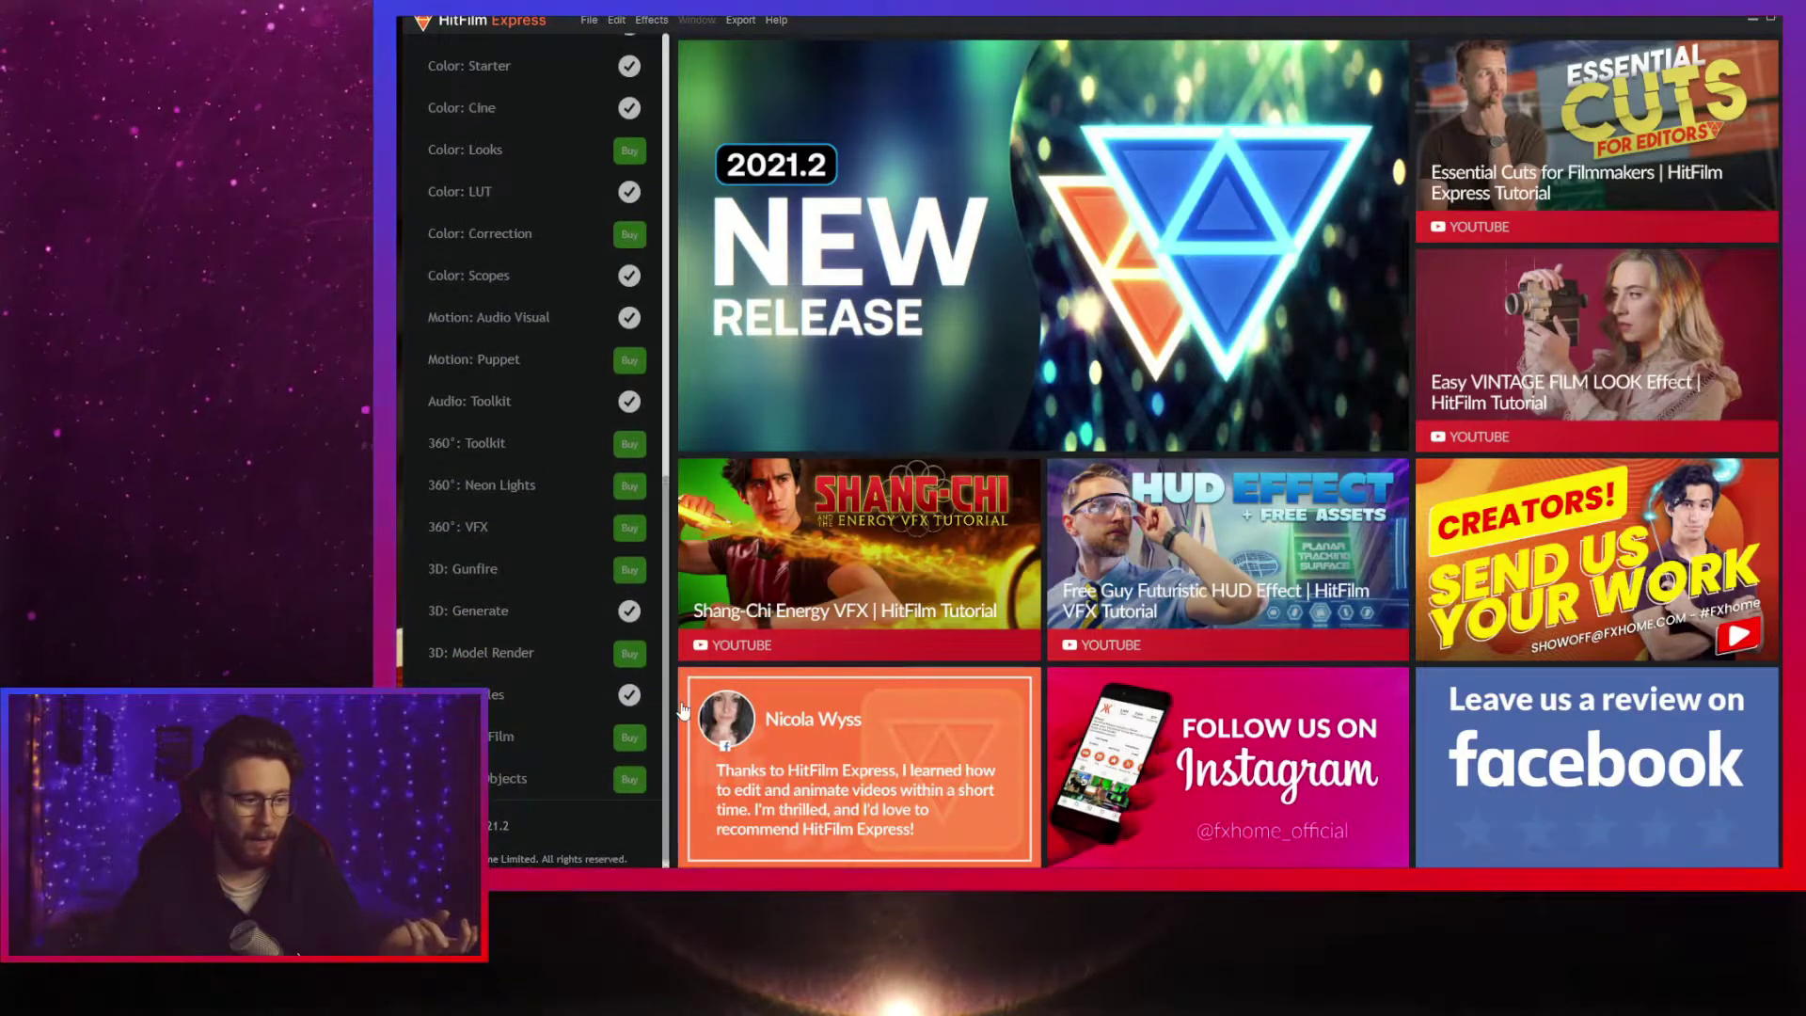
scroll(674, 436, up, 5)
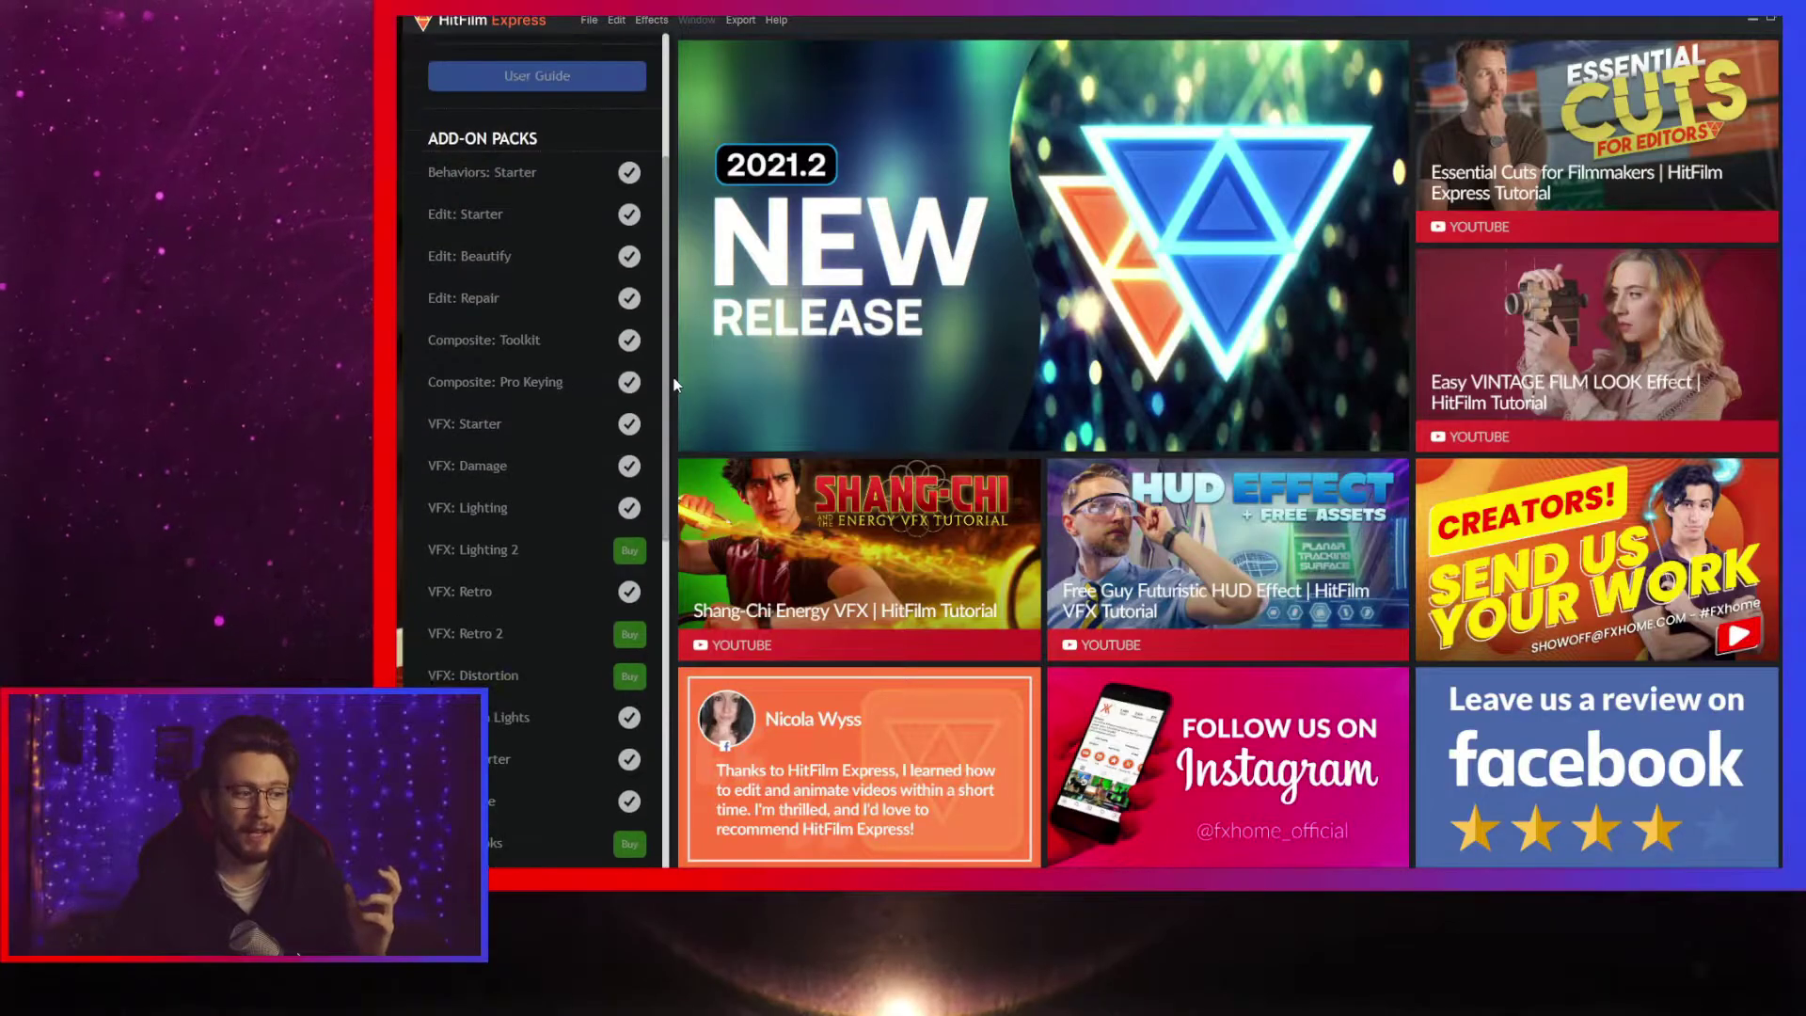
scroll(669, 261, up, 1)
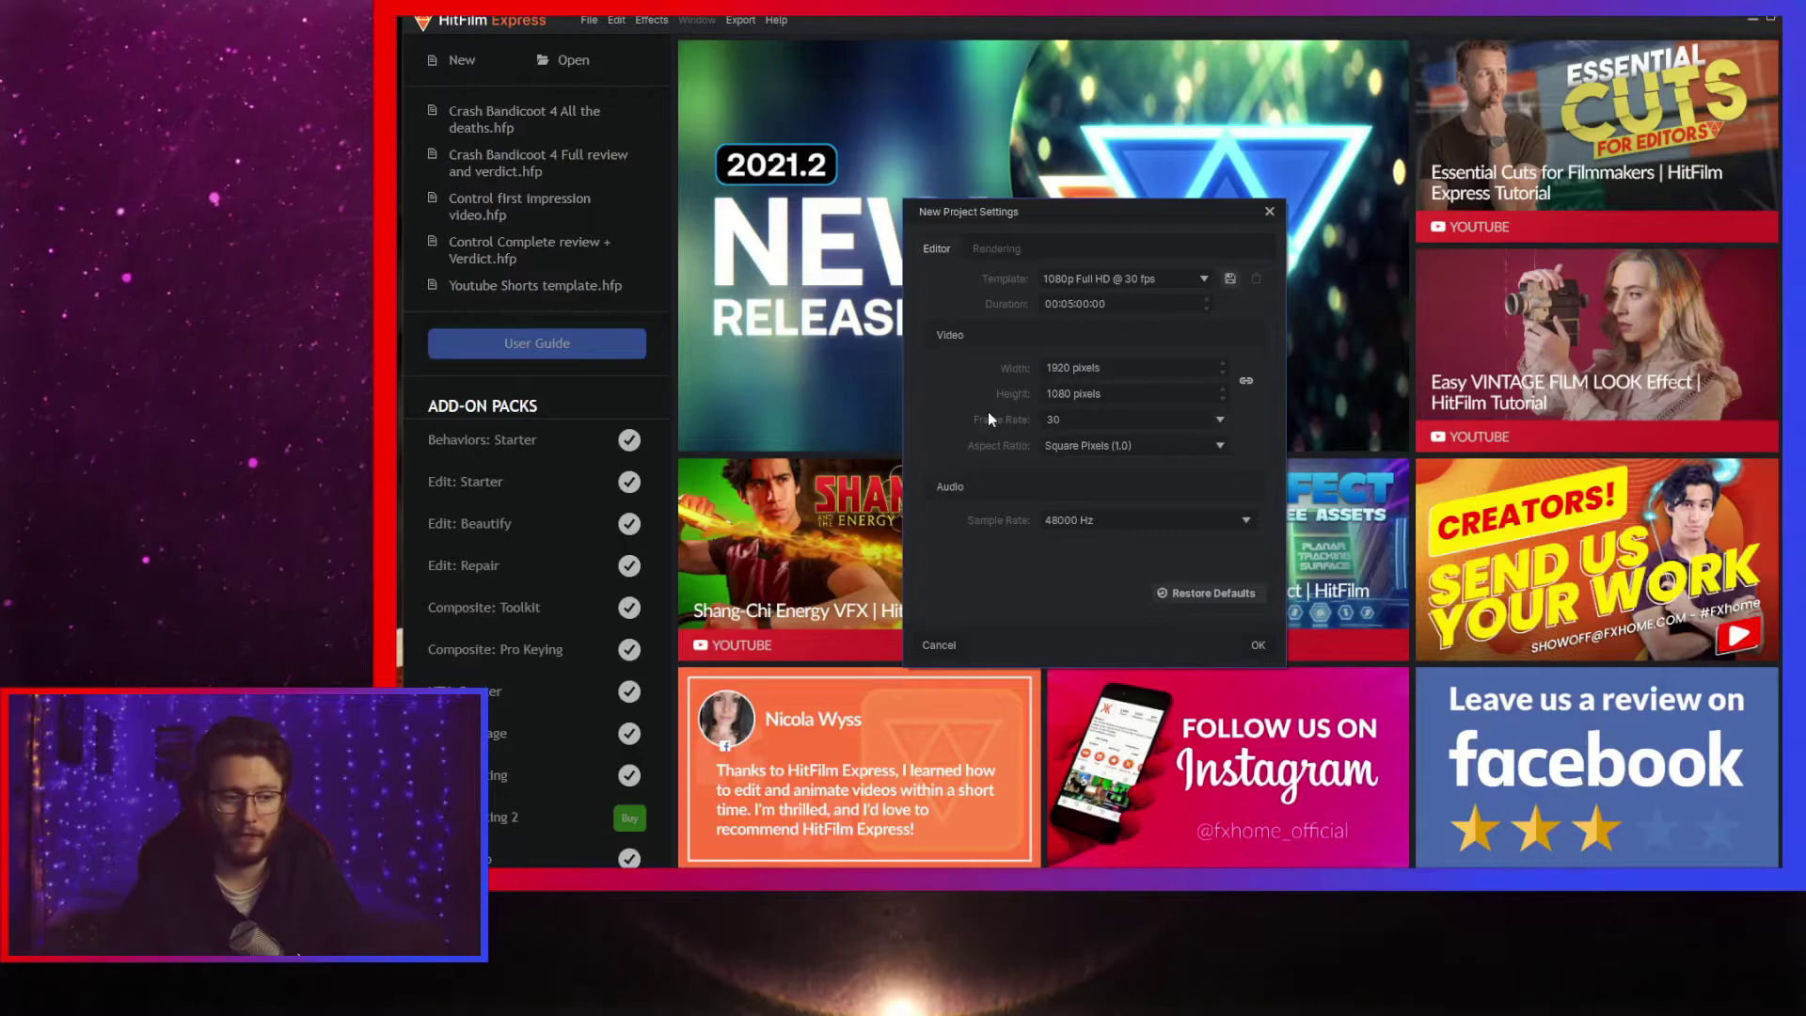
- Create a new project from the 4K UHD @ 60 fps template
click(1157, 277)
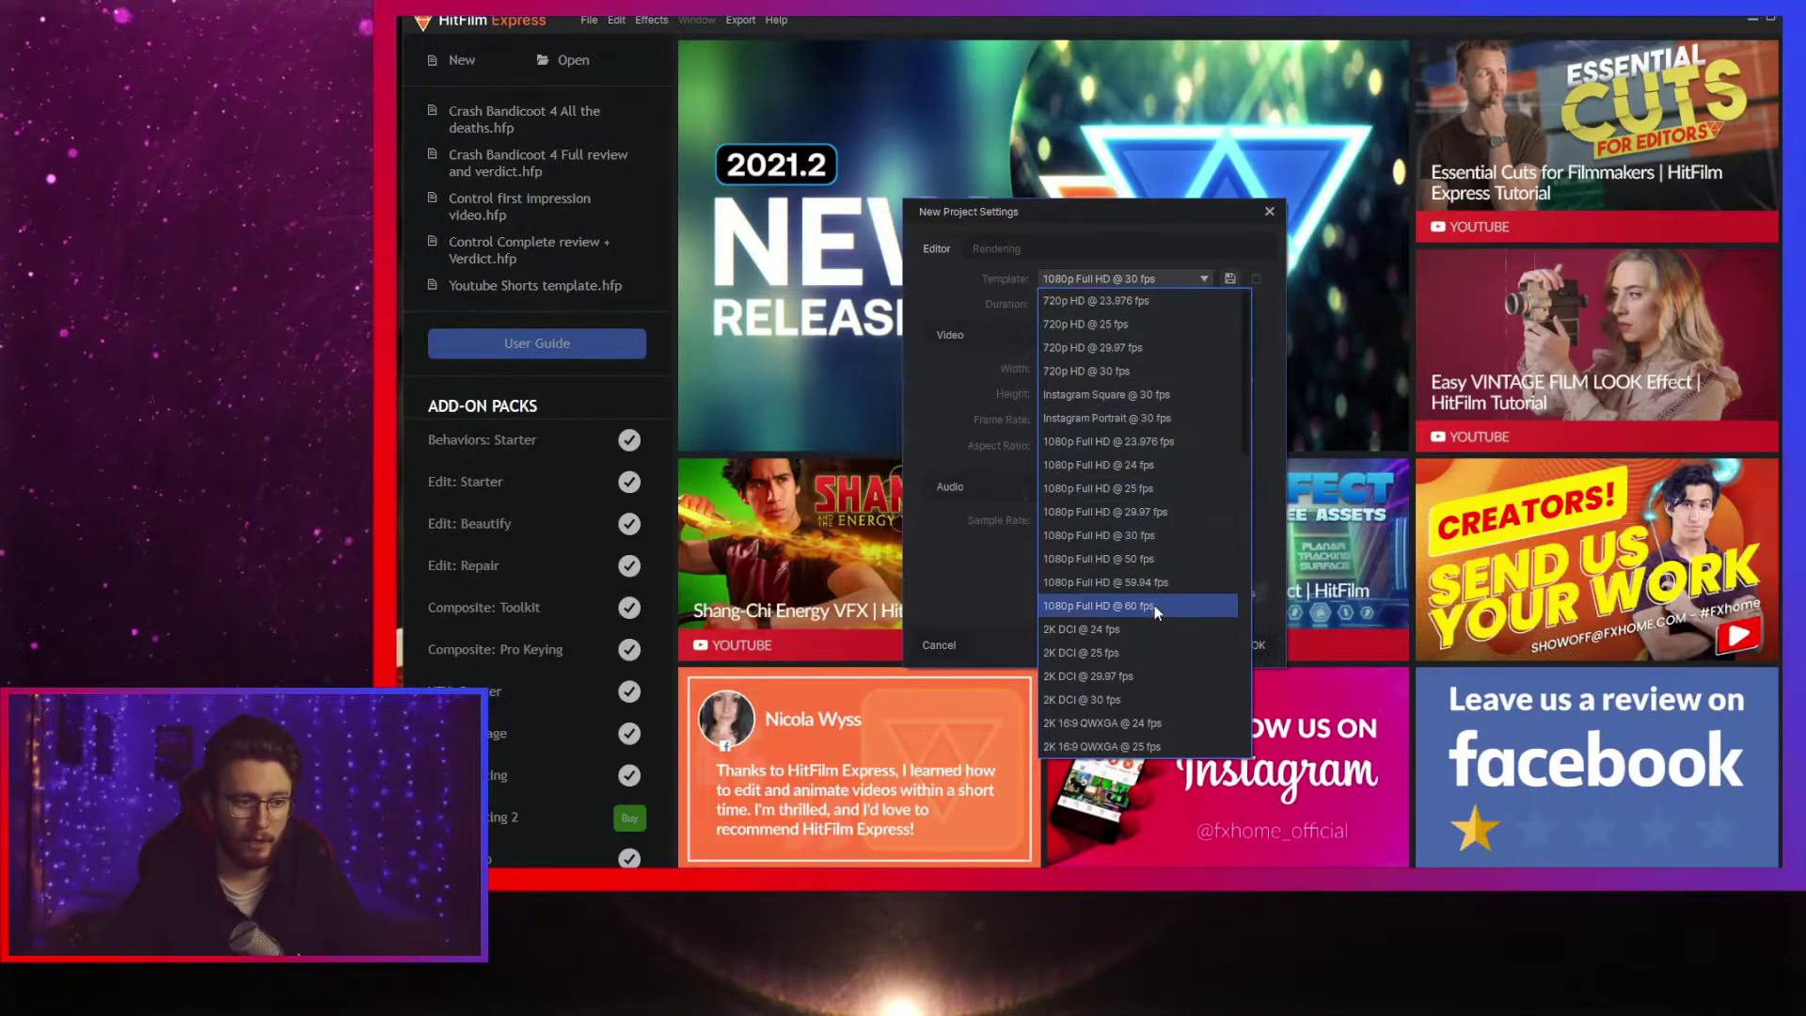
scroll(1133, 566, down, 8)
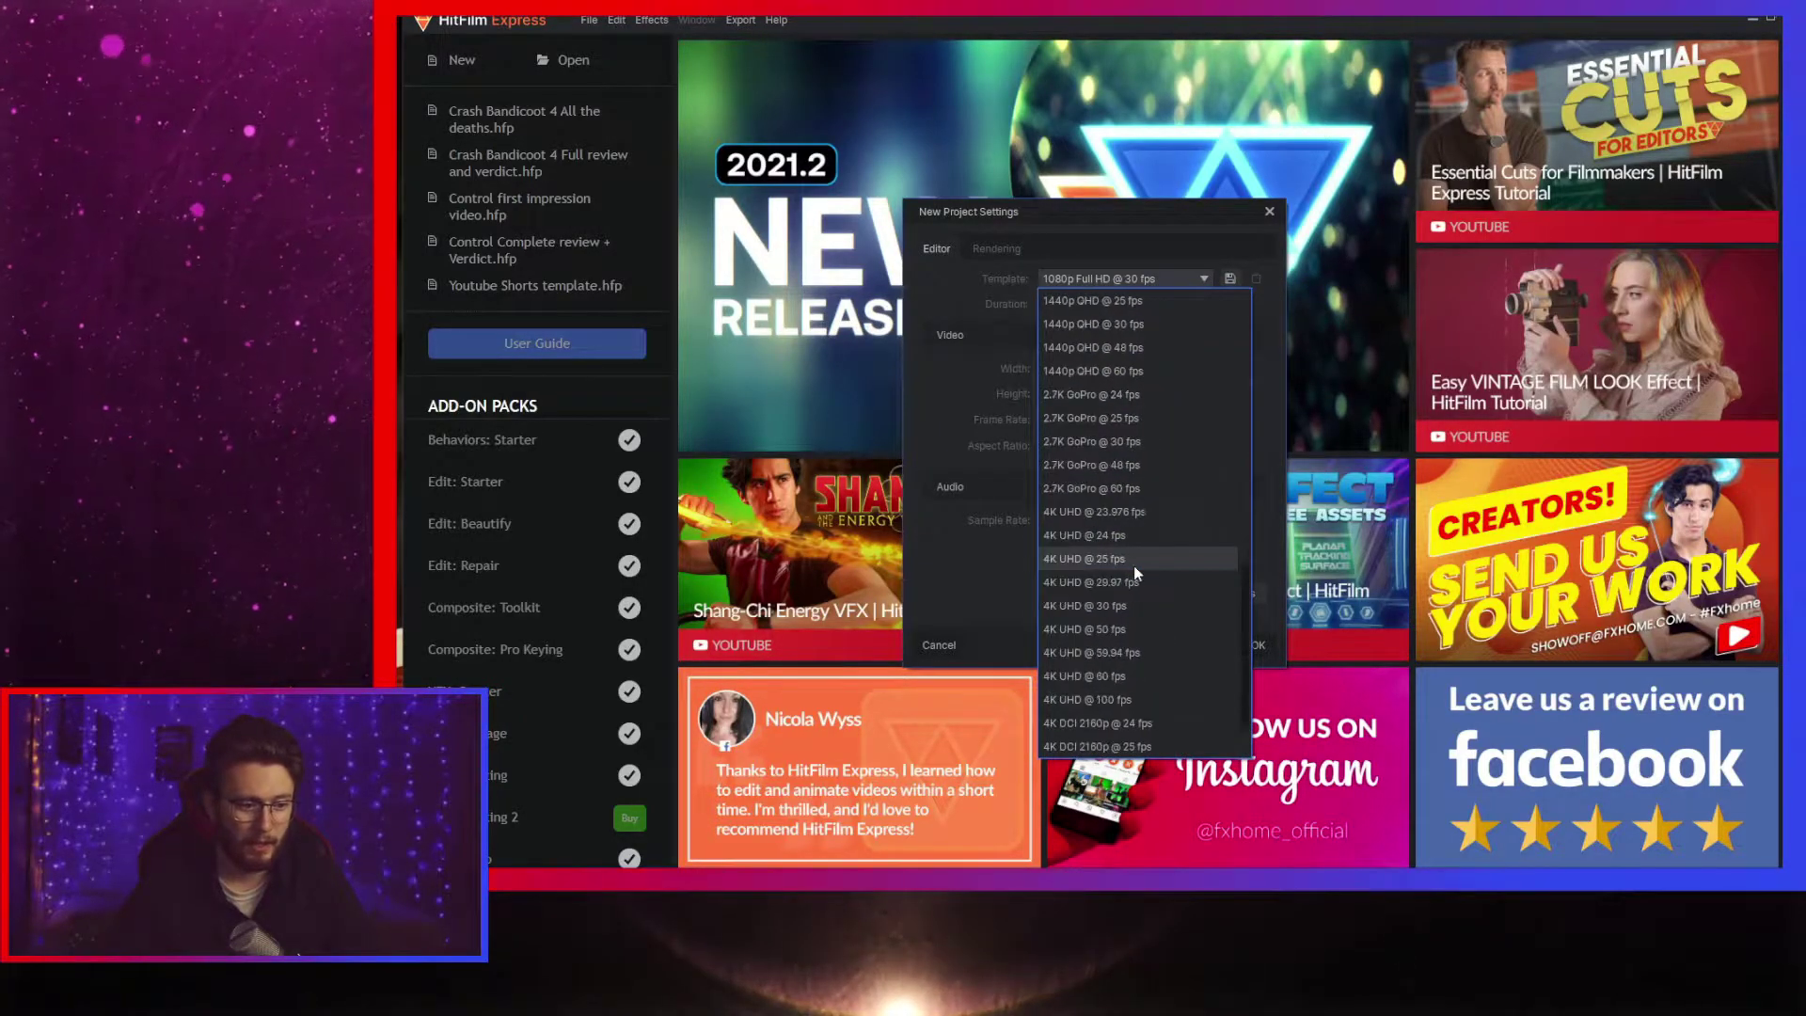
click(1136, 679)
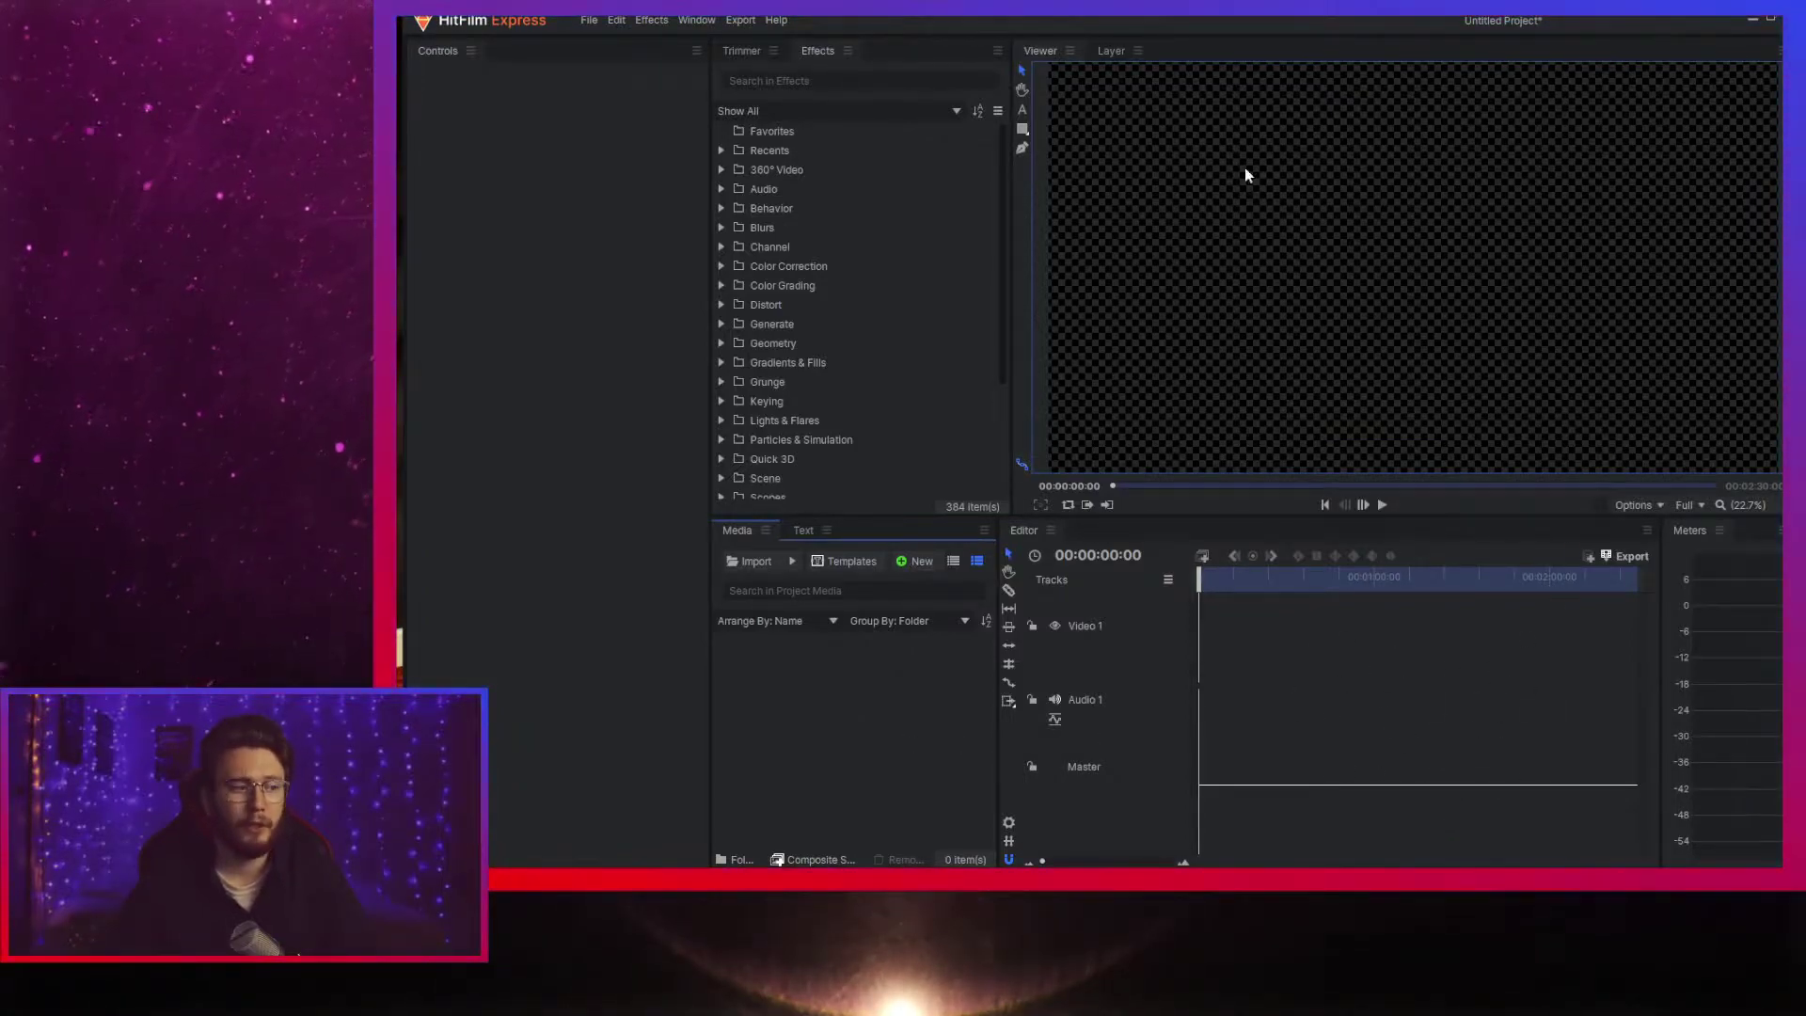
- Place C0768.MP4 at the start of the timeline, matching the sequence settings to it, and go to its green-screen shot at 00;00;24;02
mouse_move(816, 53)
mouse_down()
mouse_move(803, 363)
mouse_move(818, 57)
mouse_up()
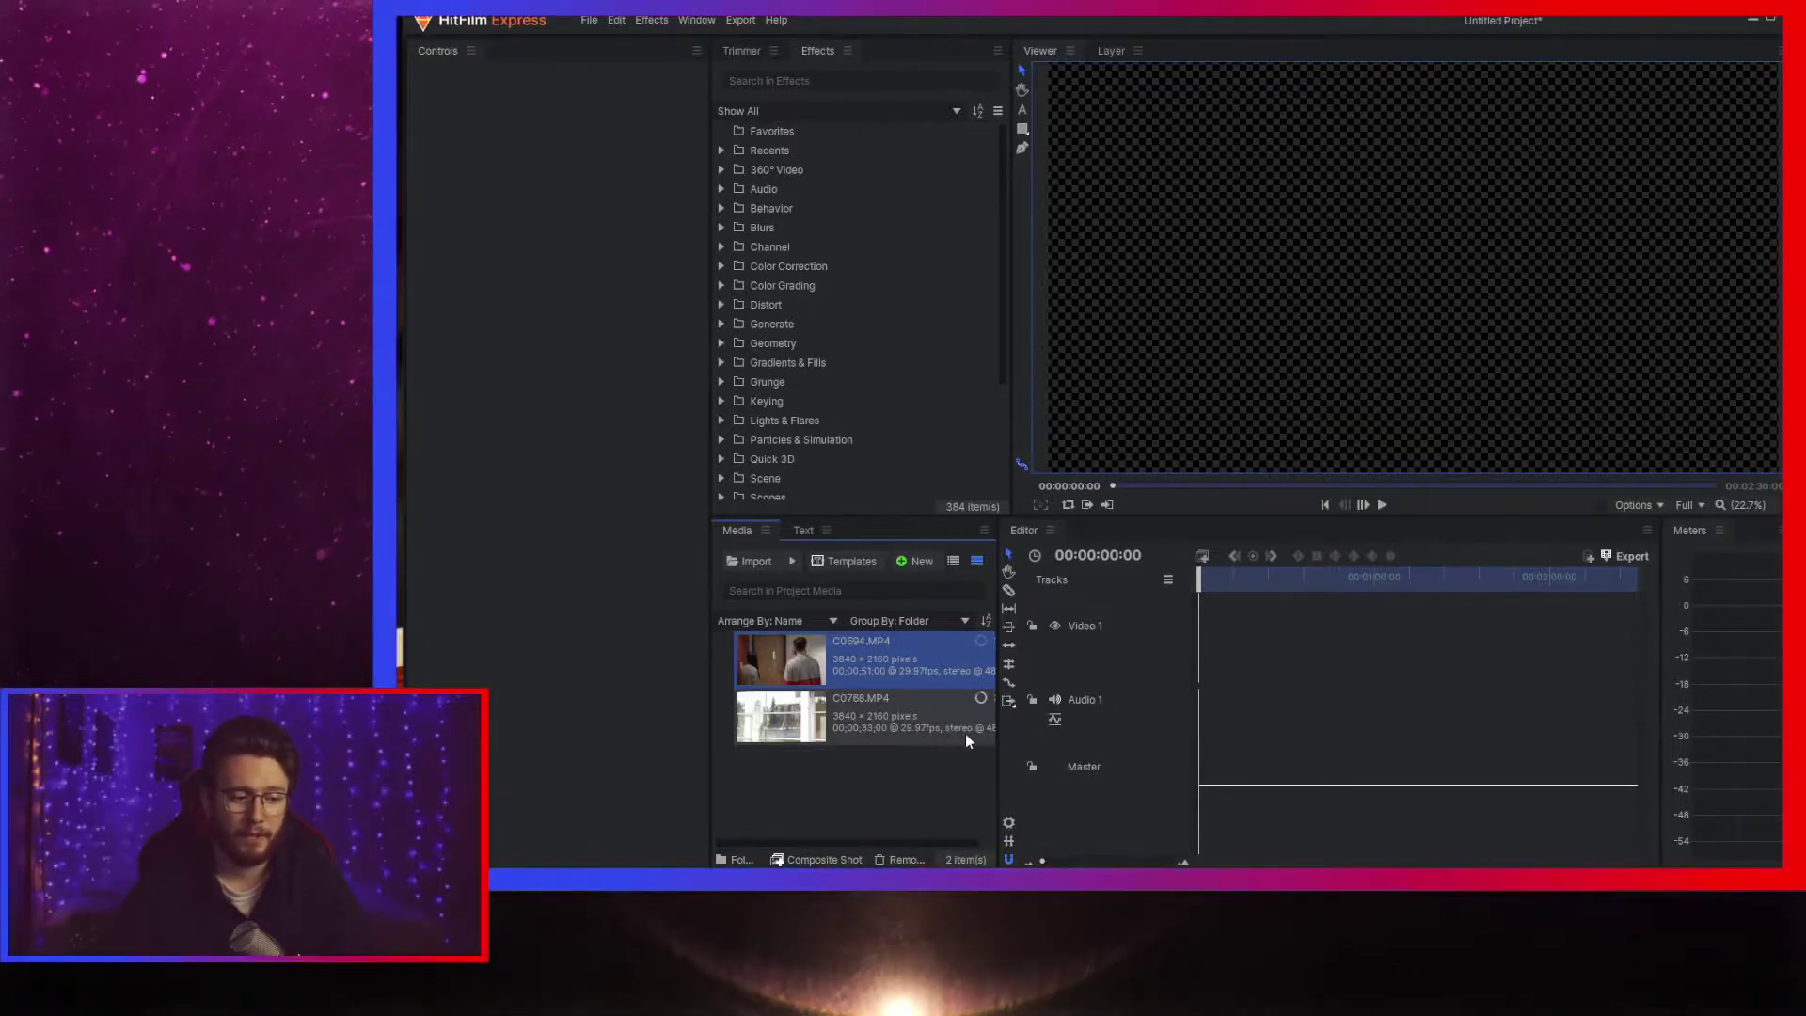
drag(856, 724, 1204, 661)
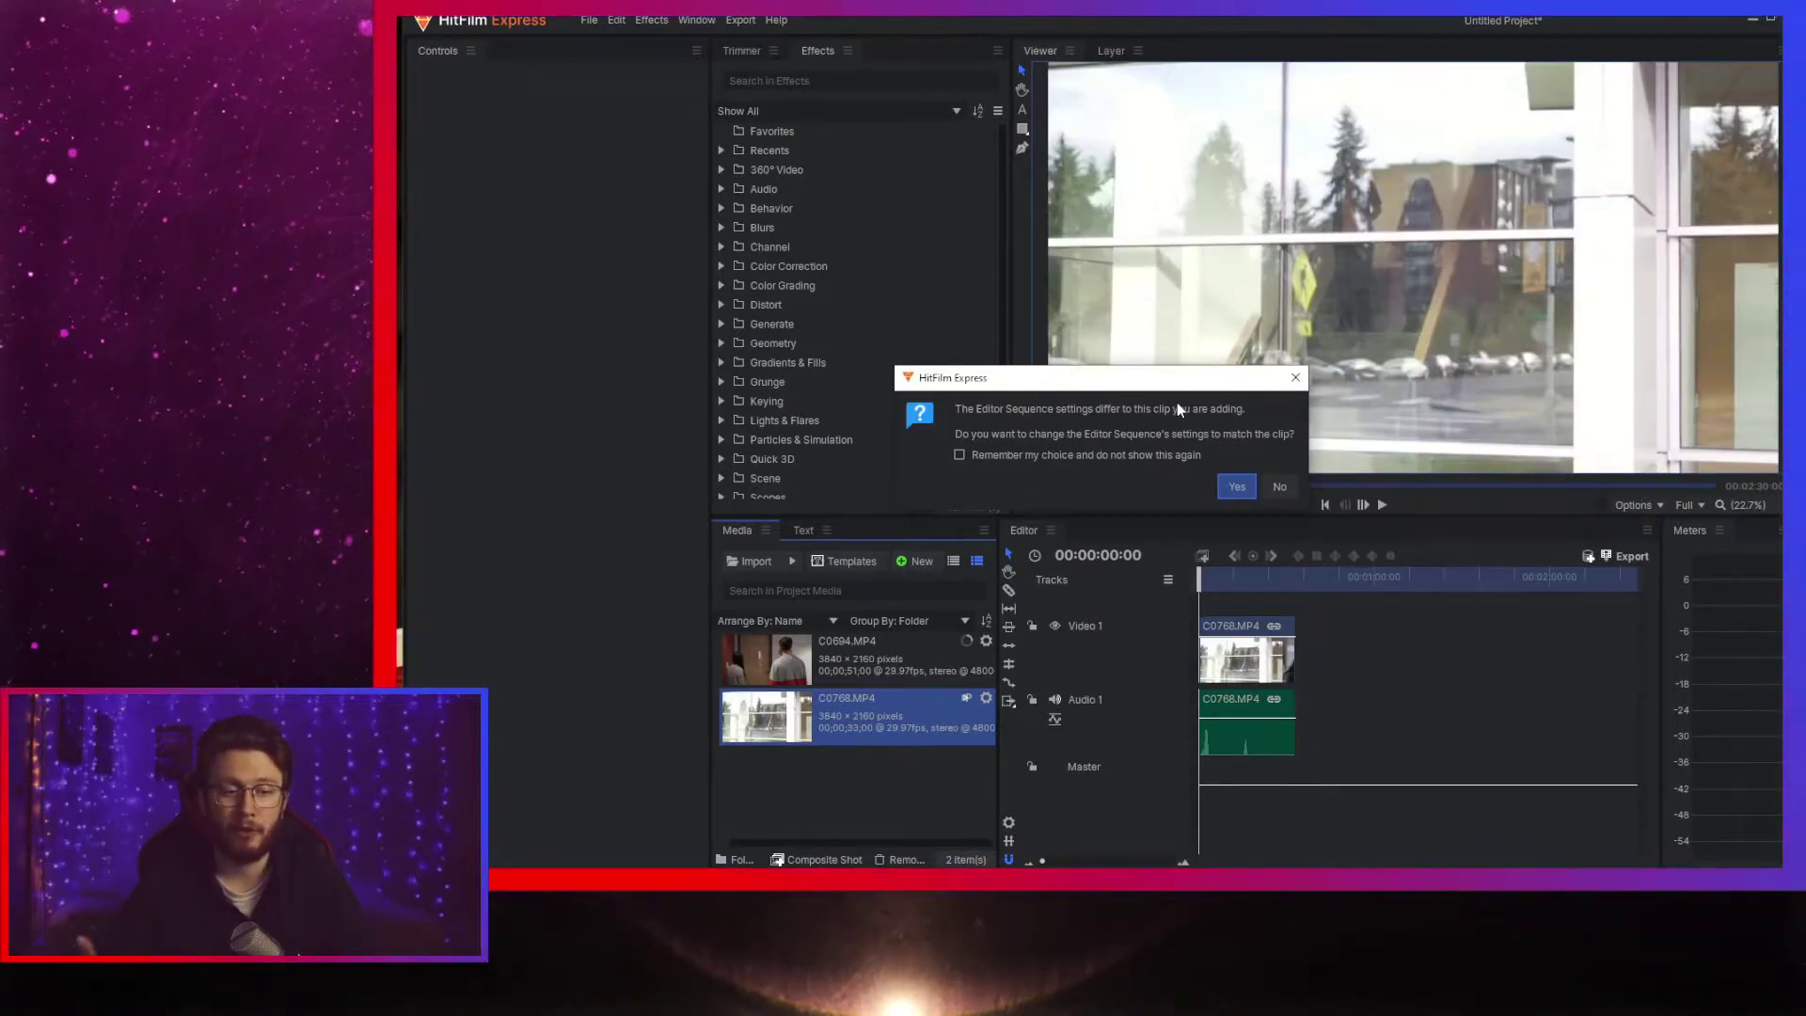
click(1234, 486)
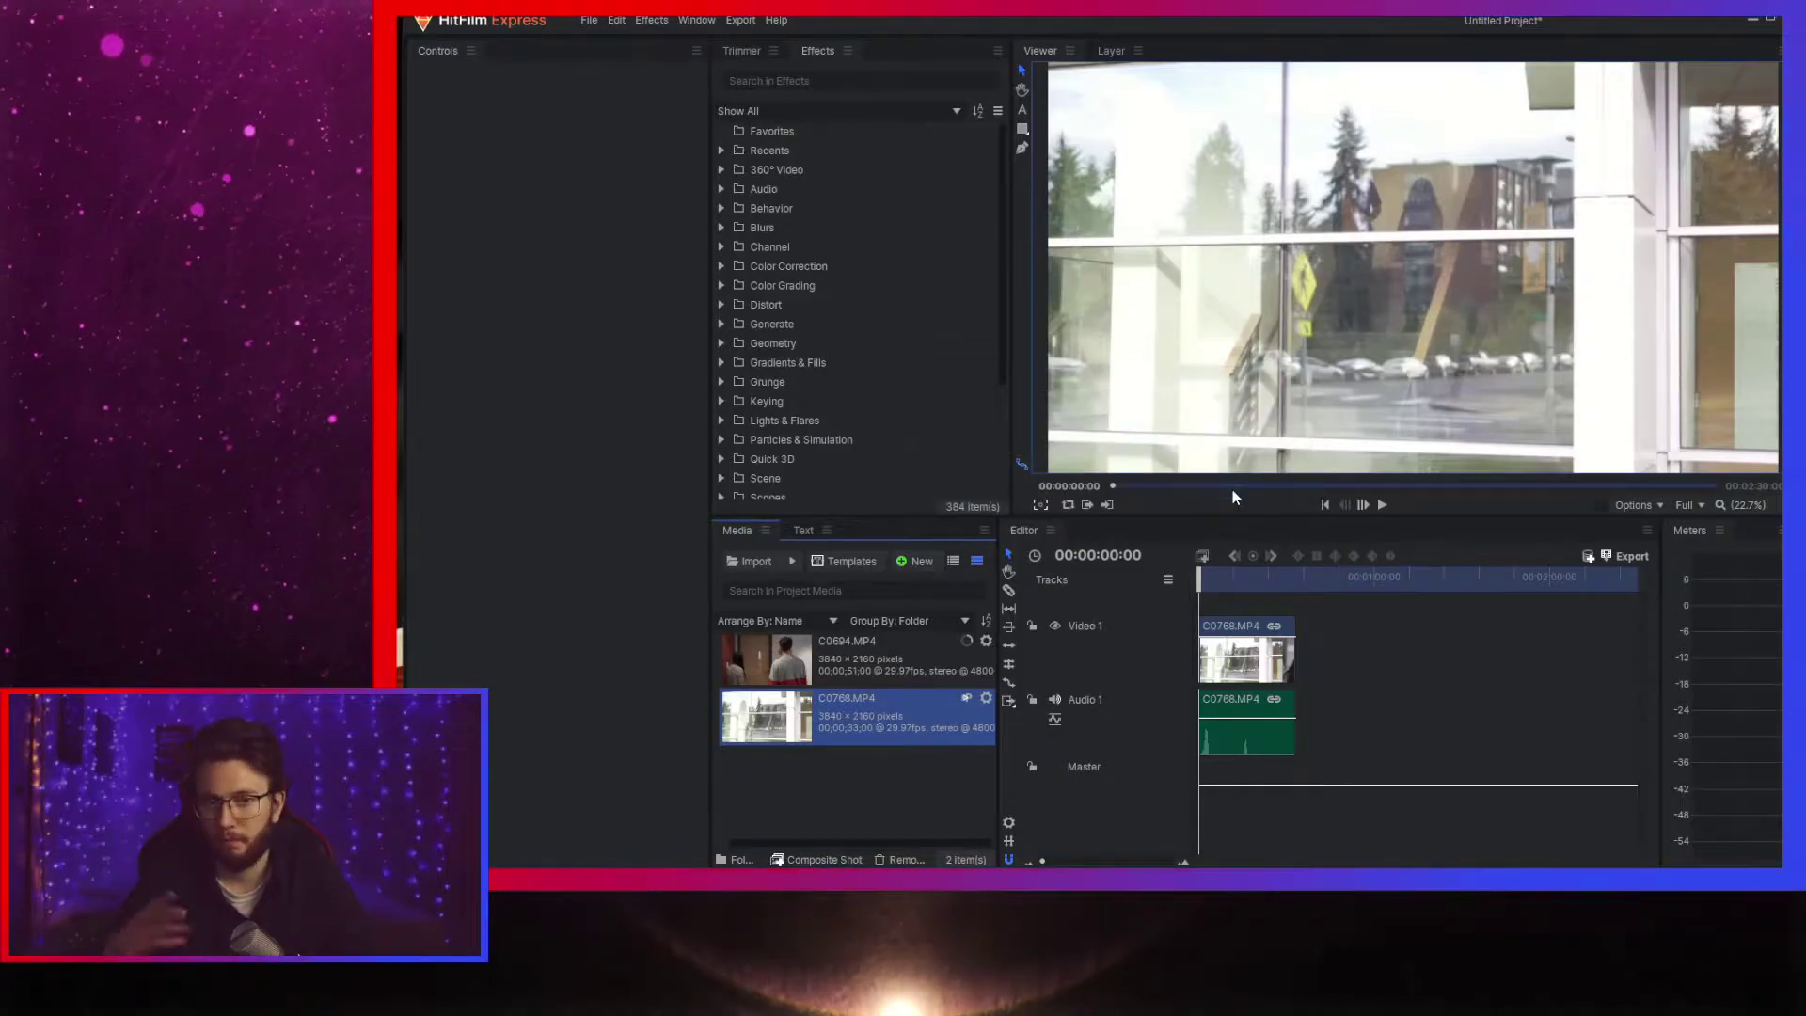
click(1245, 659)
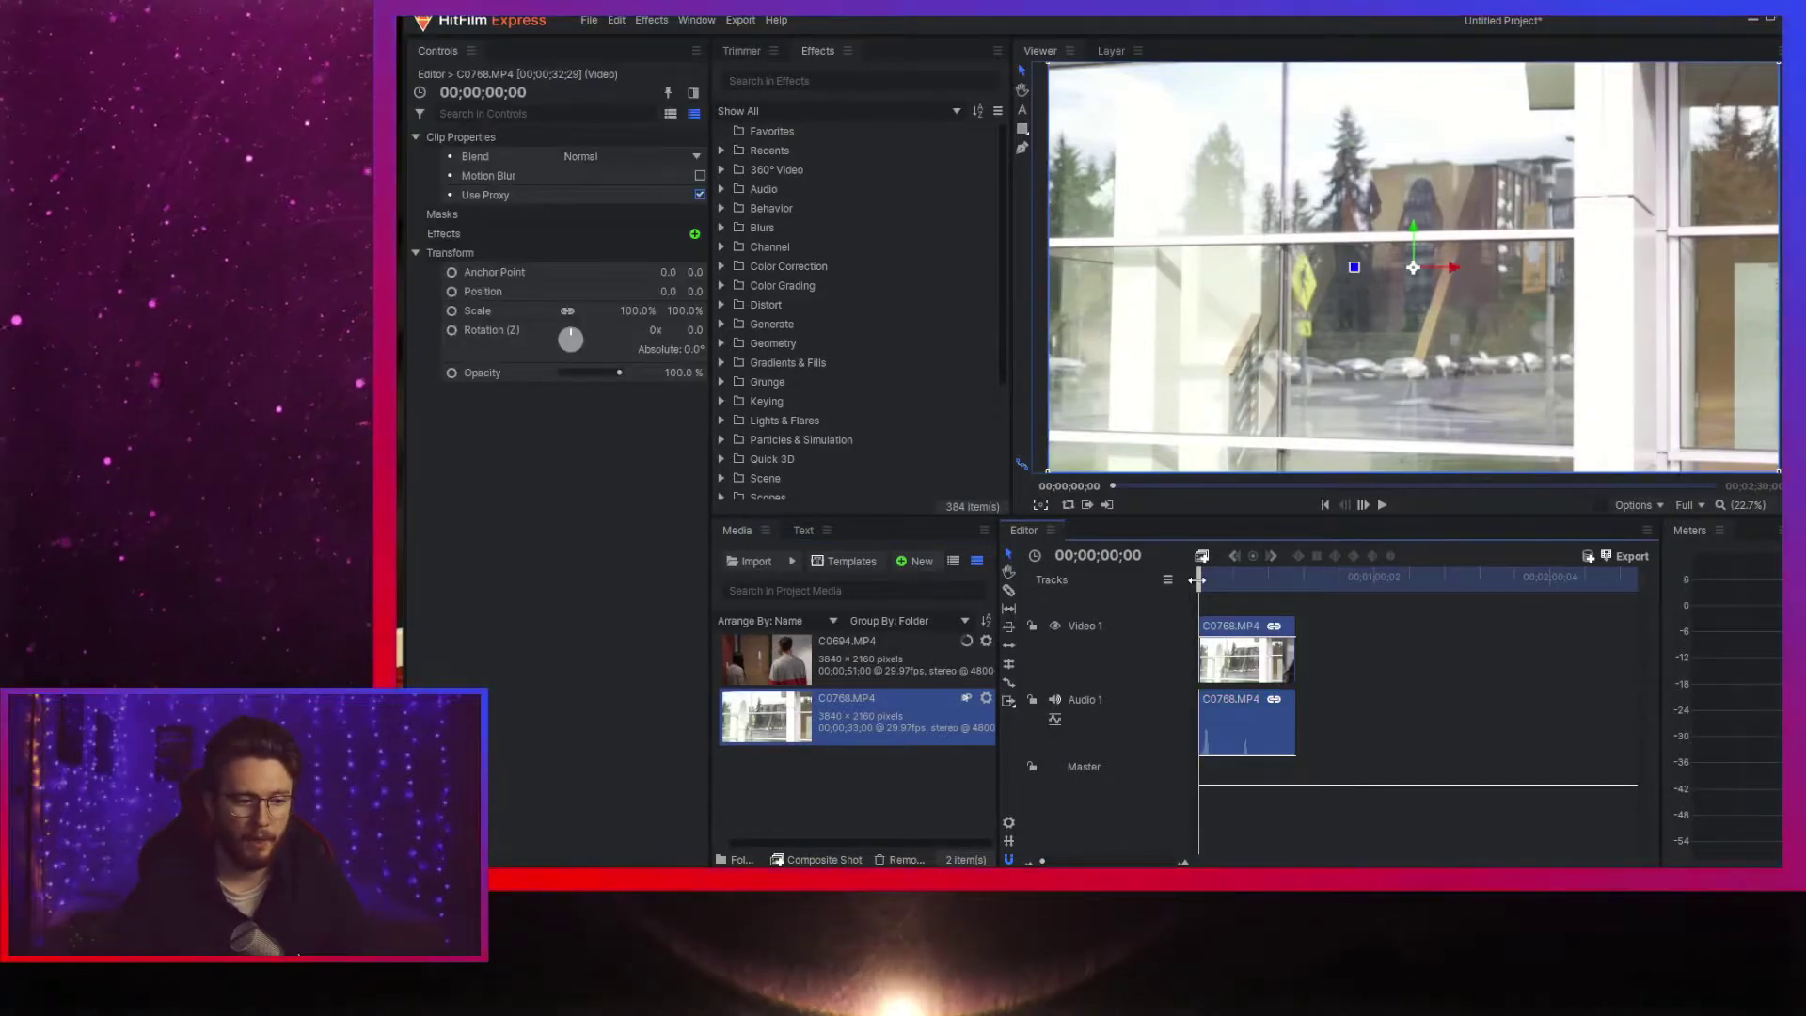
drag(1198, 580, 1267, 583)
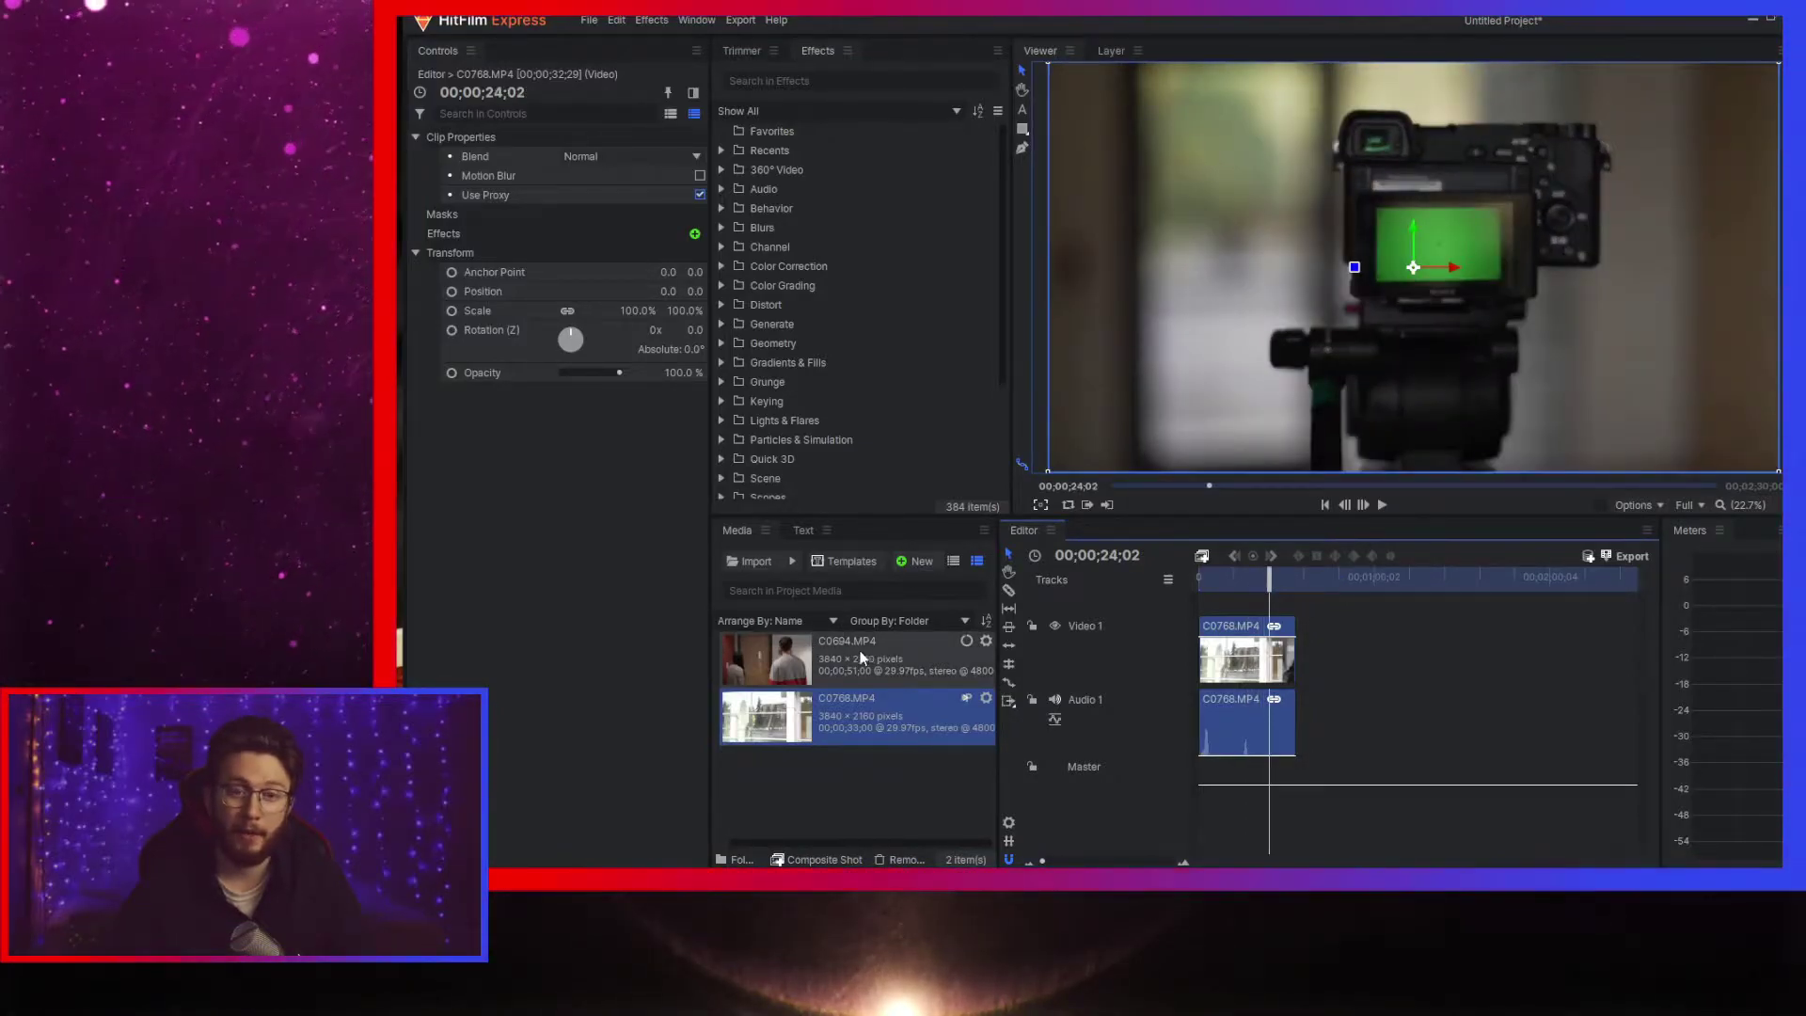
- Convert the C0768.MP4 timeline clip into a composite shot named "Intro clip with green screen Composite Shot"
right_click(1230, 660)
click(1335, 395)
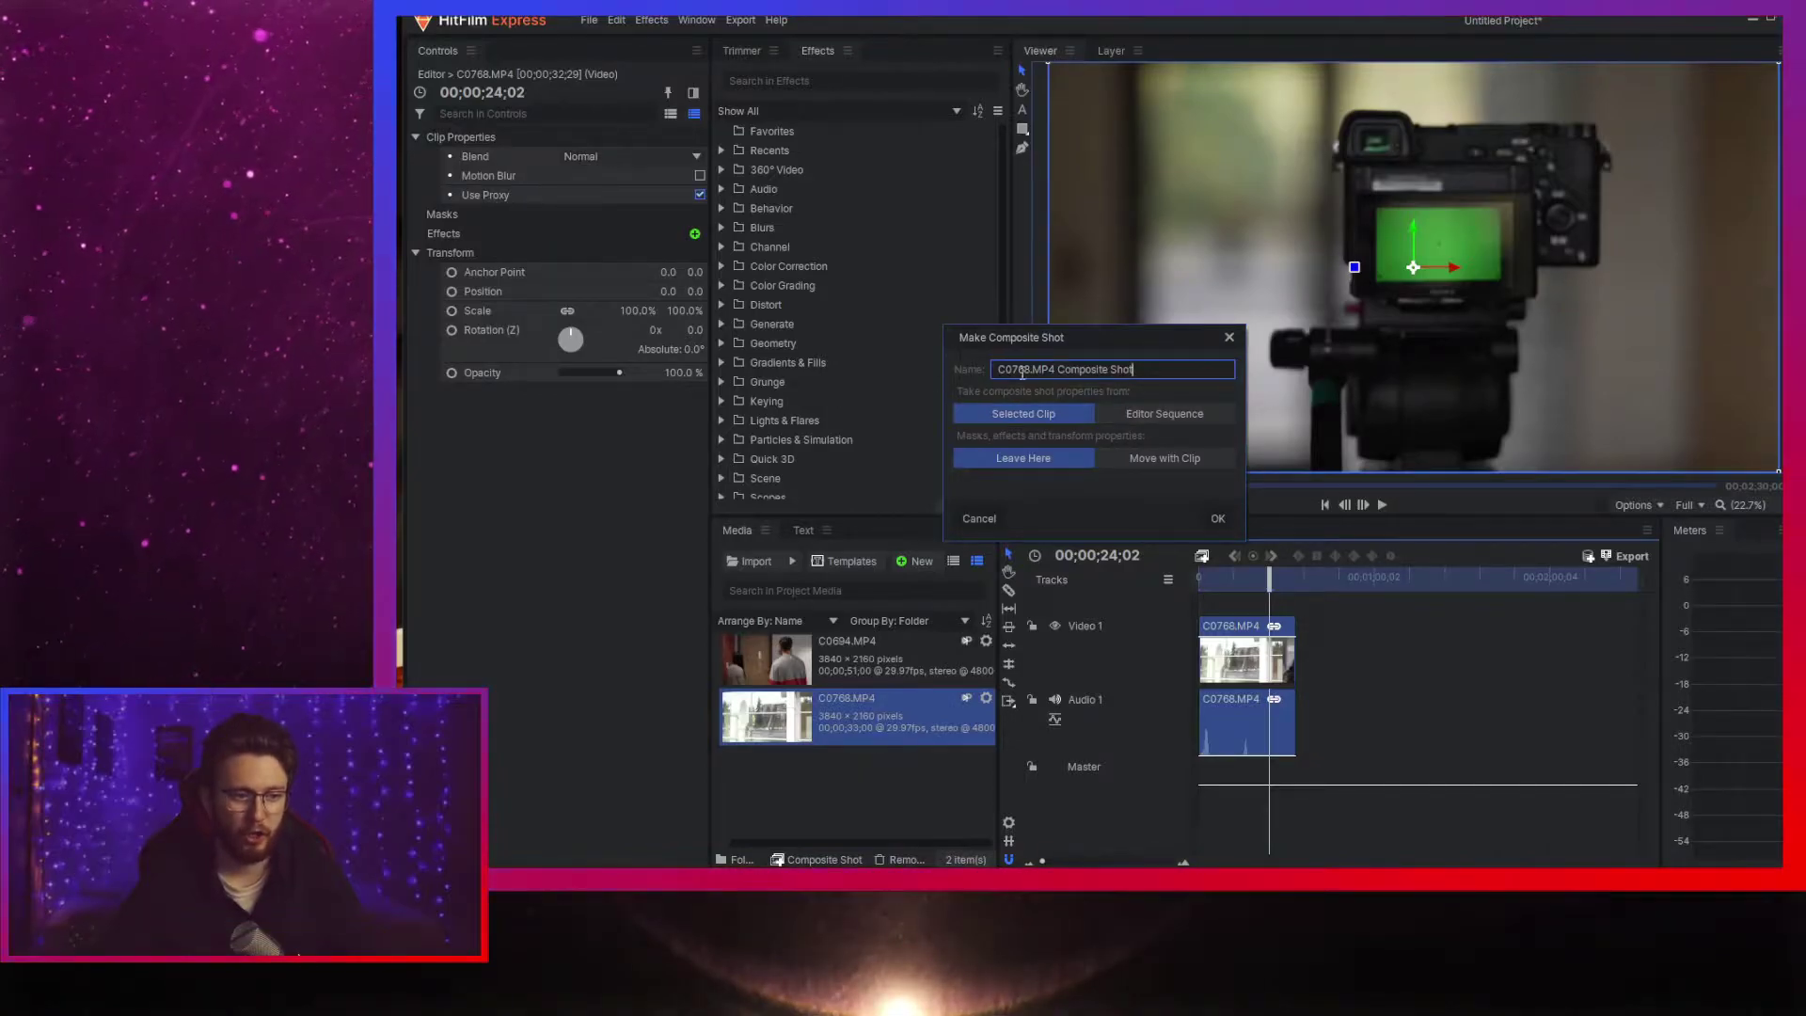
drag(1039, 368, 888, 365)
text(Intro clip)
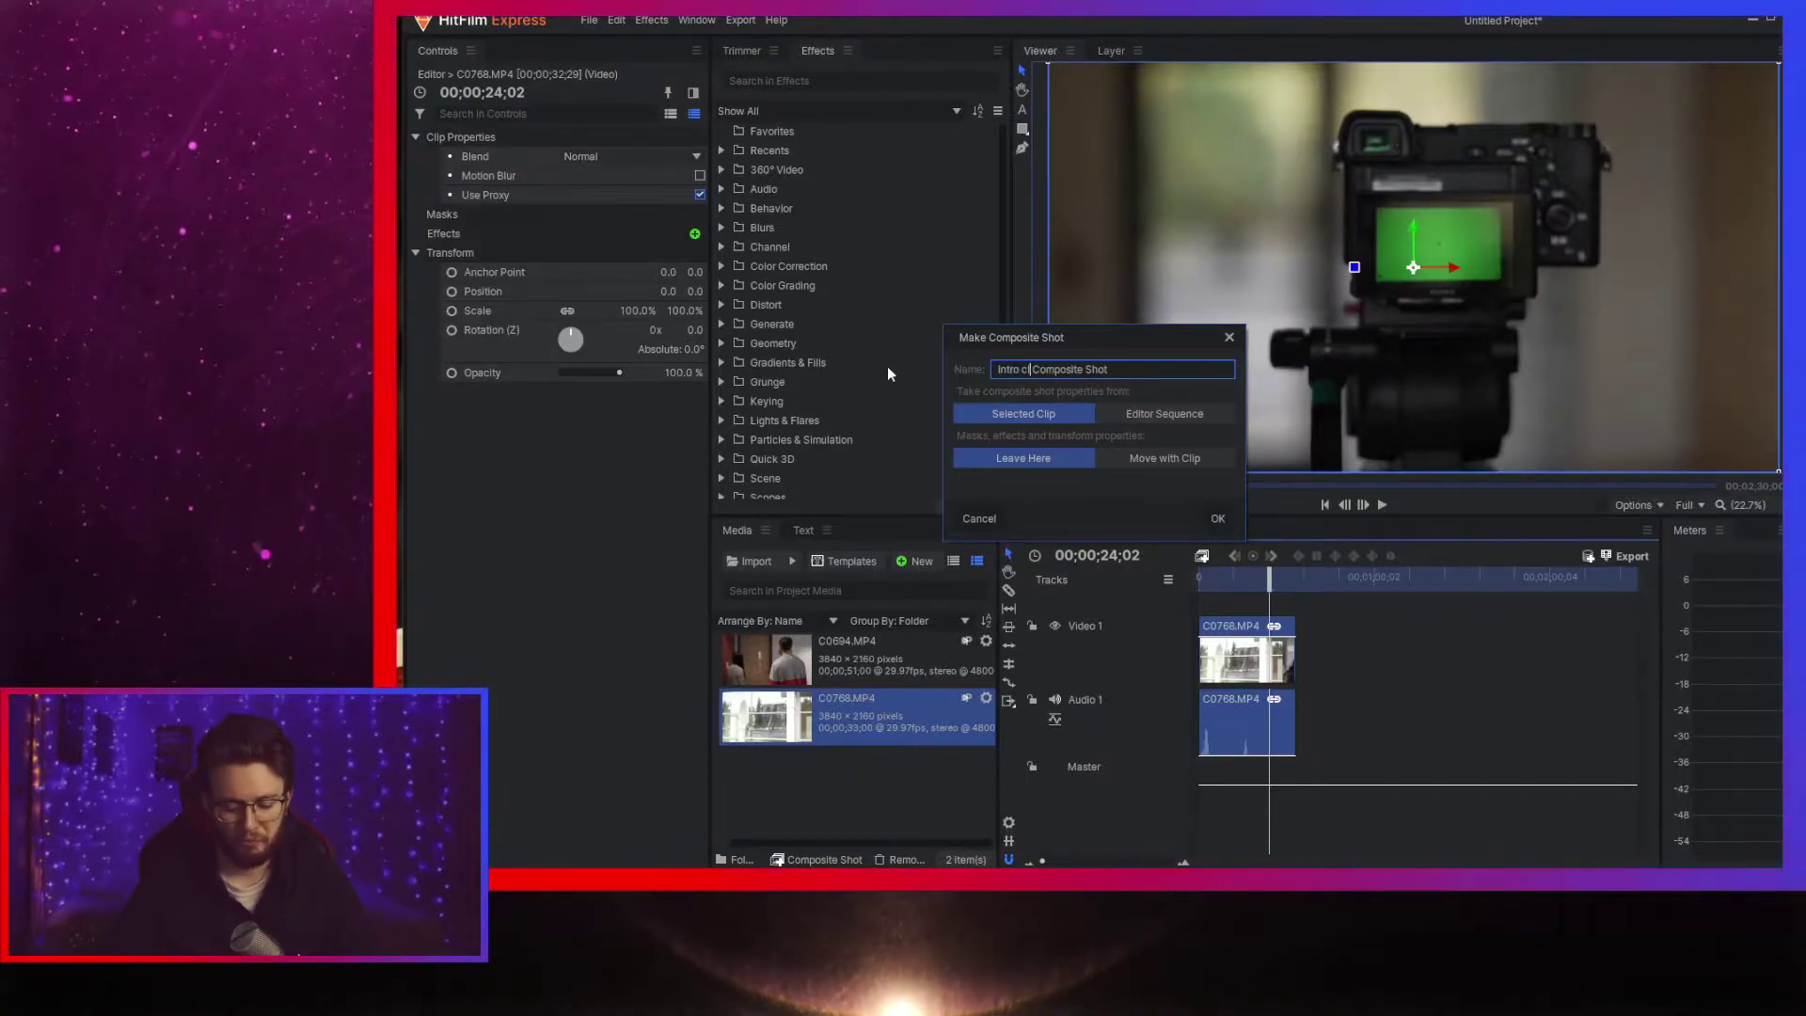
text( with g)
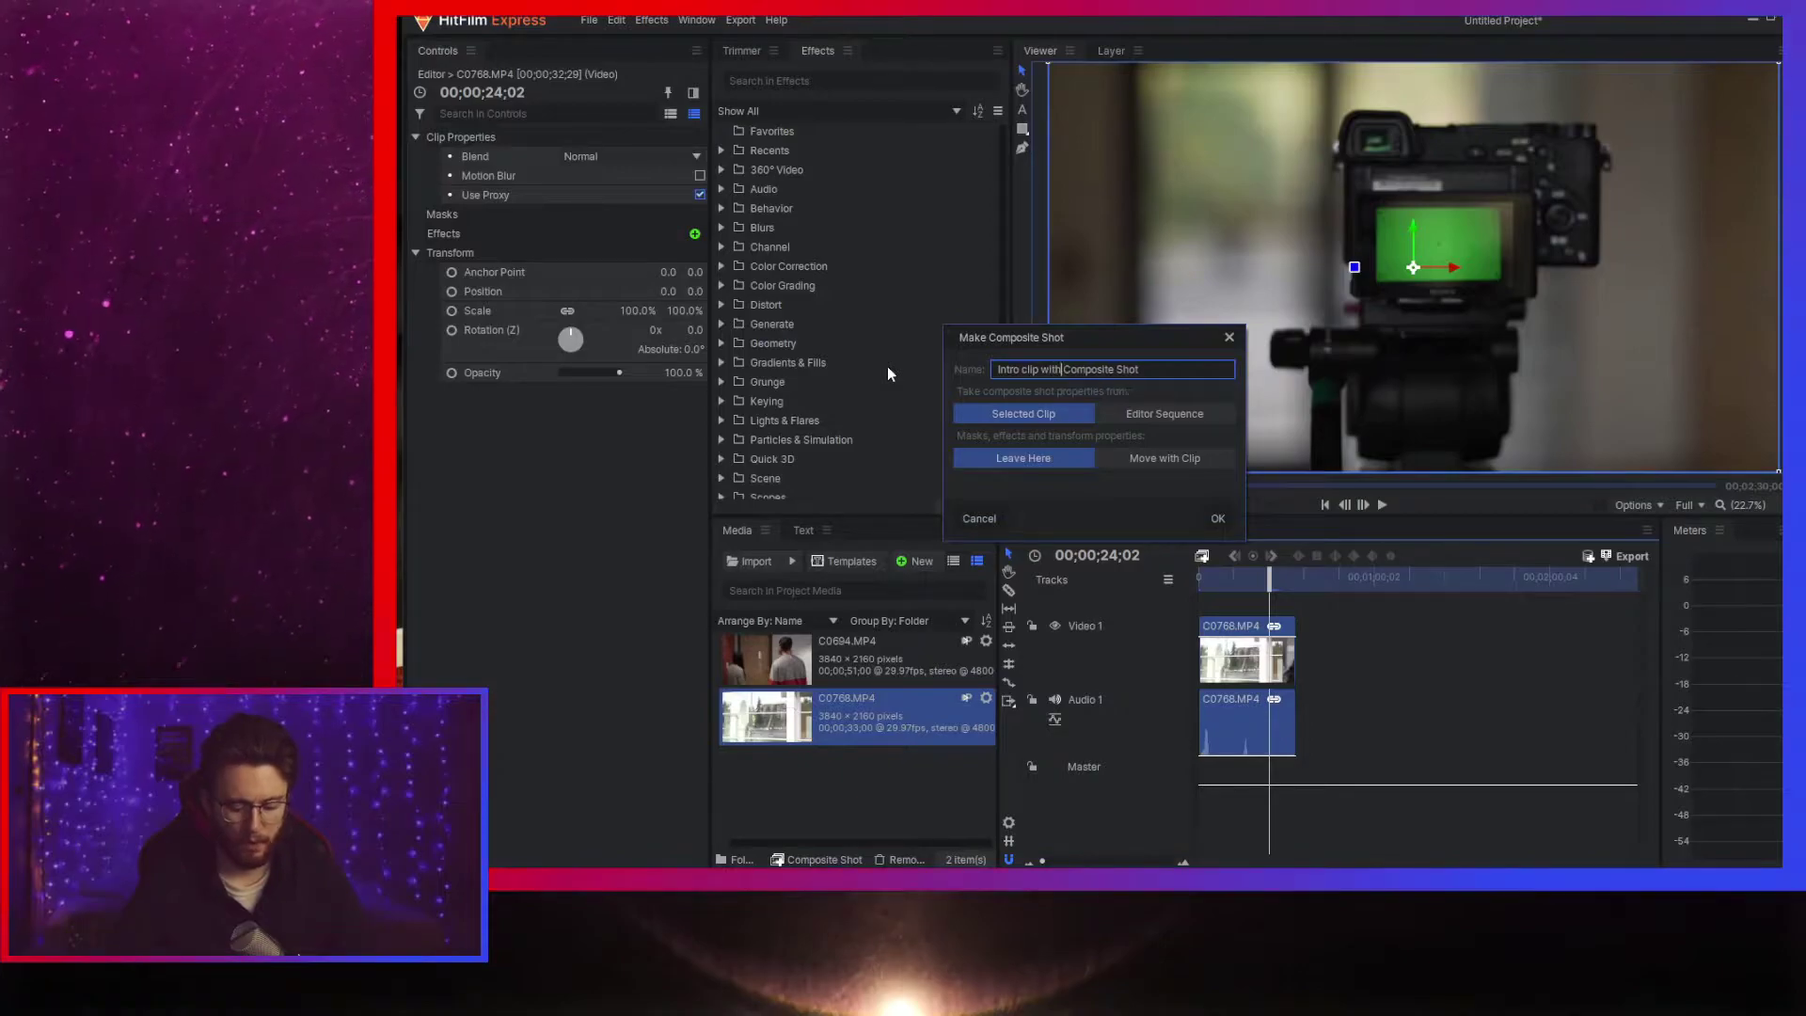
text(reen screen)
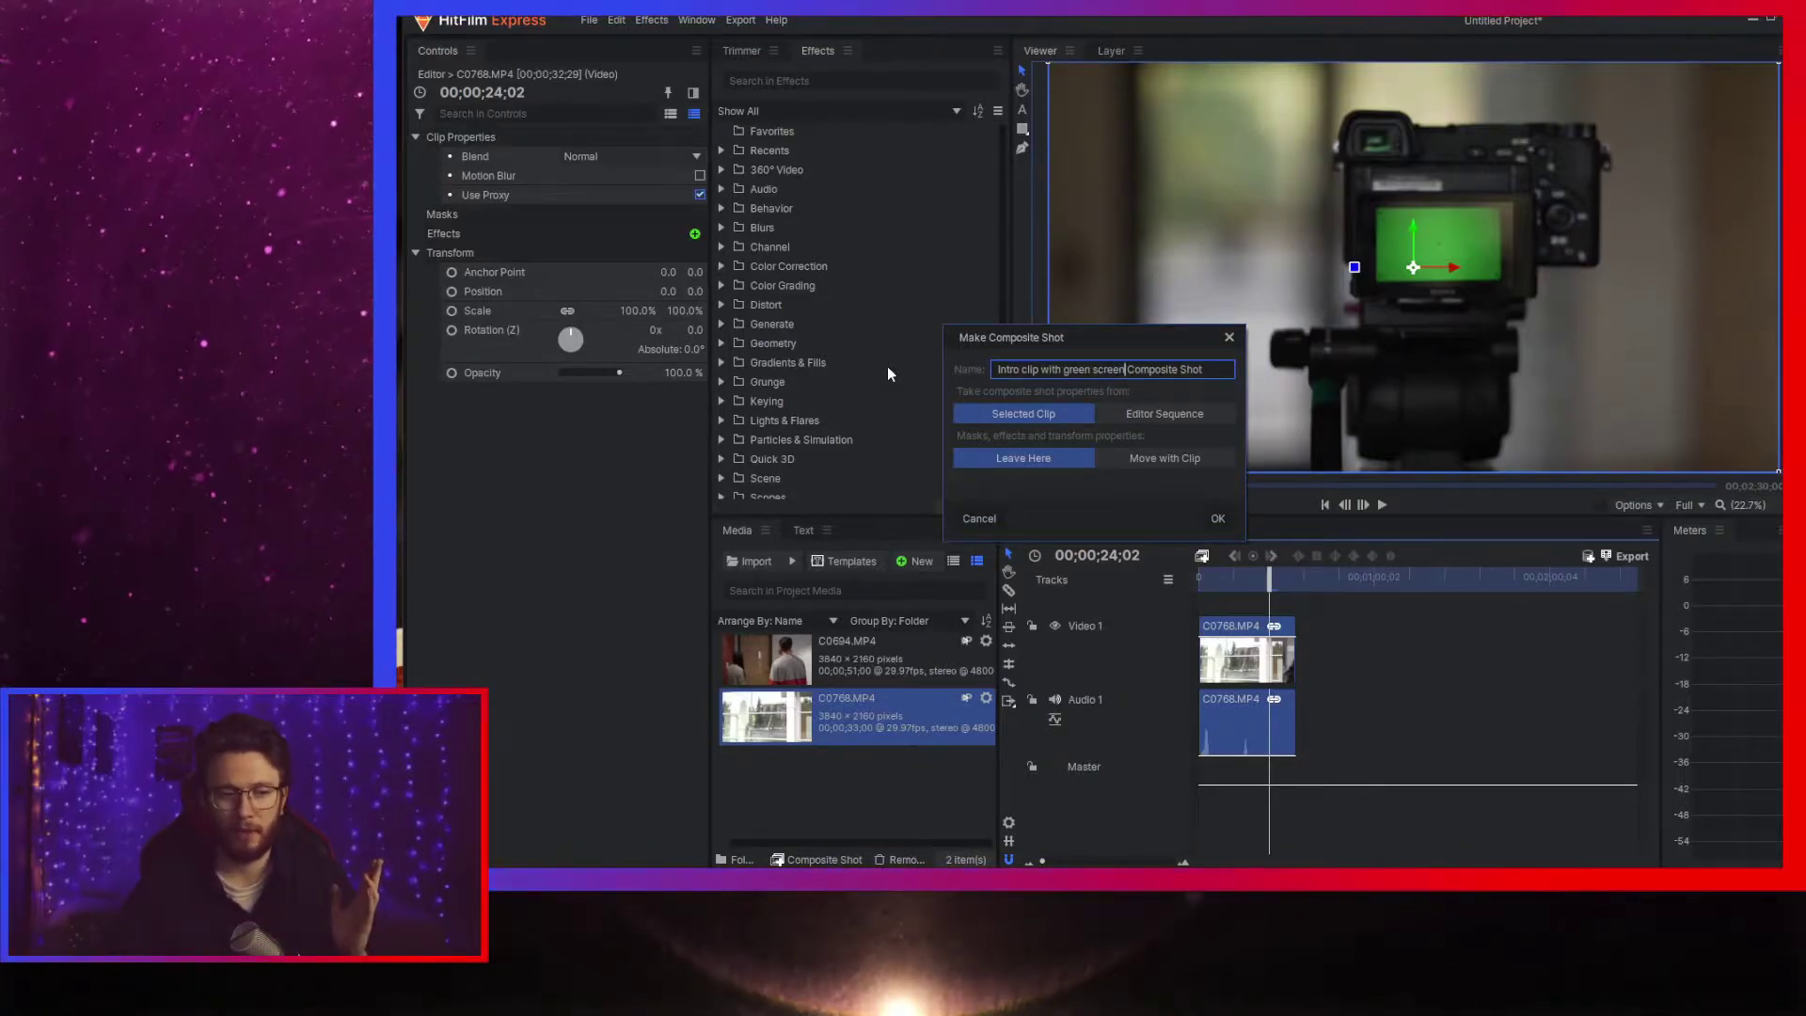
click(1216, 516)
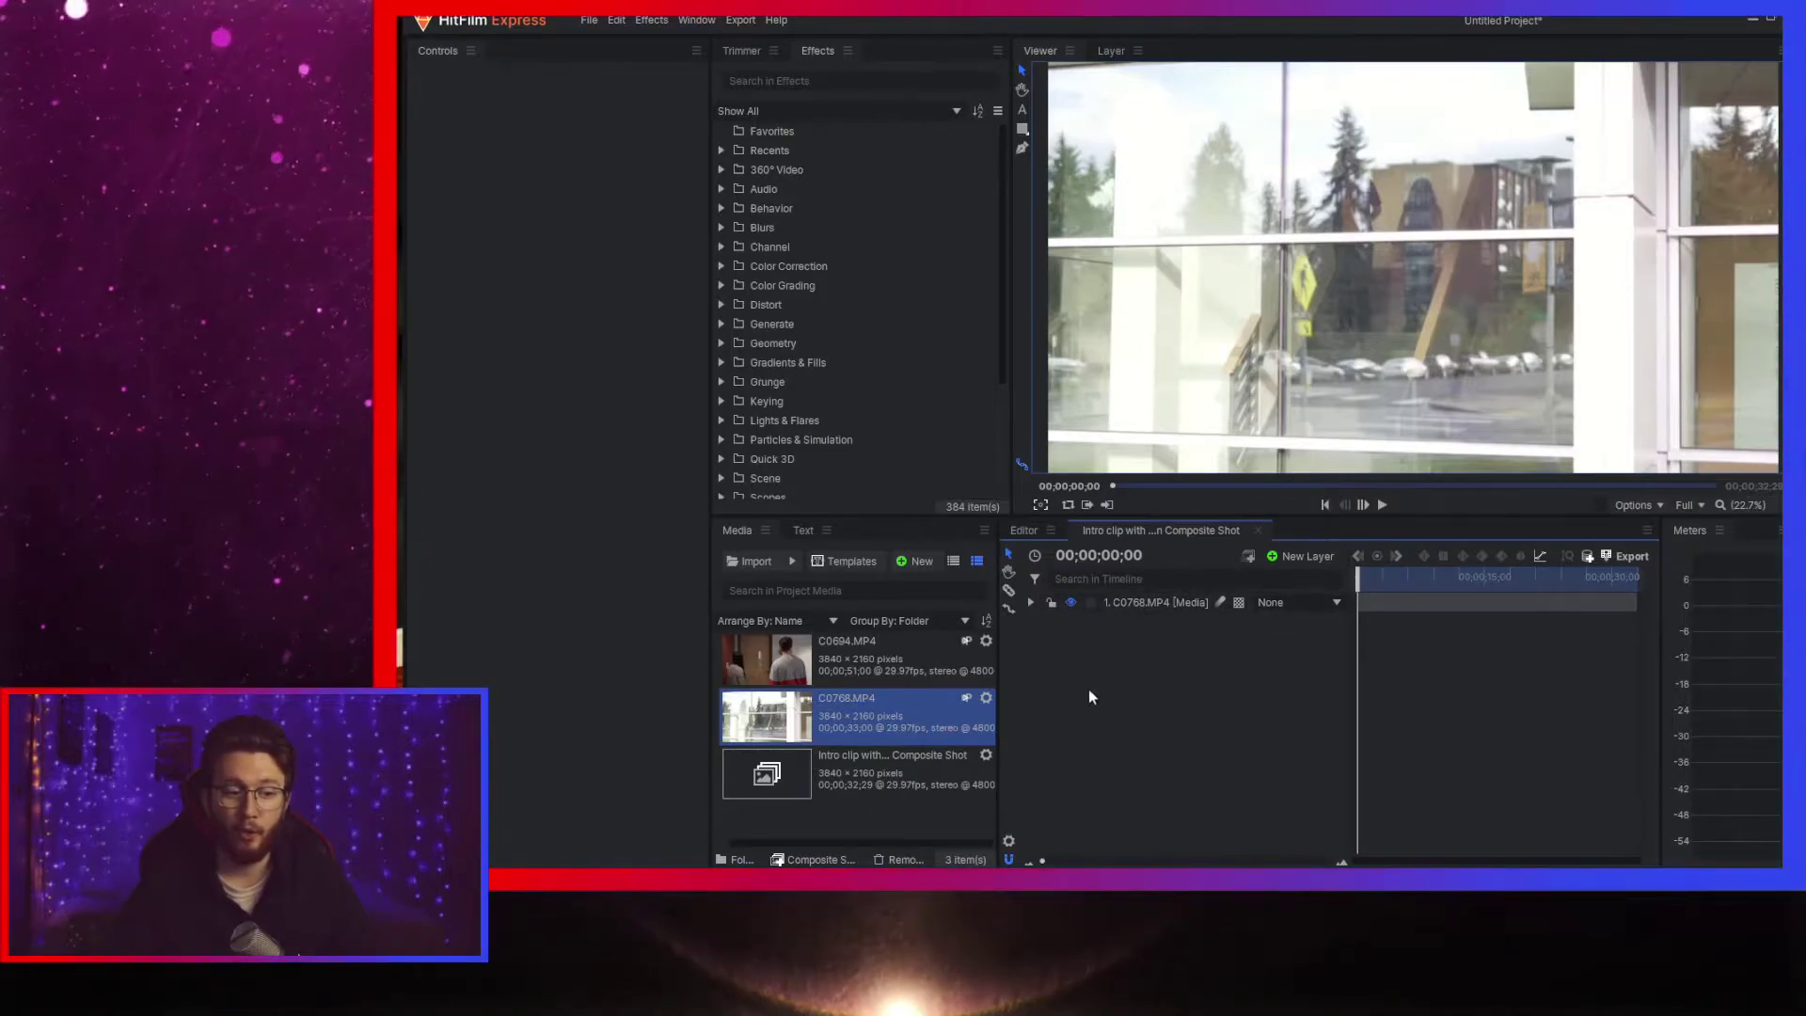
- Hide the C0768.MP4 layer inside the composite shot and check the effect in the main editor sequence at 00;00;15;14
click(1020, 530)
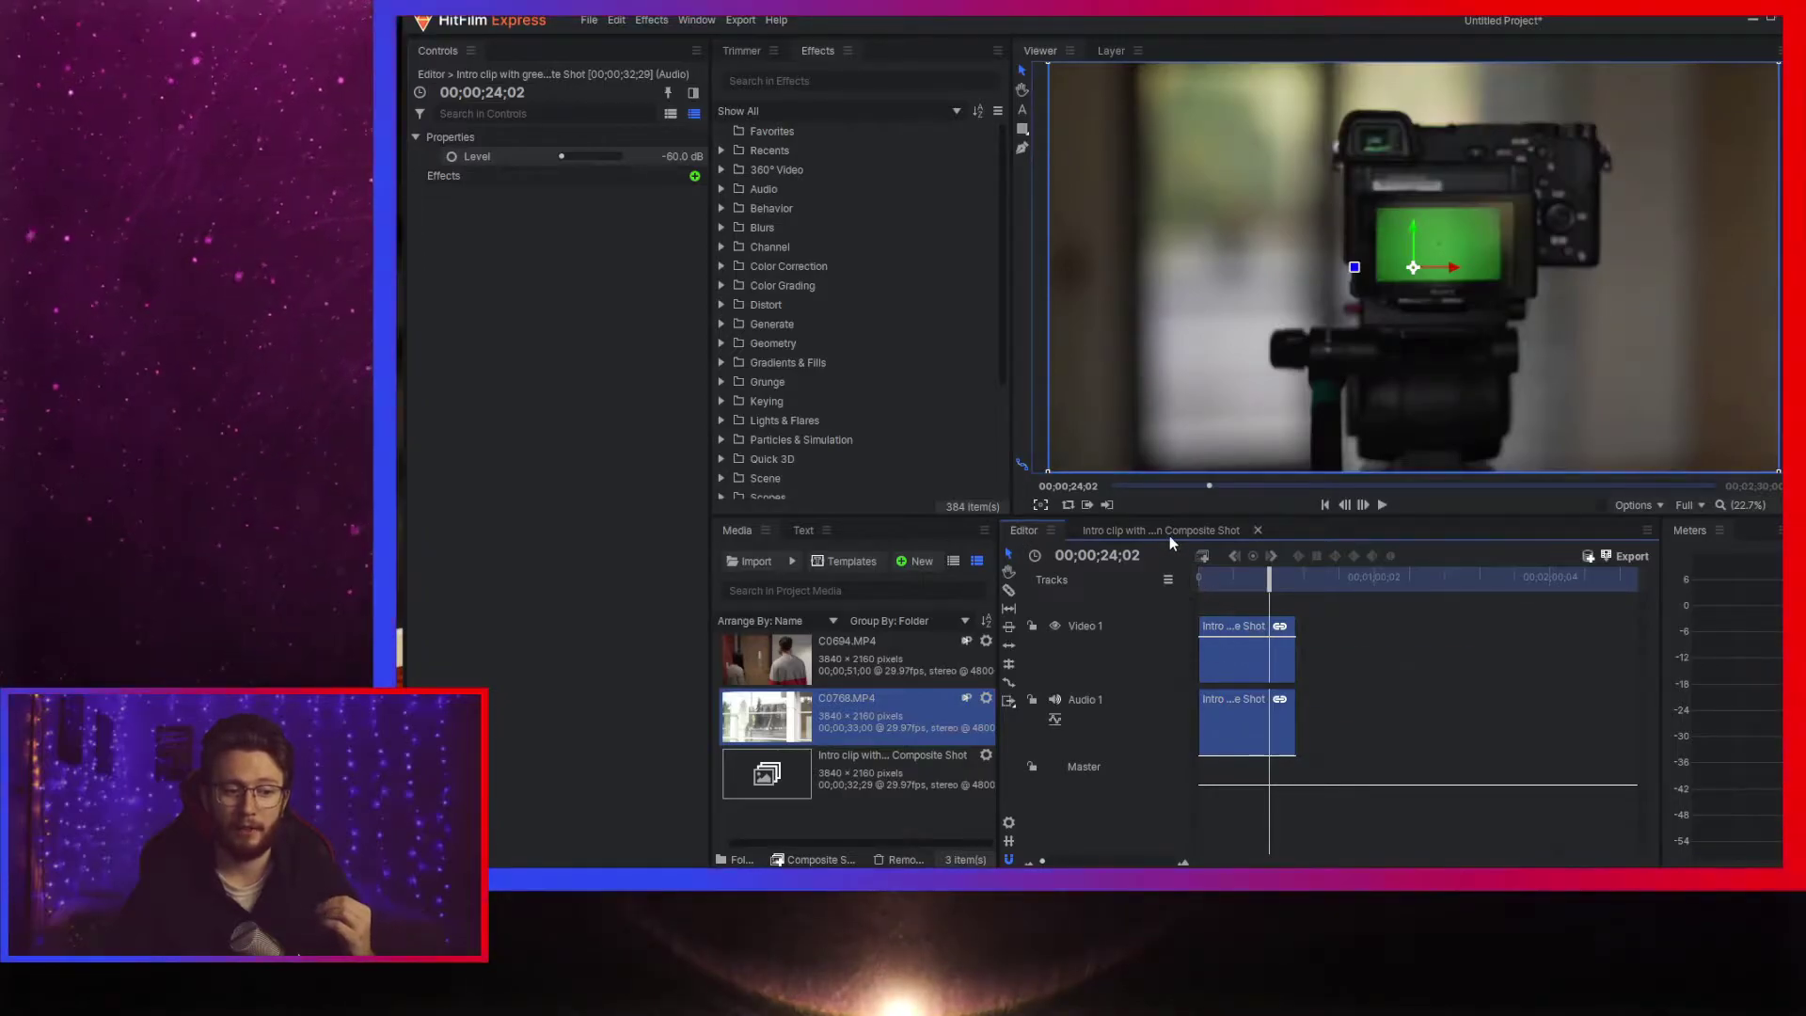
click(1166, 532)
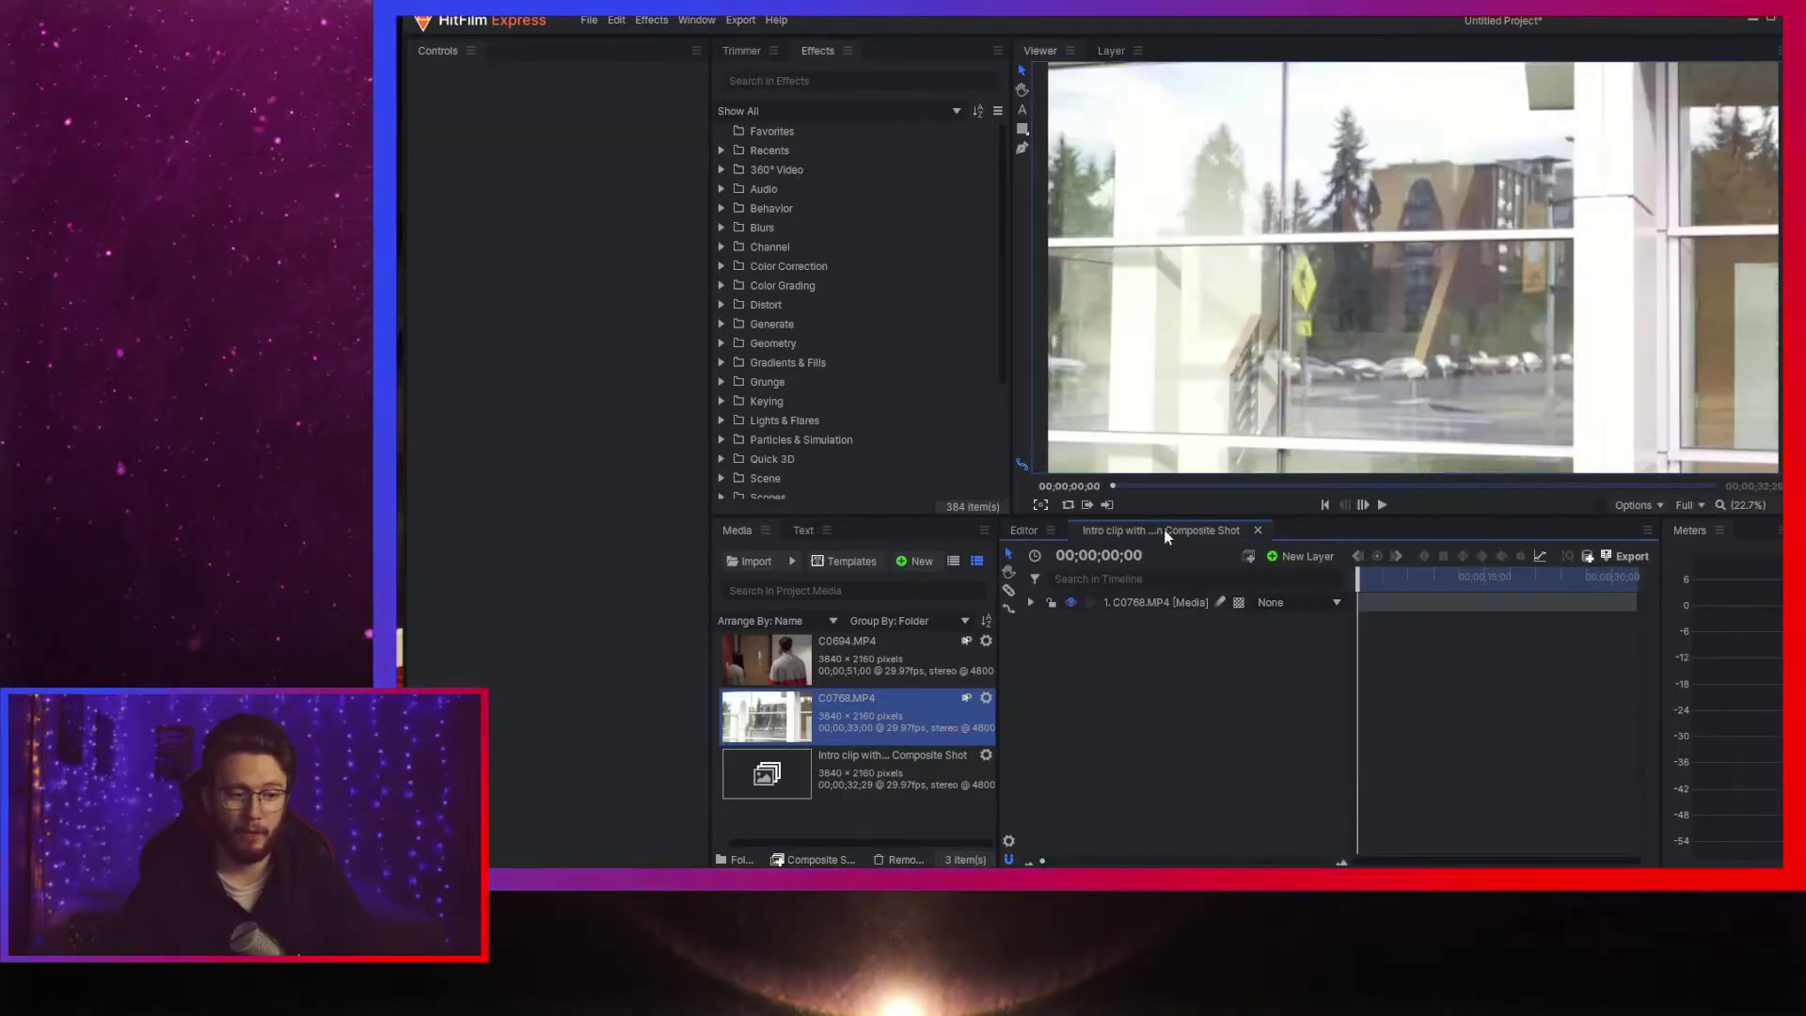
click(1070, 604)
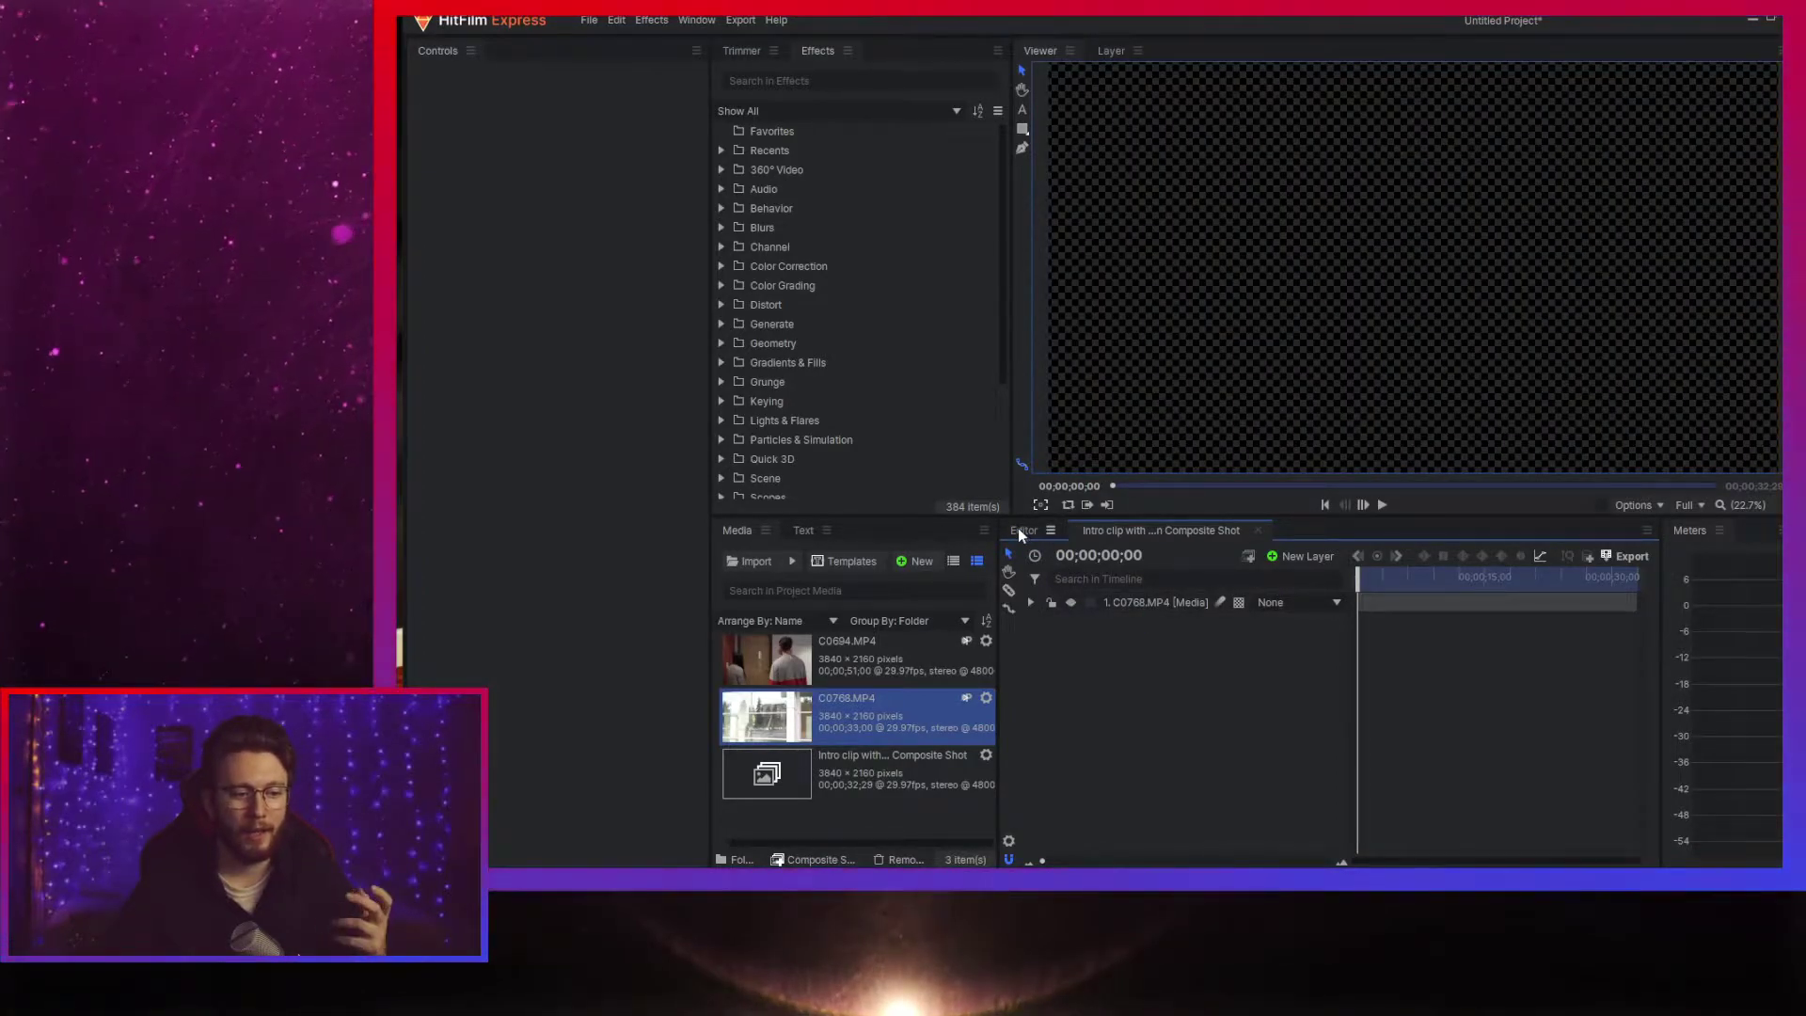
click(1021, 530)
mouse_move(1270, 588)
mouse_down()
mouse_move(1214, 585)
mouse_move(1287, 585)
mouse_move(1240, 583)
mouse_up()
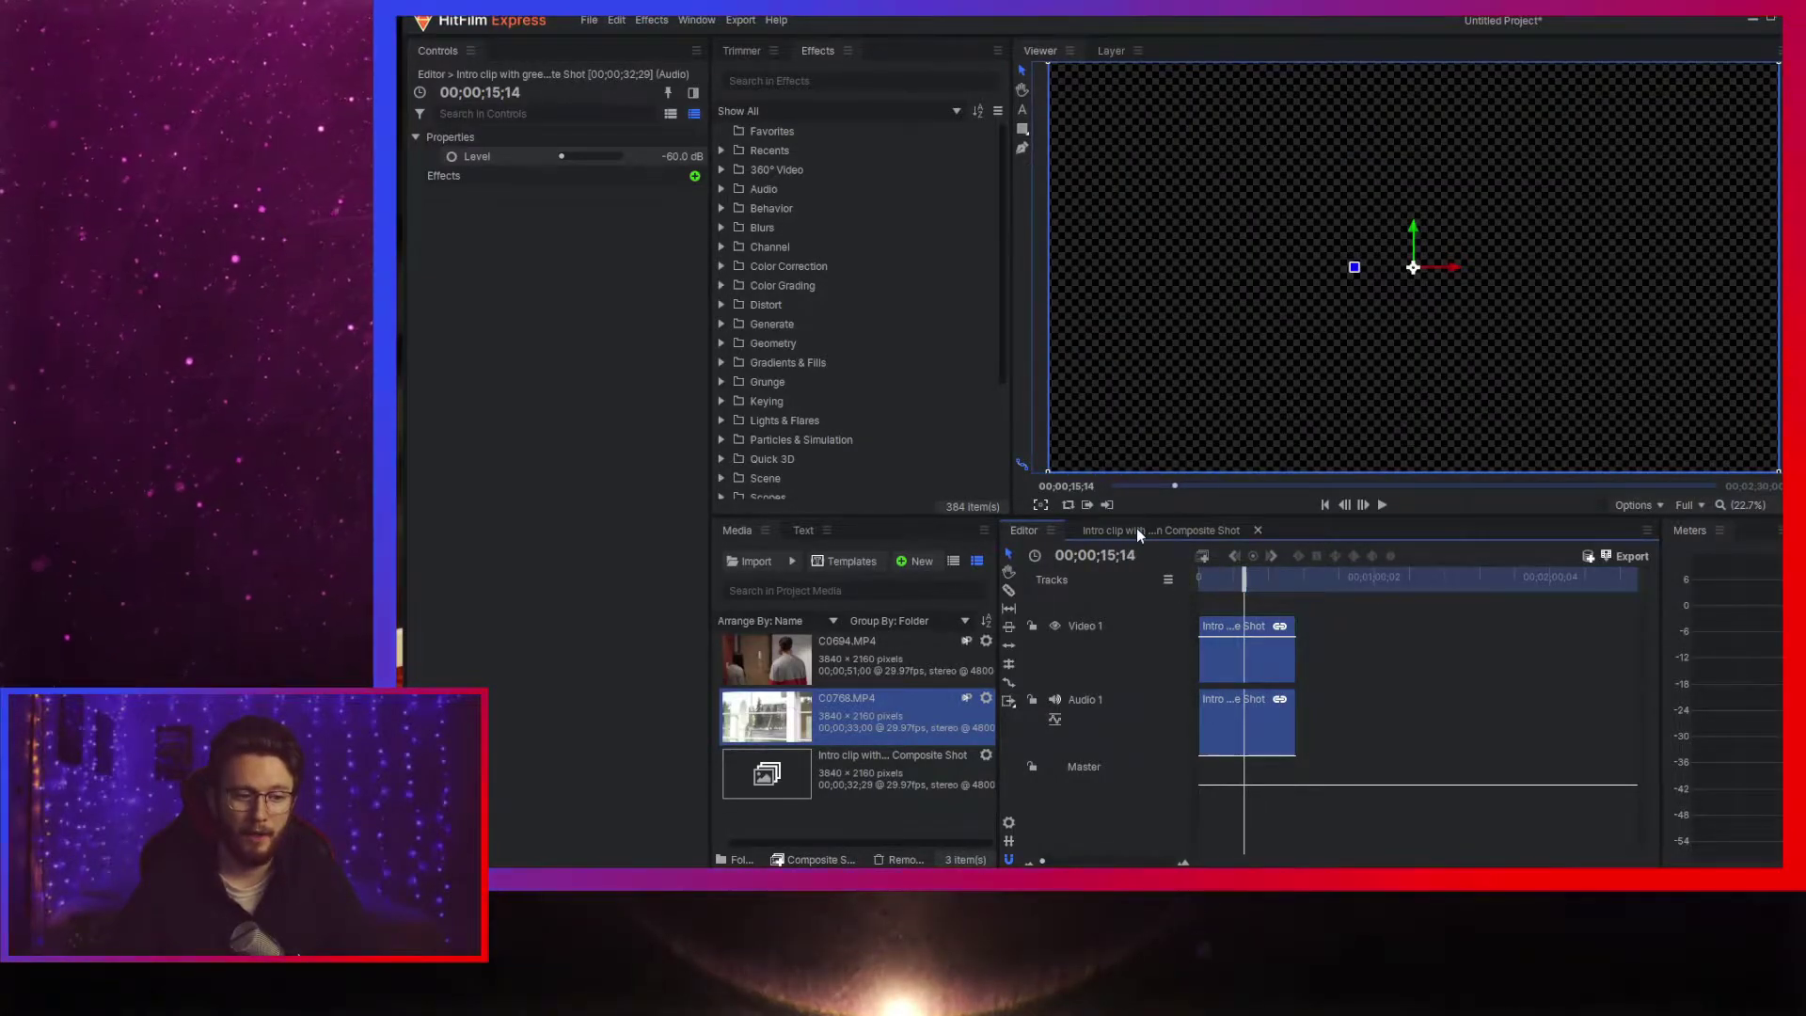
- Make the C0768.MP4 layer visible again in the composite shot and return to the main editor sequence
click(1136, 529)
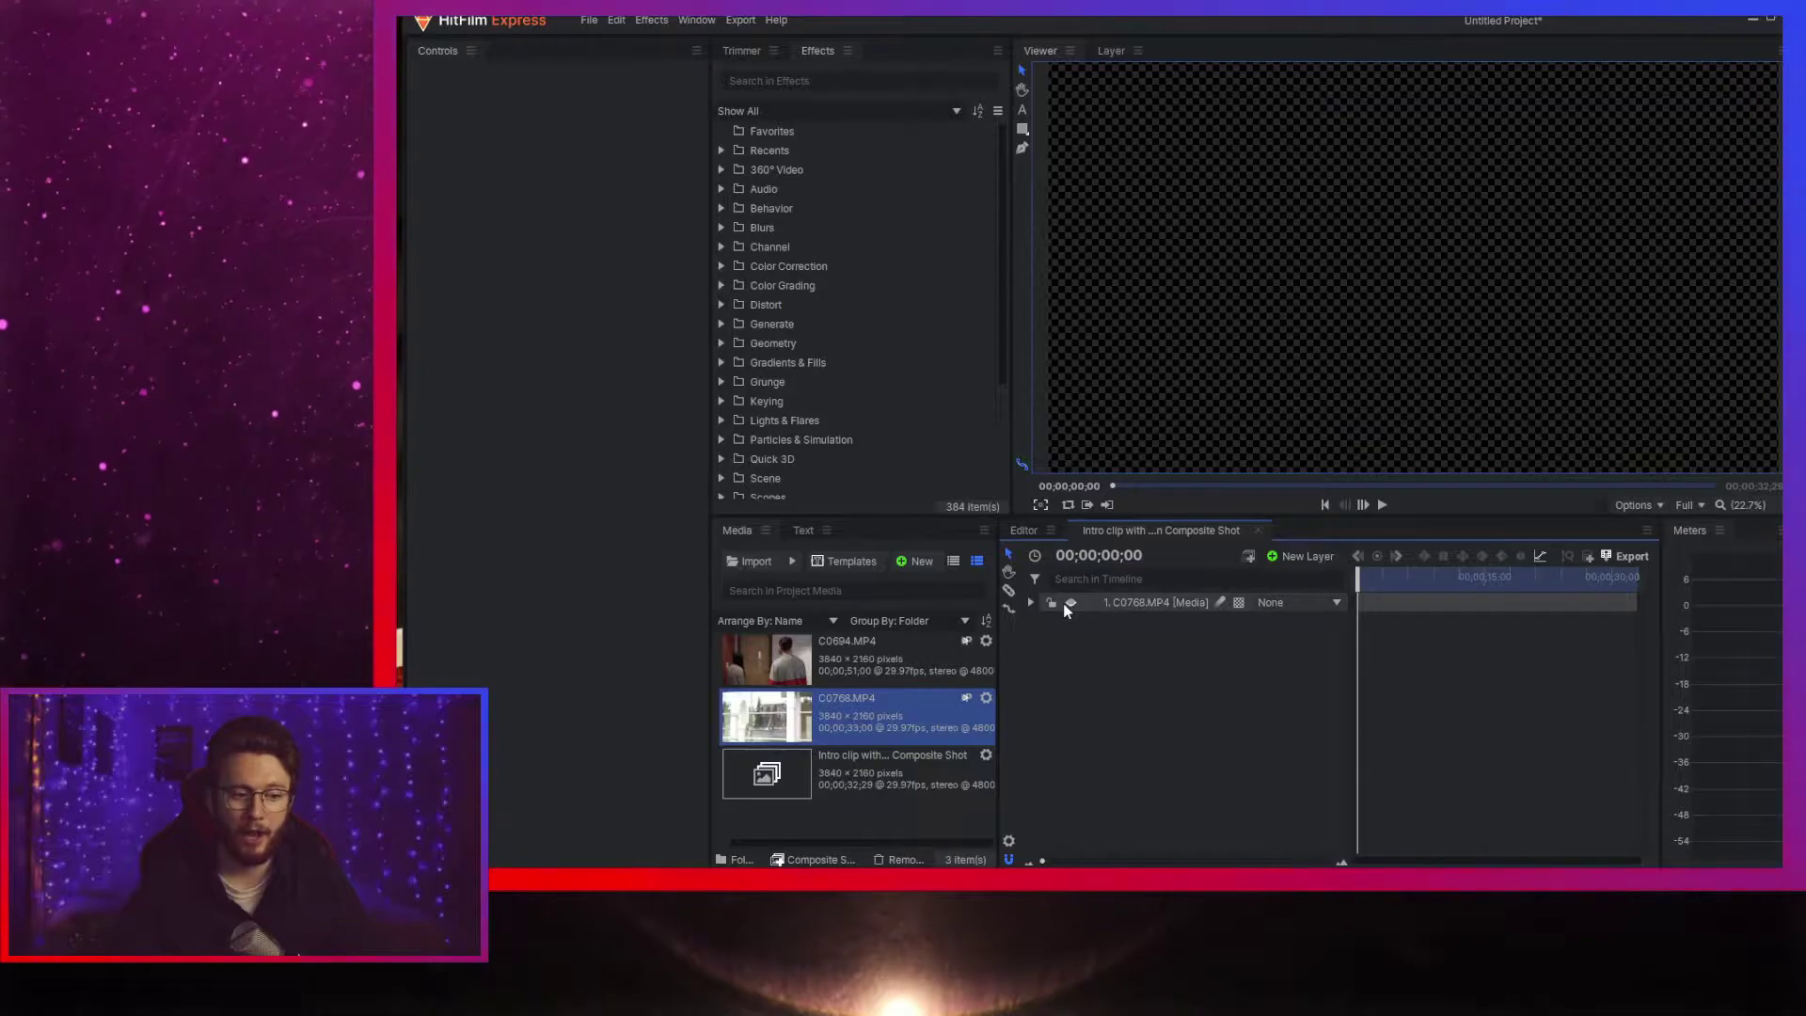
click(1069, 603)
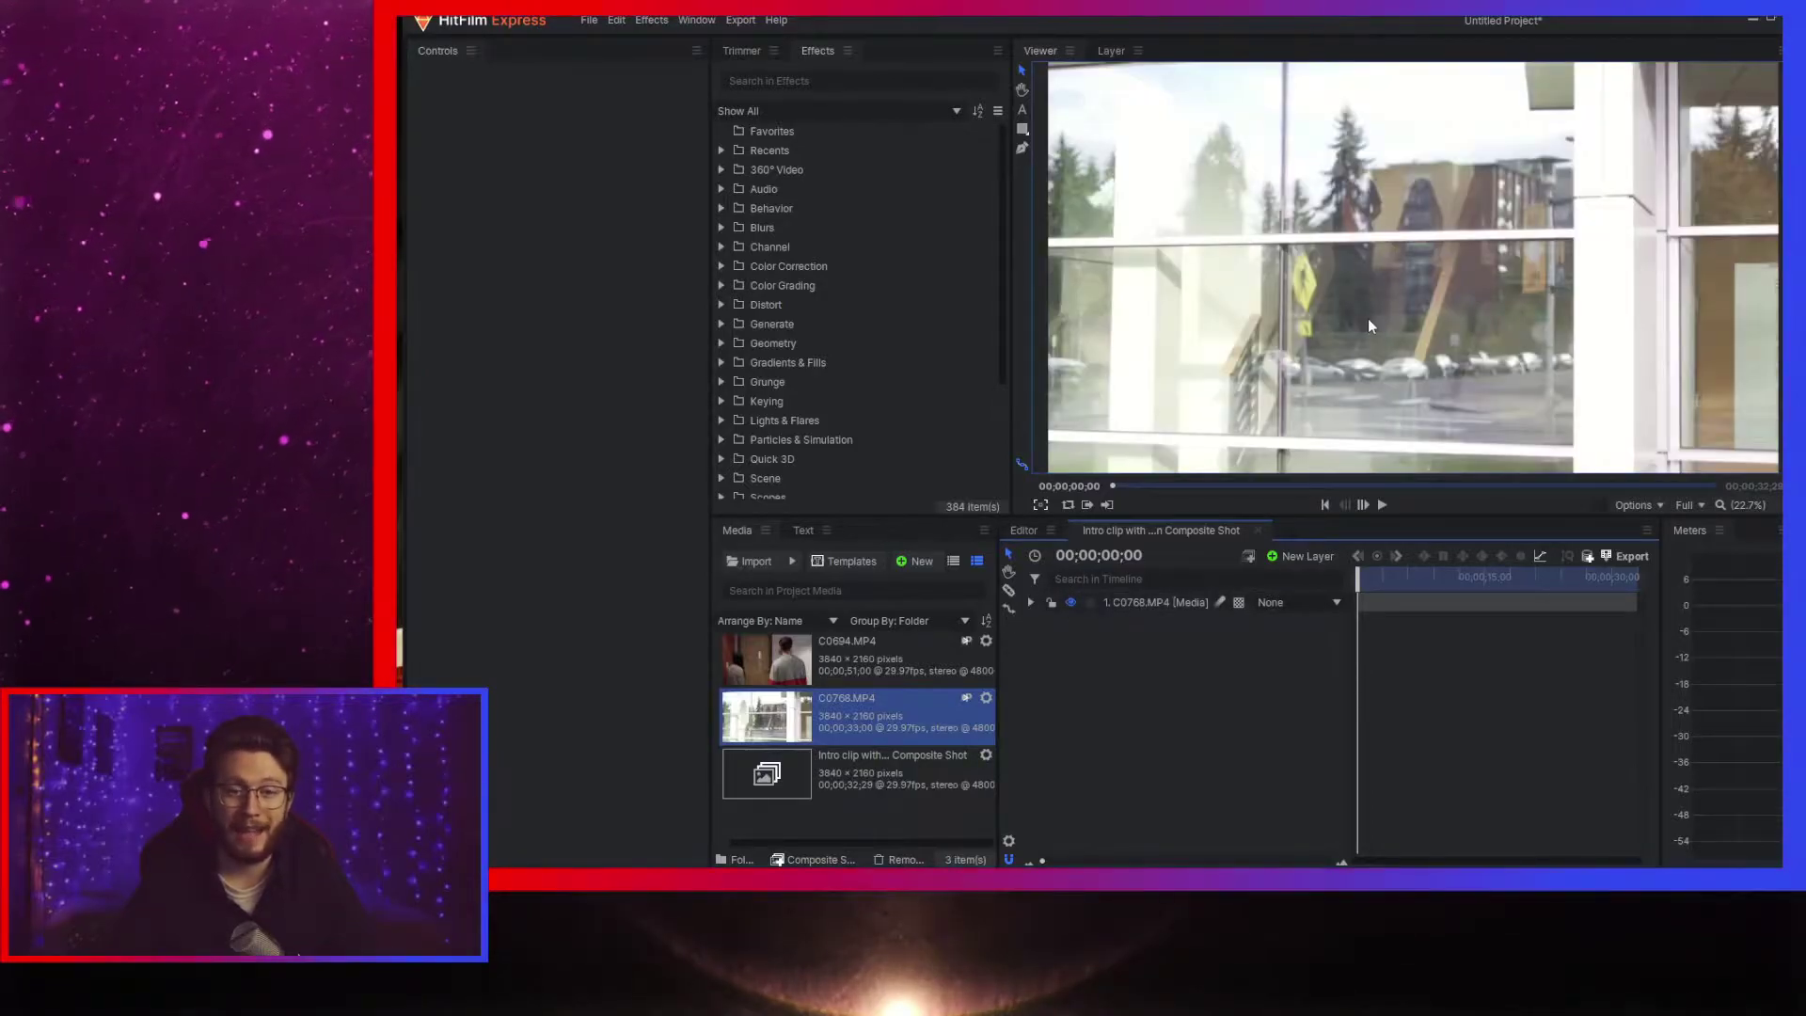
click(1022, 531)
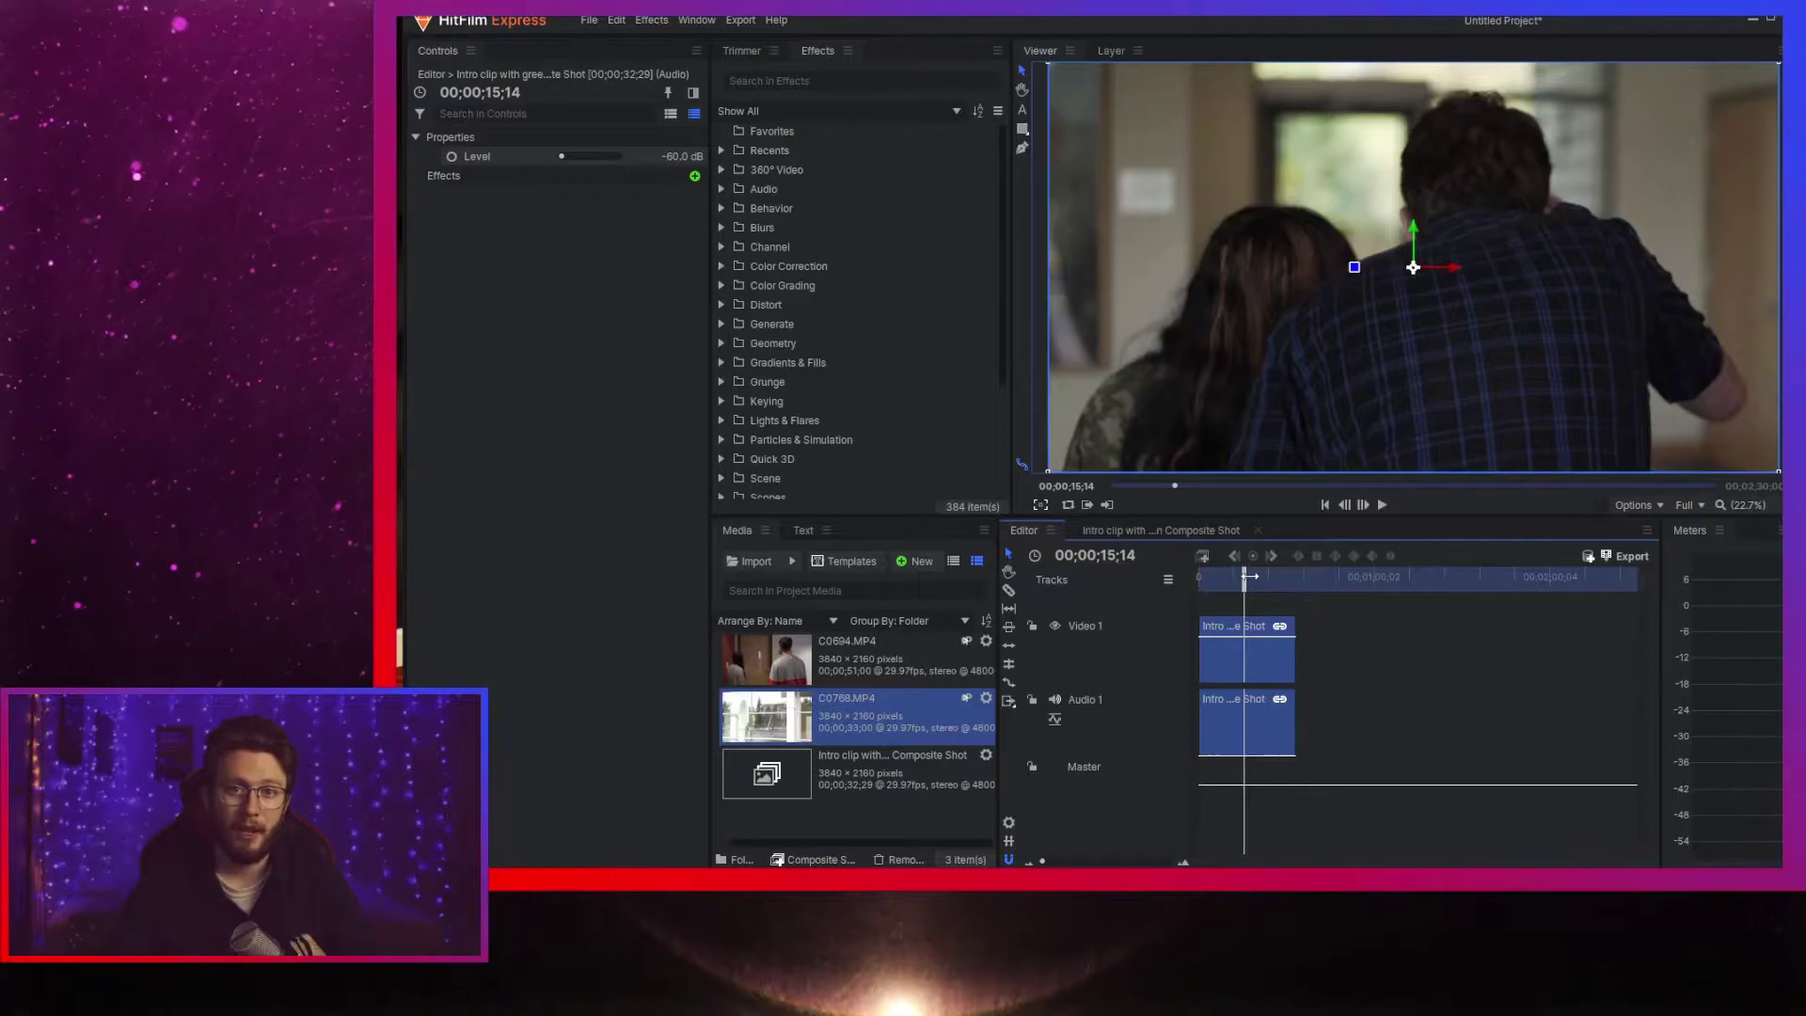
- In the composite shot at 00;00;26;02, add a tracker to the C0768.MP4 layer and set its type to Double Points (Position/Scale/Rotation)
double_click(1241, 658)
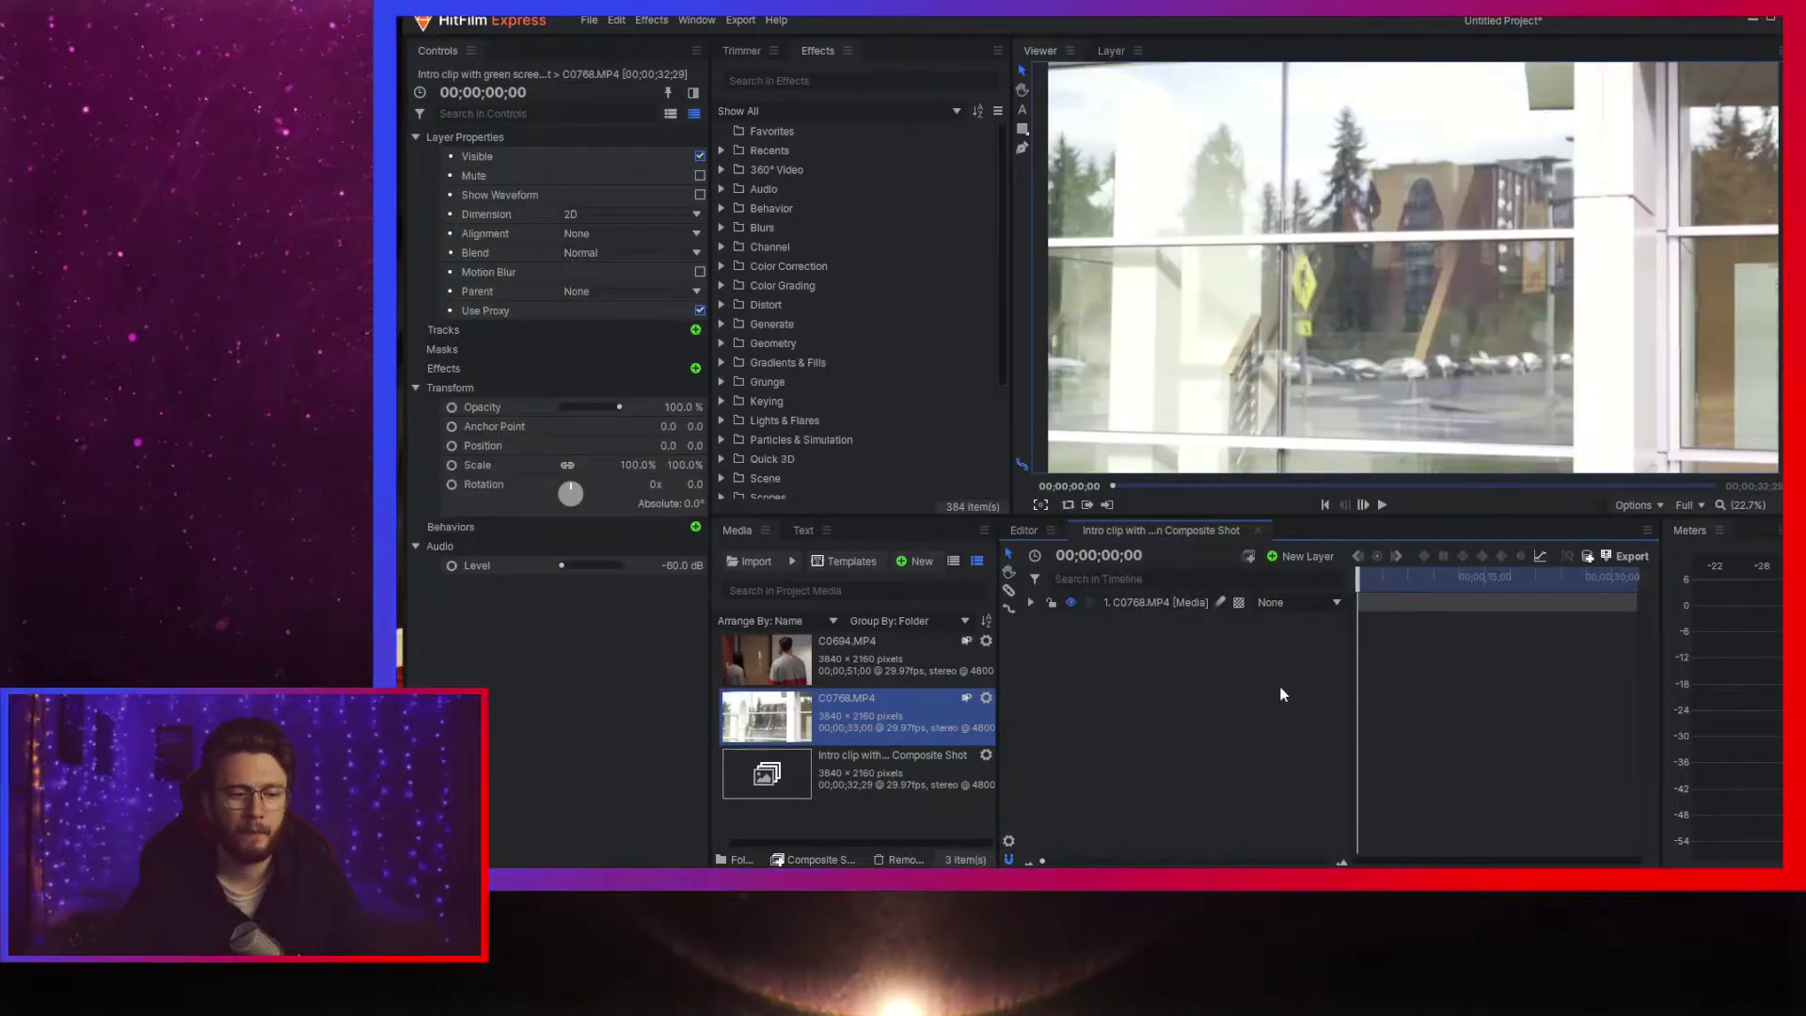
drag(1360, 570, 1584, 583)
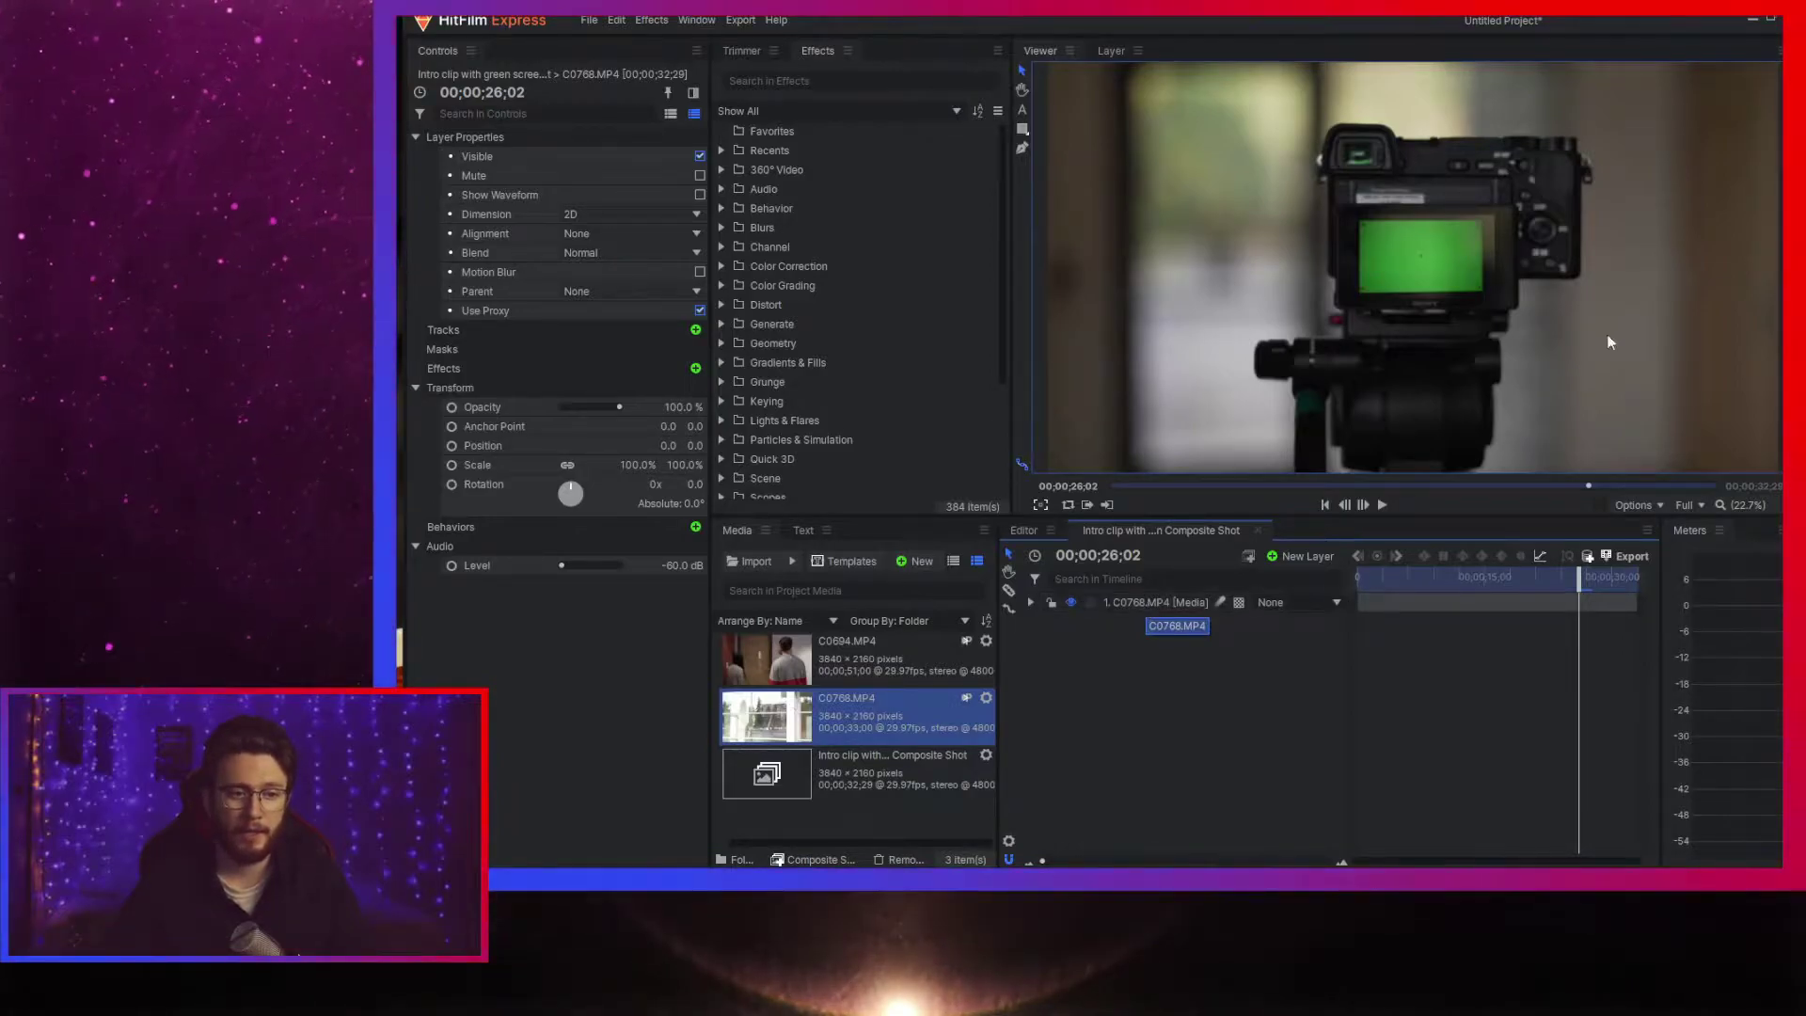
click(1161, 606)
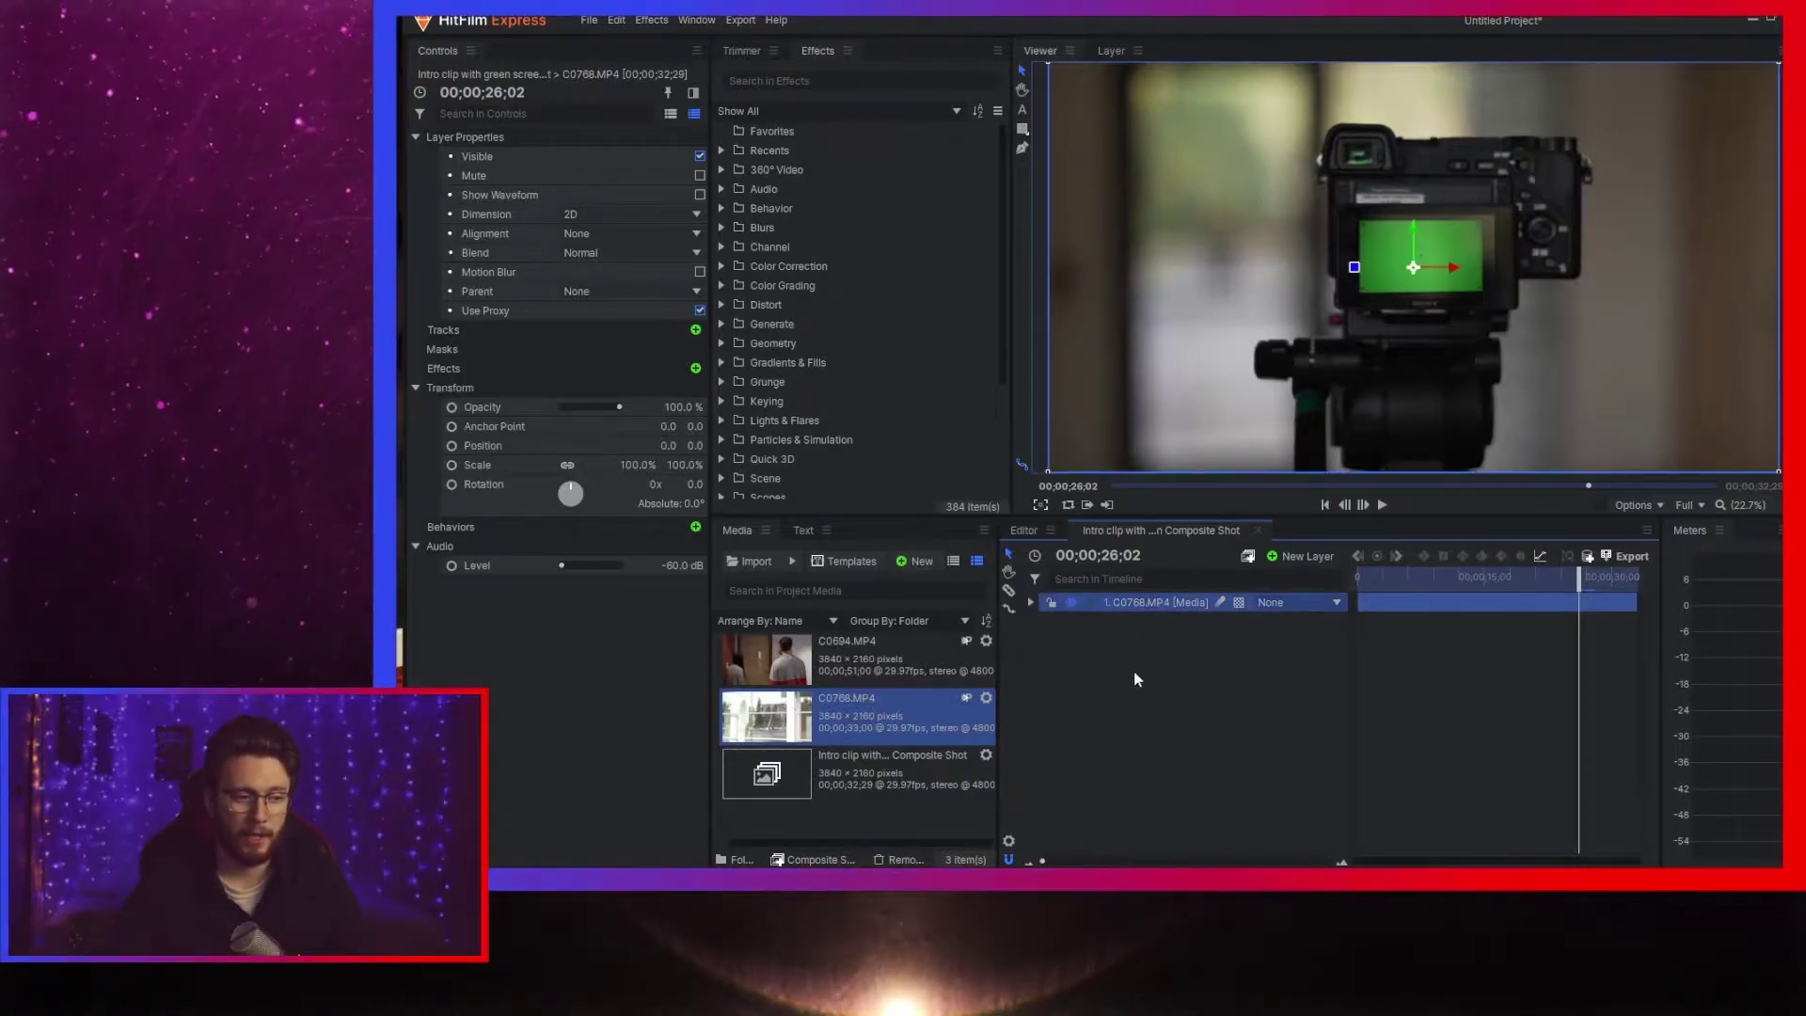
click(695, 330)
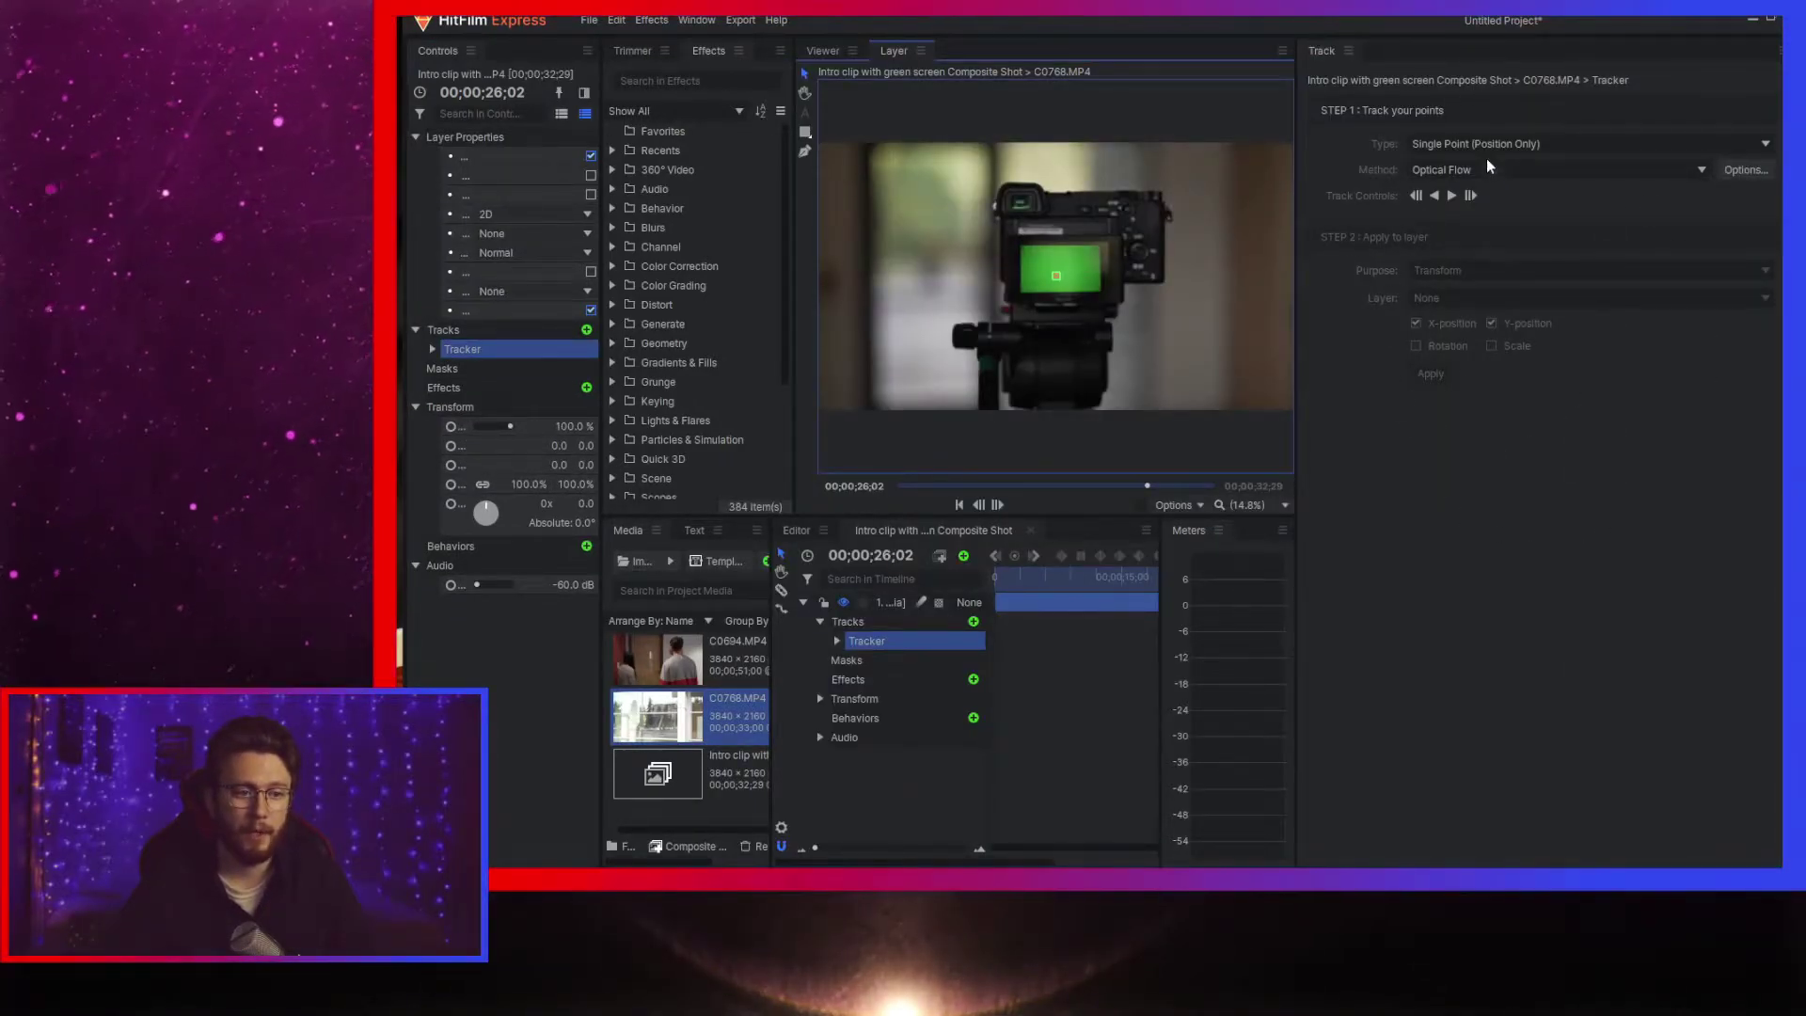
click(1532, 143)
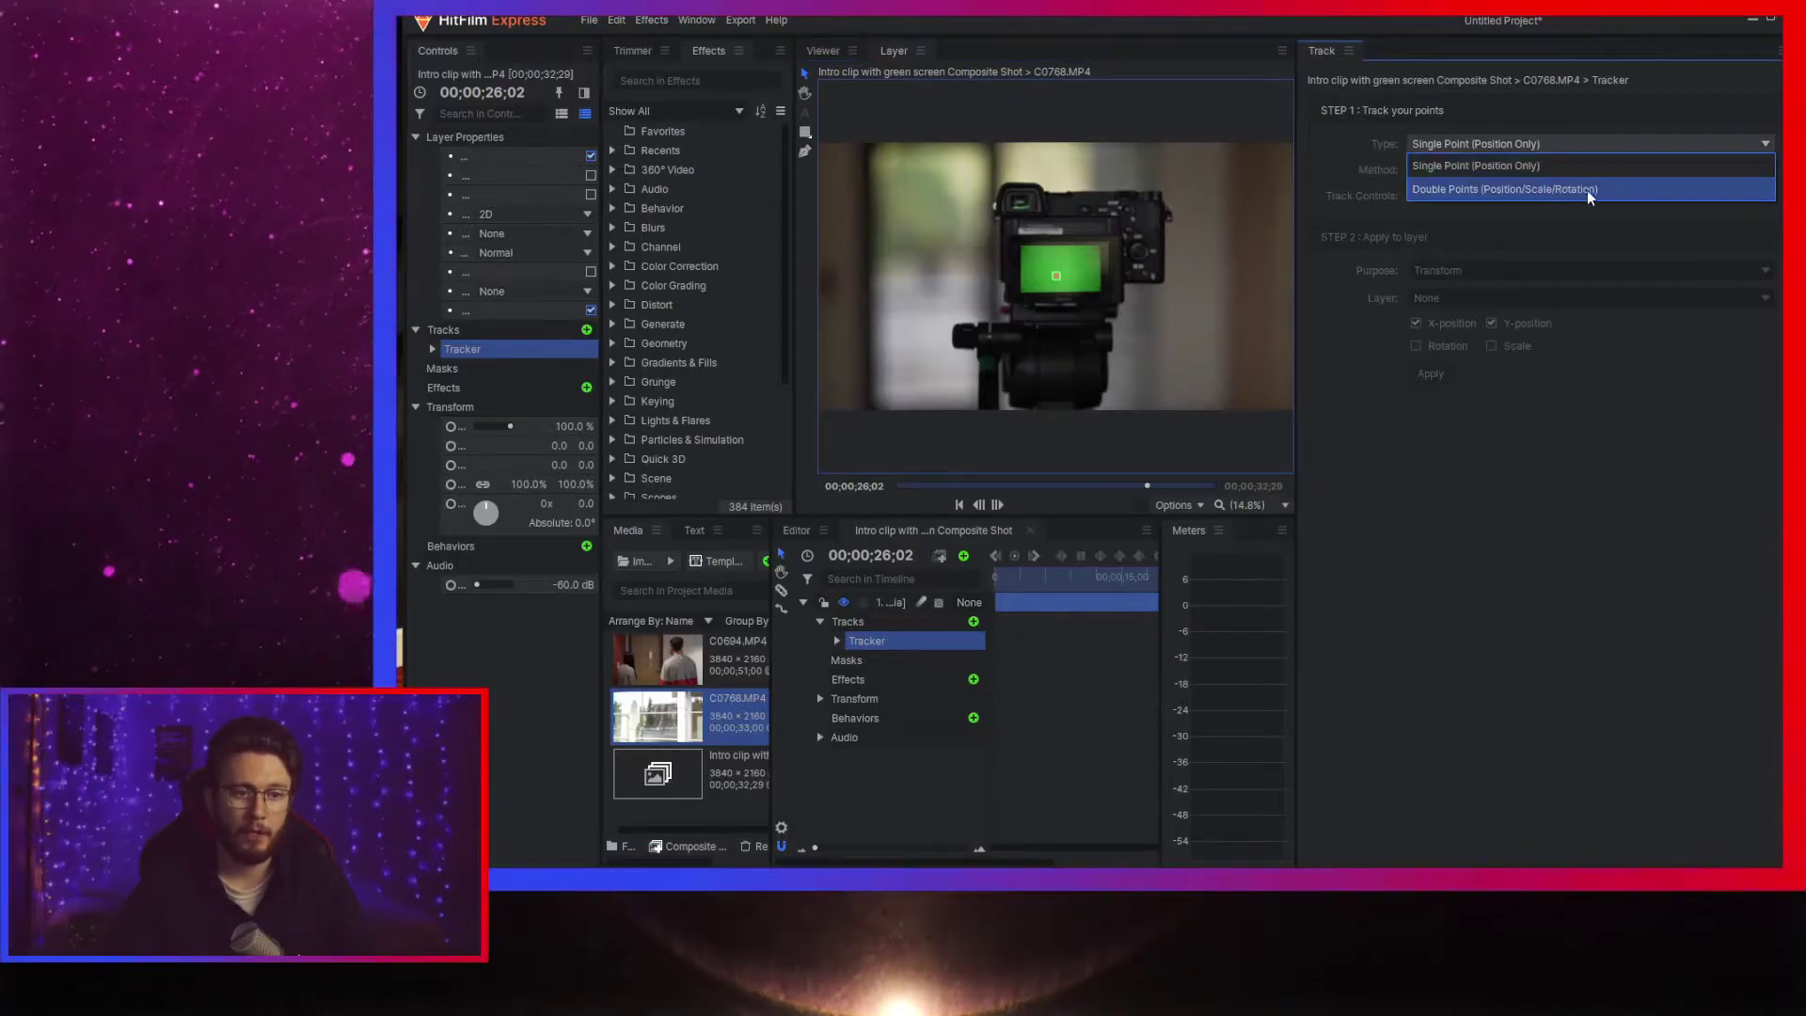
click(1634, 190)
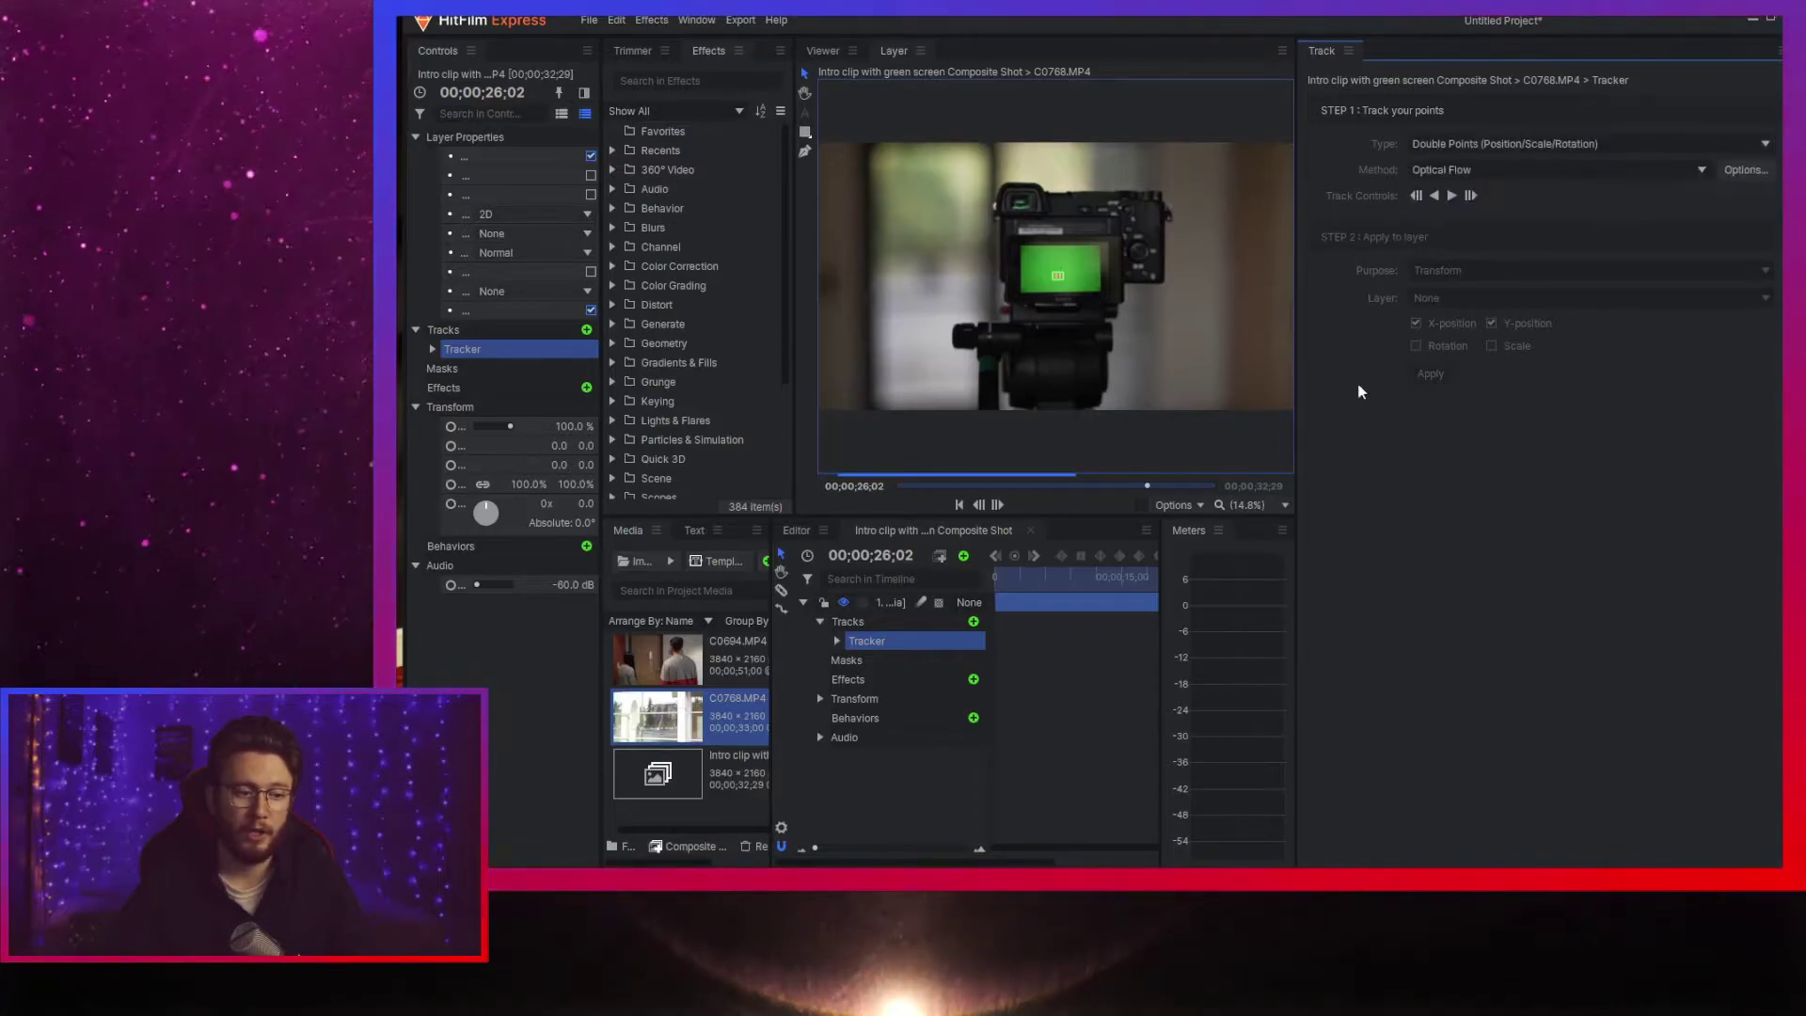
- Move the composite shot's playhead to 00;00;18;15, where the camera with the green screen is unobstructed and in focus
click(1119, 576)
drag(1119, 575, 1170, 585)
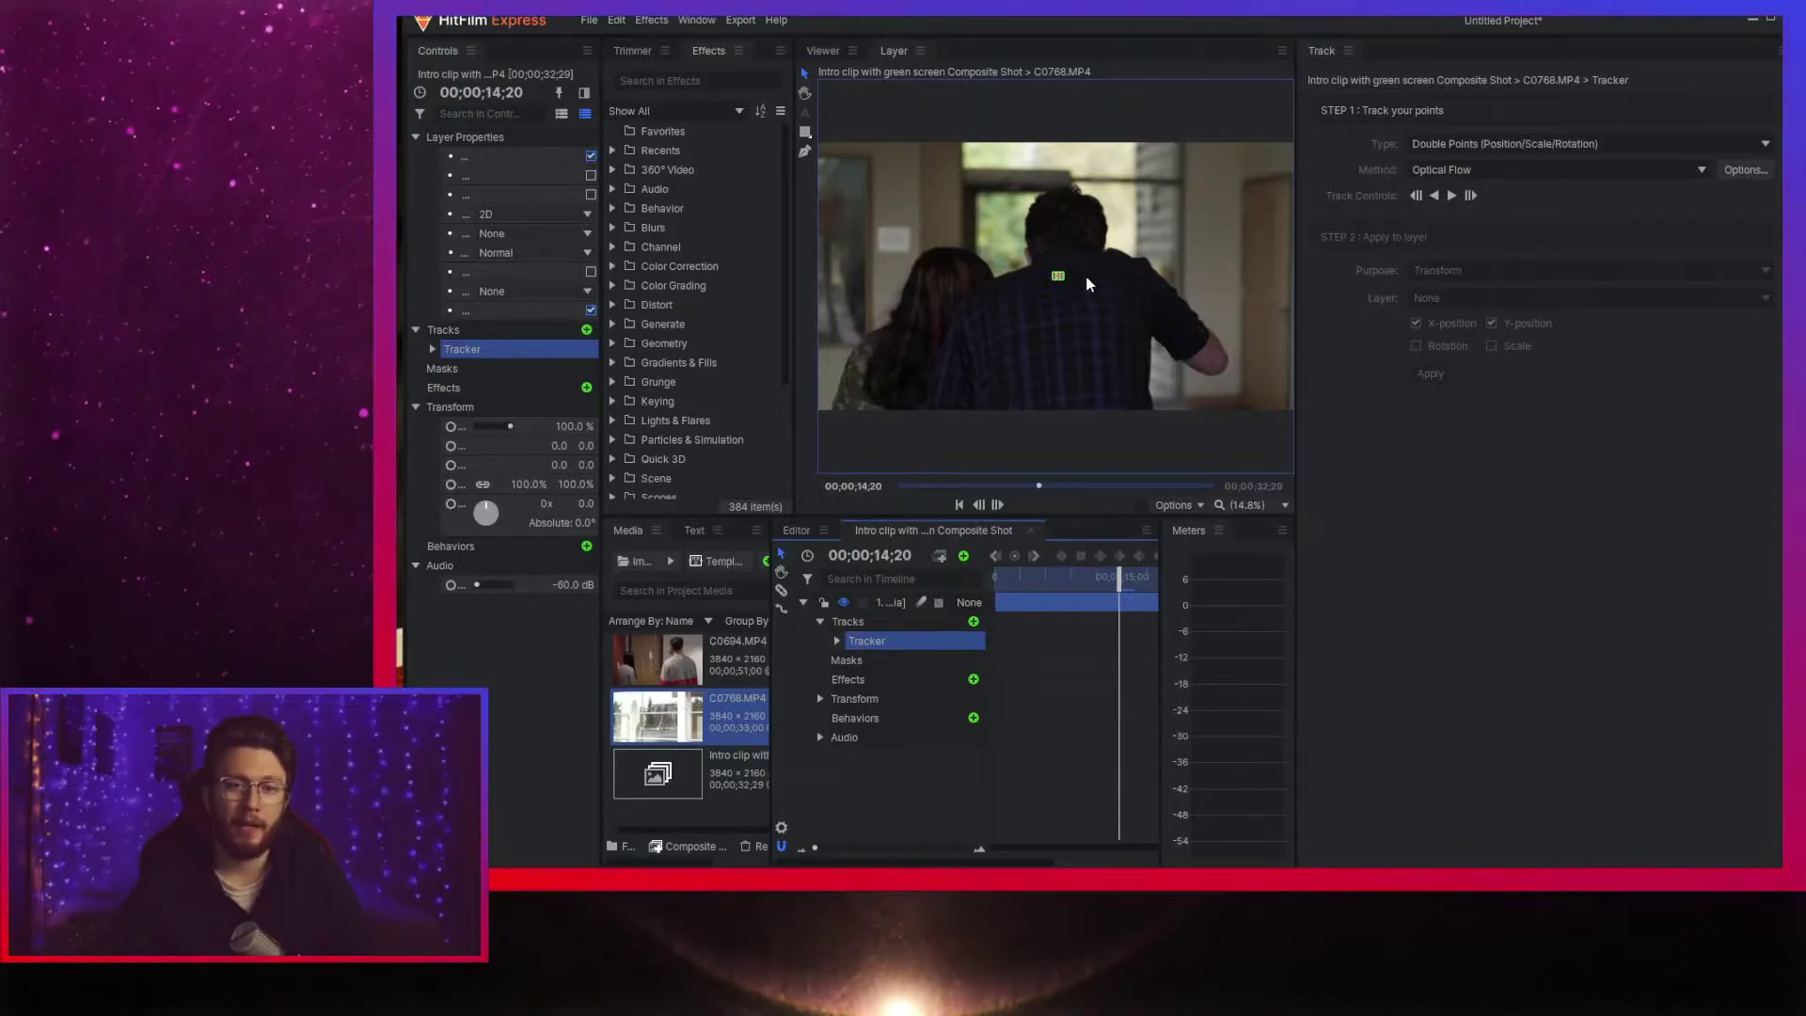
scroll(1070, 276, up, 3)
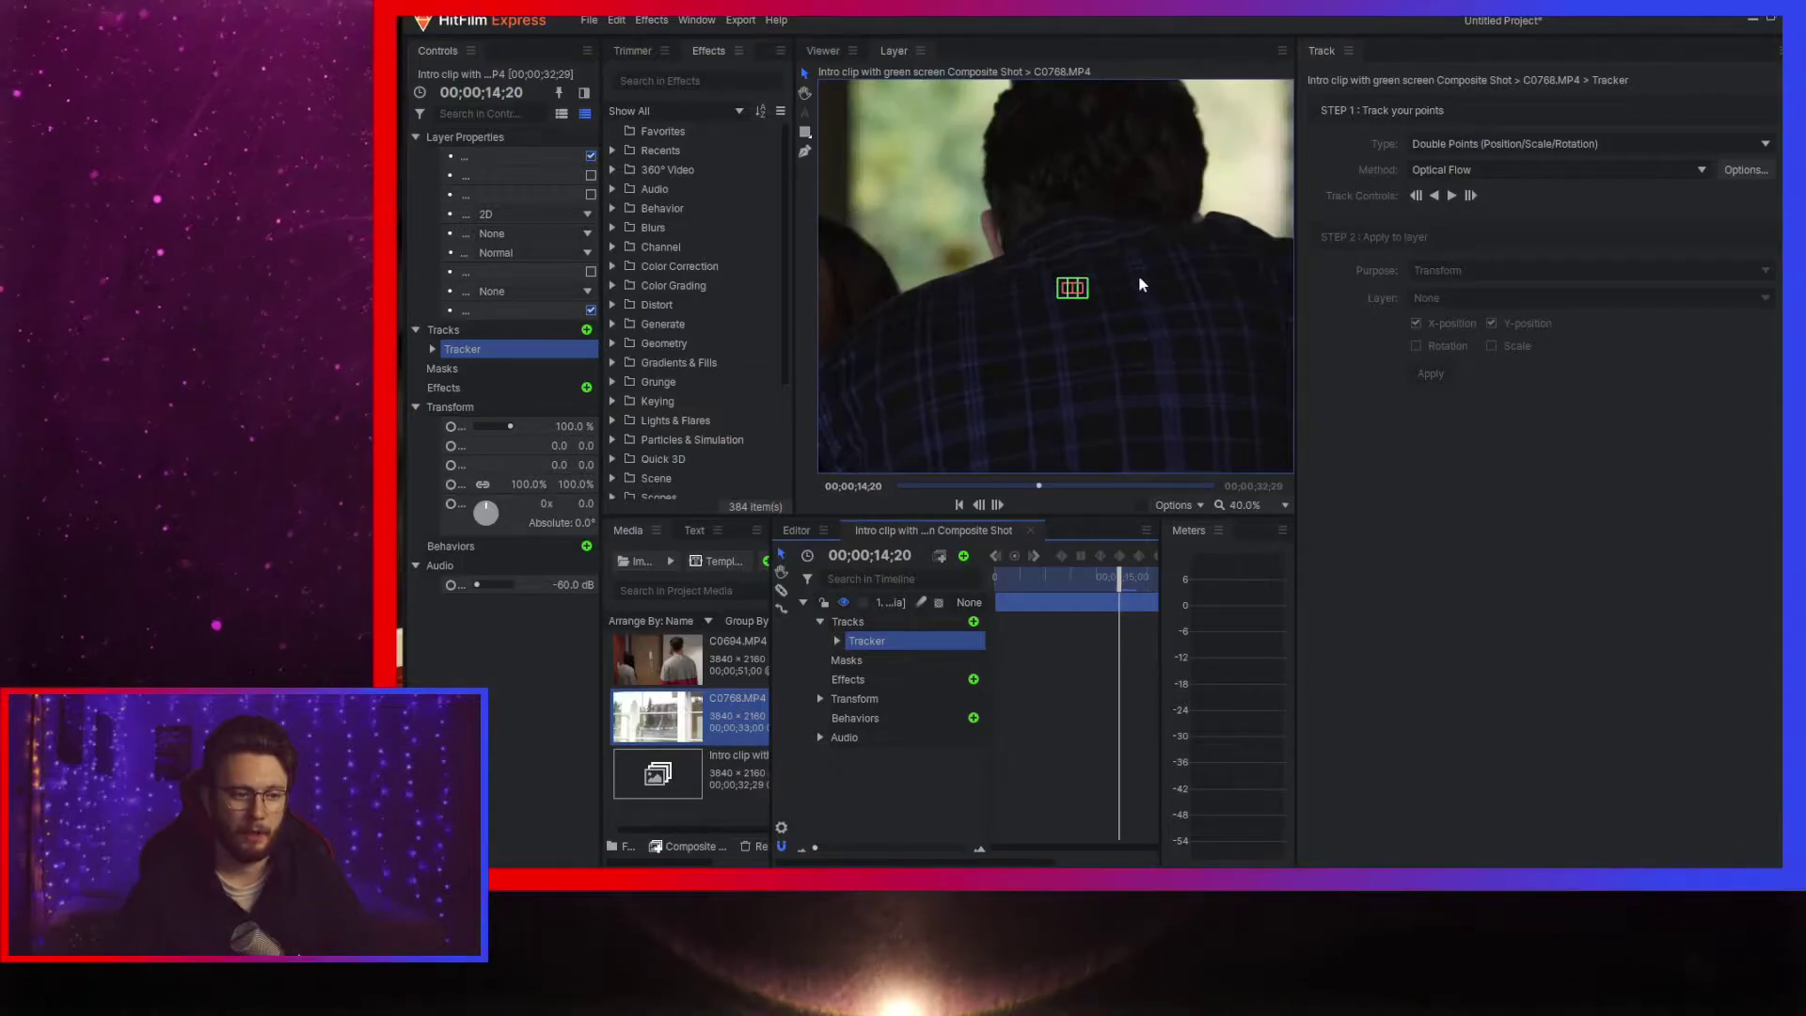
scroll(1091, 260, up, 1)
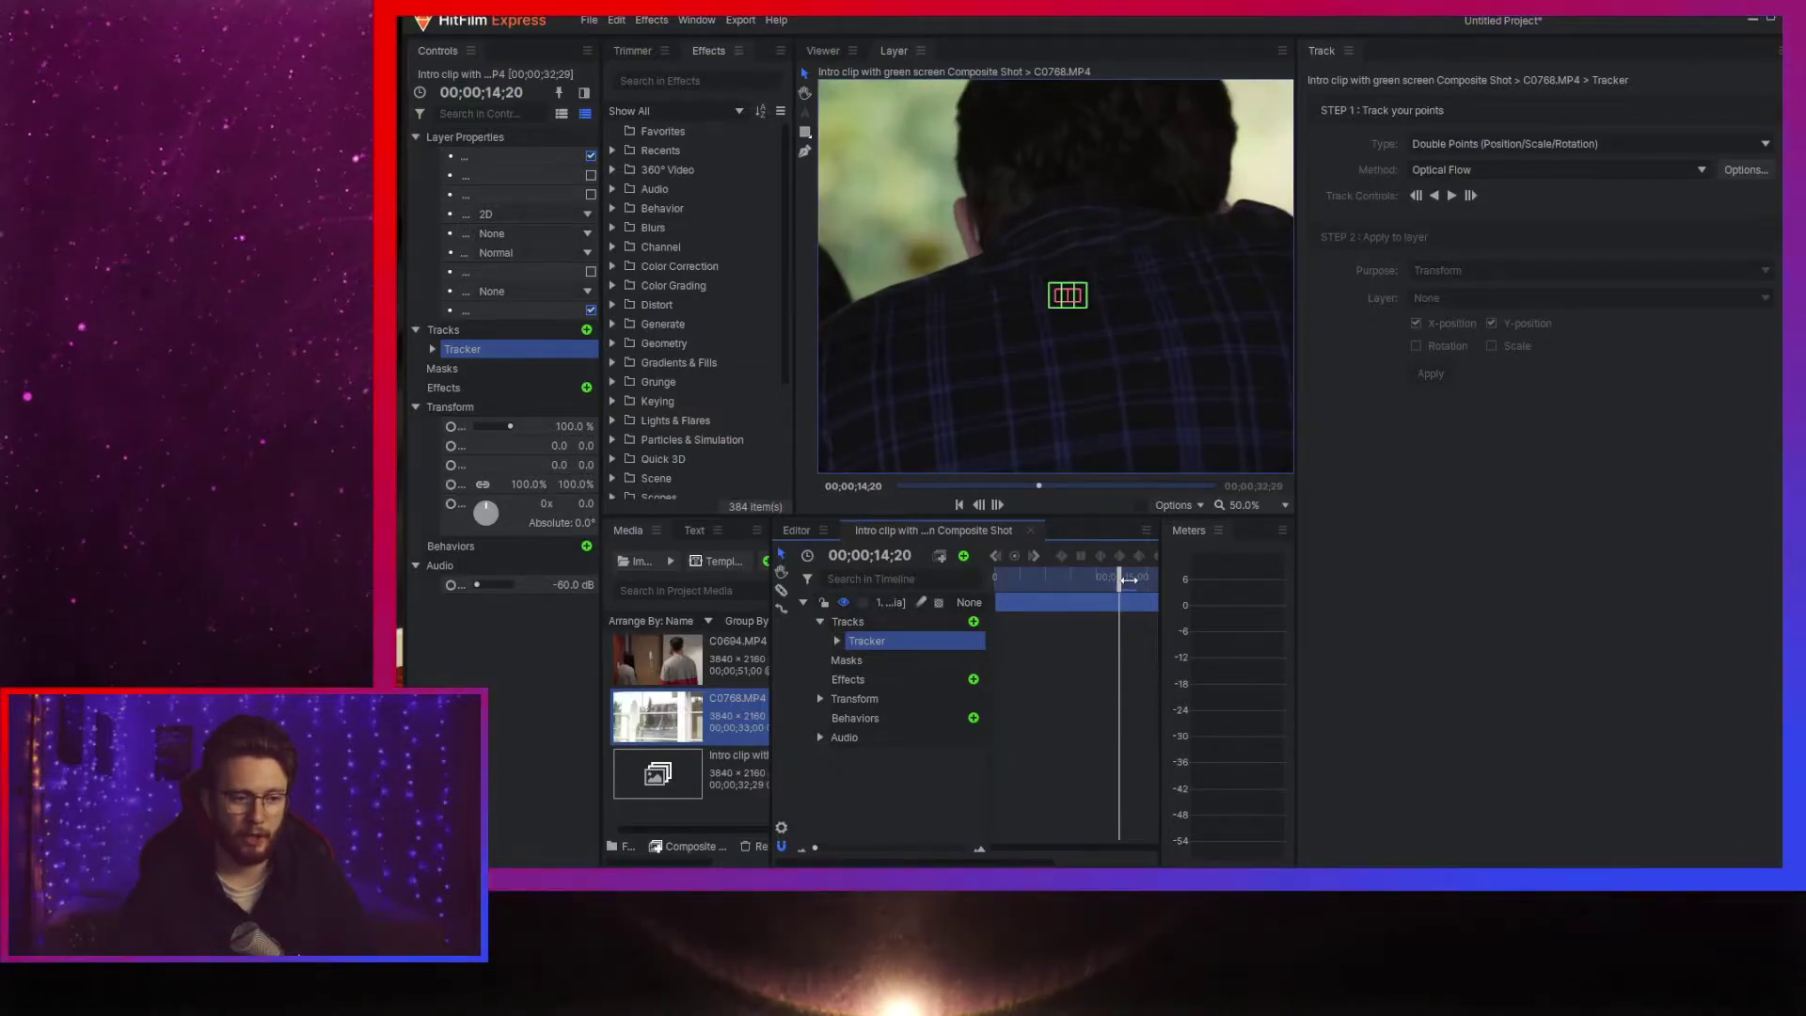
drag(1122, 576, 1157, 577)
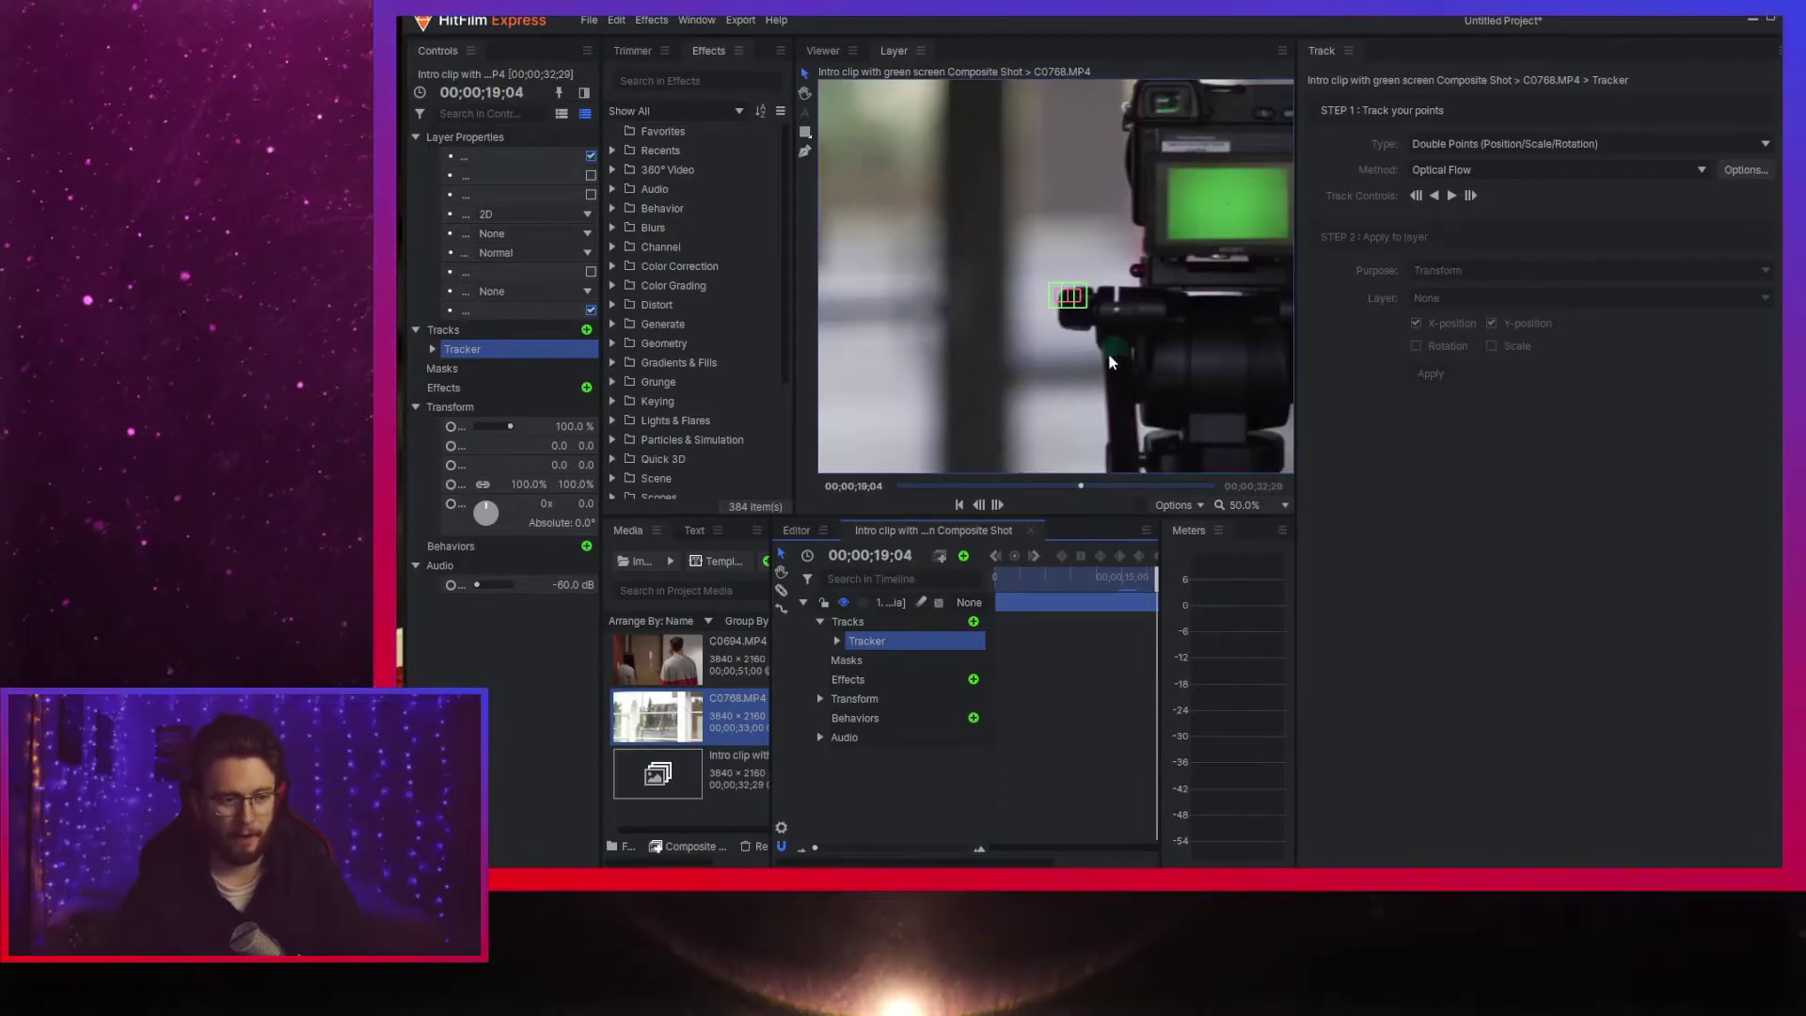
scroll(969, 280, down, 1)
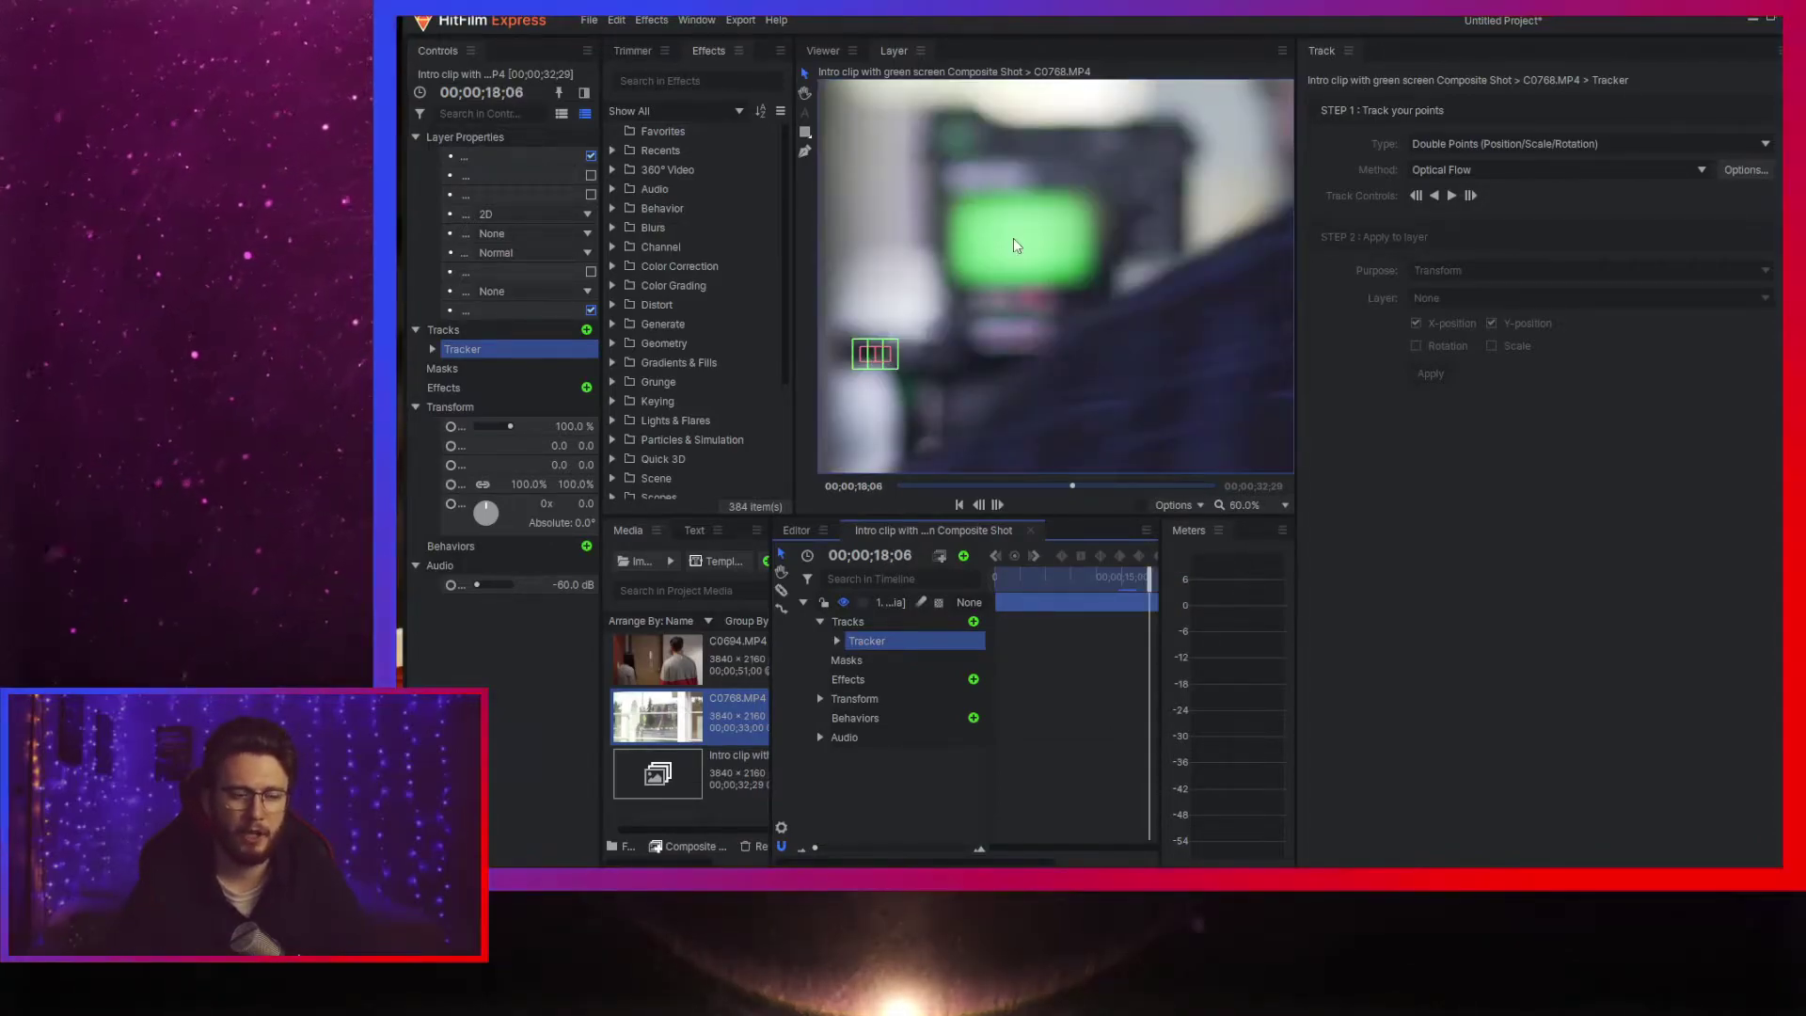
key(period)
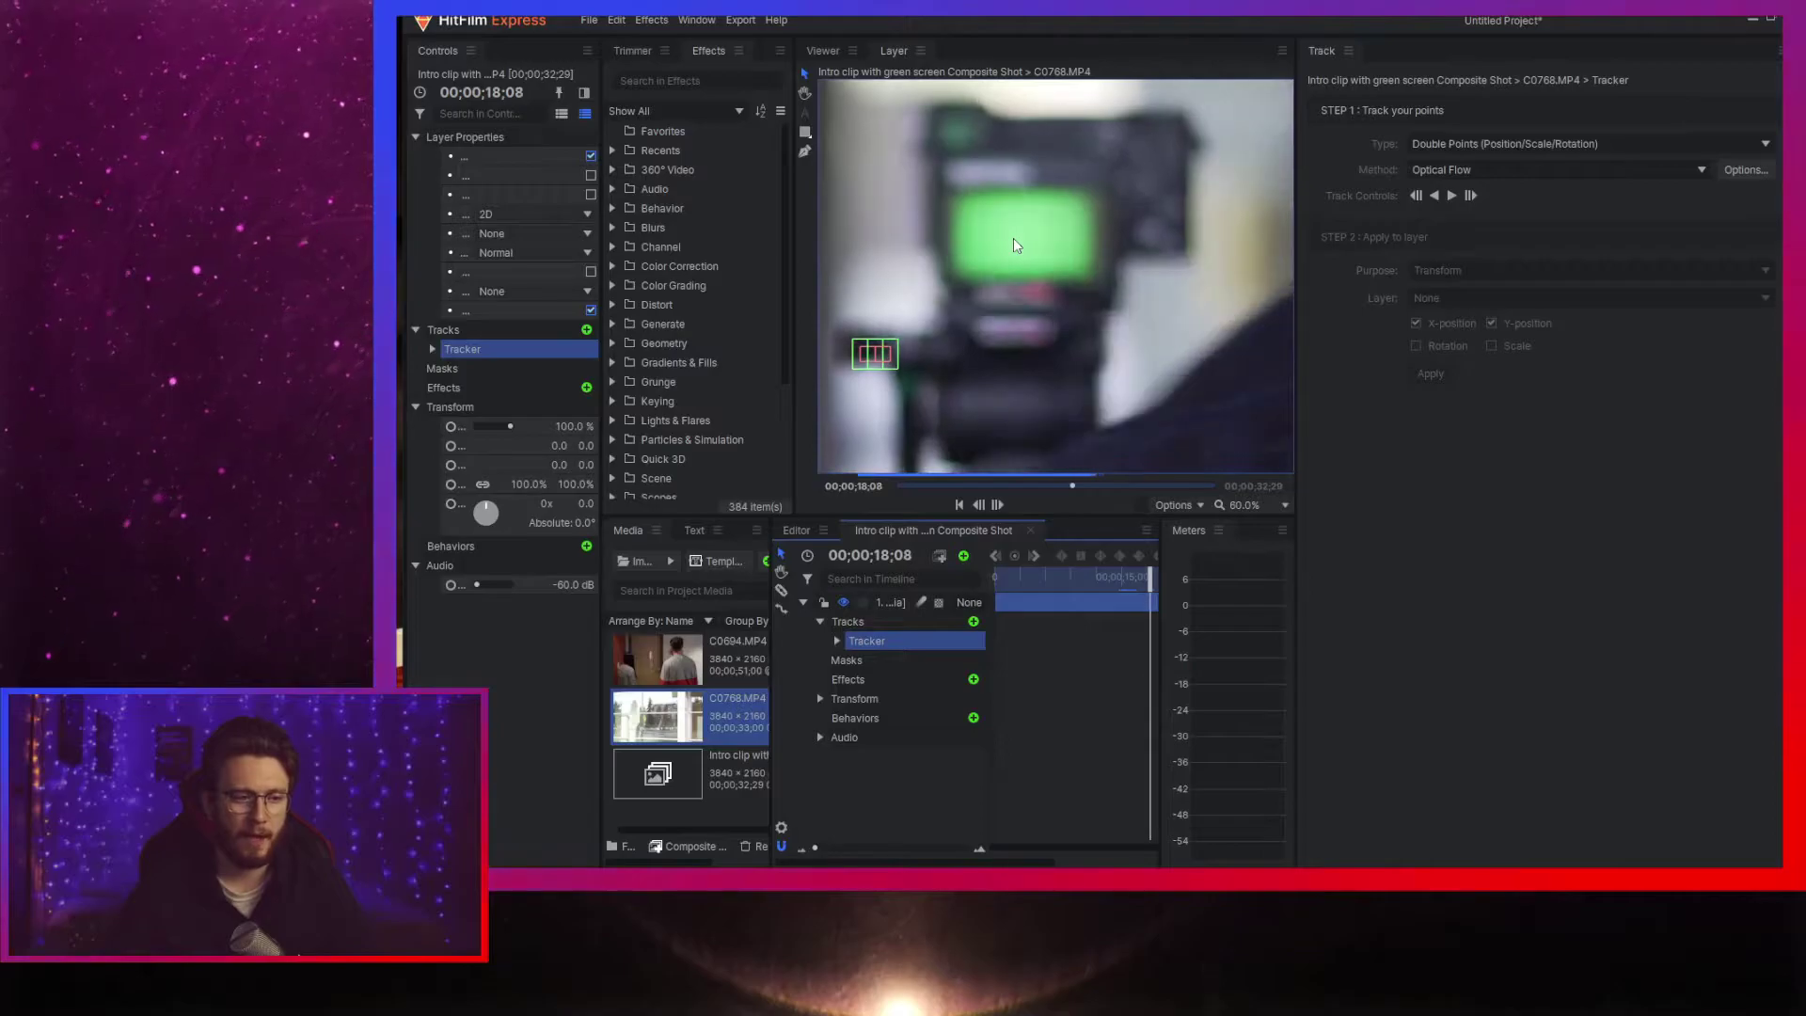
key(period)
key(period)
key(period)
key(period)
key(period)
key(period)
key(period)
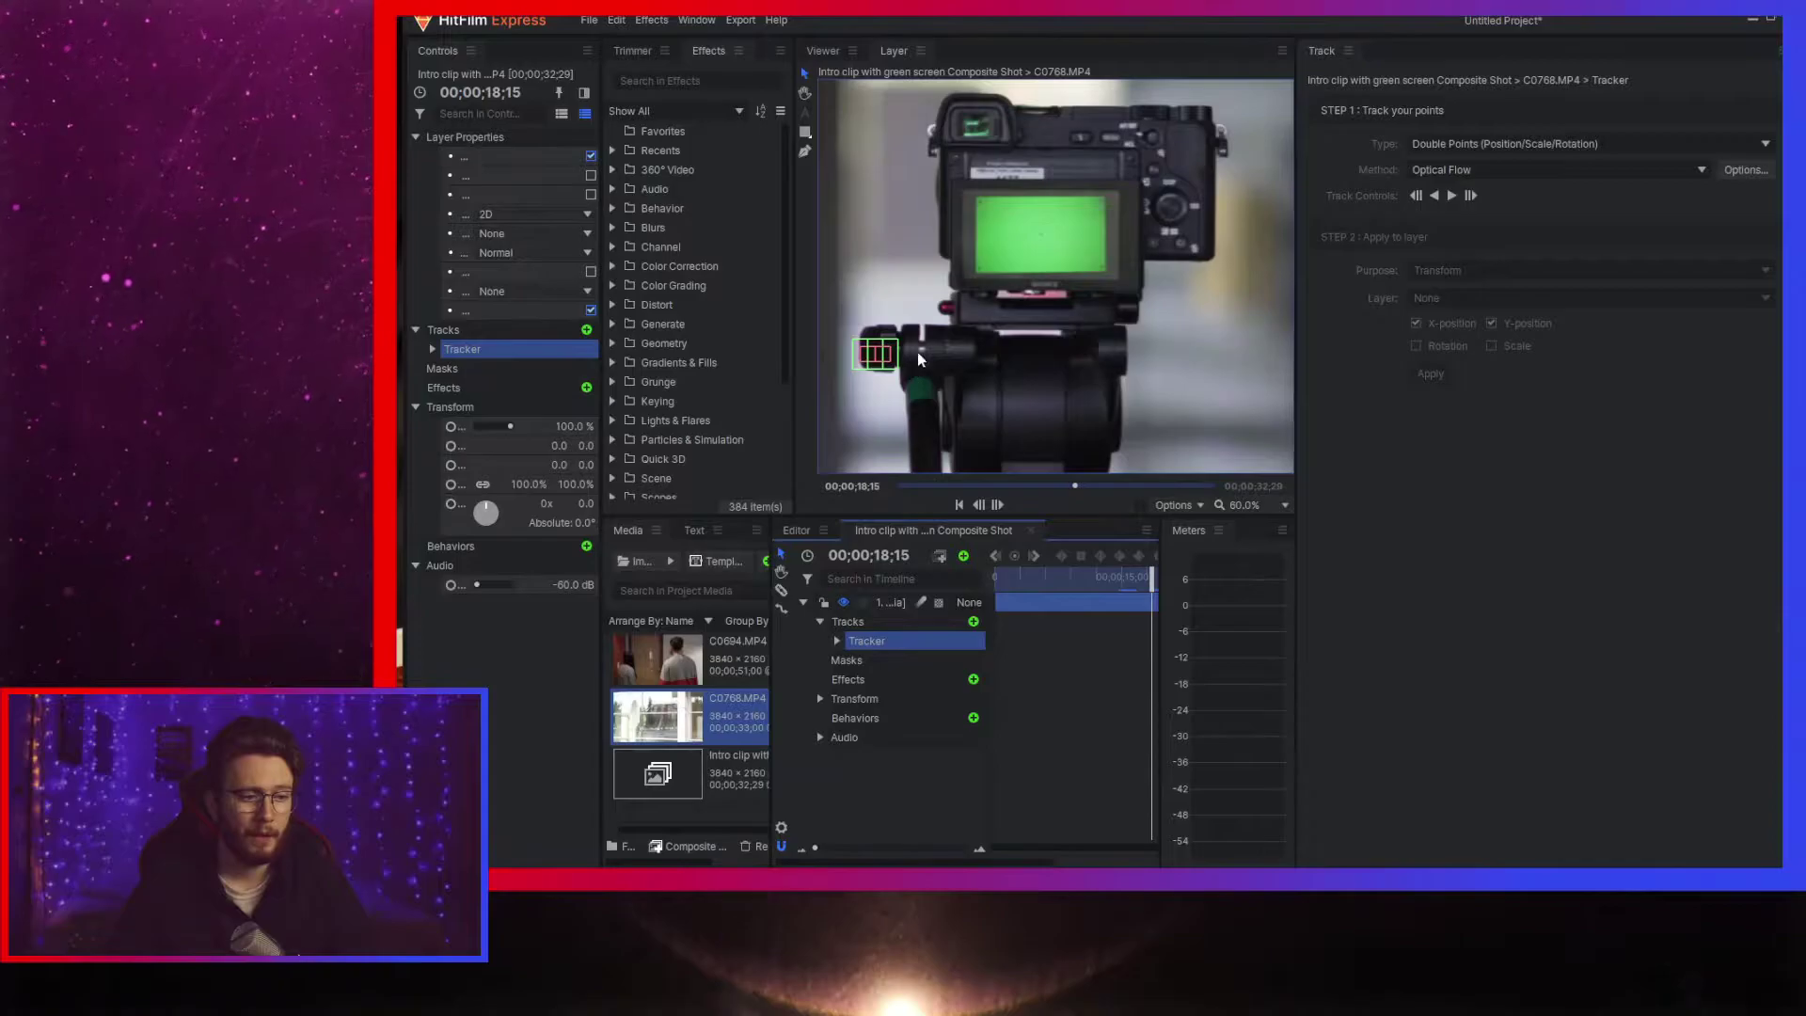
- Move one tracking point from the tripod area to the upper-right corner of the camera's green screen
scroll(912, 357, up, 5)
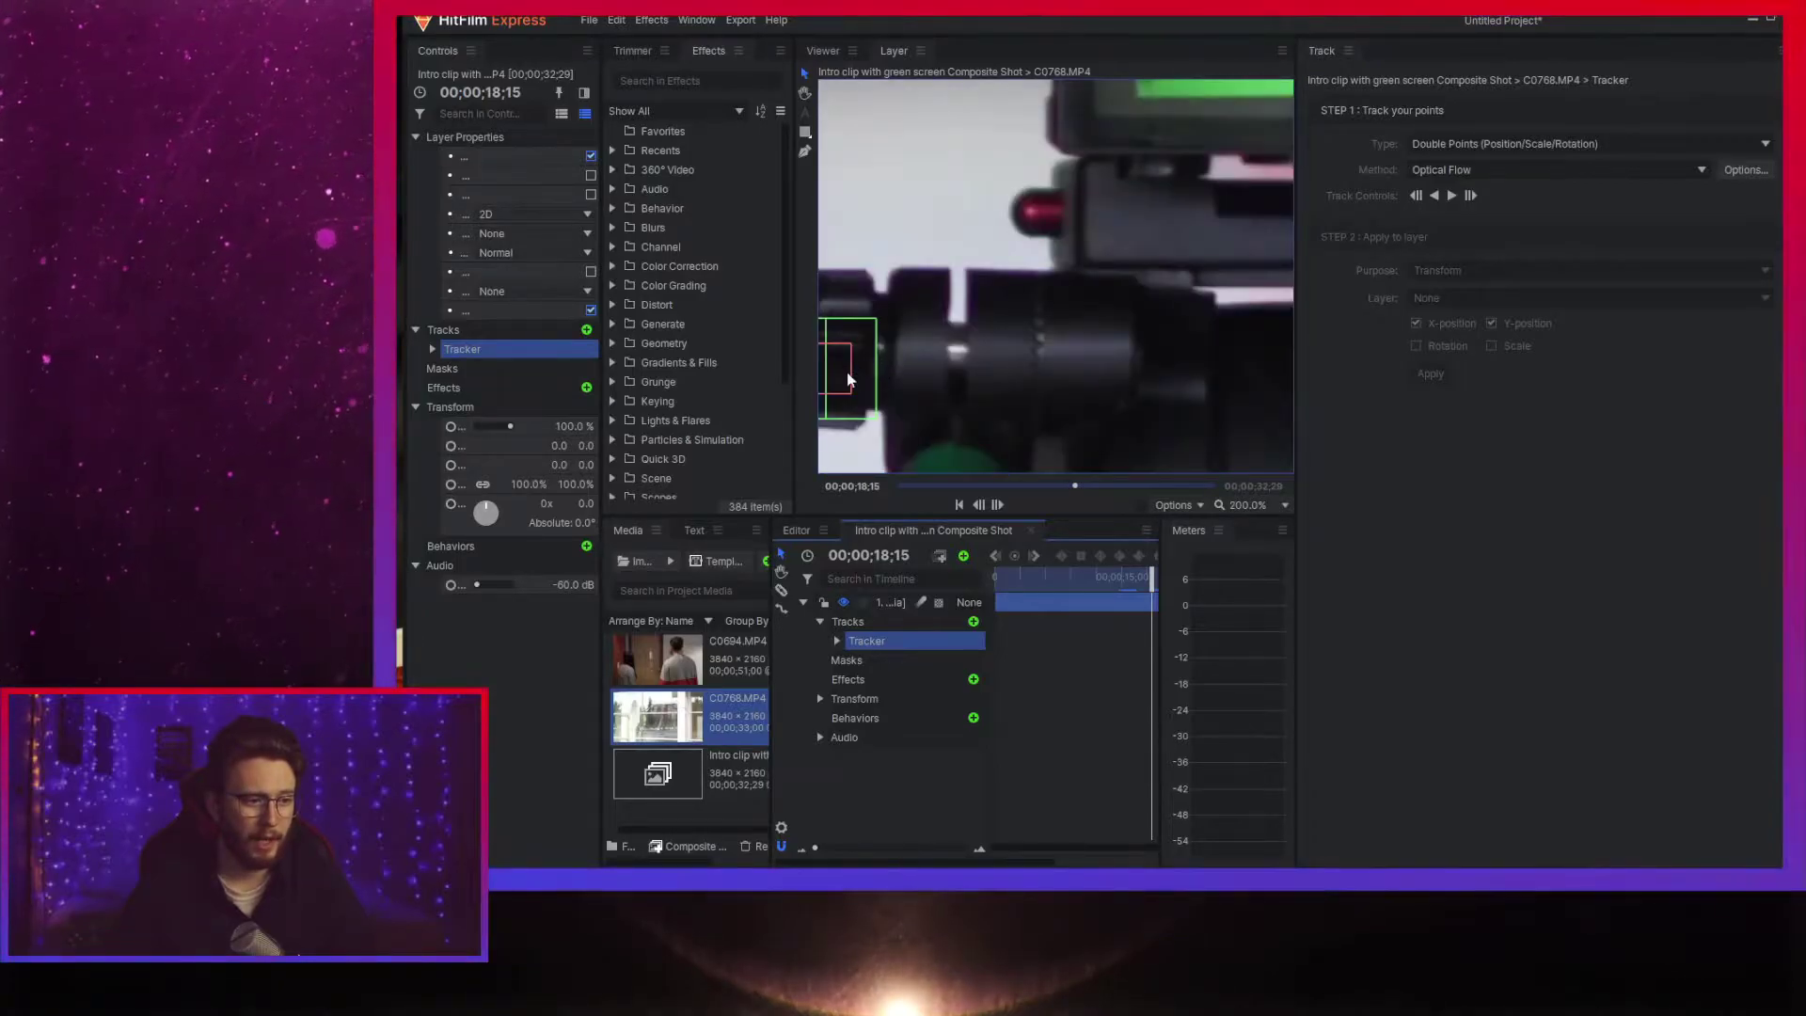
drag(869, 371, 1197, 178)
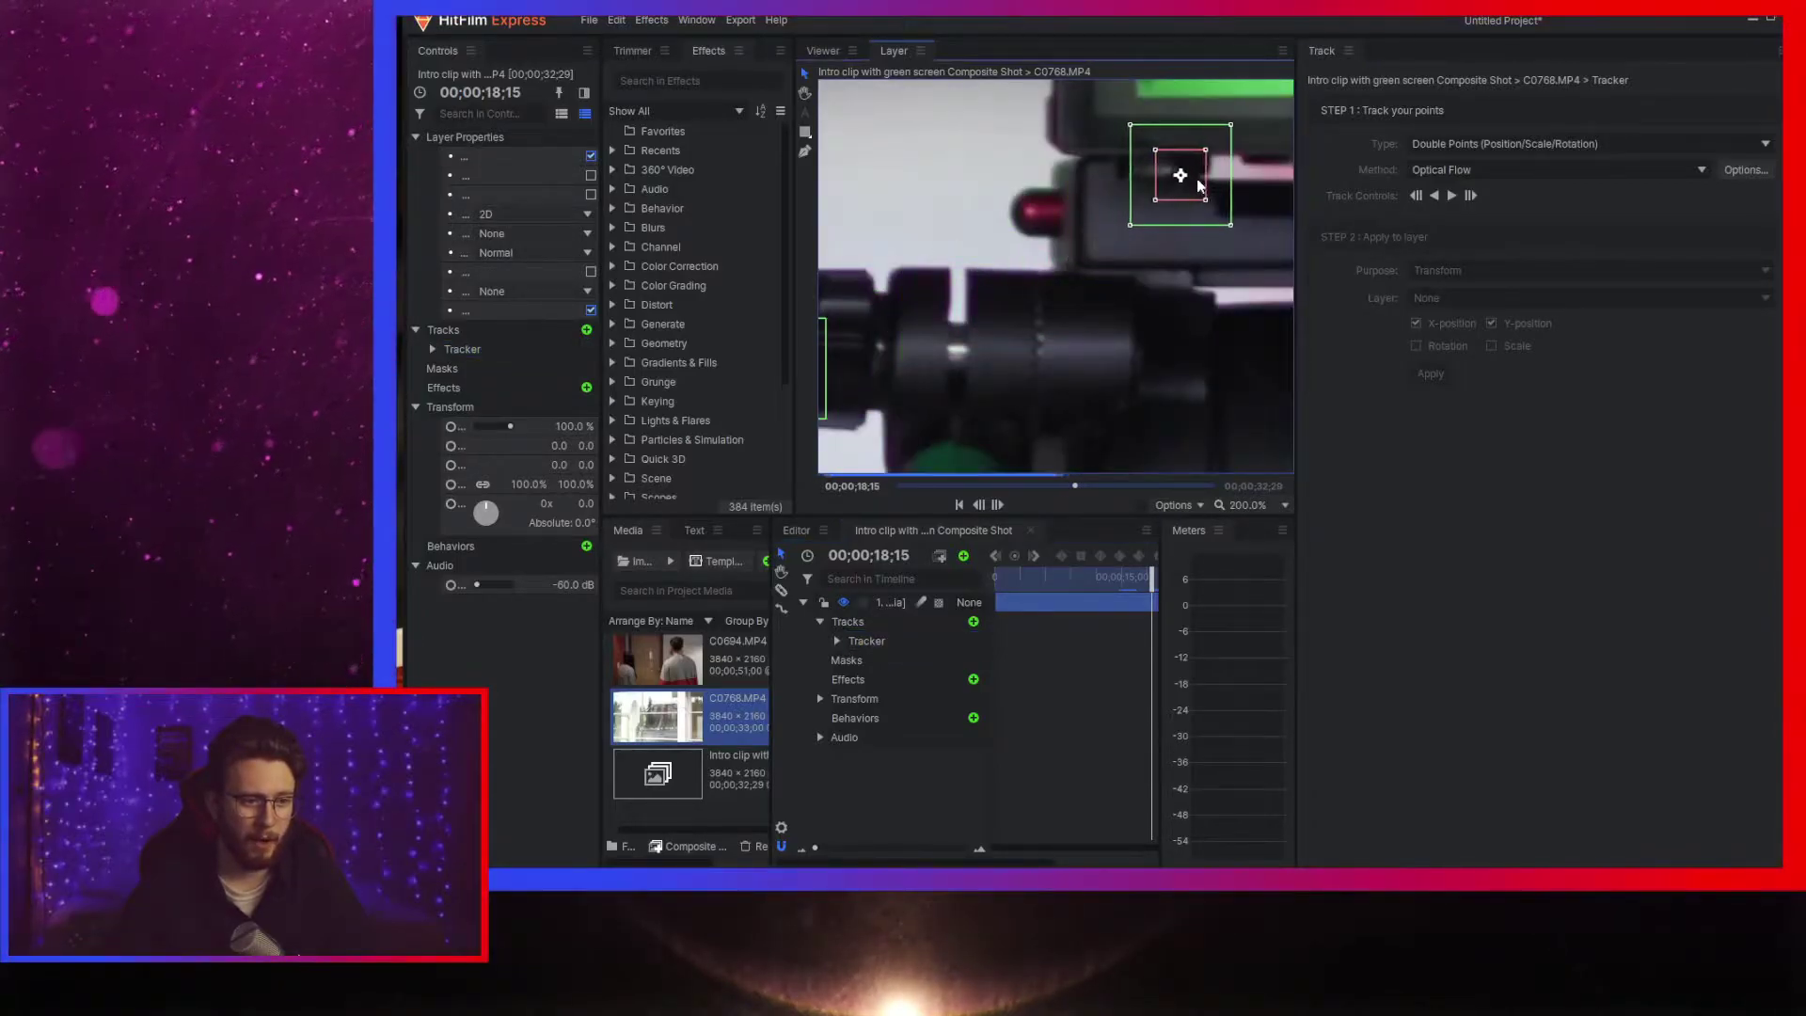
scroll(1185, 172, down, 4)
scroll(1181, 167, up, 4)
drag(1021, 282, 1177, 182)
scroll(1151, 189, down, 4)
scroll(1138, 216, up, 5)
scroll(1157, 239, down, 2)
drag(989, 377, 1132, 252)
scroll(1119, 225, down, 4)
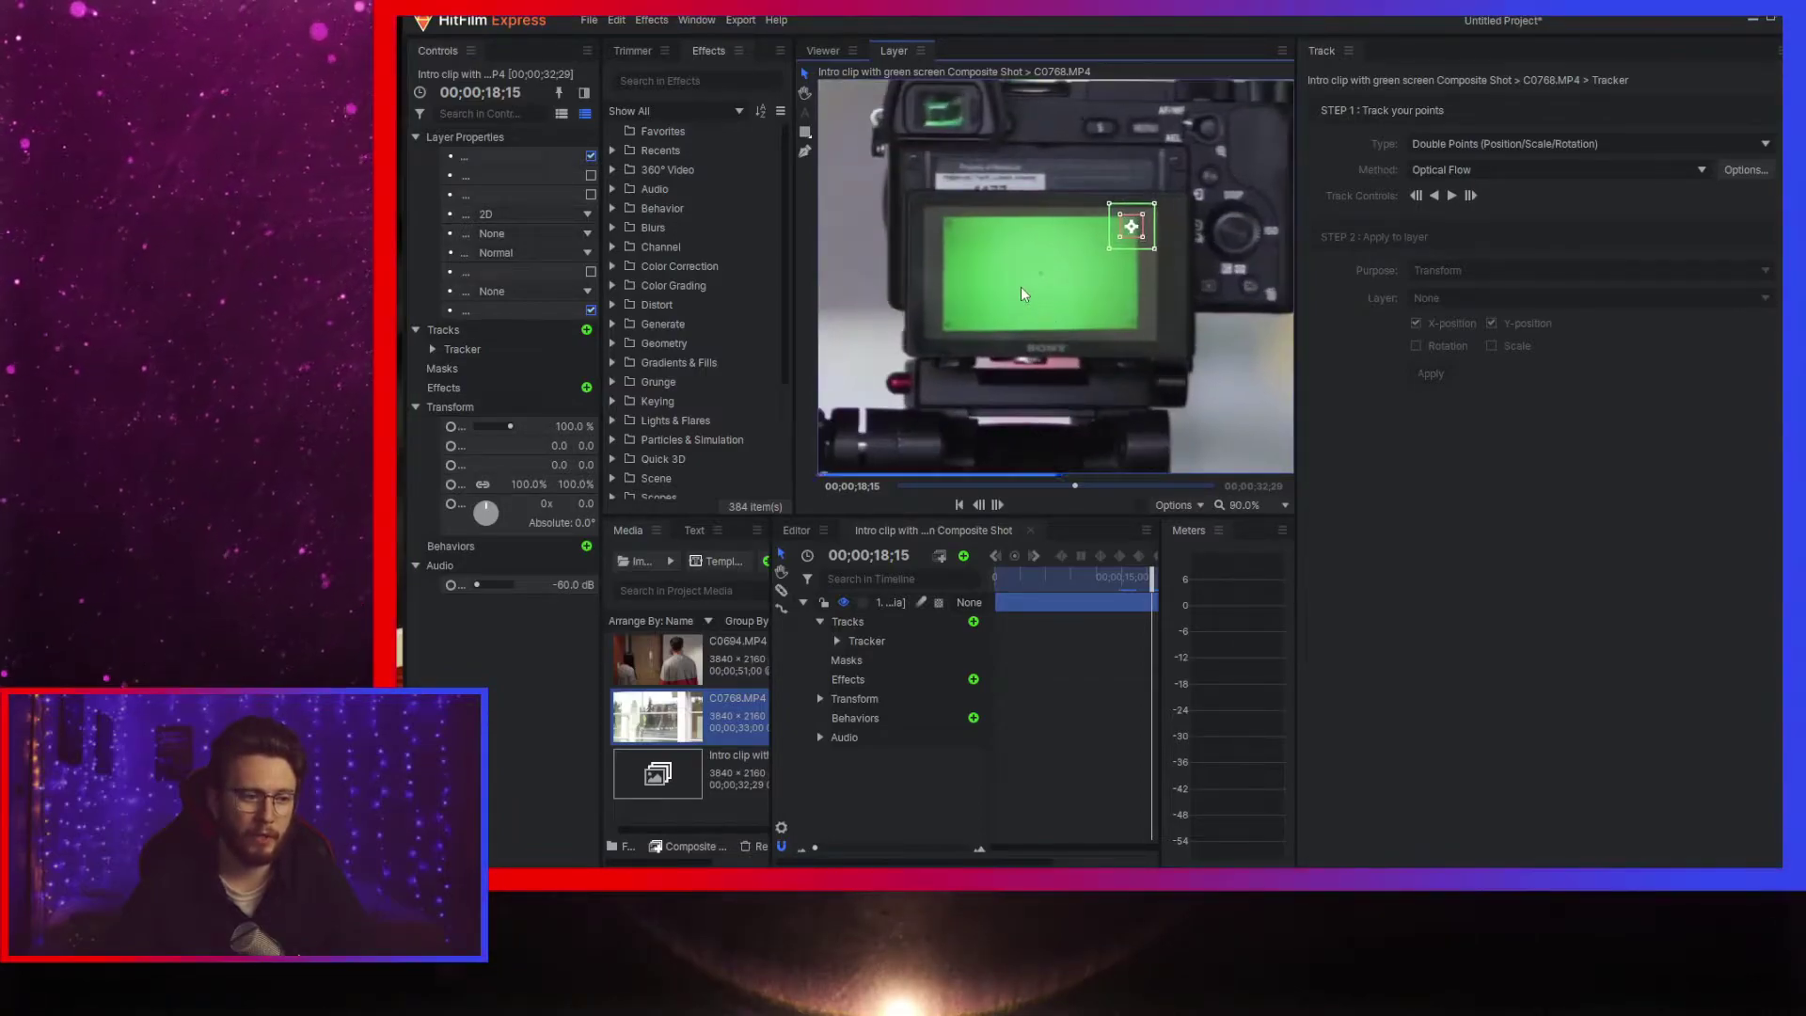
- Align the upper-right tracking point with its dark corner marker, shrink its inner feature box and enlarge its outer search box
scroll(1047, 278, up, 4)
scroll(1099, 207, down, 3)
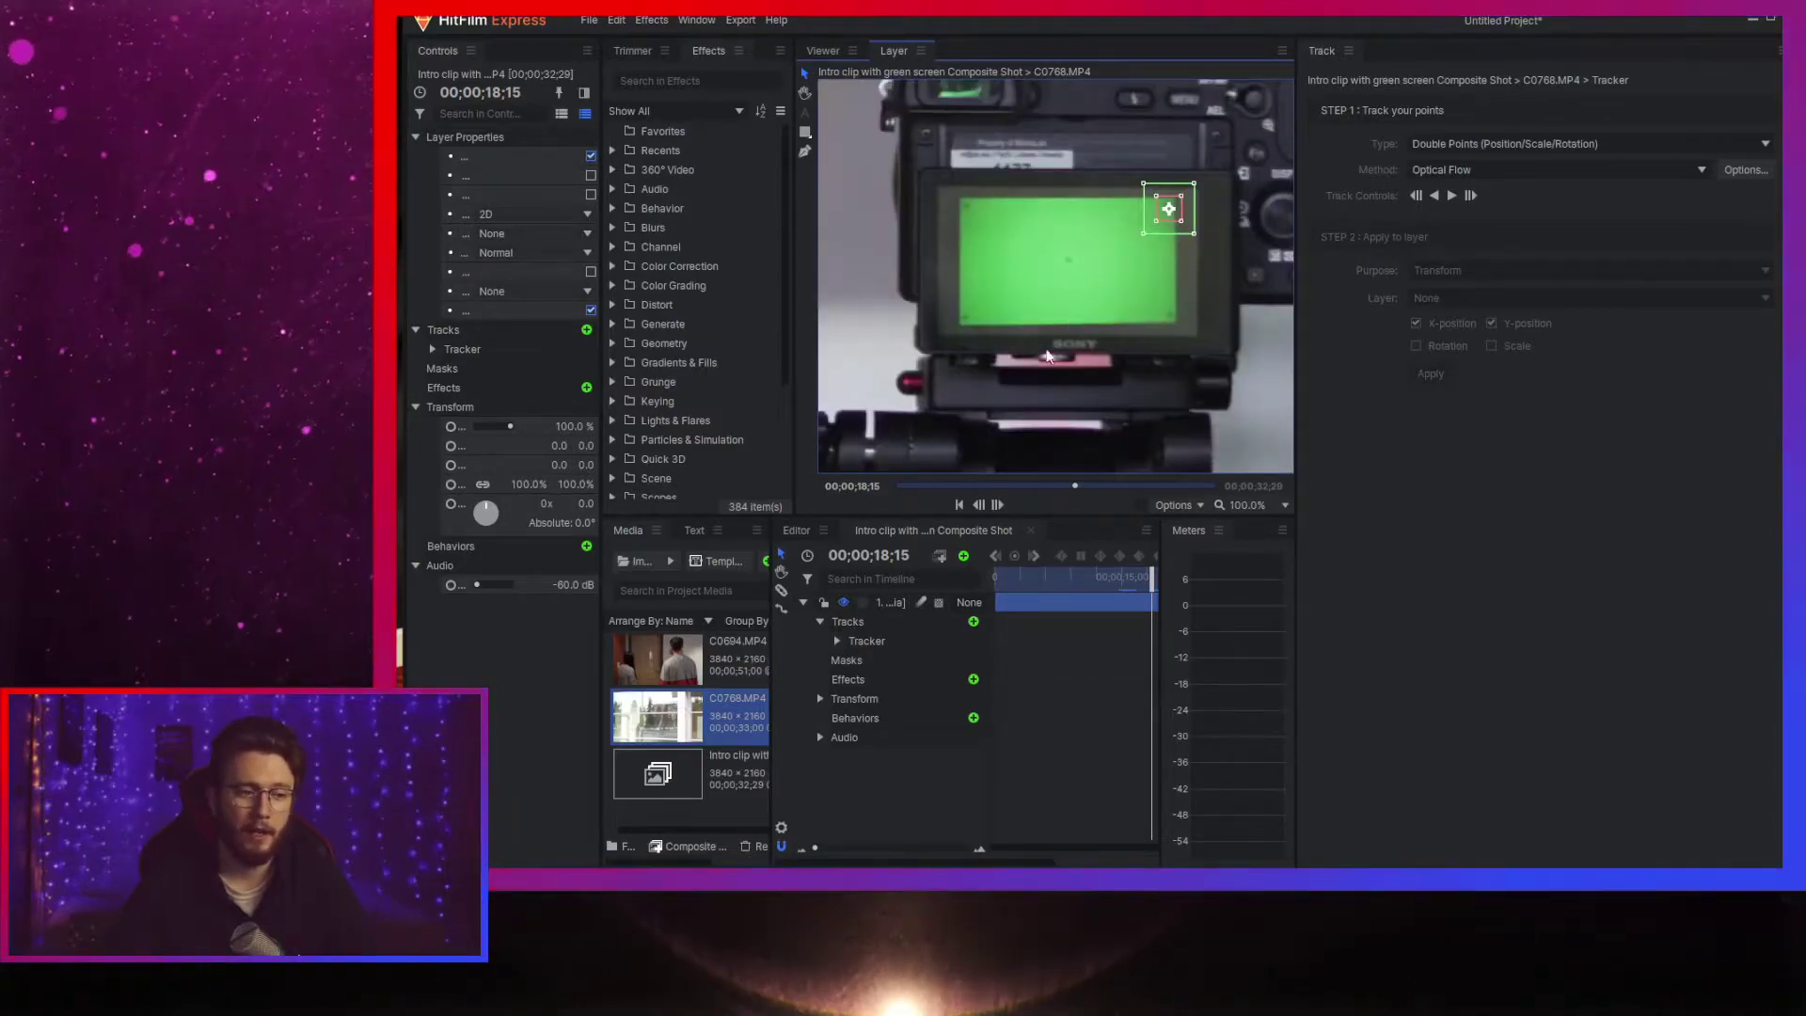
scroll(1081, 249, up, 3)
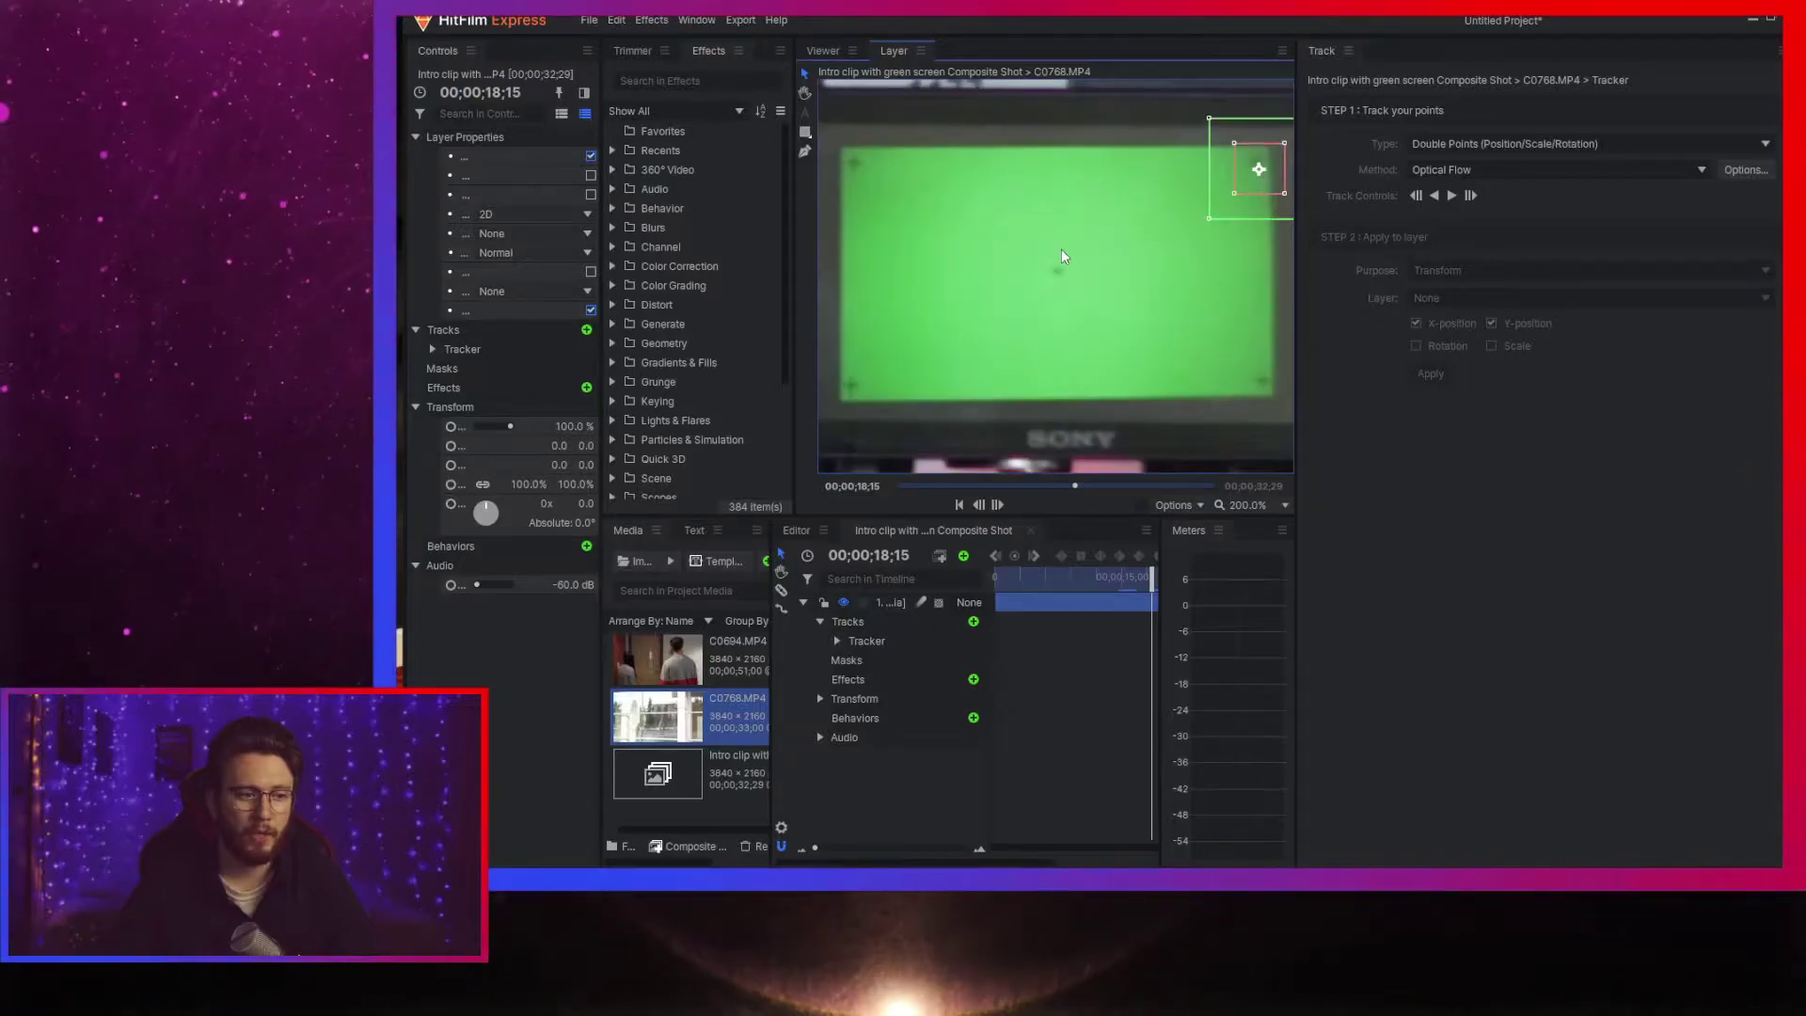
scroll(1044, 235, down, 3)
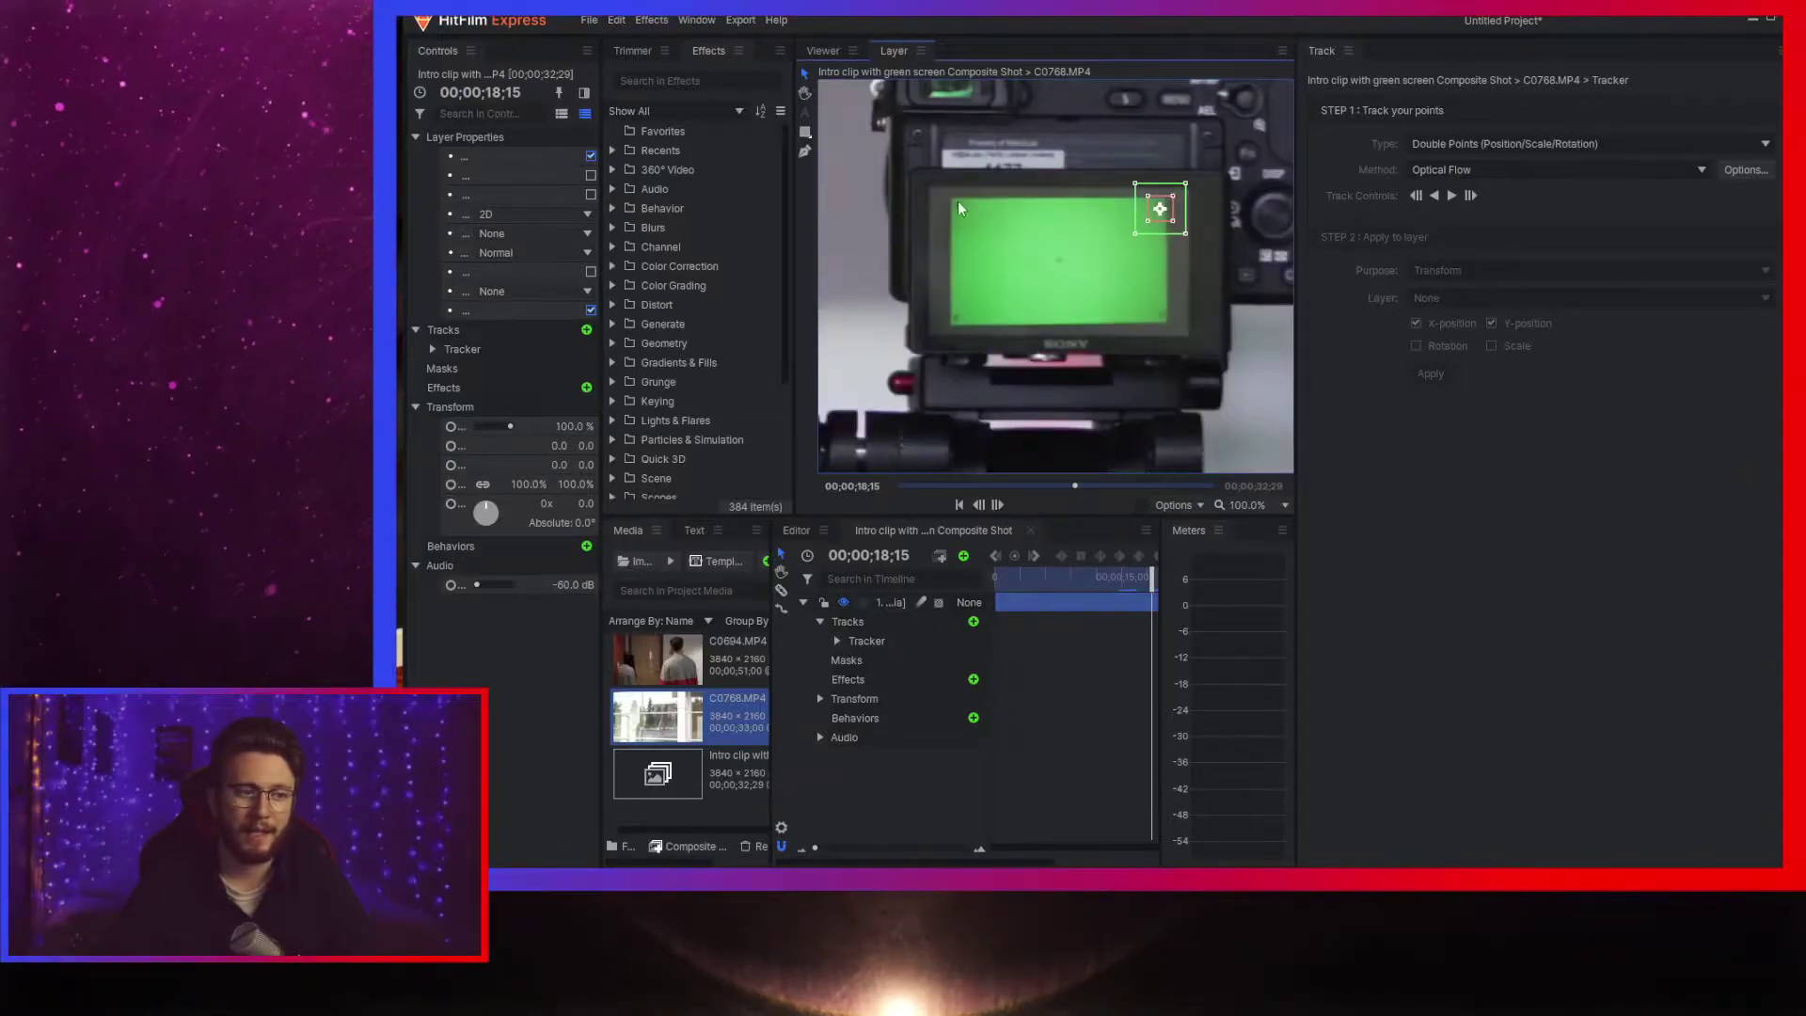
scroll(951, 205, up, 5)
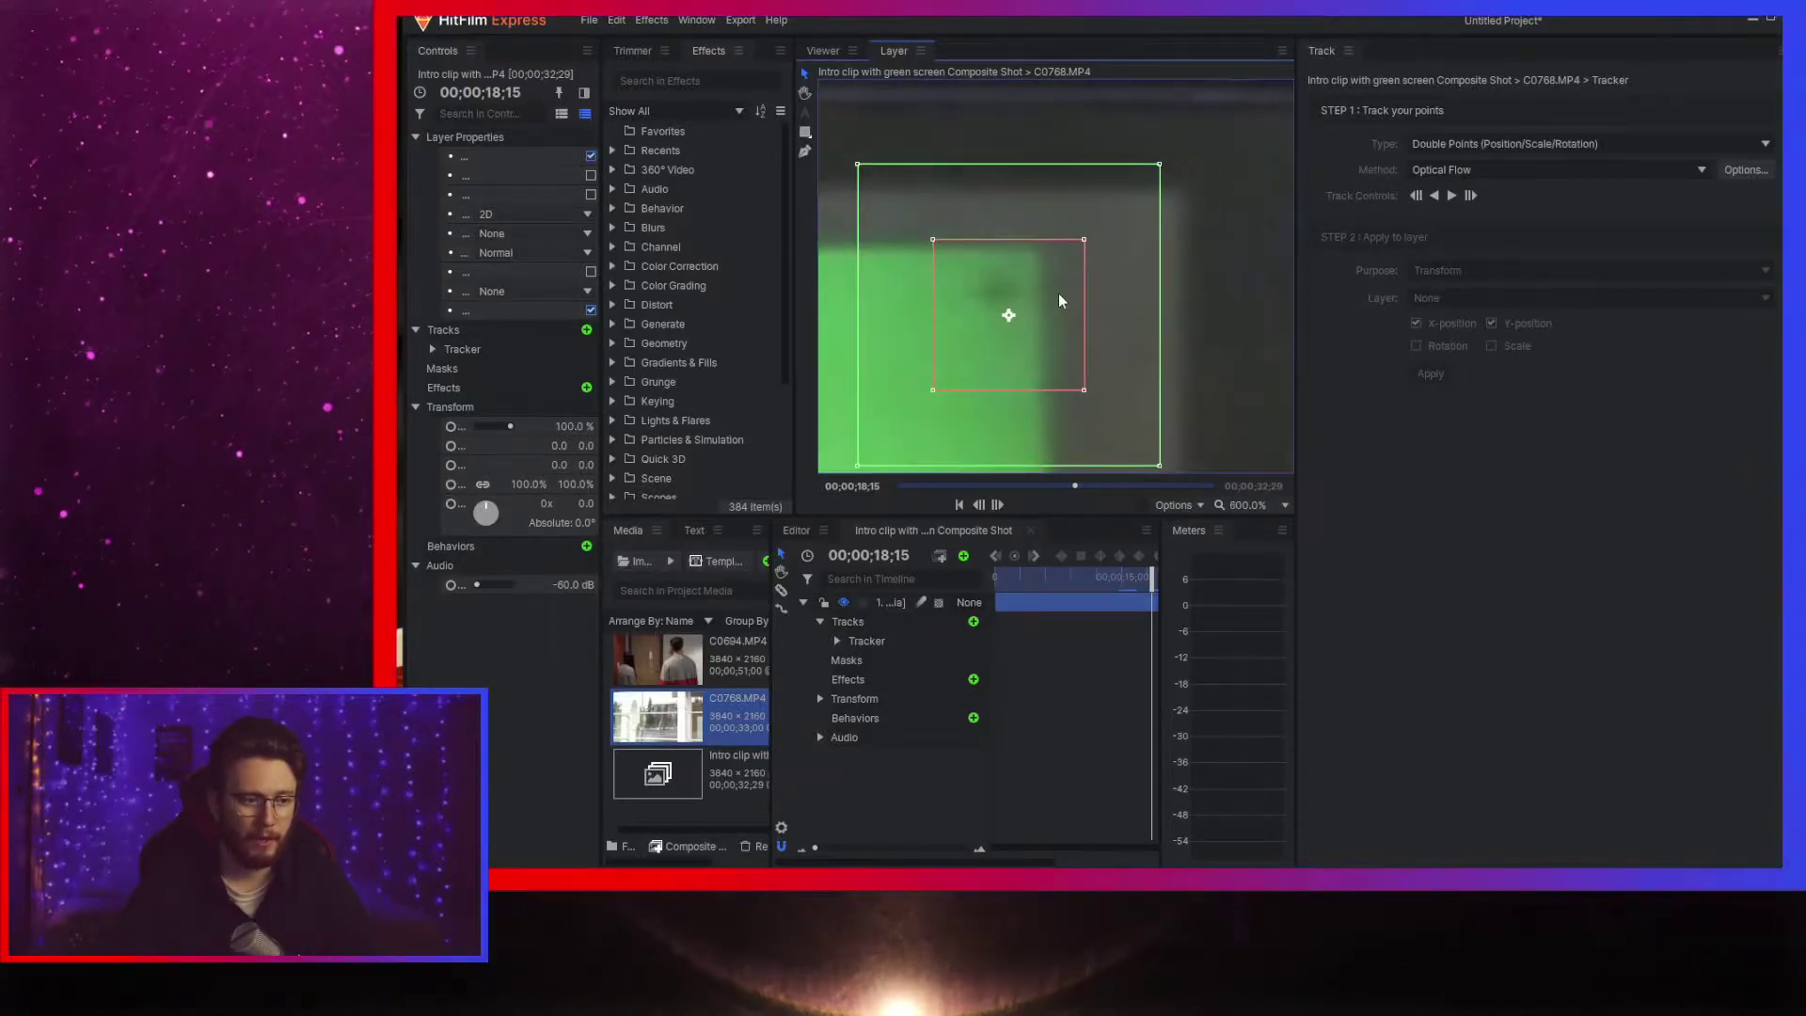
drag(1041, 335, 1025, 312)
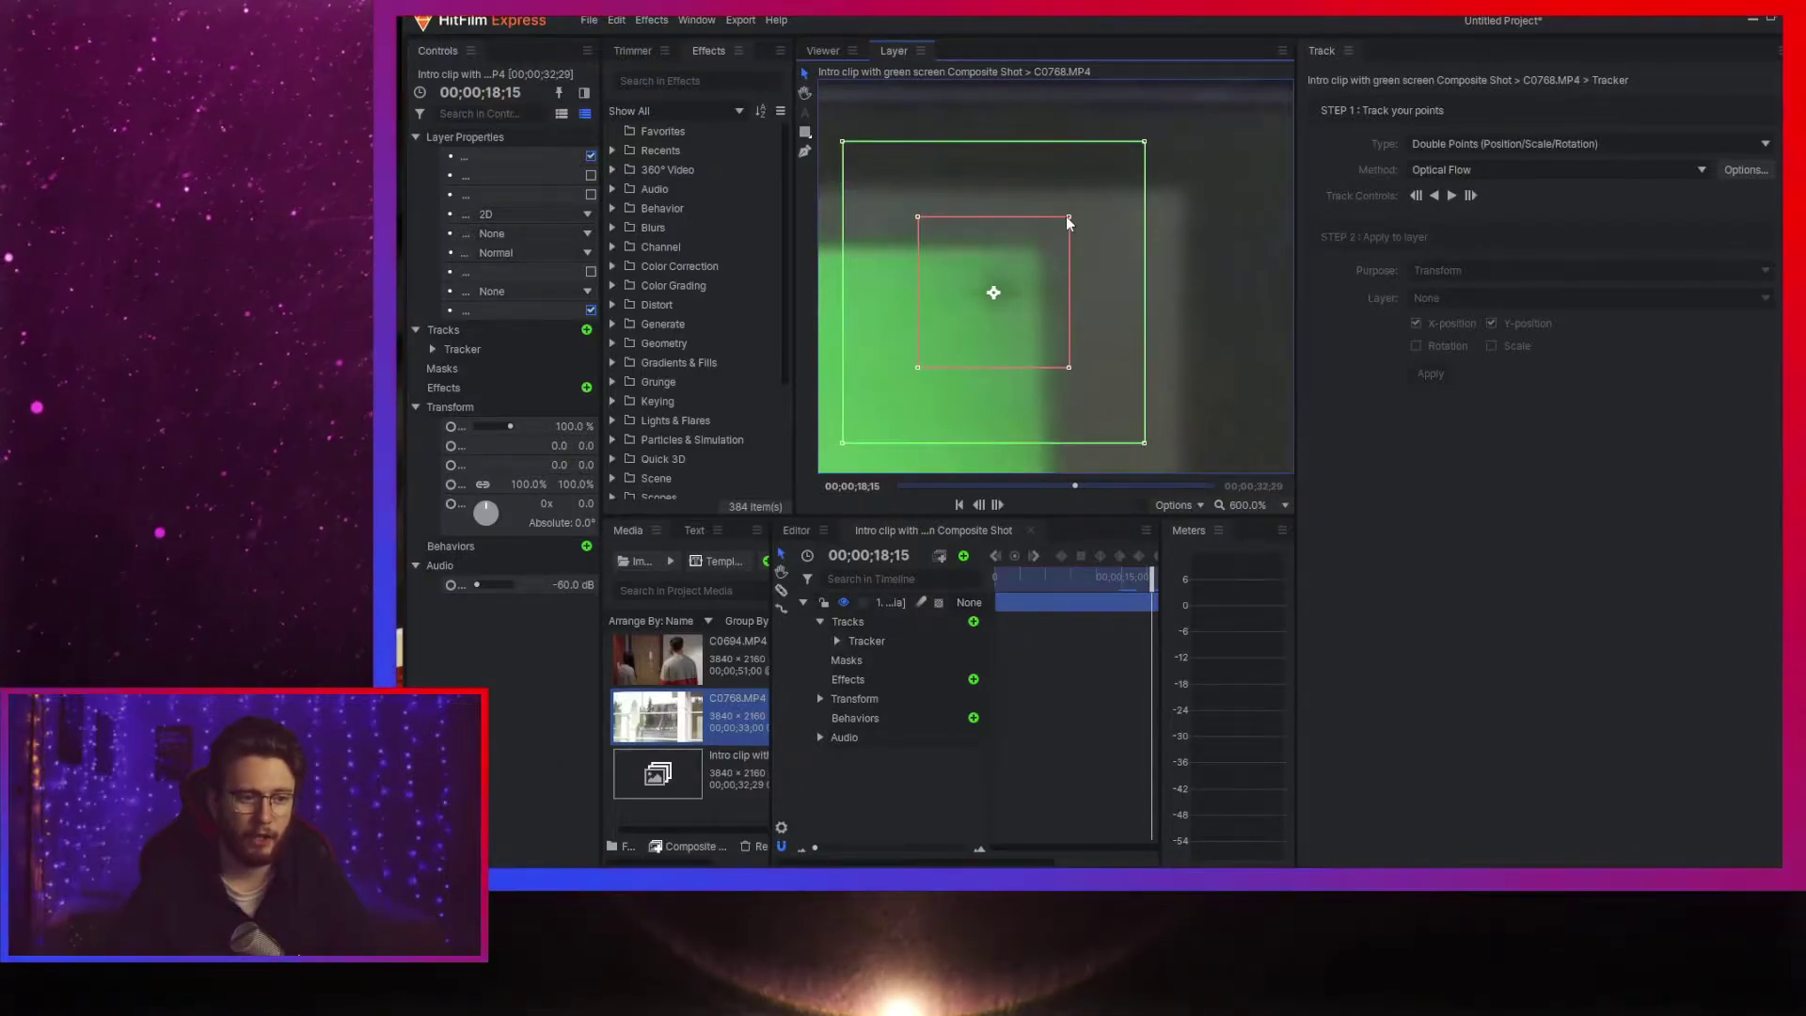
drag(1068, 220, 1091, 195)
scroll(1094, 193, down, 1)
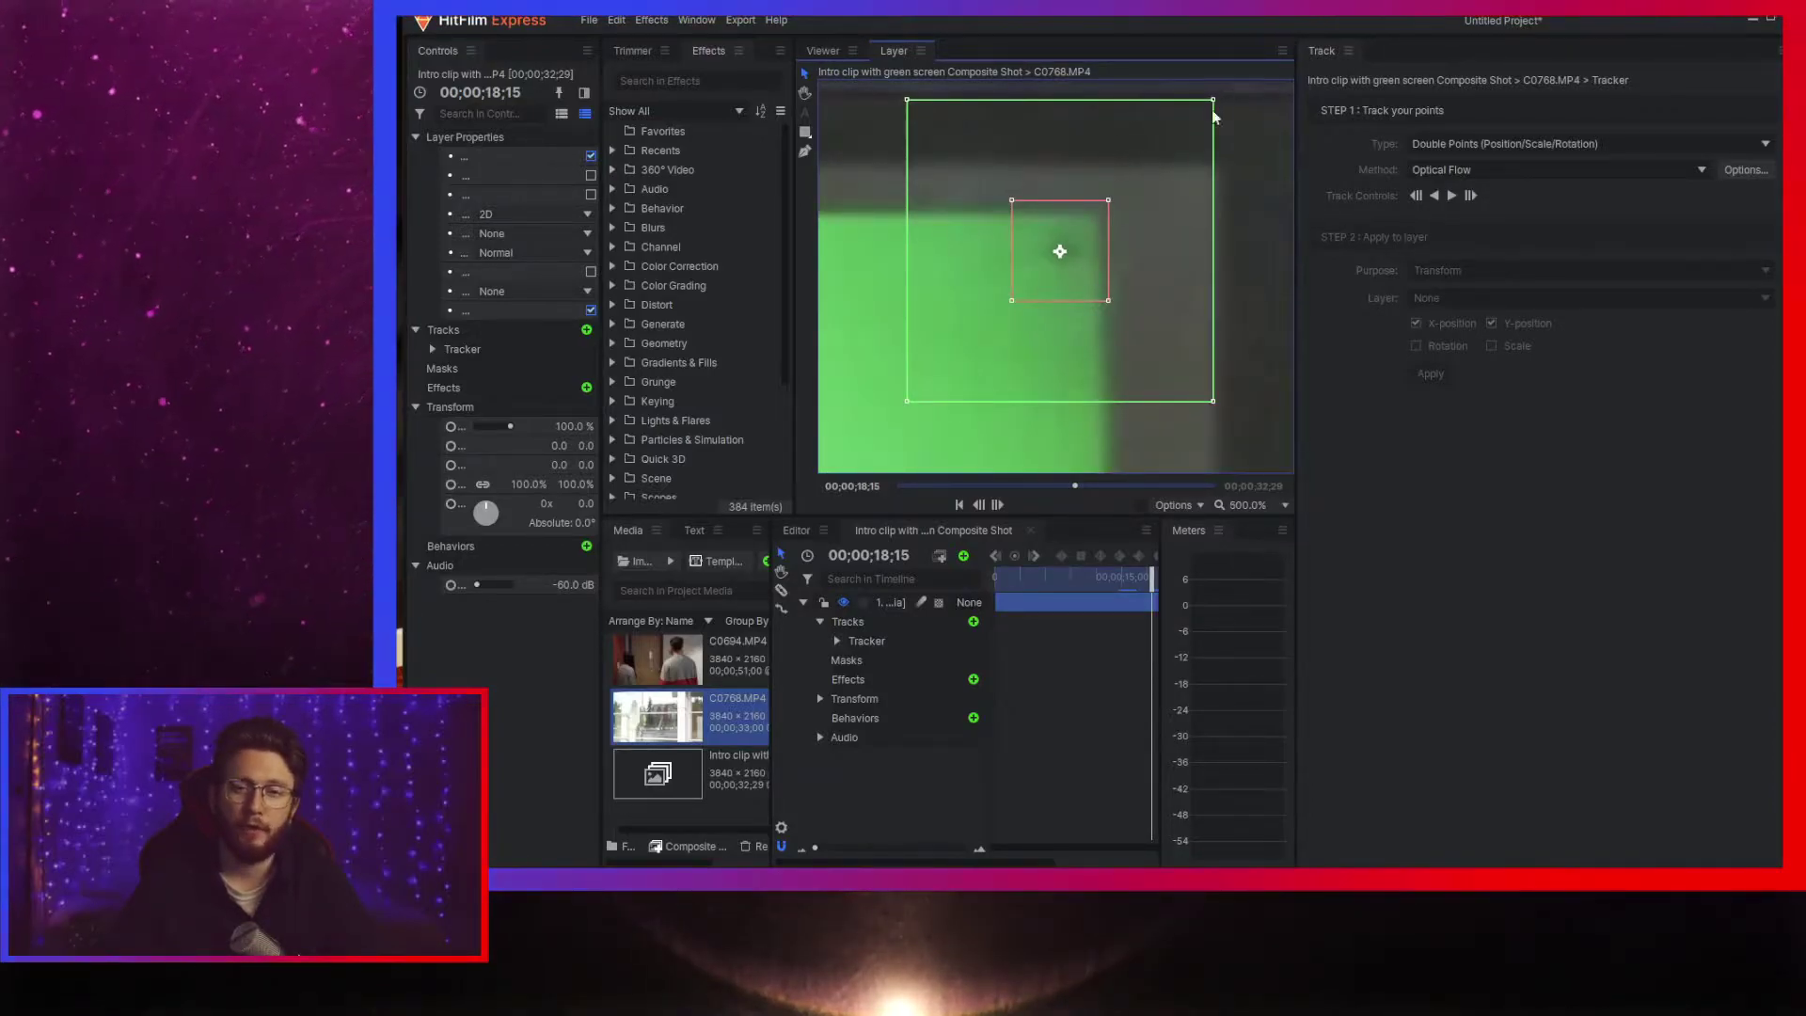
- Fine-tune the upper-right point's position, set its crosshair on the marker and slightly reduce its search box
mouse_move(1086, 277)
mouse_down()
mouse_move(1114, 277)
mouse_move(1091, 273)
mouse_up()
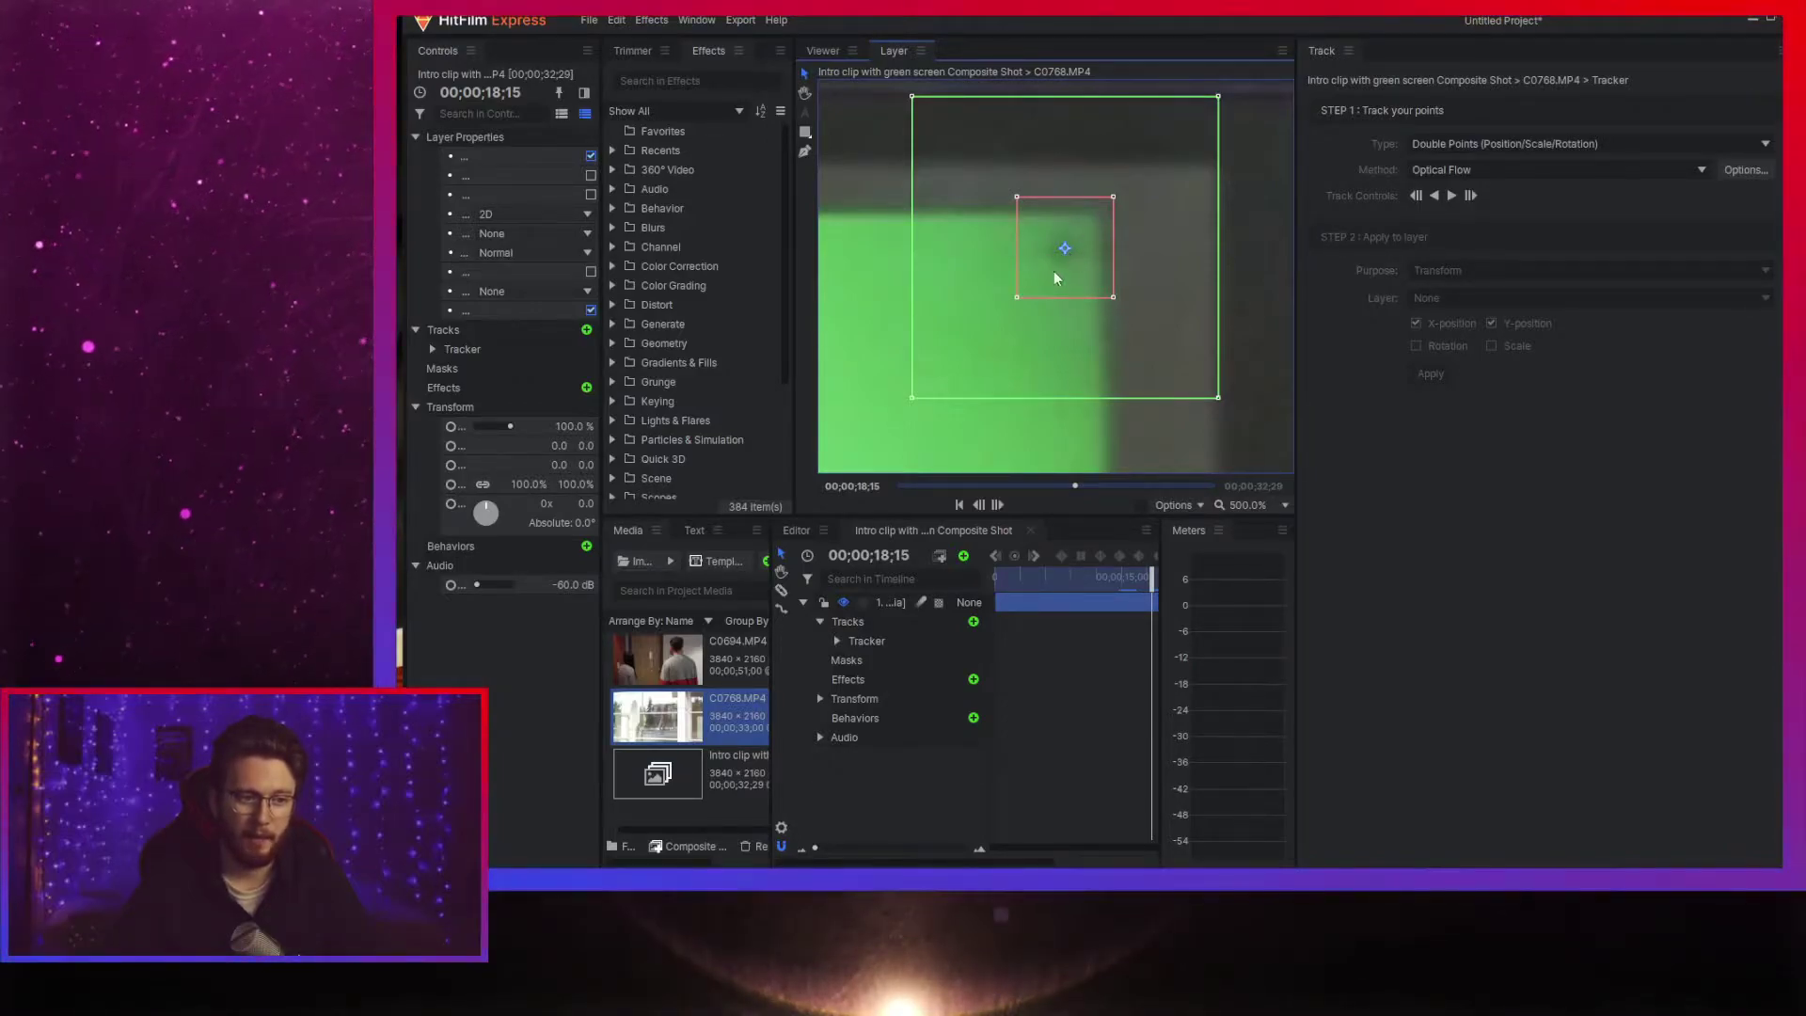
mouse_move(1065, 247)
mouse_down()
mouse_move(1082, 266)
mouse_move(1061, 252)
mouse_up()
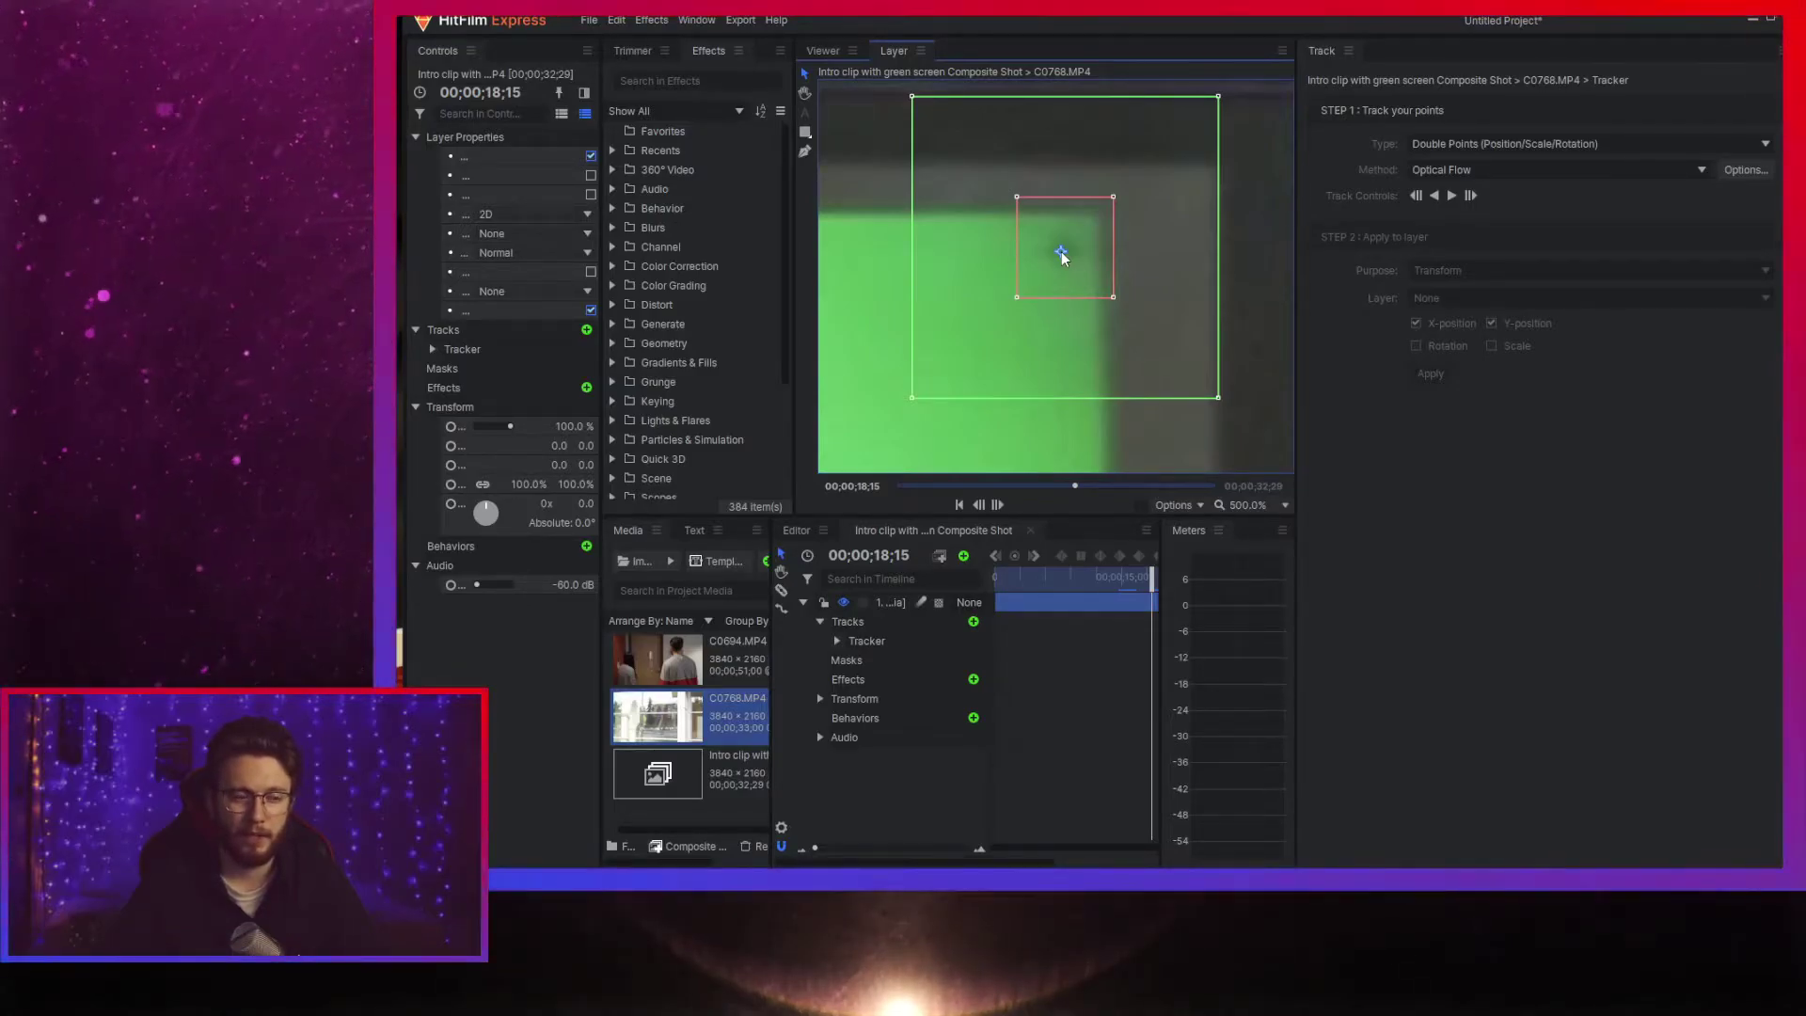
mouse_move(911, 96)
mouse_down()
mouse_move(958, 117)
mouse_move(973, 163)
mouse_move(933, 134)
mouse_move(991, 168)
mouse_move(922, 129)
mouse_up()
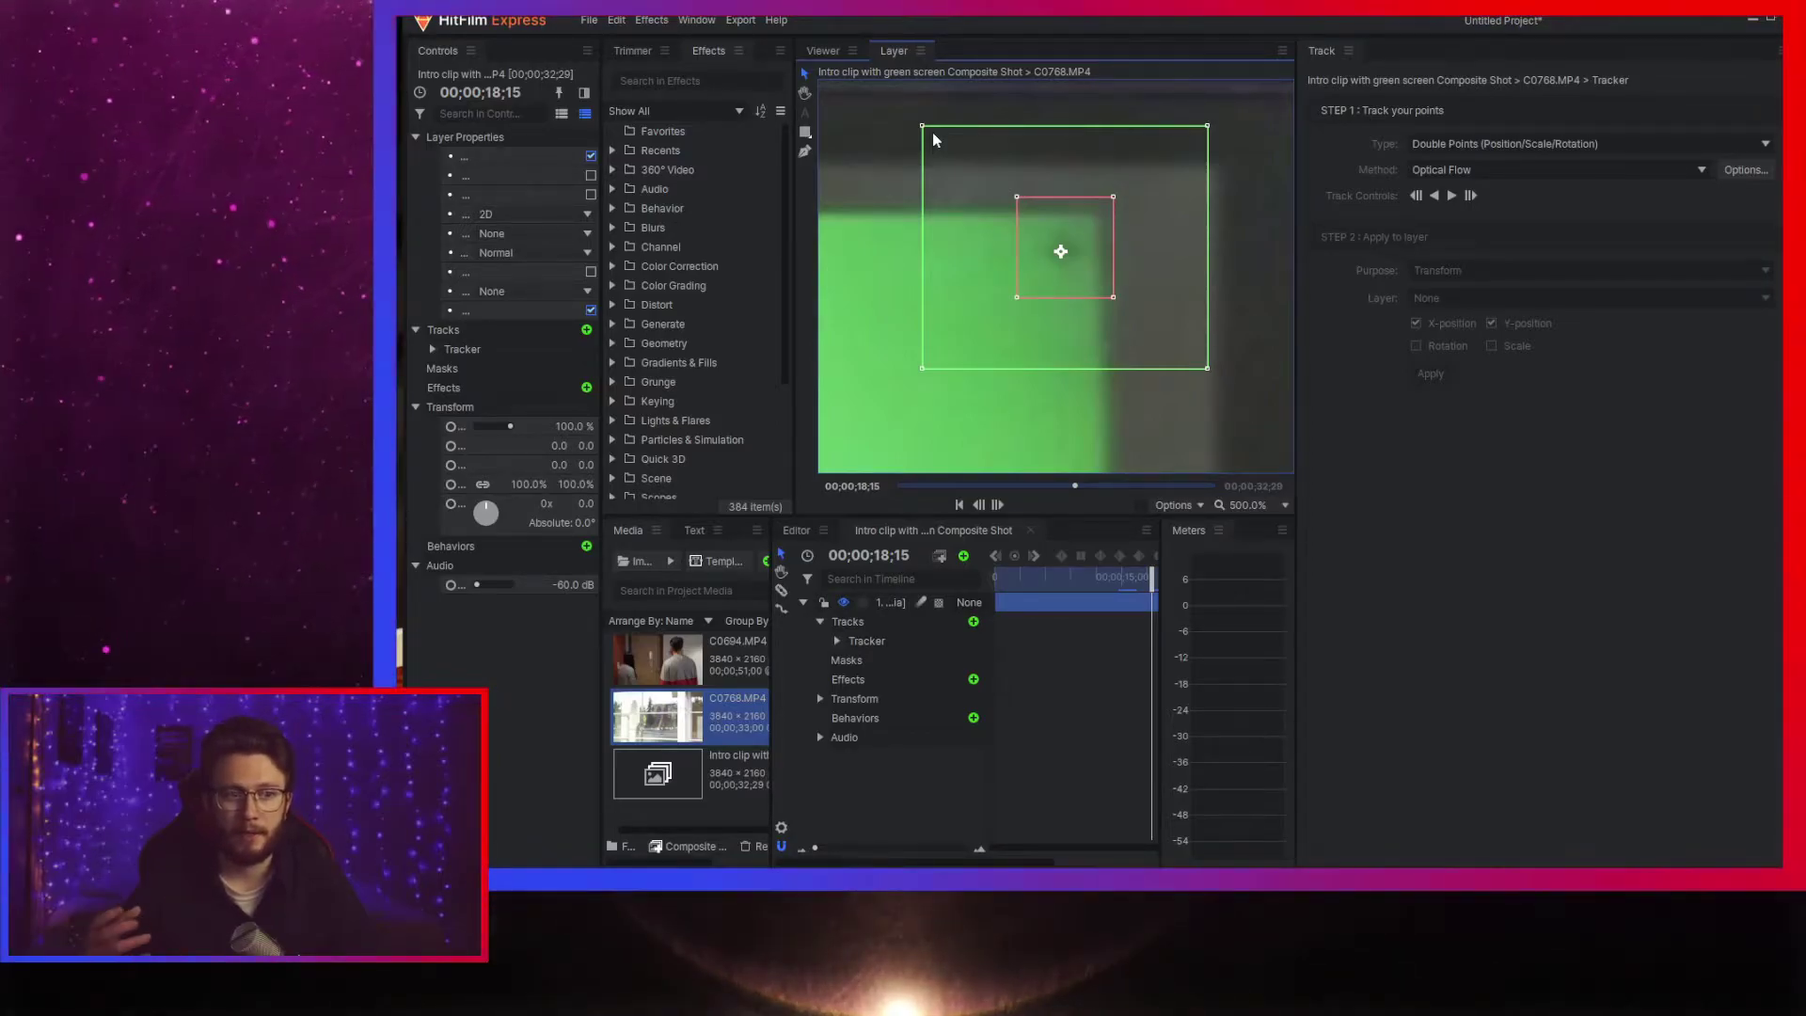
scroll(1035, 318, down, 3)
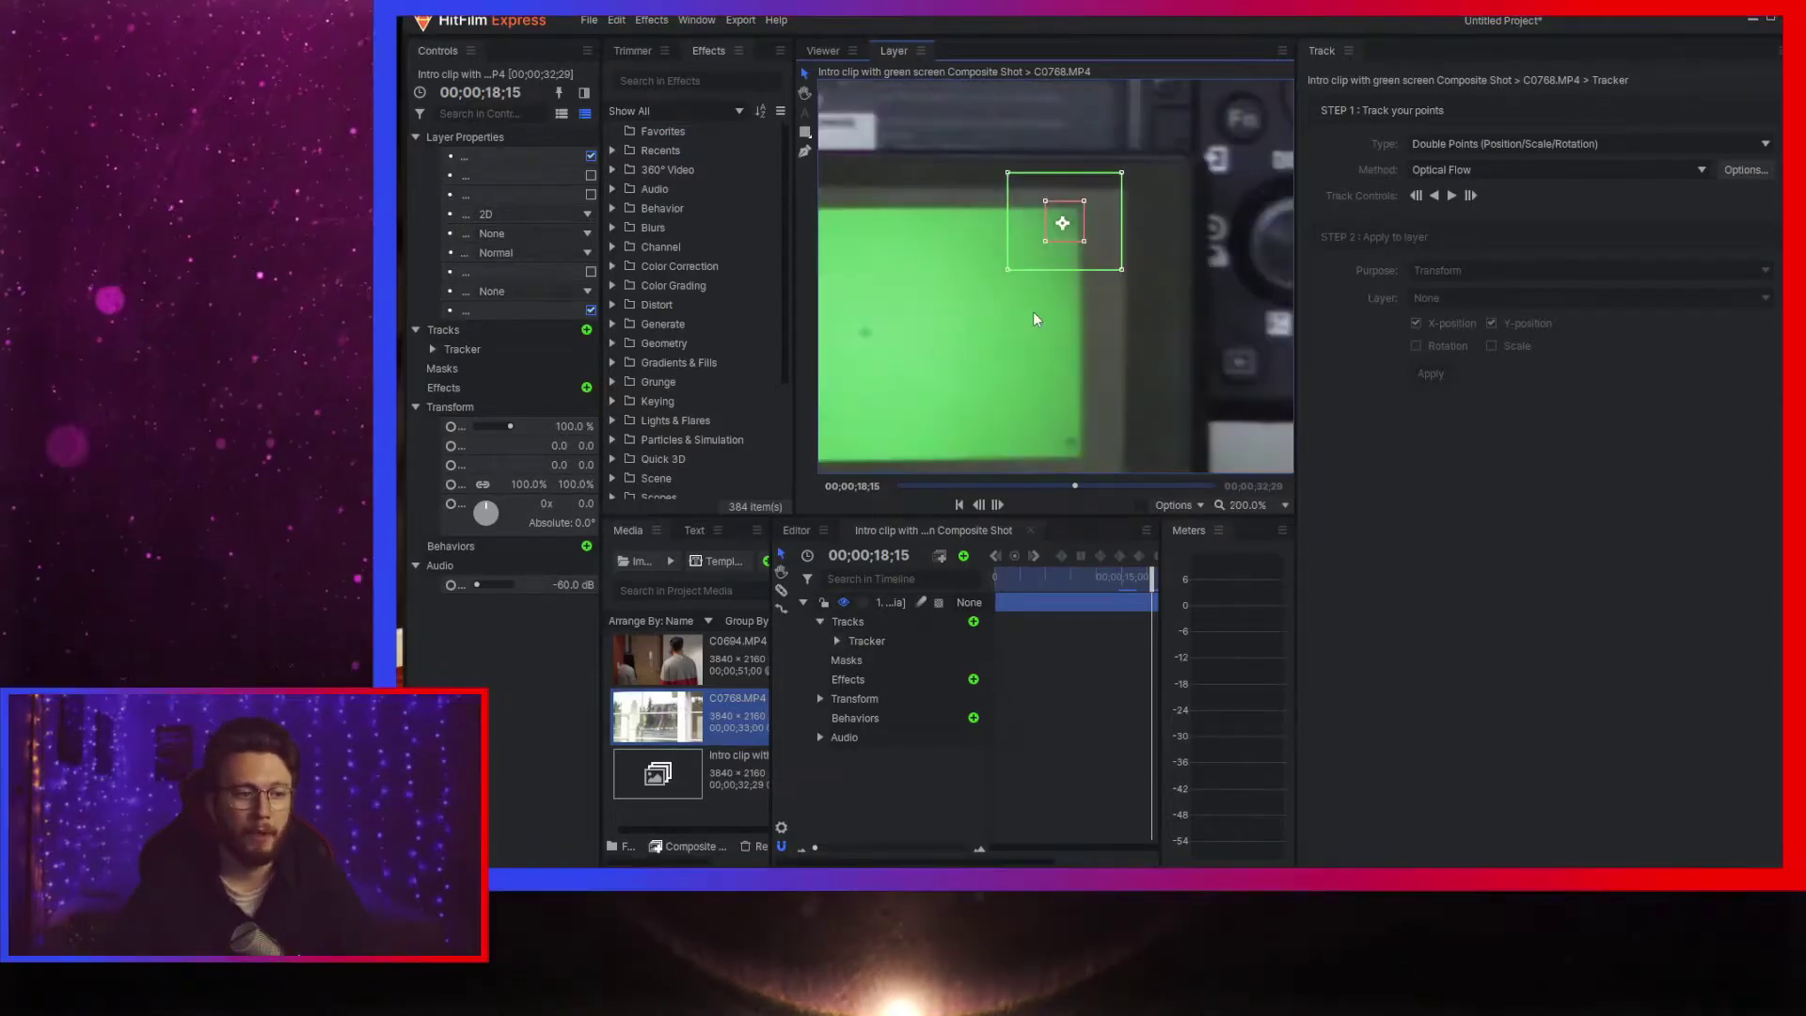
scroll(1036, 367, down, 2)
scroll(1042, 293, up, 4)
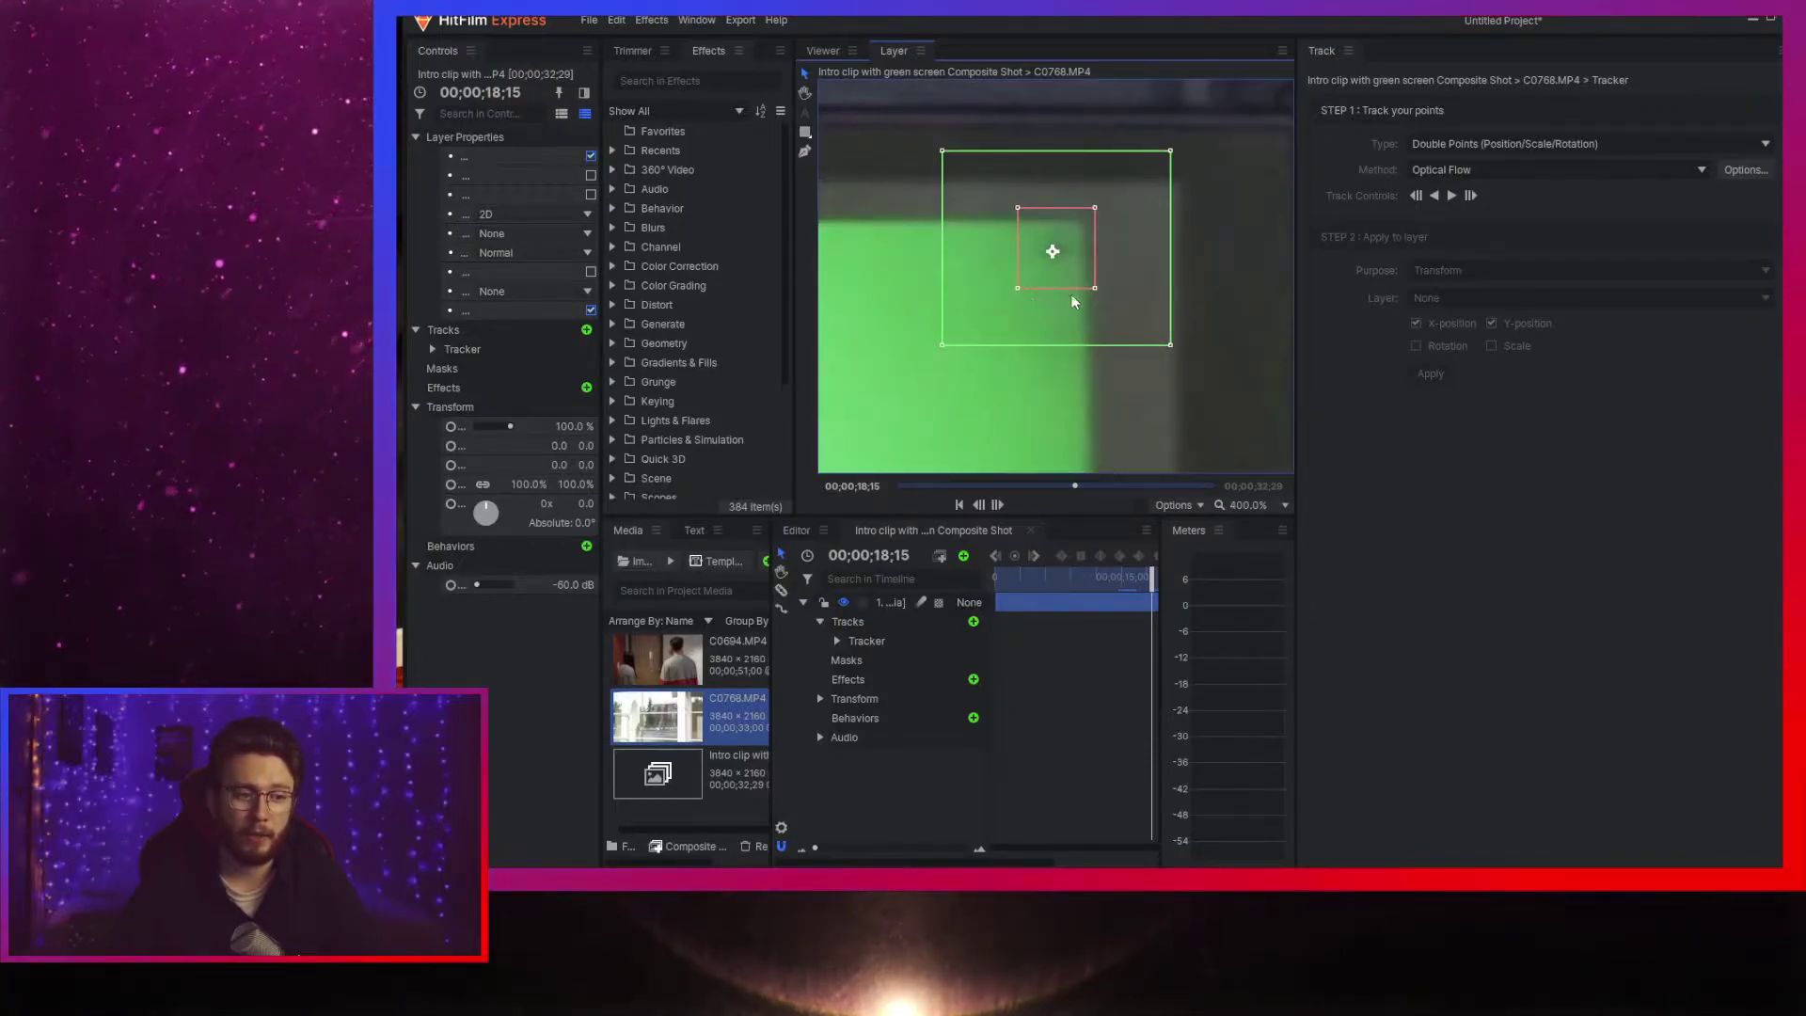
- Move the other tracking point onto the lower-left corner marker of the green screen and make its boxes smaller
scroll(1062, 278, down, 3)
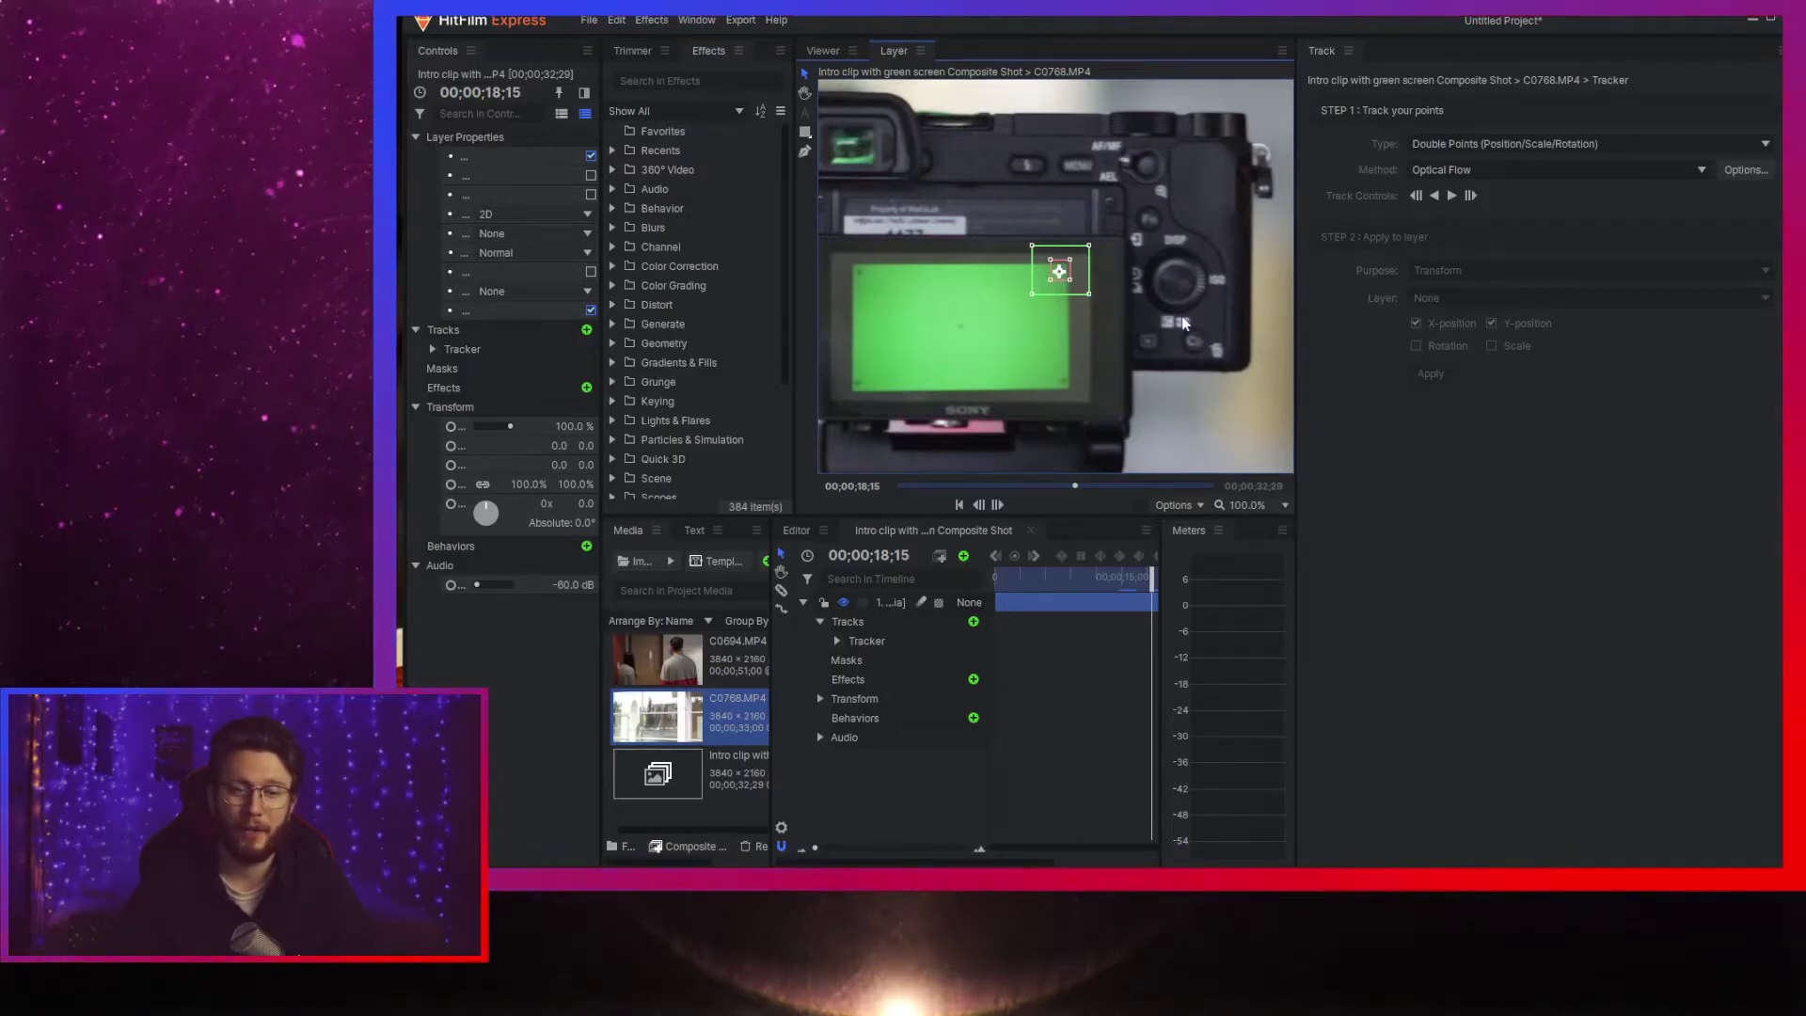
scroll(1074, 269, down, 3)
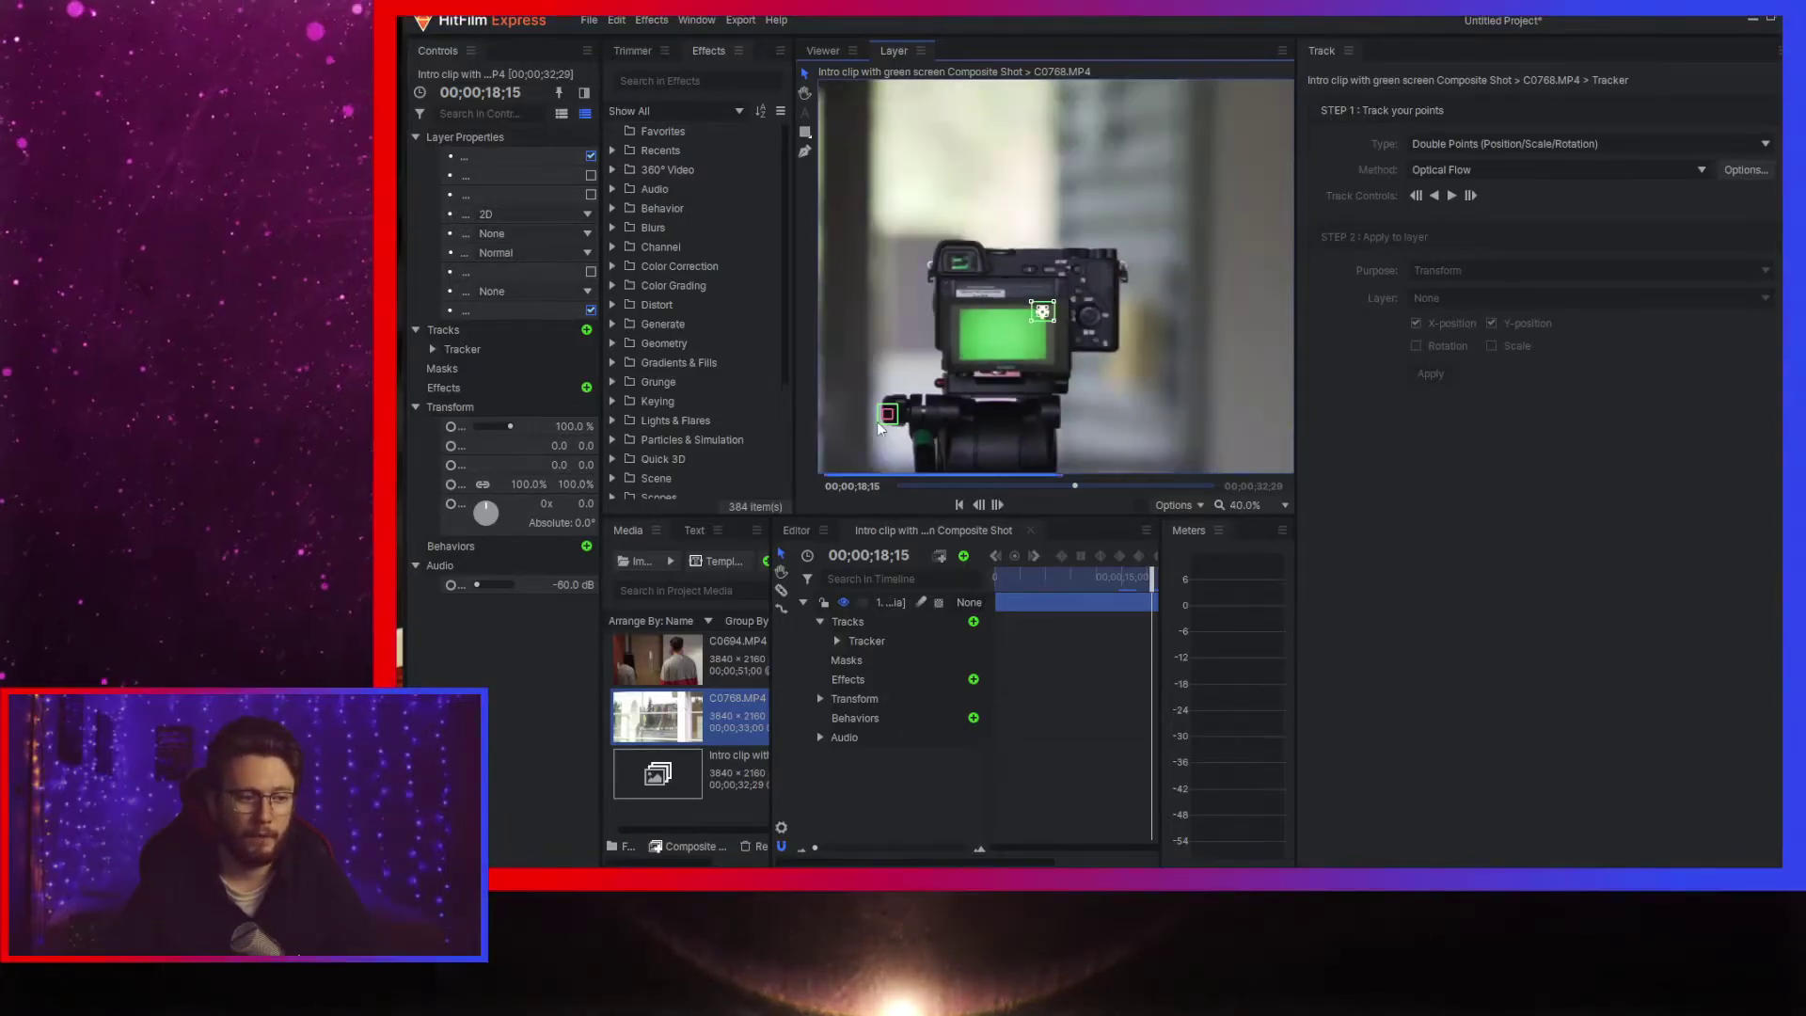
scroll(869, 421, up, 4)
drag(977, 401, 1271, 185)
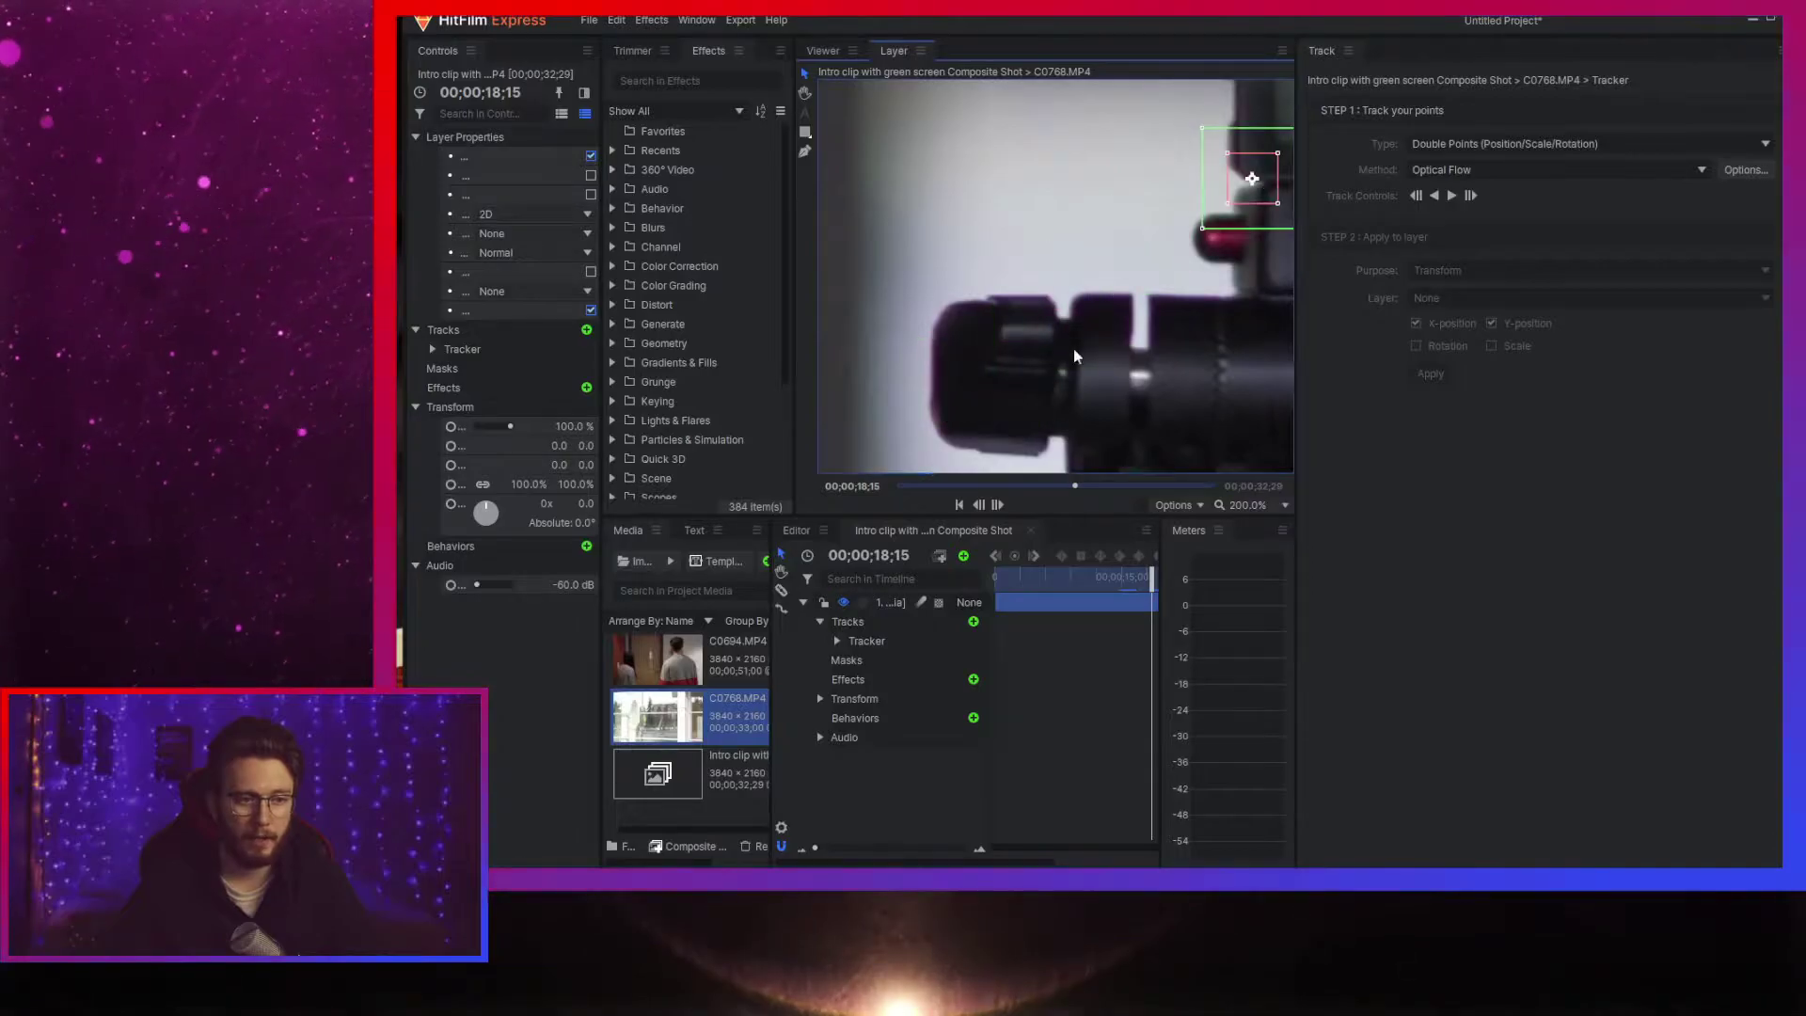
scroll(1076, 348, down, 1)
scroll(1175, 282, up, 2)
drag(959, 364, 1077, 259)
mouse_move(1131, 326)
mouse_down()
mouse_move(1138, 359)
mouse_move(1116, 338)
mouse_up()
scroll(1018, 442, down, 4)
scroll(1167, 363, up, 1)
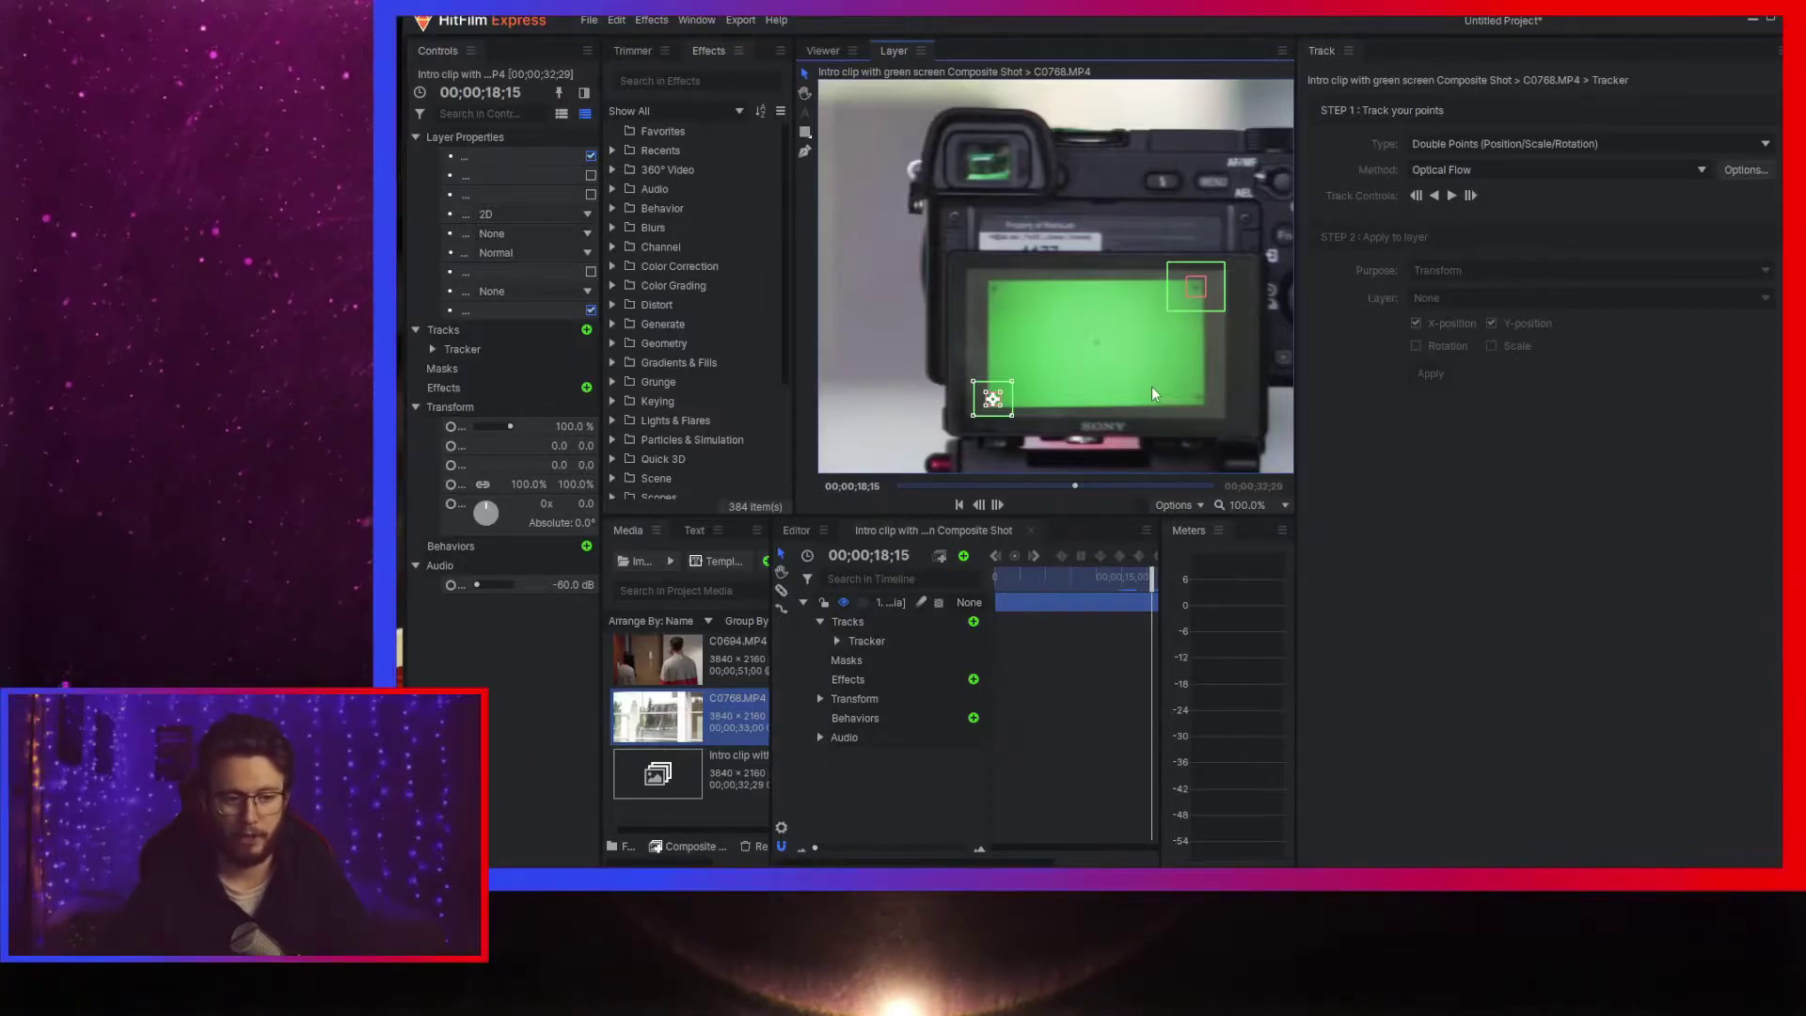
- Review the Track & Stabilize options for error tolerance, Optical Flow iterations and Template Match settings
scroll(1154, 416, down, 1)
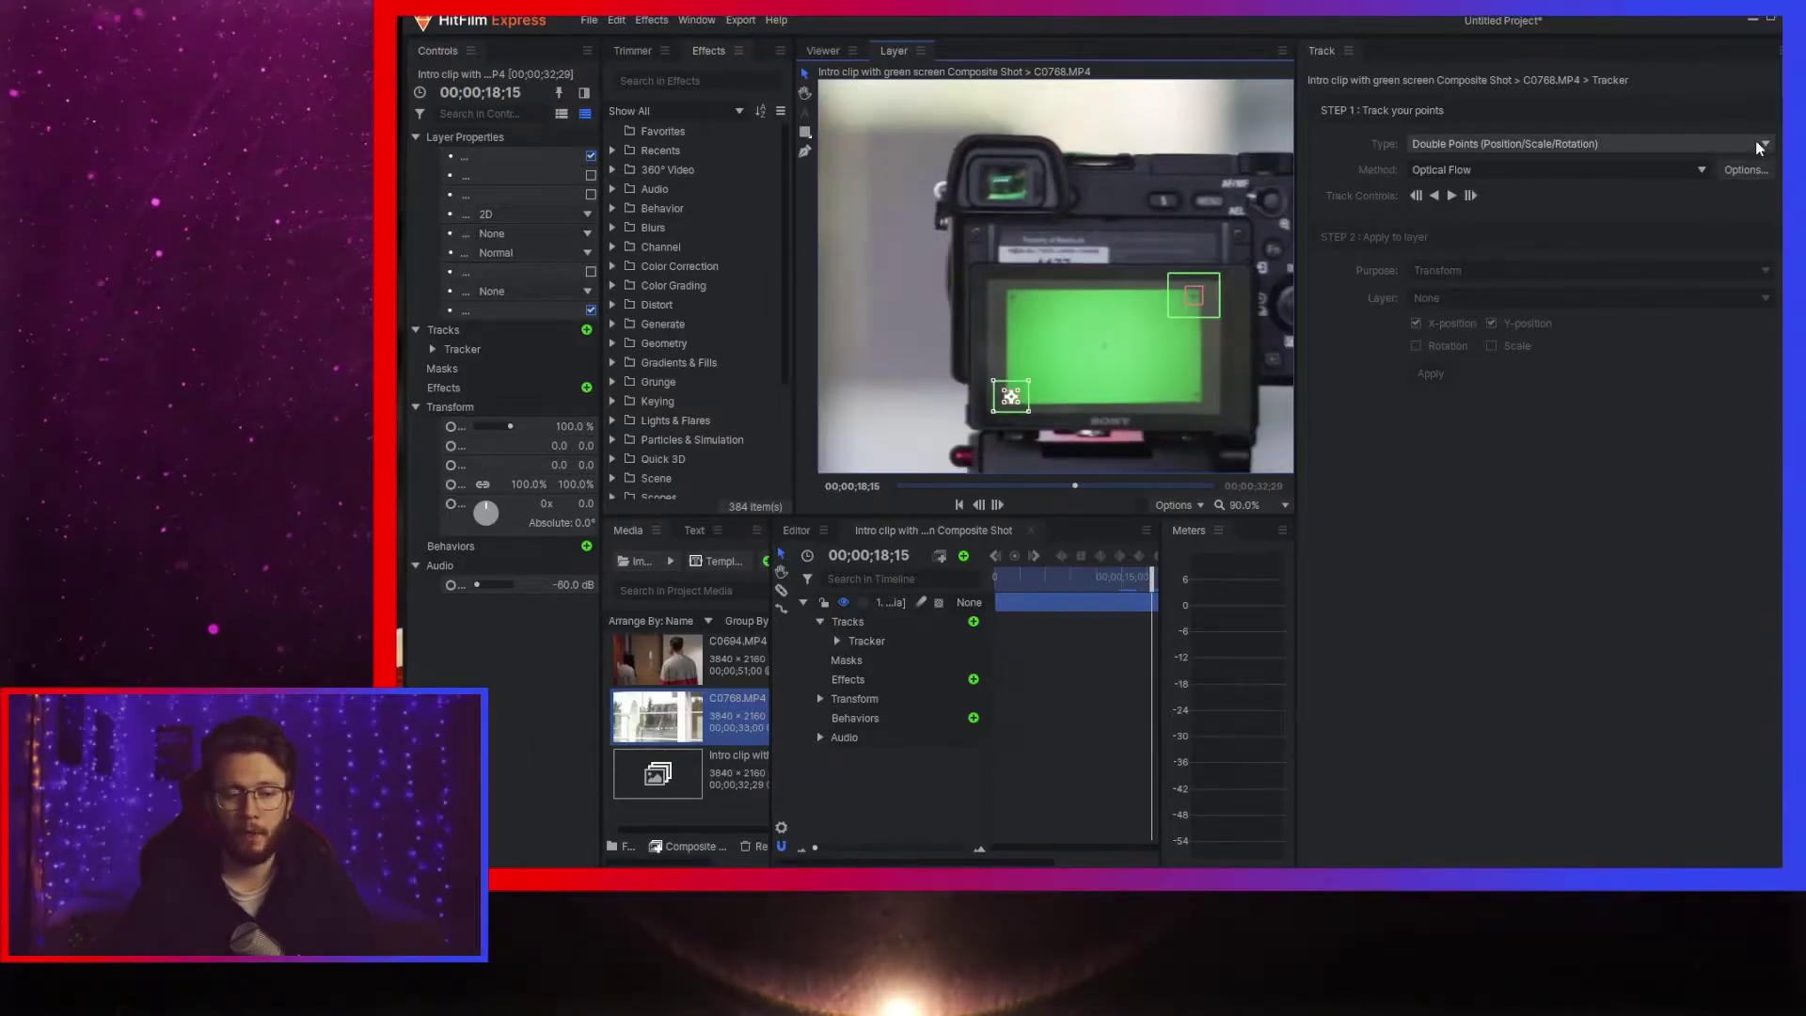
click(1745, 169)
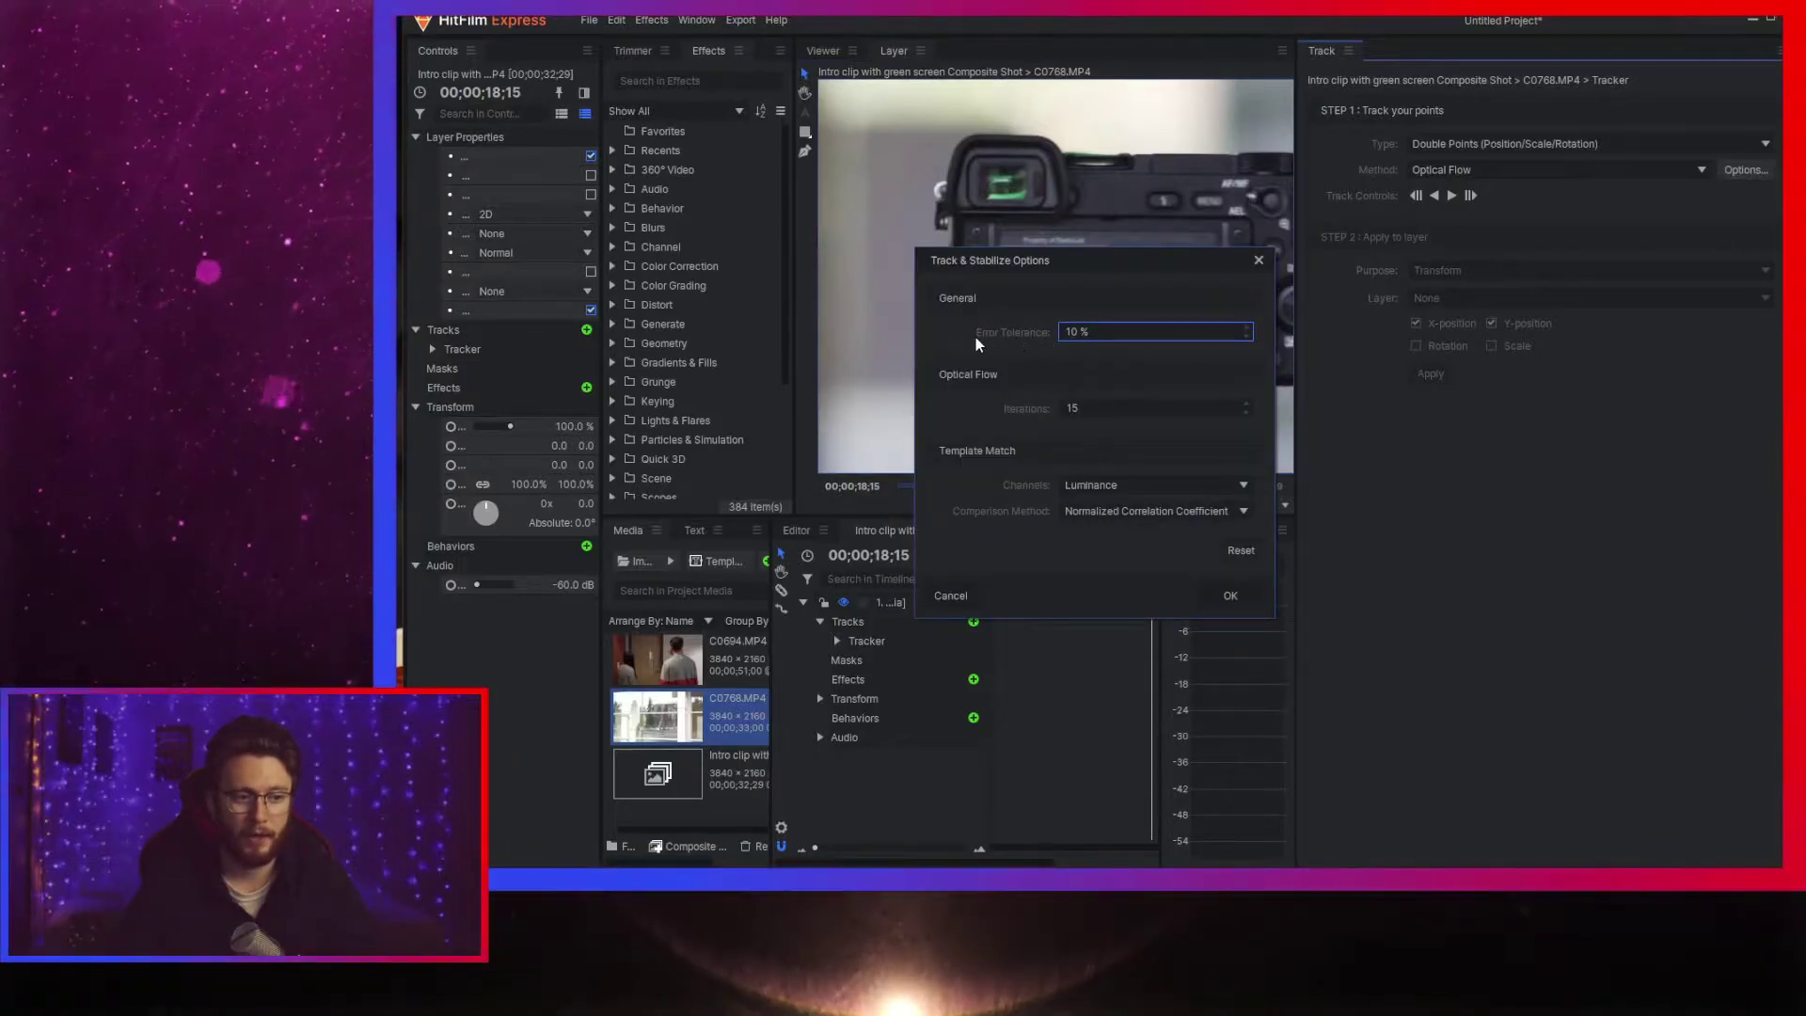
drag(1059, 267, 642, 425)
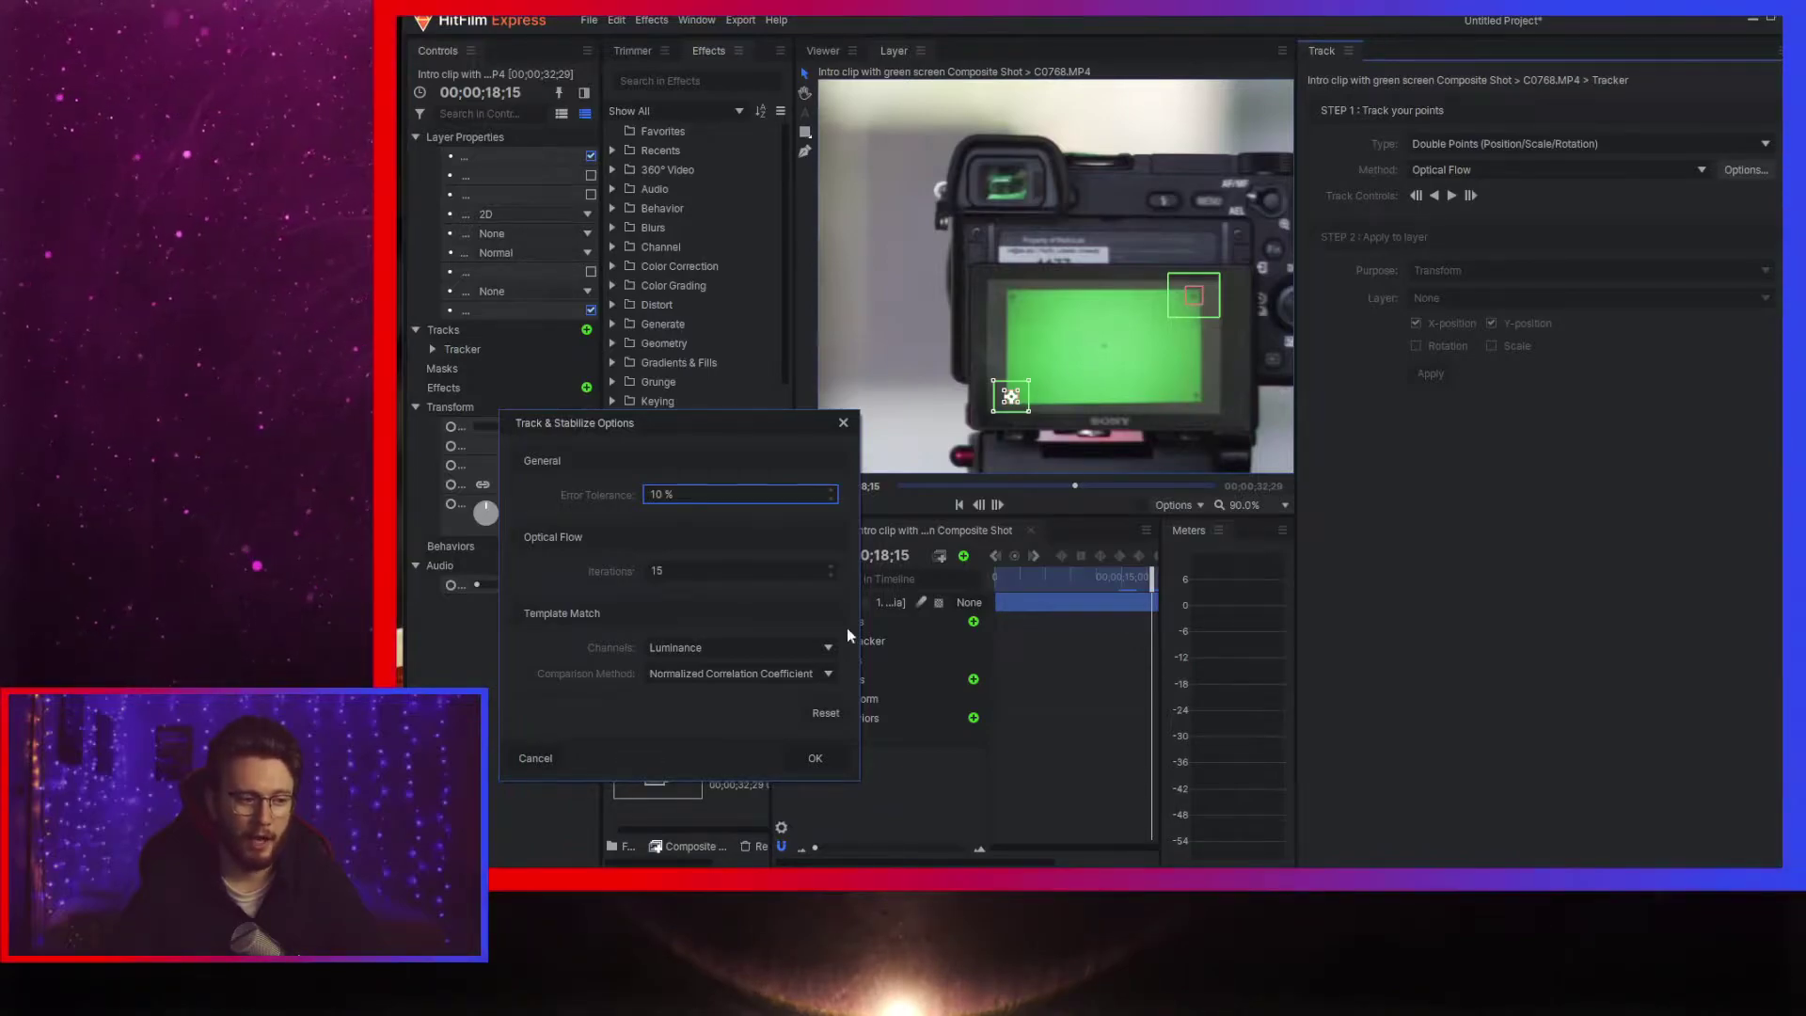
click(814, 757)
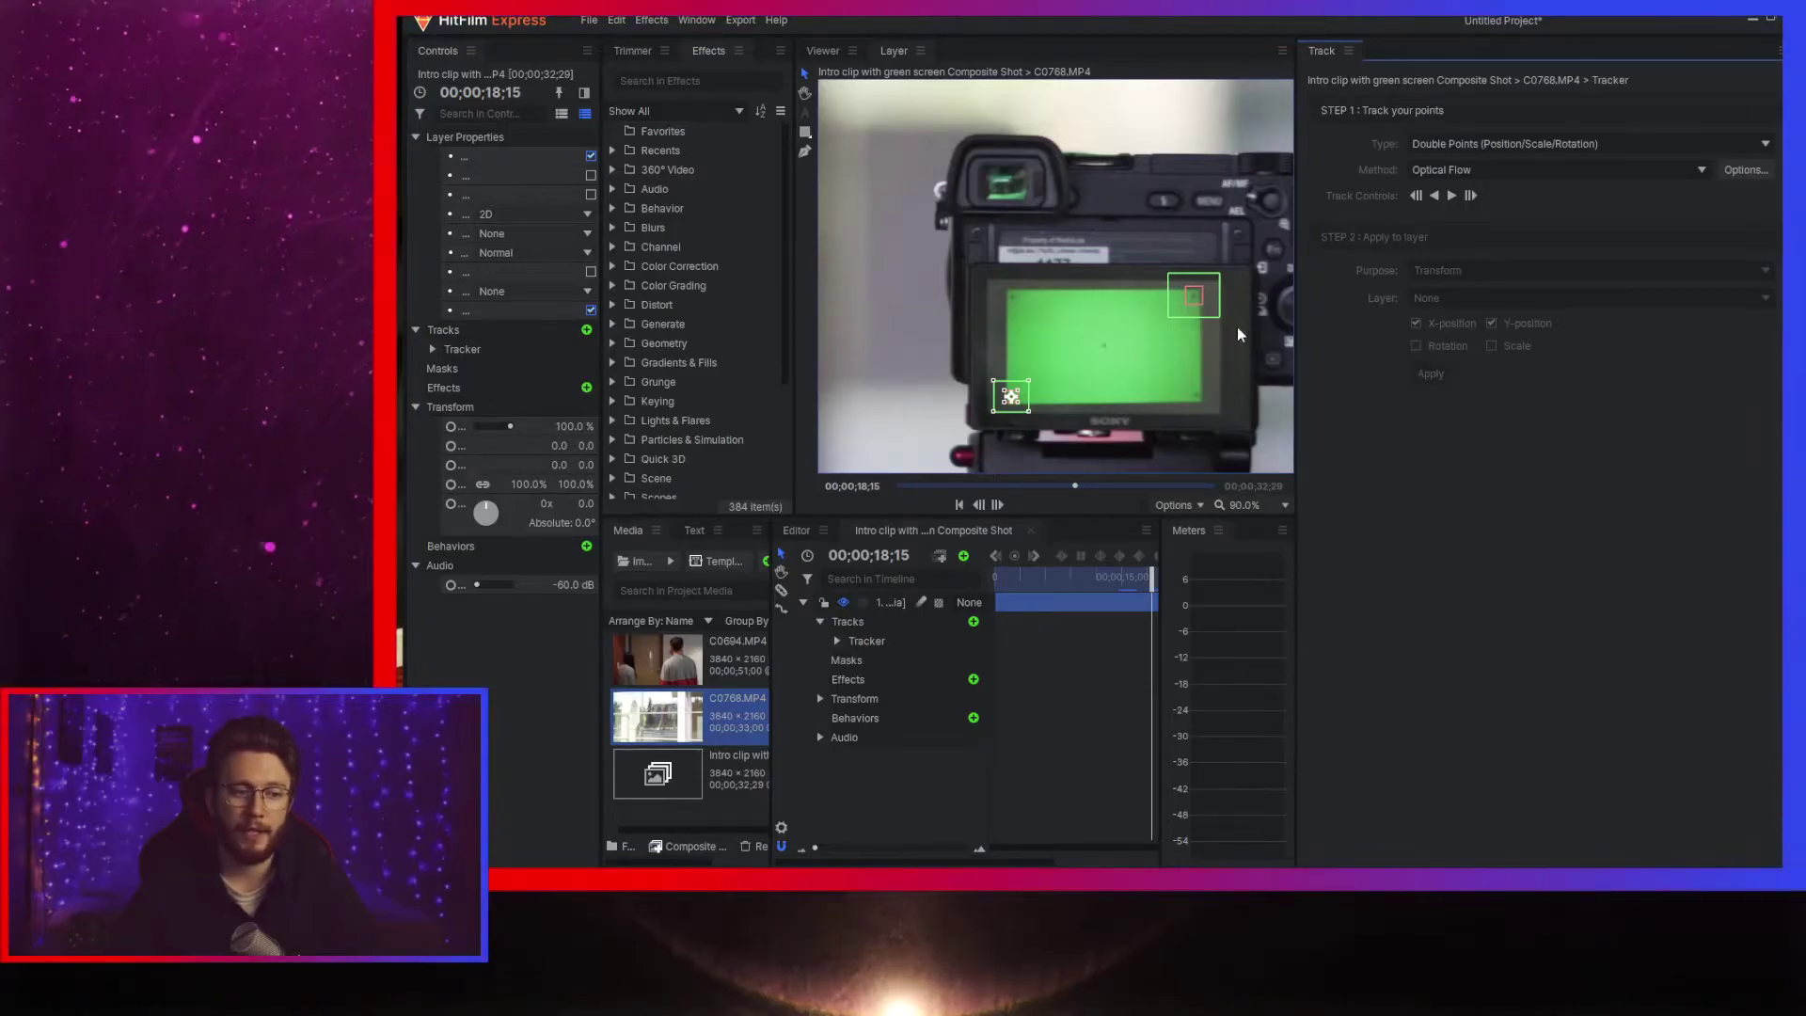
- Track both points forward from 00;00;18;15, and put the drifted lower-left point back on its marker at 00;00;19;09
click(1452, 196)
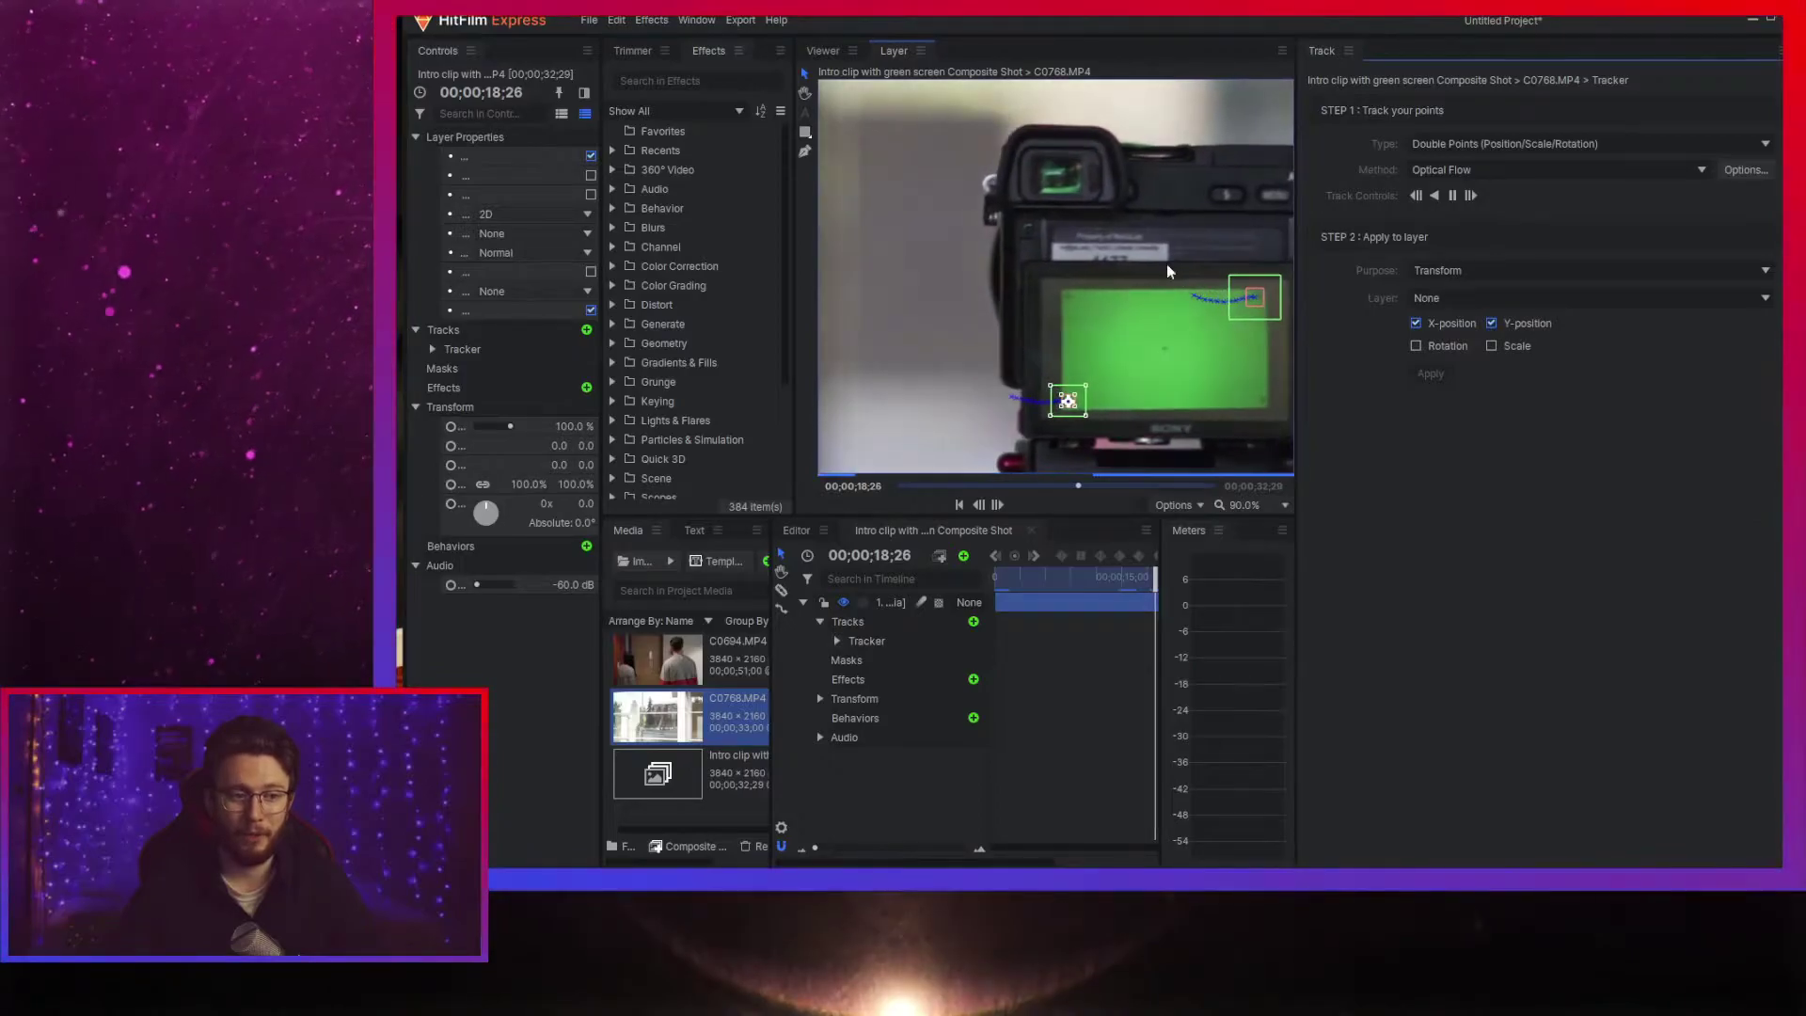
scroll(1177, 278, down, 3)
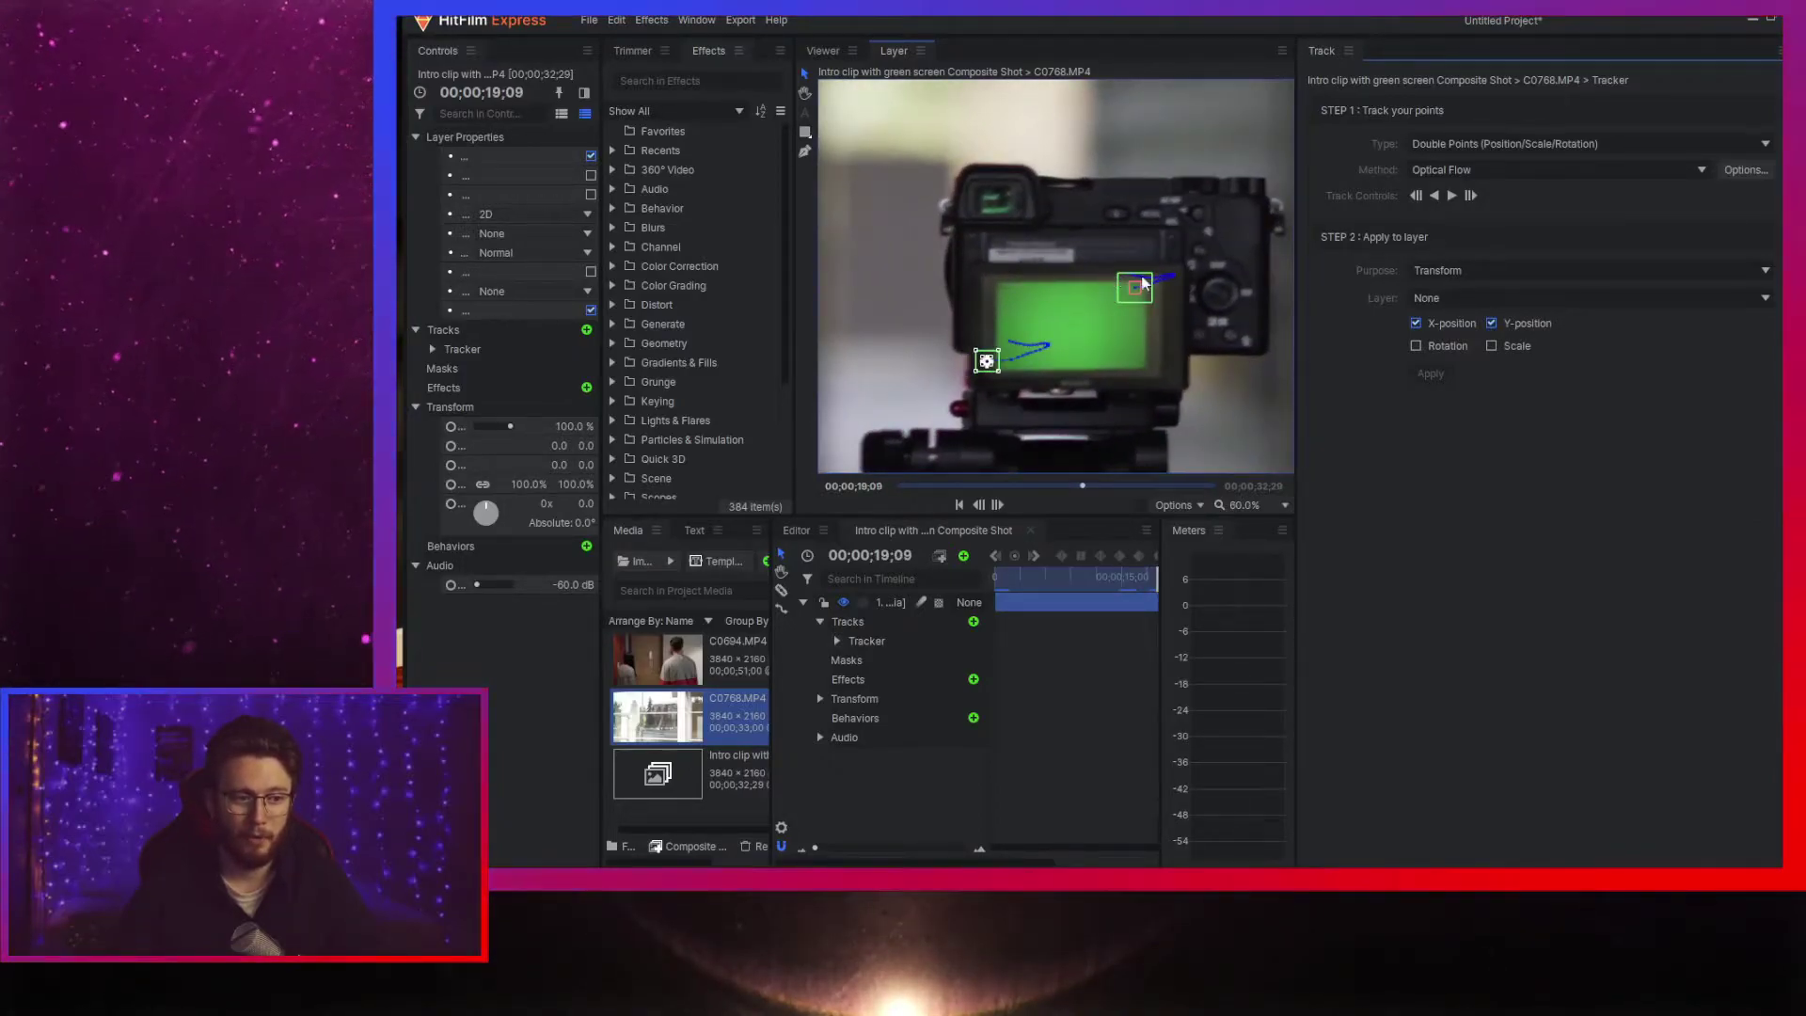
scroll(983, 358, up, 5)
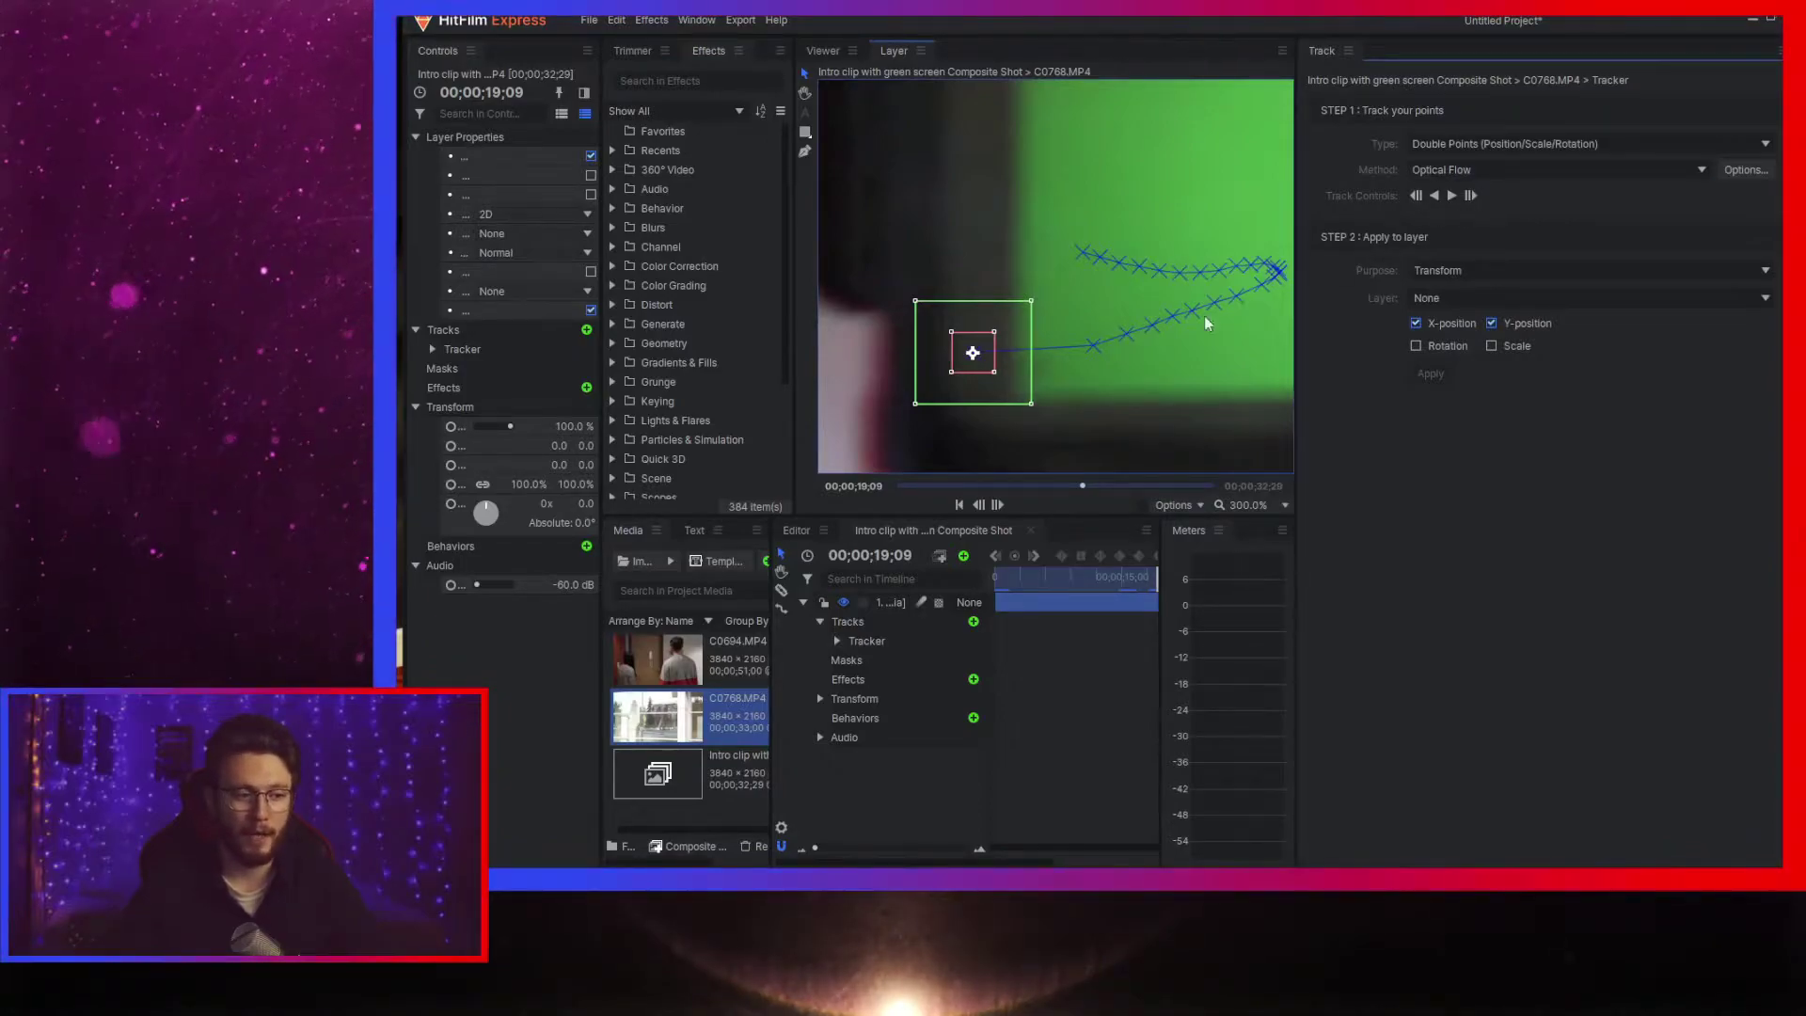
drag(980, 373, 1054, 394)
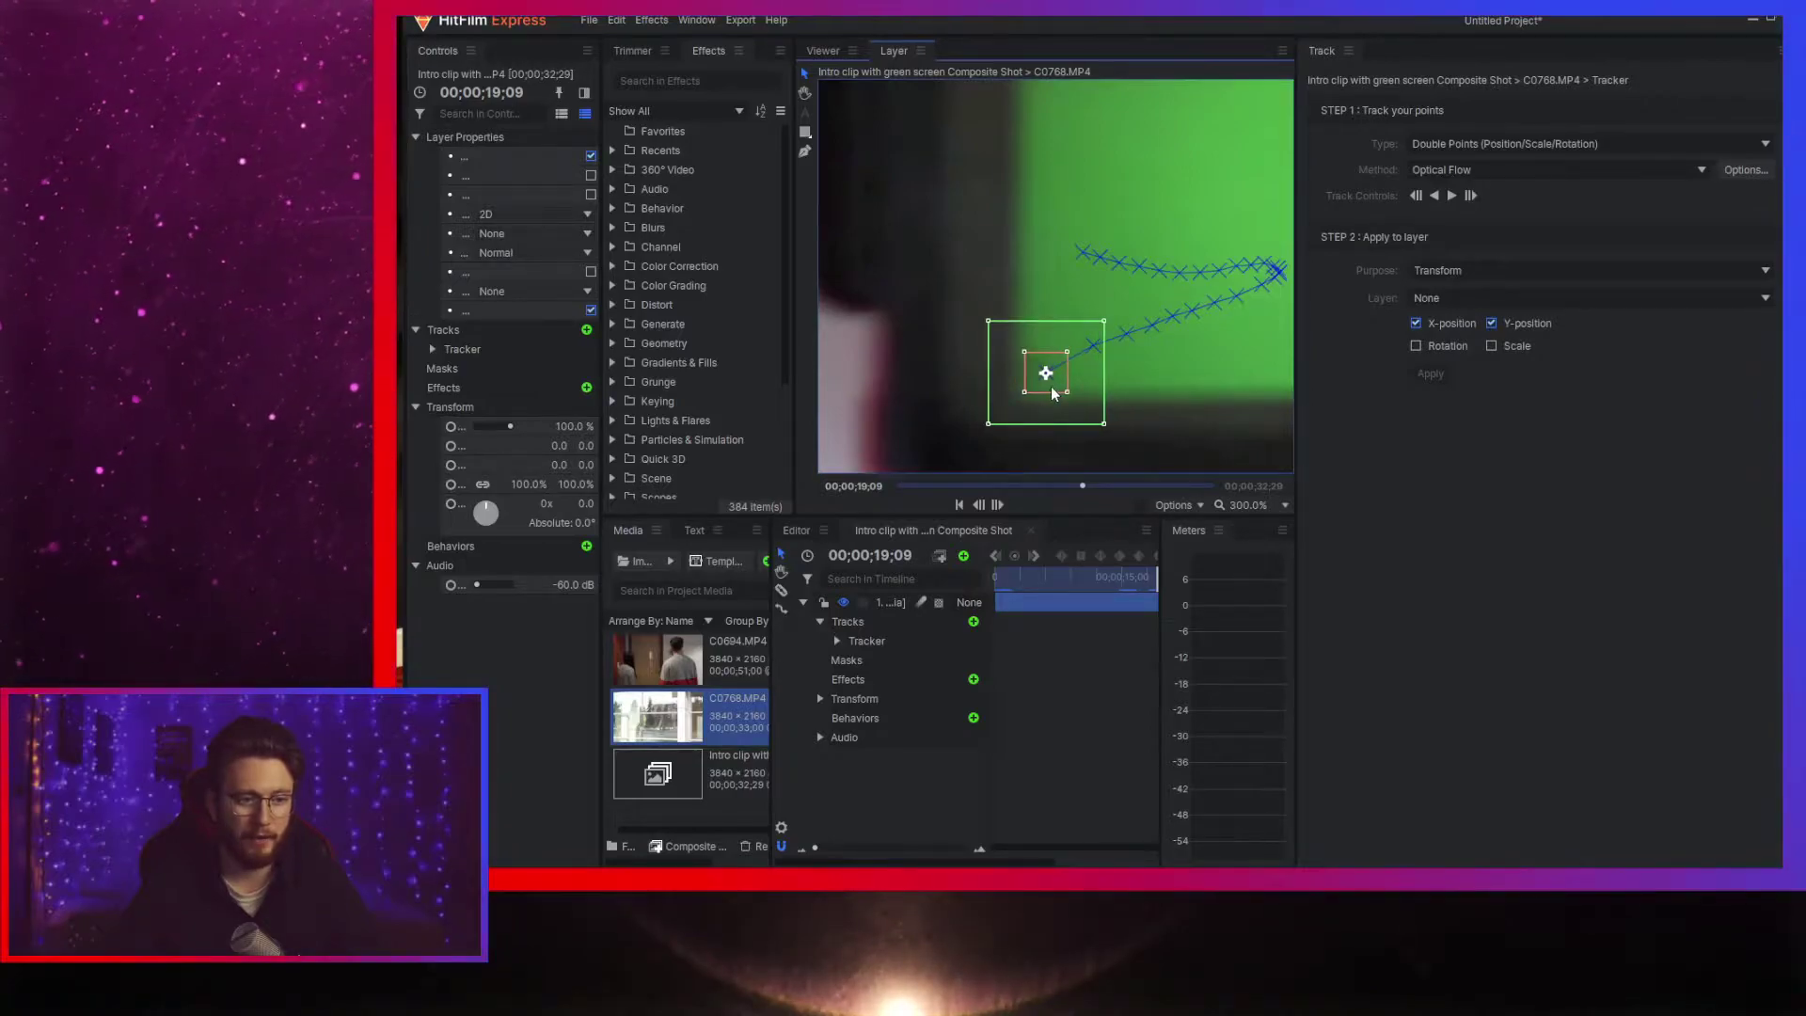
- Continue tracking to 00;00;19;10 and move the drifted lower-left tracking point back onto the green screen's lower-left corner marker
click(1453, 196)
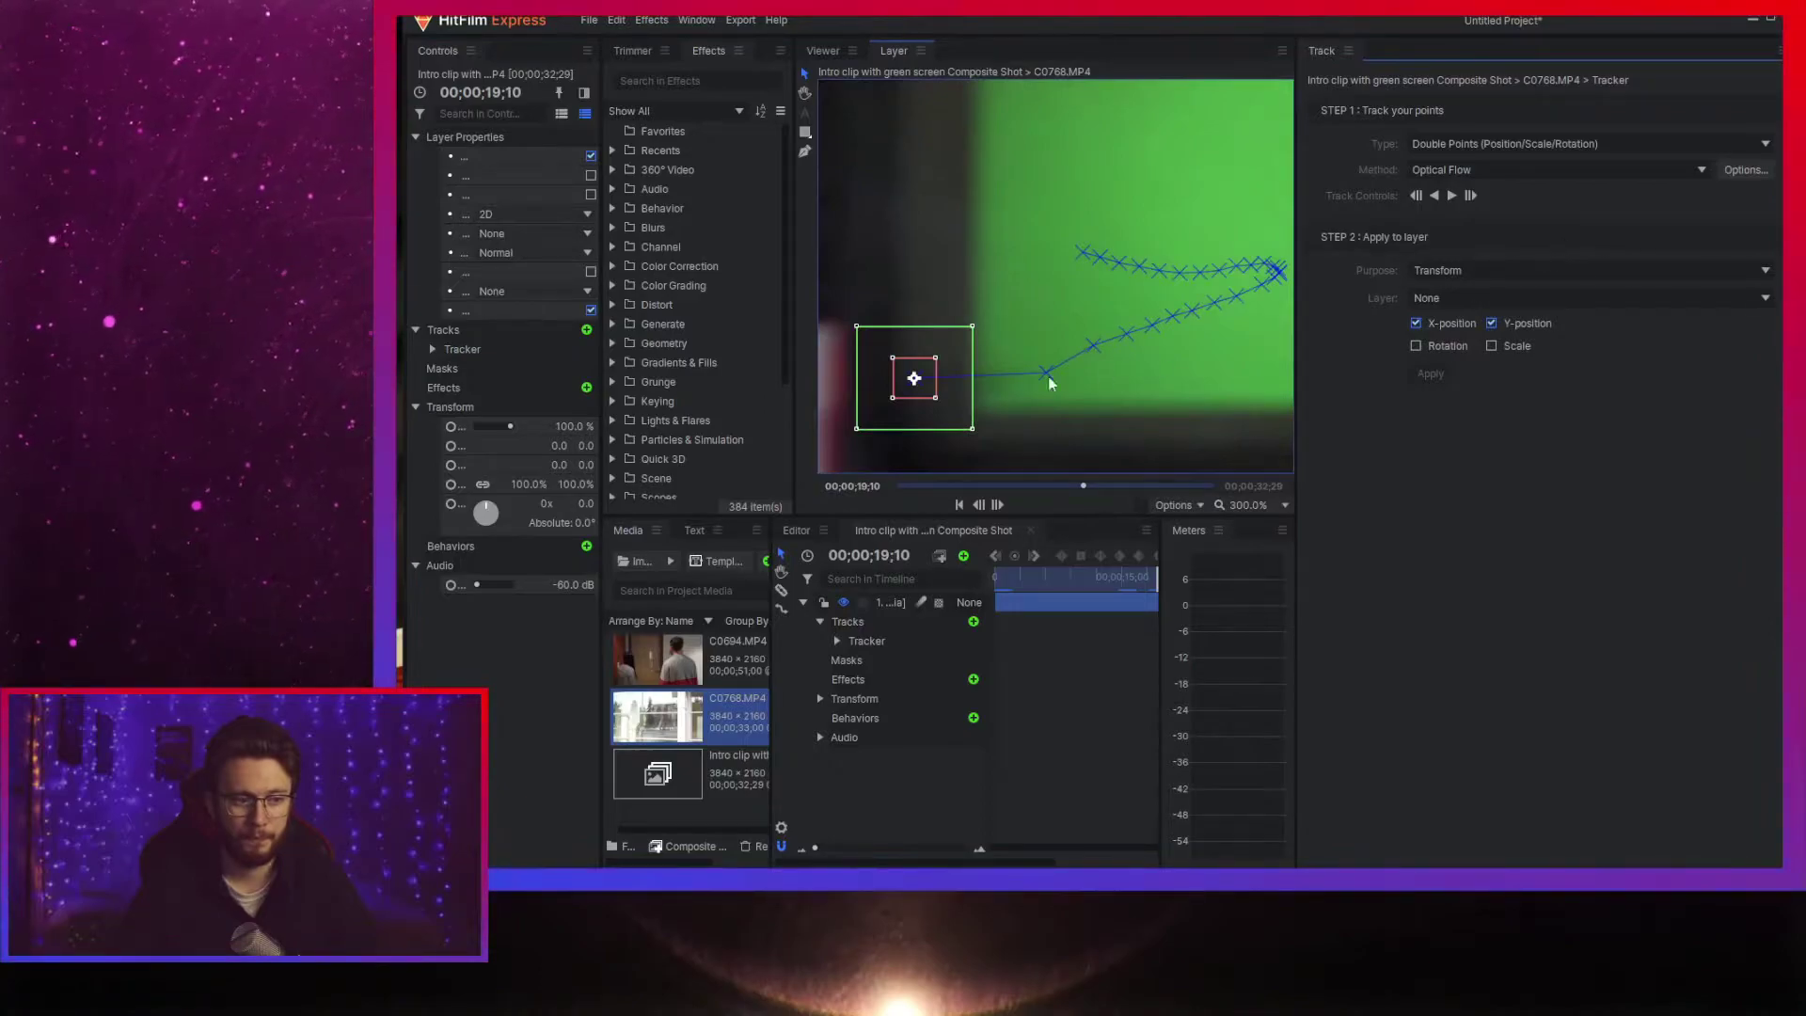
drag(920, 381, 1139, 201)
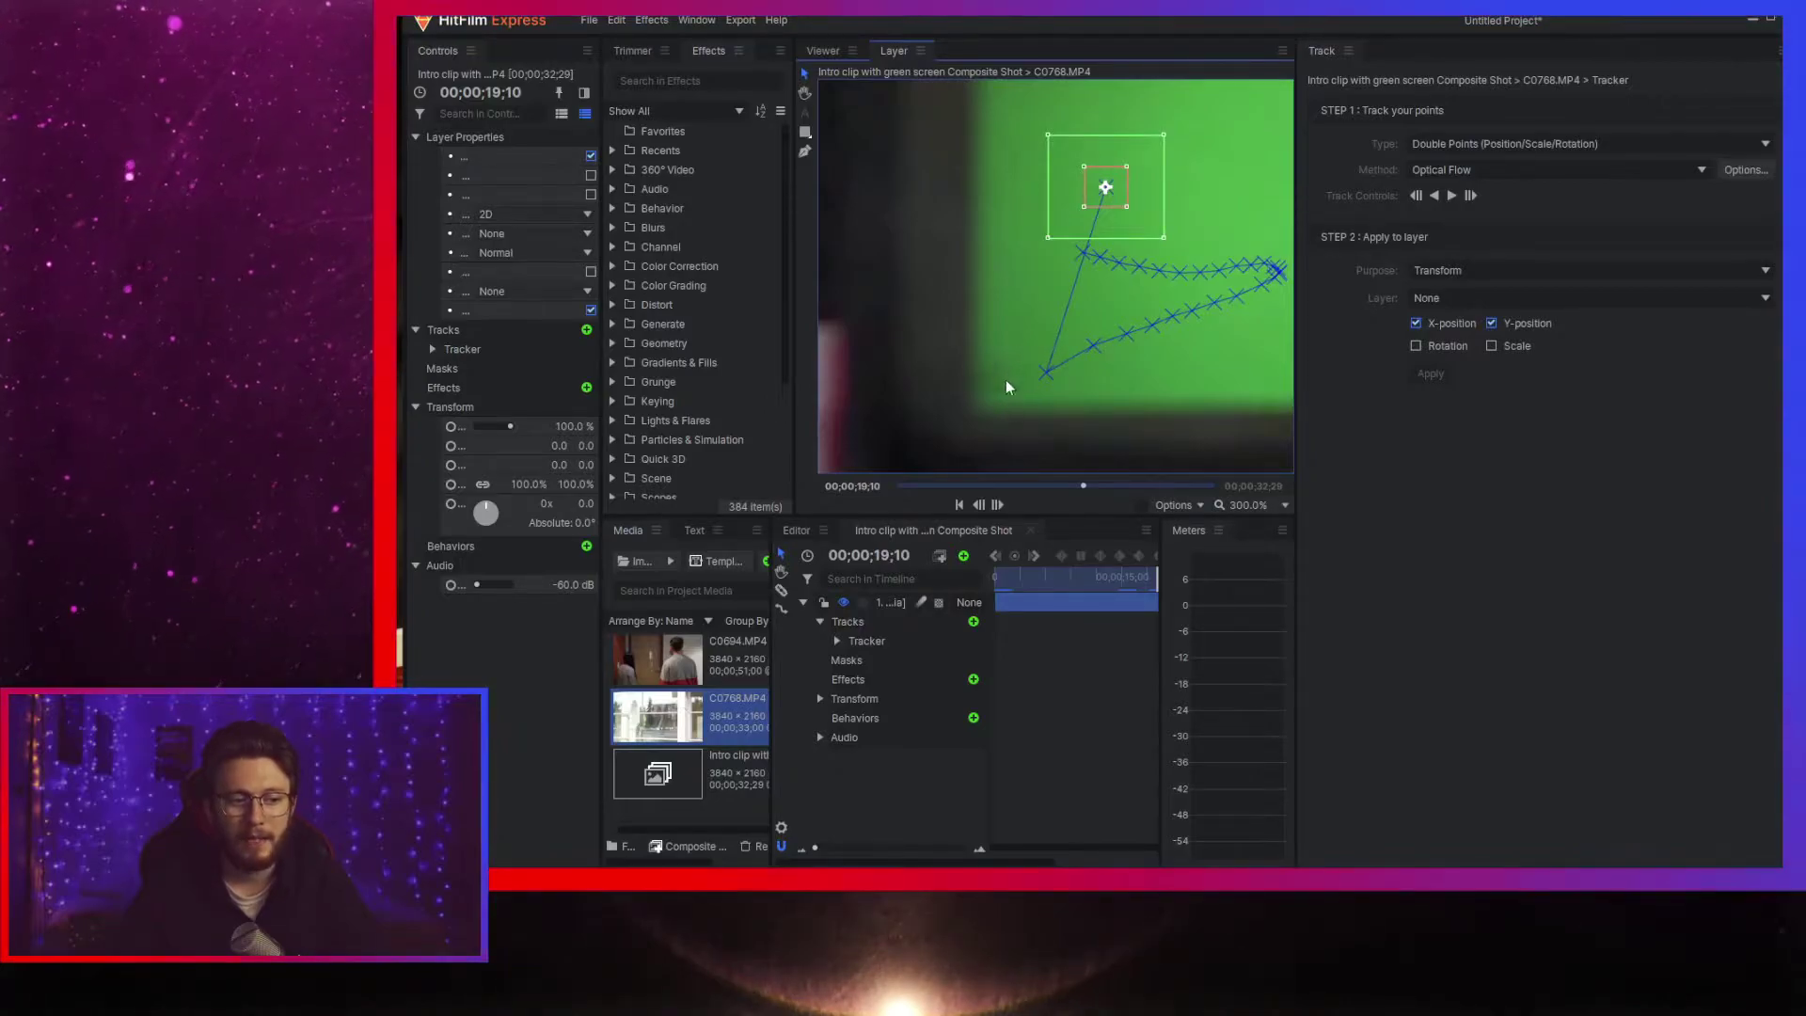
scroll(944, 365, down, 3)
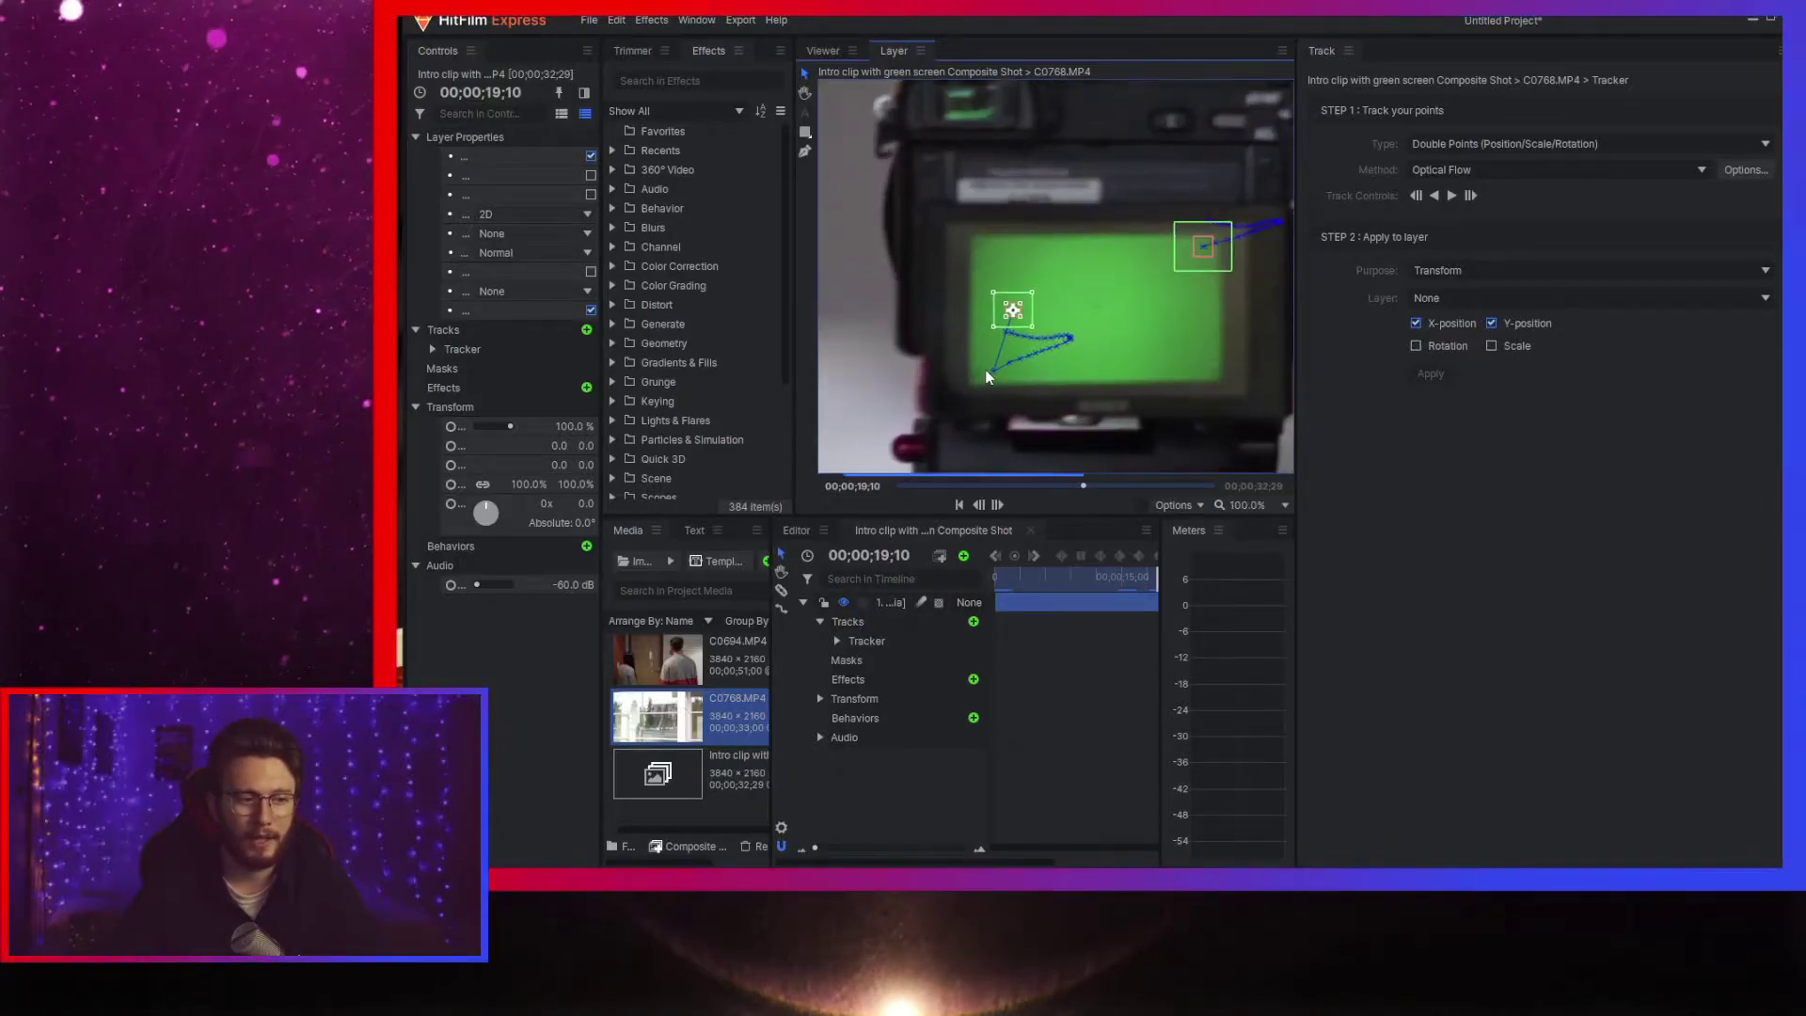
scroll(969, 389, up, 3)
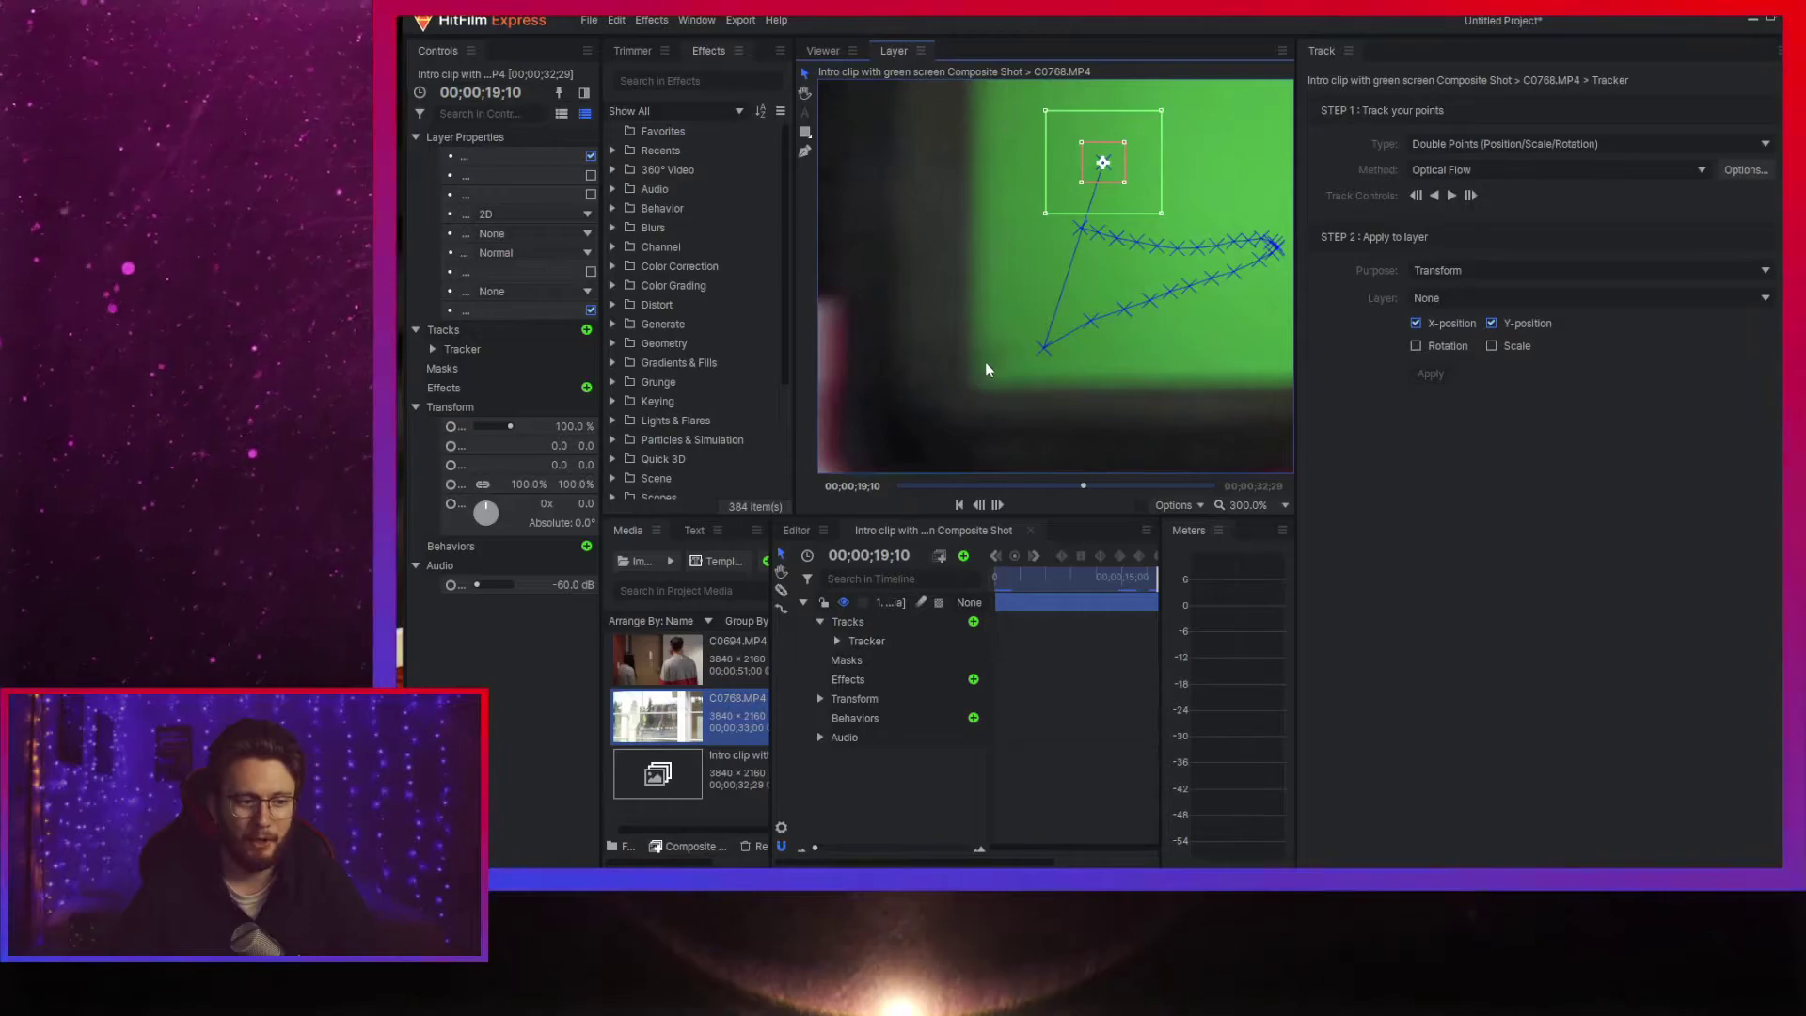
scroll(986, 370, down, 3)
scroll(993, 356, up, 2)
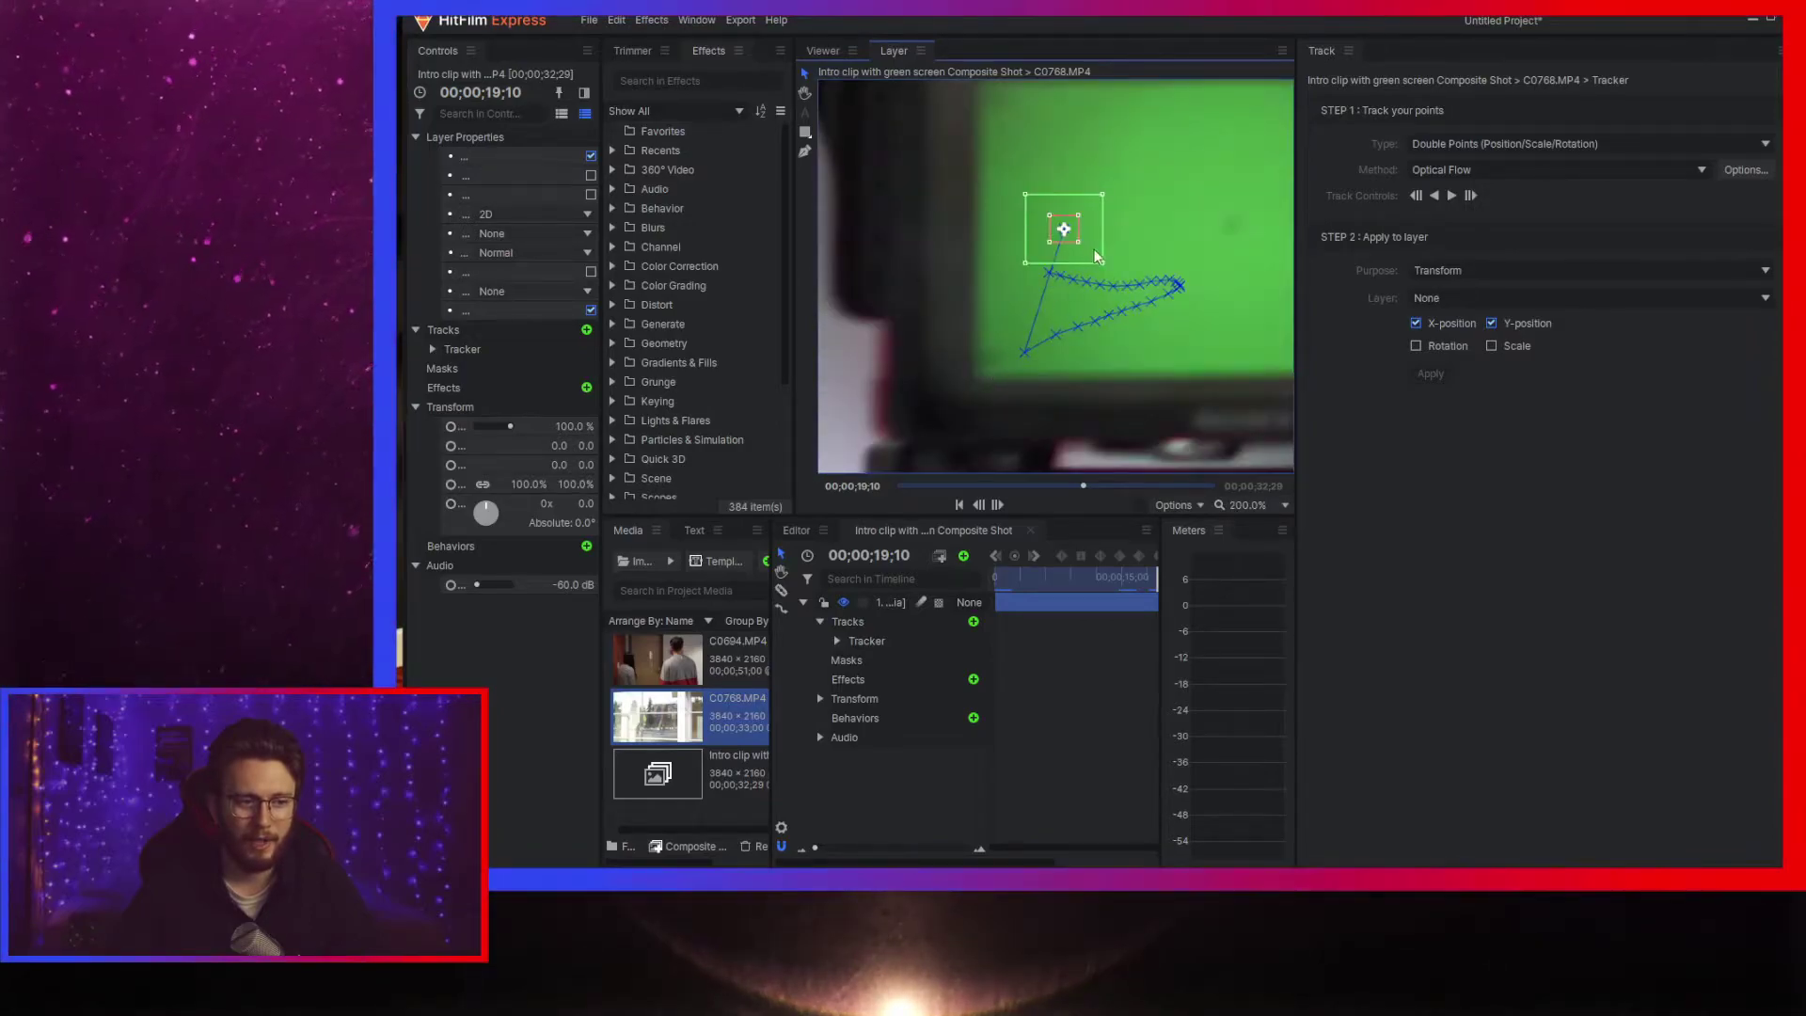
drag(1073, 246, 1000, 381)
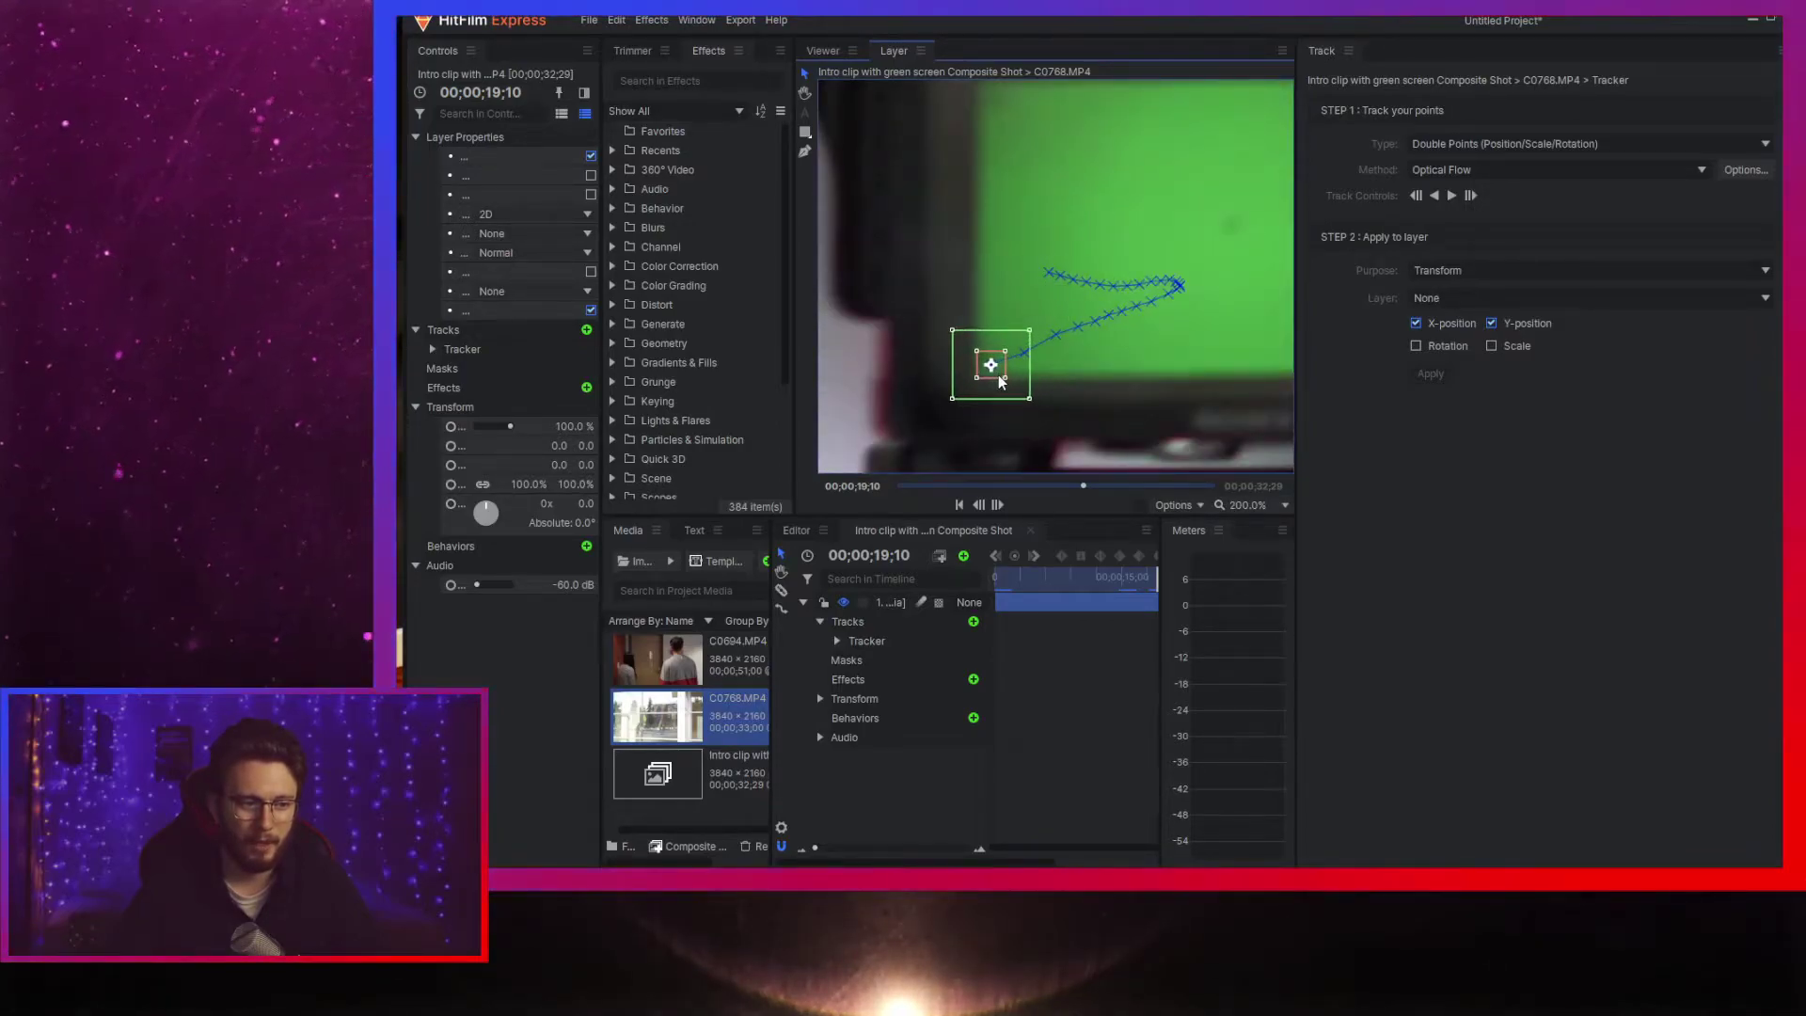
- Enlarge the lower-left tracking point's inner feature box and outer search box at 00;00;19;10
scroll(1005, 380, up, 4)
drag(1005, 297, 1042, 292)
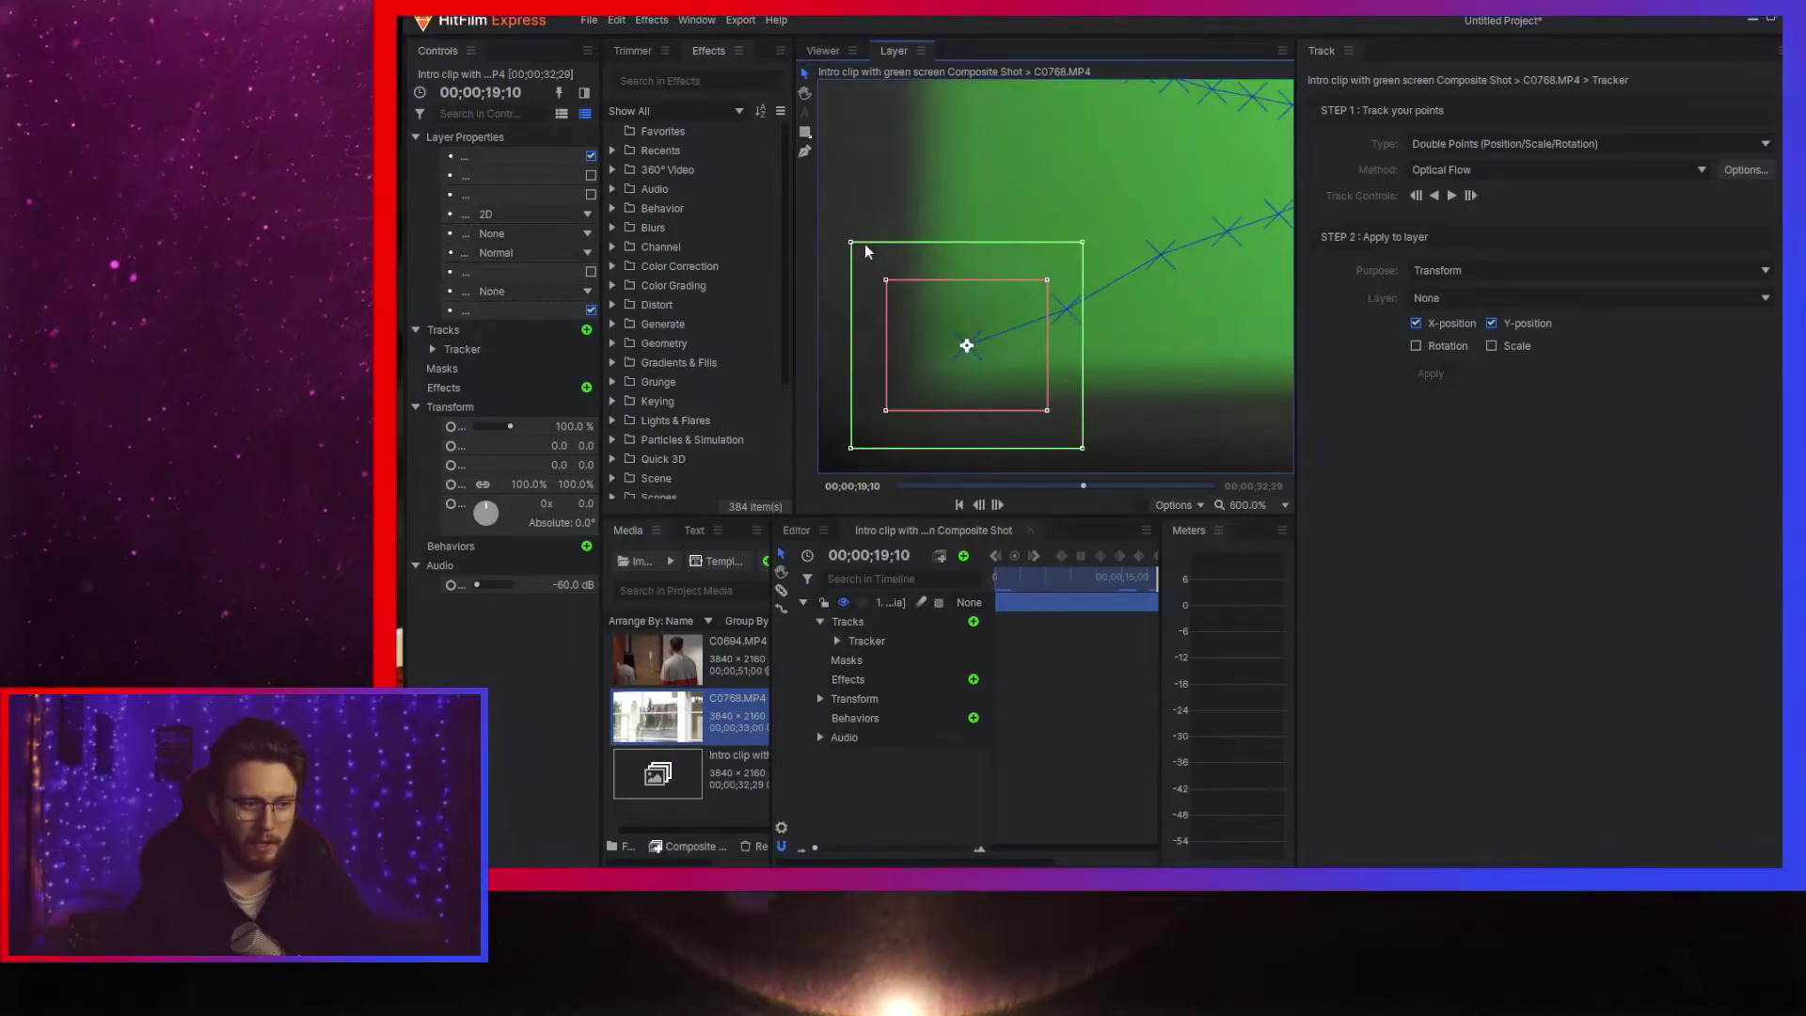
scroll(899, 275, down, 2)
drag(881, 266, 836, 209)
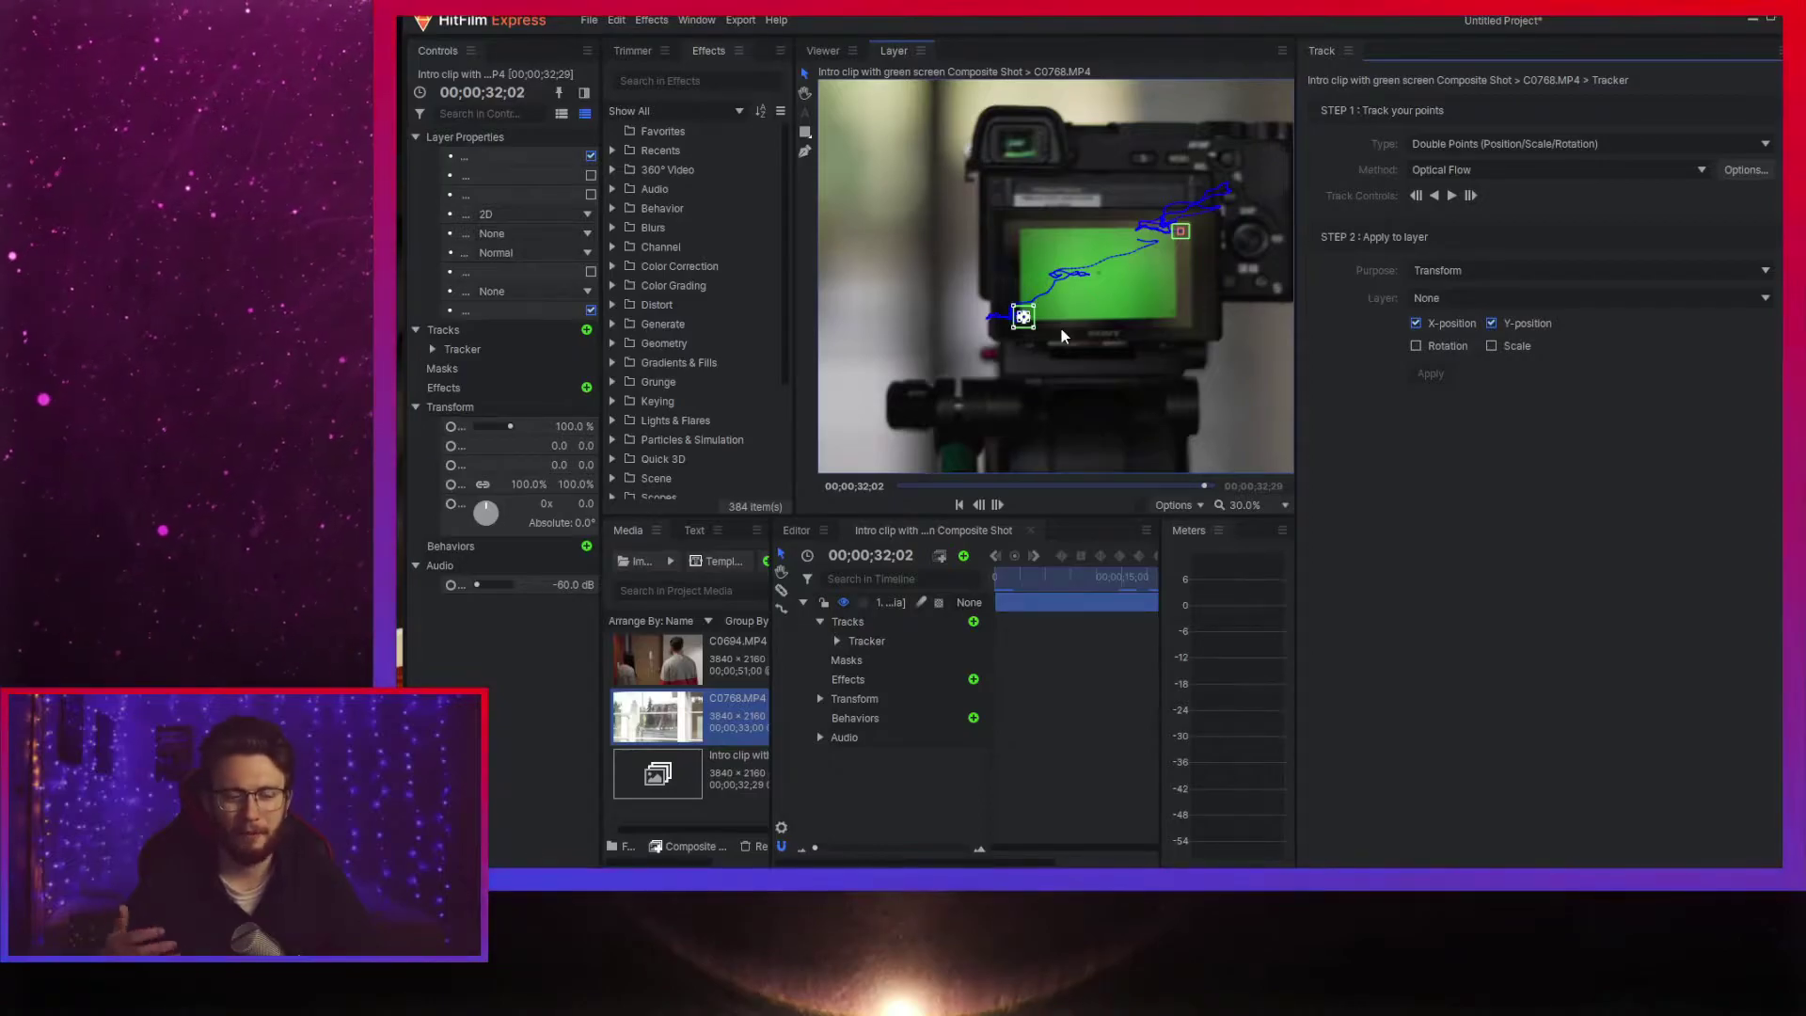
- Examine both points' tracking paths and their positions on the green screen's corners at 00;00;32;02
scroll(1088, 287, up, 4)
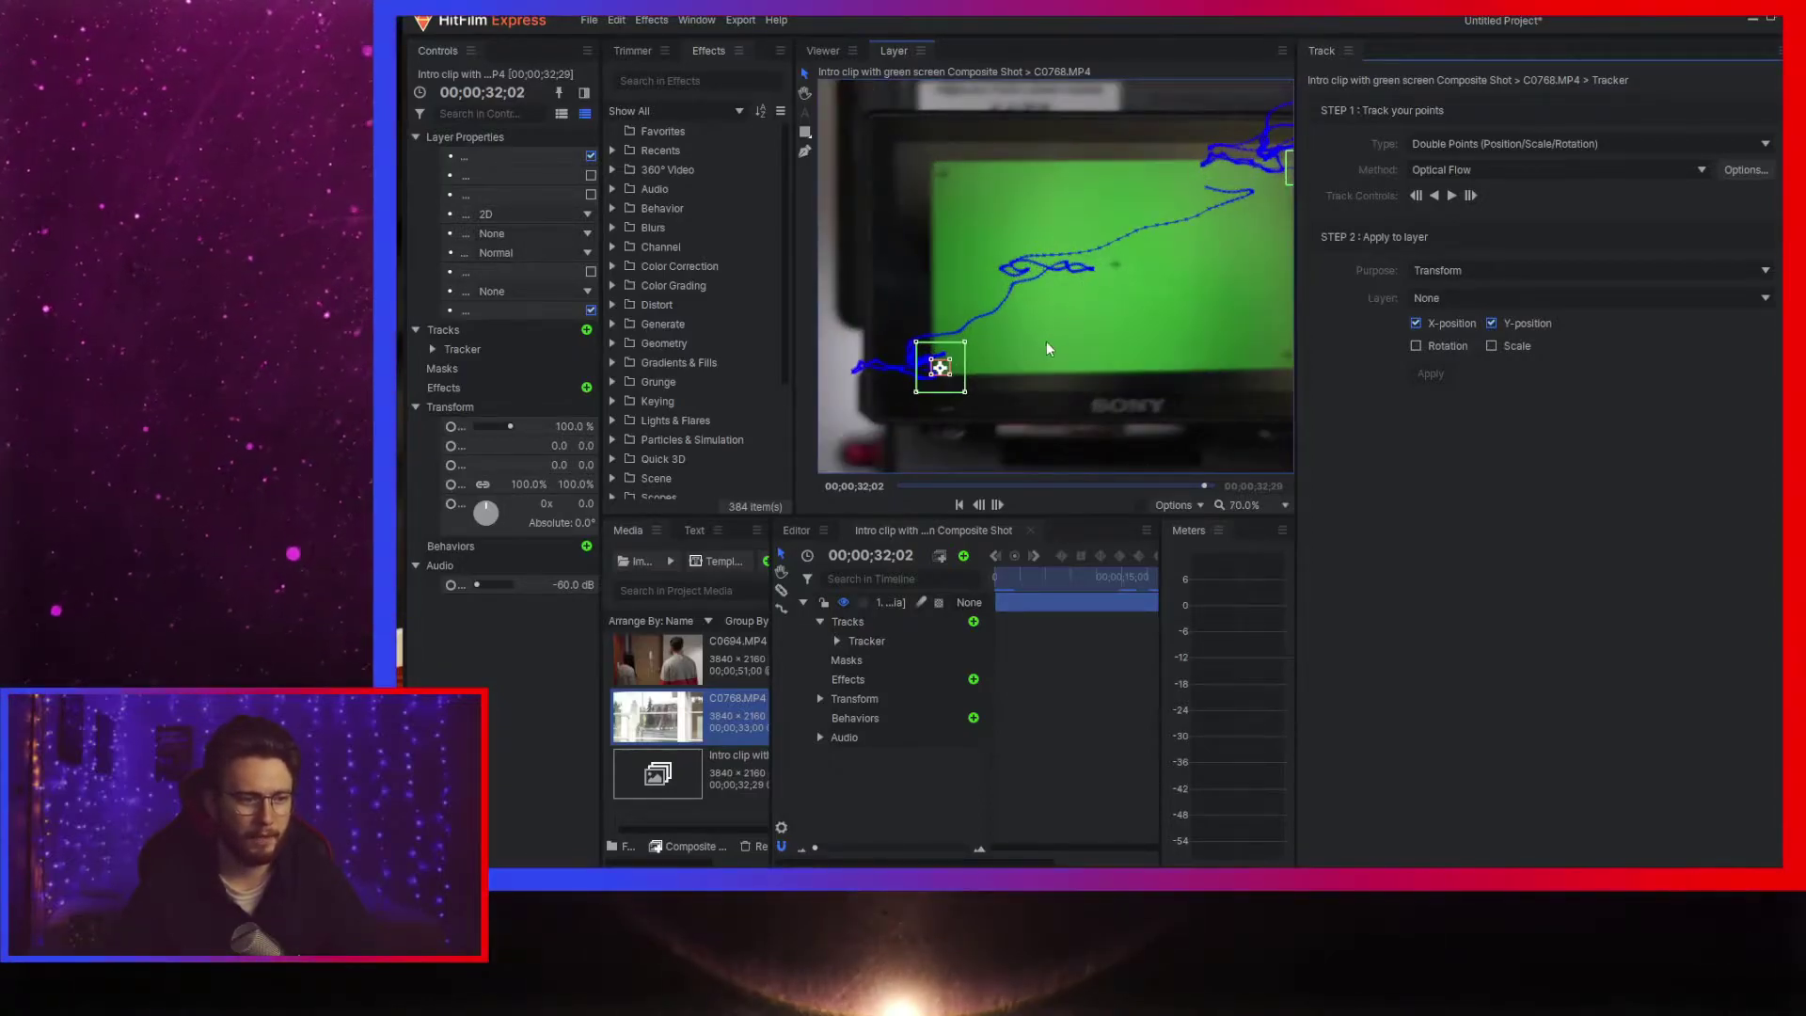
scroll(872, 379, up, 6)
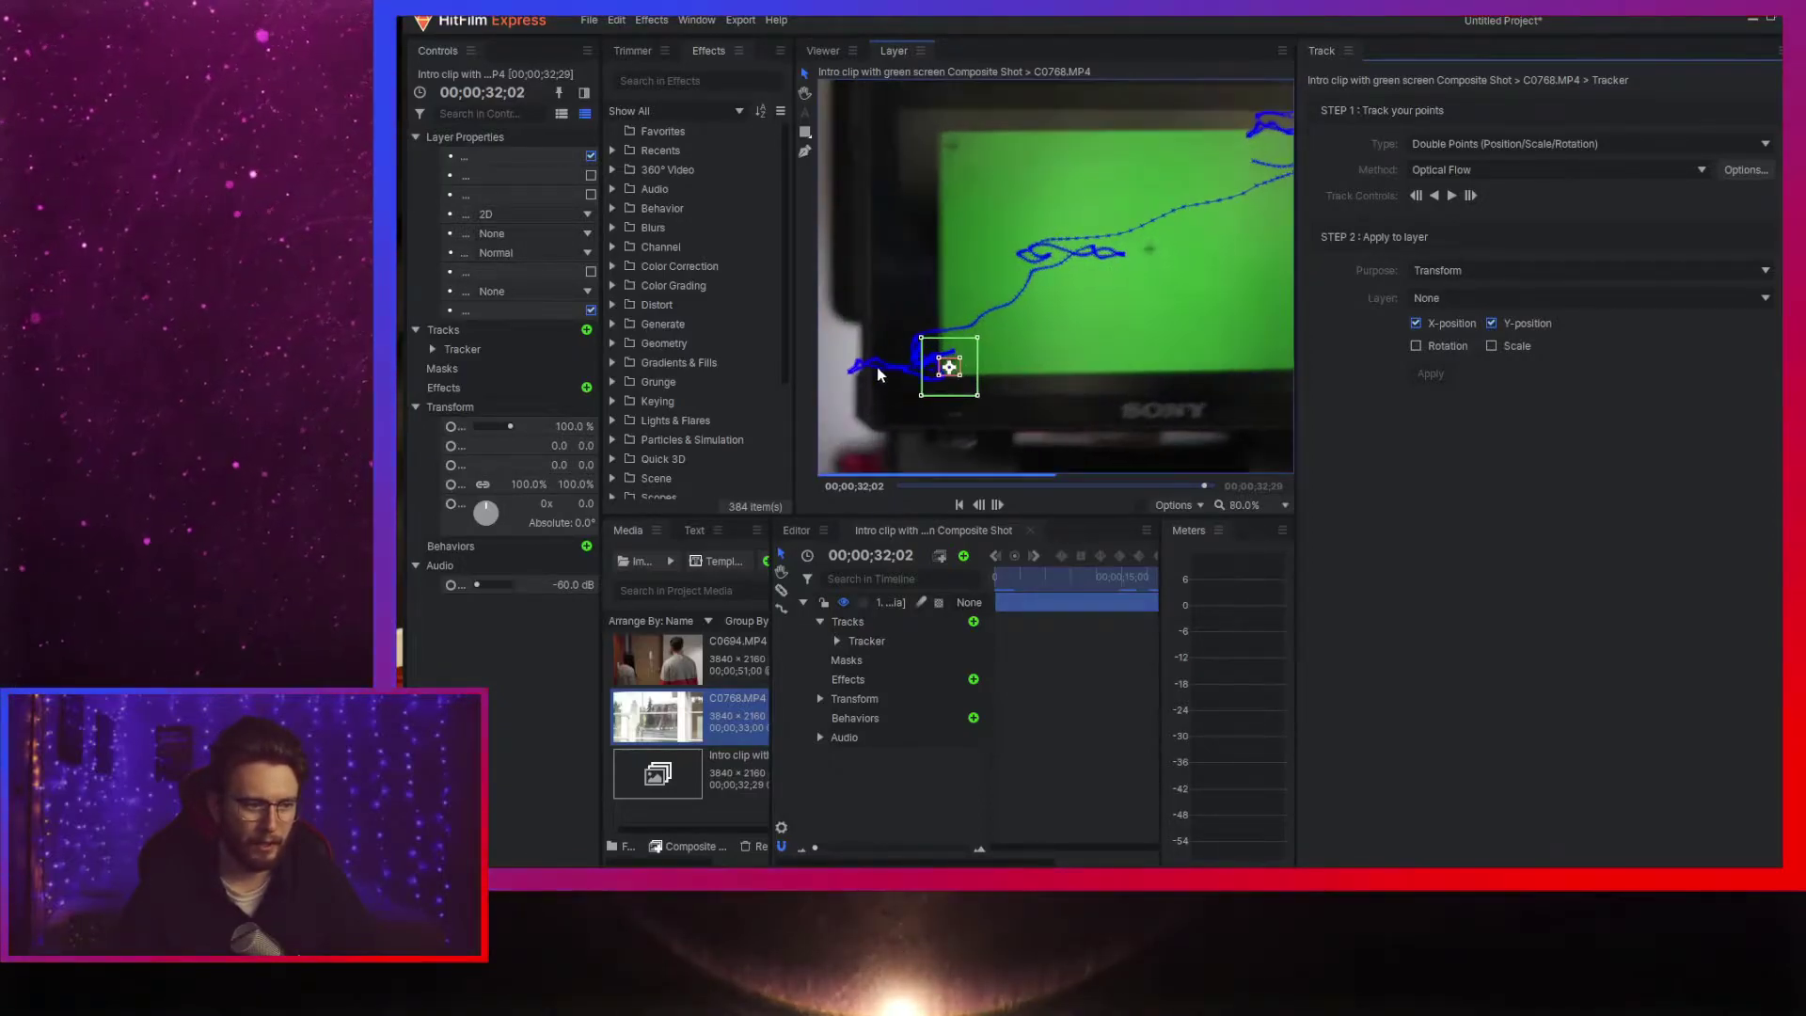
scroll(951, 355, down, 2)
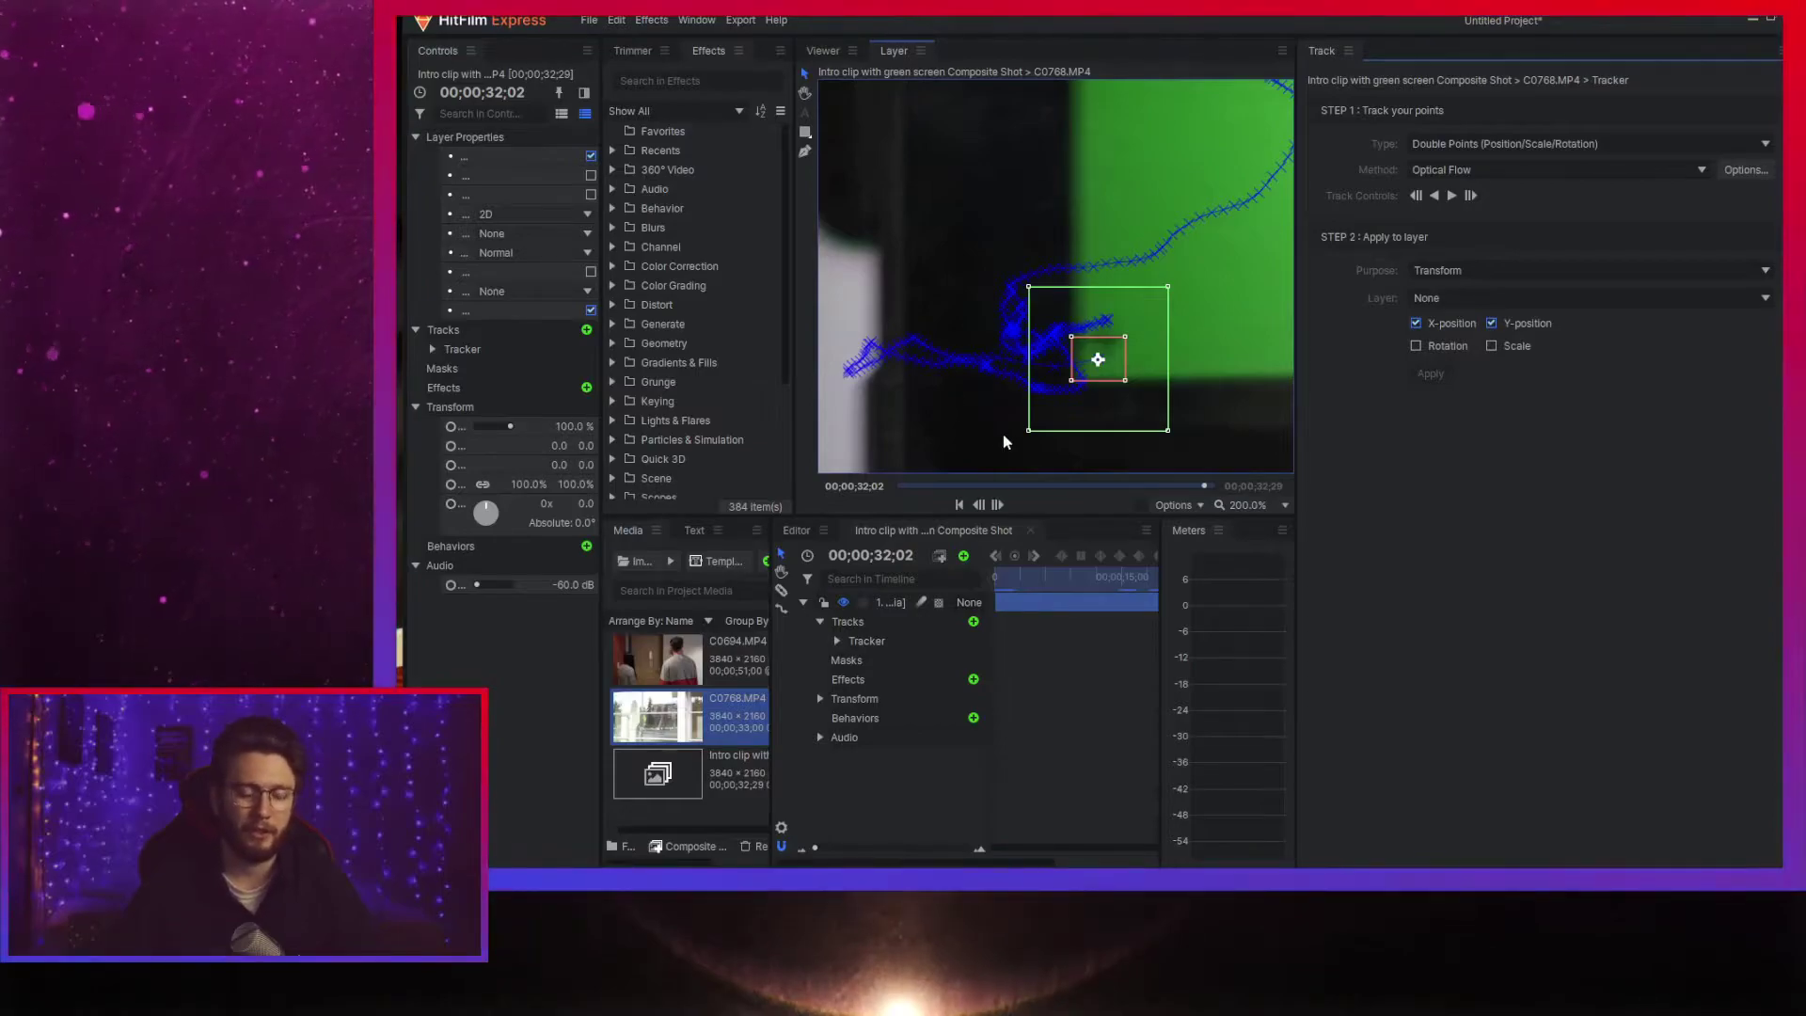
scroll(1039, 352, down, 2)
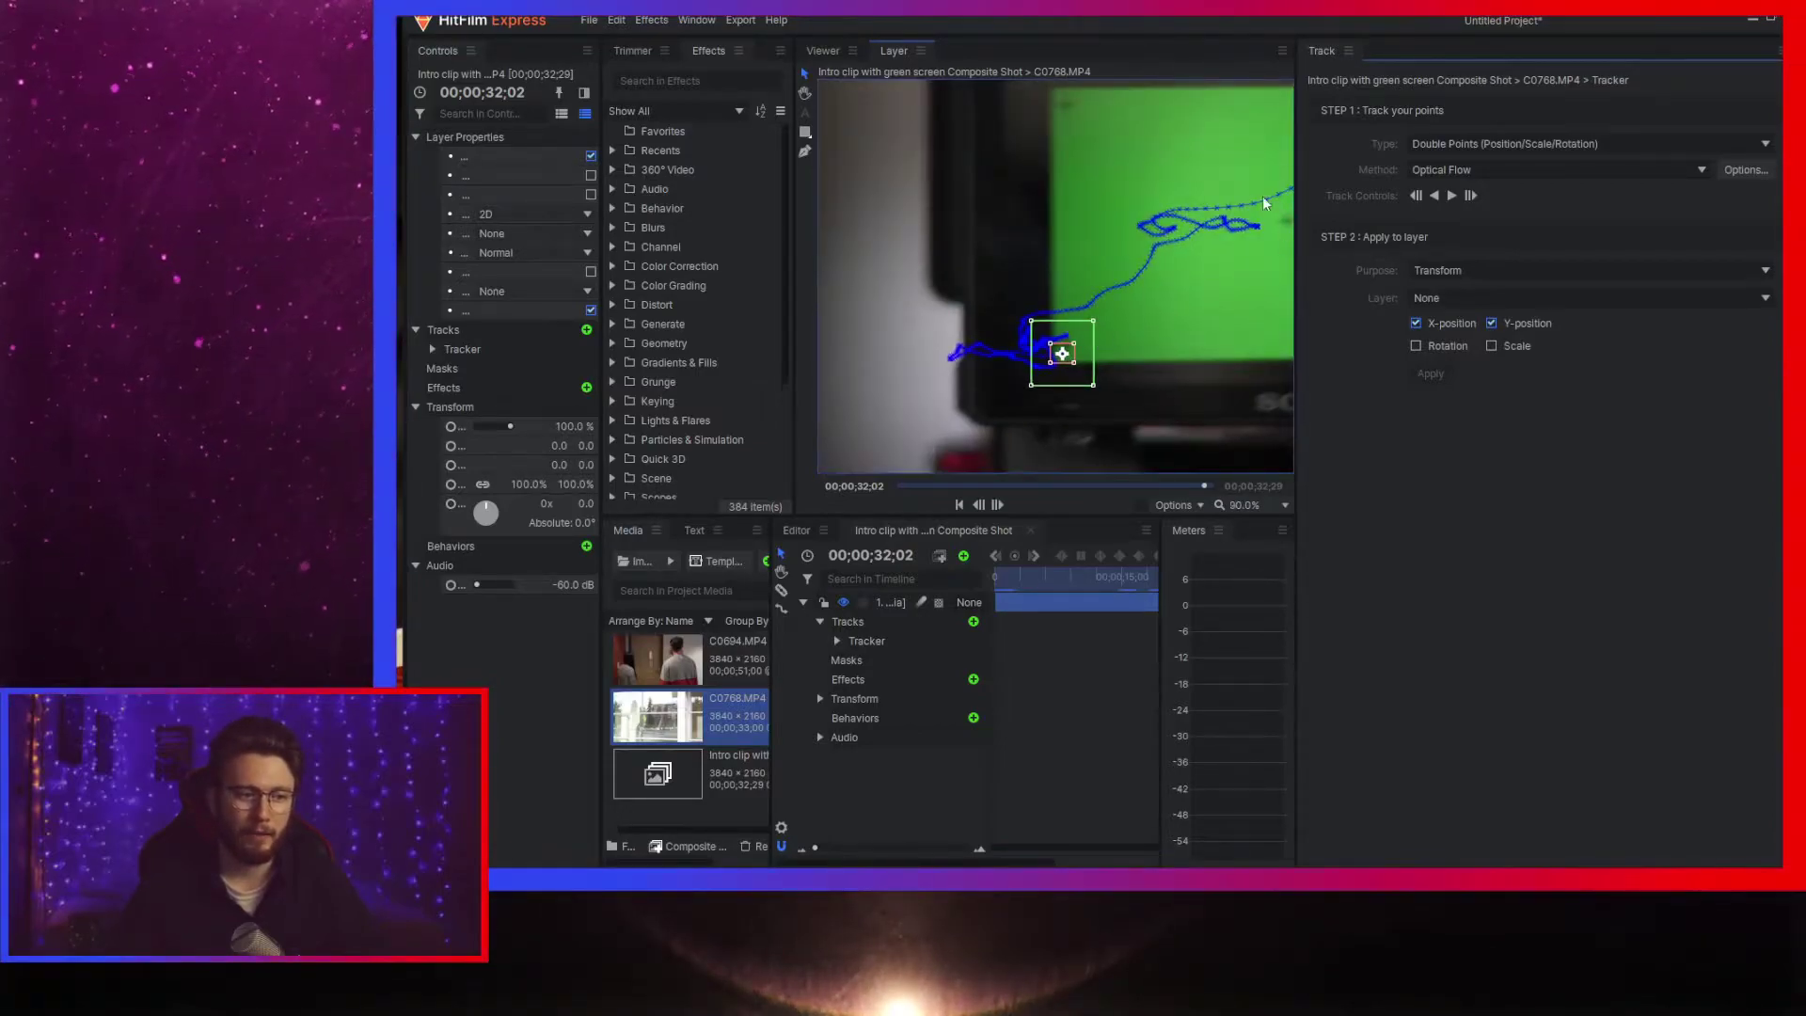
scroll(1008, 392, up, 2)
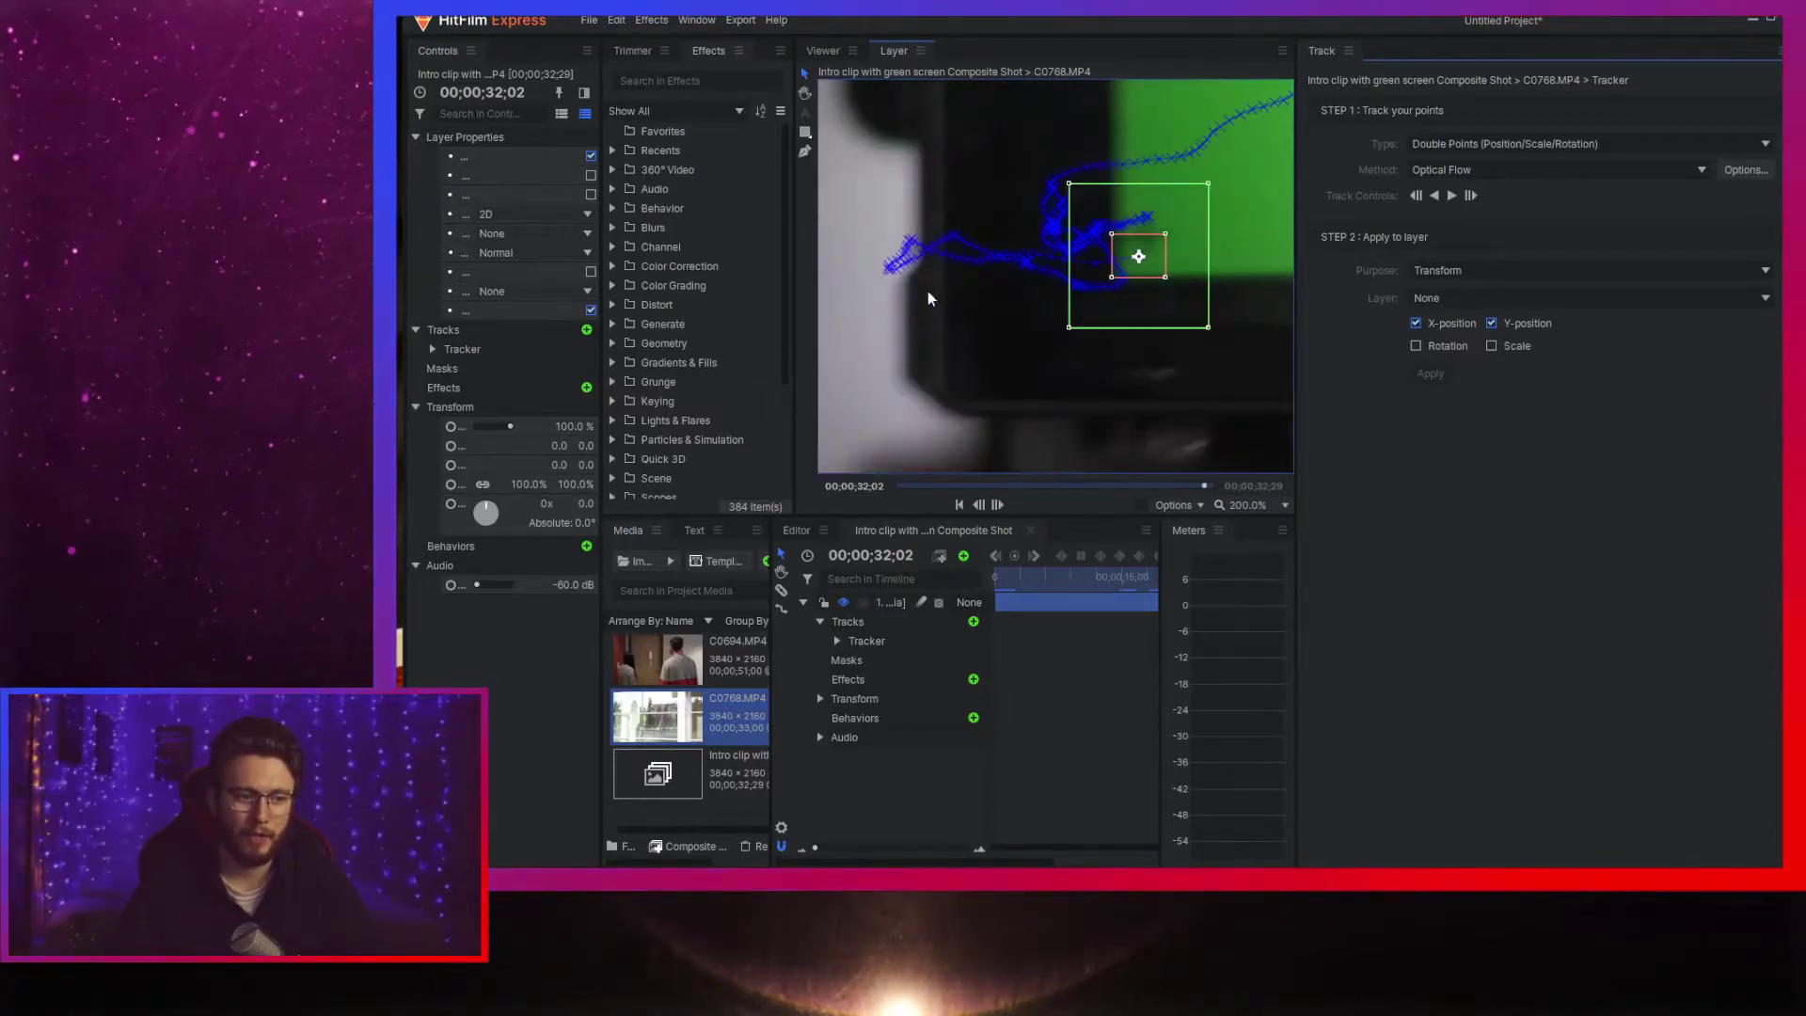
scroll(1032, 356, down, 4)
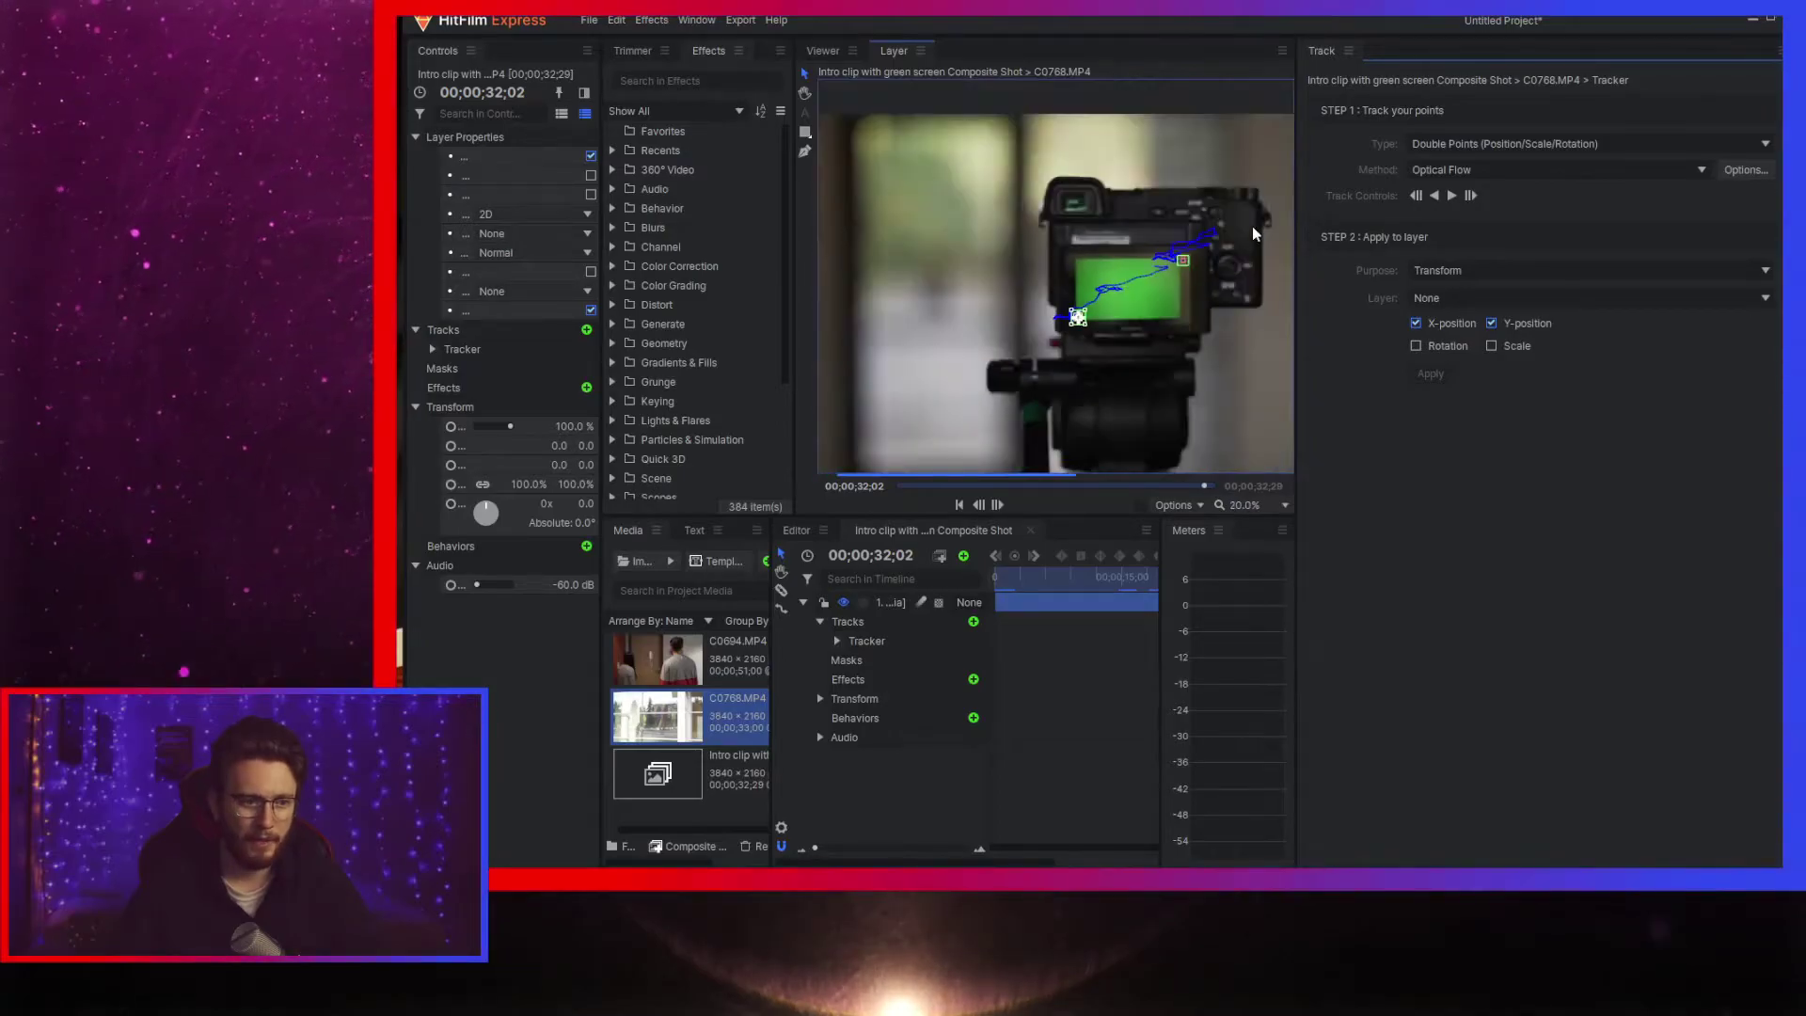
scroll(1250, 225, up, 3)
scroll(1189, 245, down, 1)
scroll(1188, 245, up, 1)
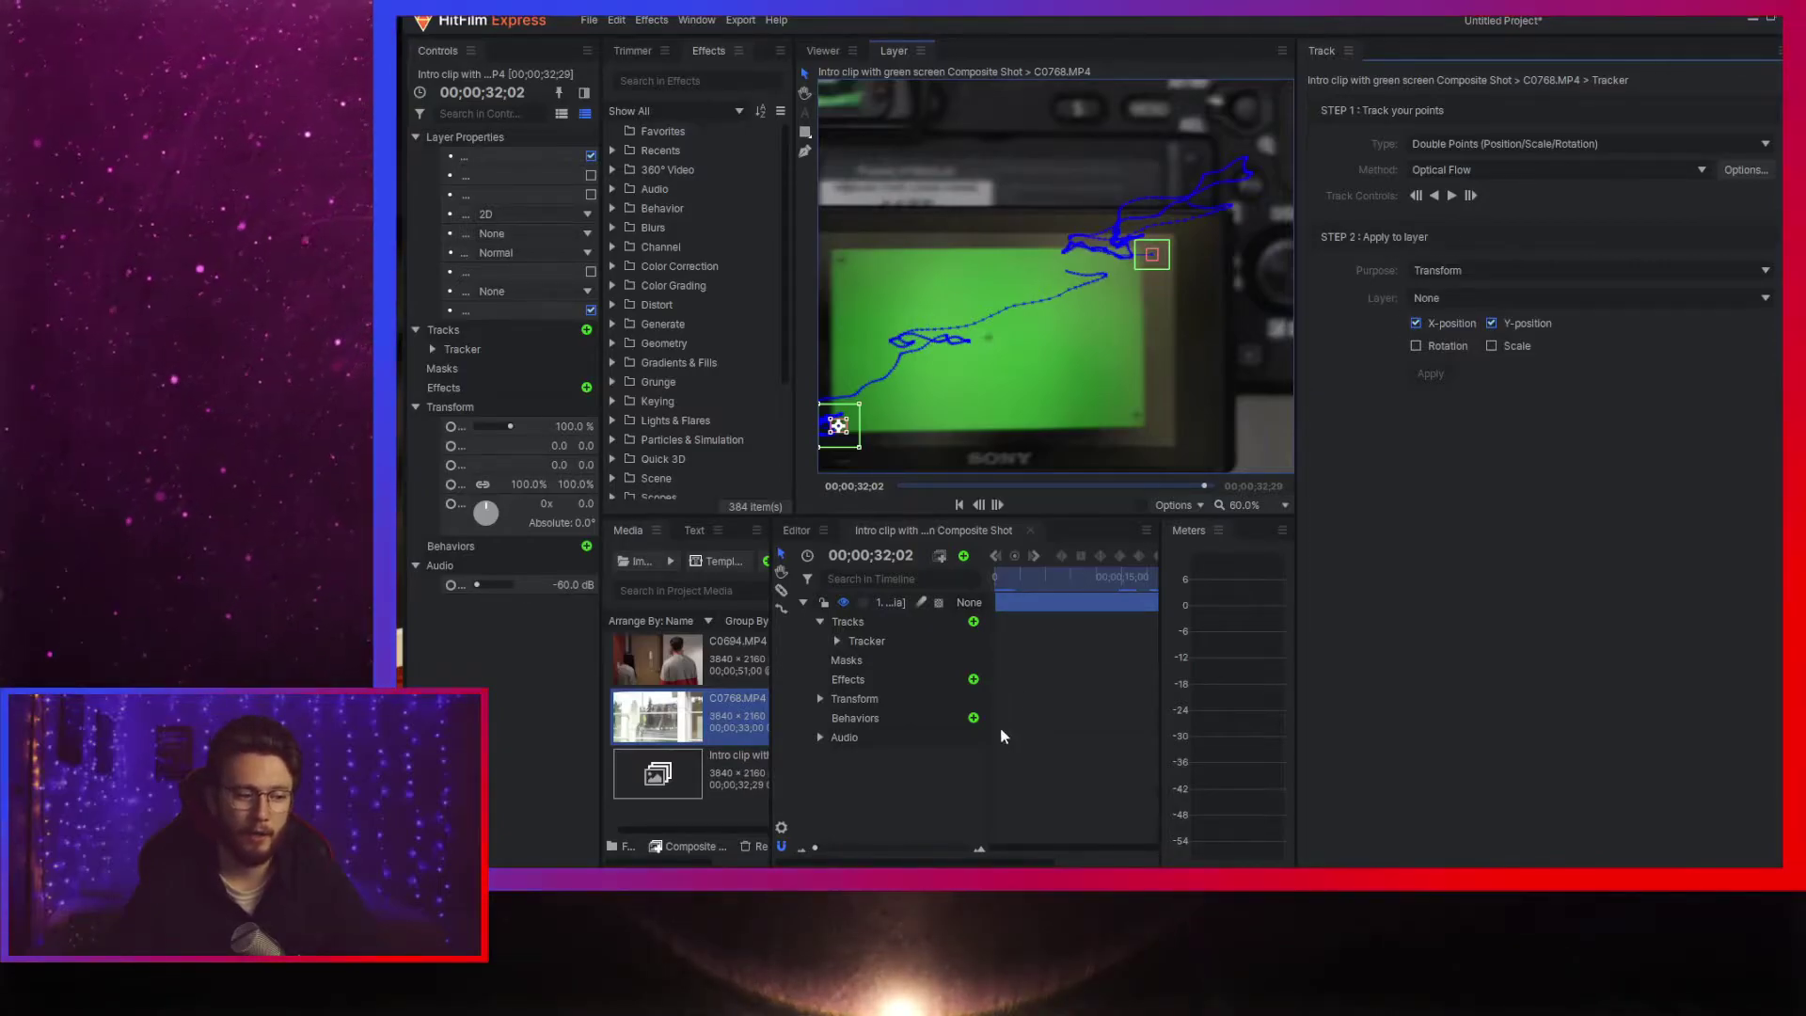
- Create a new point layer in the composite shot and name it "Camera tracker"
right_click(867, 784)
mouse_move(958, 796)
click(1015, 871)
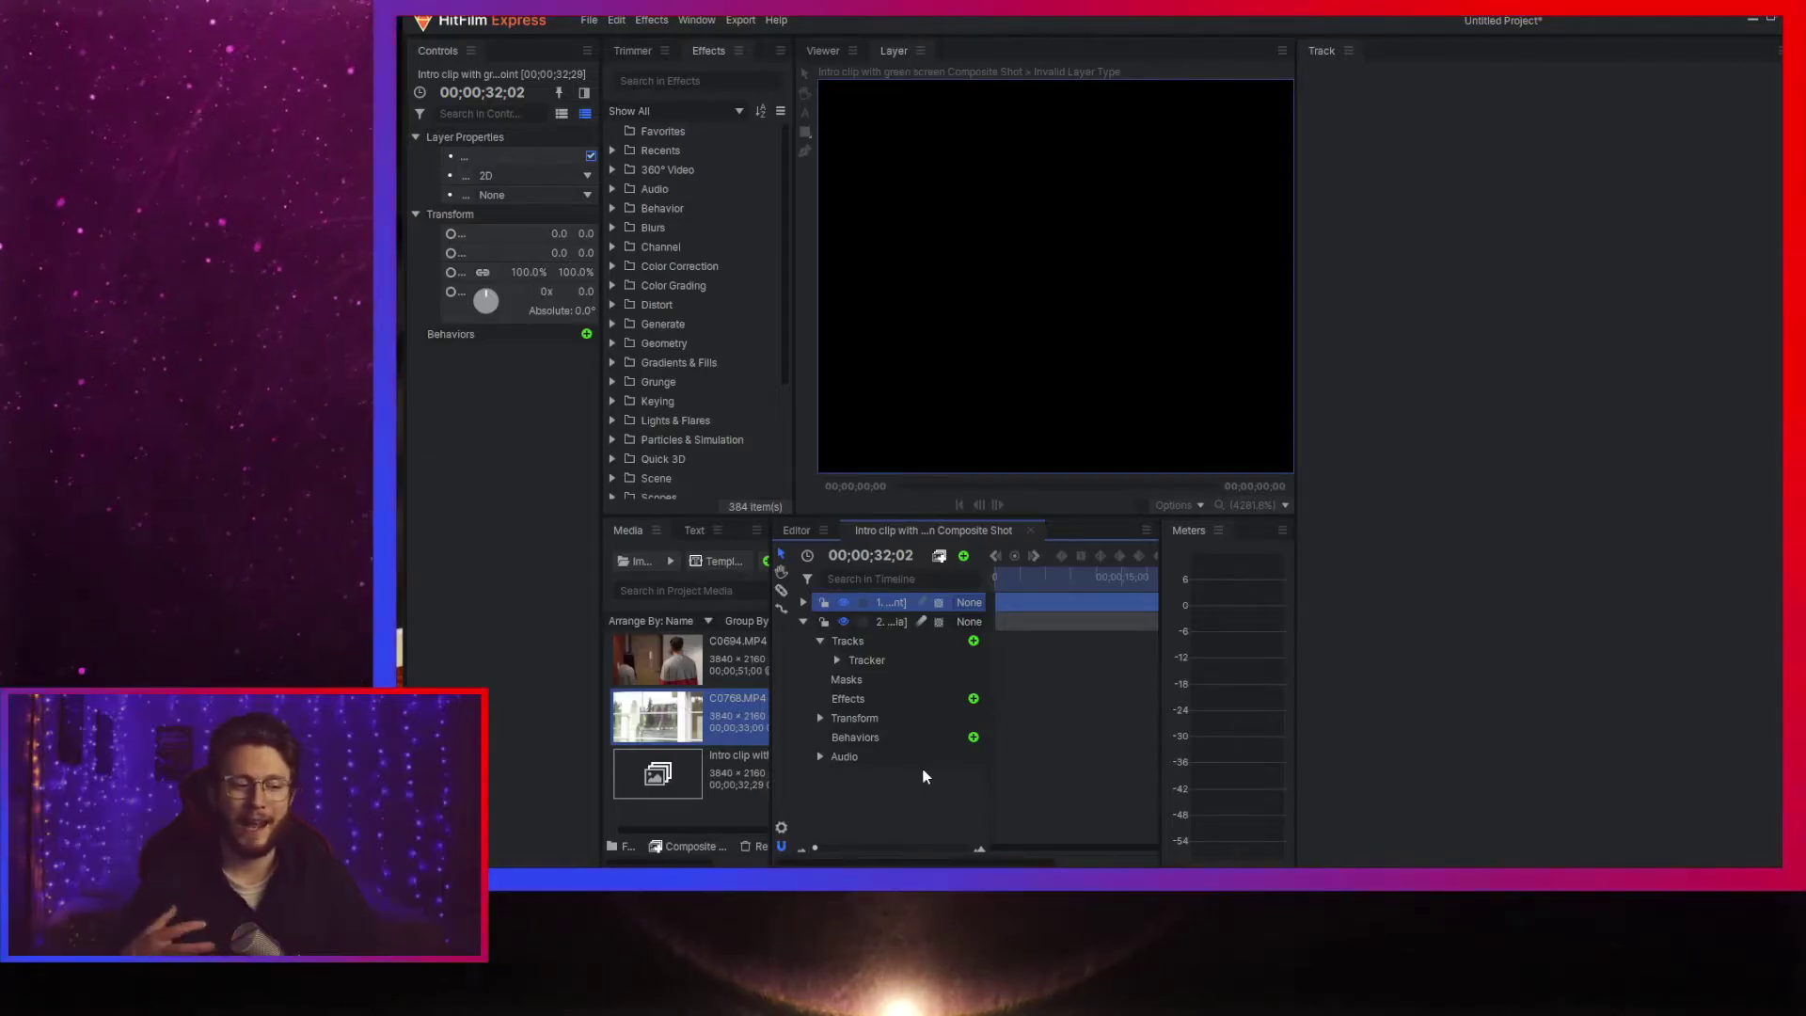
double_click(888, 602)
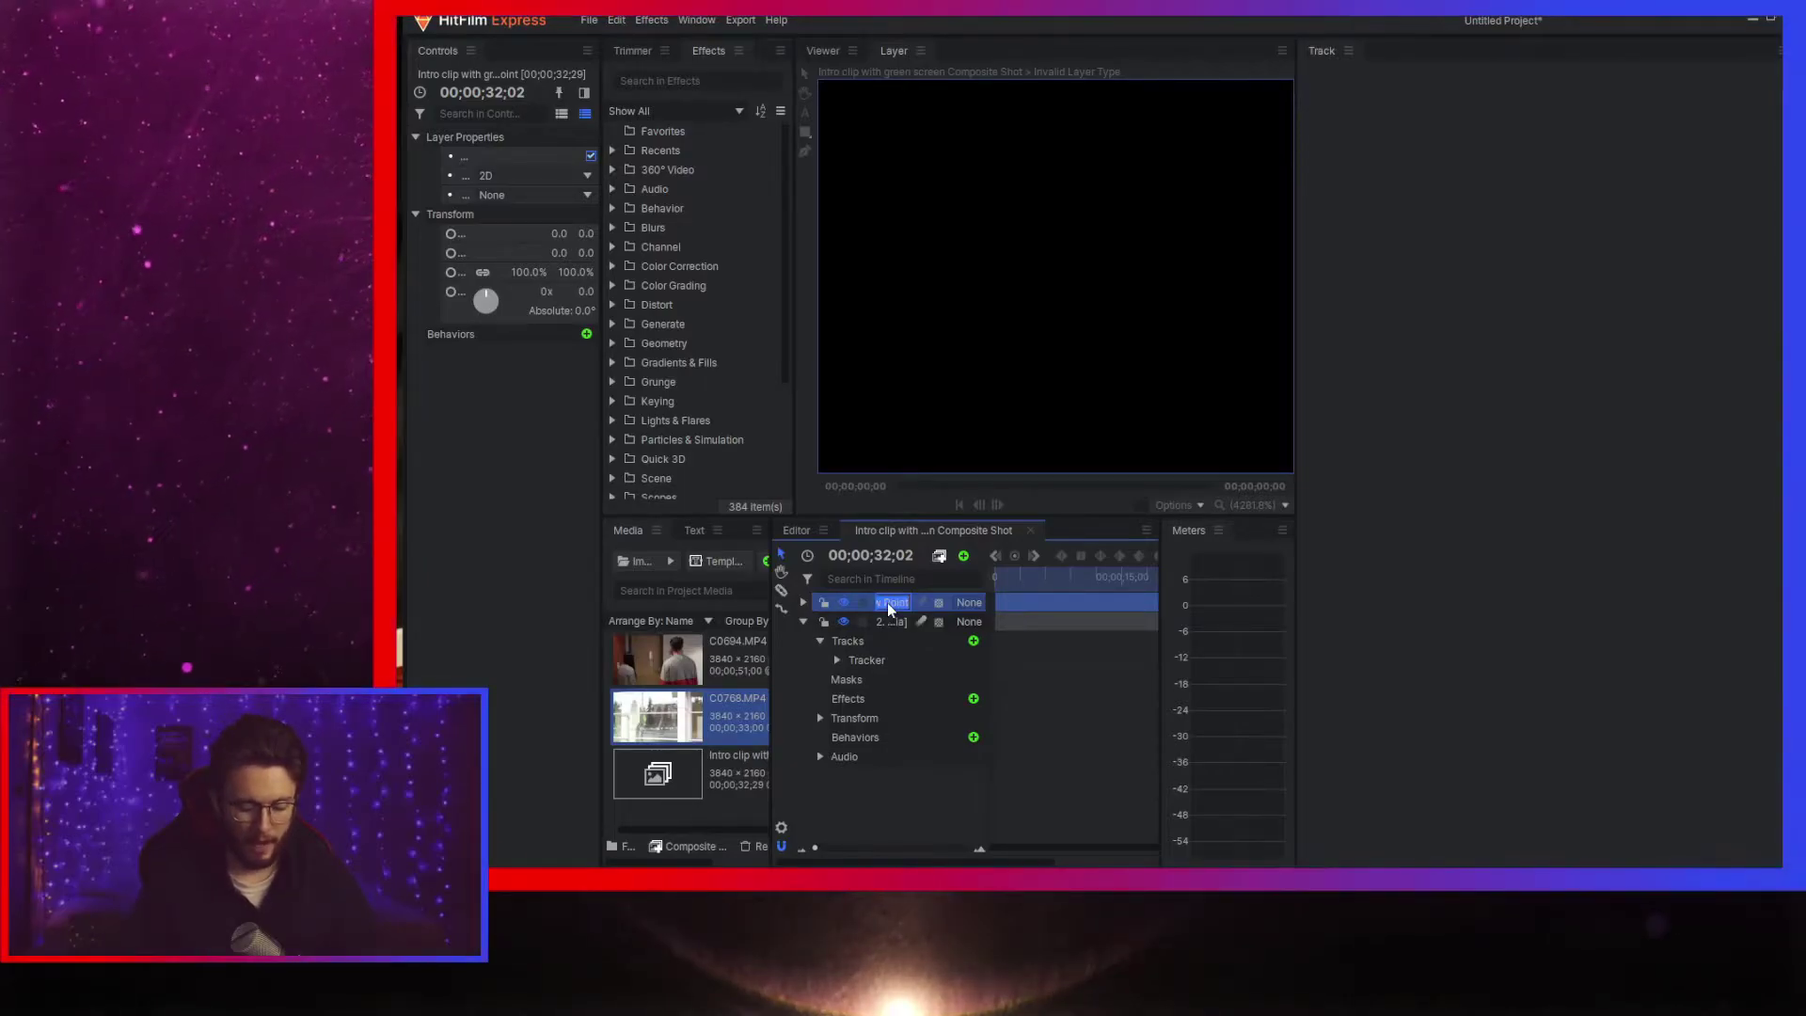
click(1034, 323)
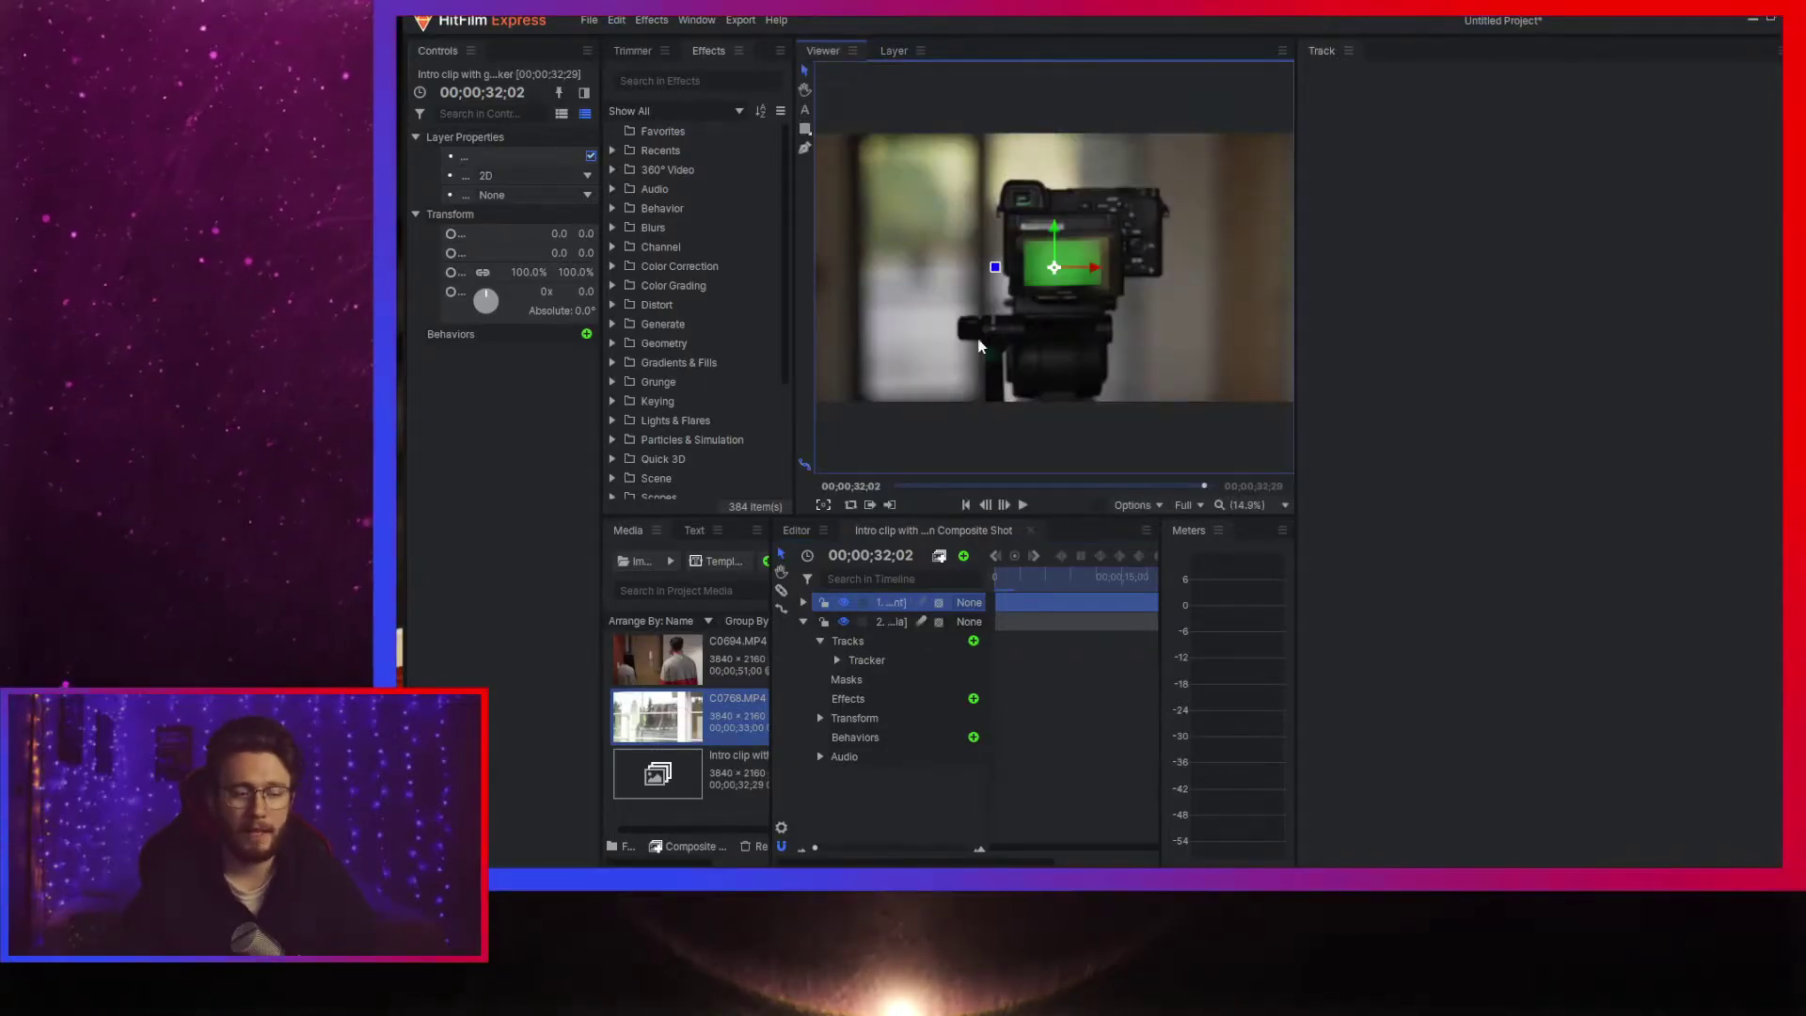
- Set the C0768.MP4 tracker to target the Camera tracker layer, enabling Rotation and Scale alongside X-position and Y-position
click(890, 621)
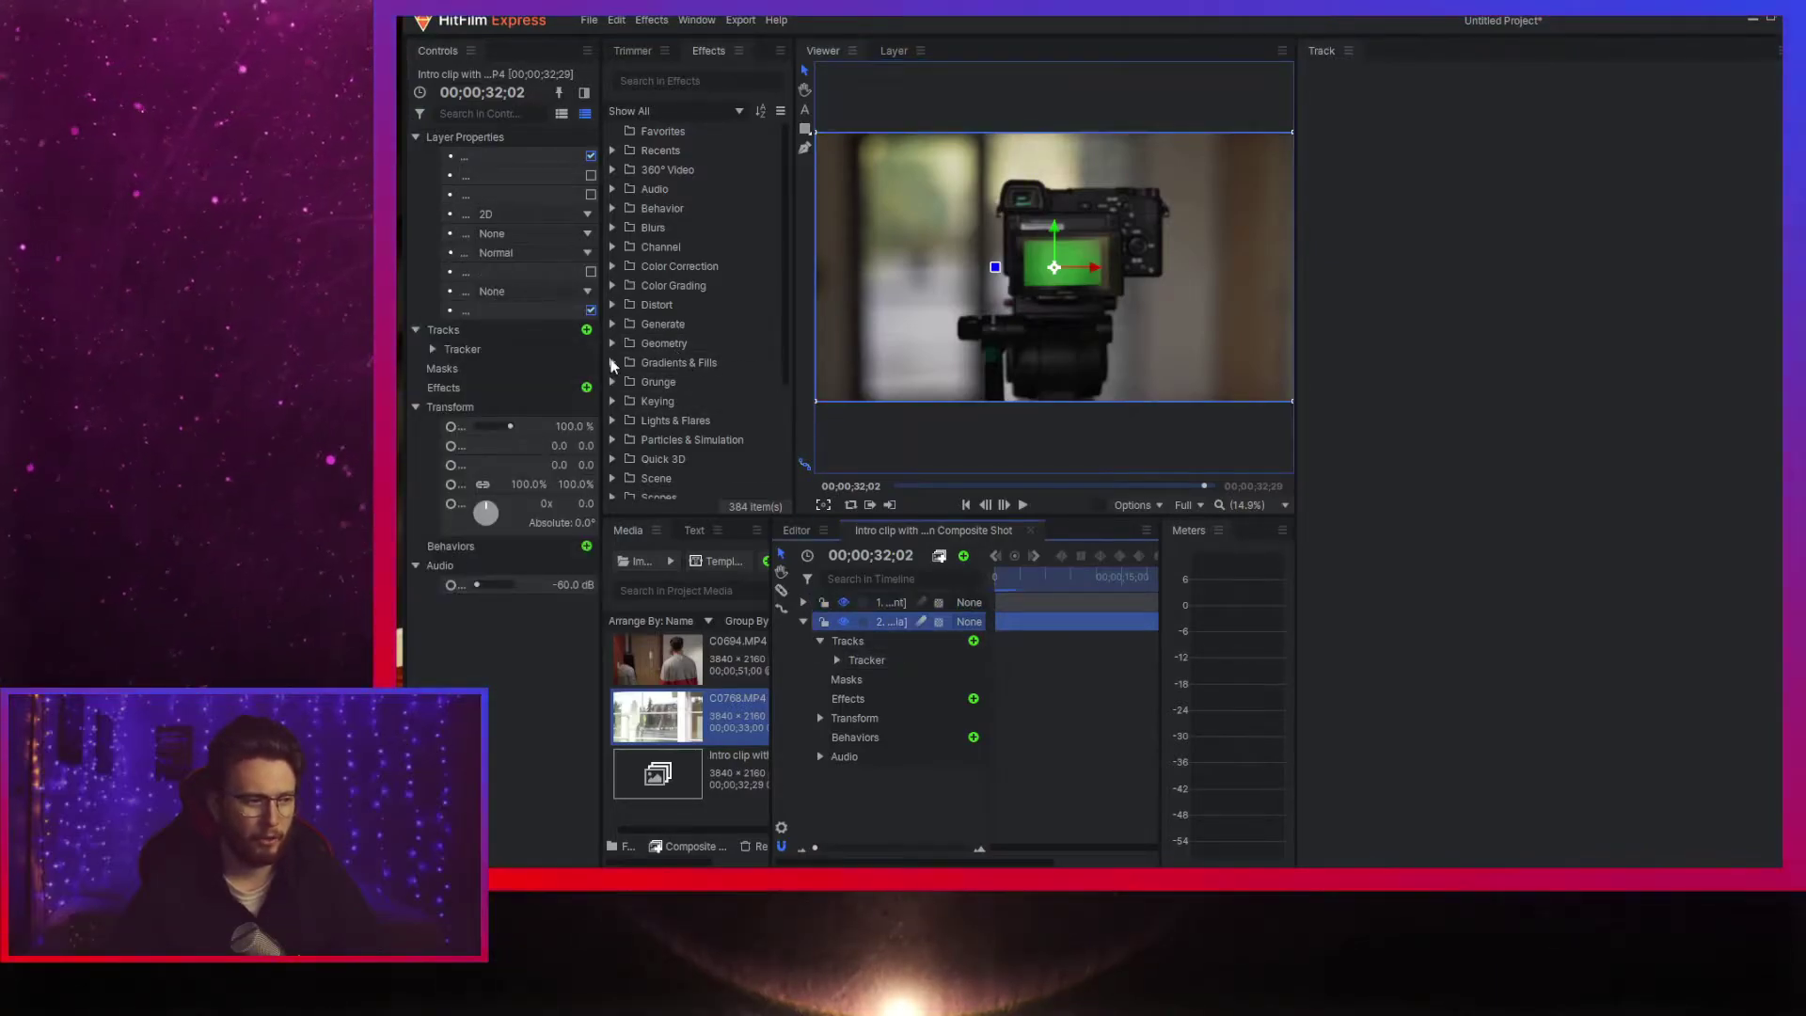
click(500, 348)
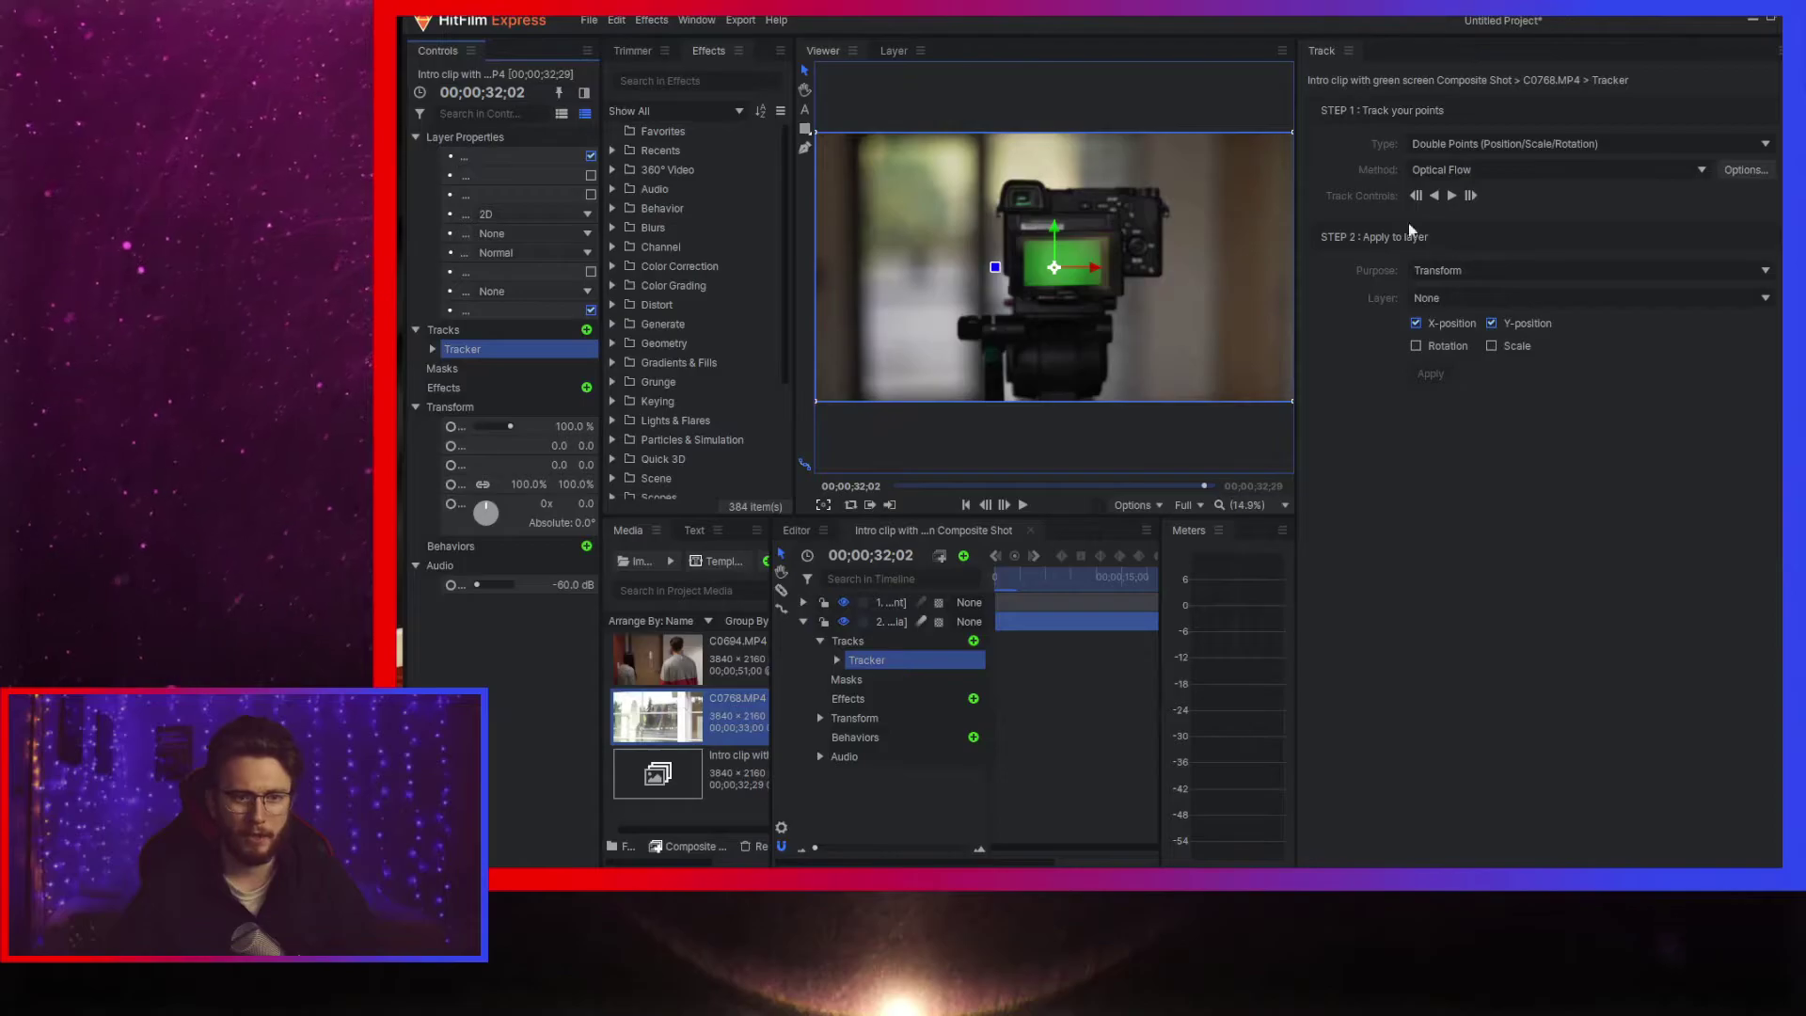
click(1431, 300)
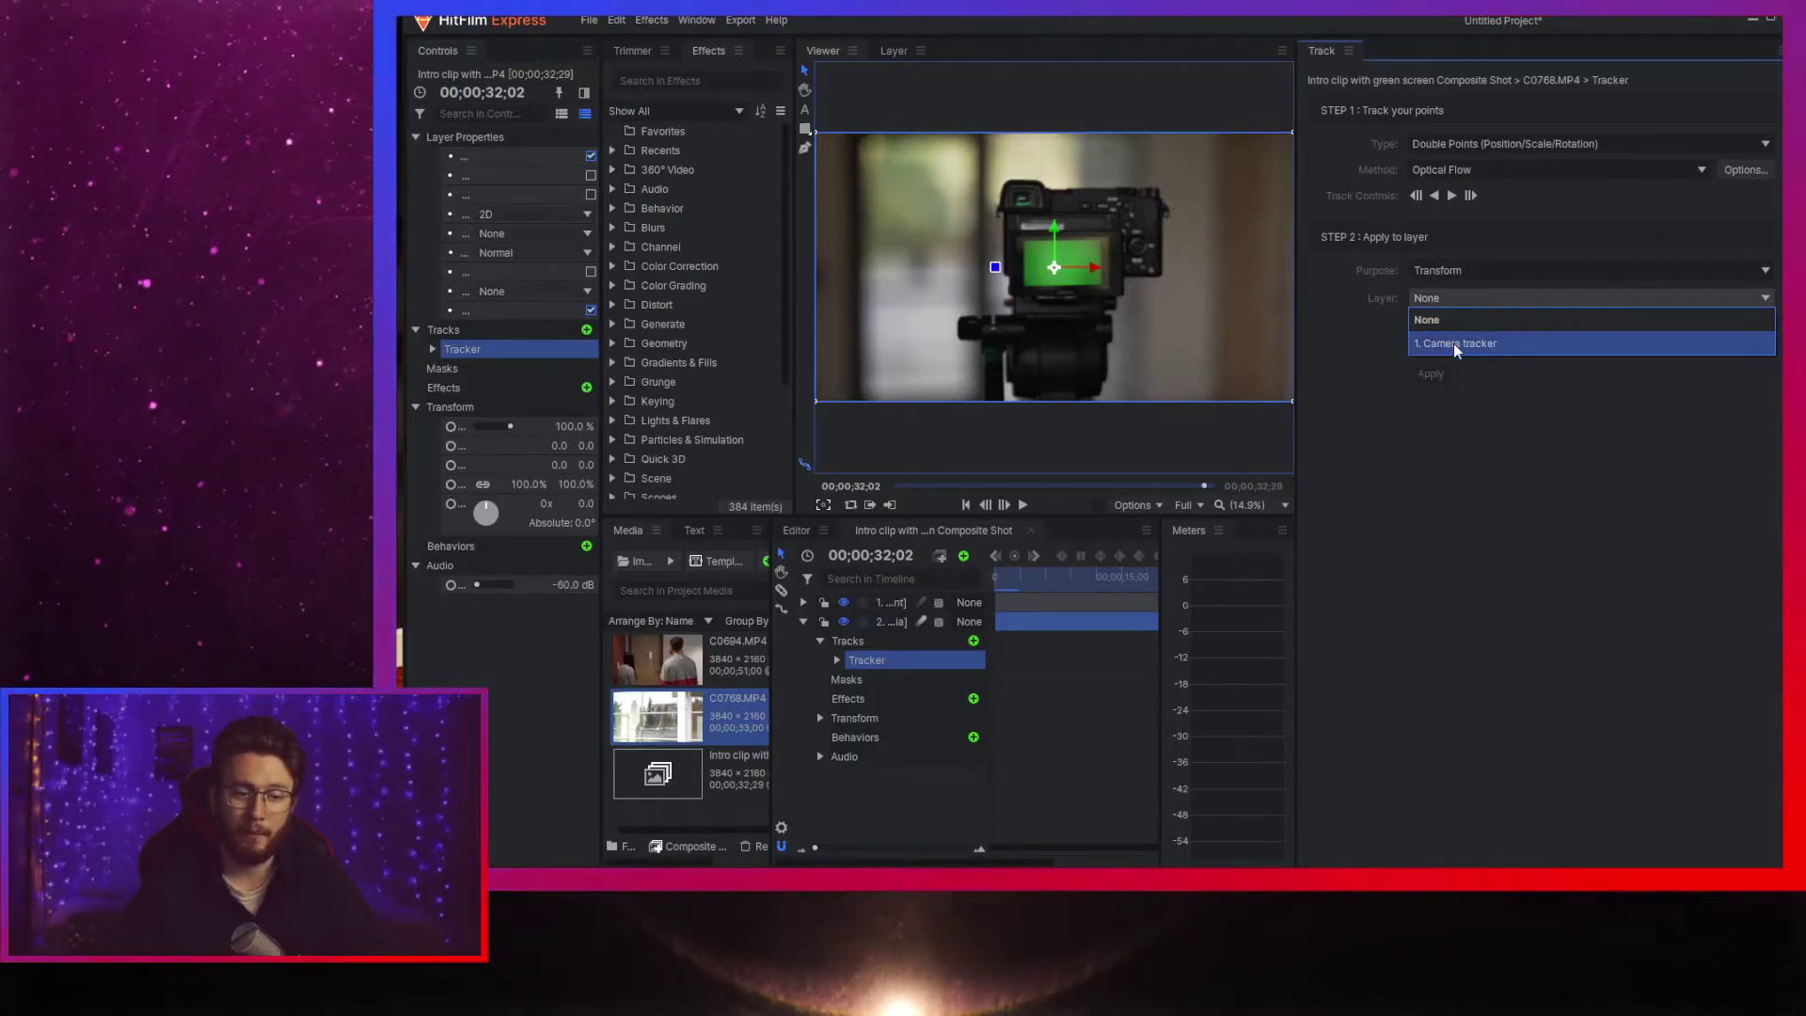
click(1453, 342)
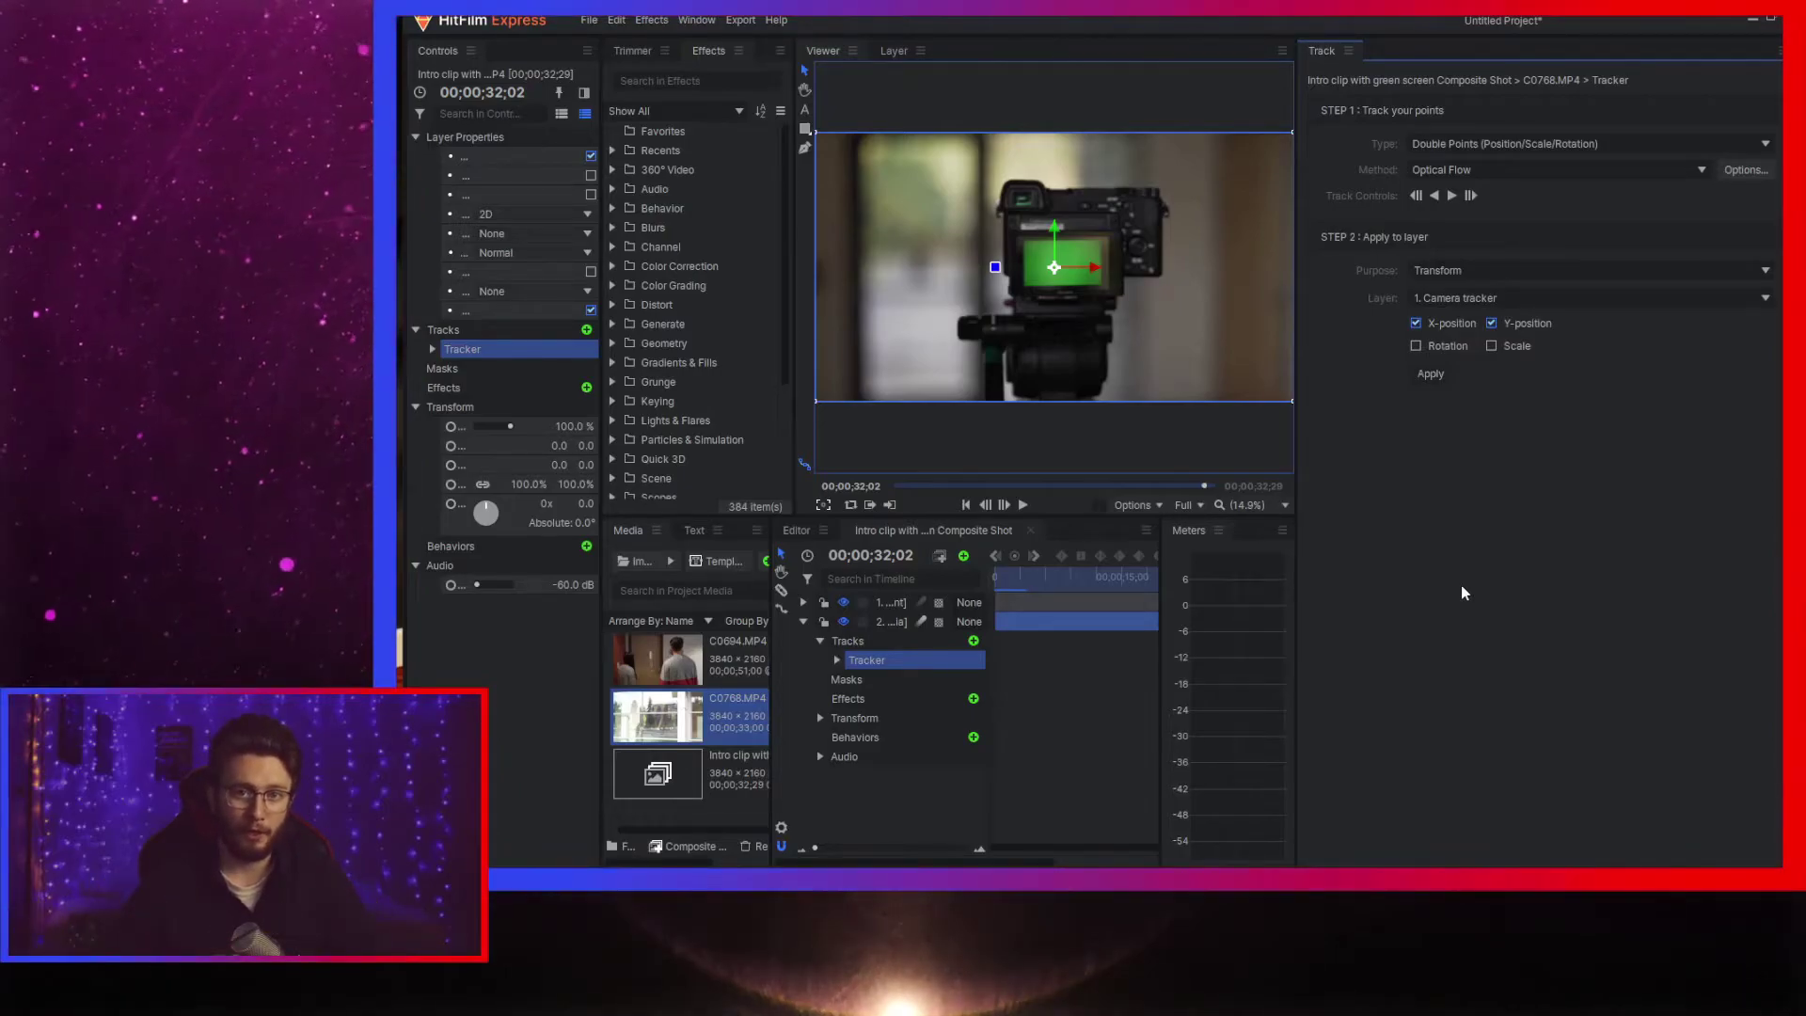
click(1415, 347)
click(1490, 347)
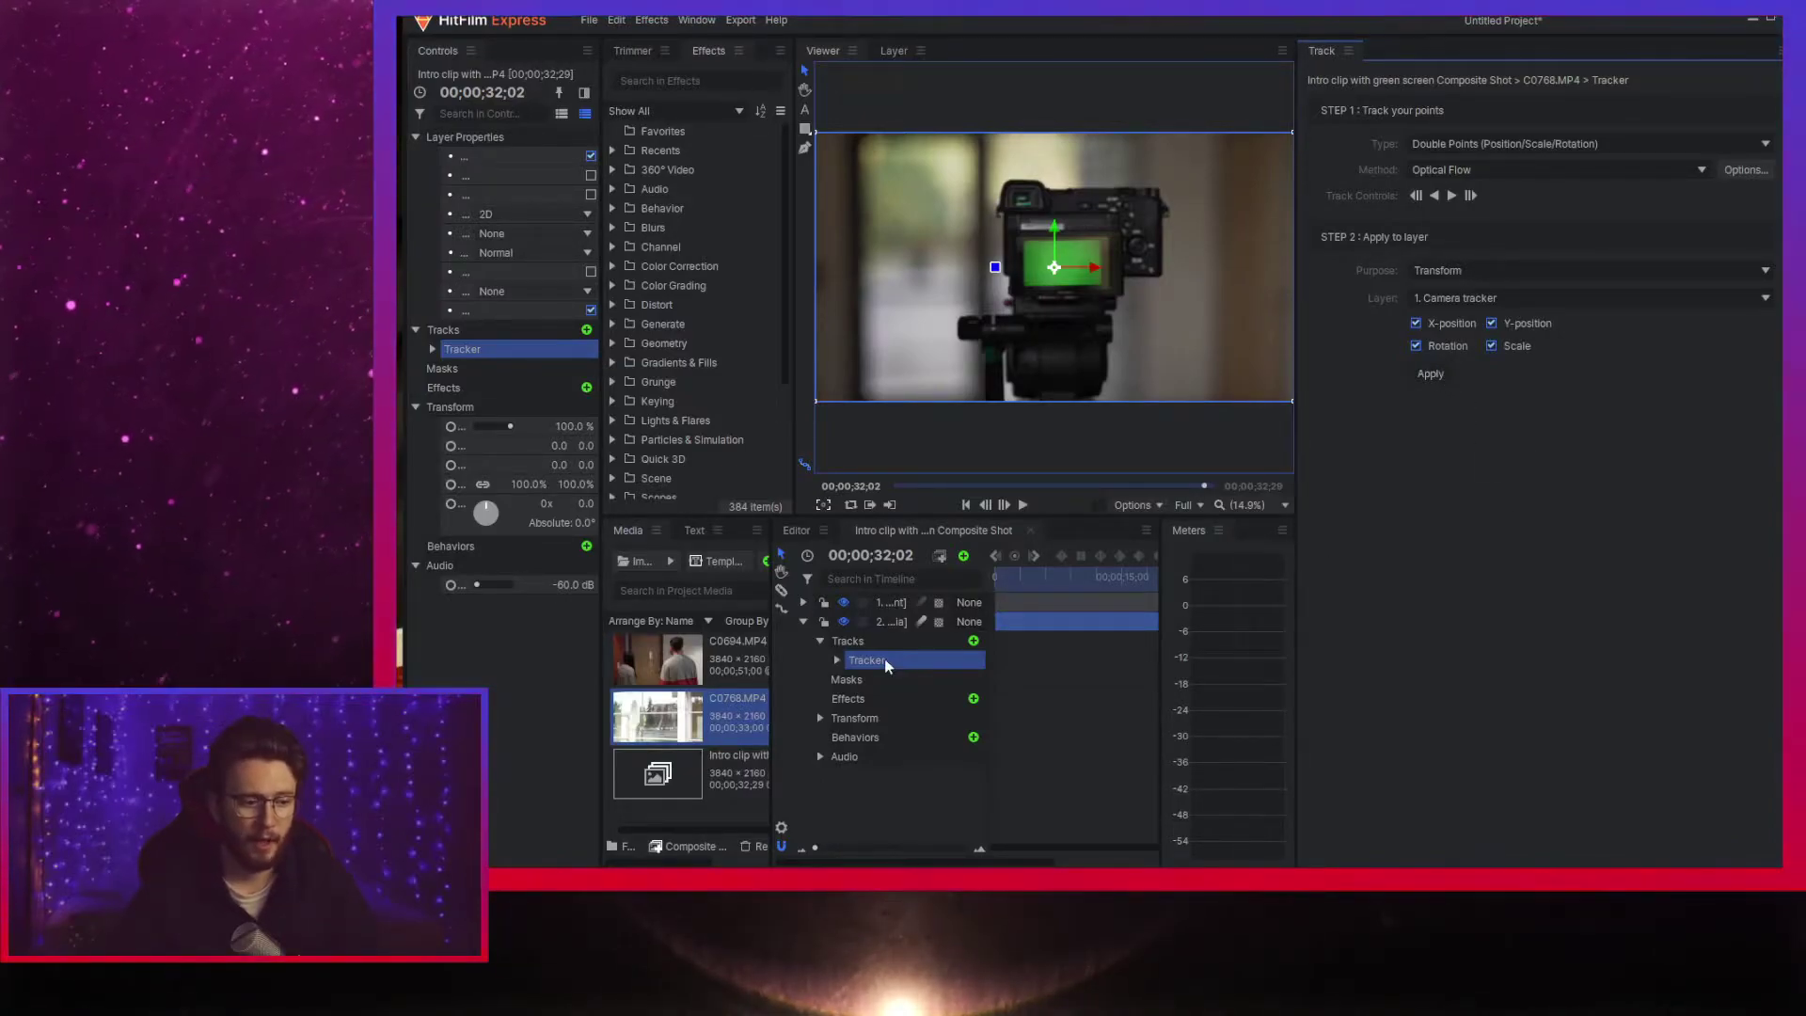
- Close the Track panel and add the C0694.MP4 clip to the composite shot beneath the existing layers
click(1350, 51)
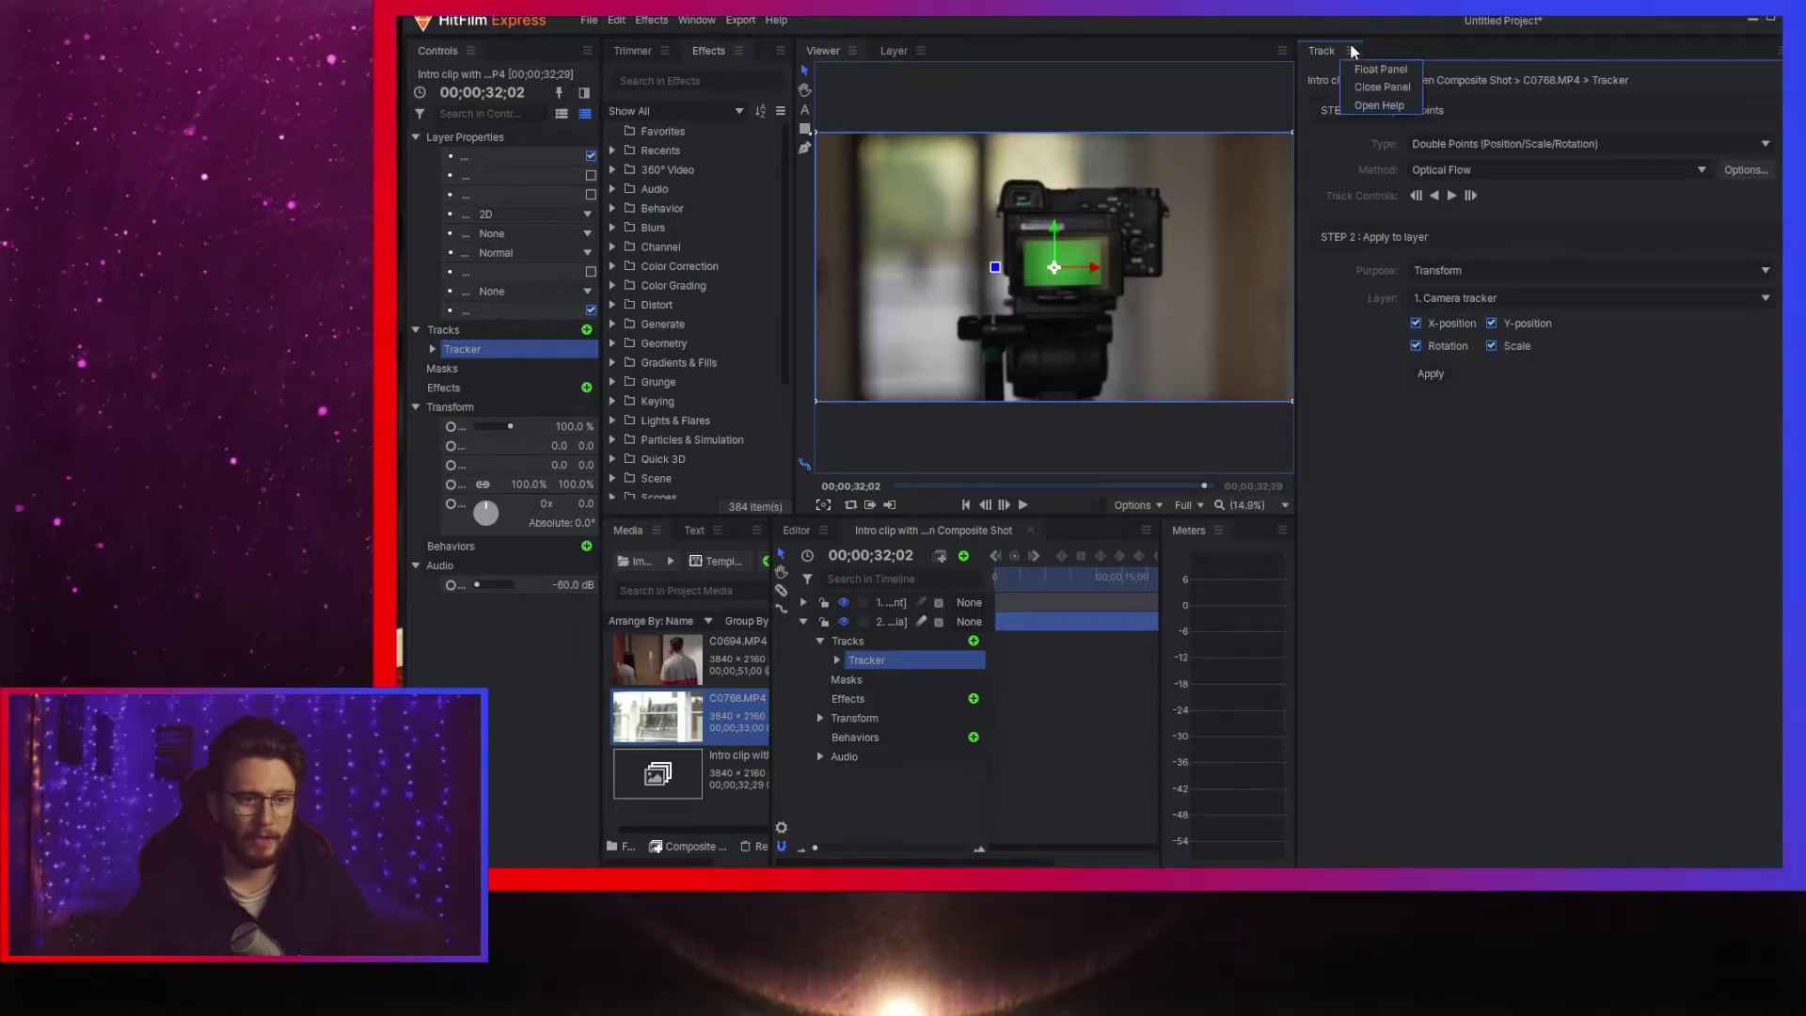
click(1383, 87)
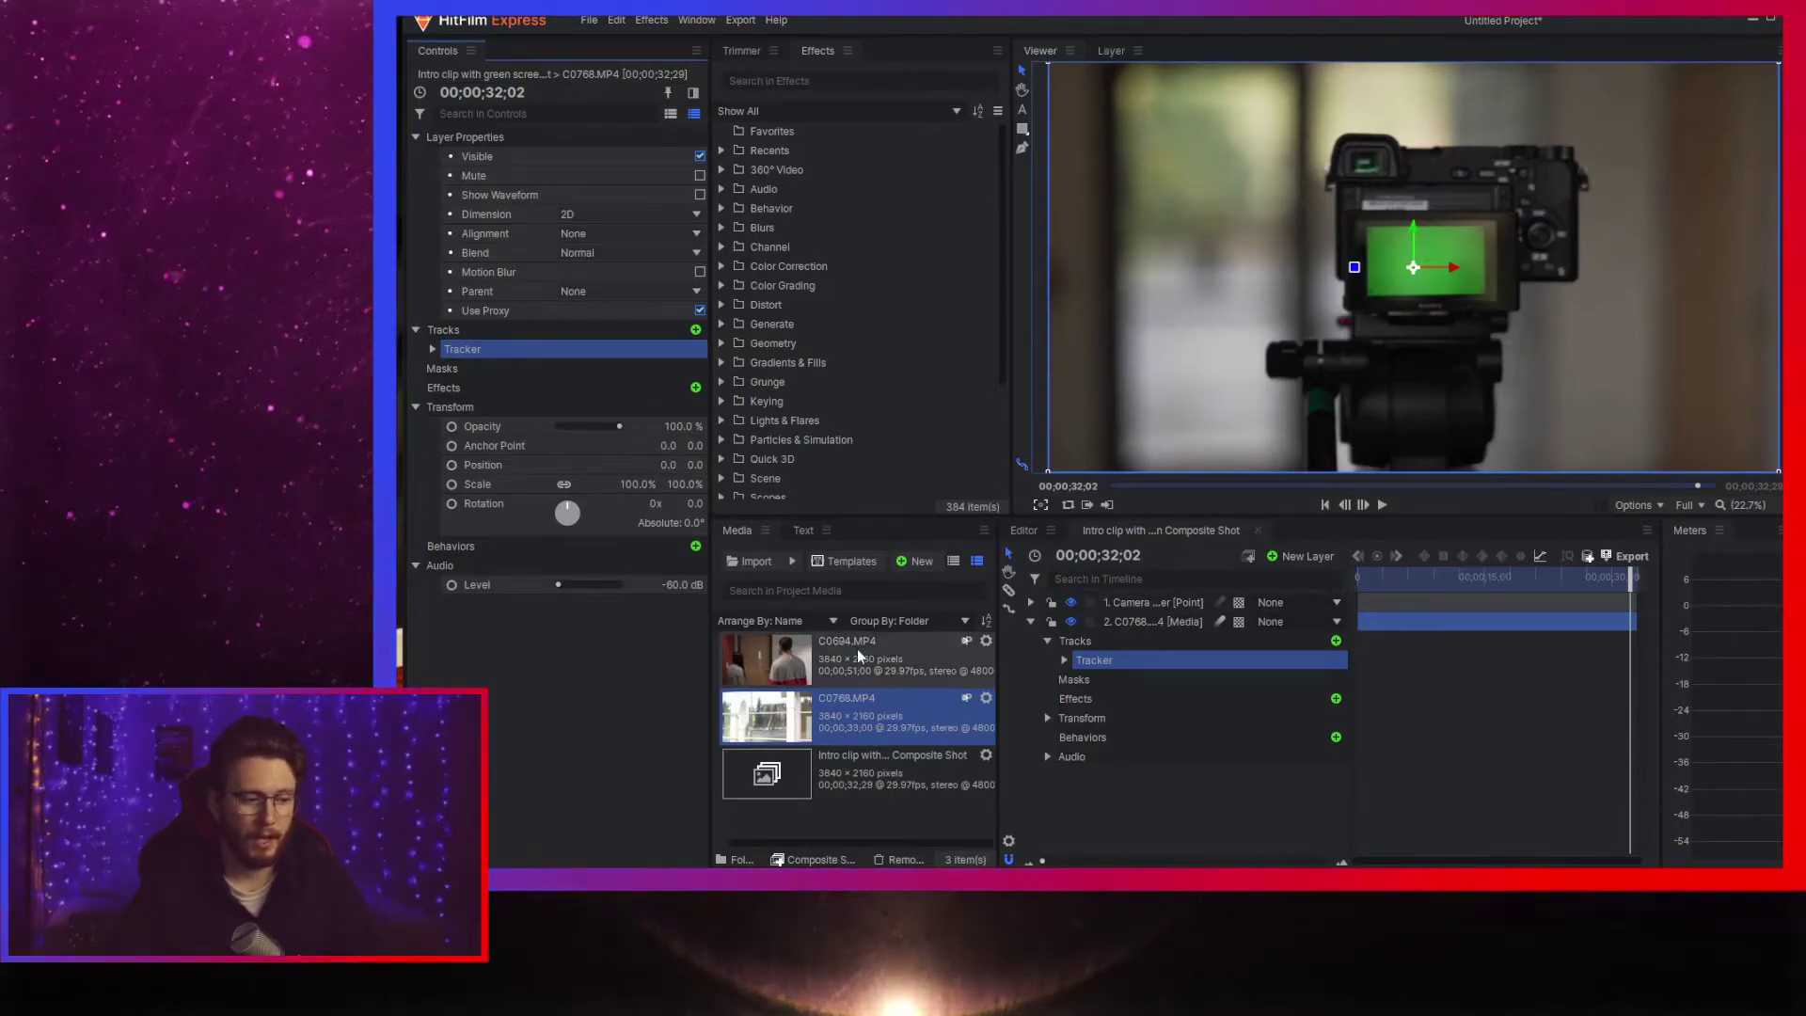
drag(835, 661, 1097, 782)
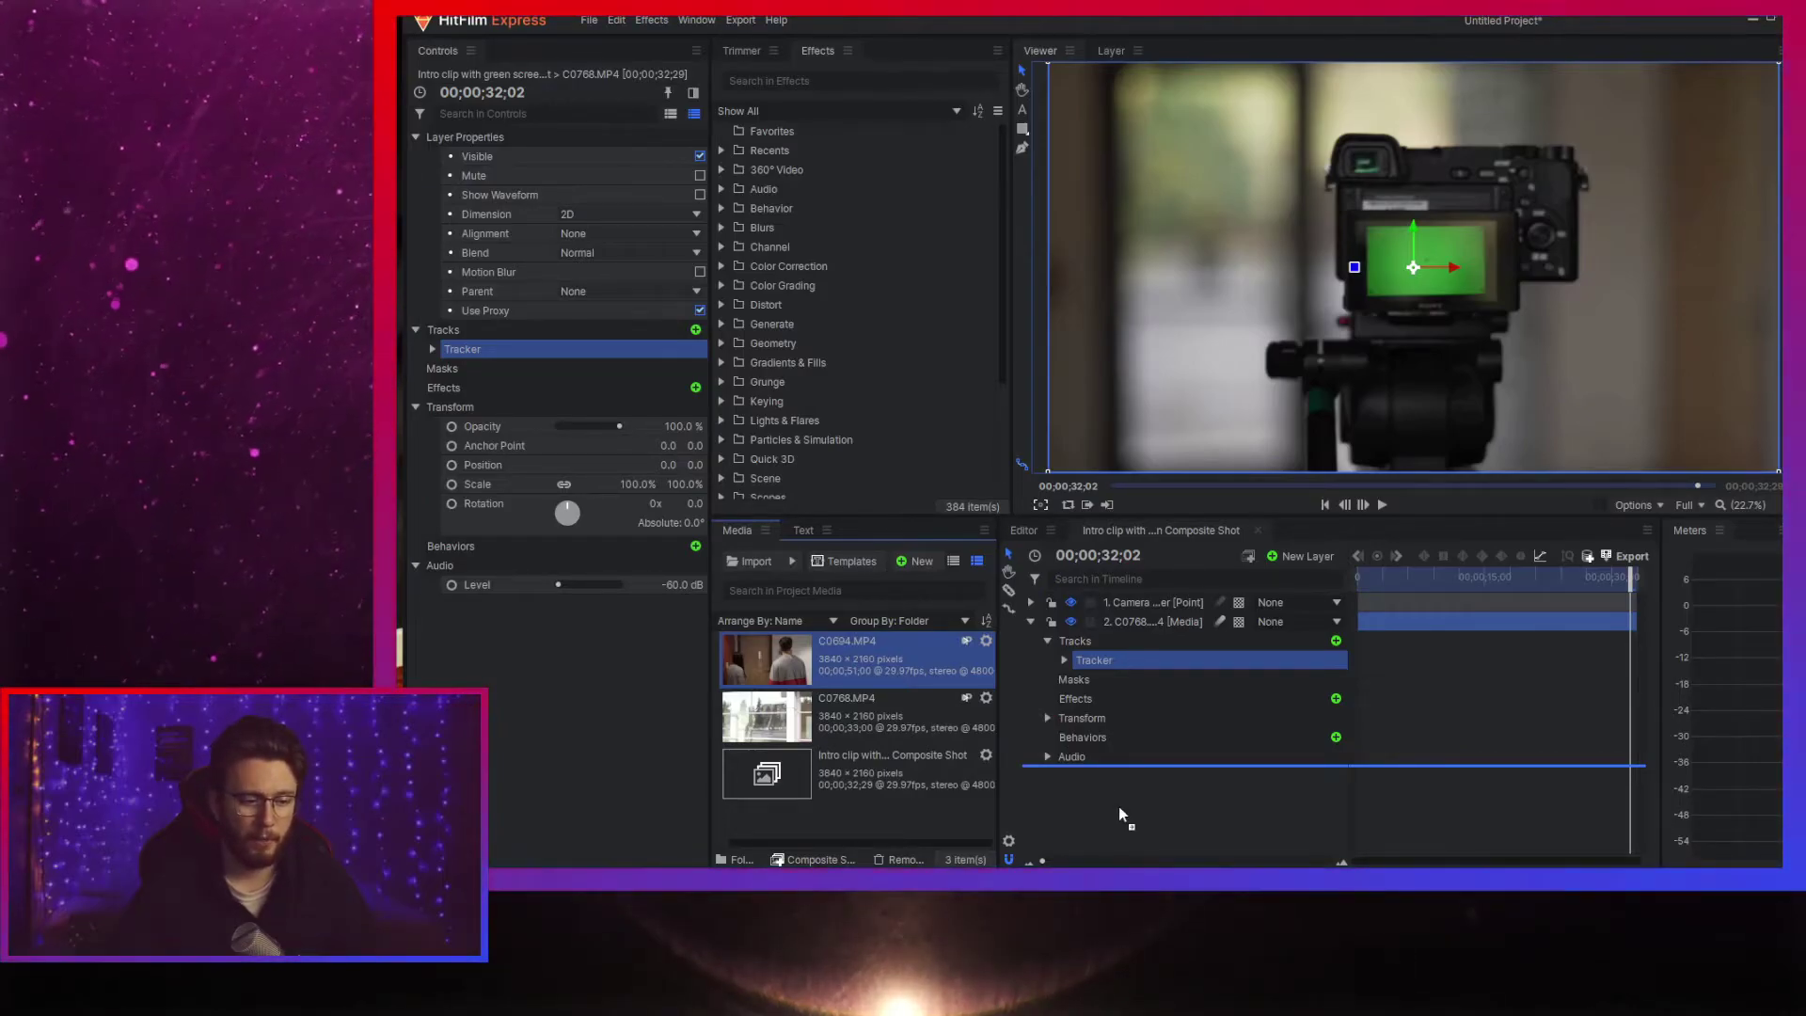
drag(1119, 805, 1119, 805)
scroll(1262, 459, down, 3)
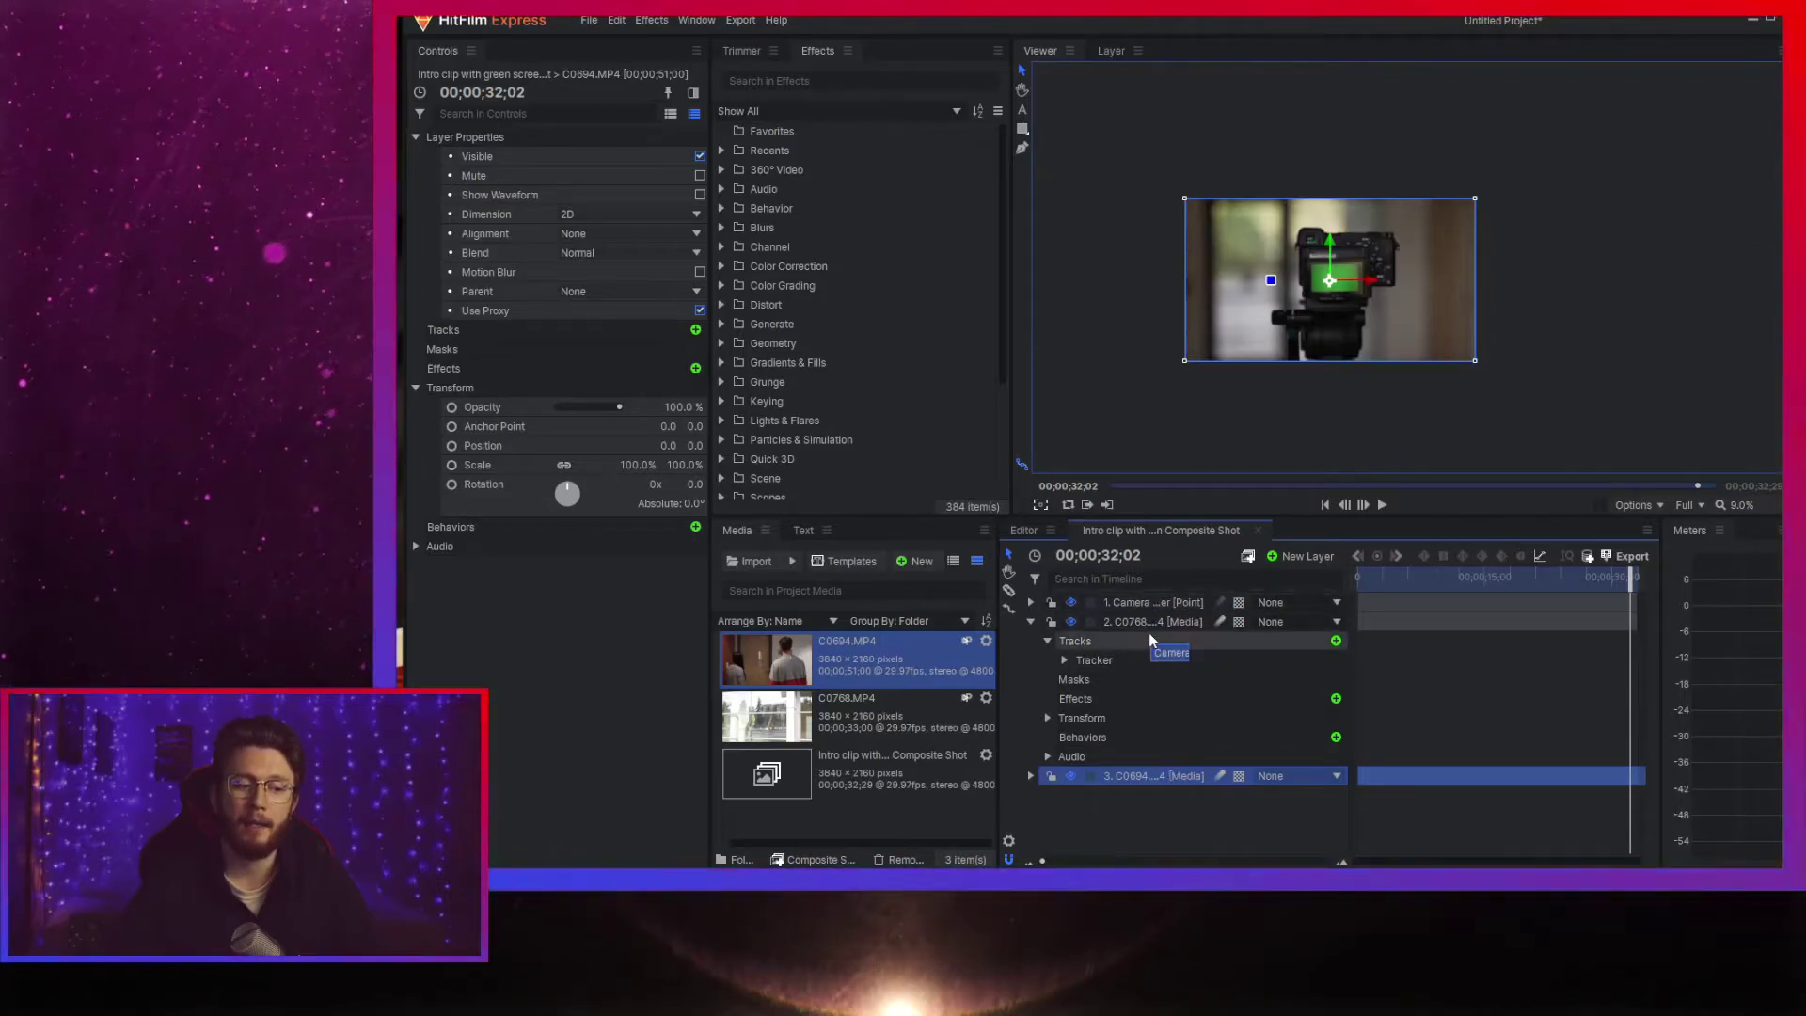
- Move the C0694.MP4 layer between the Camera tracker point and the C0768.MP4 layer
drag(1176, 771, 1160, 636)
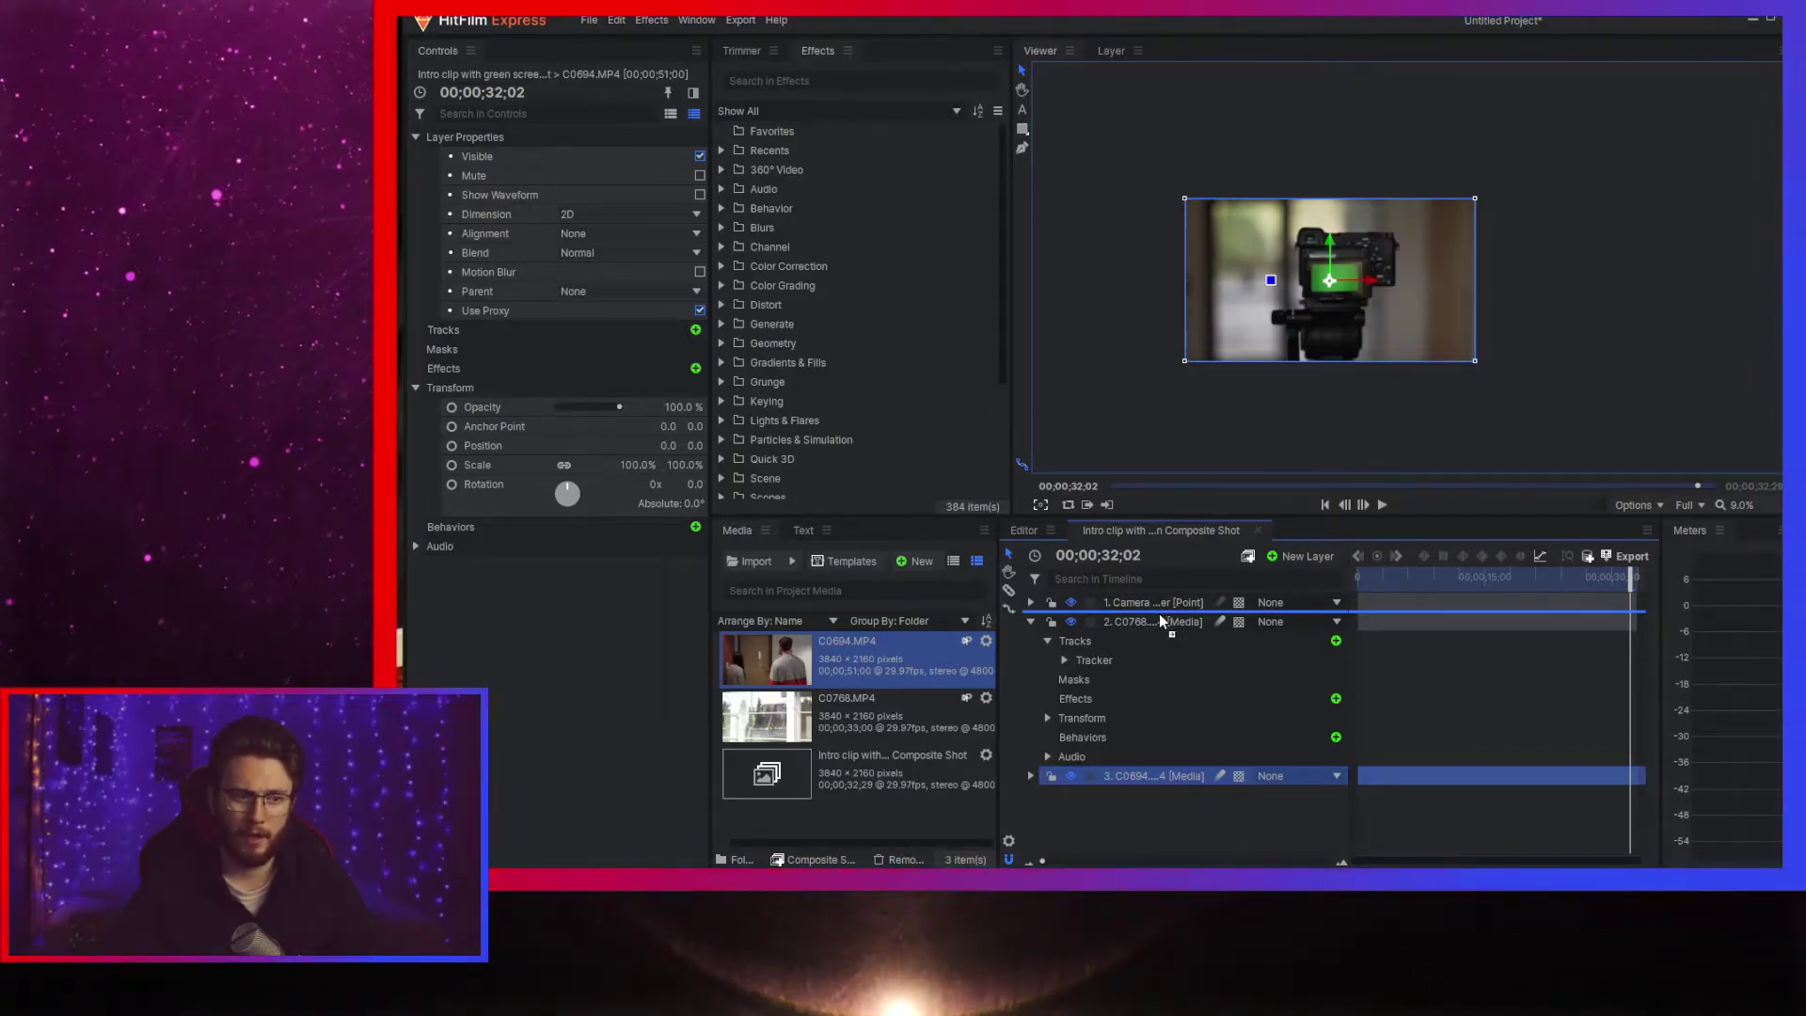
drag(1160, 616, 1160, 617)
scroll(1315, 265, up, 2)
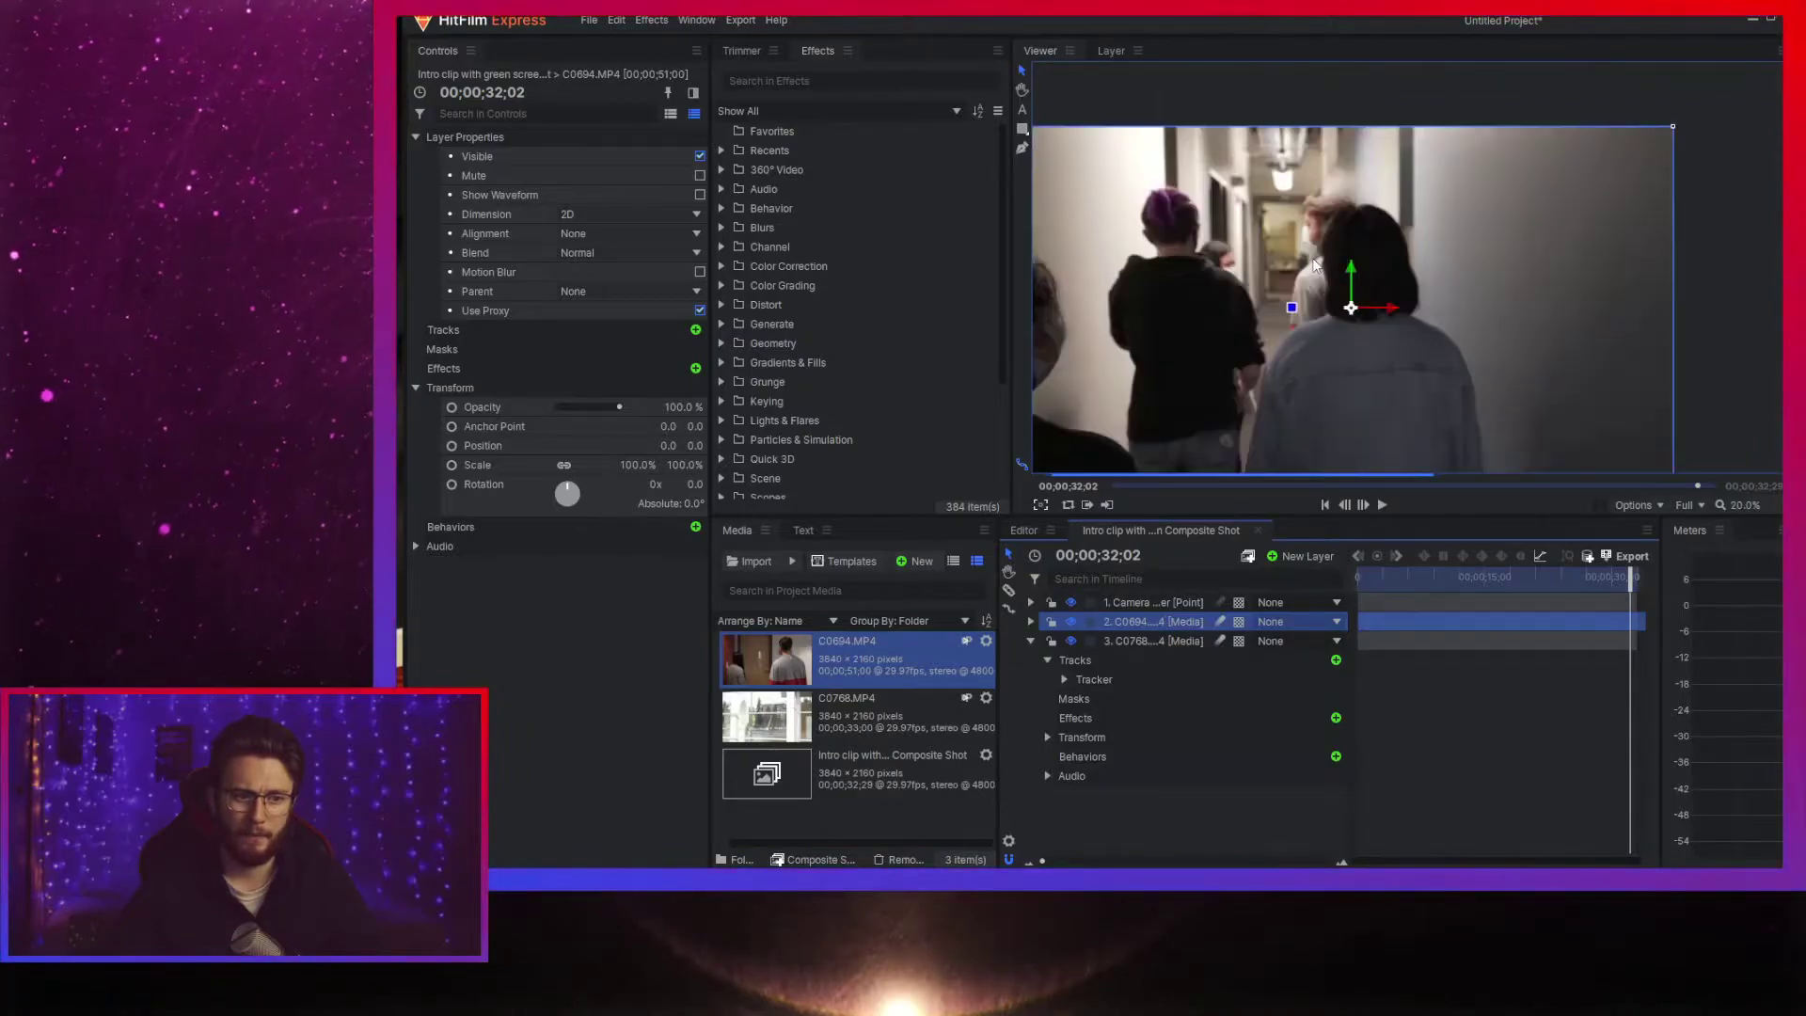
scroll(1375, 230, down, 2)
scroll(1375, 269, up, 2)
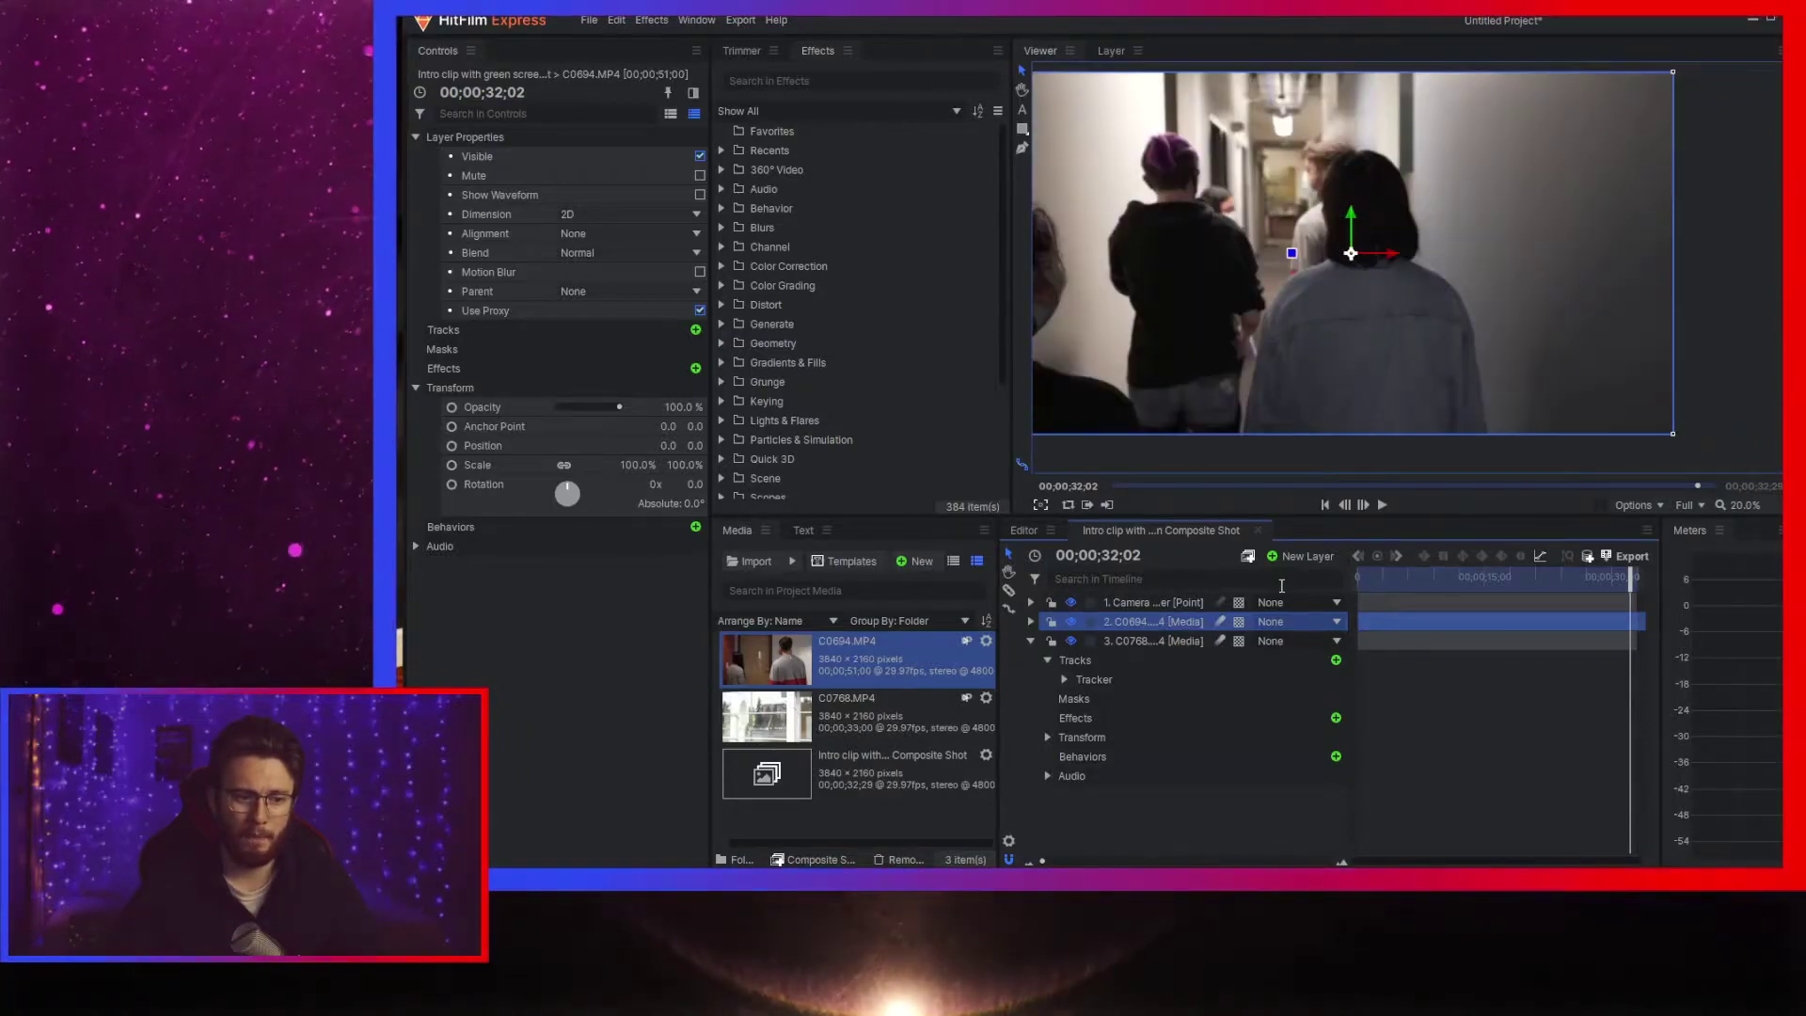
- Scale the C0694.MP4 layer to 22% and position it at 250, 200 over the camera's green screen at 00;00;23;14
drag(1630, 576, 1476, 585)
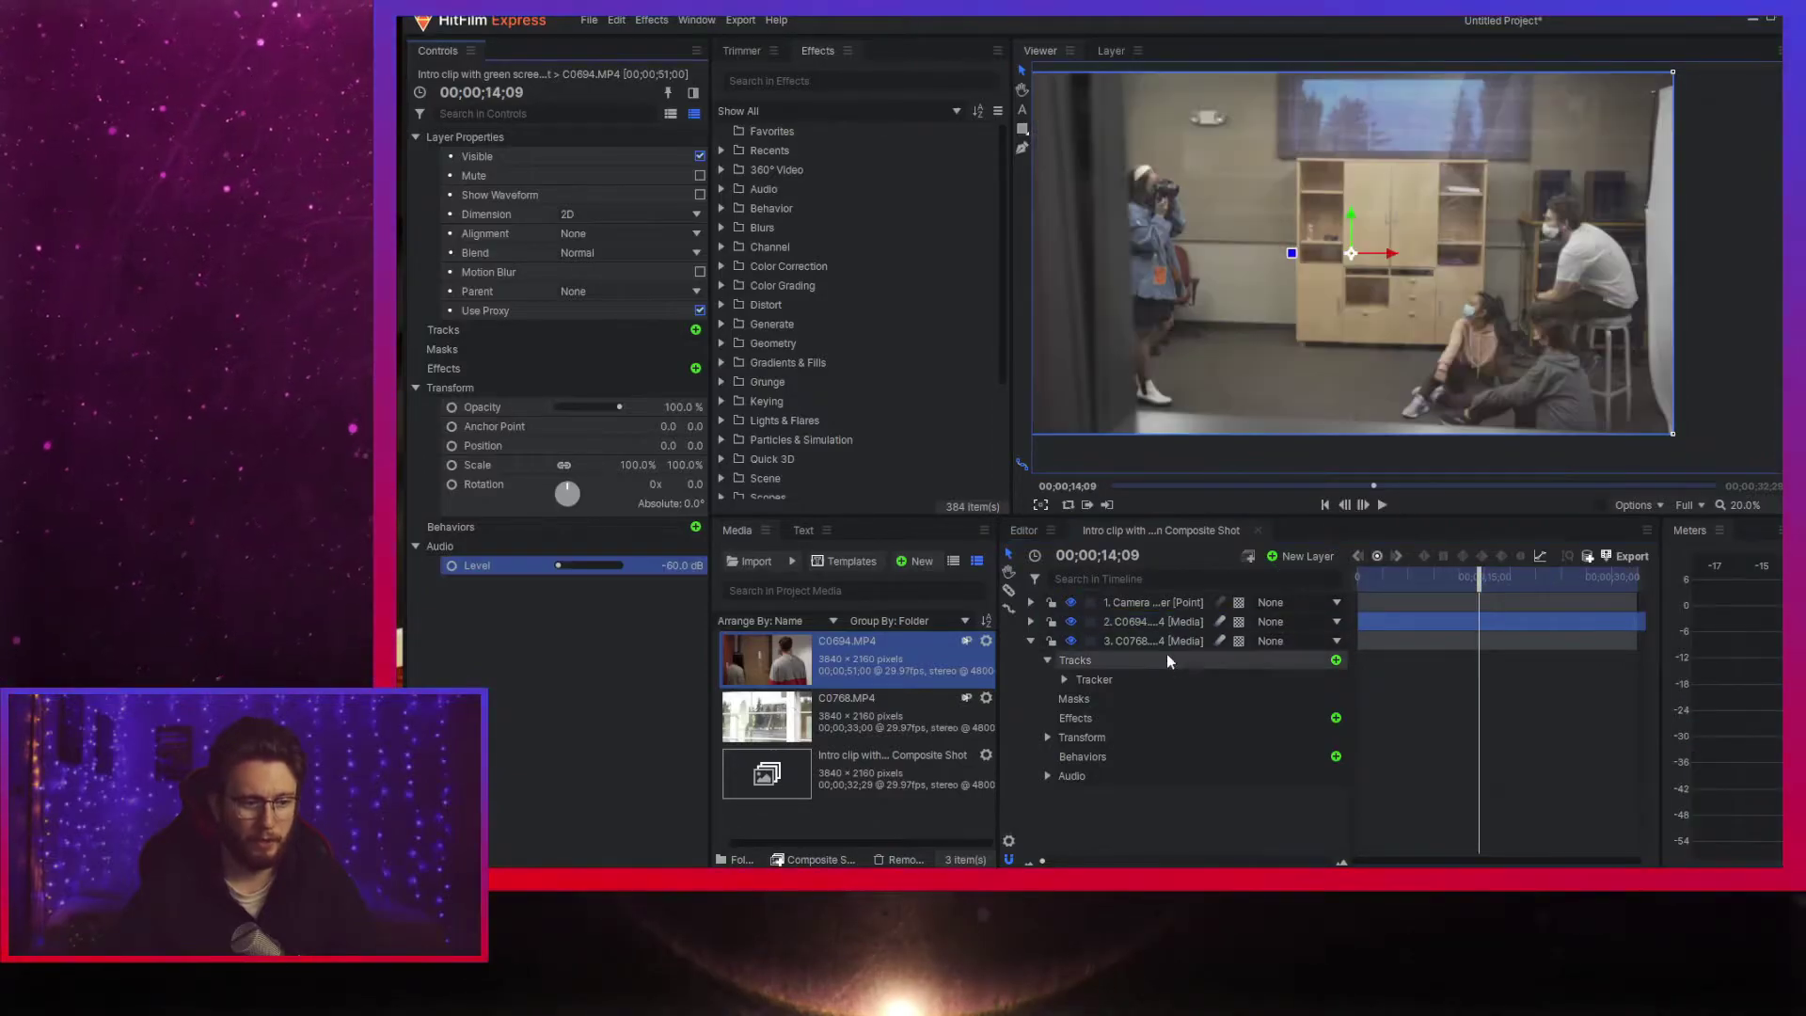
click(1159, 623)
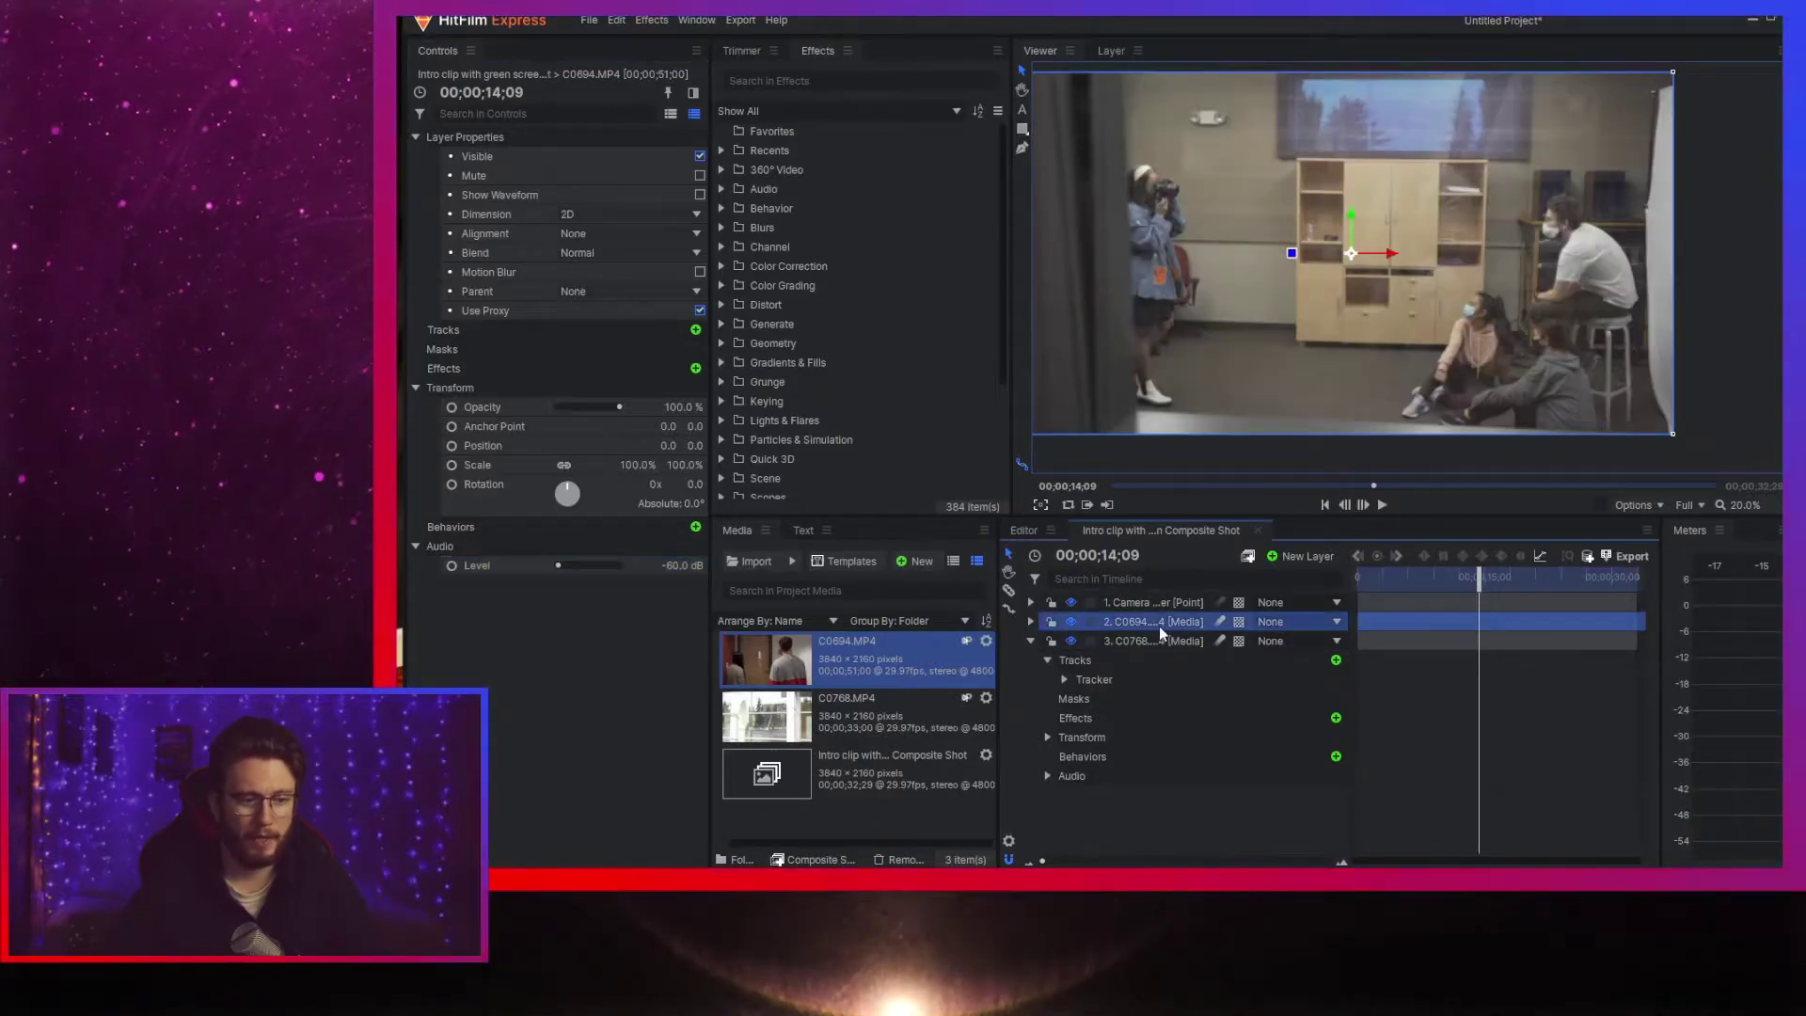
scroll(1359, 282, down, 2)
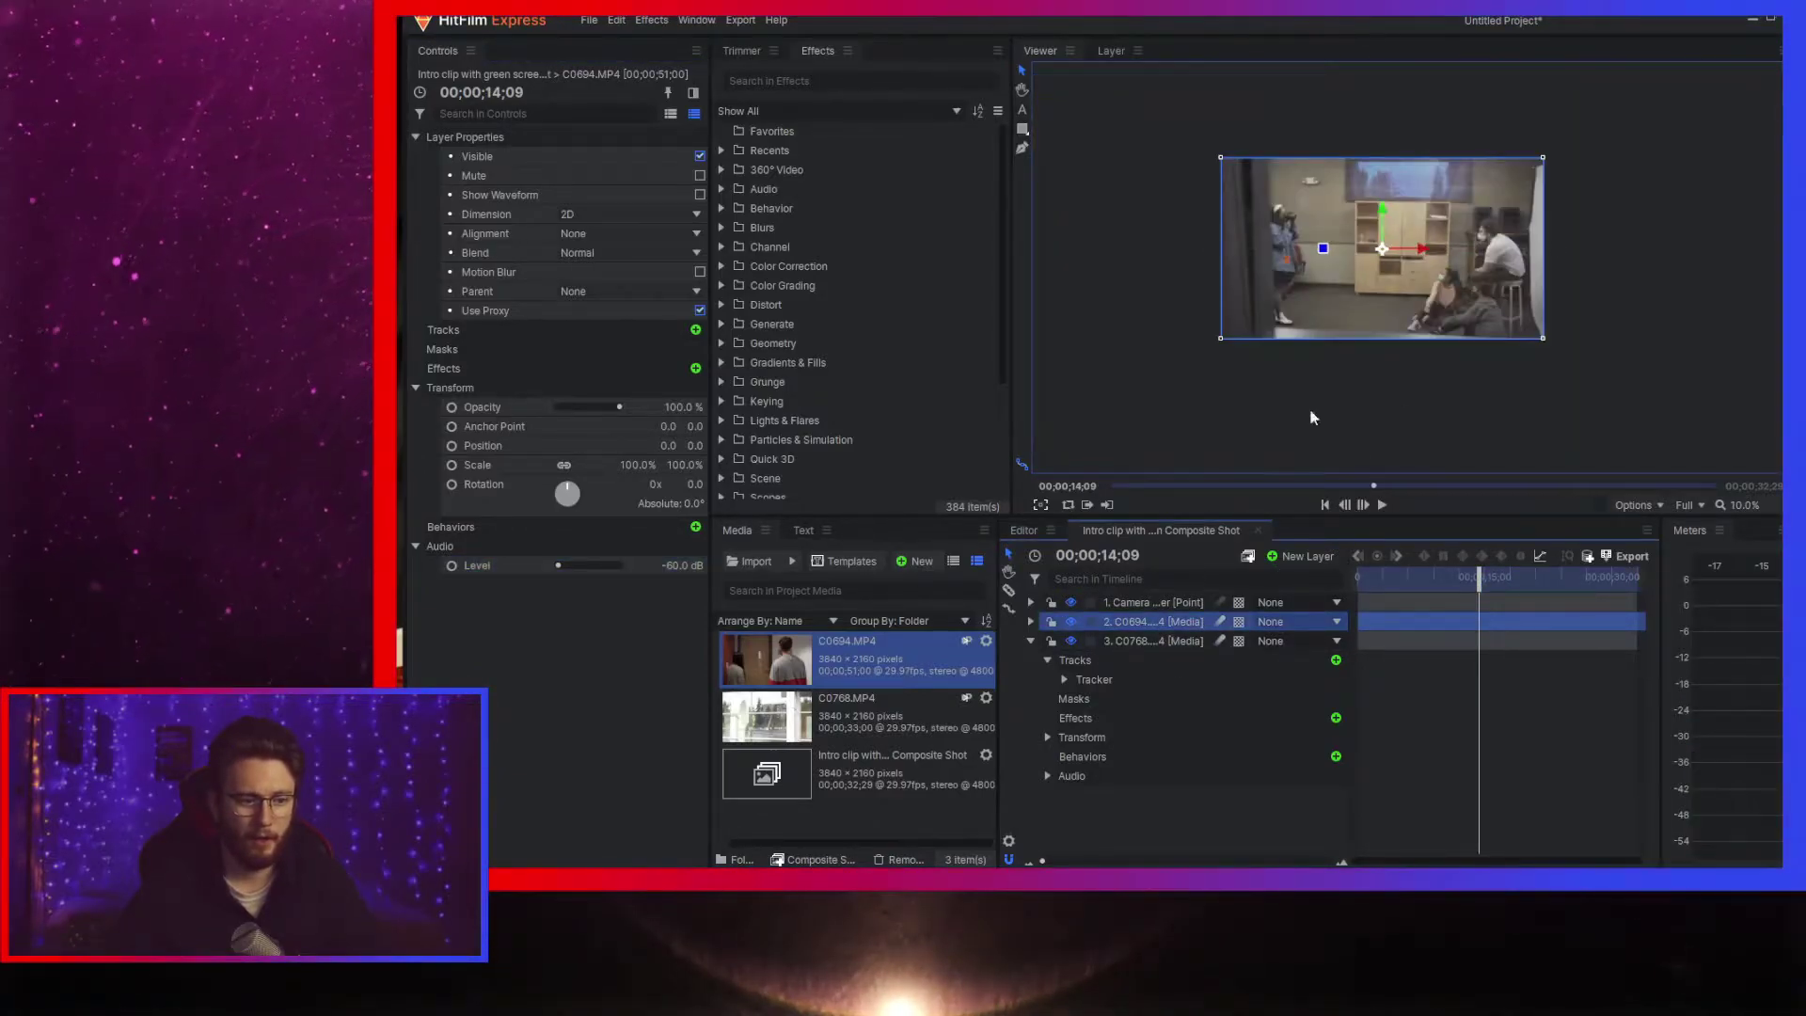
scroll(1363, 248, up, 2)
drag(637, 465, 564, 464)
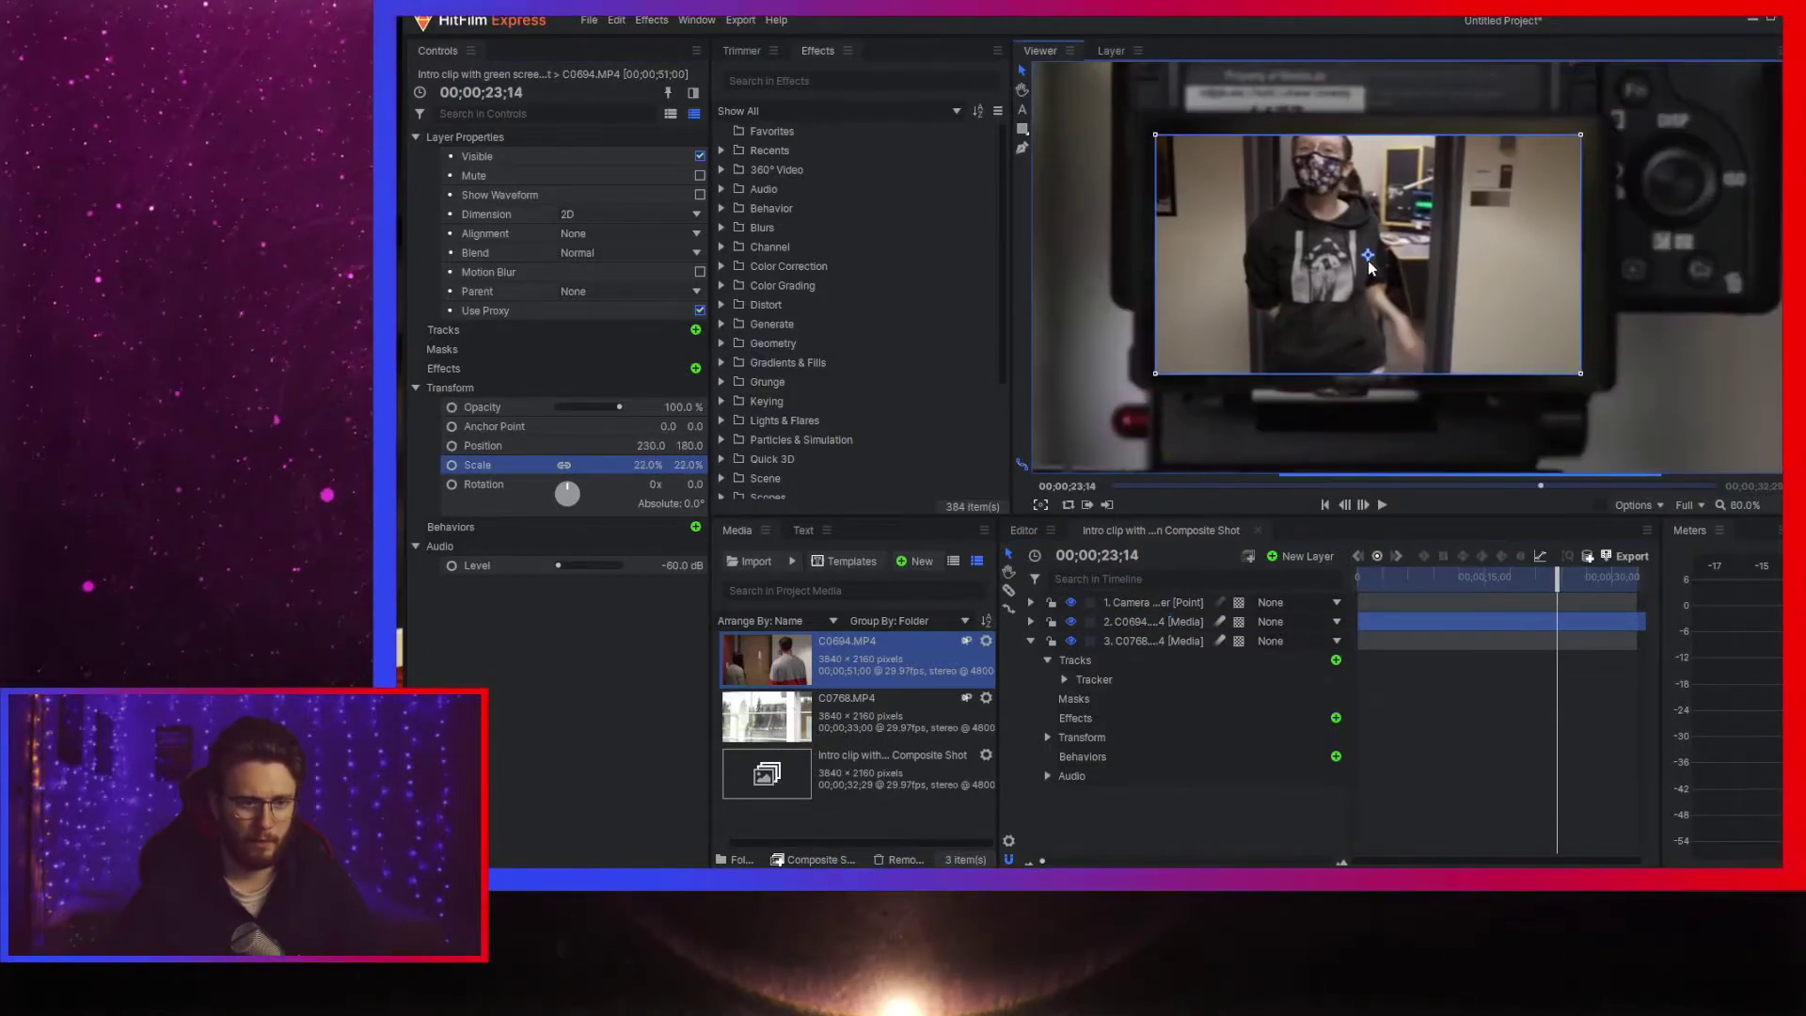
drag(1369, 268, 1380, 258)
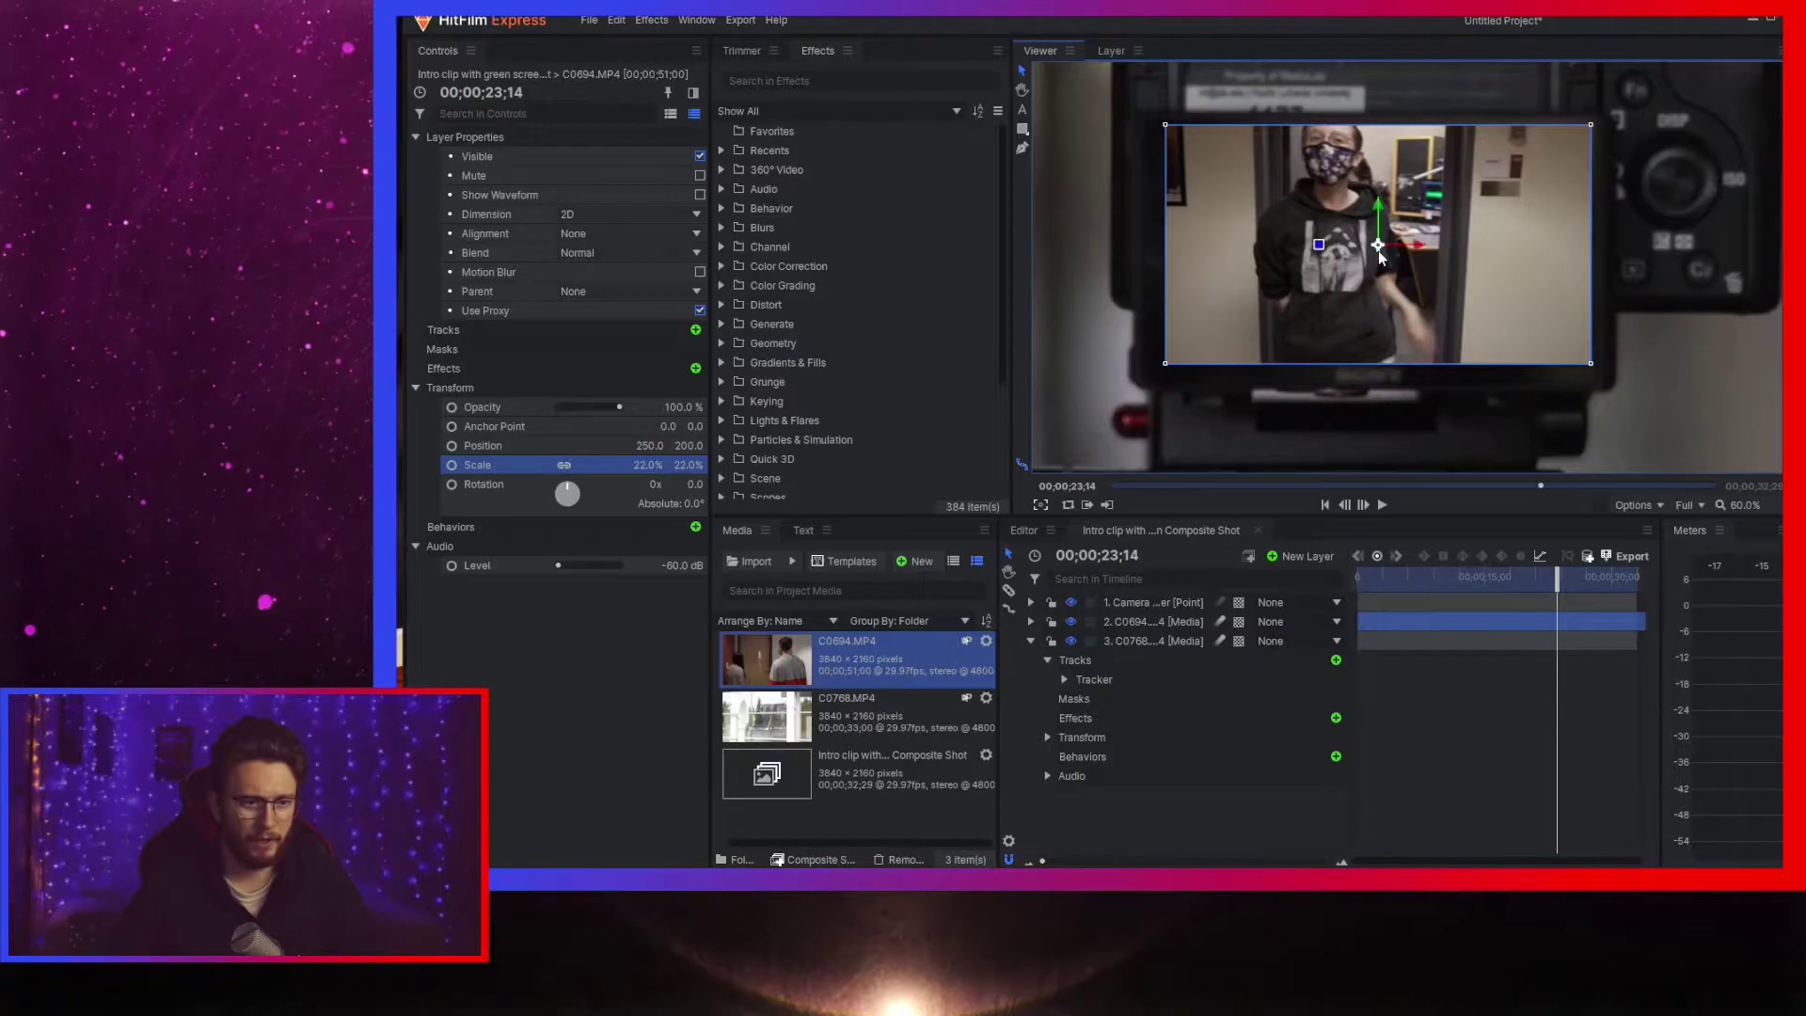
- Scale the C0694.MP4 layer down to 16% and rotate it to -1.5° over the camera's green screen
scroll(1383, 301, down, 4)
scroll(1386, 194, up, 2)
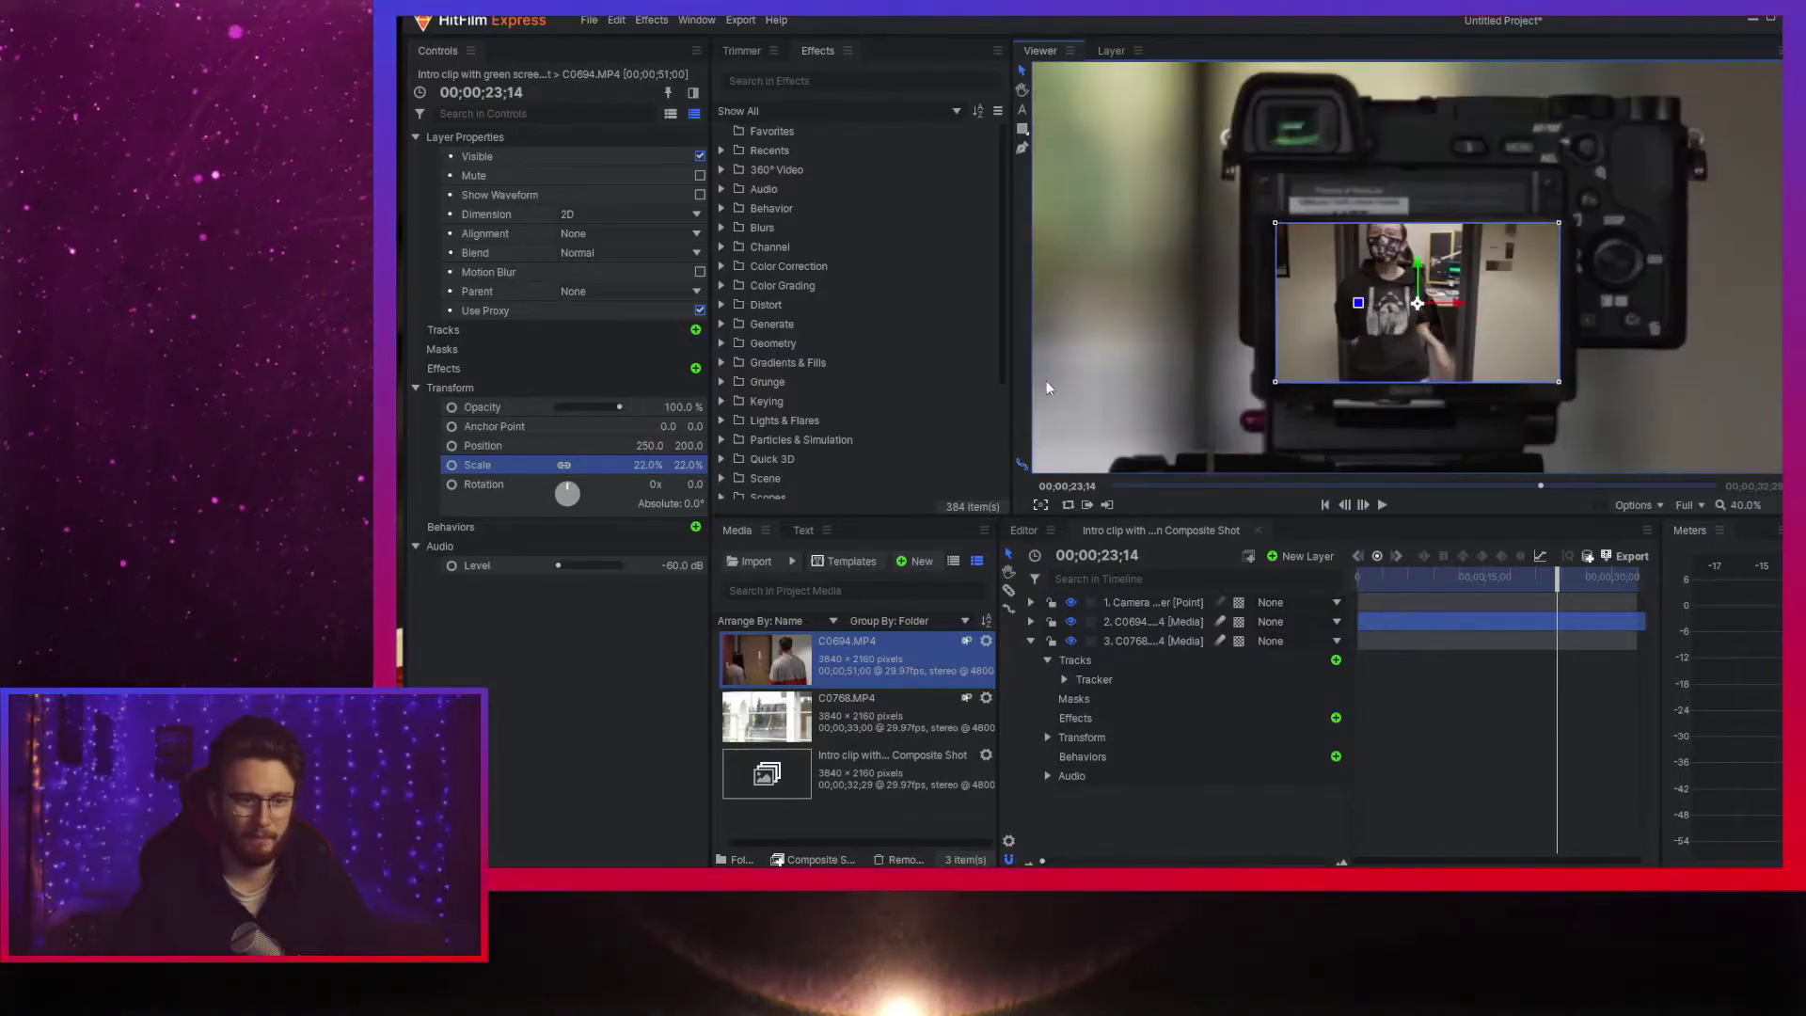
drag(648, 467, 621, 467)
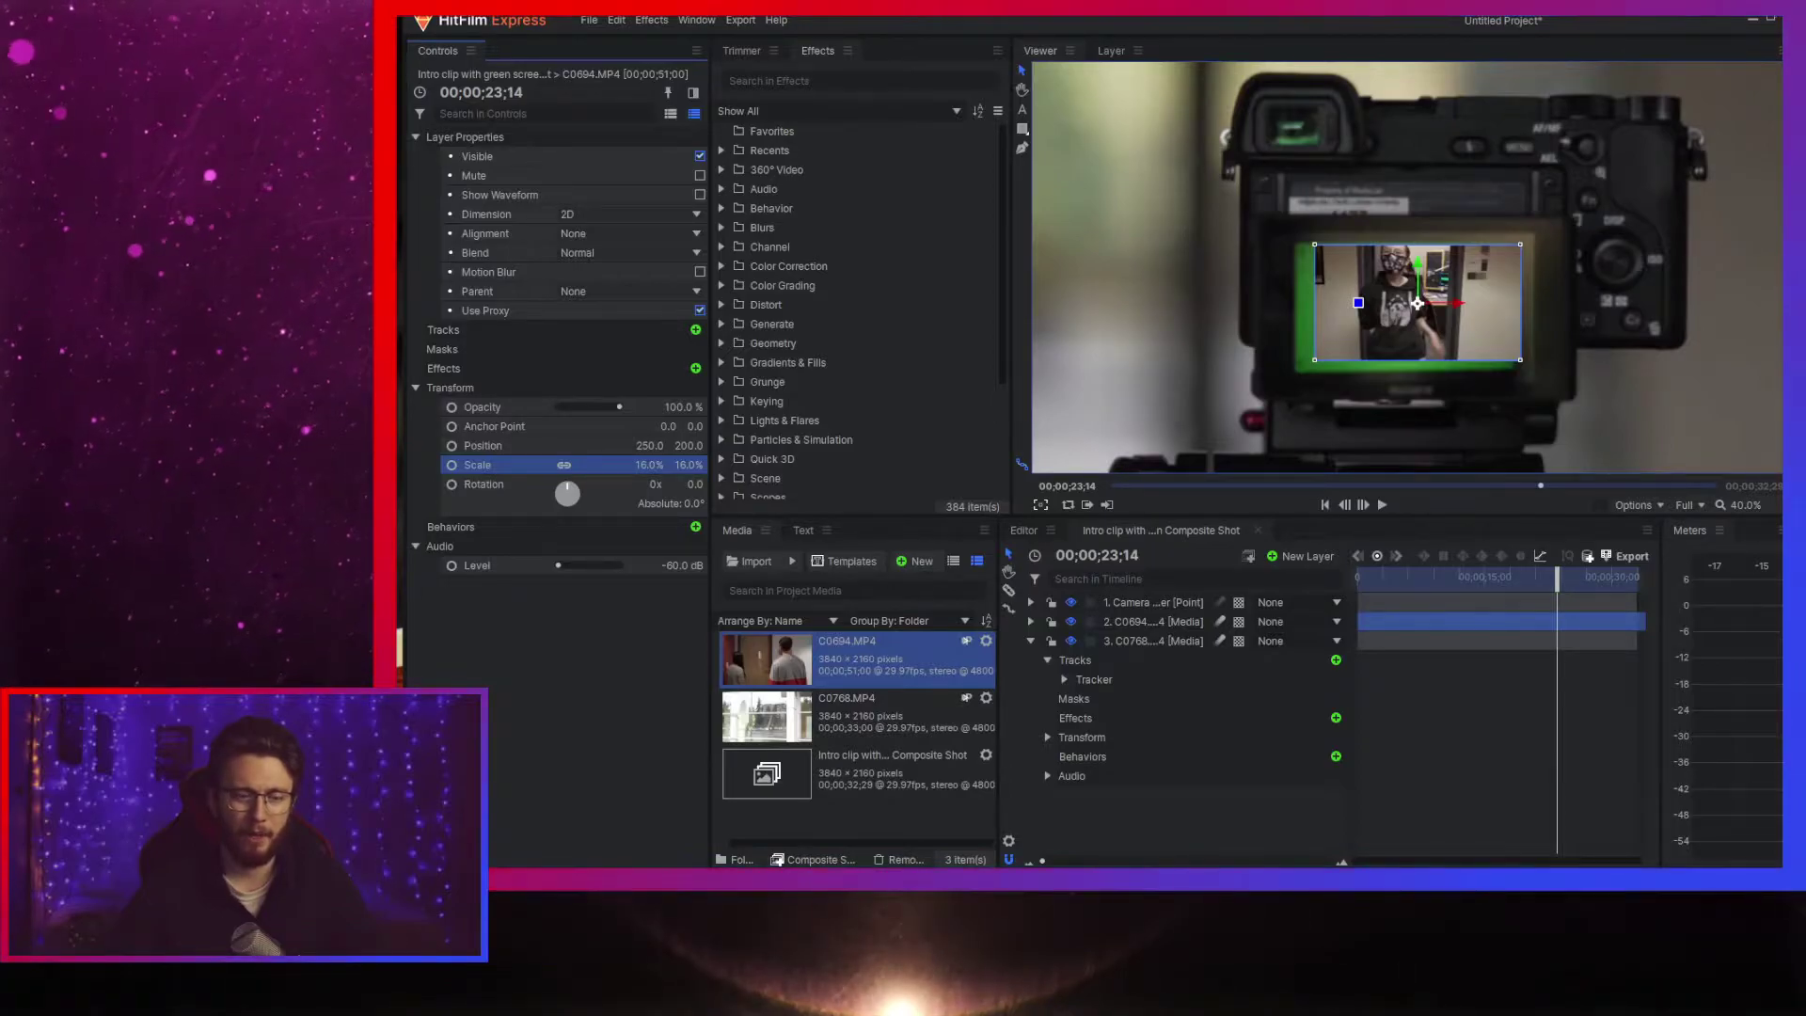
scroll(1467, 320, up, 3)
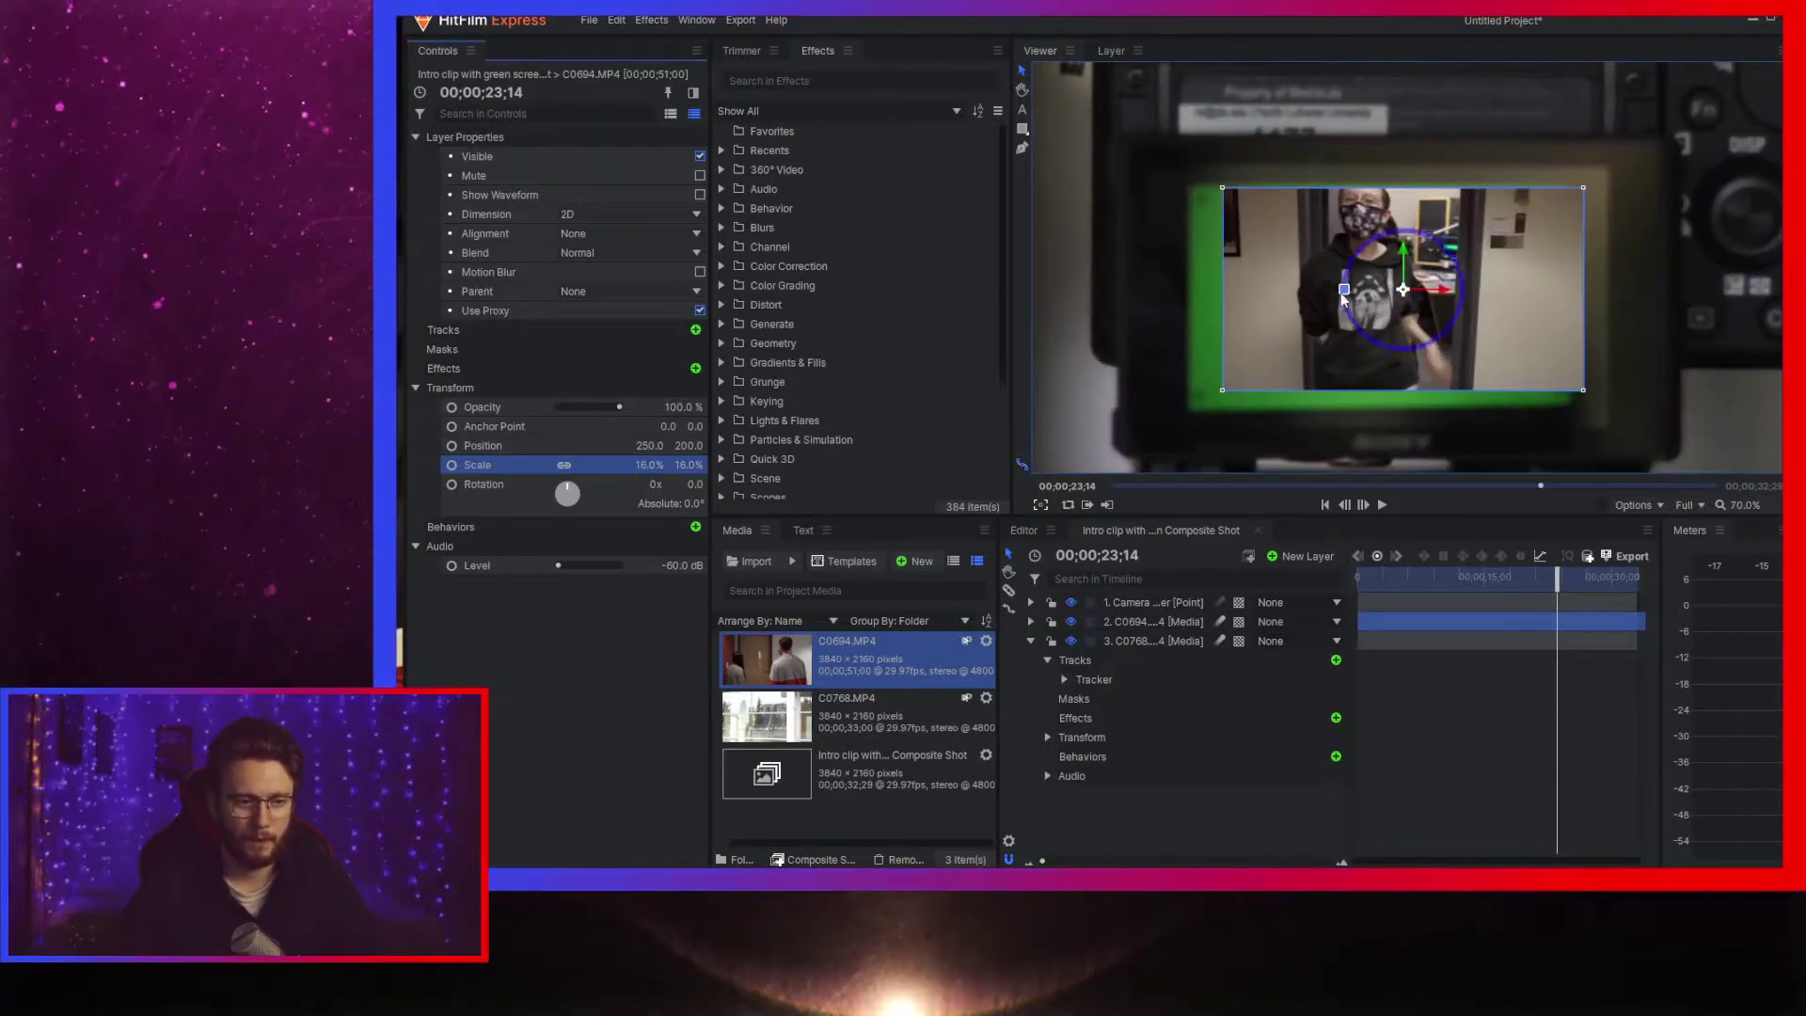
drag(1337, 291, 1340, 295)
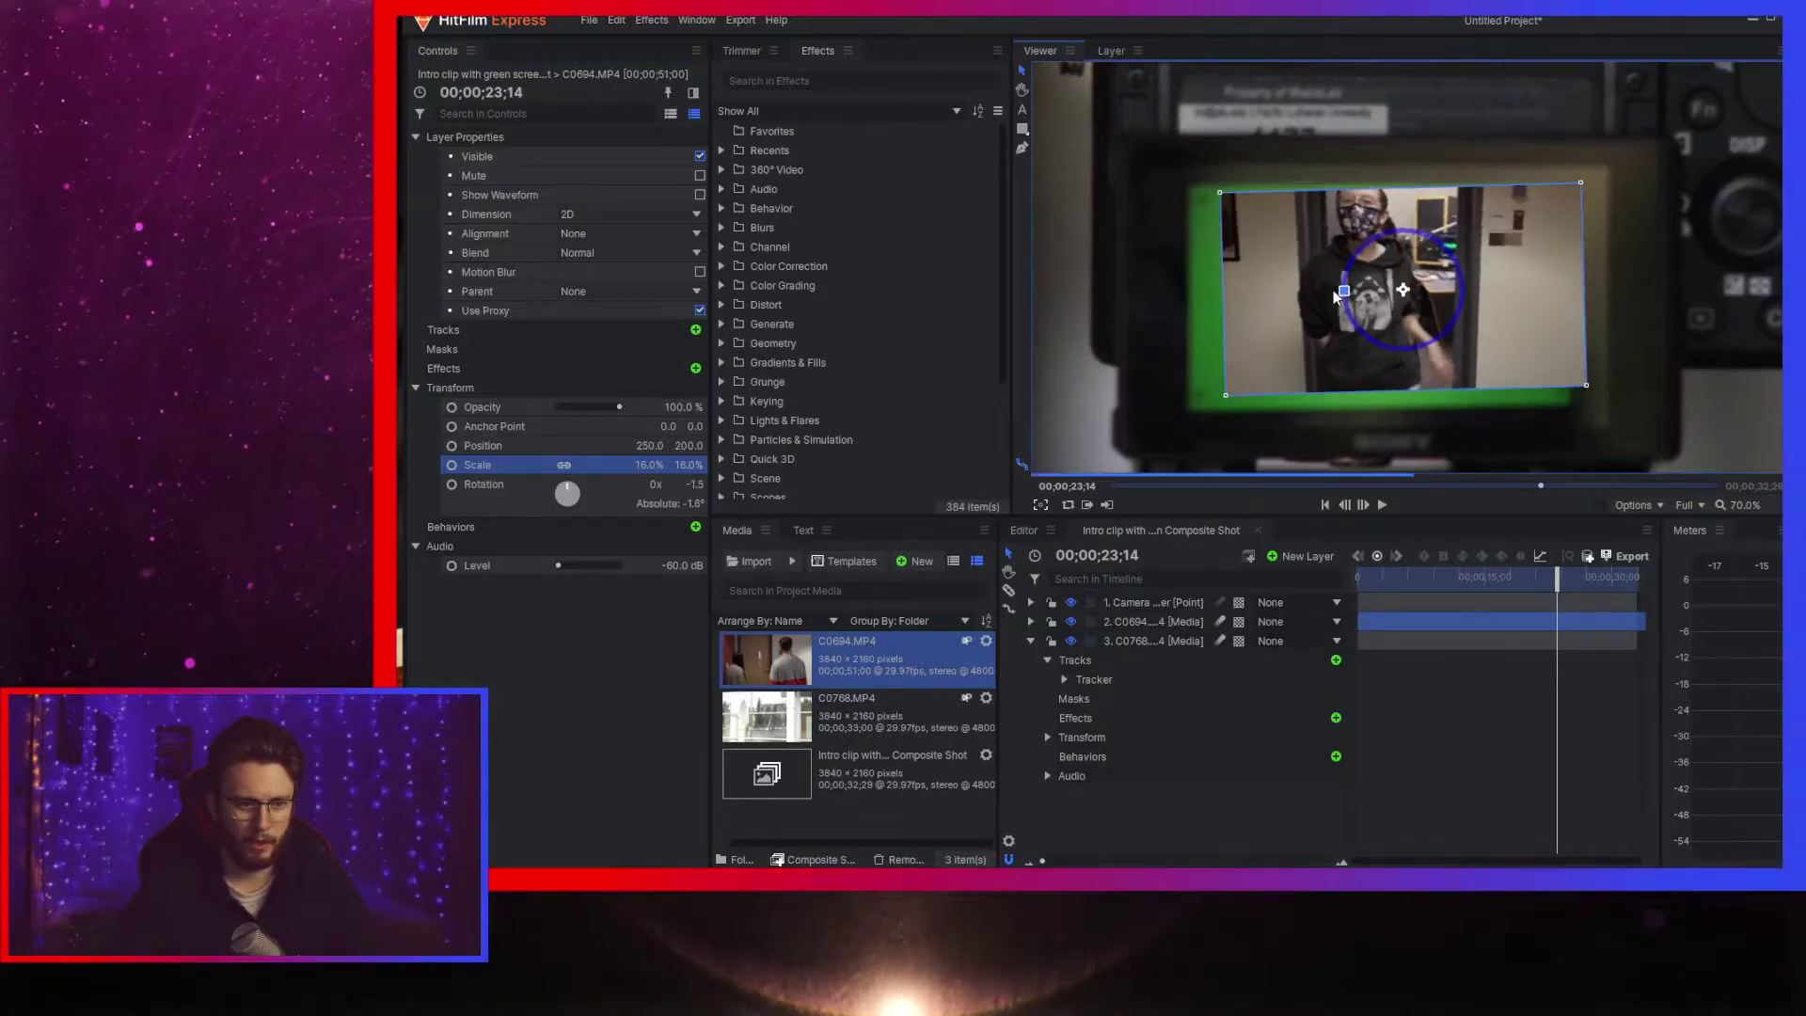
- Set the C0694.MP4 layer's scale to 14% and its rotation to -0.5° to square it with the screen
click(654, 464)
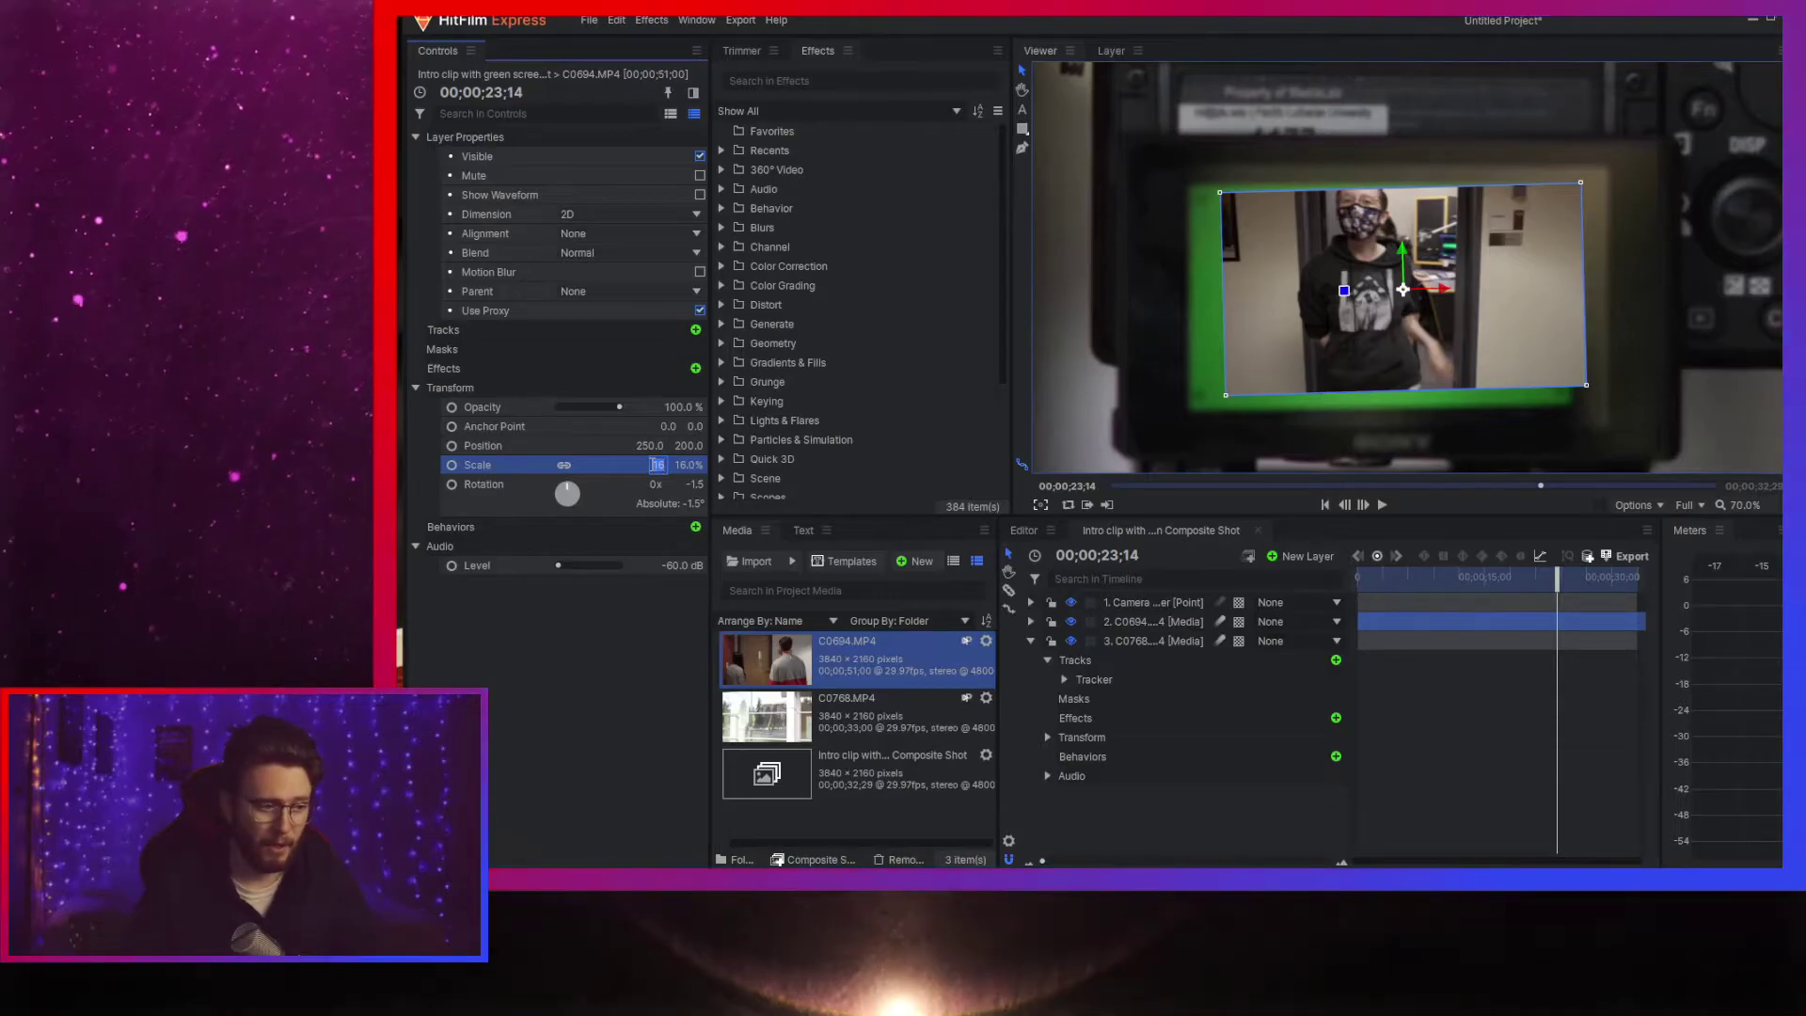
text(14)
key(Return)
click(650, 445)
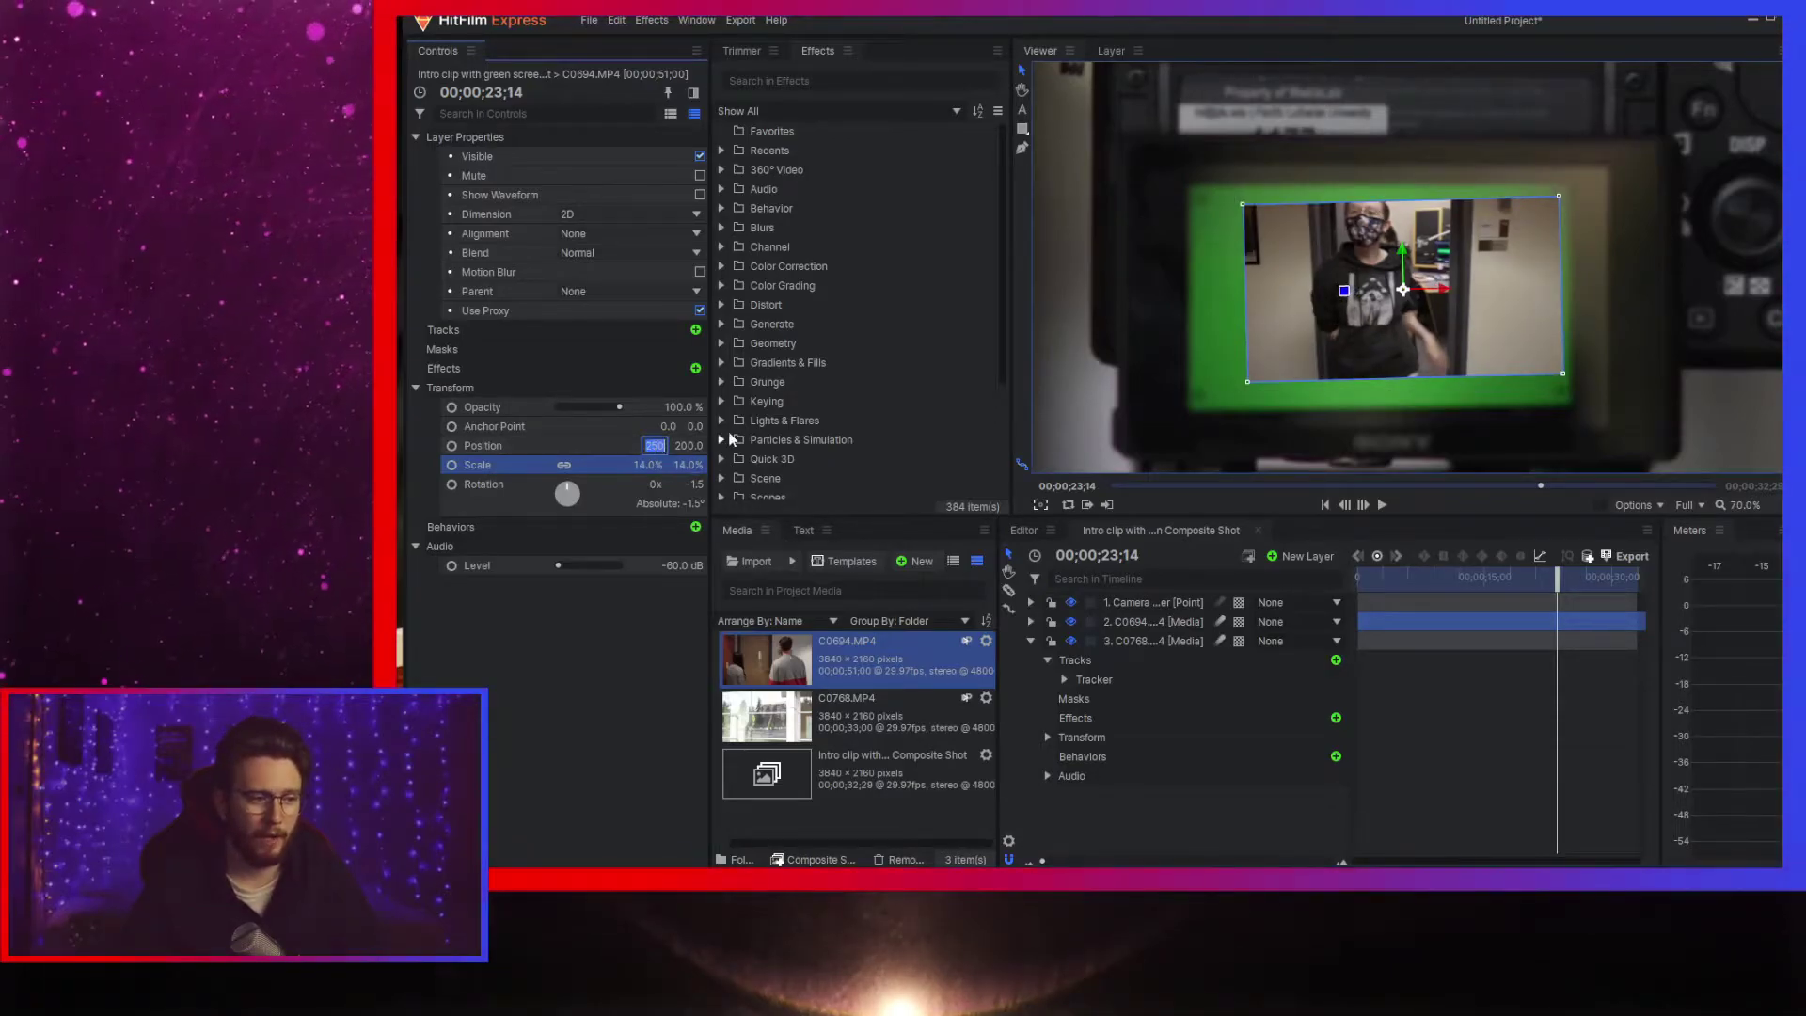
click(692, 483)
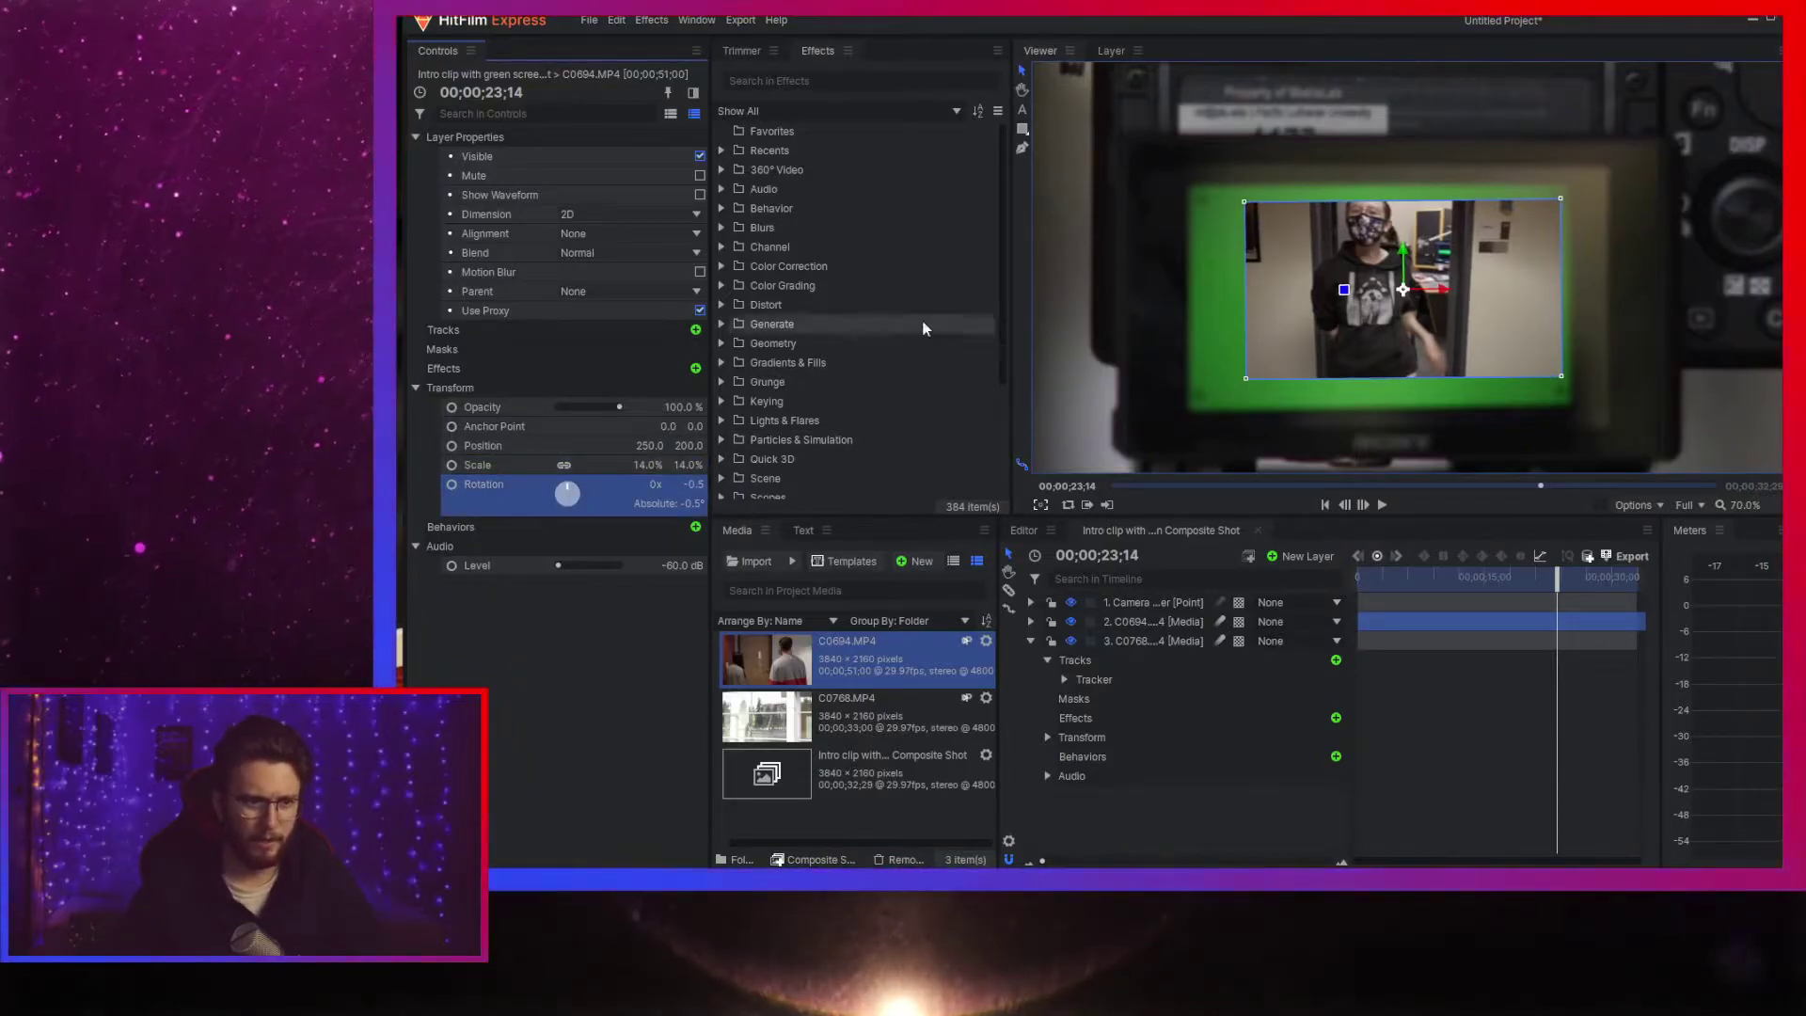
- Enlarge the C0694.MP4 layer from 17% to 19% and move it to about 228.5, 195.7 to cover the green screen
click(633, 468)
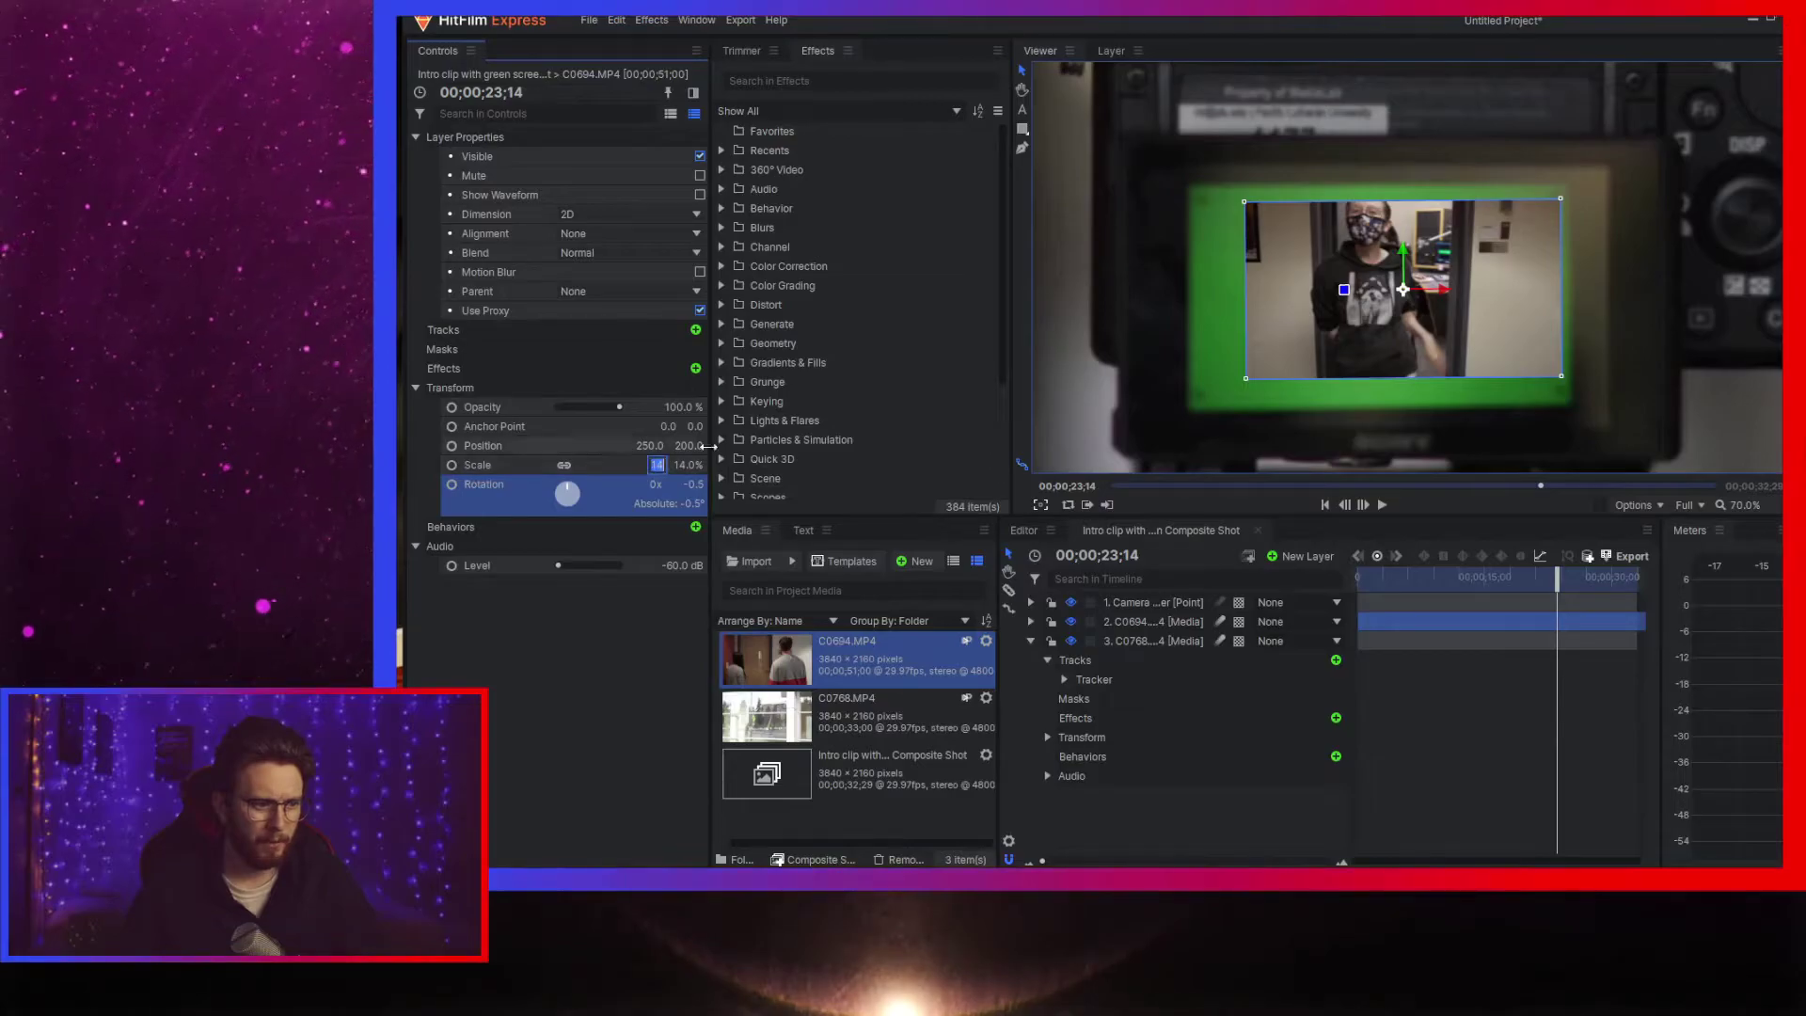
text(17)
key(Return)
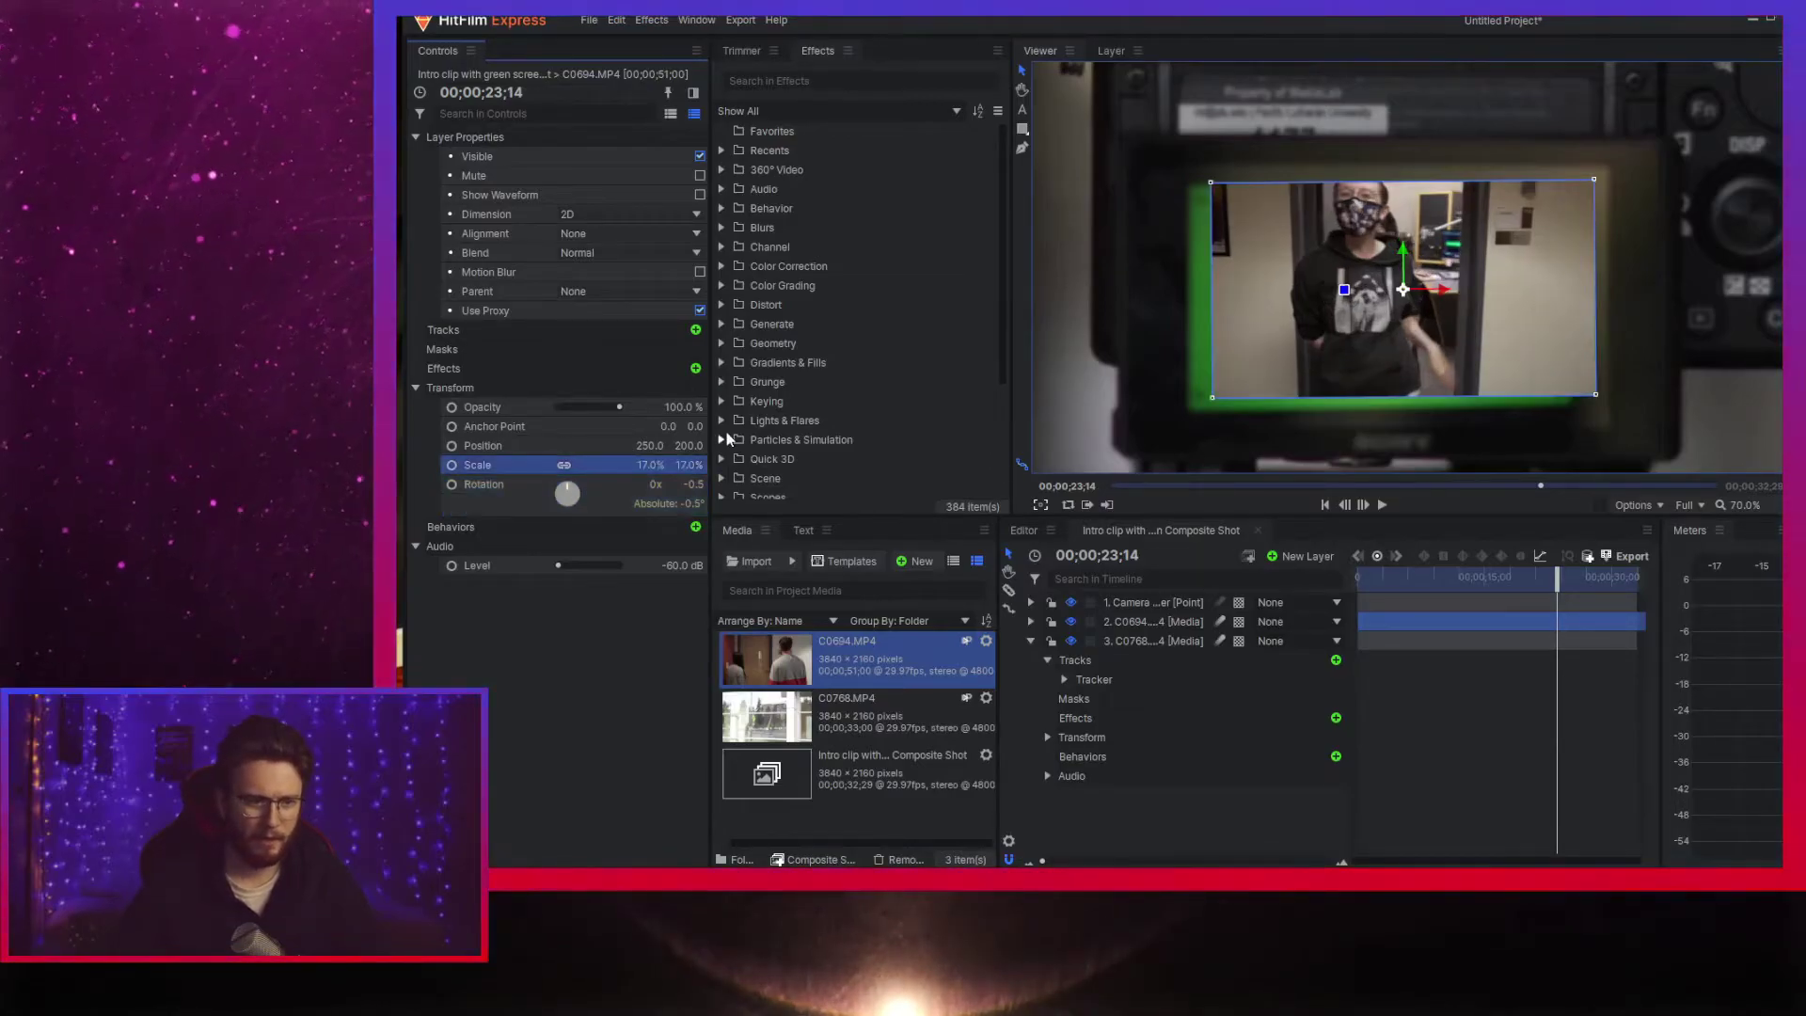
drag(1411, 294, 1394, 297)
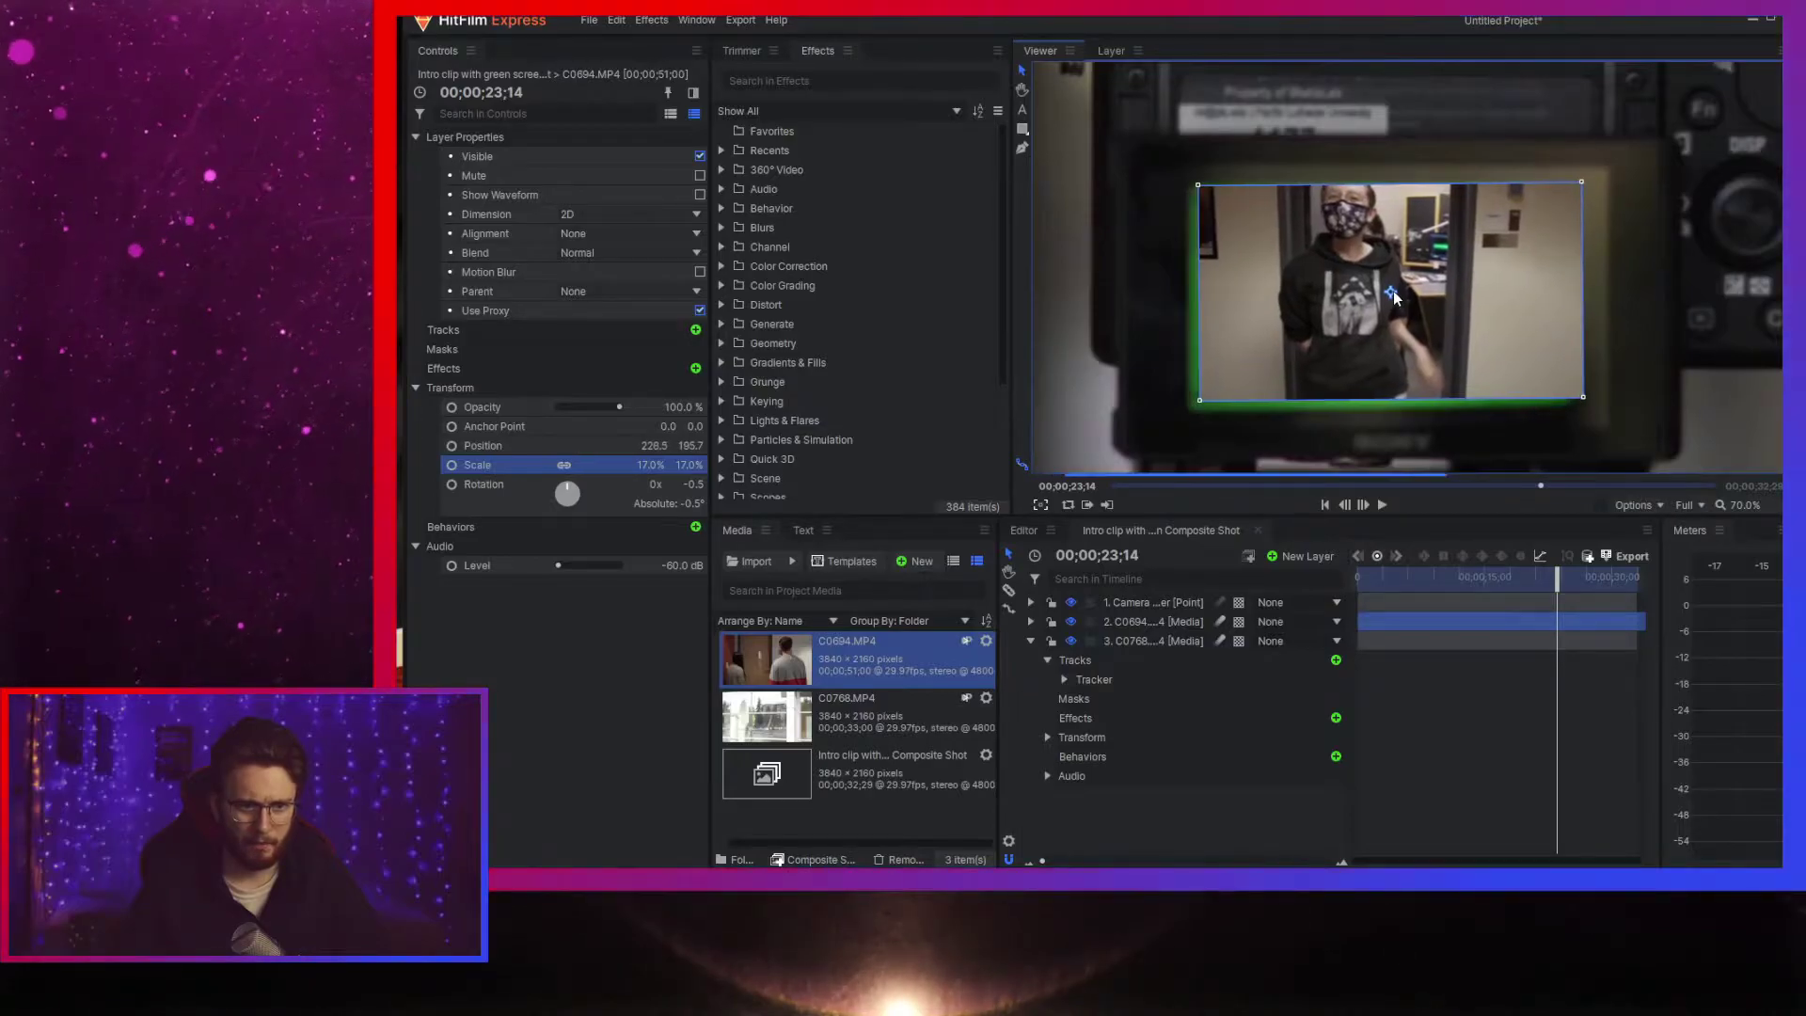
click(649, 465)
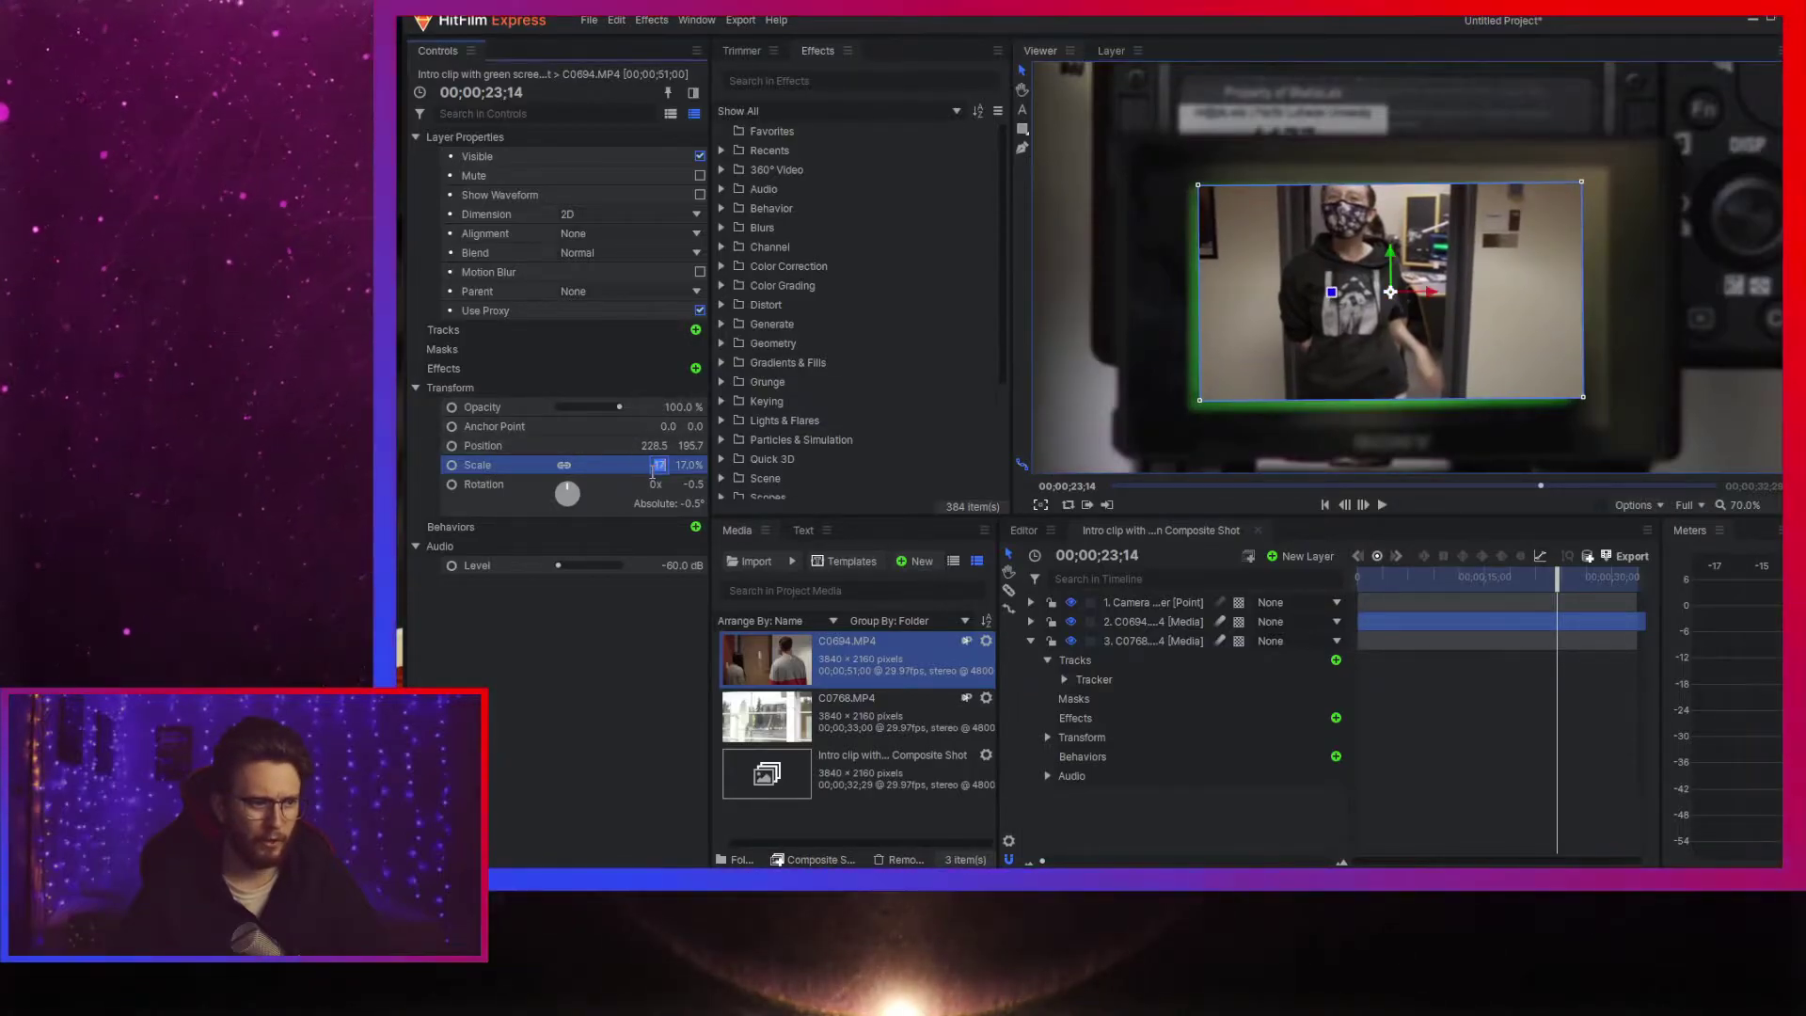
text(19)
key(Return)
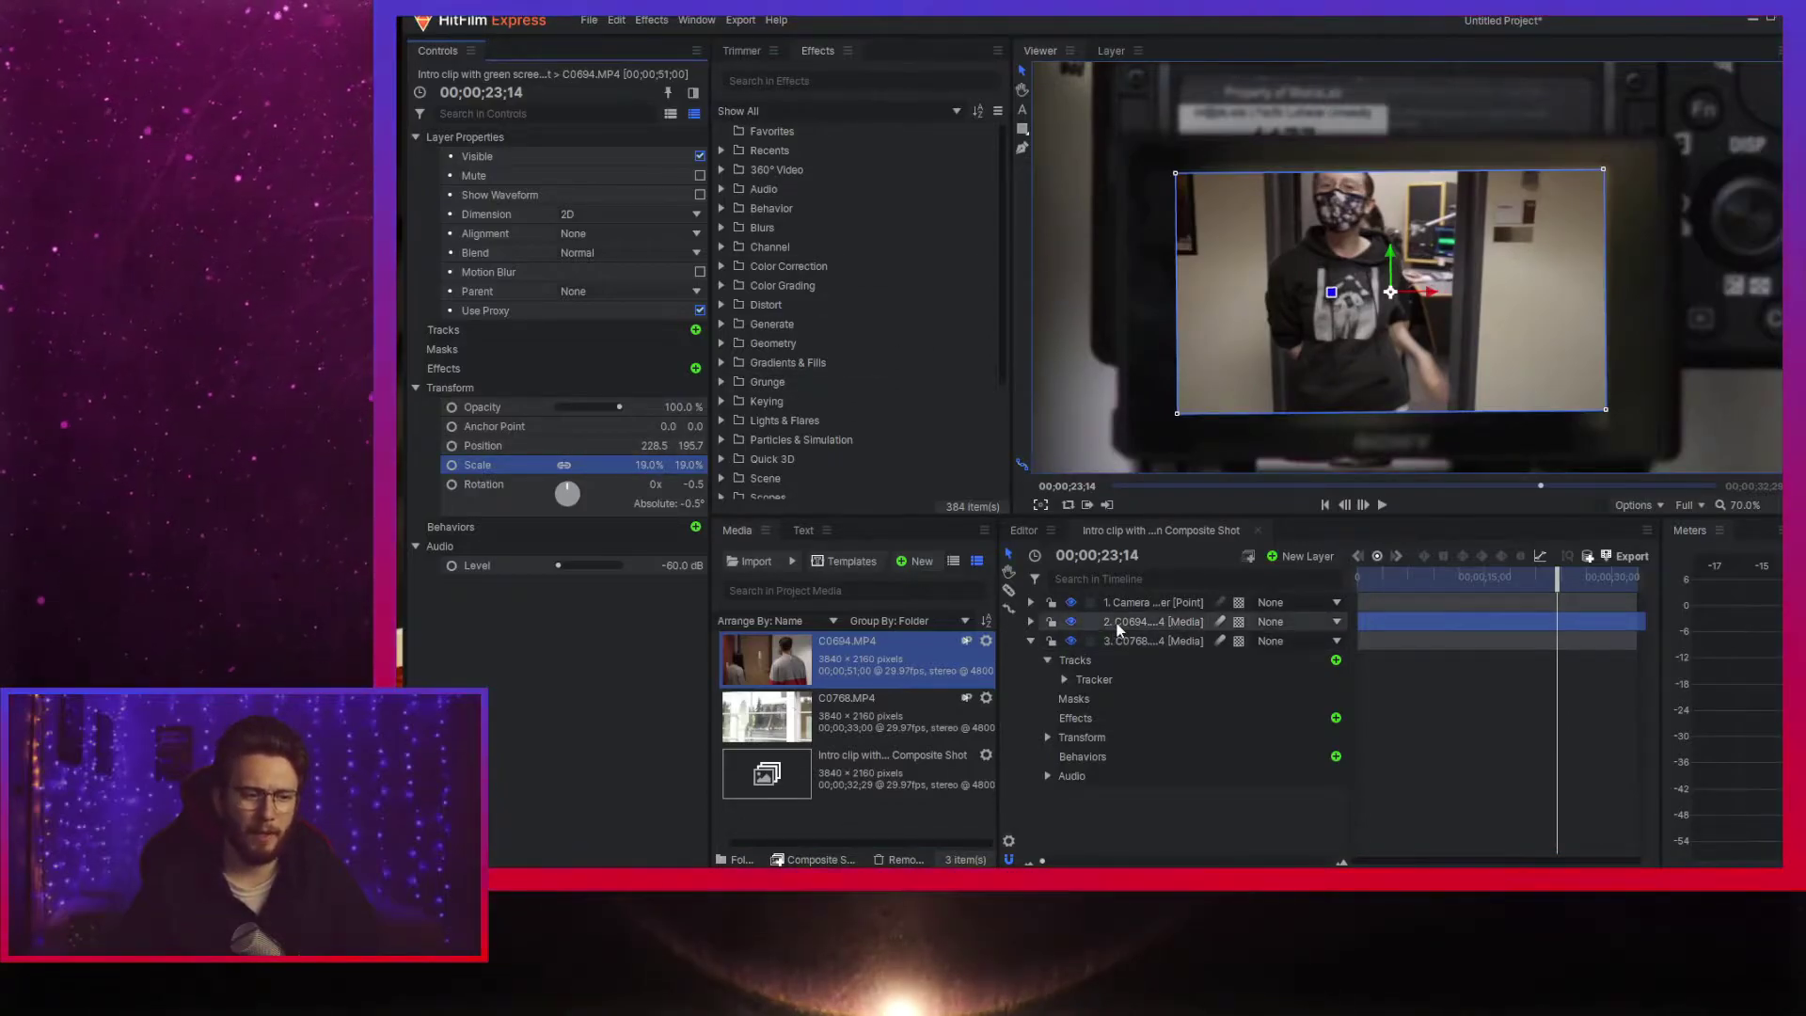
- Toggle the C0694.MP4 layer's visibility to compare it with the green screen, and refit it at about 231.7, 190.3 with 20% scale
click(1069, 622)
click(1069, 622)
click(1069, 623)
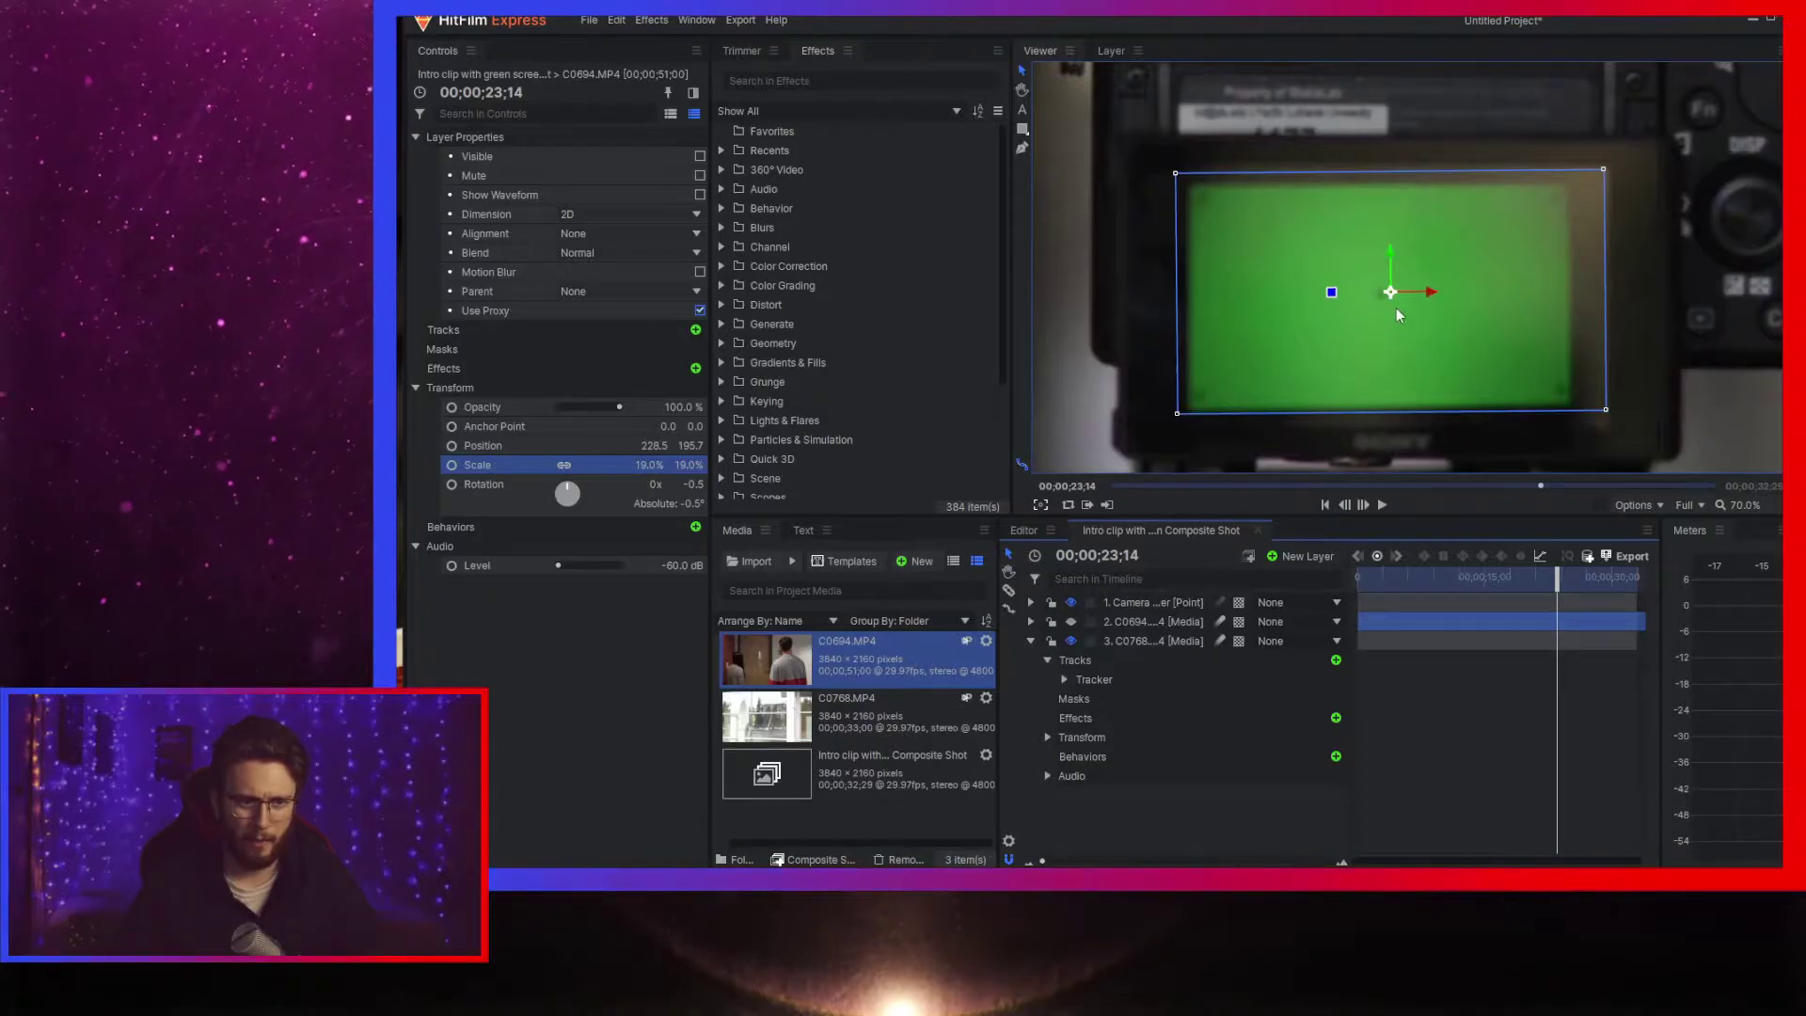
drag(1390, 292, 1389, 298)
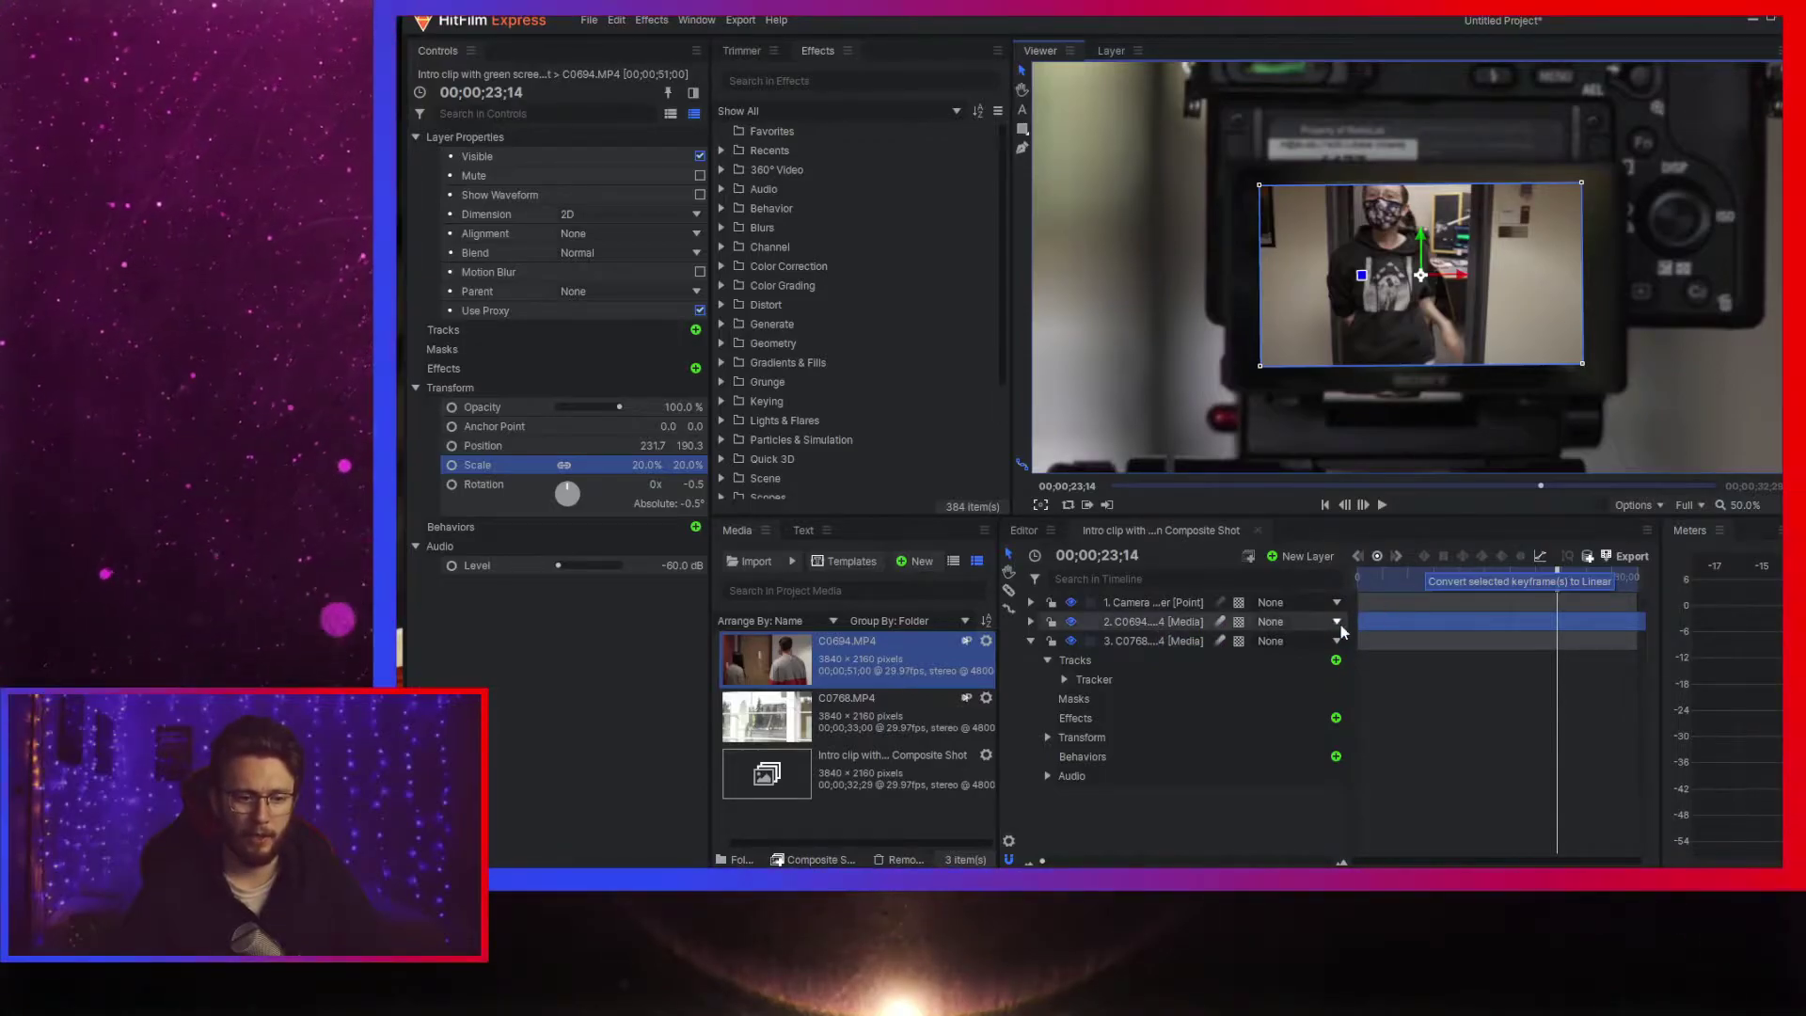
- Parent the C0694.MP4 layer to the Camera tracker point and play the composite to check that the footage follows the camera
click(1285, 622)
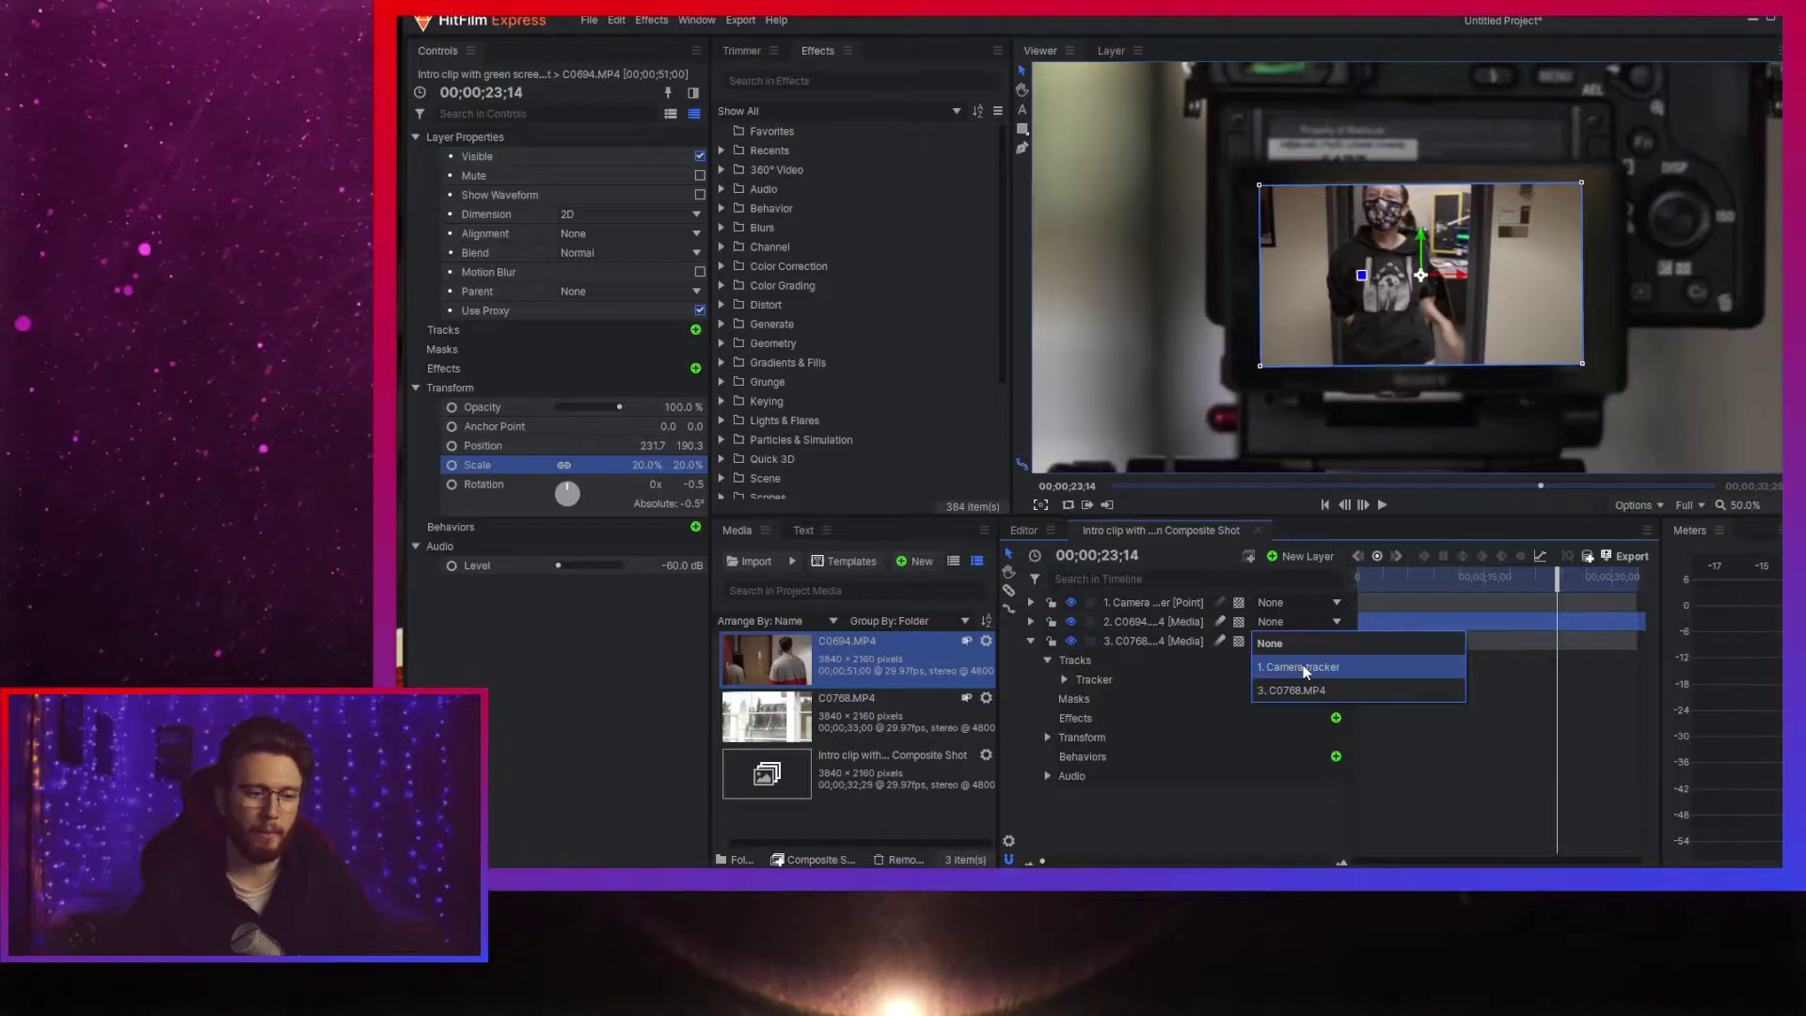
click(1304, 667)
scroll(1392, 334, down, 2)
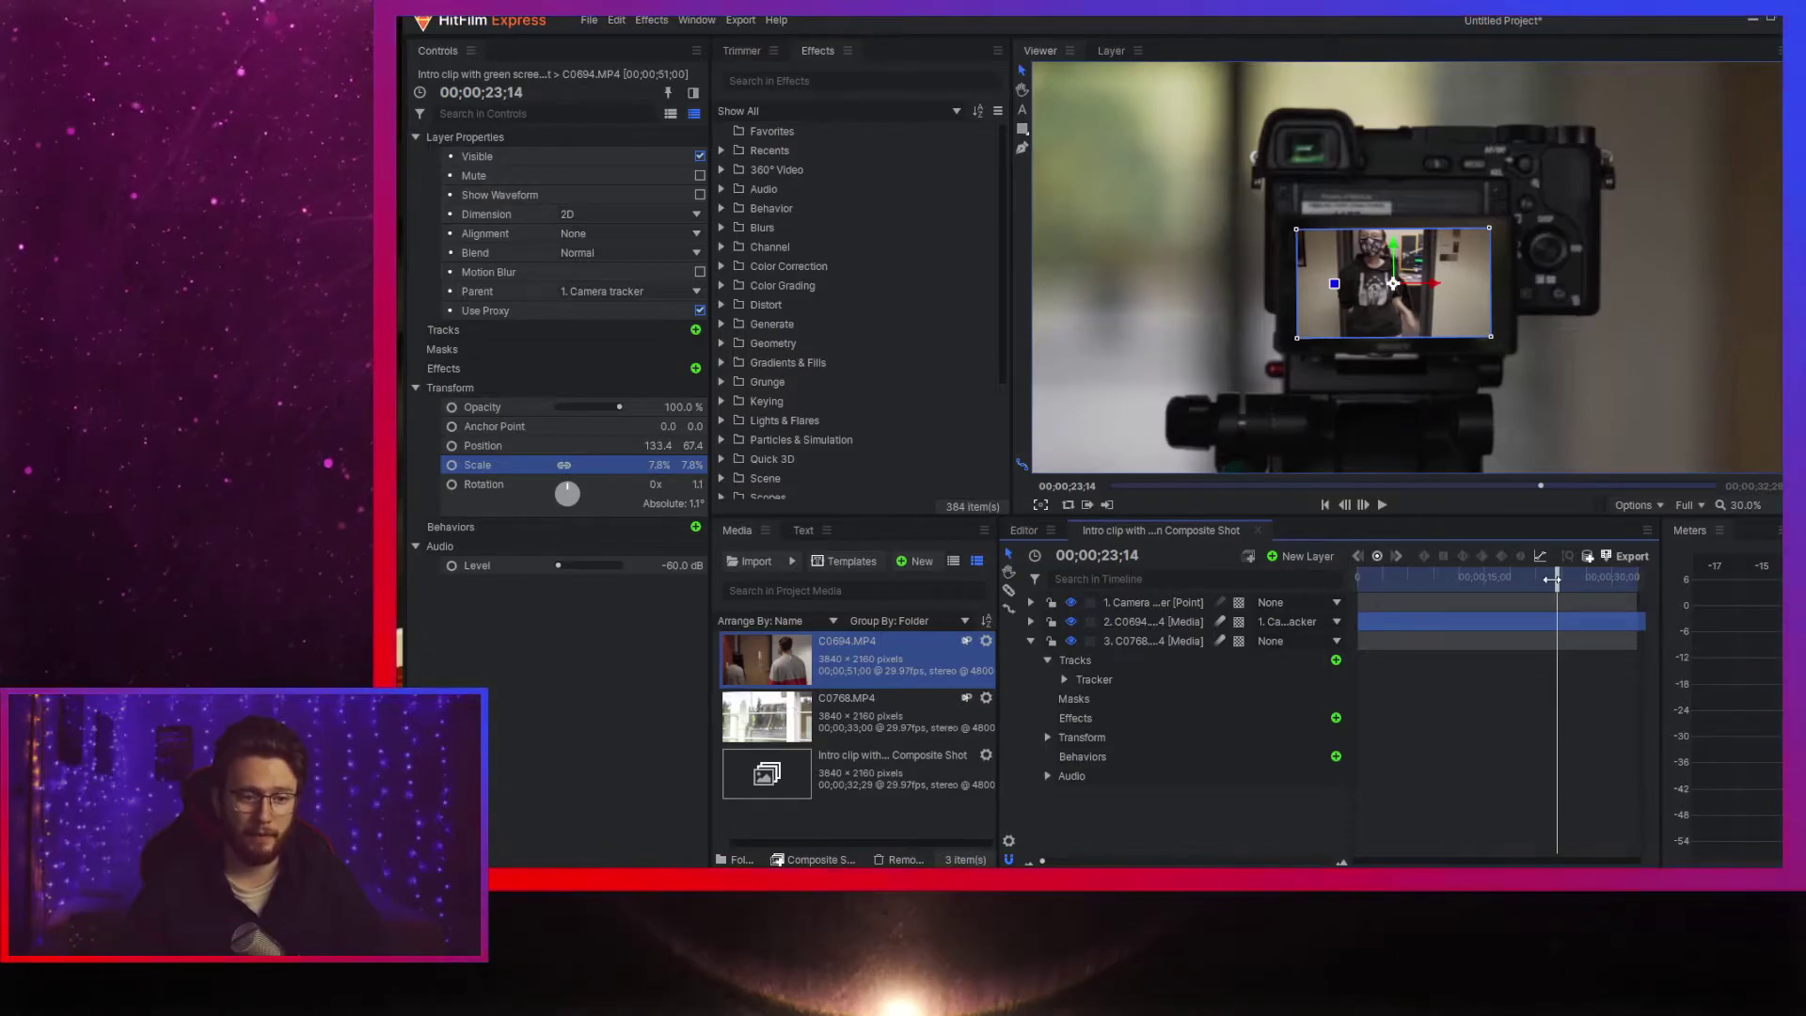
drag(1551, 578, 1577, 579)
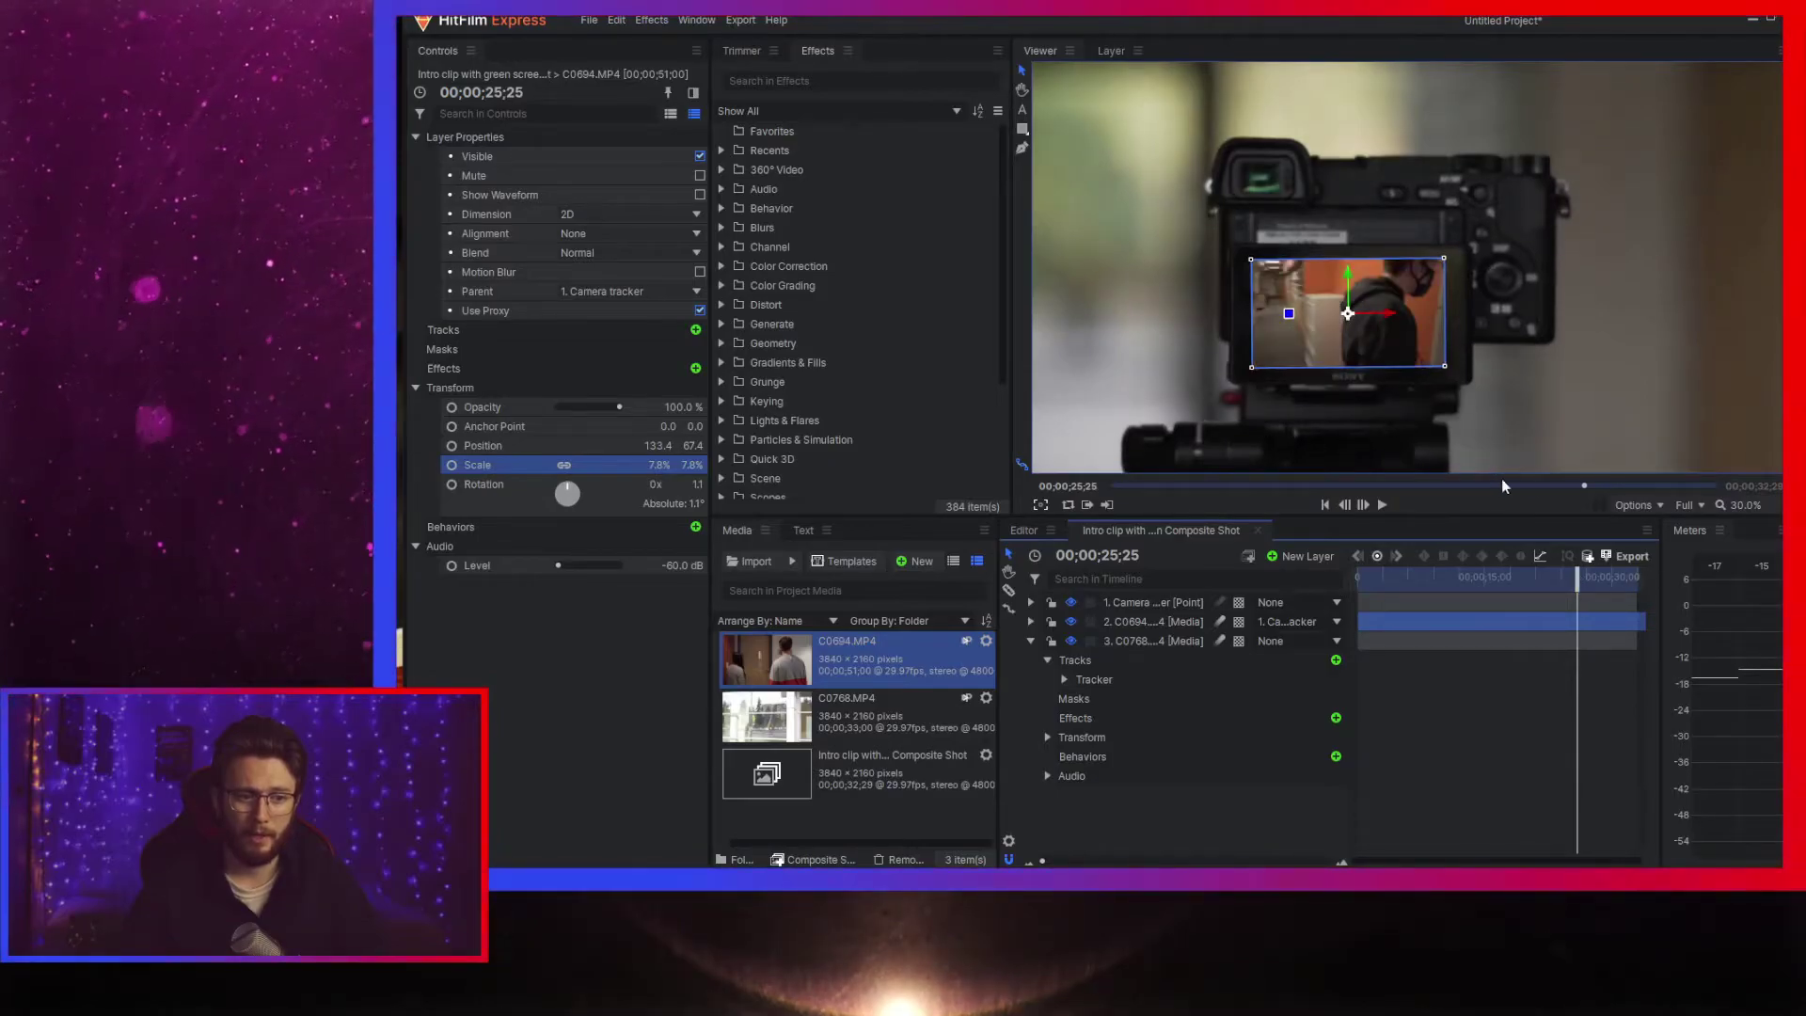
click(1472, 577)
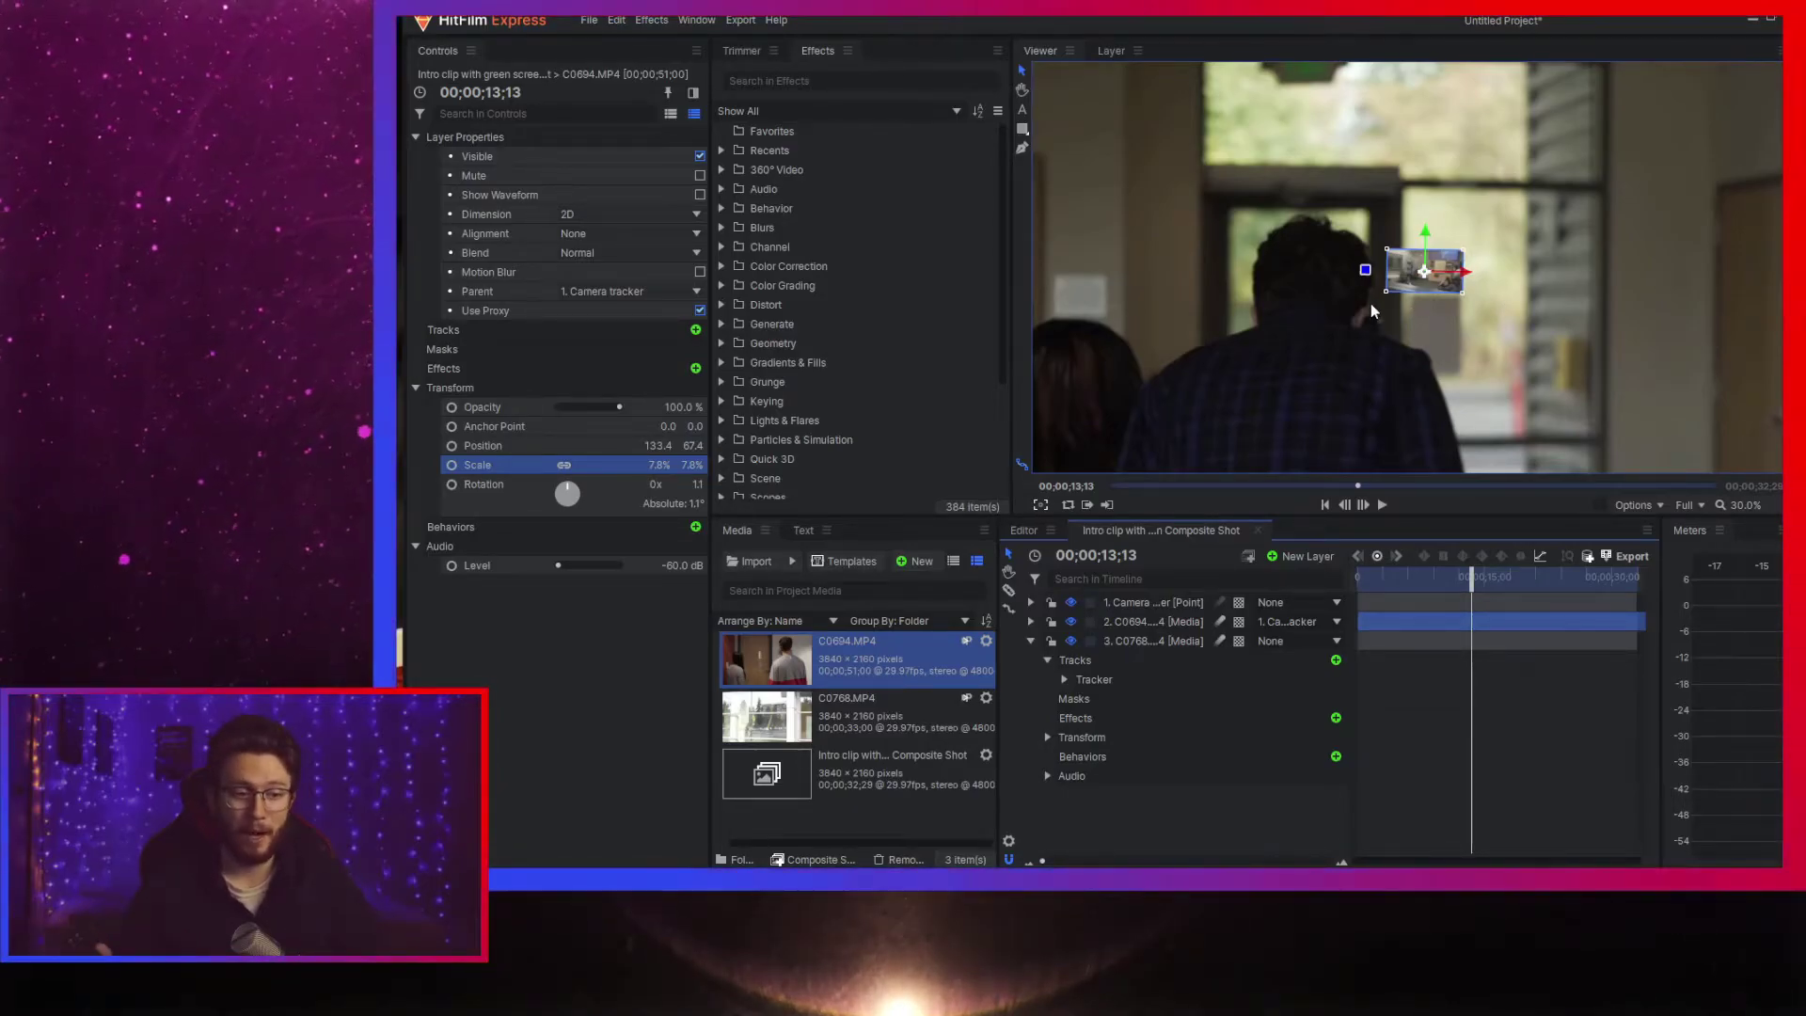
key(space)
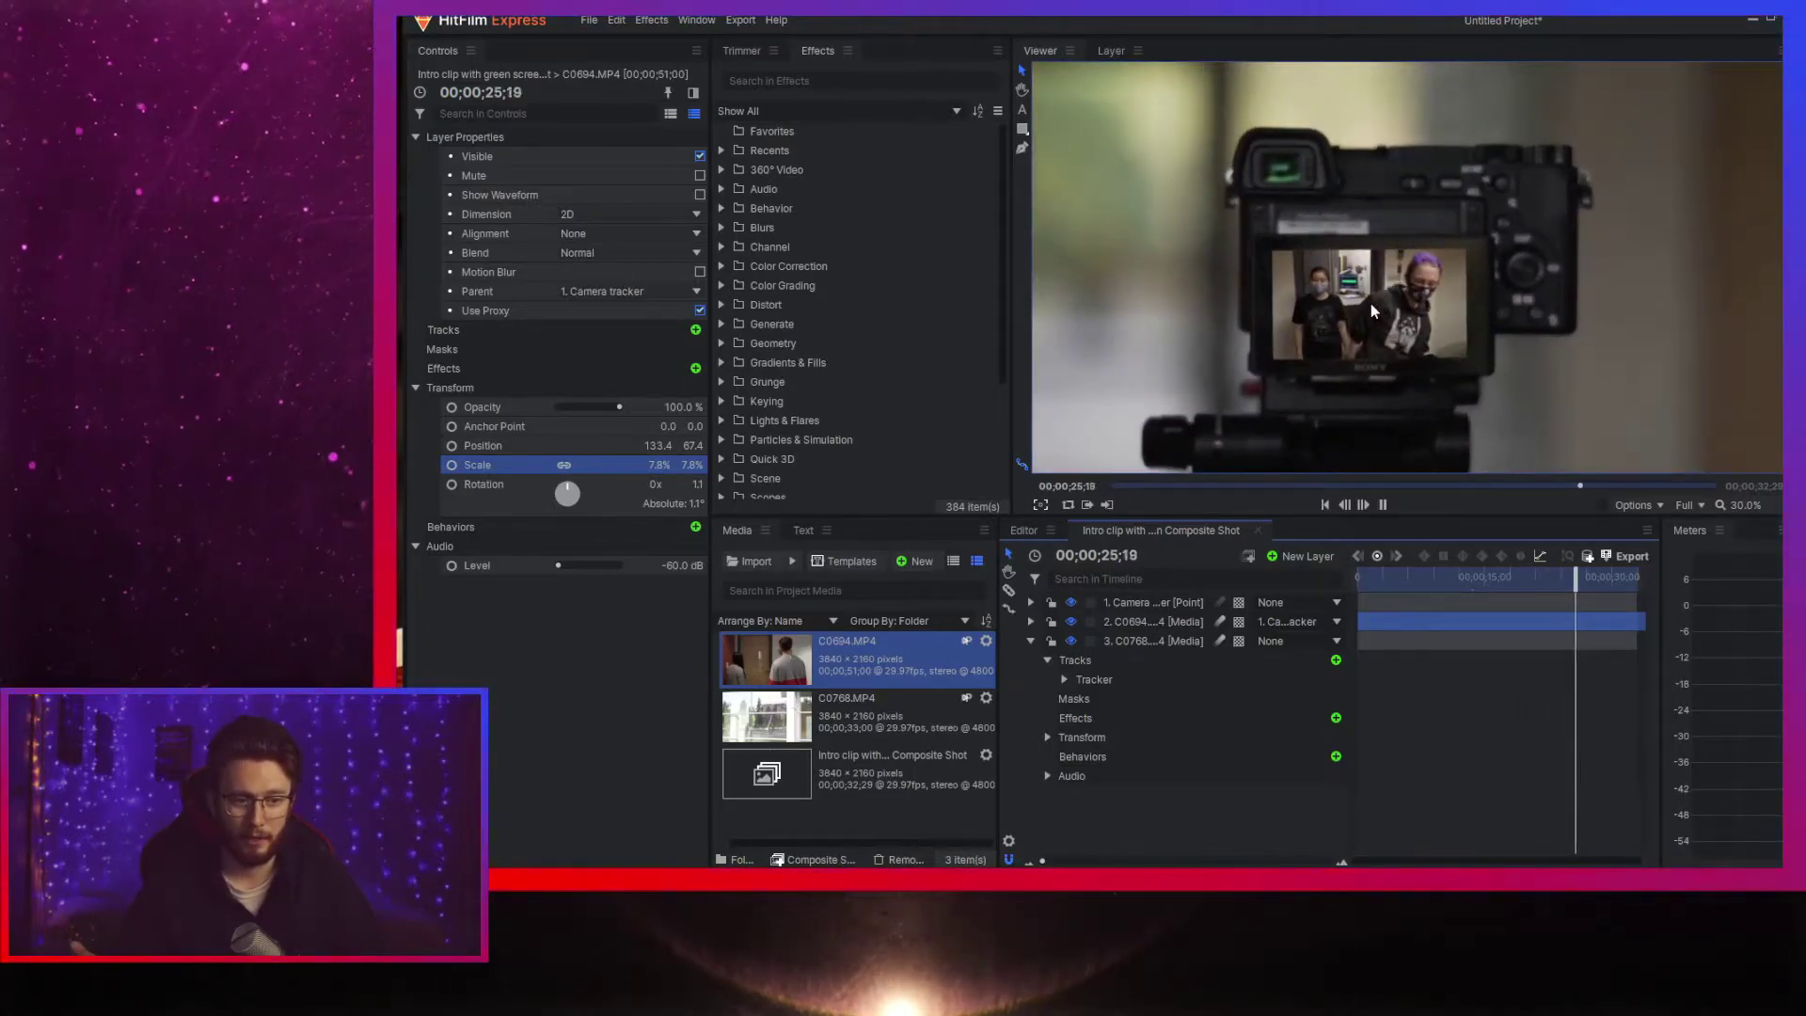
- Trim the start of the C0694.MP4 layer to 00;00;18;15 and check the neighbouring frame
click(1520, 616)
scroll(1524, 619, up, 5)
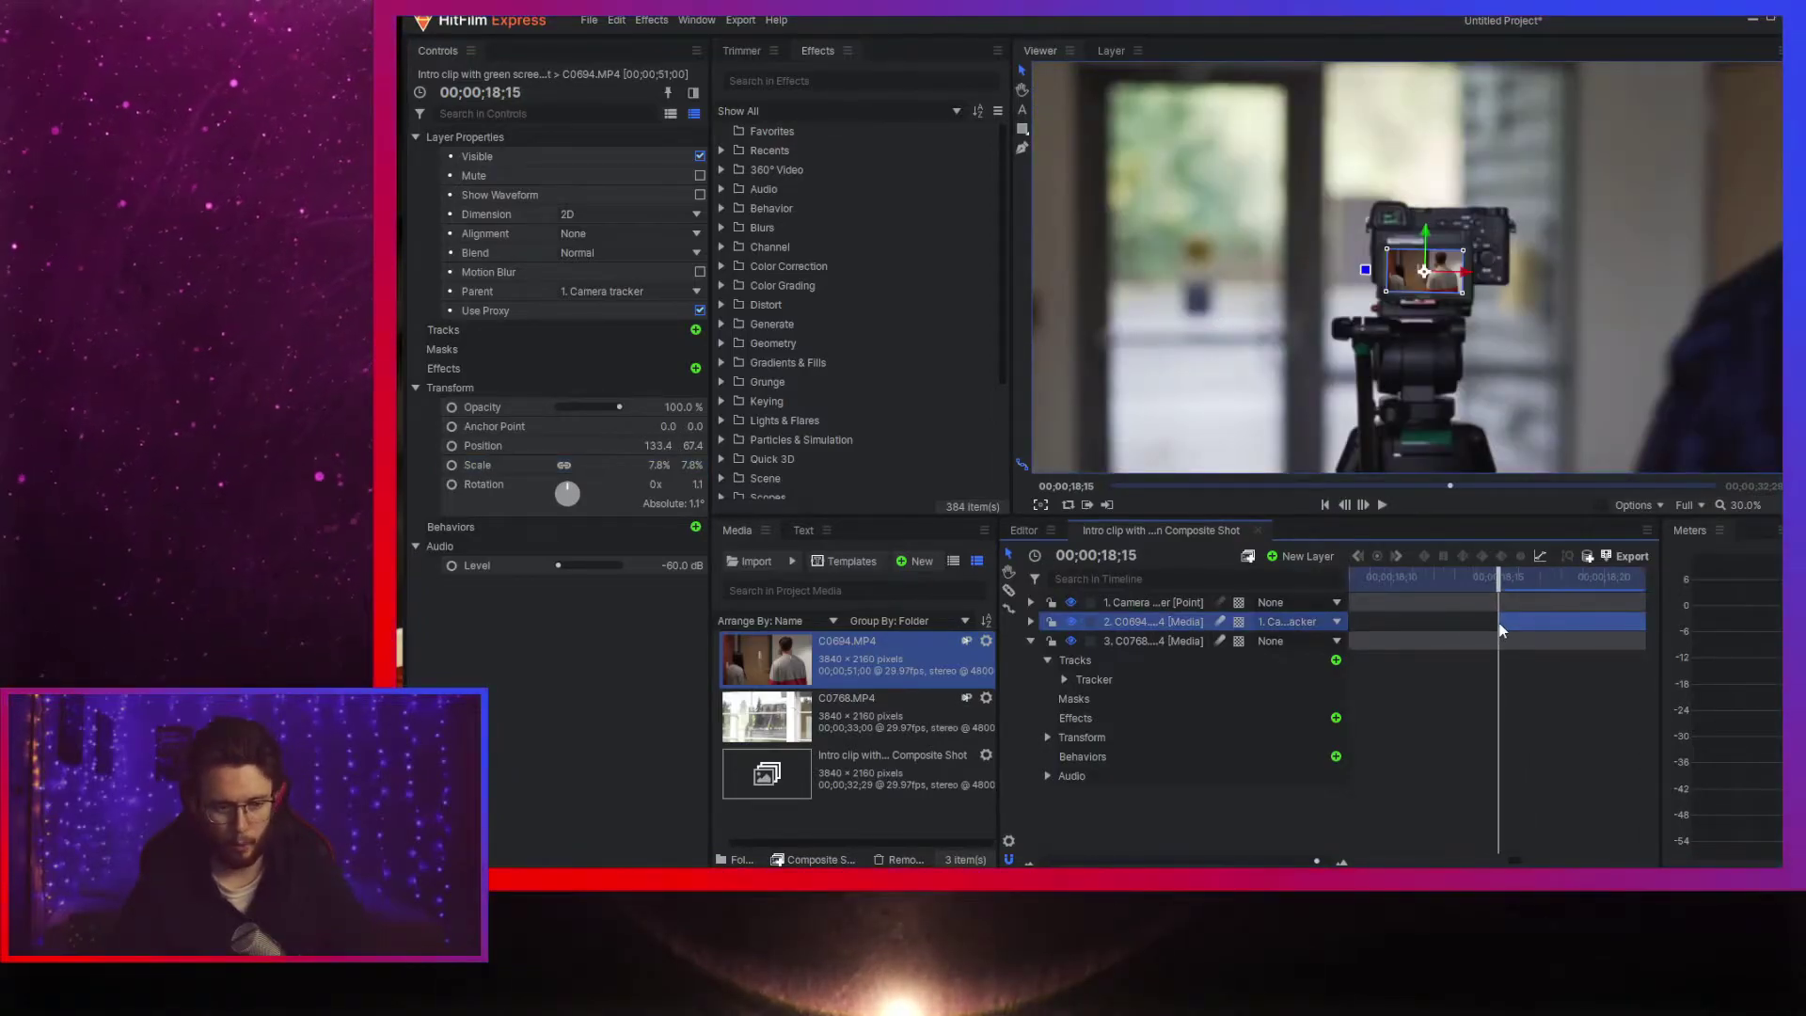
key(Right)
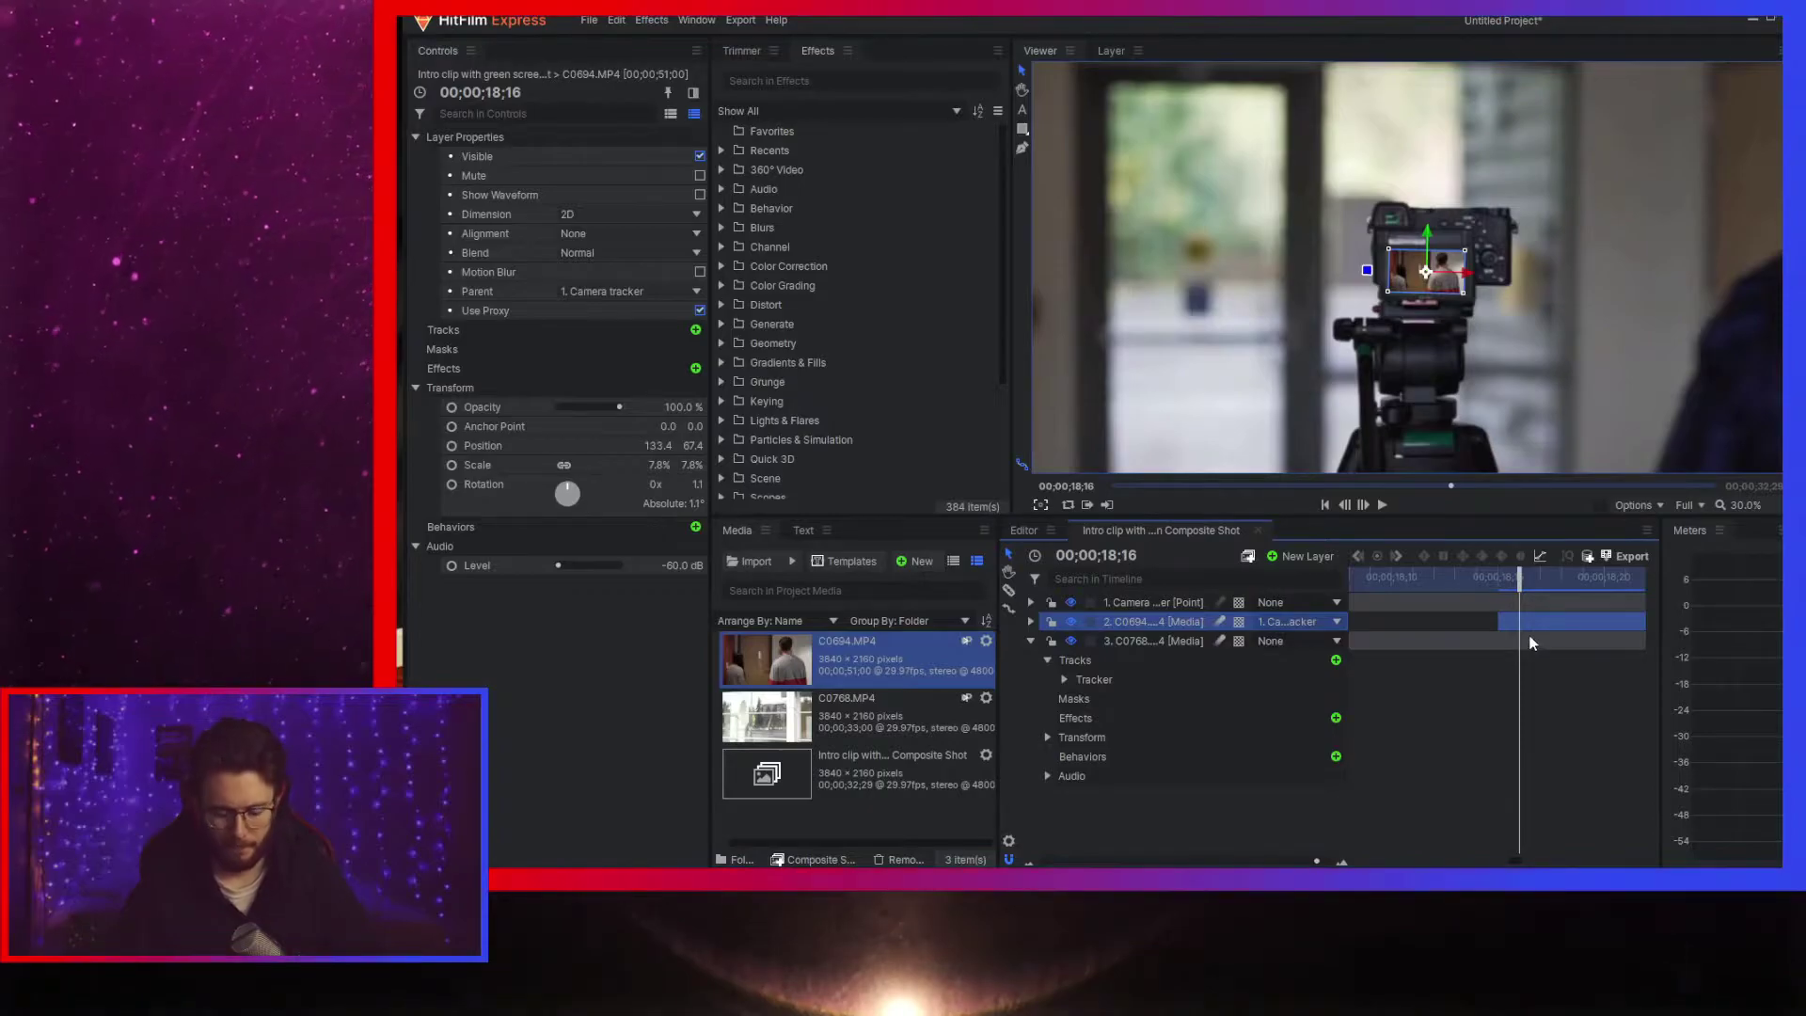
key(Left)
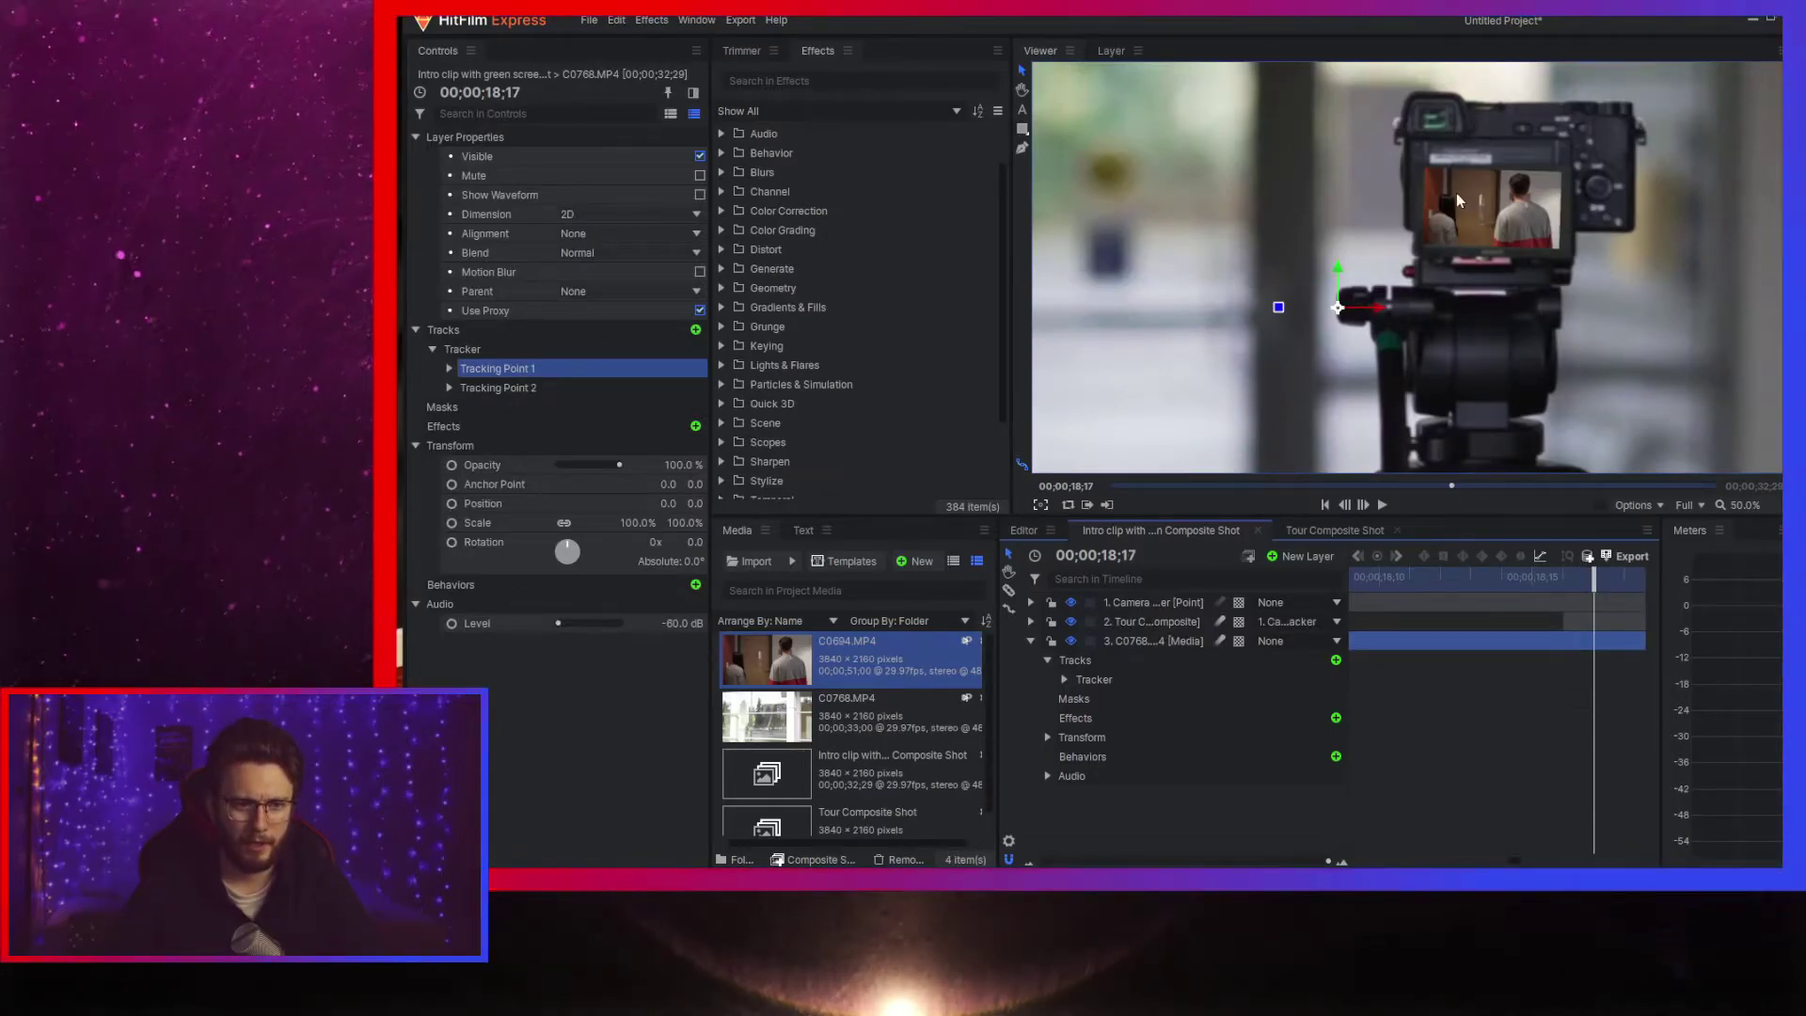
- Examine the Tour Composite Shot footage's edges against the camera screen at 00;00;18;17 and in the frames up to 00;00;21;10
scroll(1362, 186, up, 4)
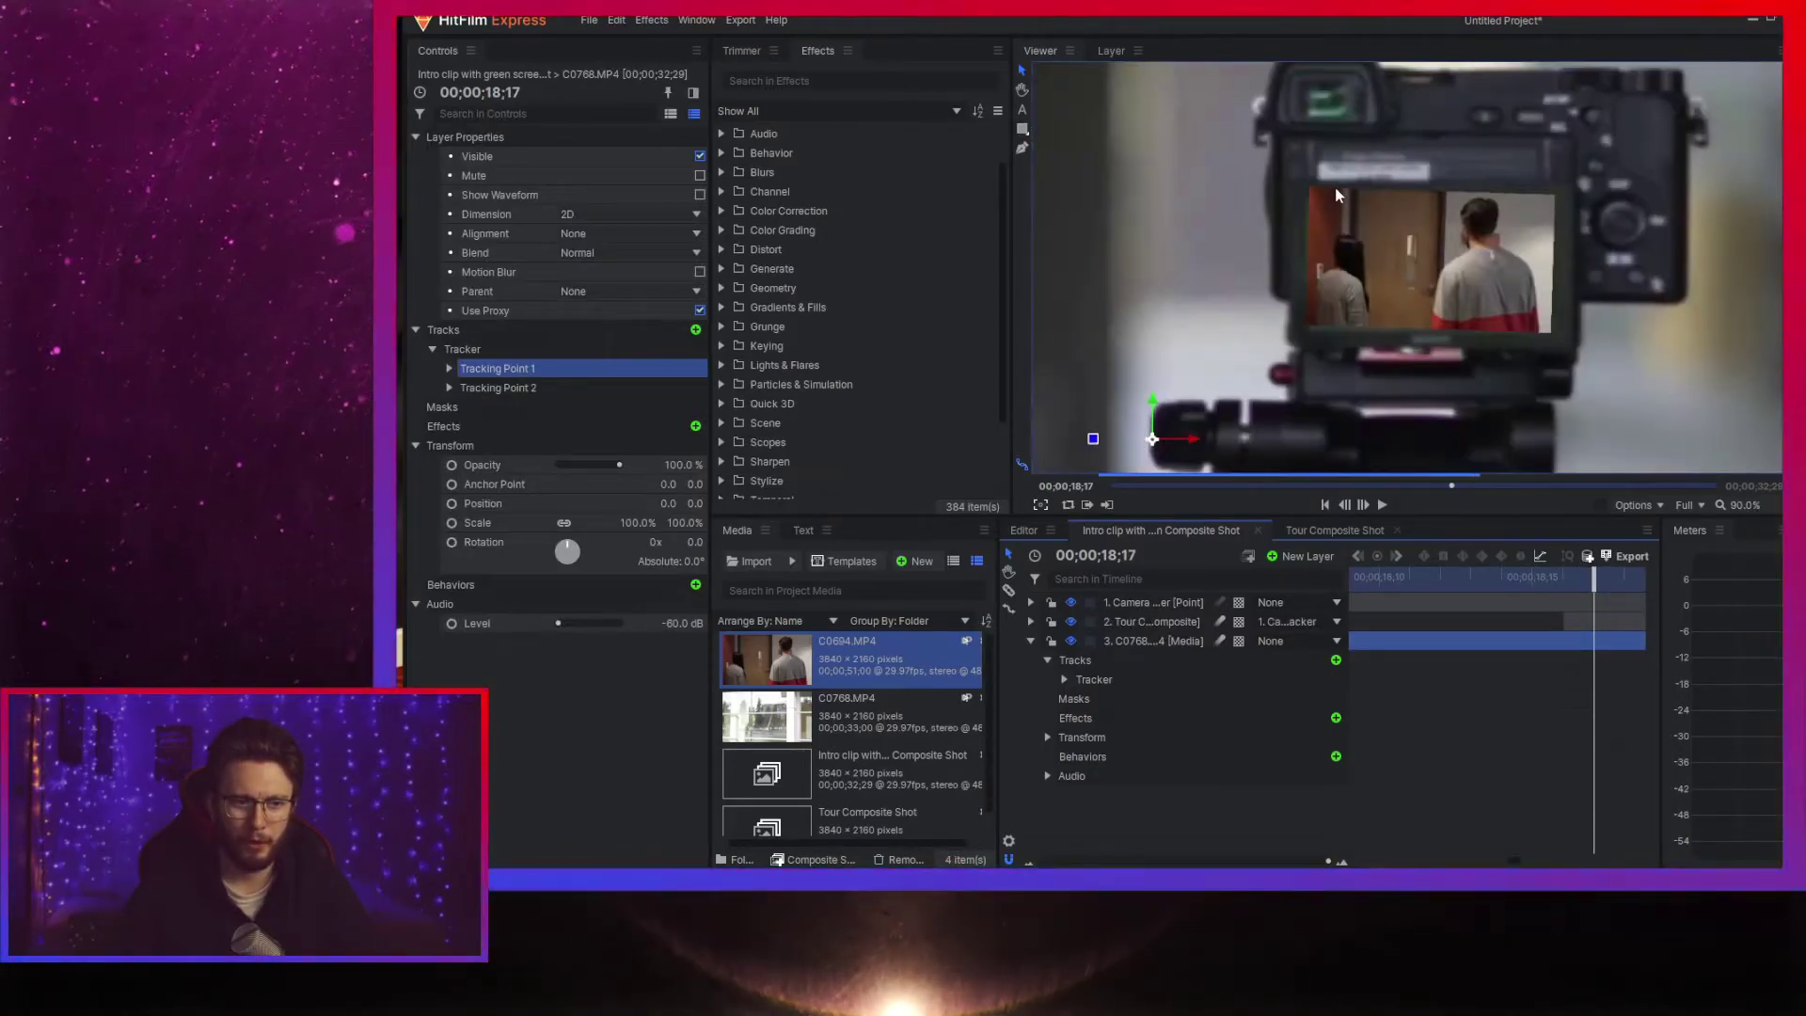
scroll(1332, 302, up, 5)
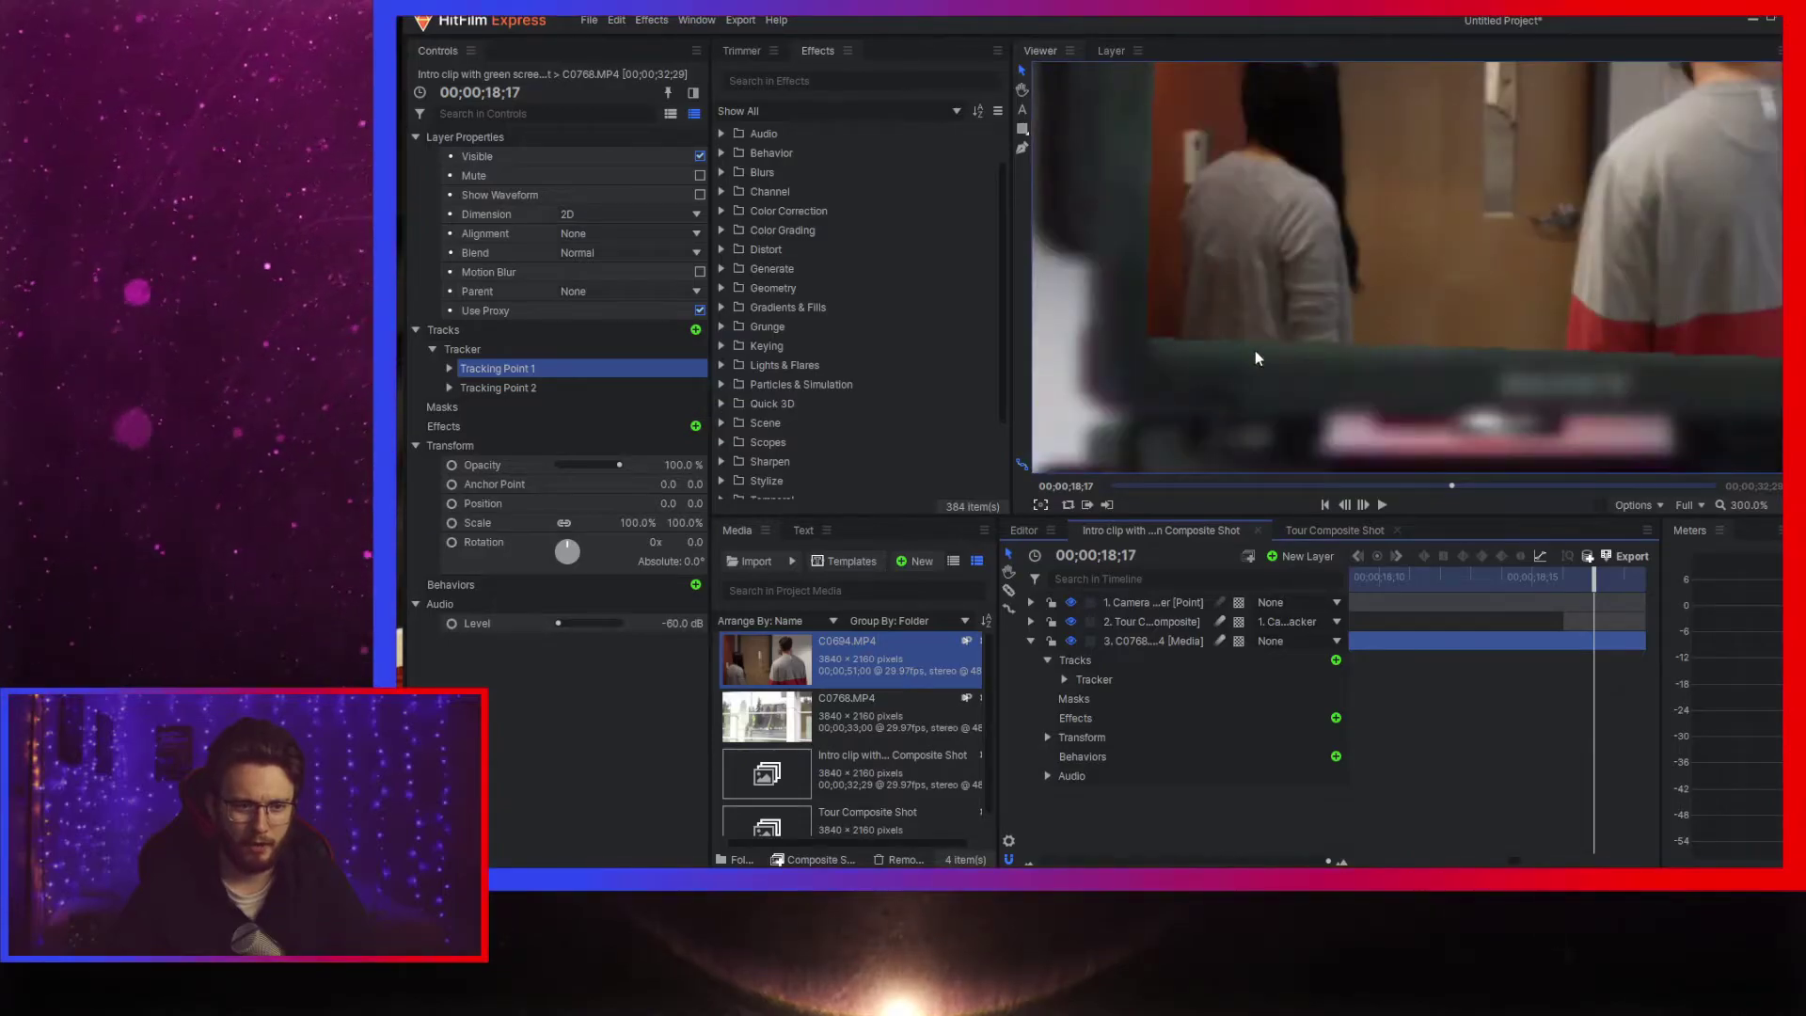
scroll(1270, 344, down, 3)
scroll(1475, 350, up, 2)
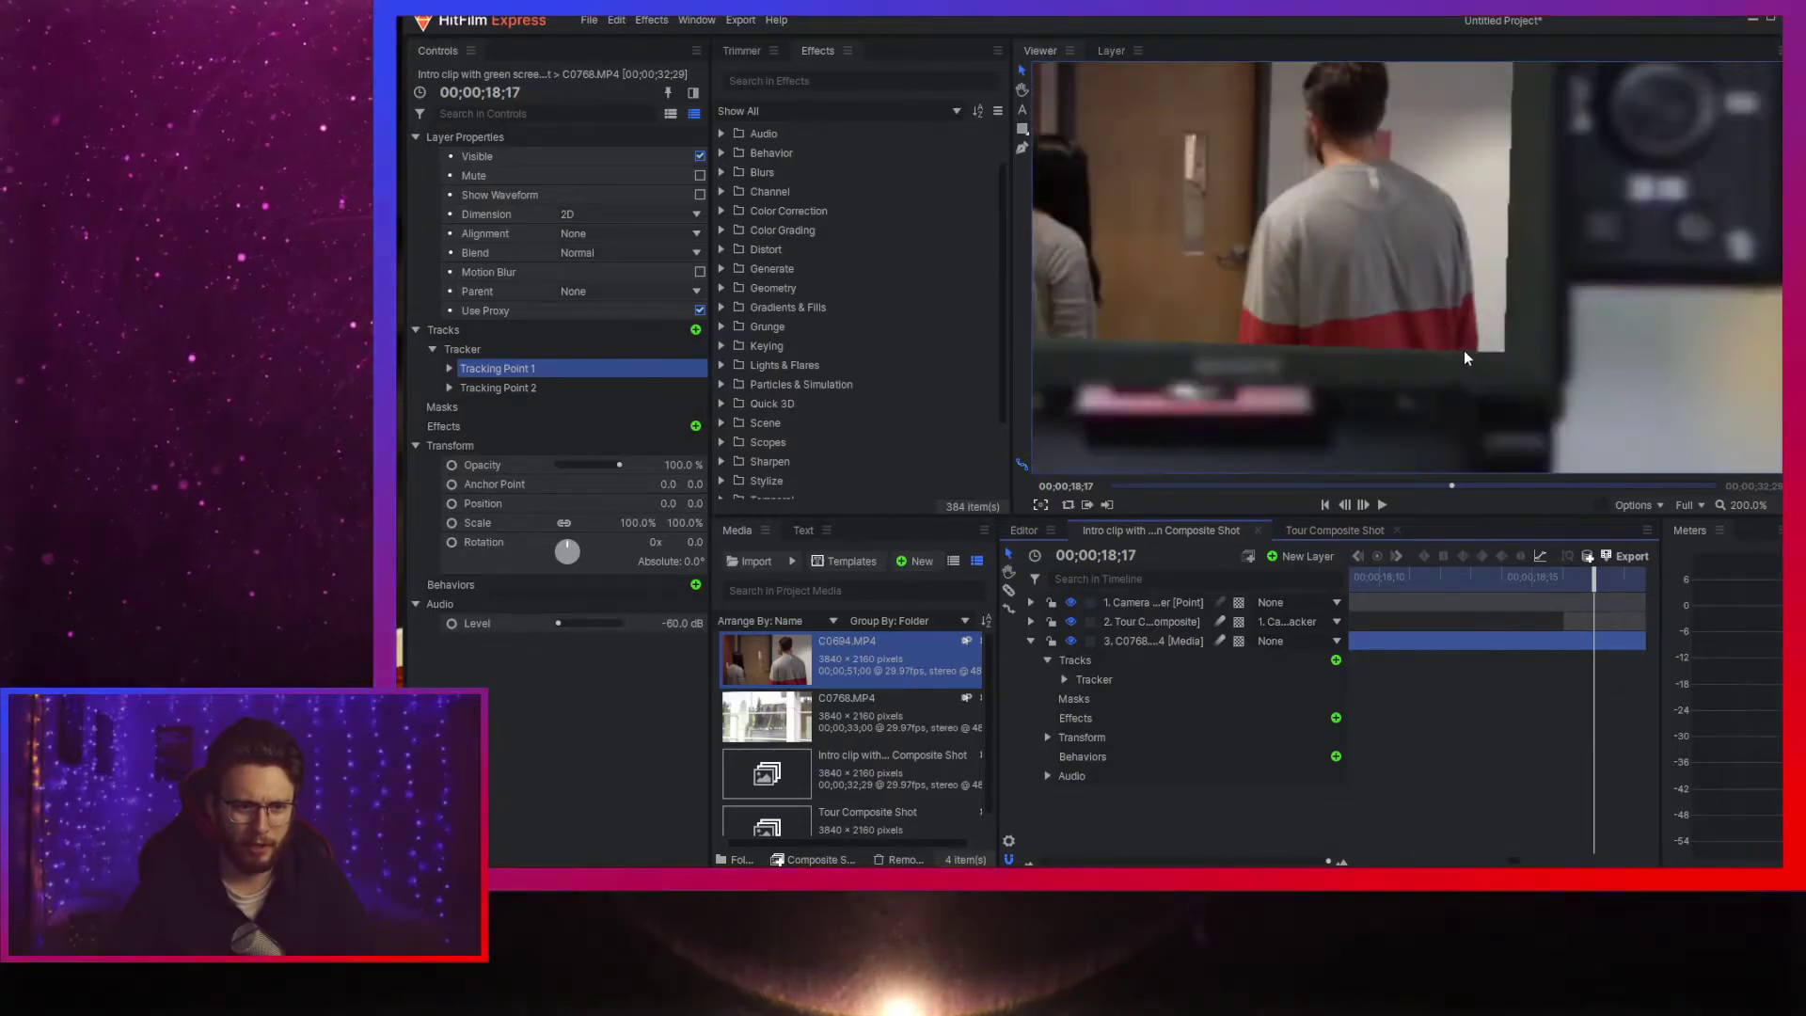
scroll(1471, 351, down, 2)
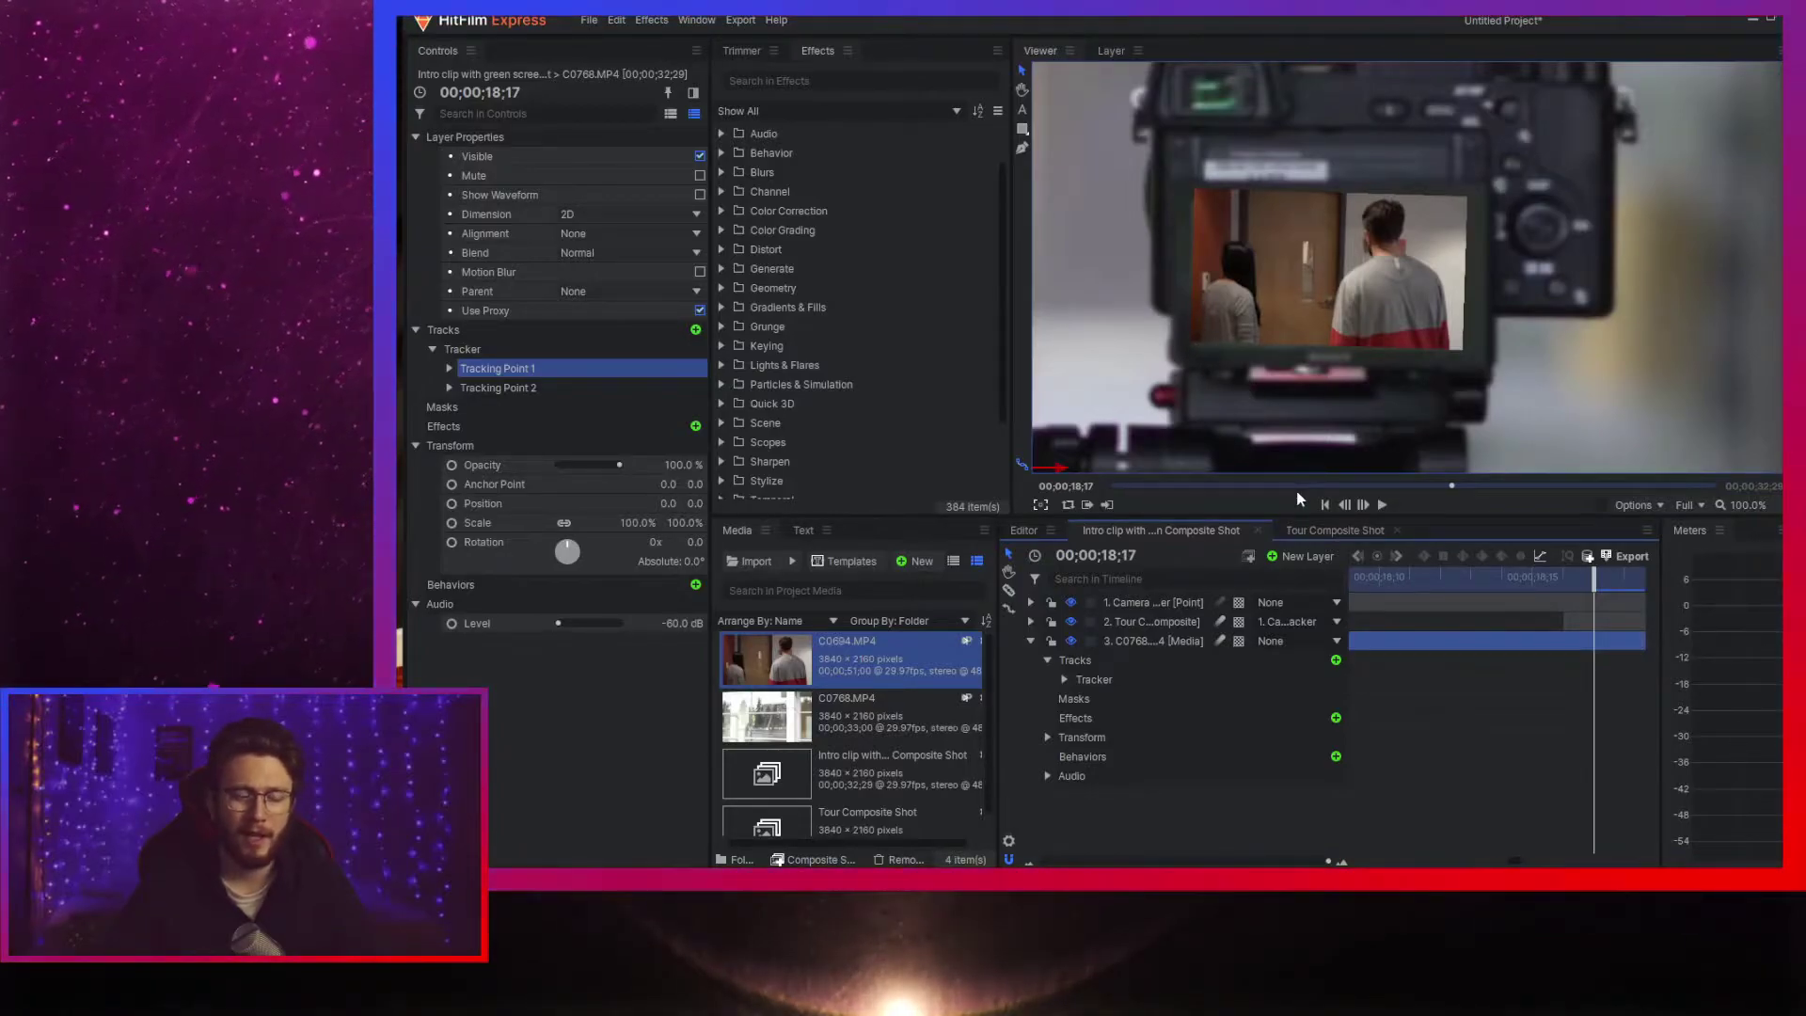
key(Right)
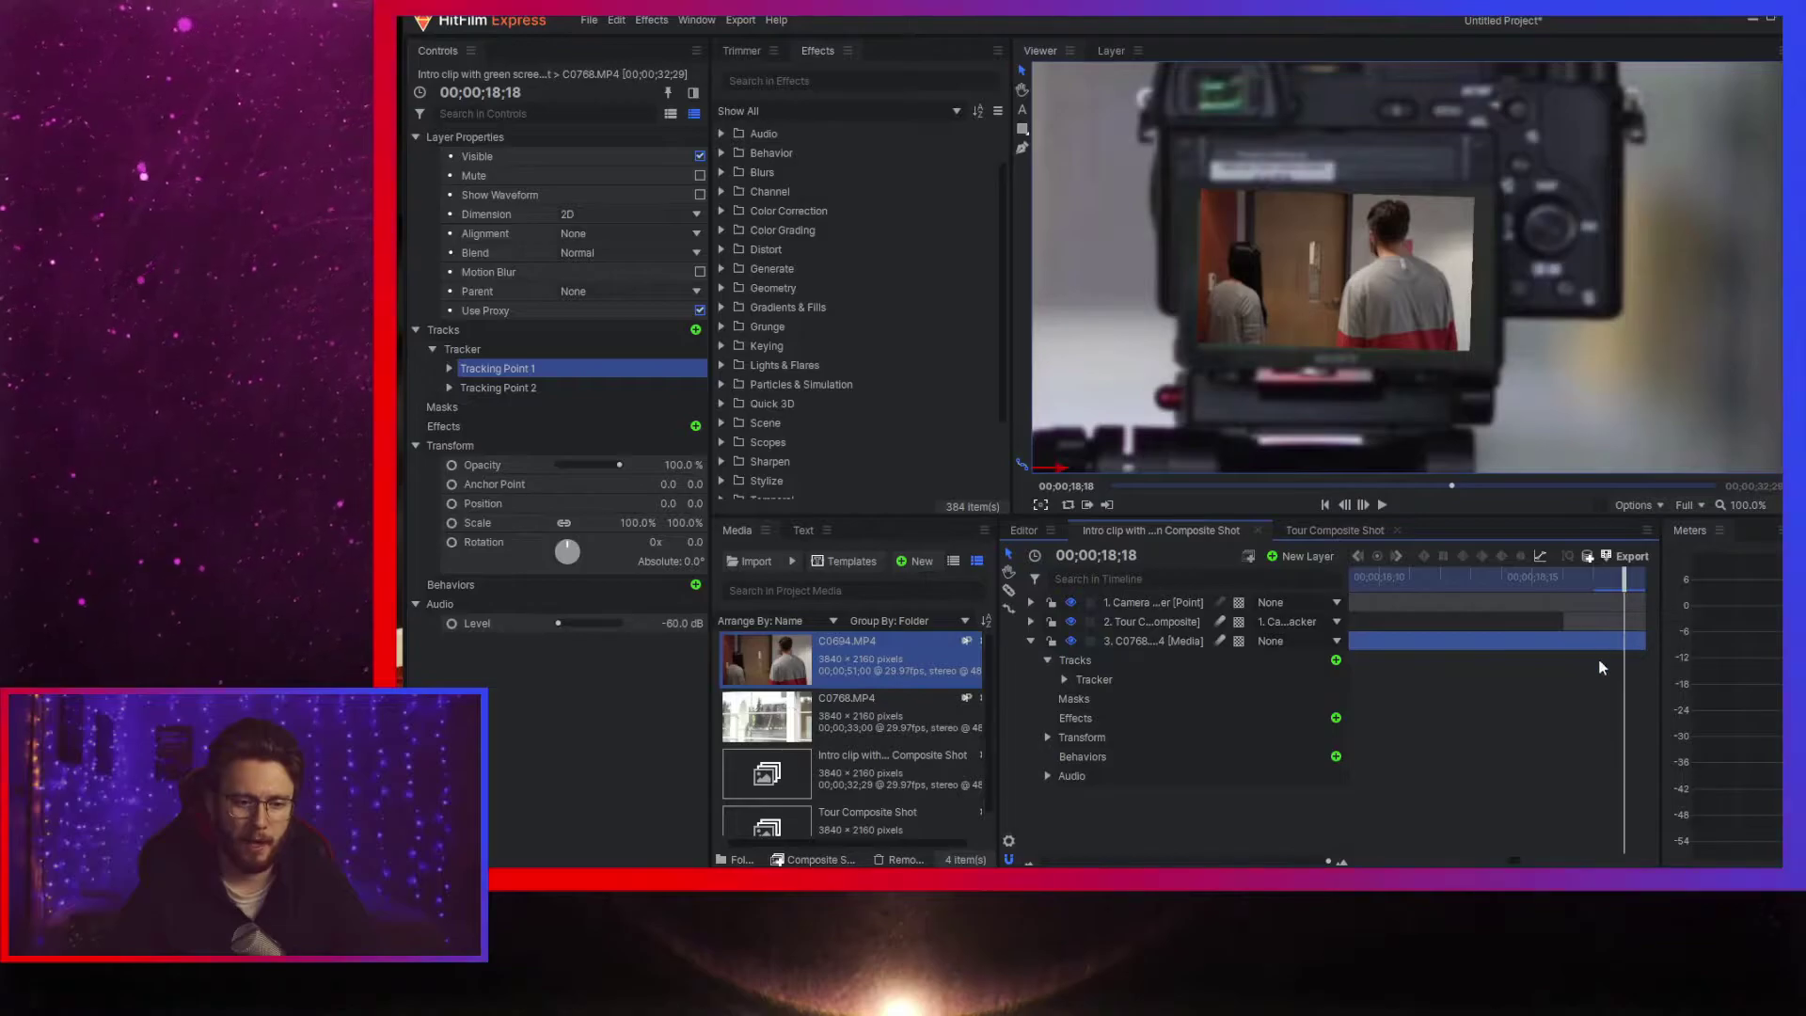
scroll(1557, 699, down, 3)
scroll(1430, 240, down, 5)
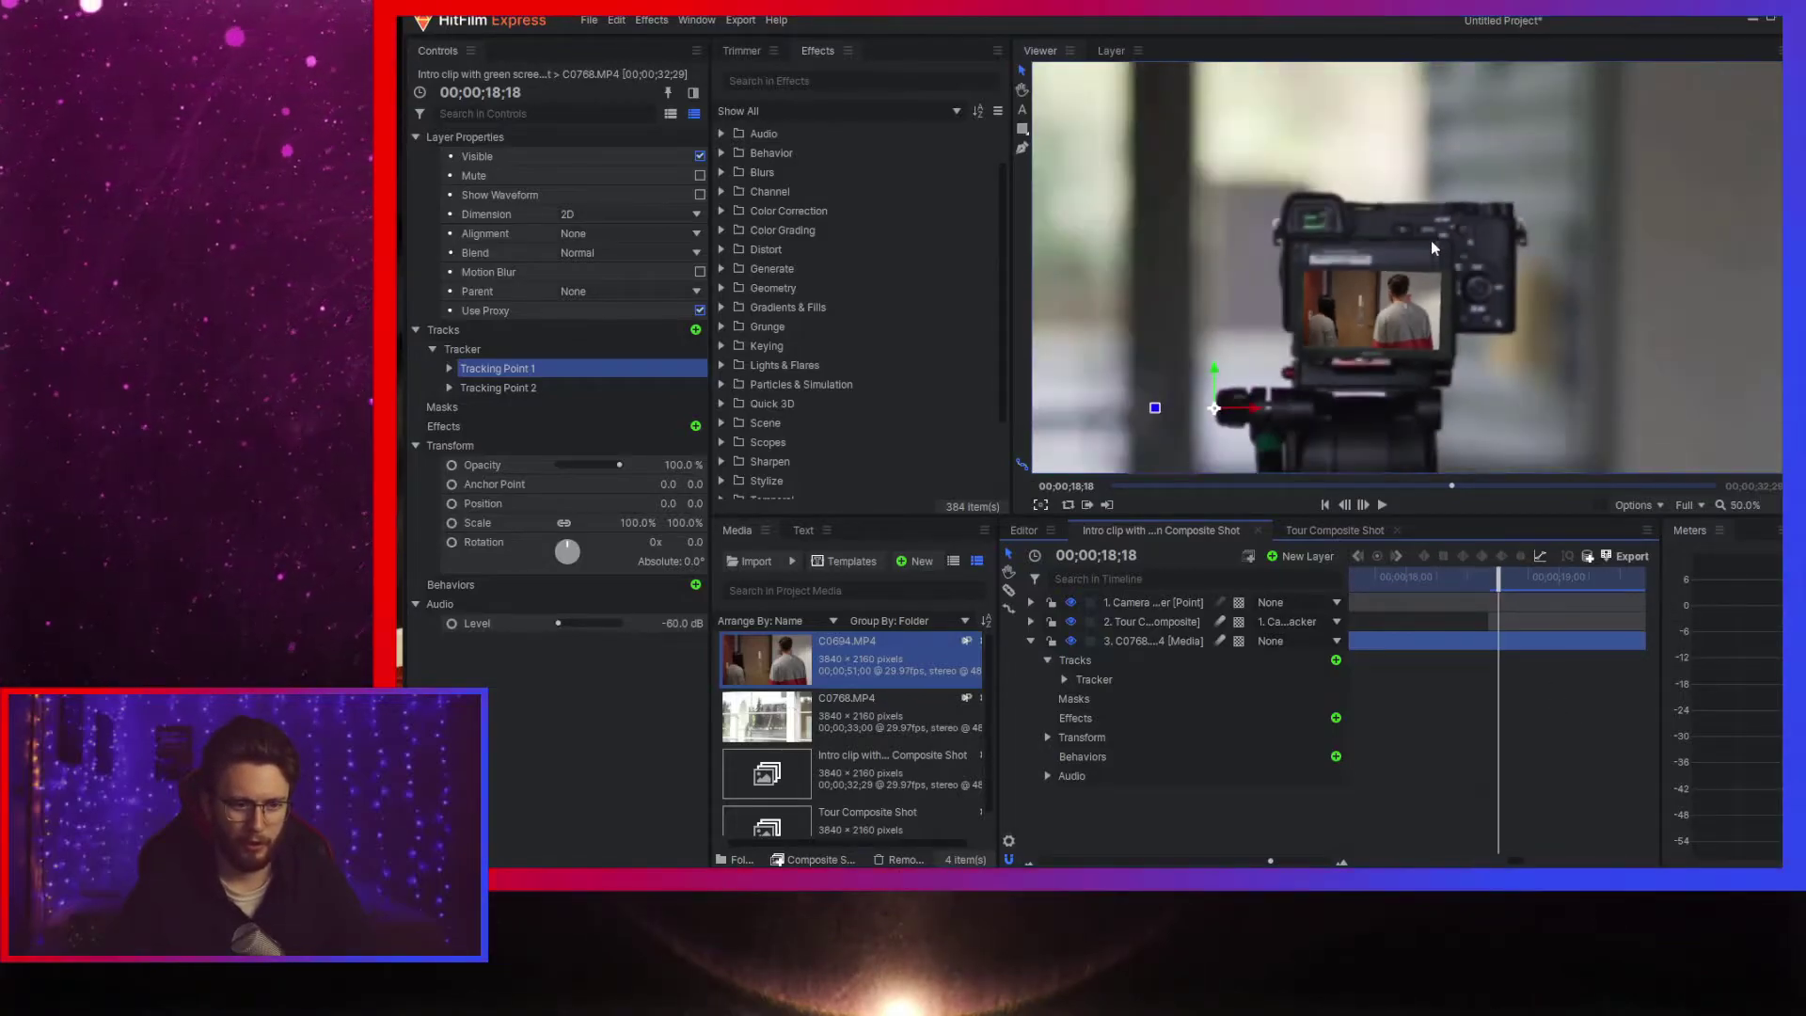
scroll(1467, 184, down, 2)
scroll(1446, 231, up, 2)
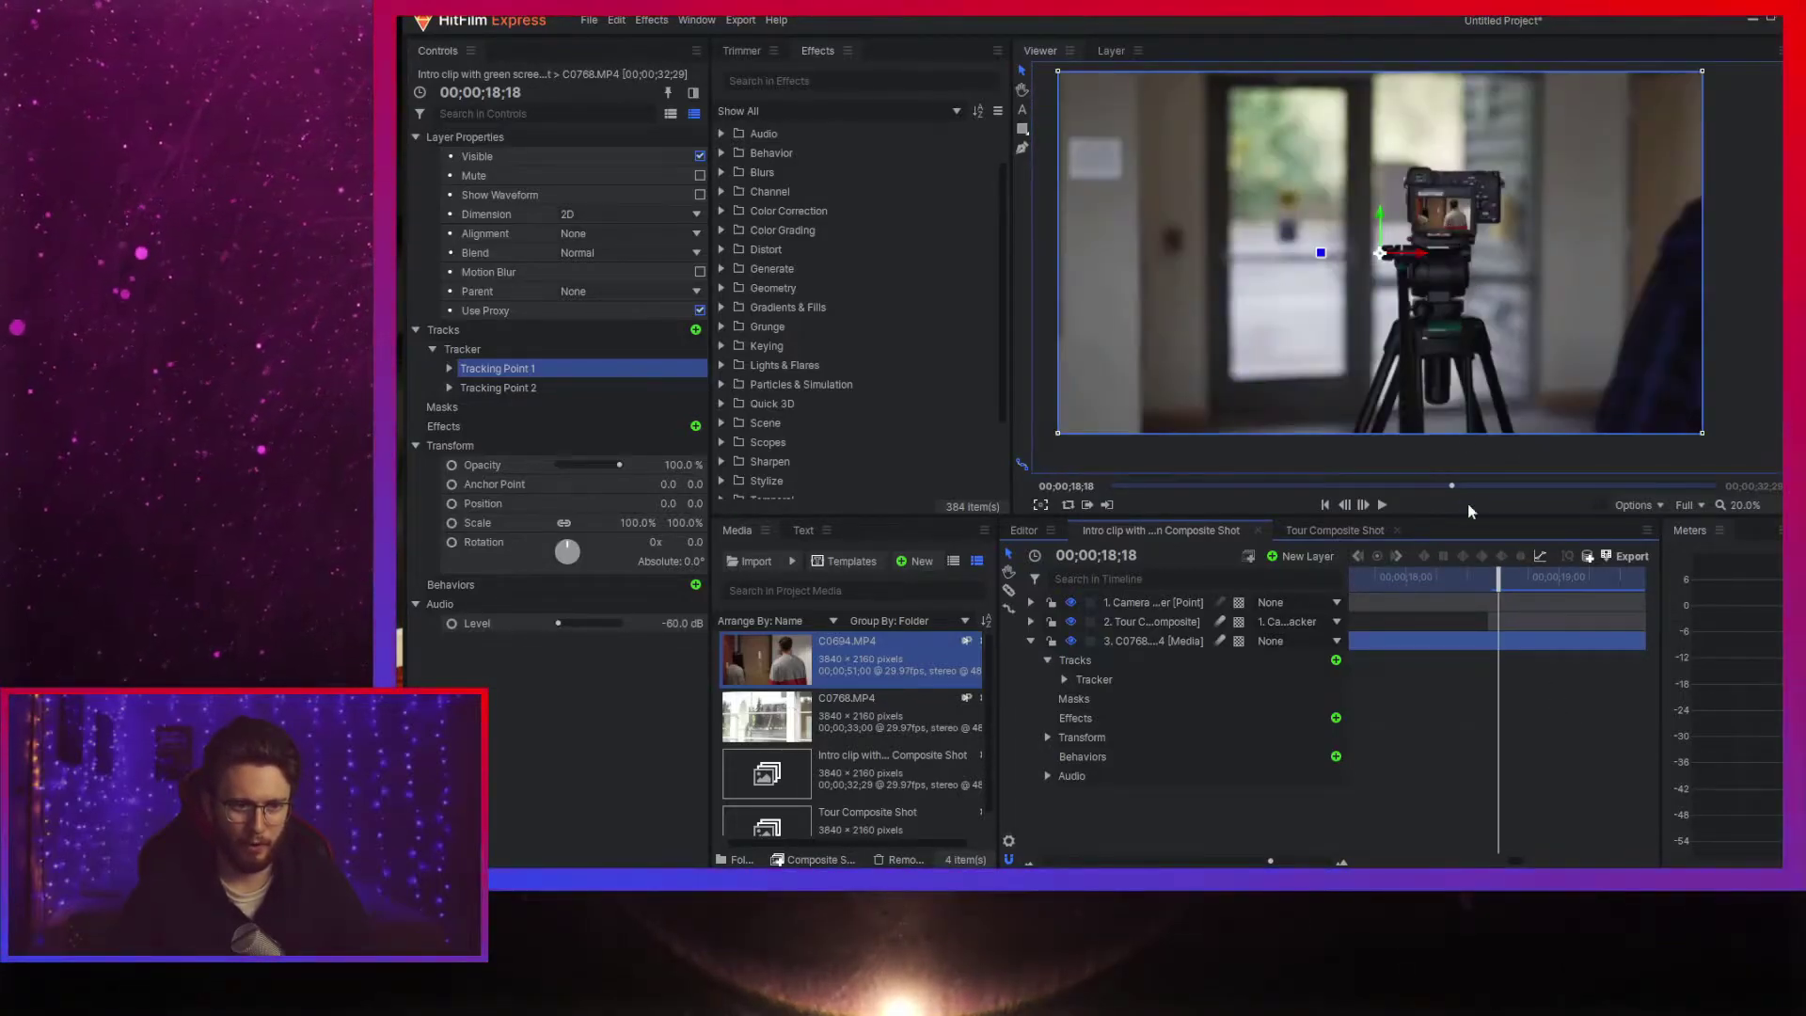
key(space)
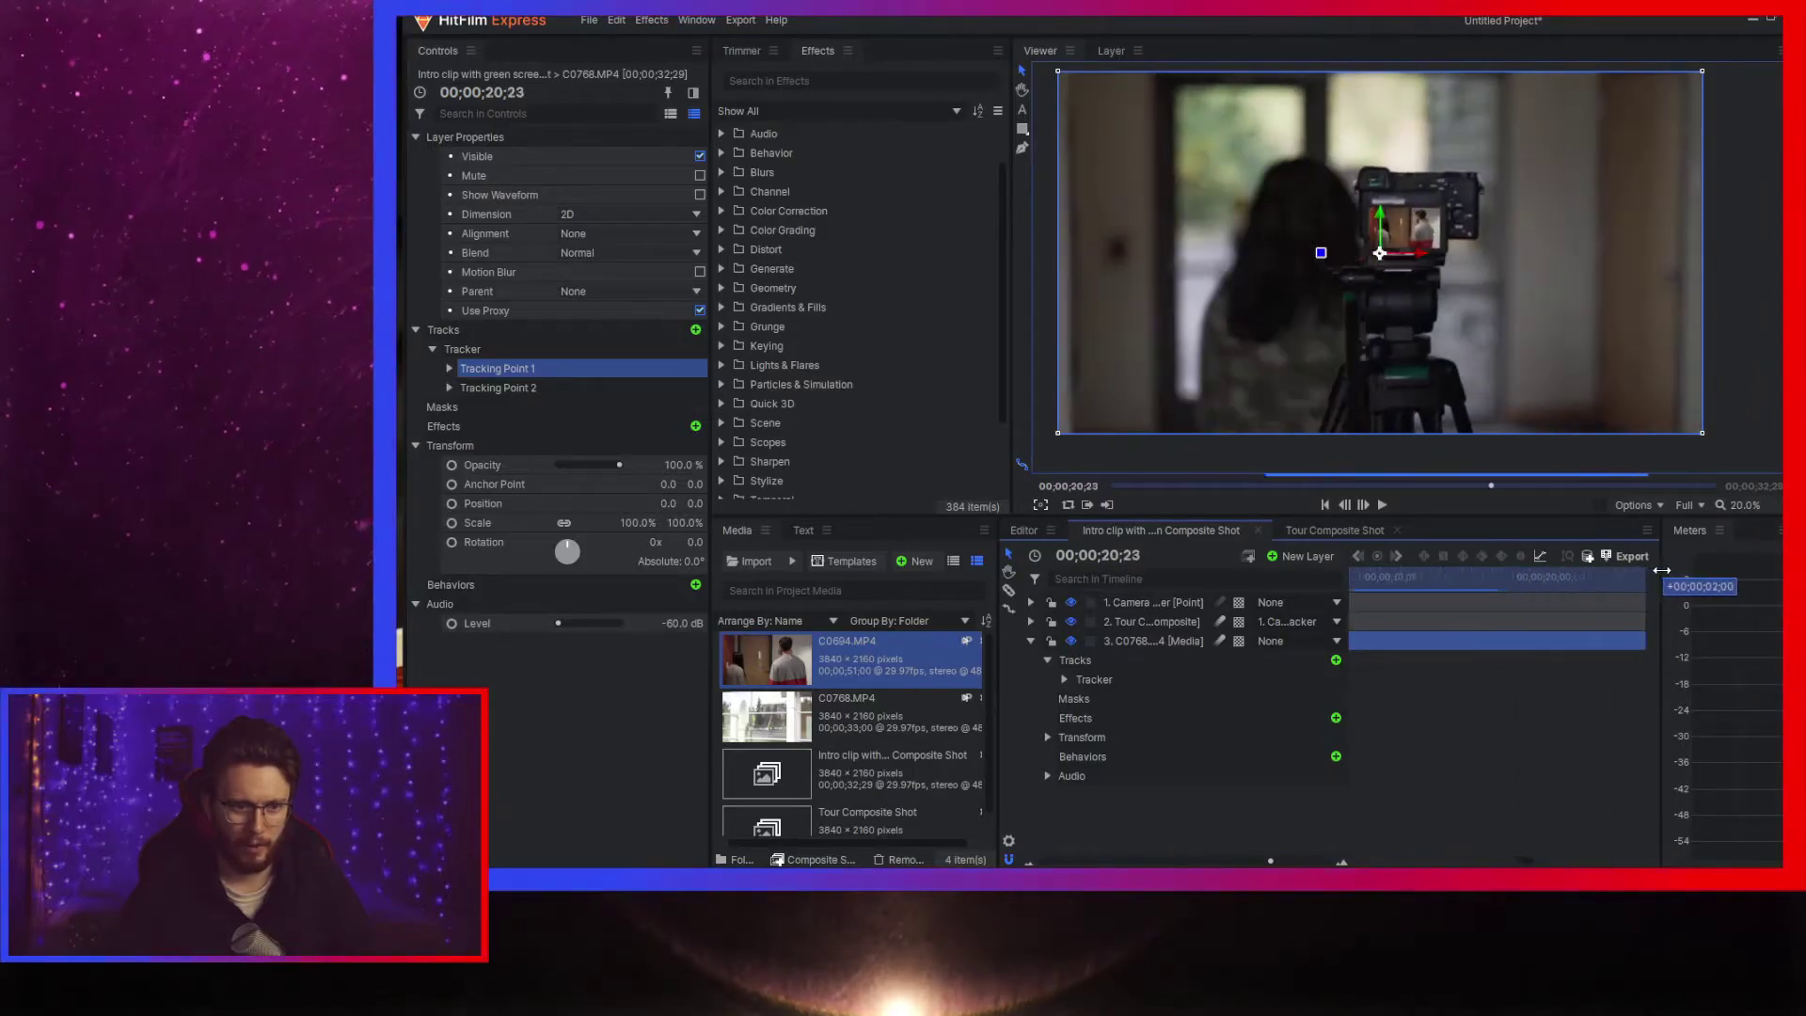
scroll(1408, 218, up, 5)
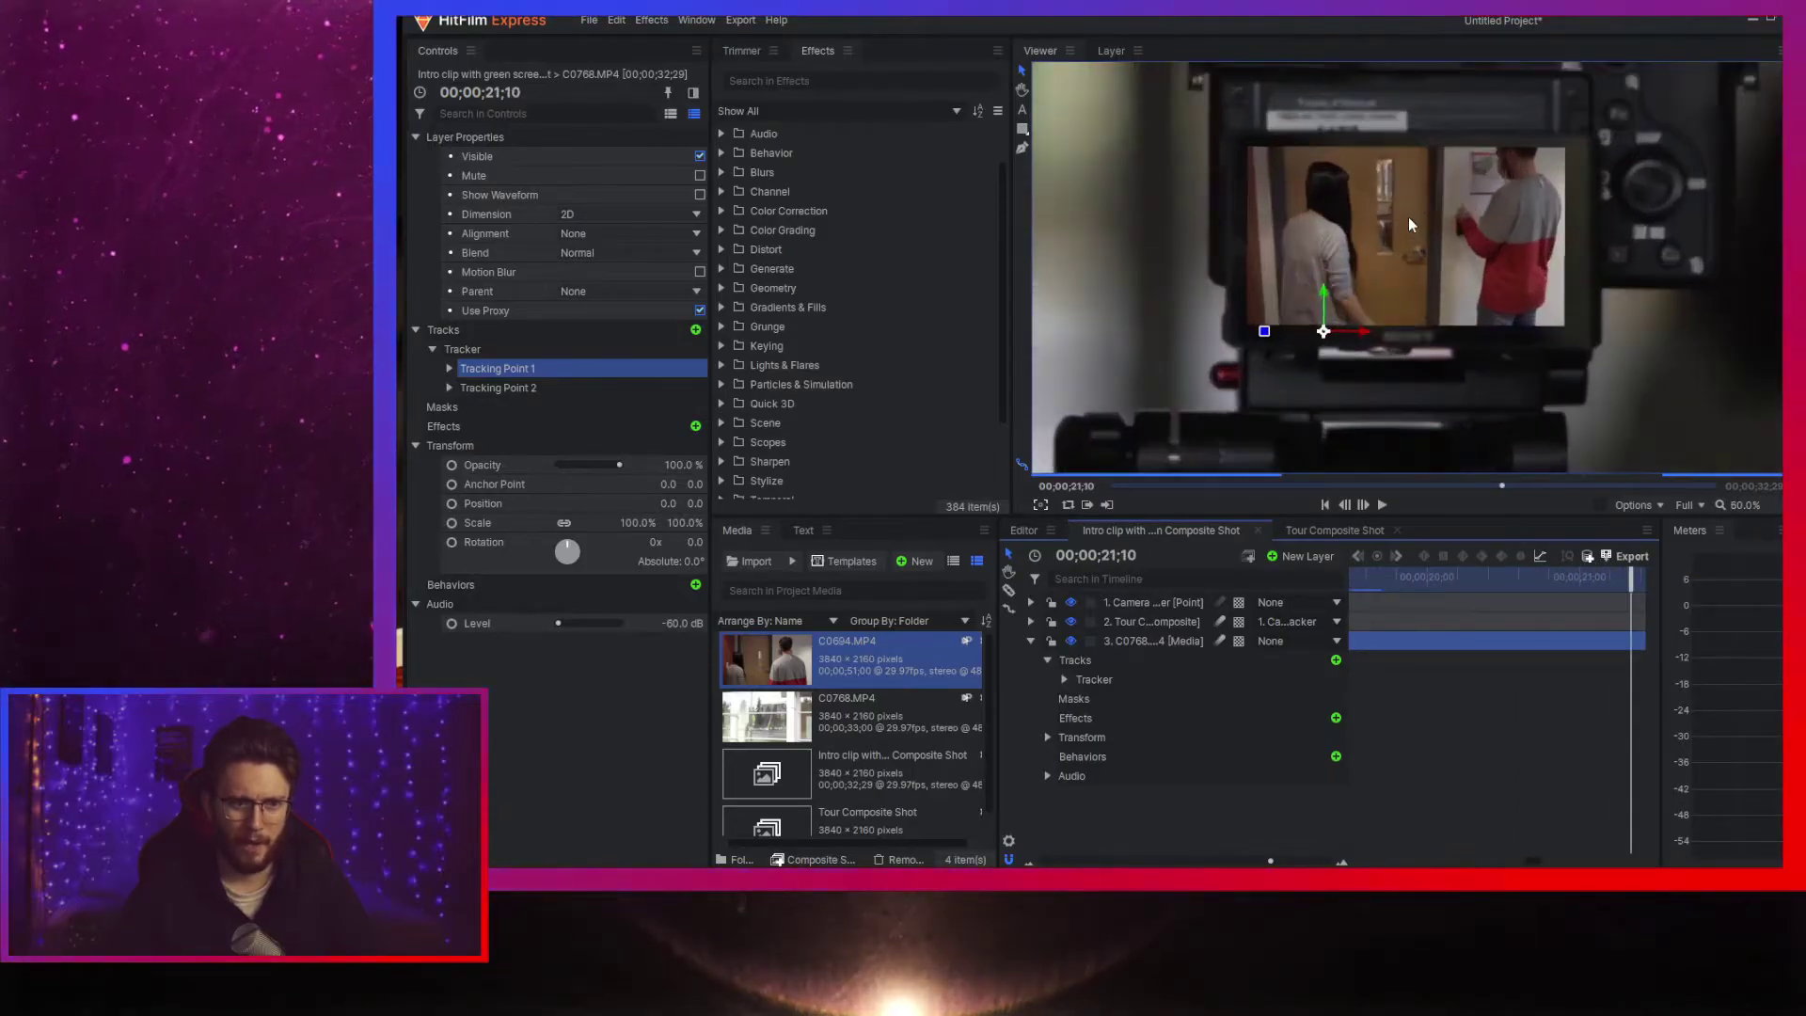
- Split the Tour Composite Shot layer at 00;00;18;17 and select the one-frame segment before the cut
scroll(1408, 218, down, 5)
mouse_move(1418, 588)
mouse_down()
mouse_move(1383, 585)
mouse_move(1407, 582)
mouse_up()
scroll(1433, 645, up, 4)
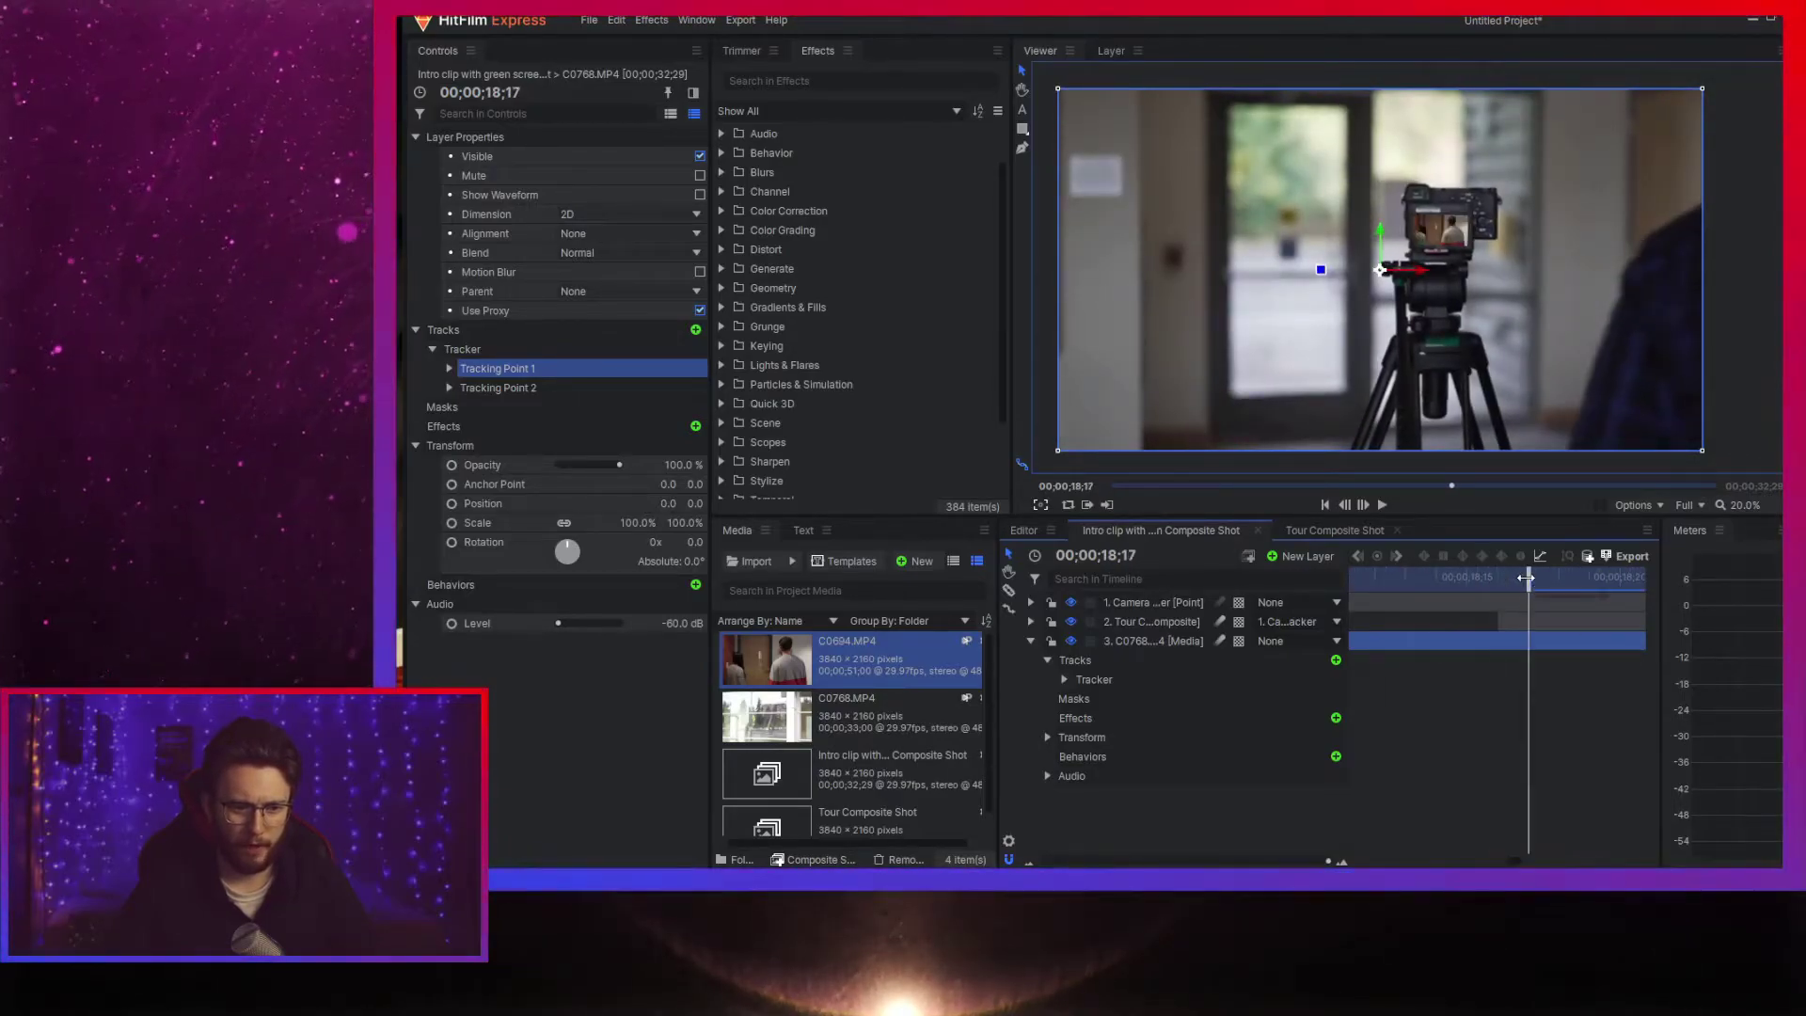
click(1525, 577)
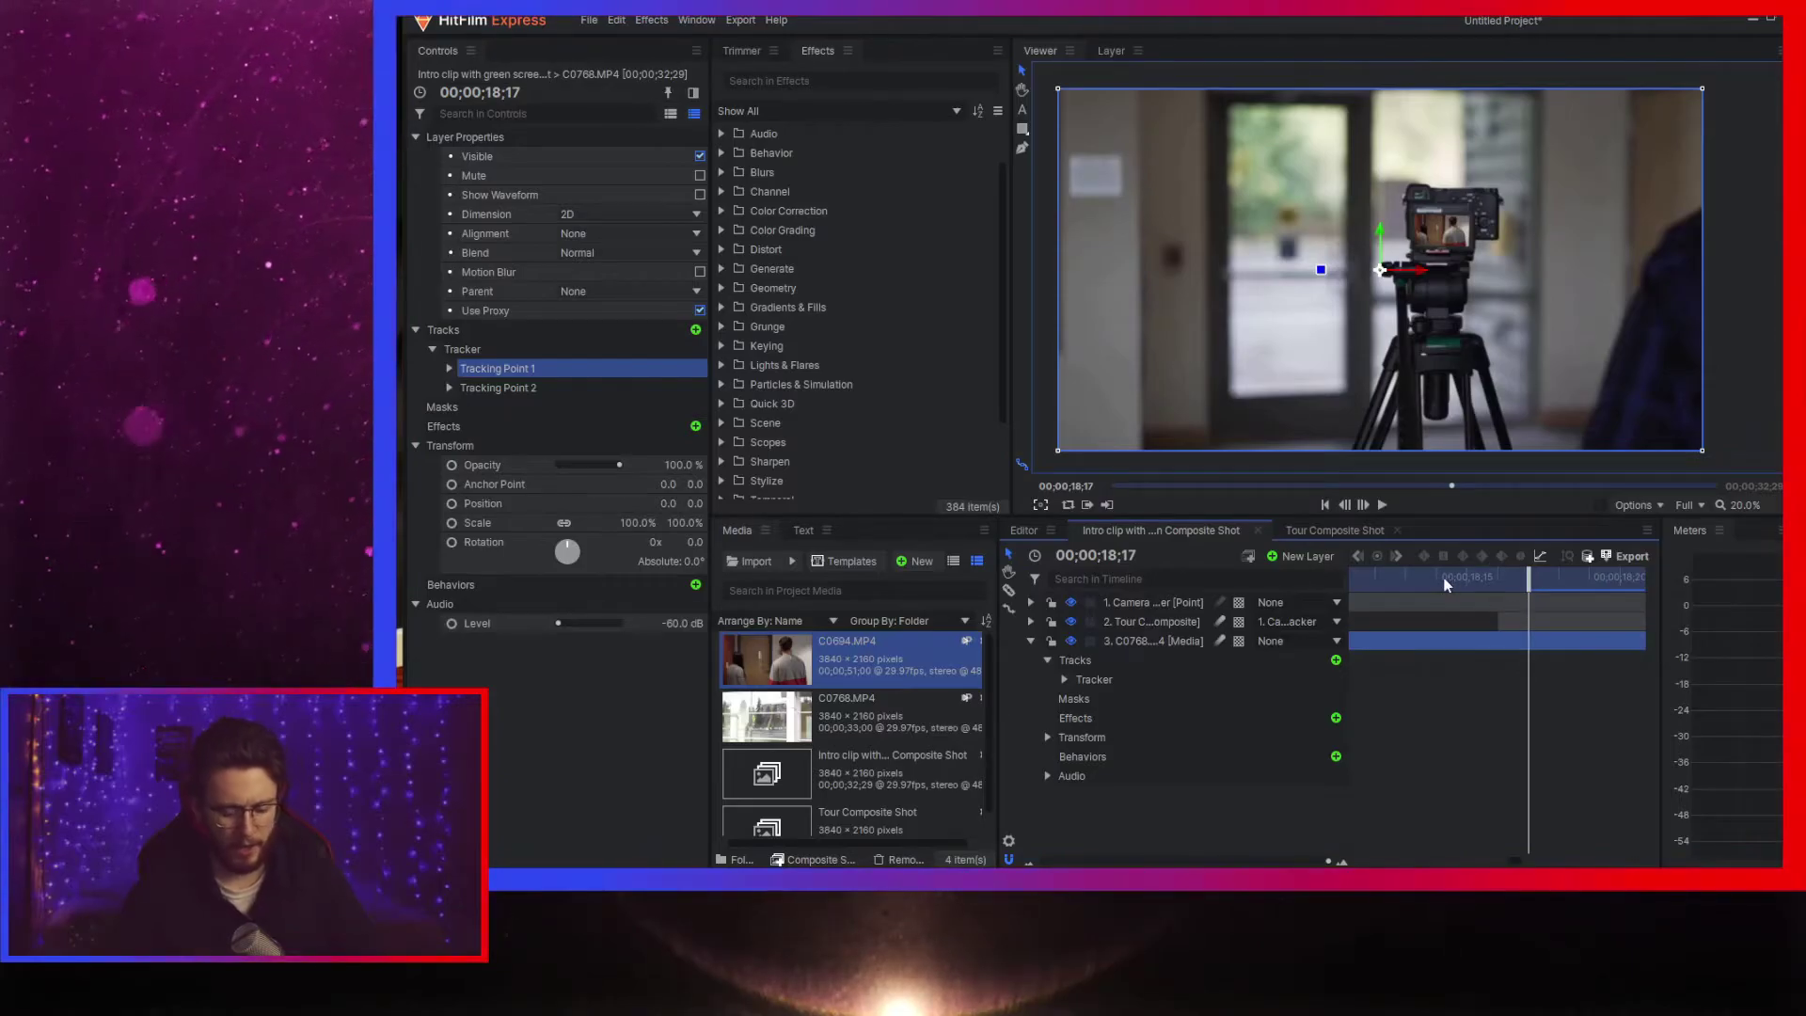
key(ctrl+d)
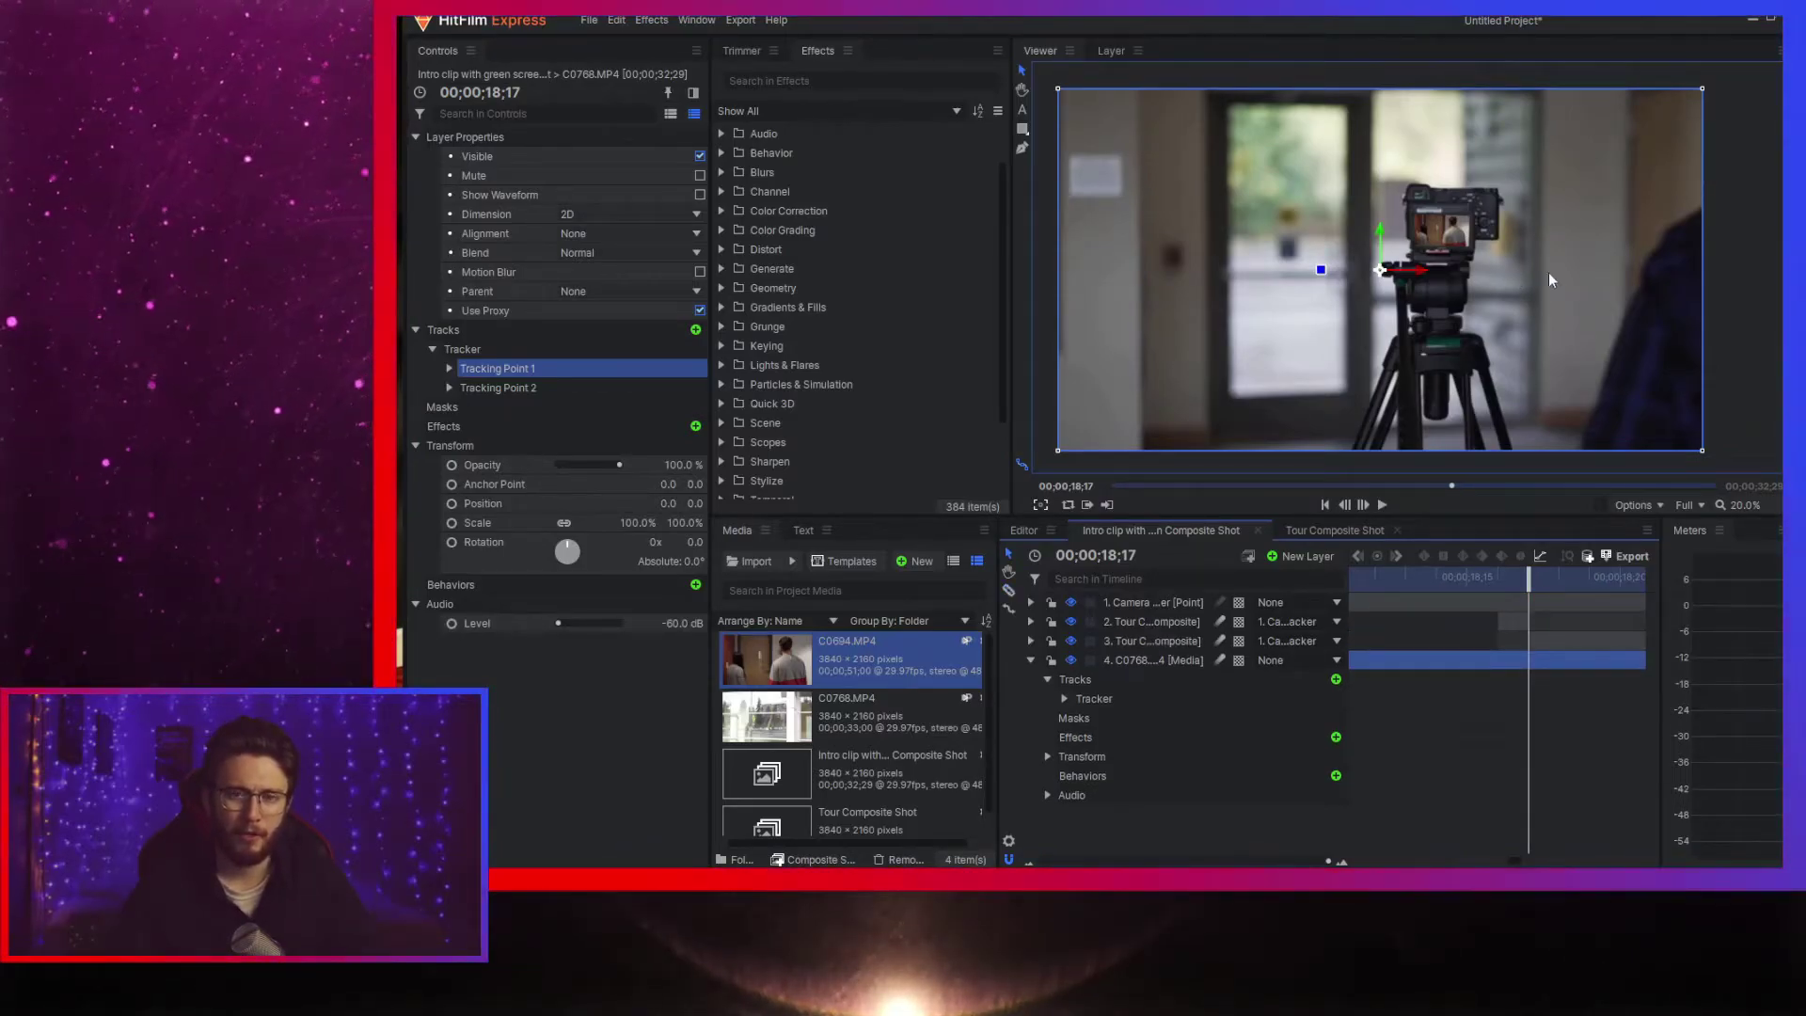
click(1508, 626)
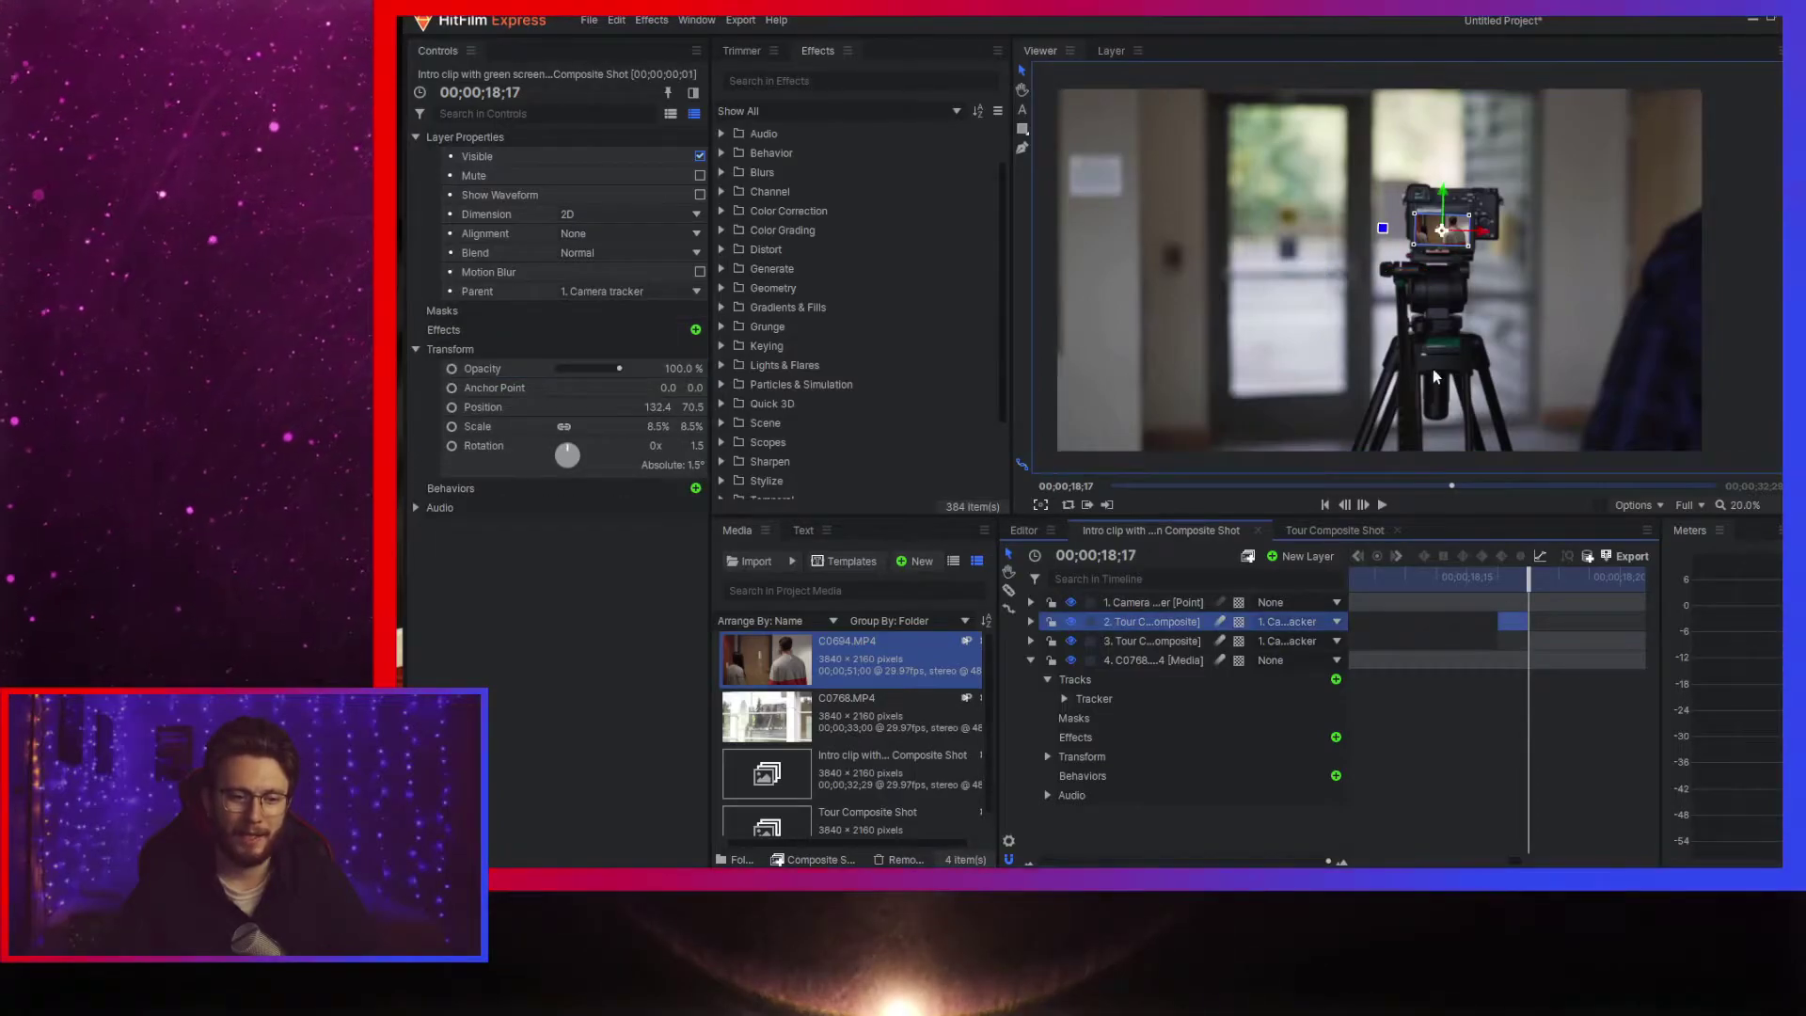
- Examine the green camera screen frame by frame between 00;00;18;09 and 00;00;18;17, just before the inserted footage begins
key(Left)
key(Left)
key(Left)
key(Left)
key(Left)
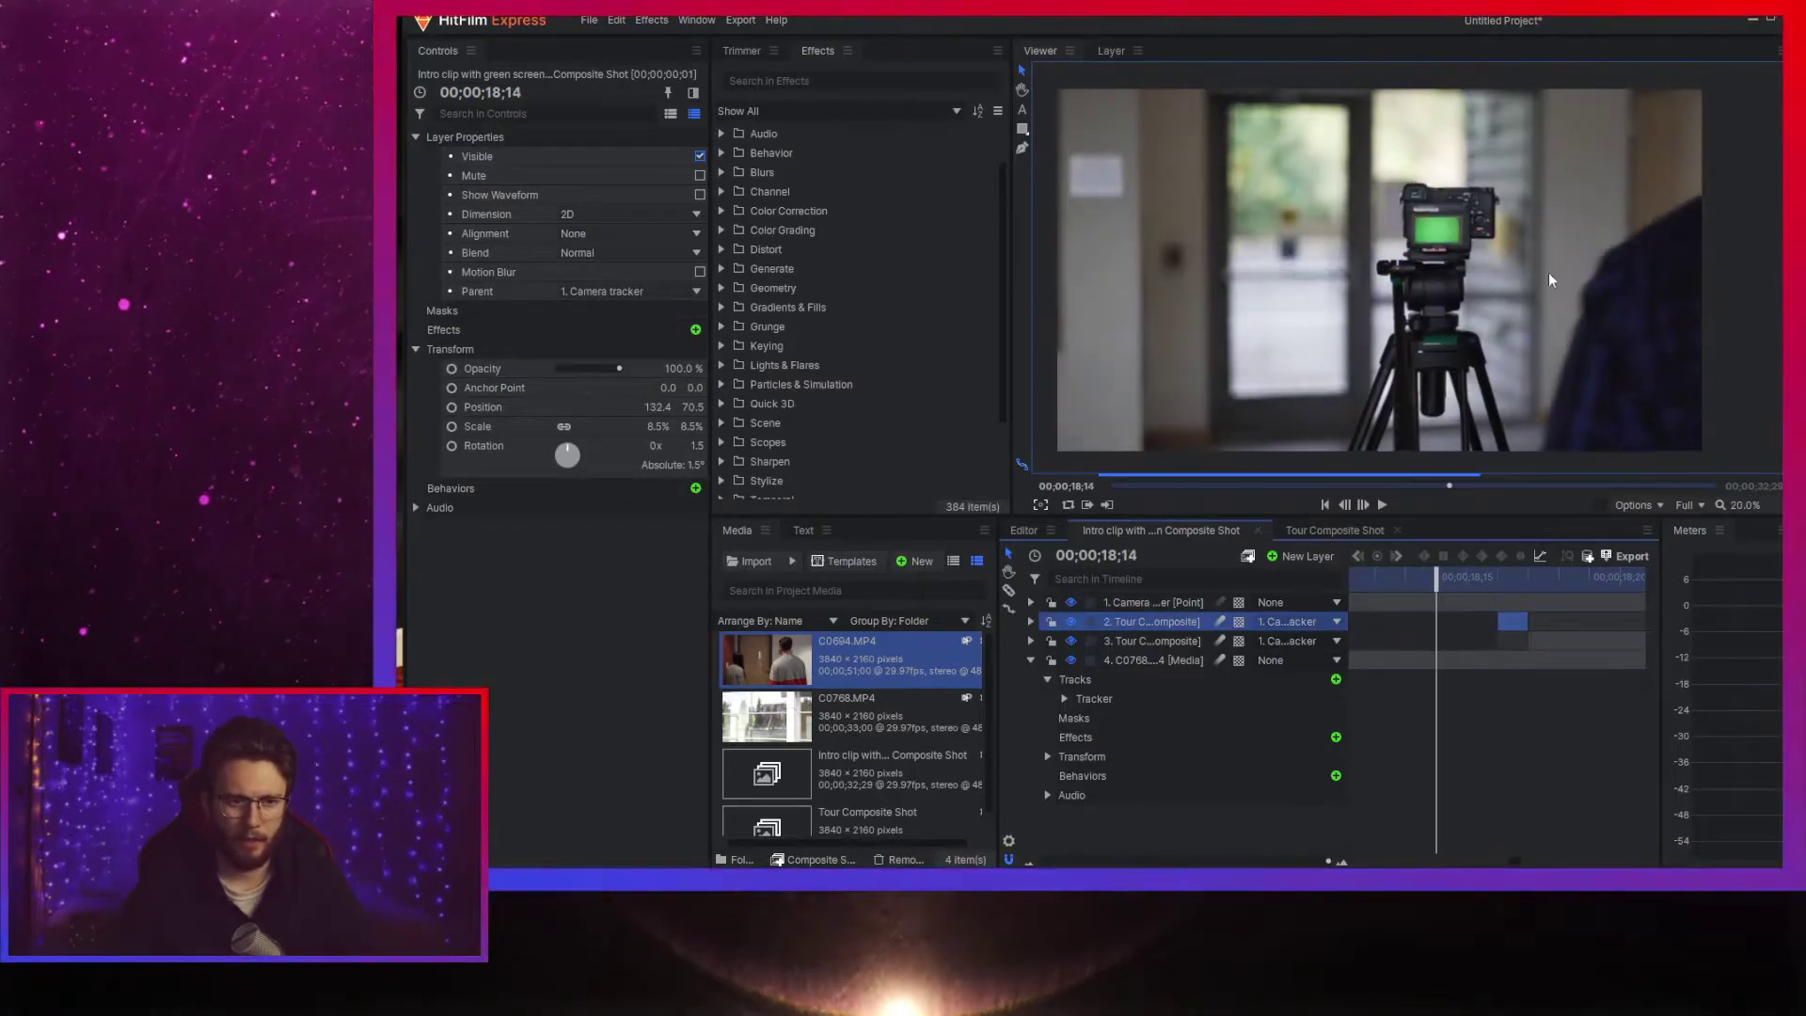
key(Left)
key(Left)
key(Left)
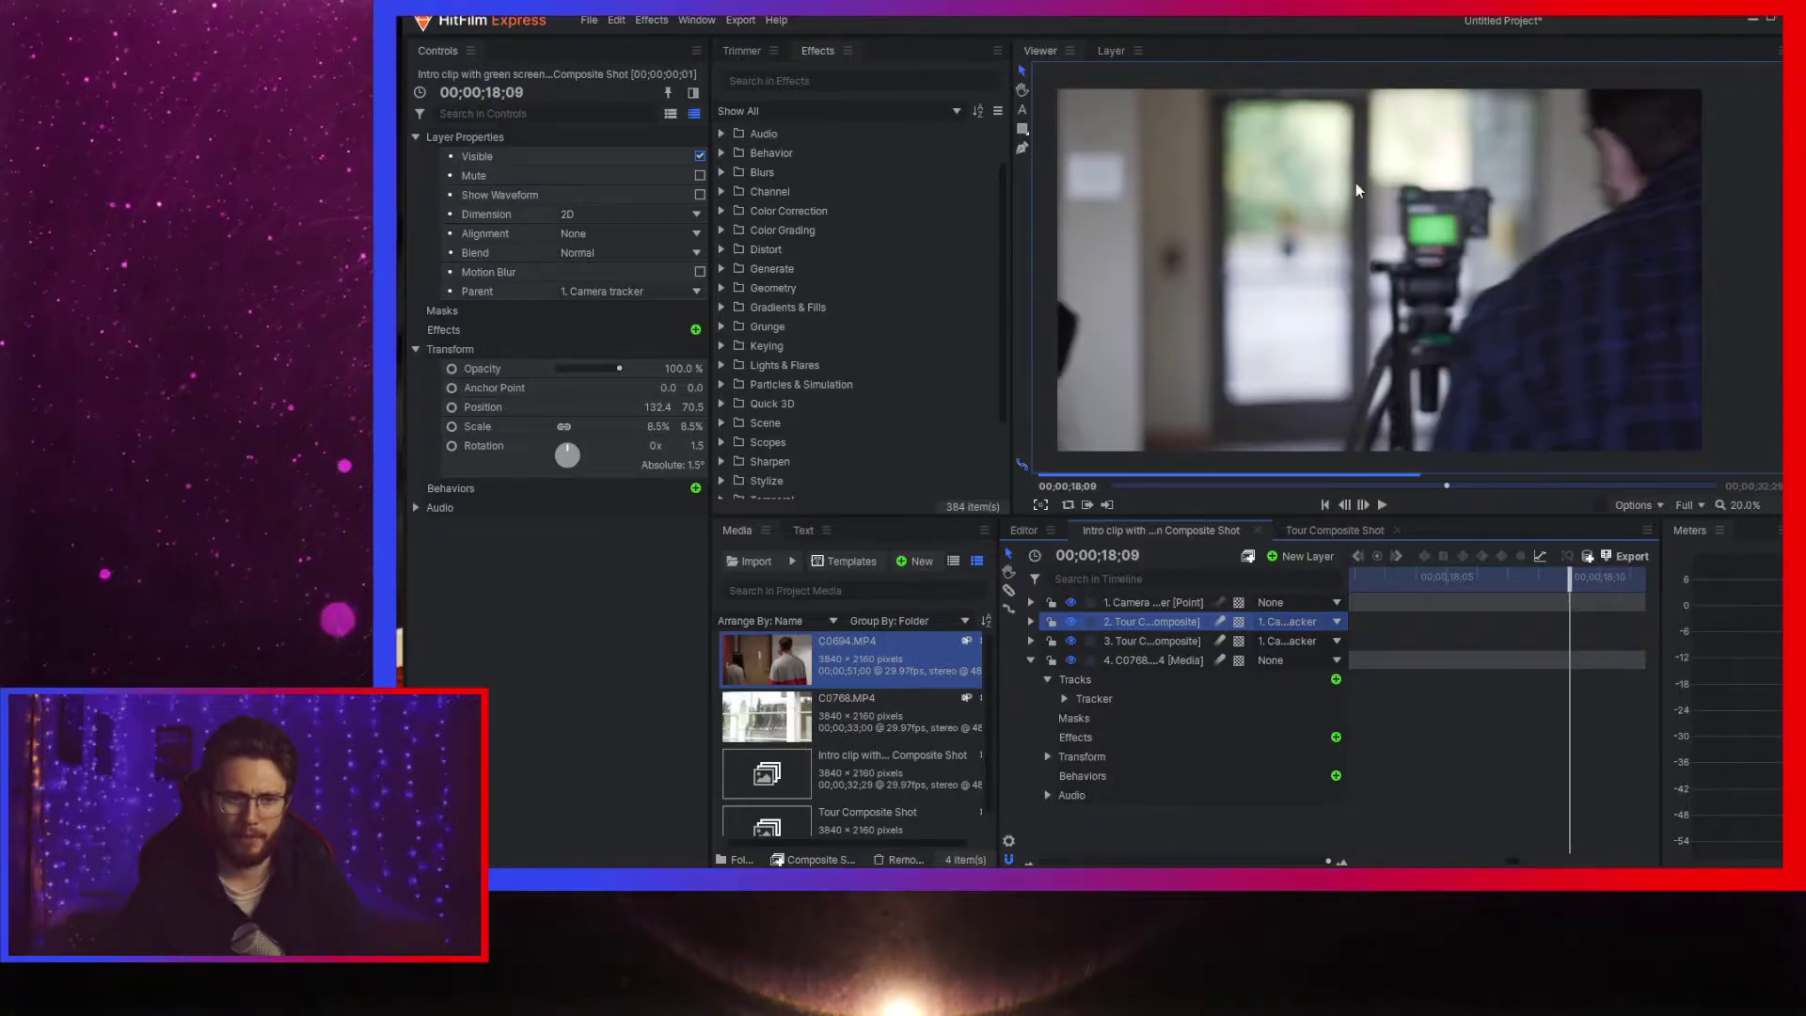
key(Right)
key(Right)
key(Right)
scroll(1340, 275, down, 1)
scroll(1392, 271, up, 2)
key(Left)
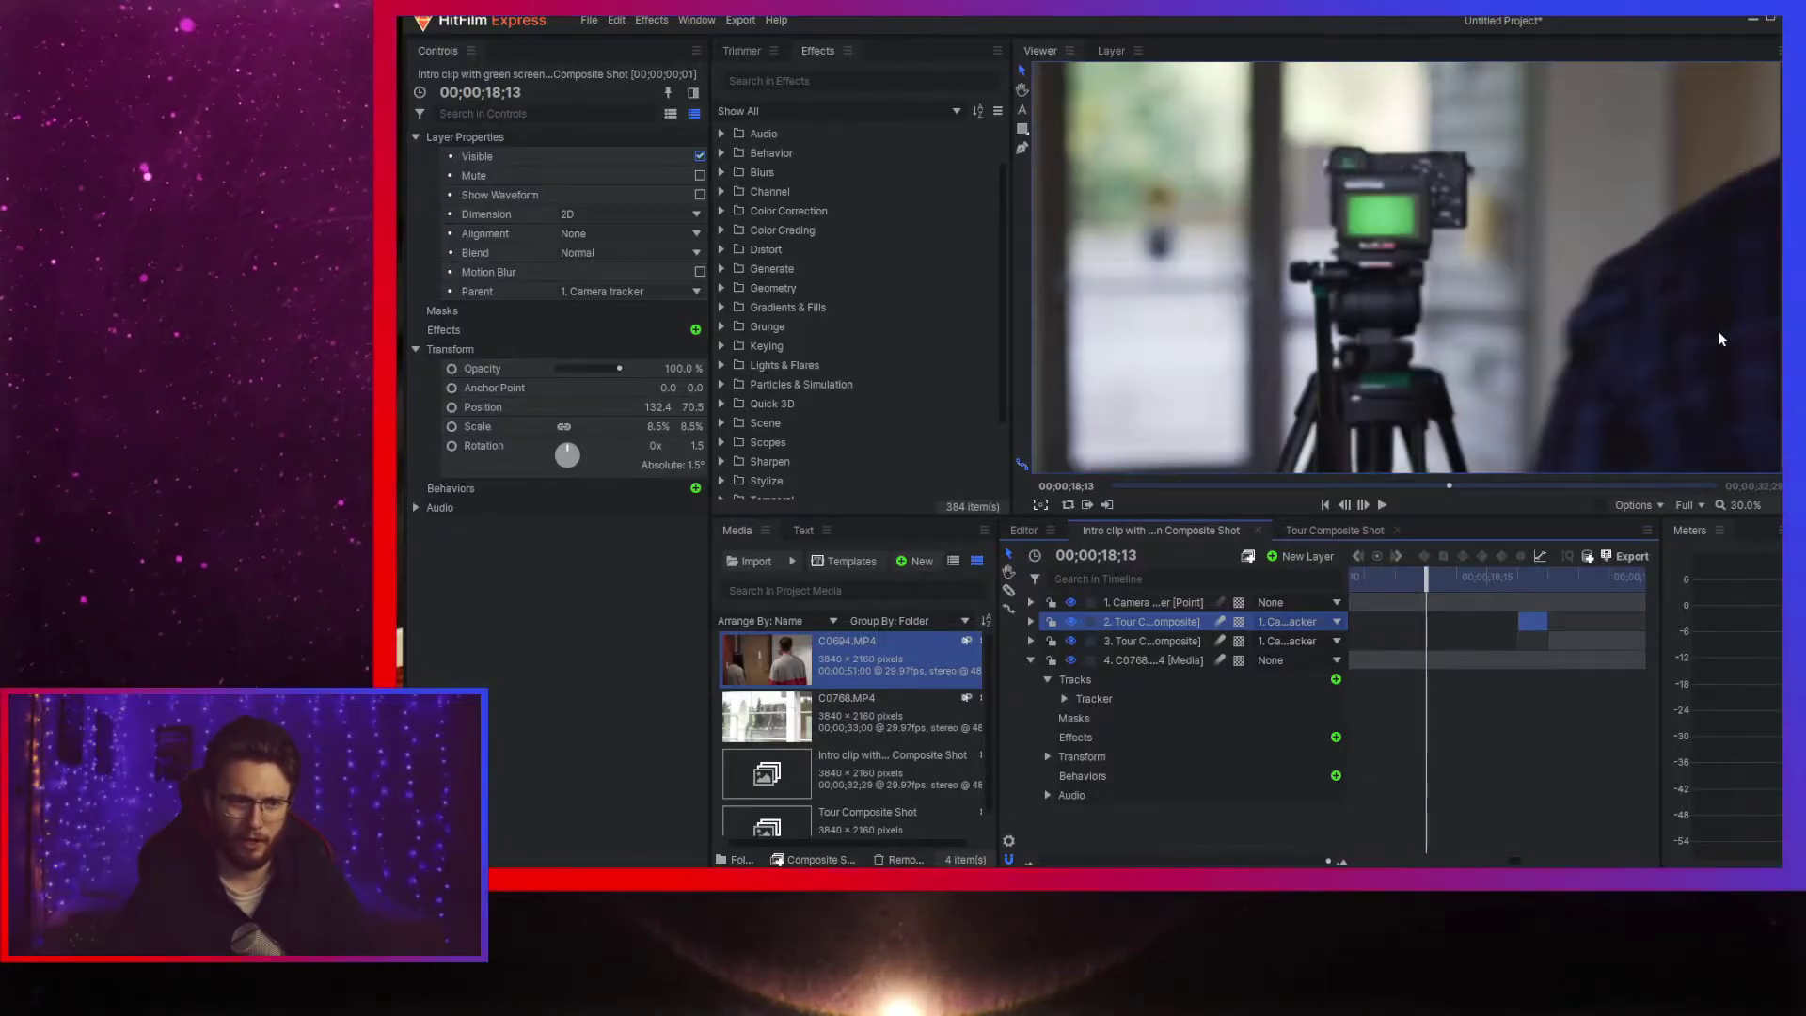
key(Right)
key(Right)
key(Right)
key(Left)
key(Left)
key(Left)
key(Left)
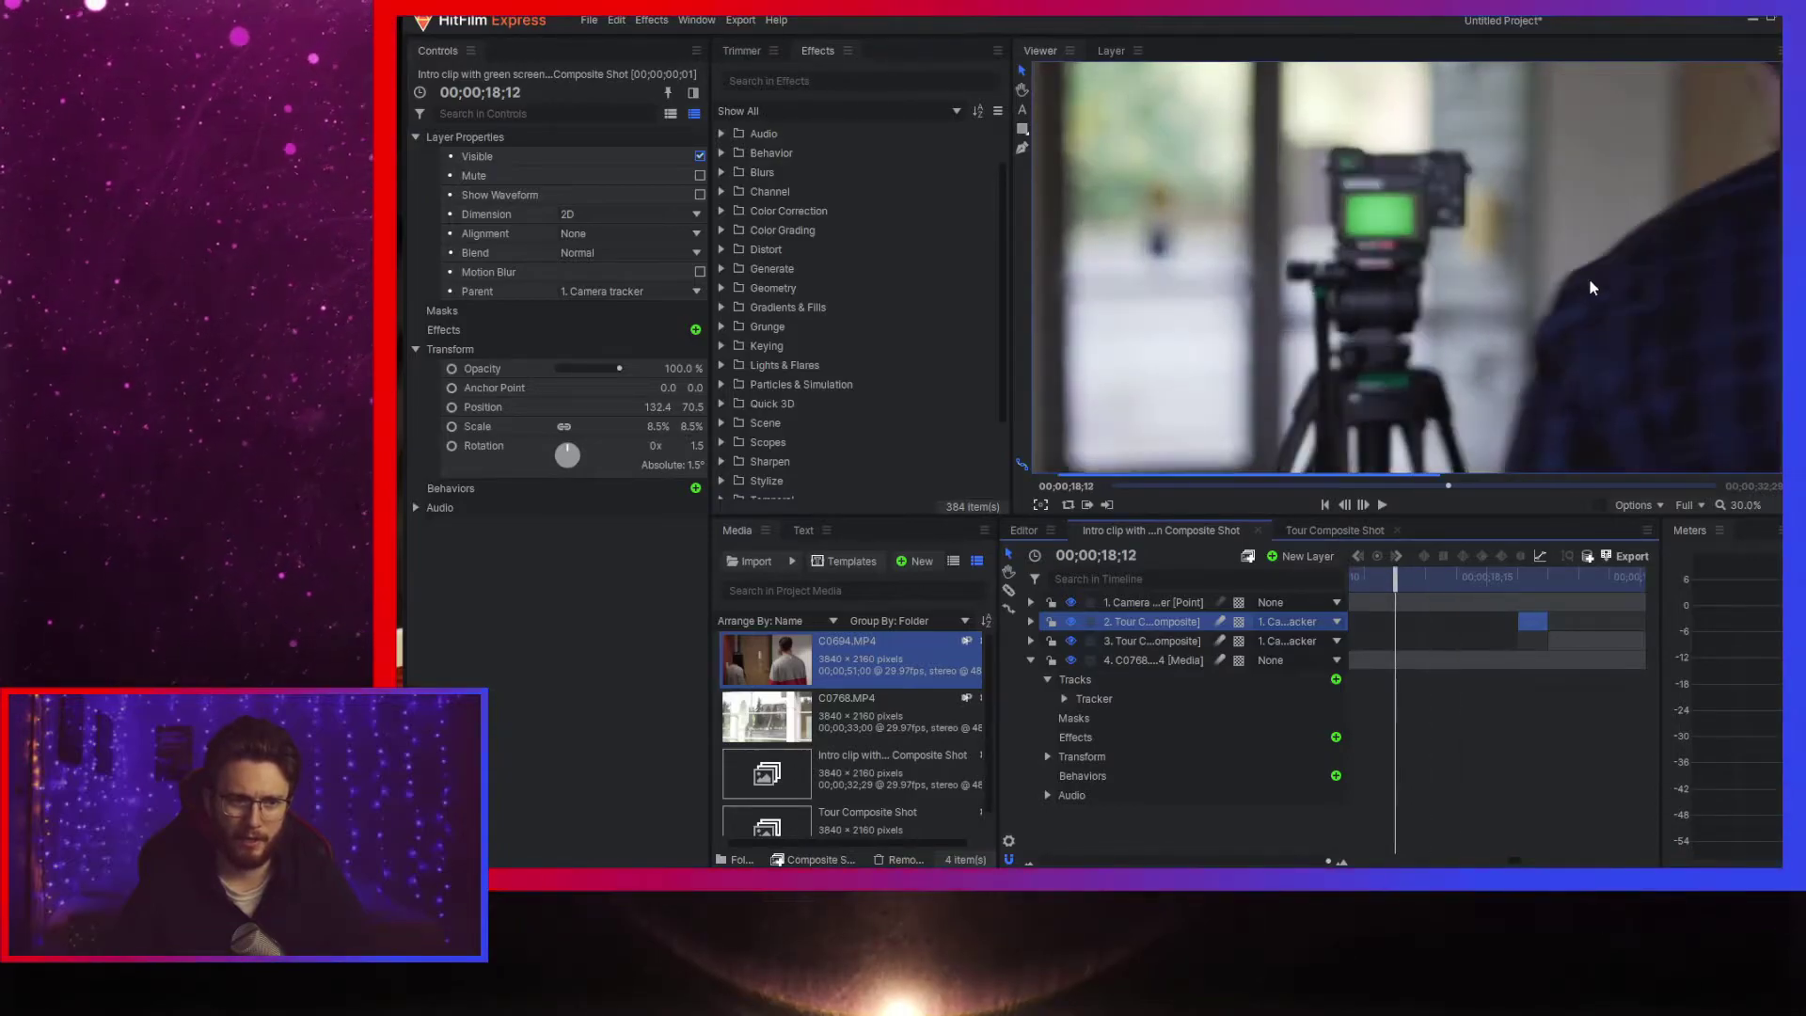
- Examine how the green camera screen comes into focus from 00;00;18;07 up to the footage's start at 00;00;18;16
click(1539, 585)
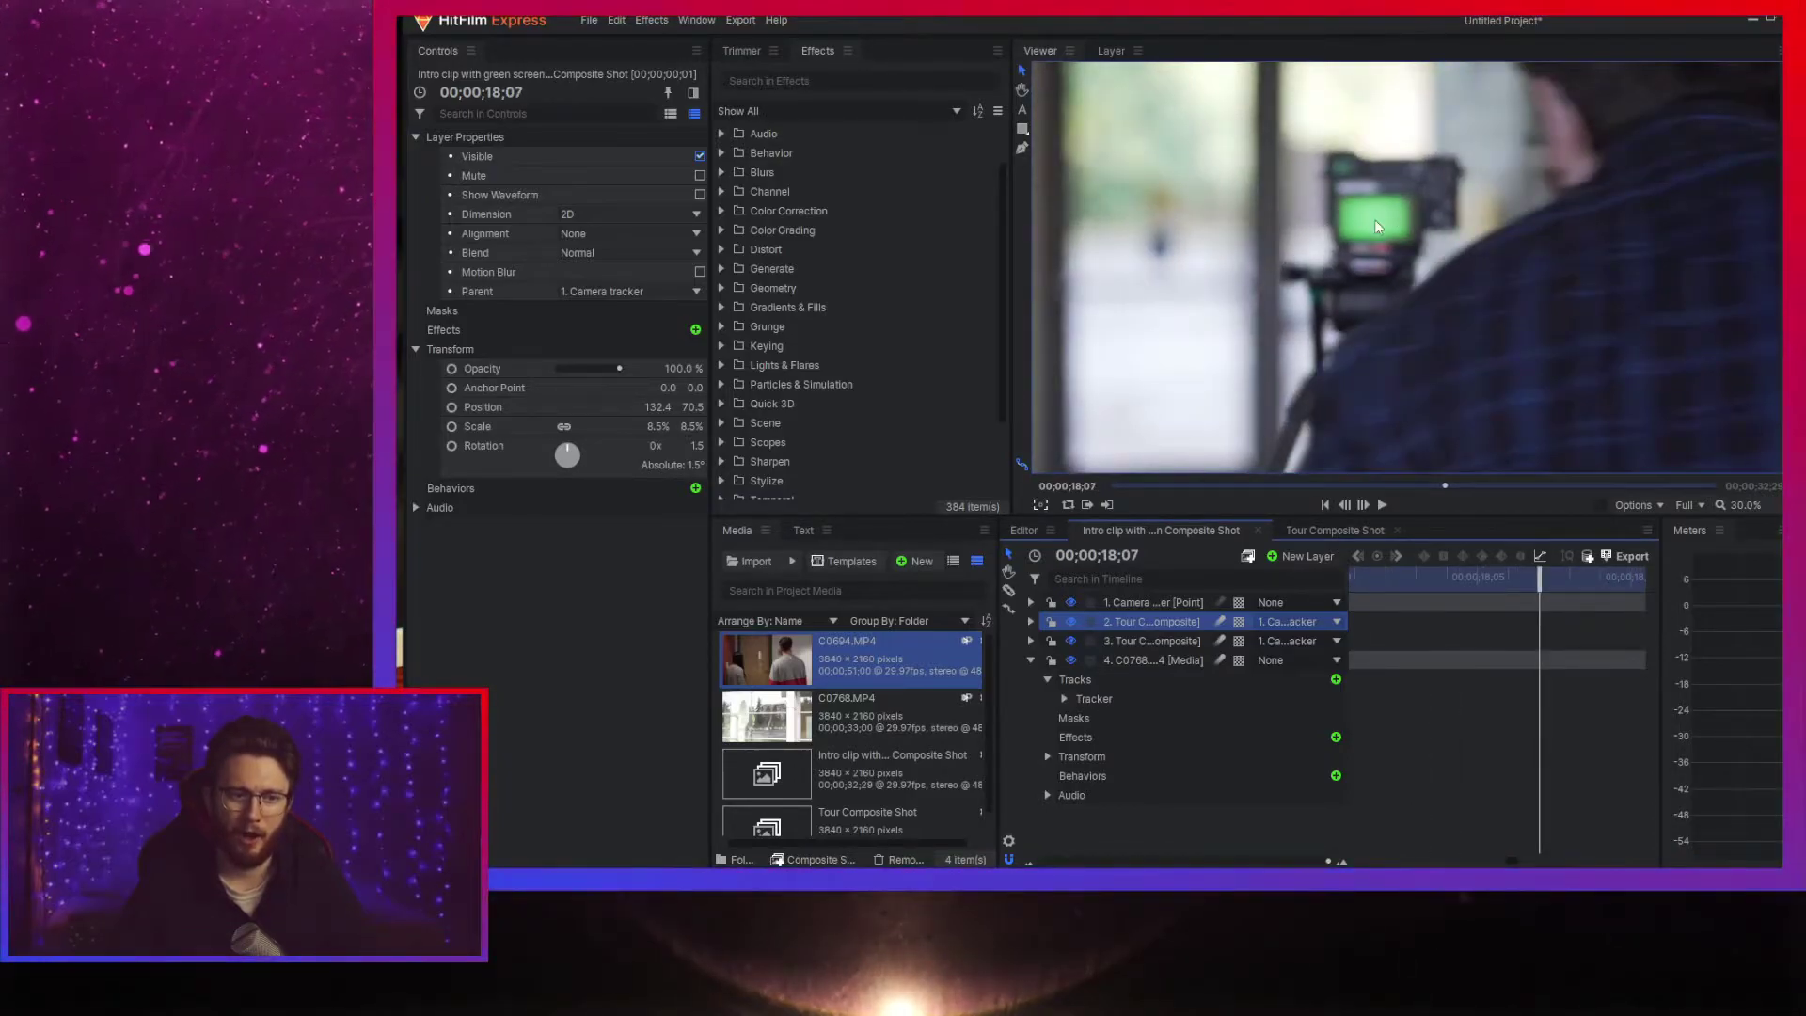
key(Right)
key(Right)
key(Right)
key(Right)
key(Right)
key(Right)
key(Right)
key(Right)
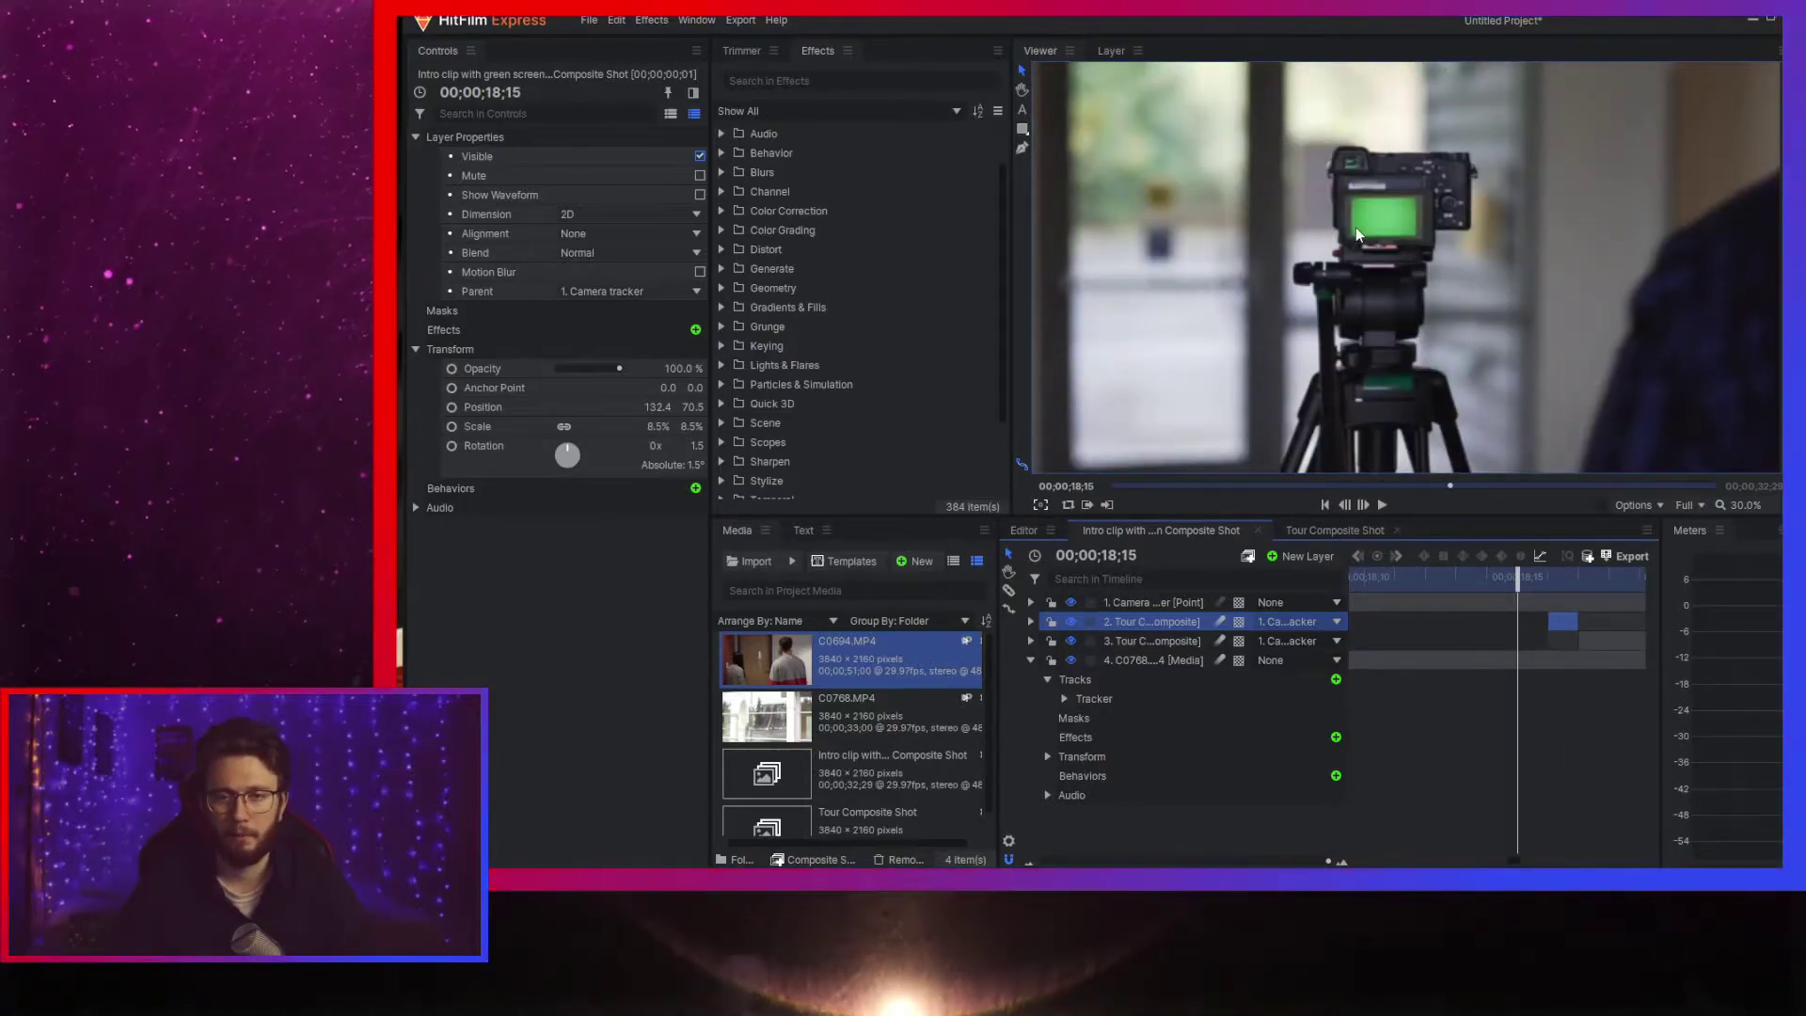
key(Right)
key(Left)
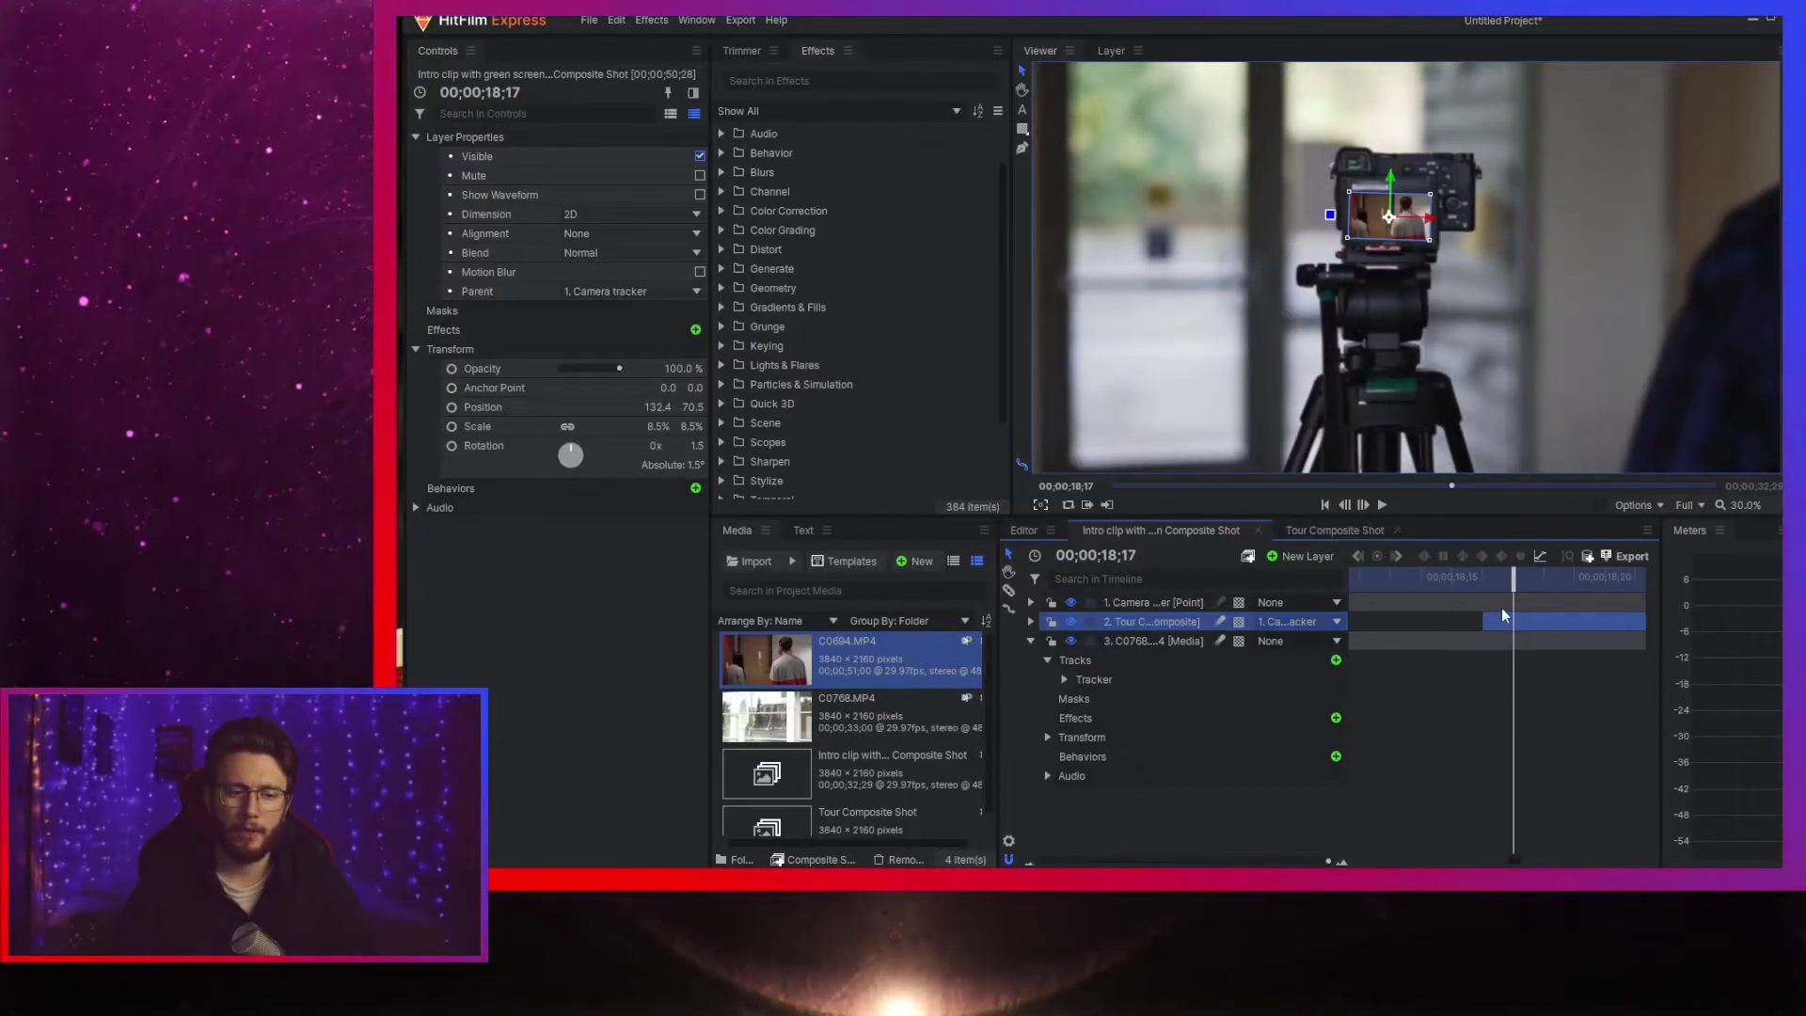
- Open the Tour Composite Shot at 00;00;00;00 and export its first frame as a PNG still into the project media
drag(1507, 580, 1482, 575)
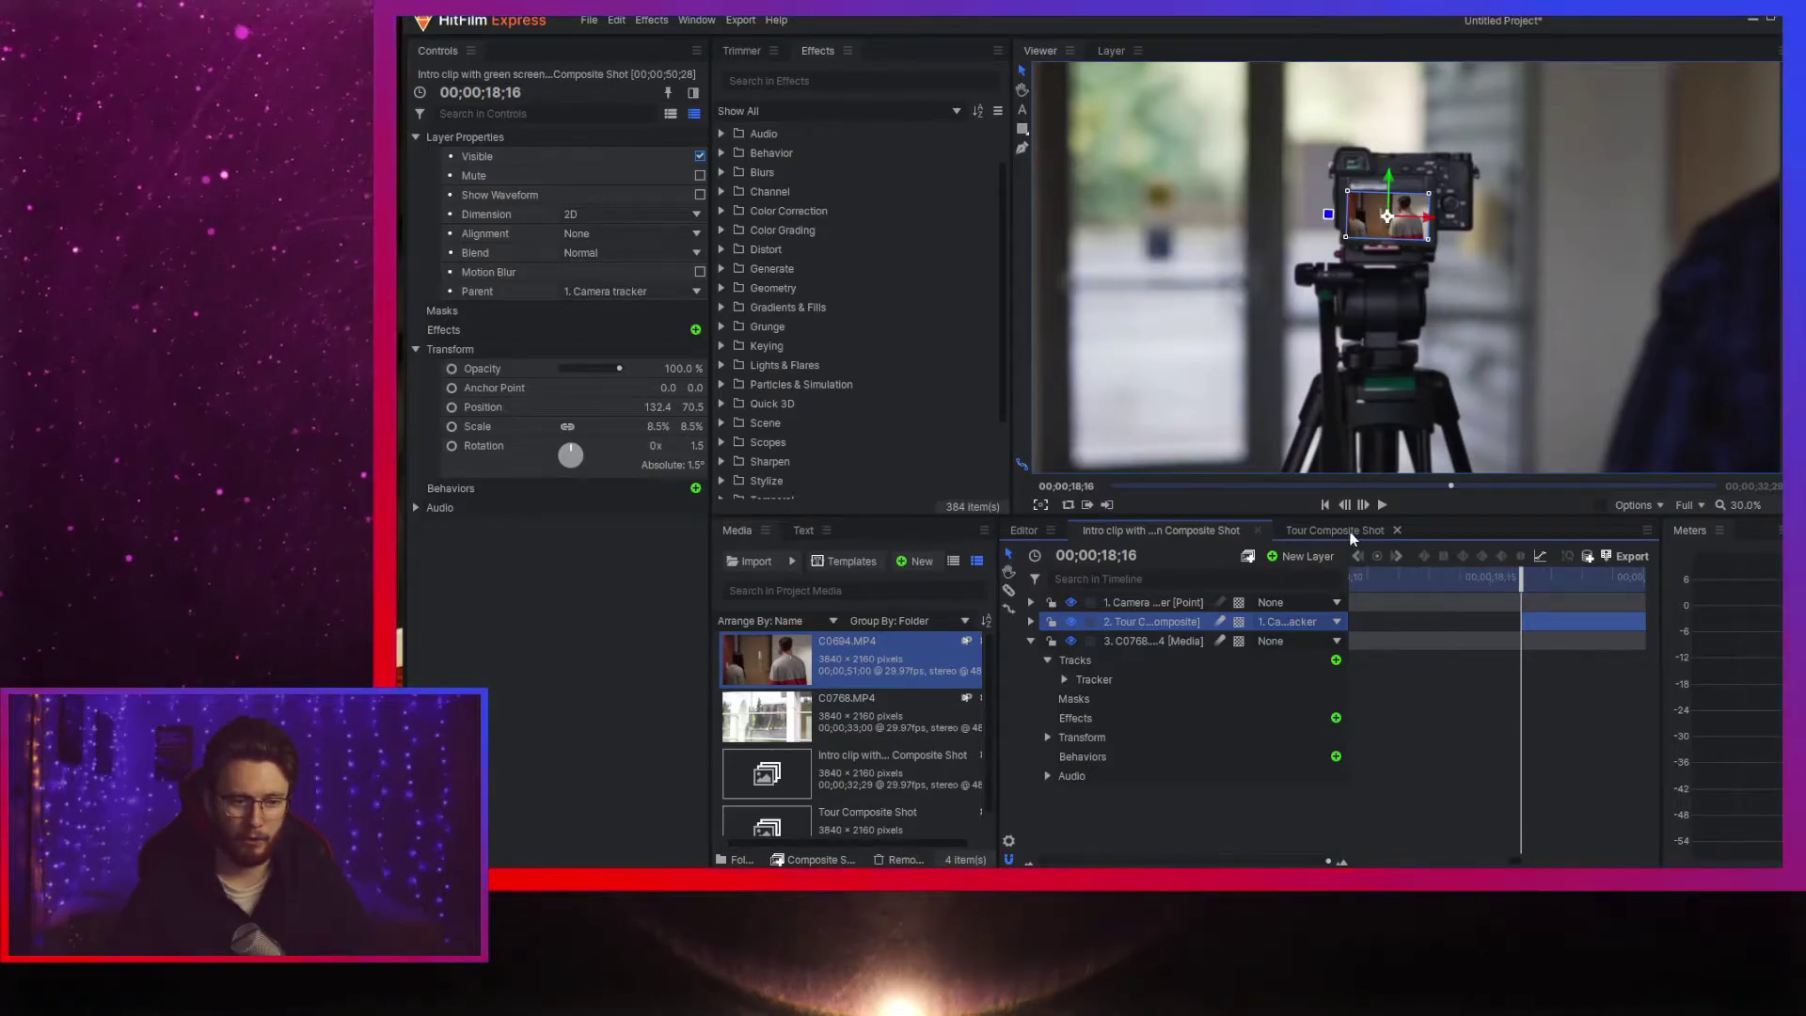
click(1345, 530)
drag(1327, 581, 1309, 581)
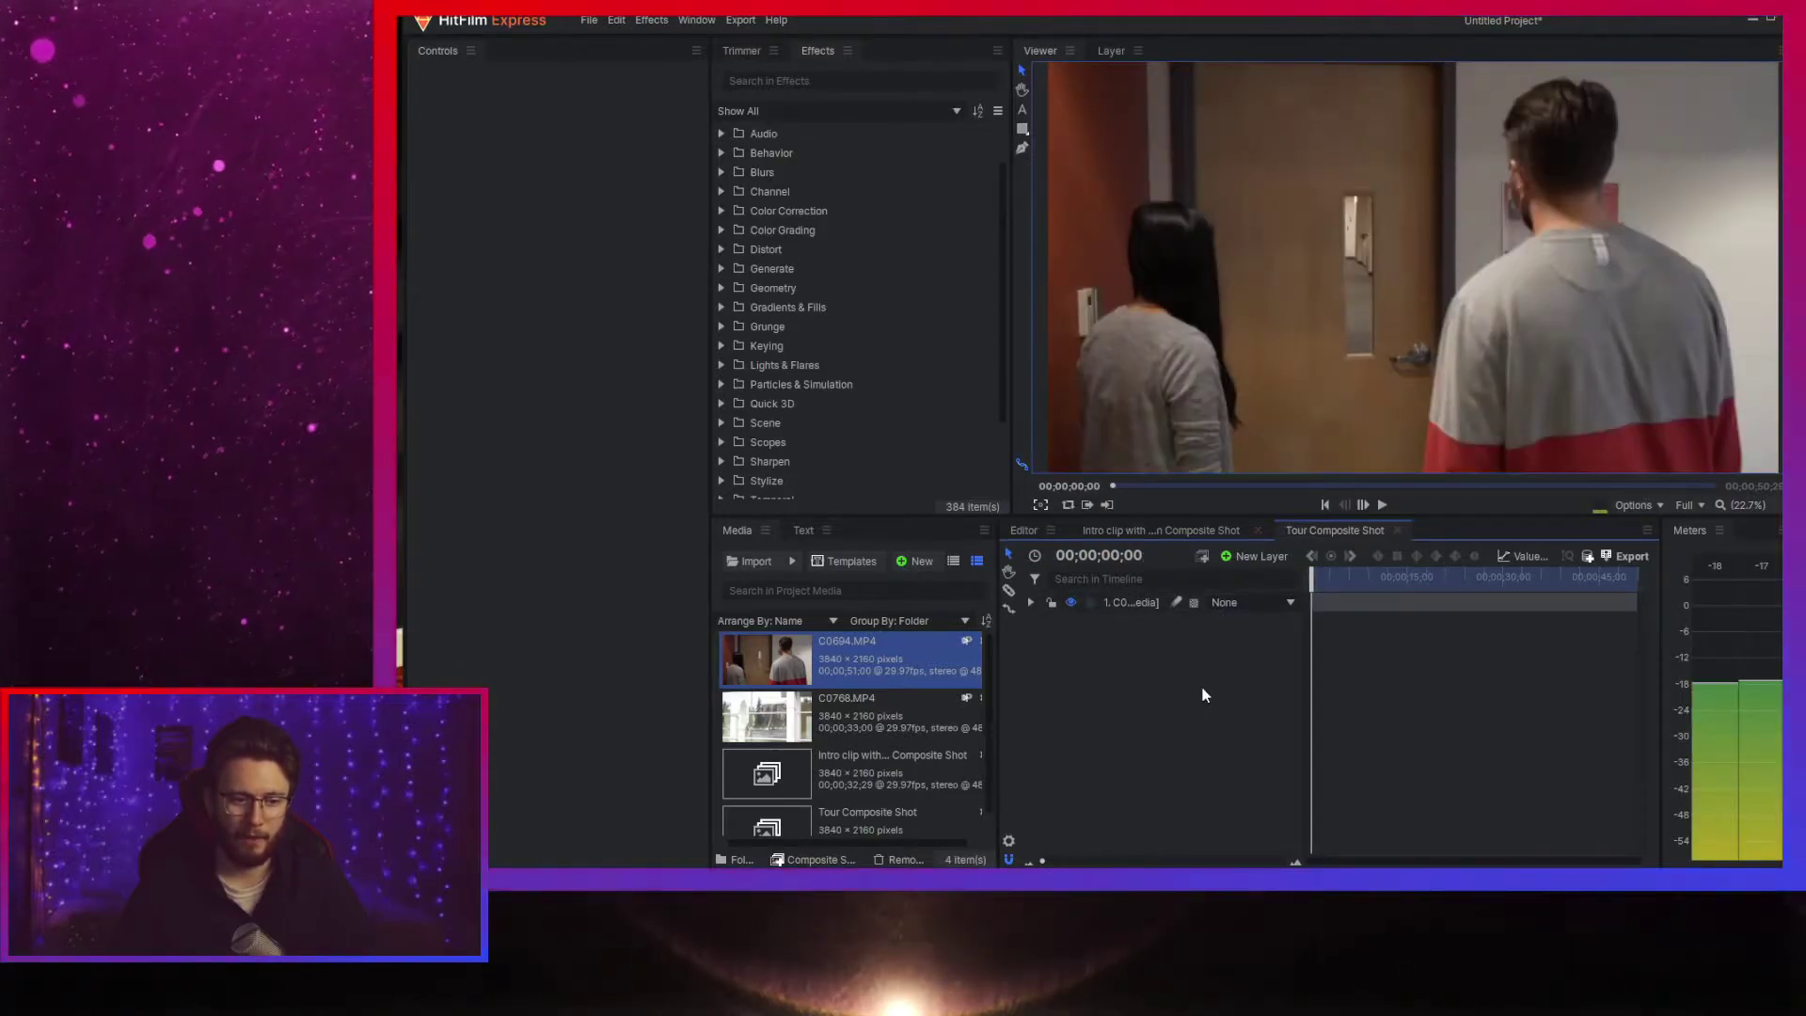
right_click(1127, 608)
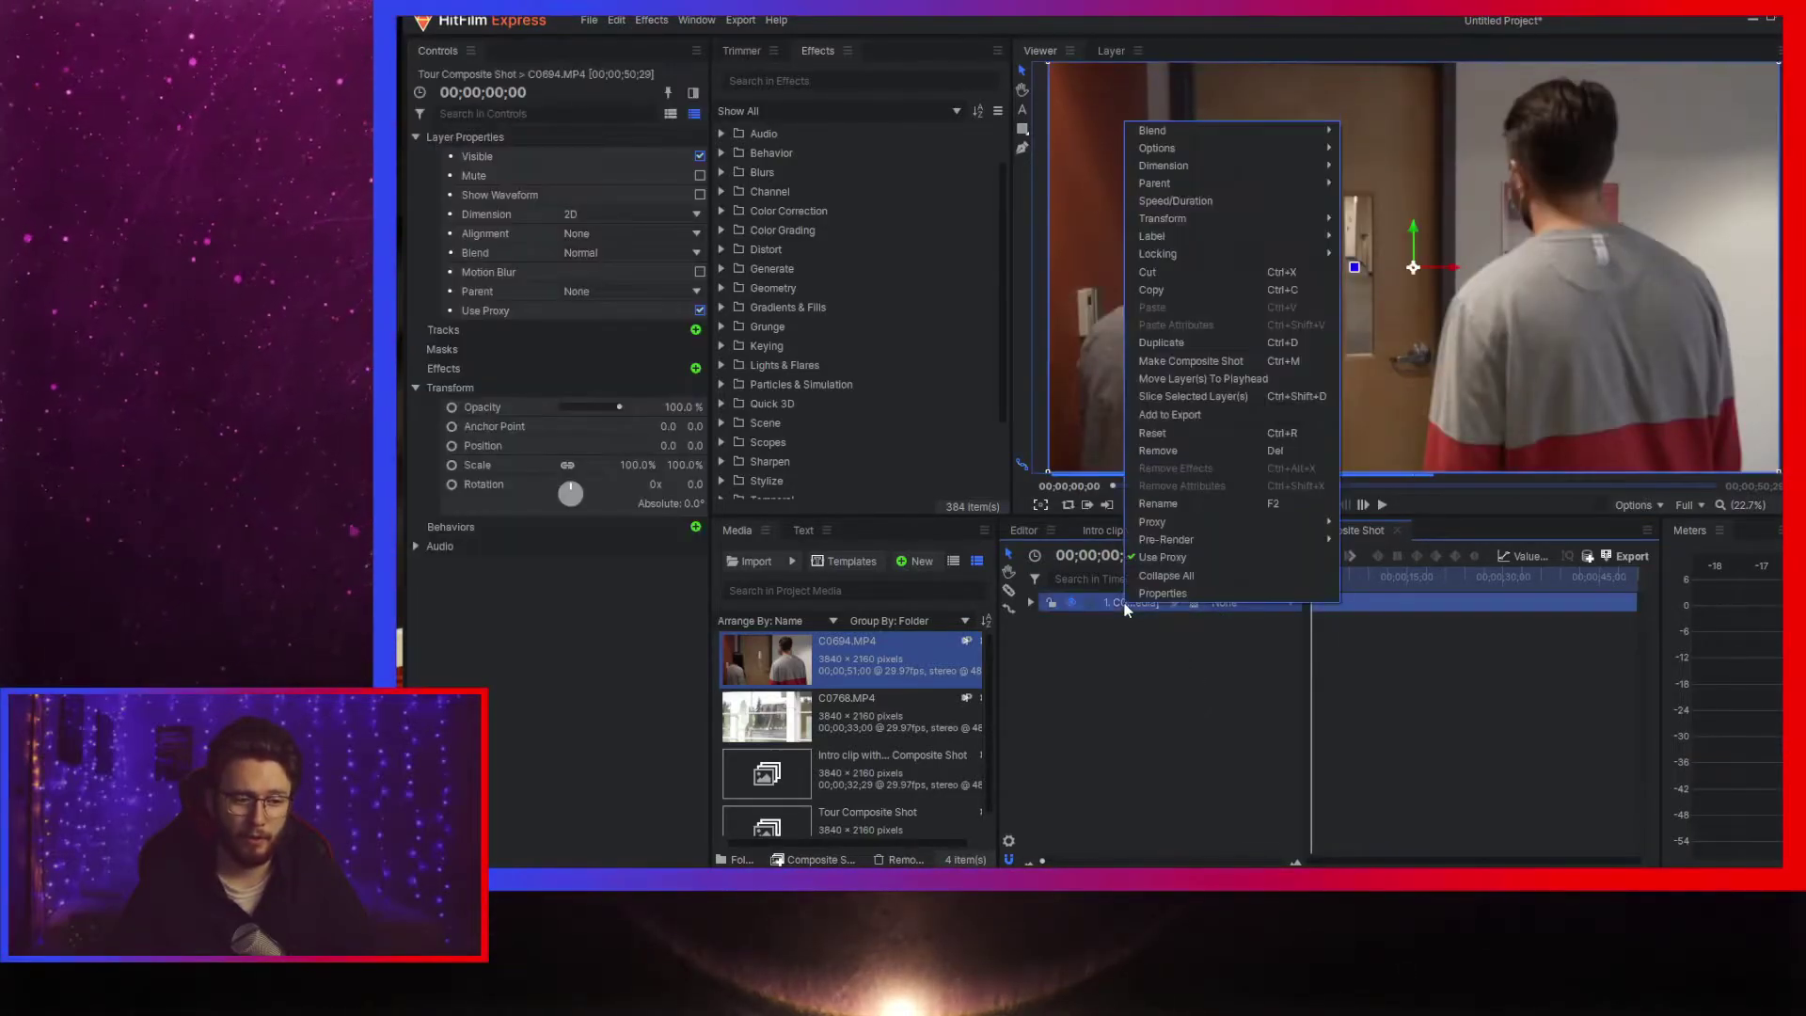
click(1026, 496)
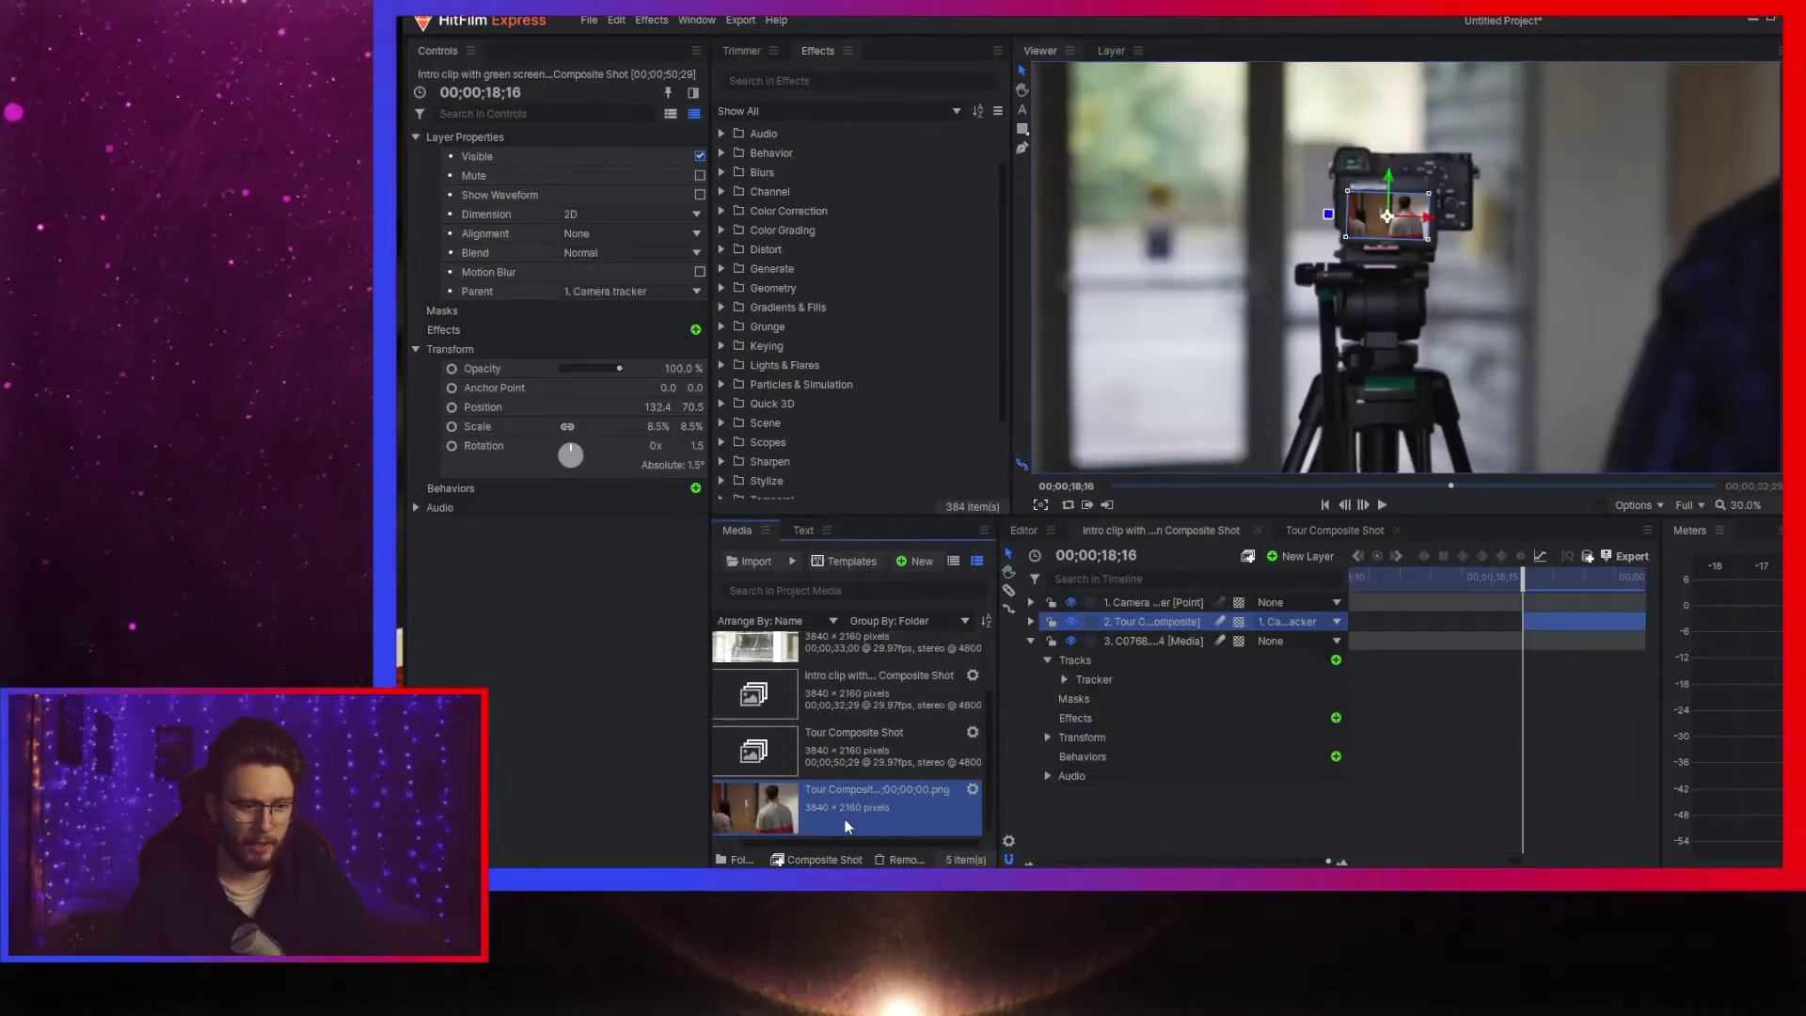
- Add the PNG still above the Tour Composite Shot layer and trim it to a 00;00;06;11 segment ending at 00;00;18;16
drag(847, 826, 1159, 611)
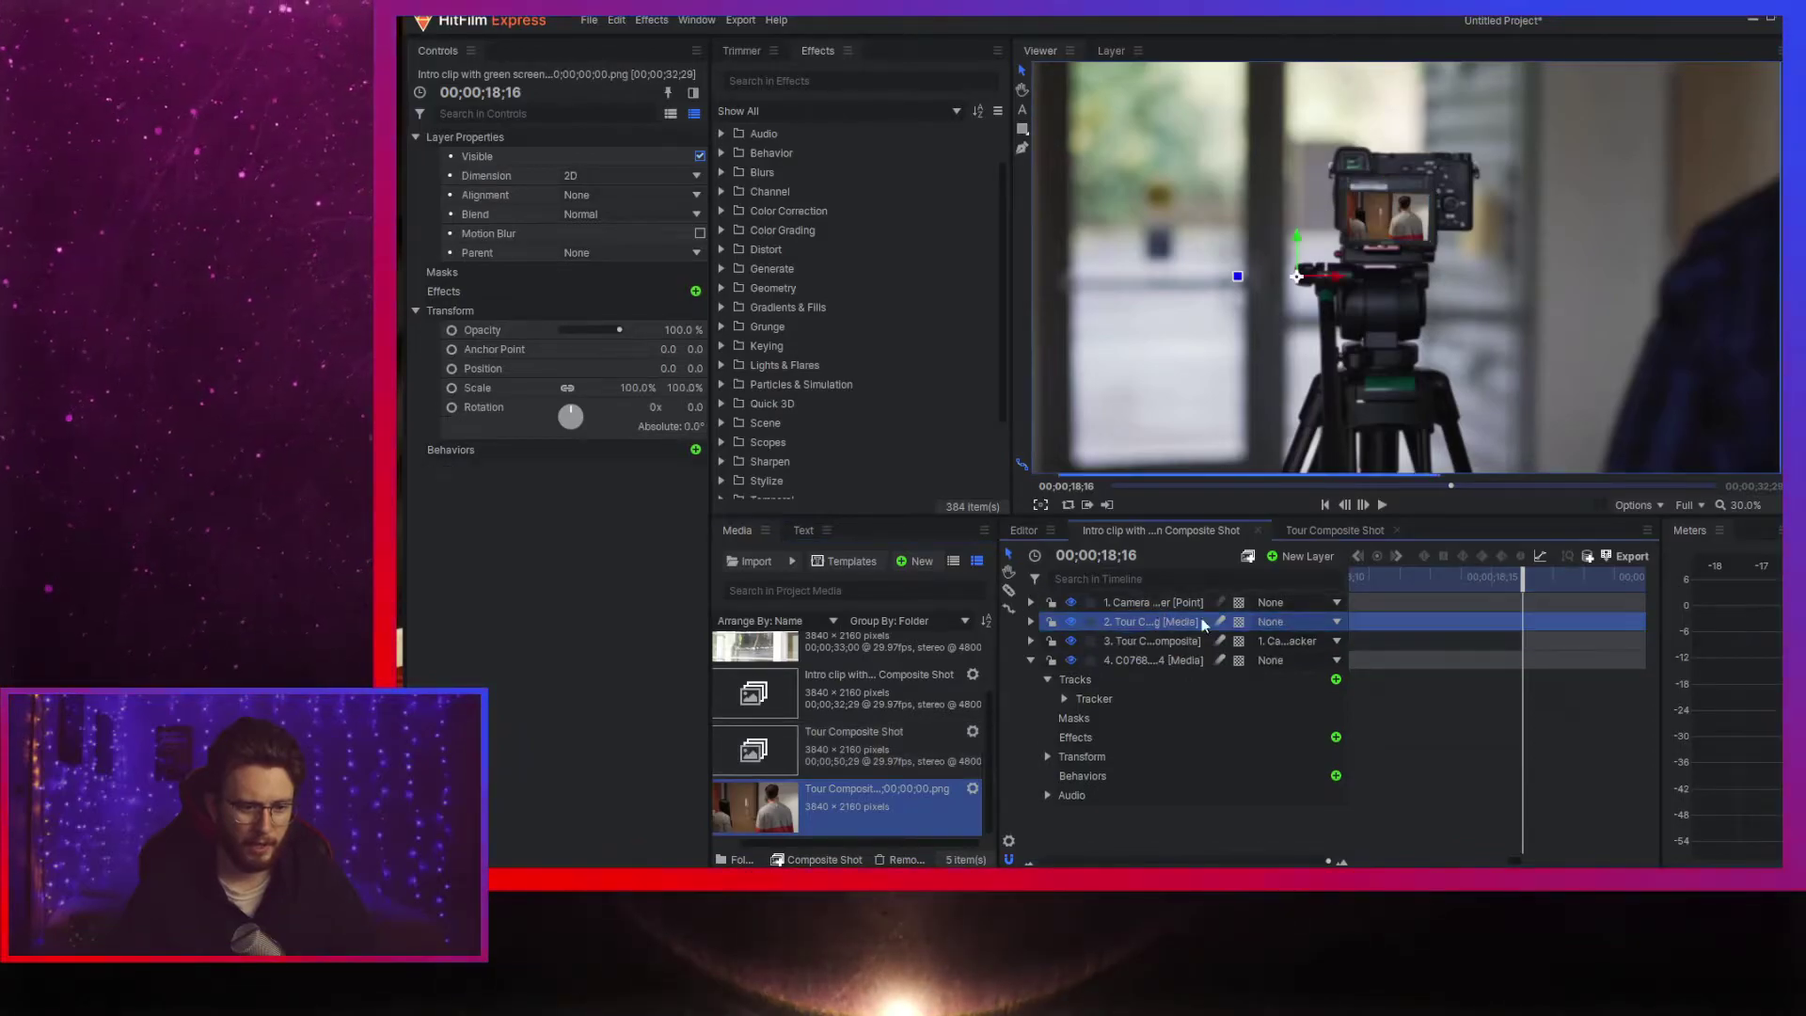
scroll(1477, 758, down, 5)
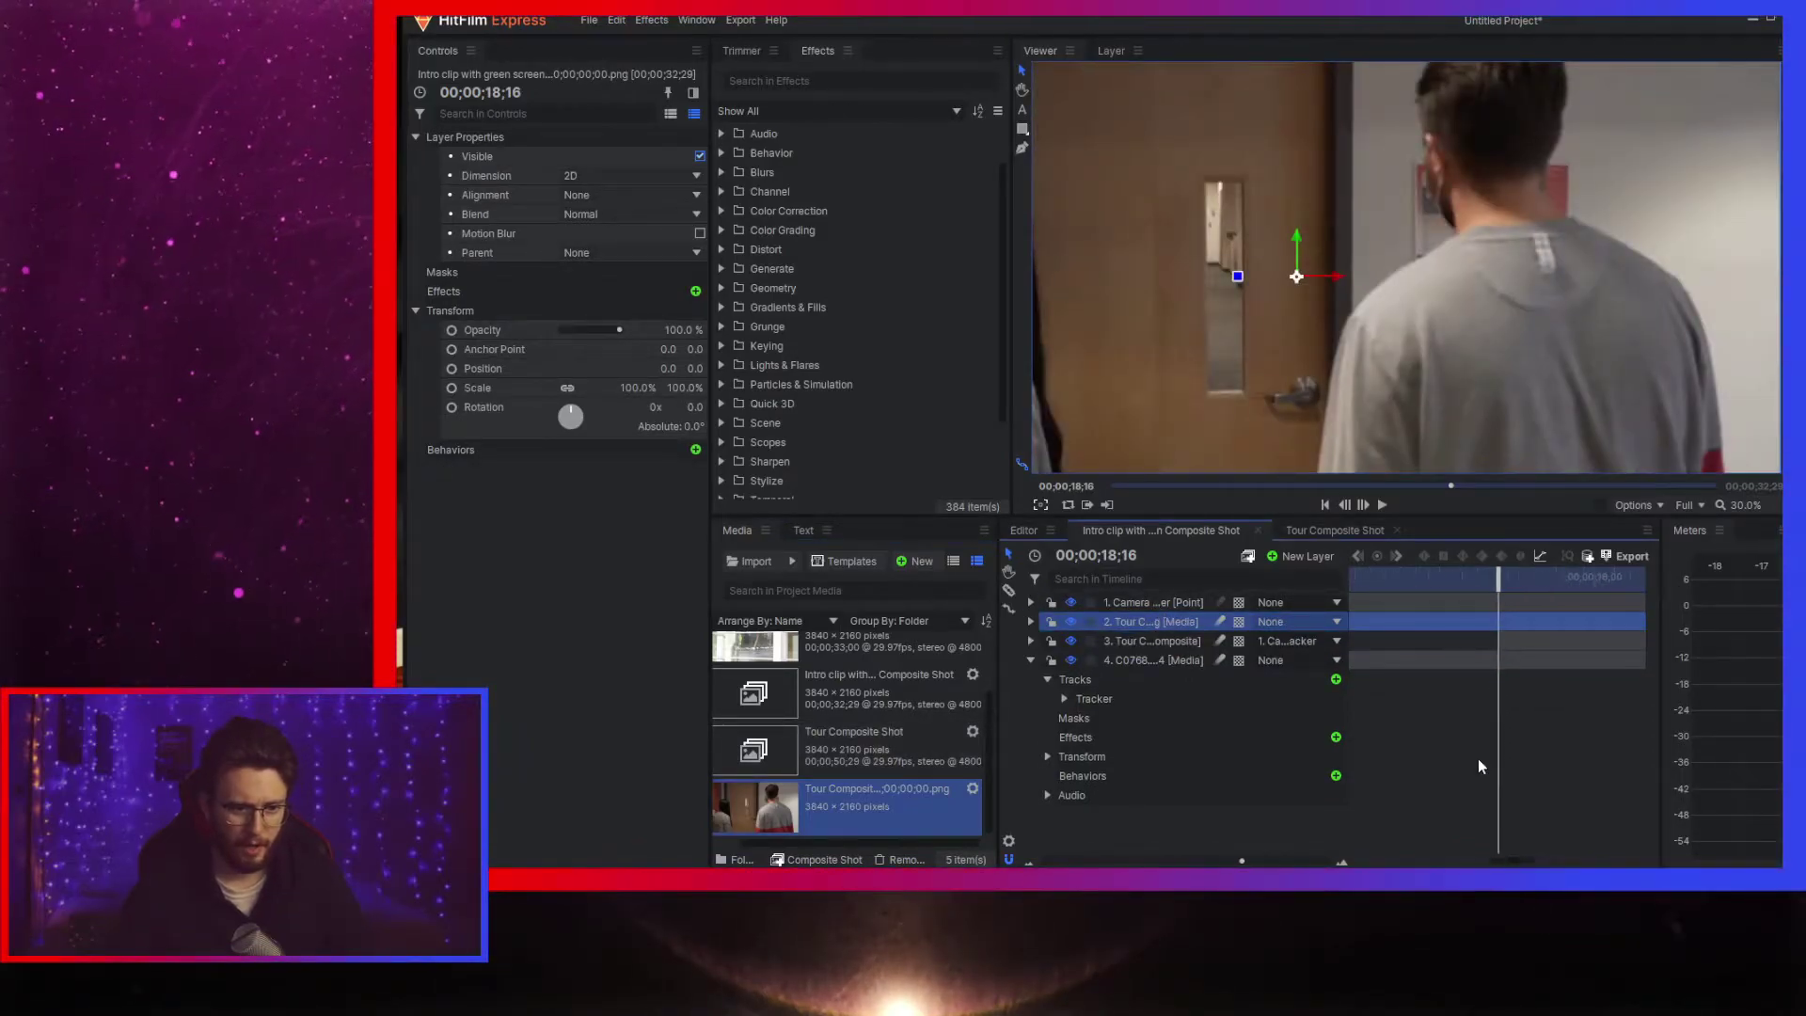
drag(1635, 622, 1511, 624)
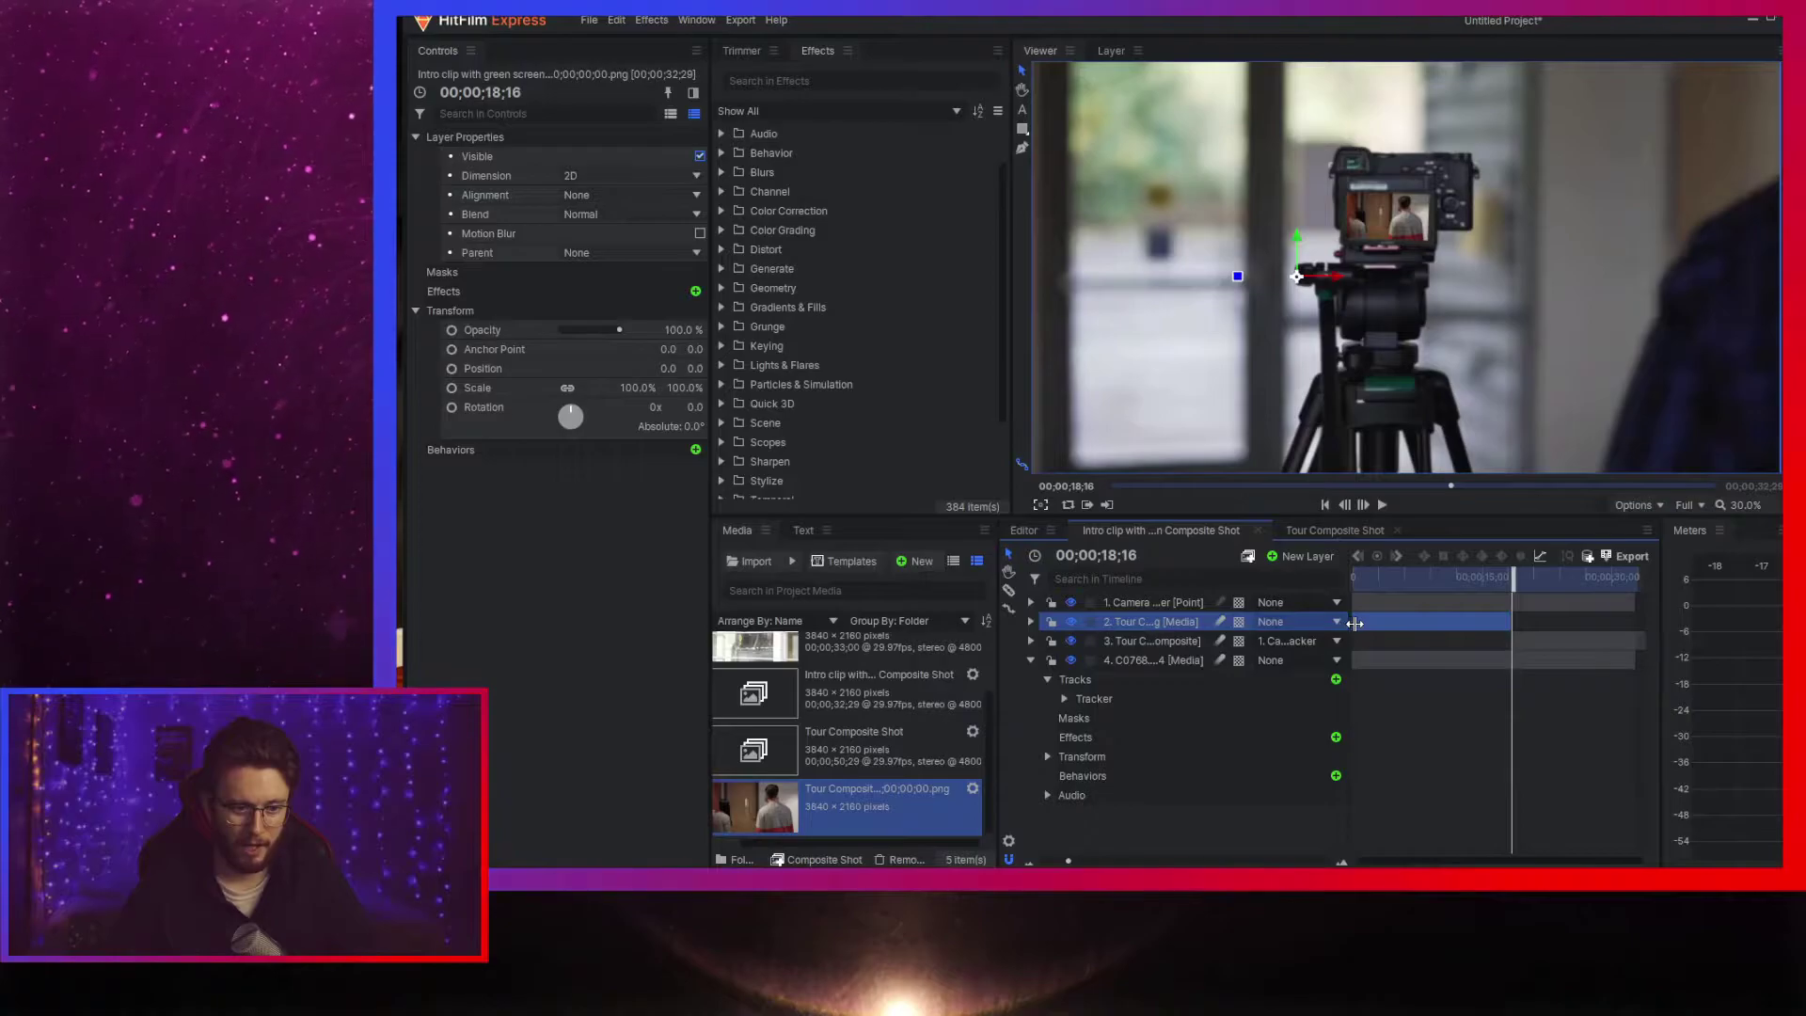
drag(1379, 621, 1496, 580)
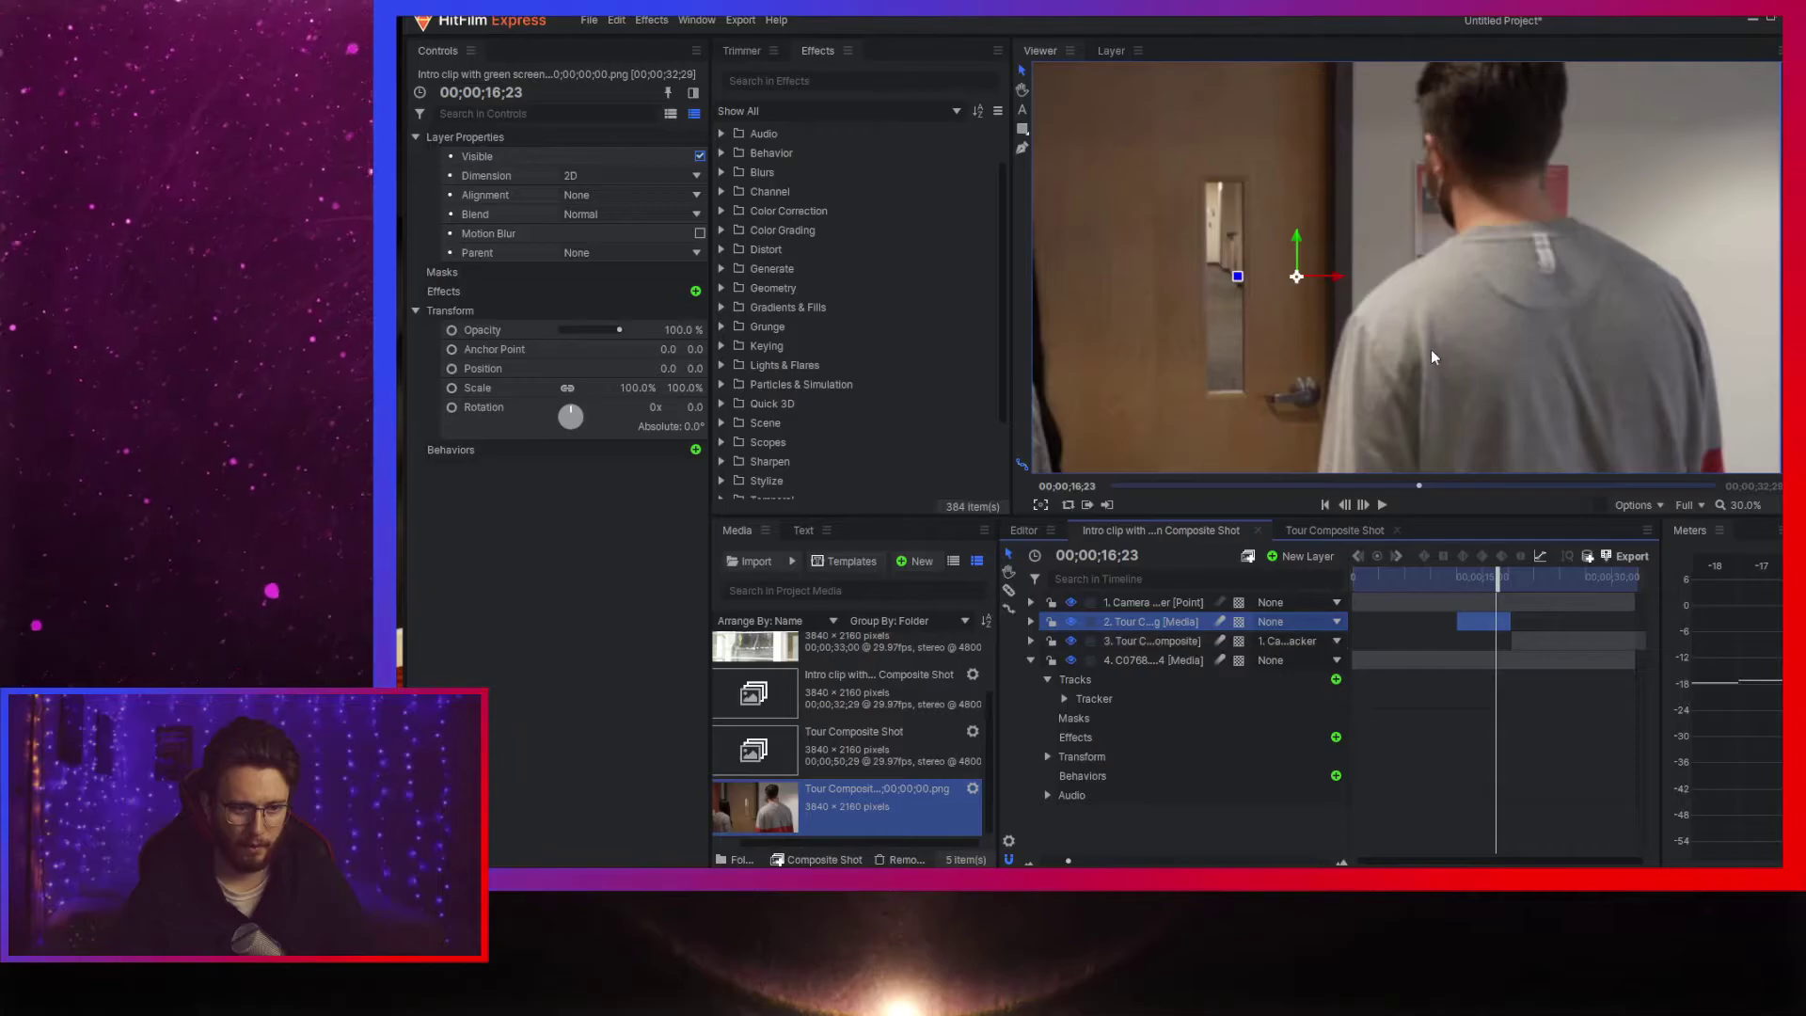
- Play the intro composite from 00;00;16;23 to 00;00;18;15 to check the transition from the still to the footage
scroll(1513, 654, up, 3)
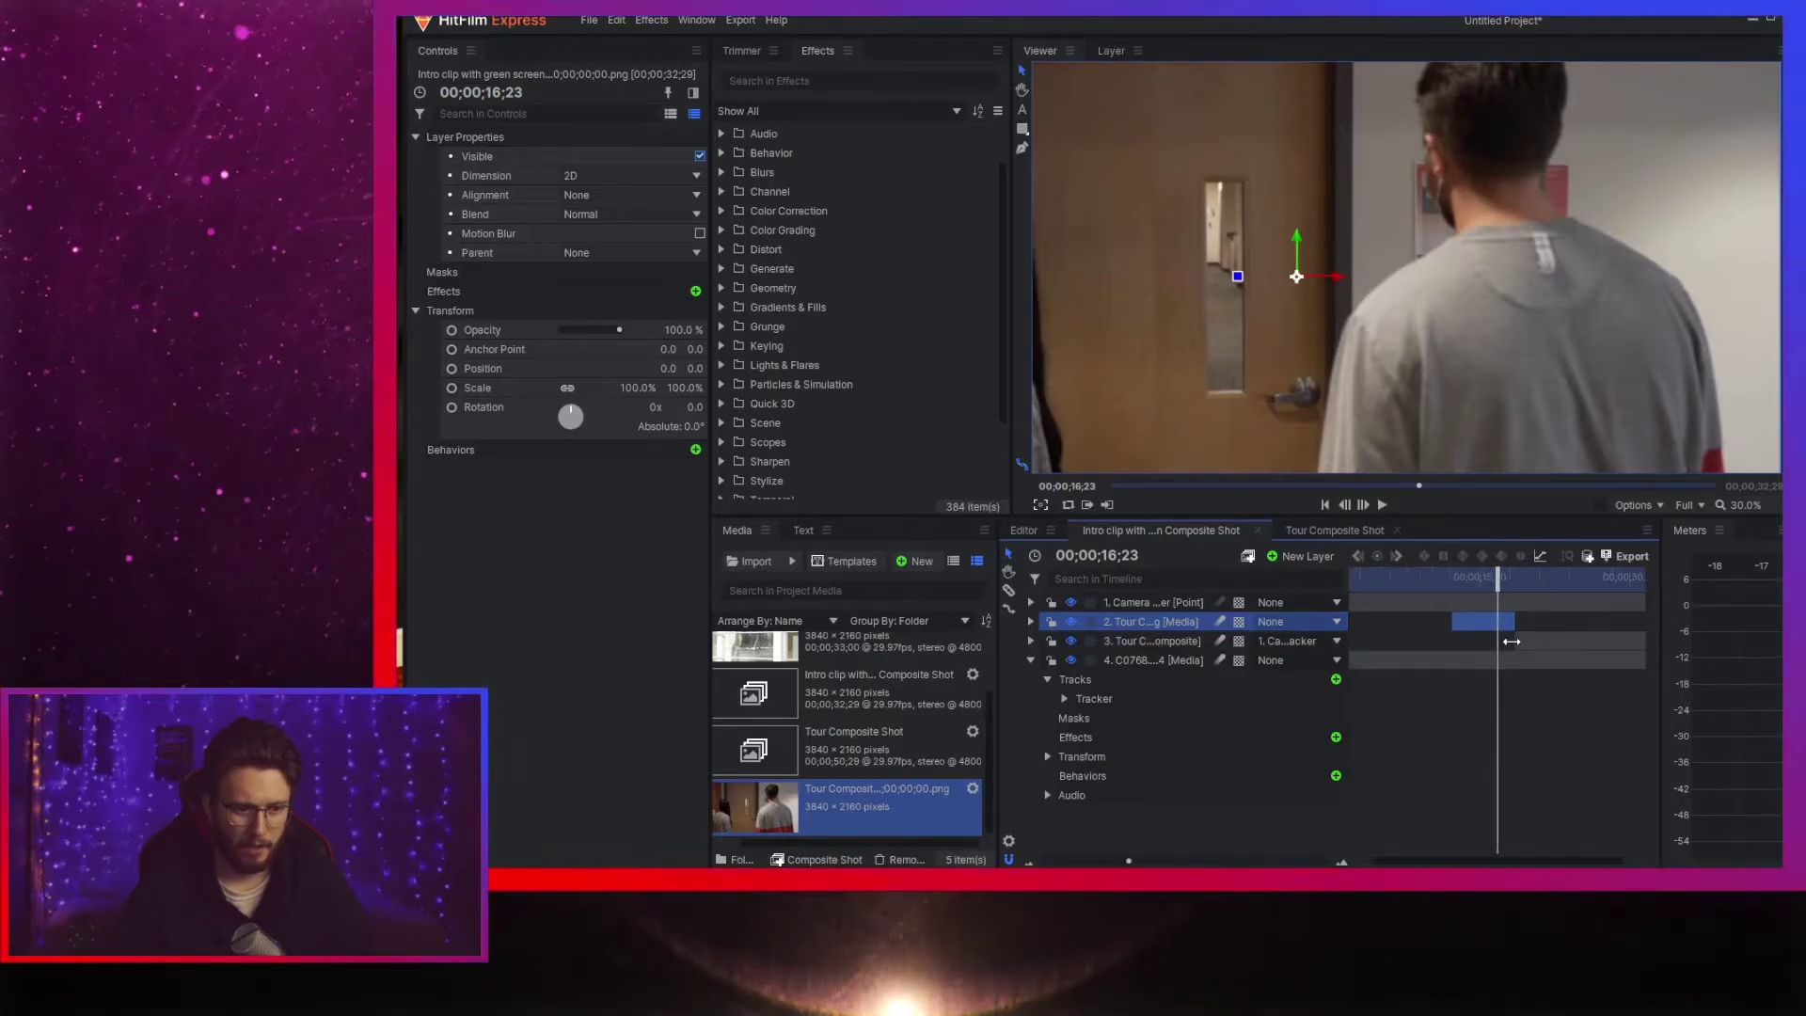
scroll(1163, 211, down, 3)
scroll(1479, 171, up, 2)
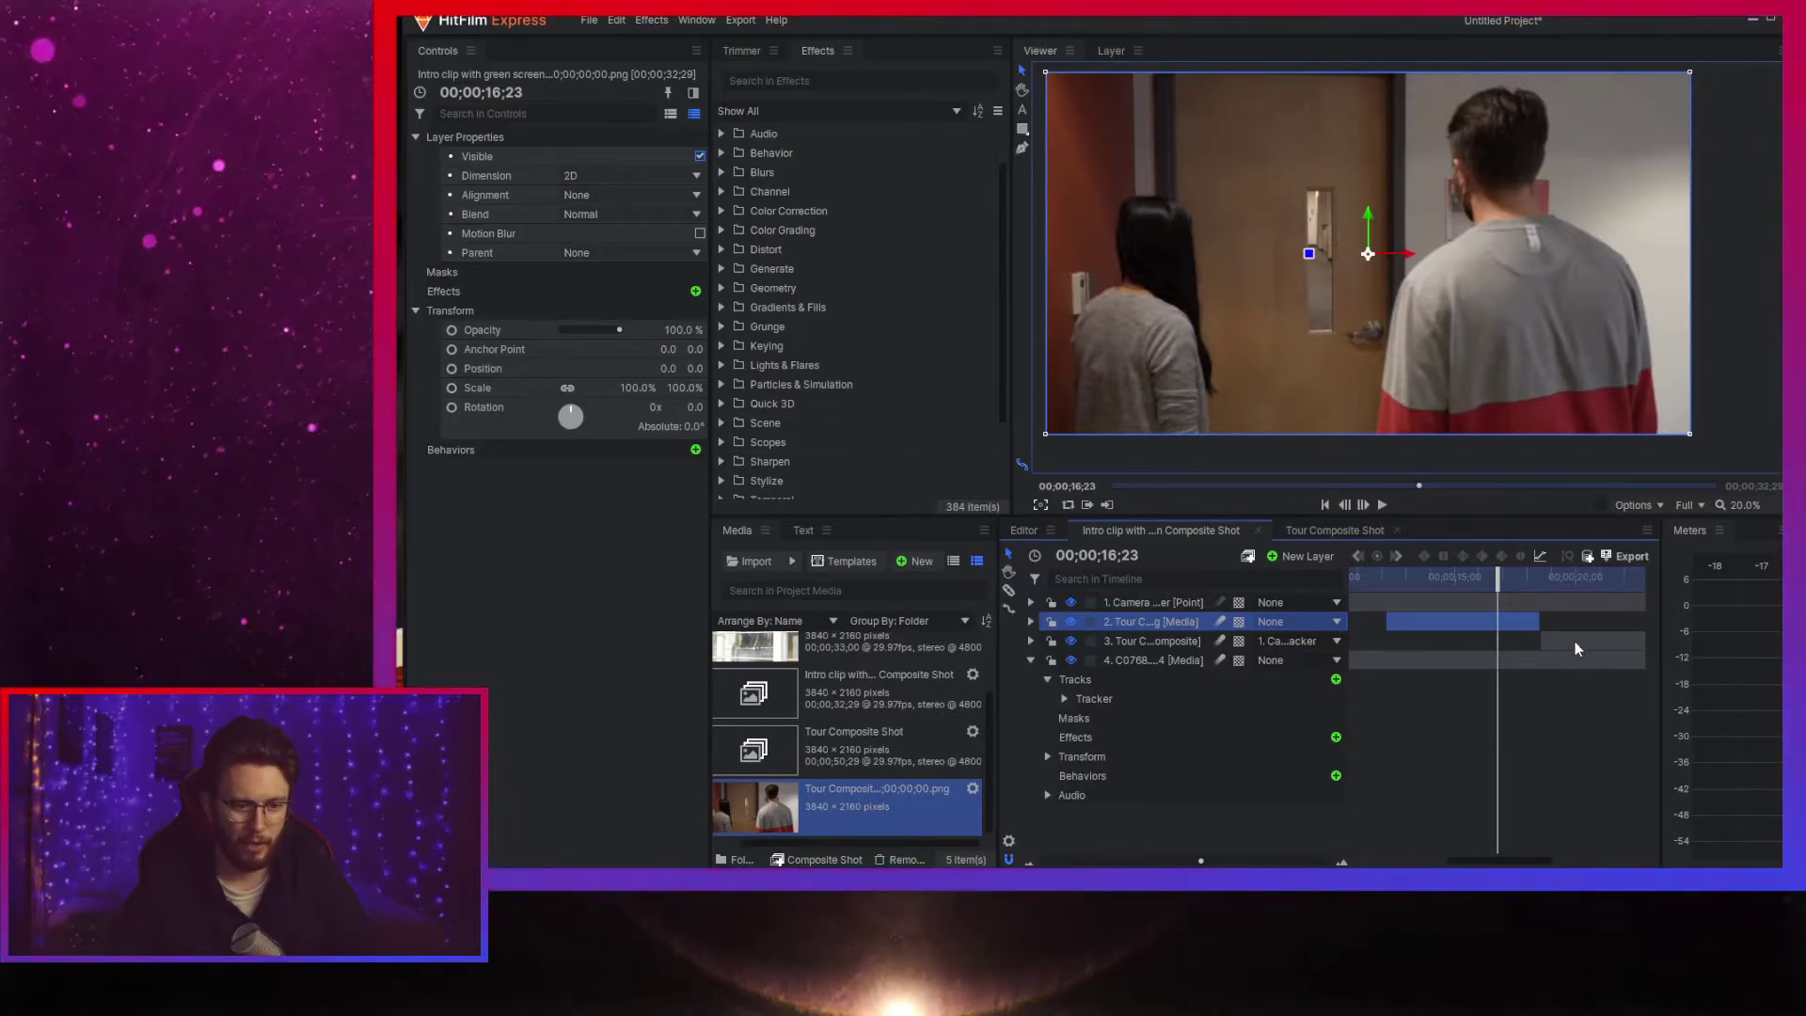
key(space)
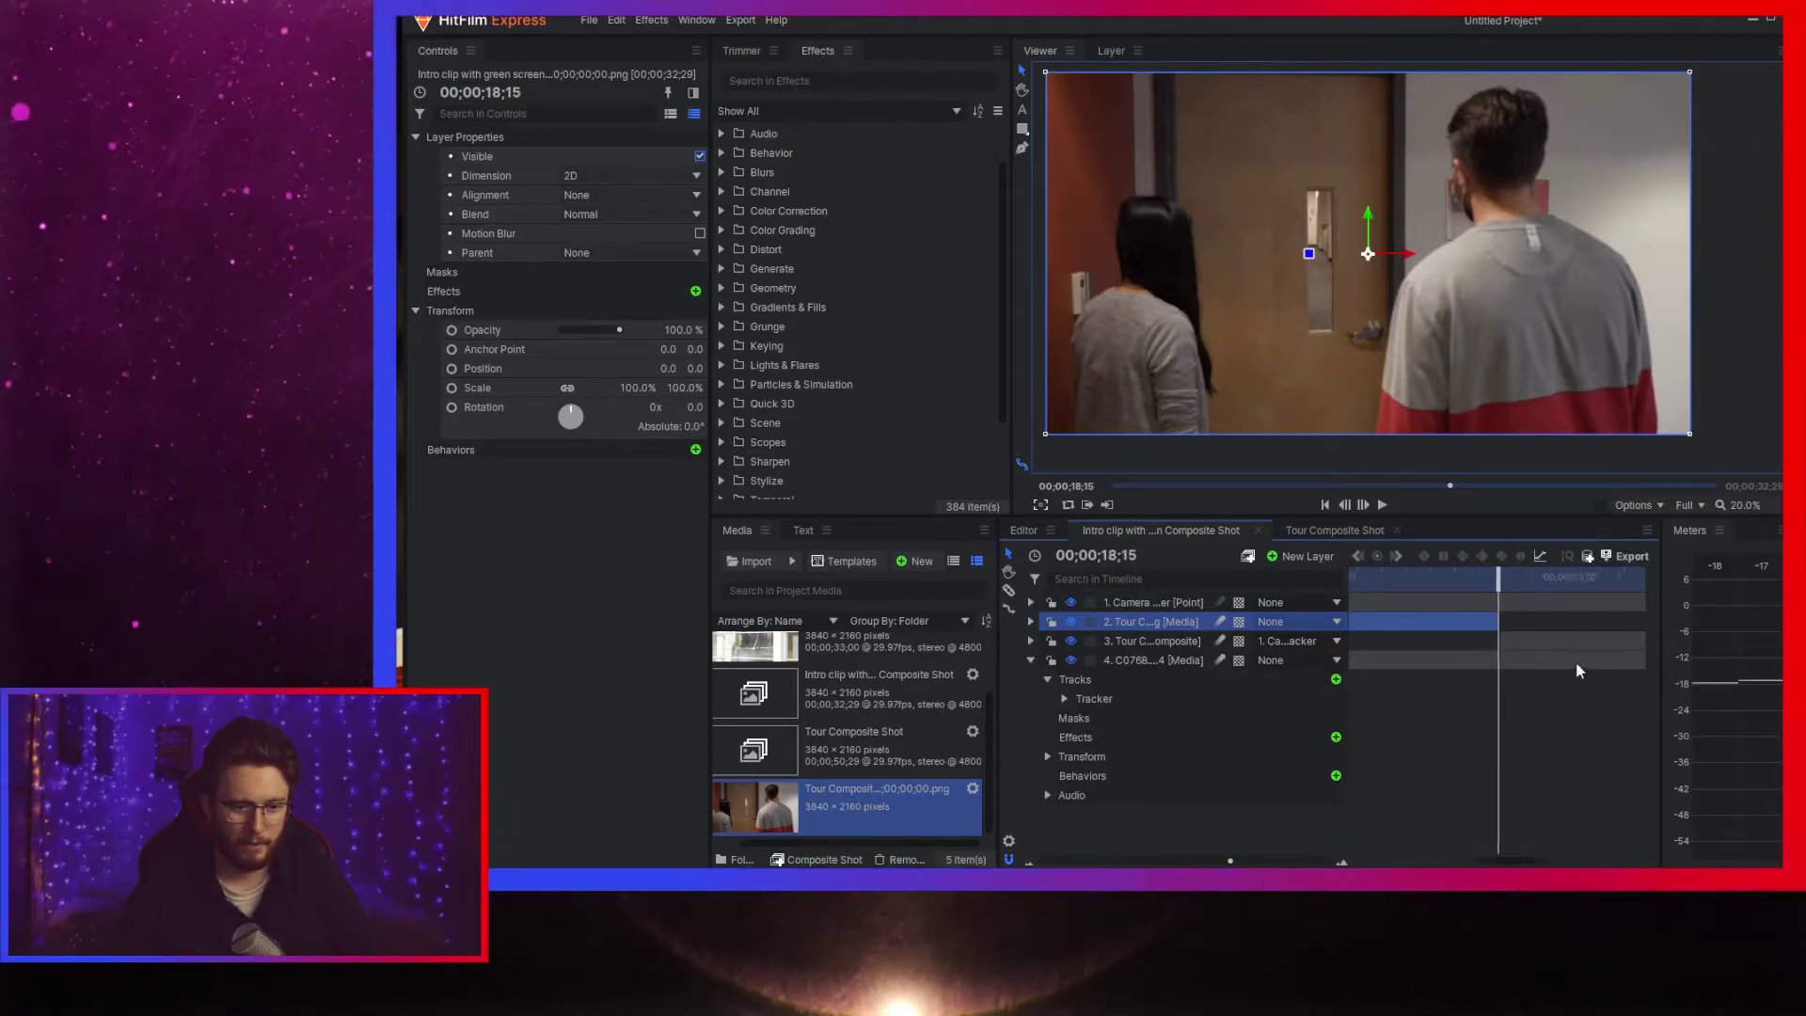
key(space)
- Copy the Tour Composite Shot layer's attributes and paste its position, scale and rotation onto the PNG still
click(1546, 640)
key(Right)
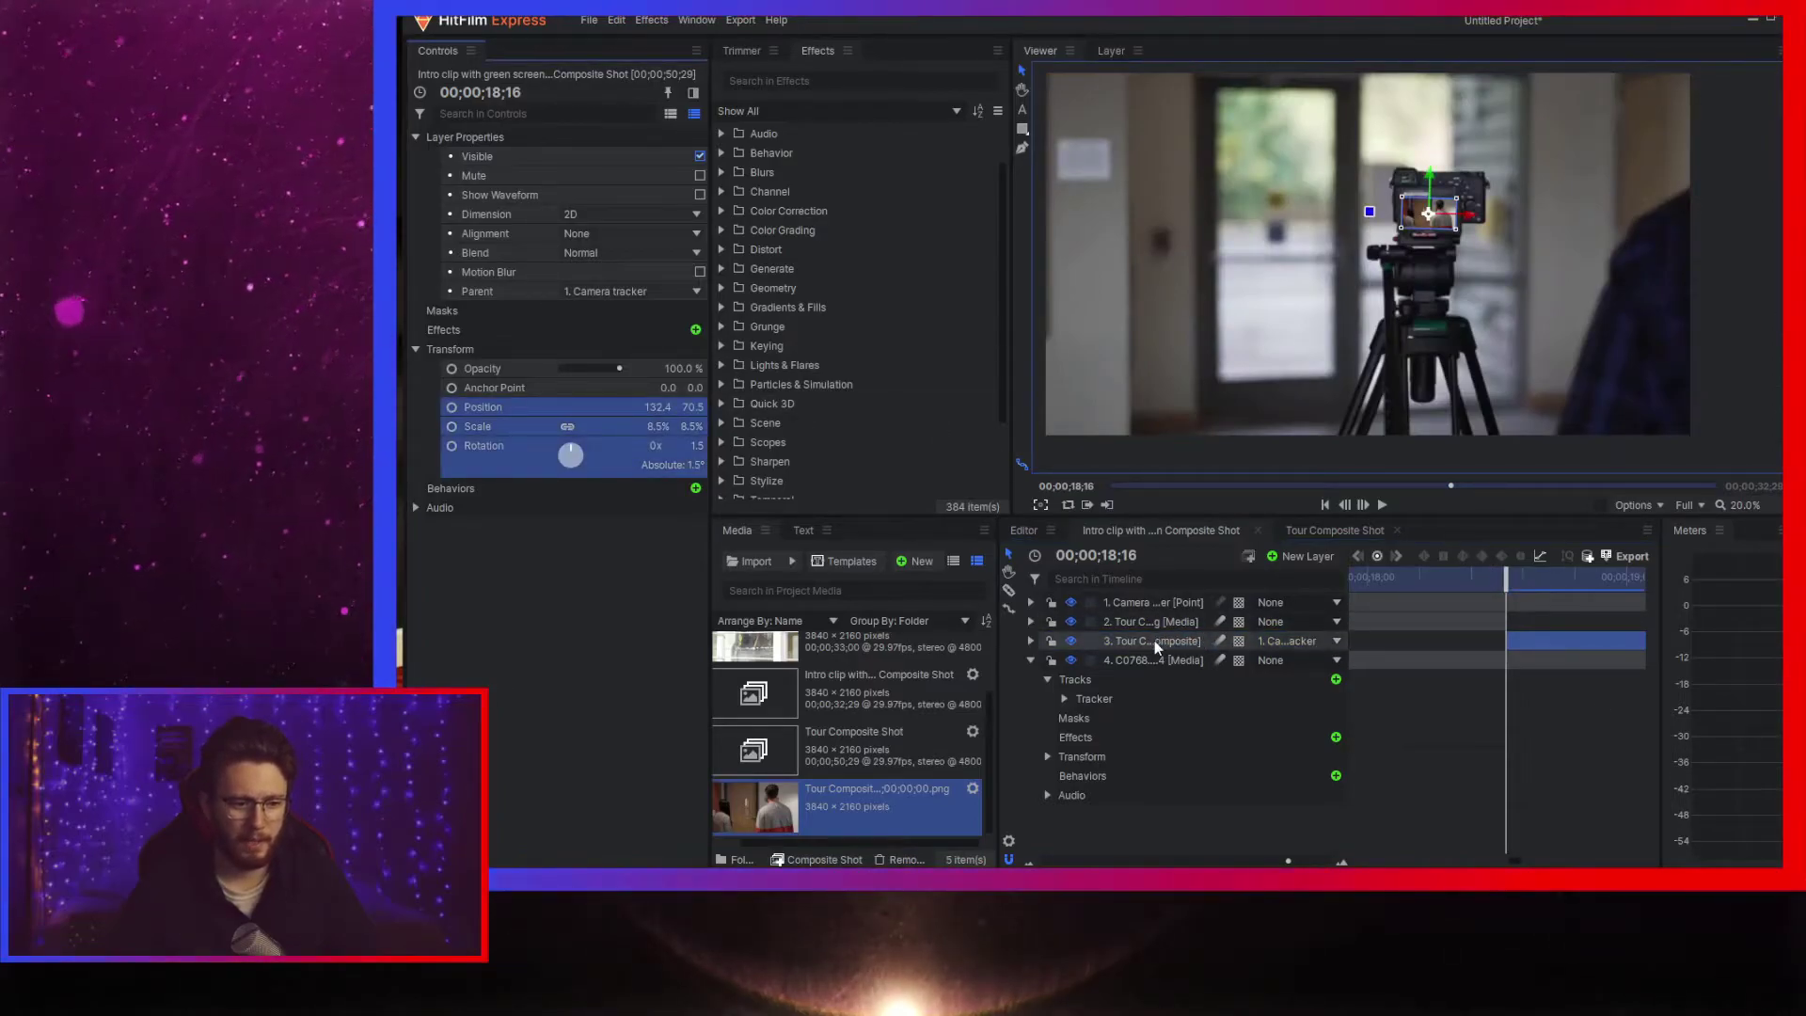
click(1154, 645)
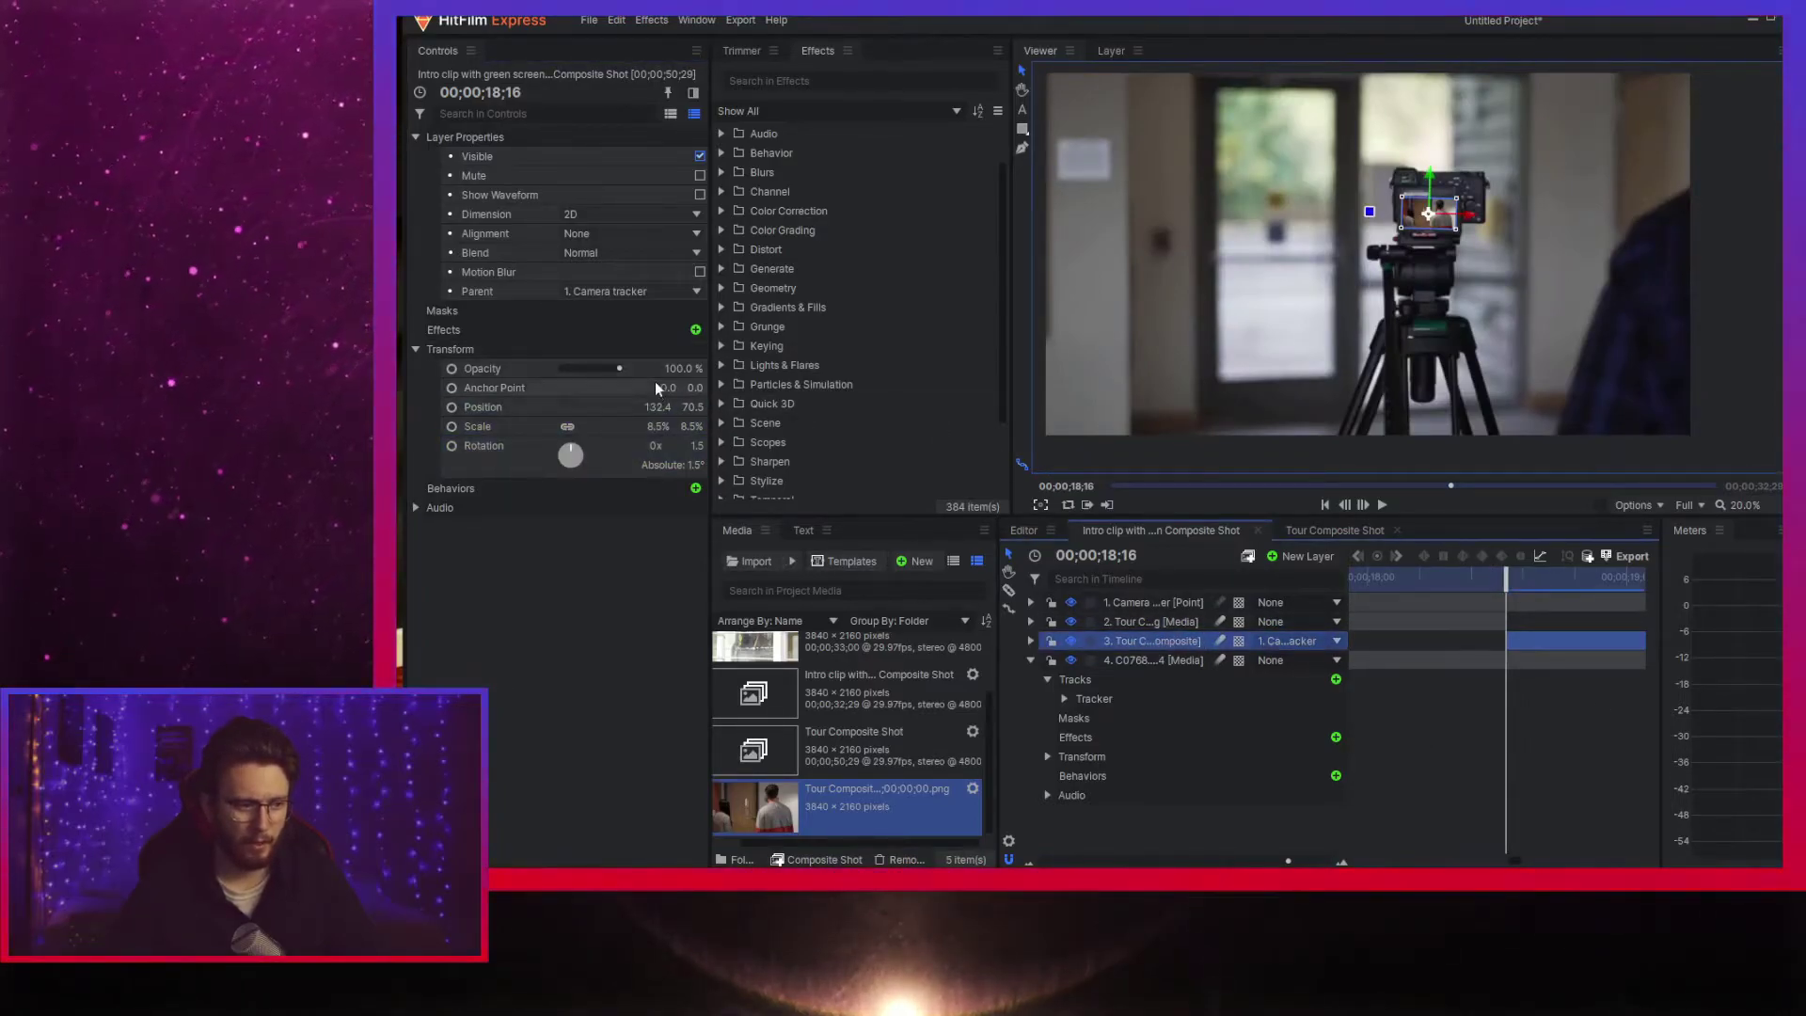
right_click(1176, 641)
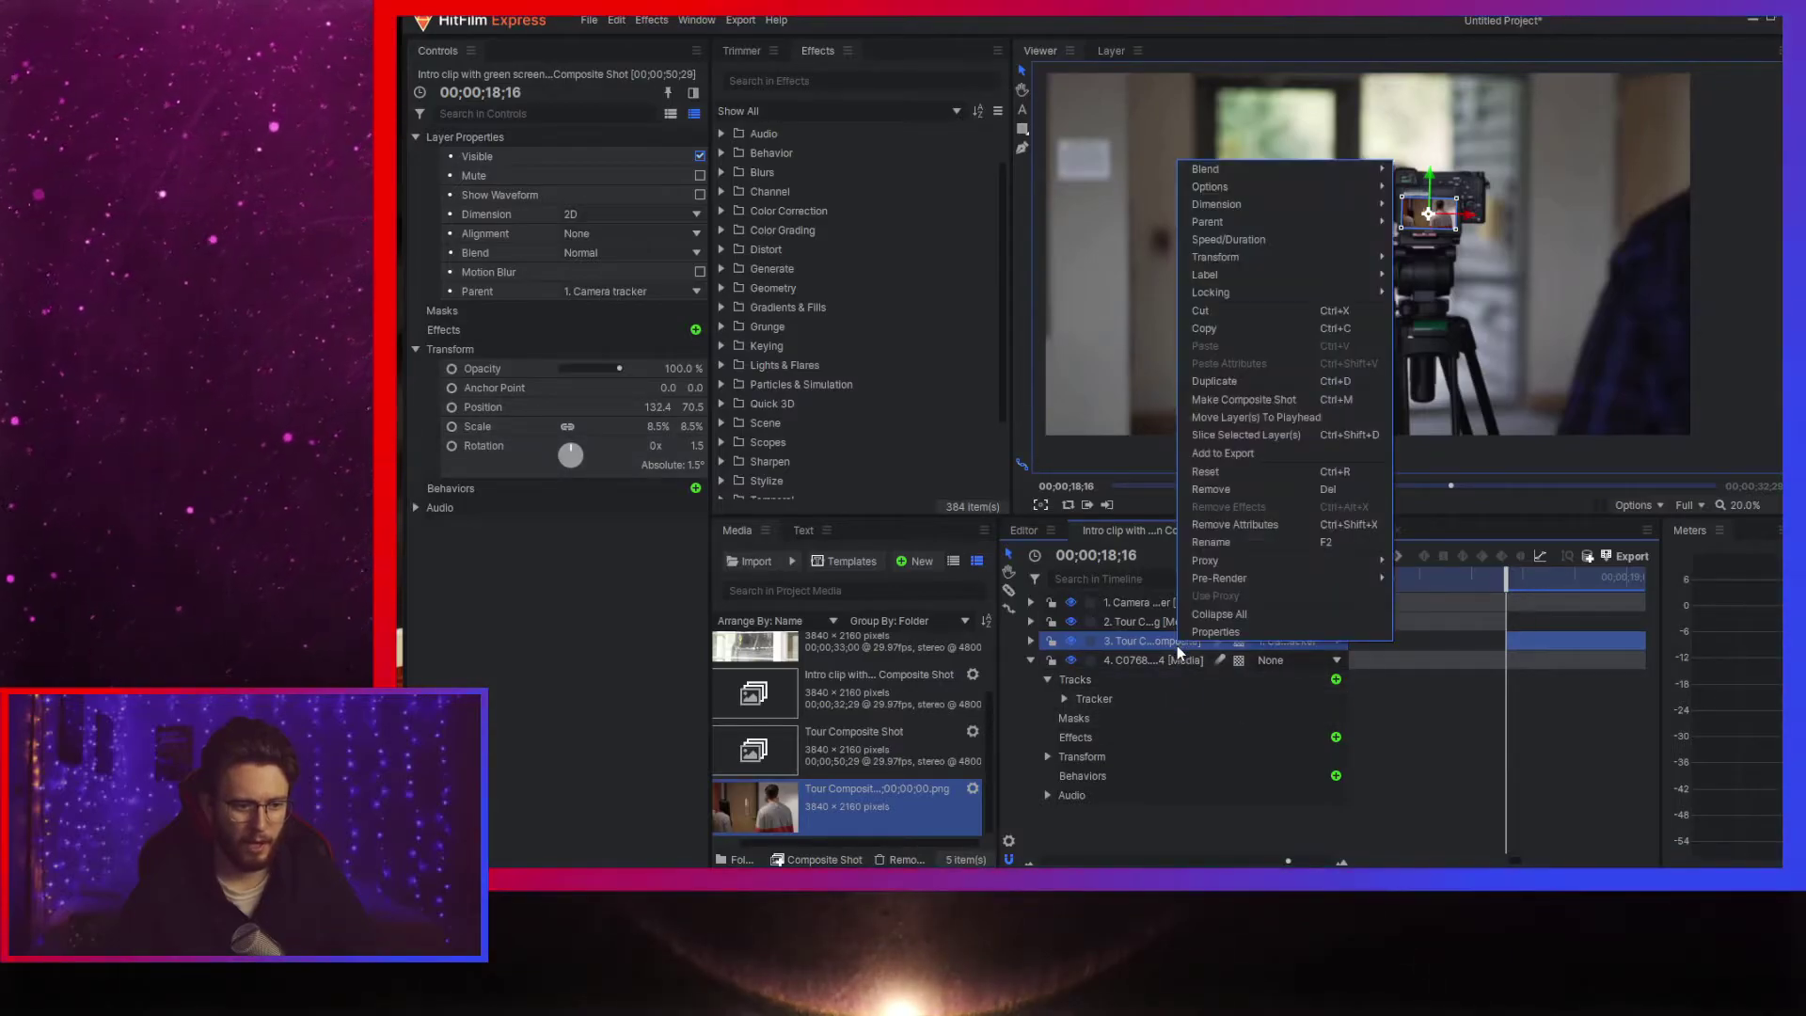
click(1260, 327)
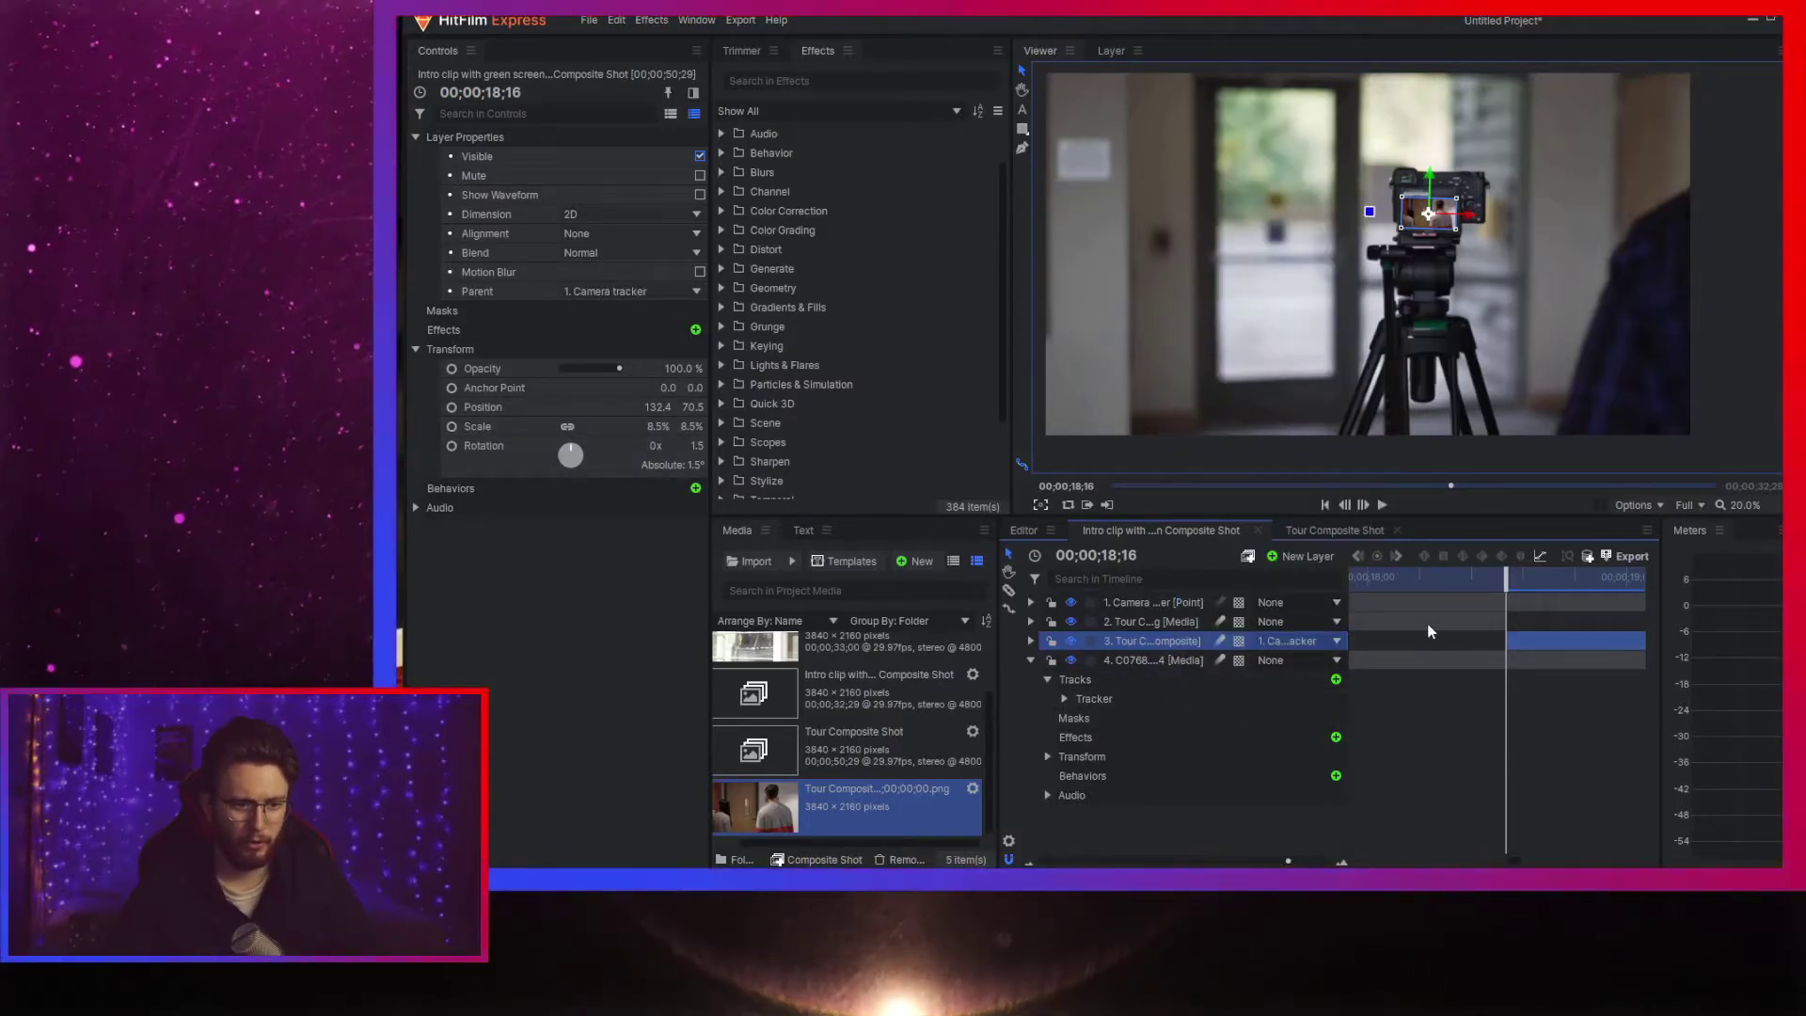
click(1143, 622)
right_click(1149, 621)
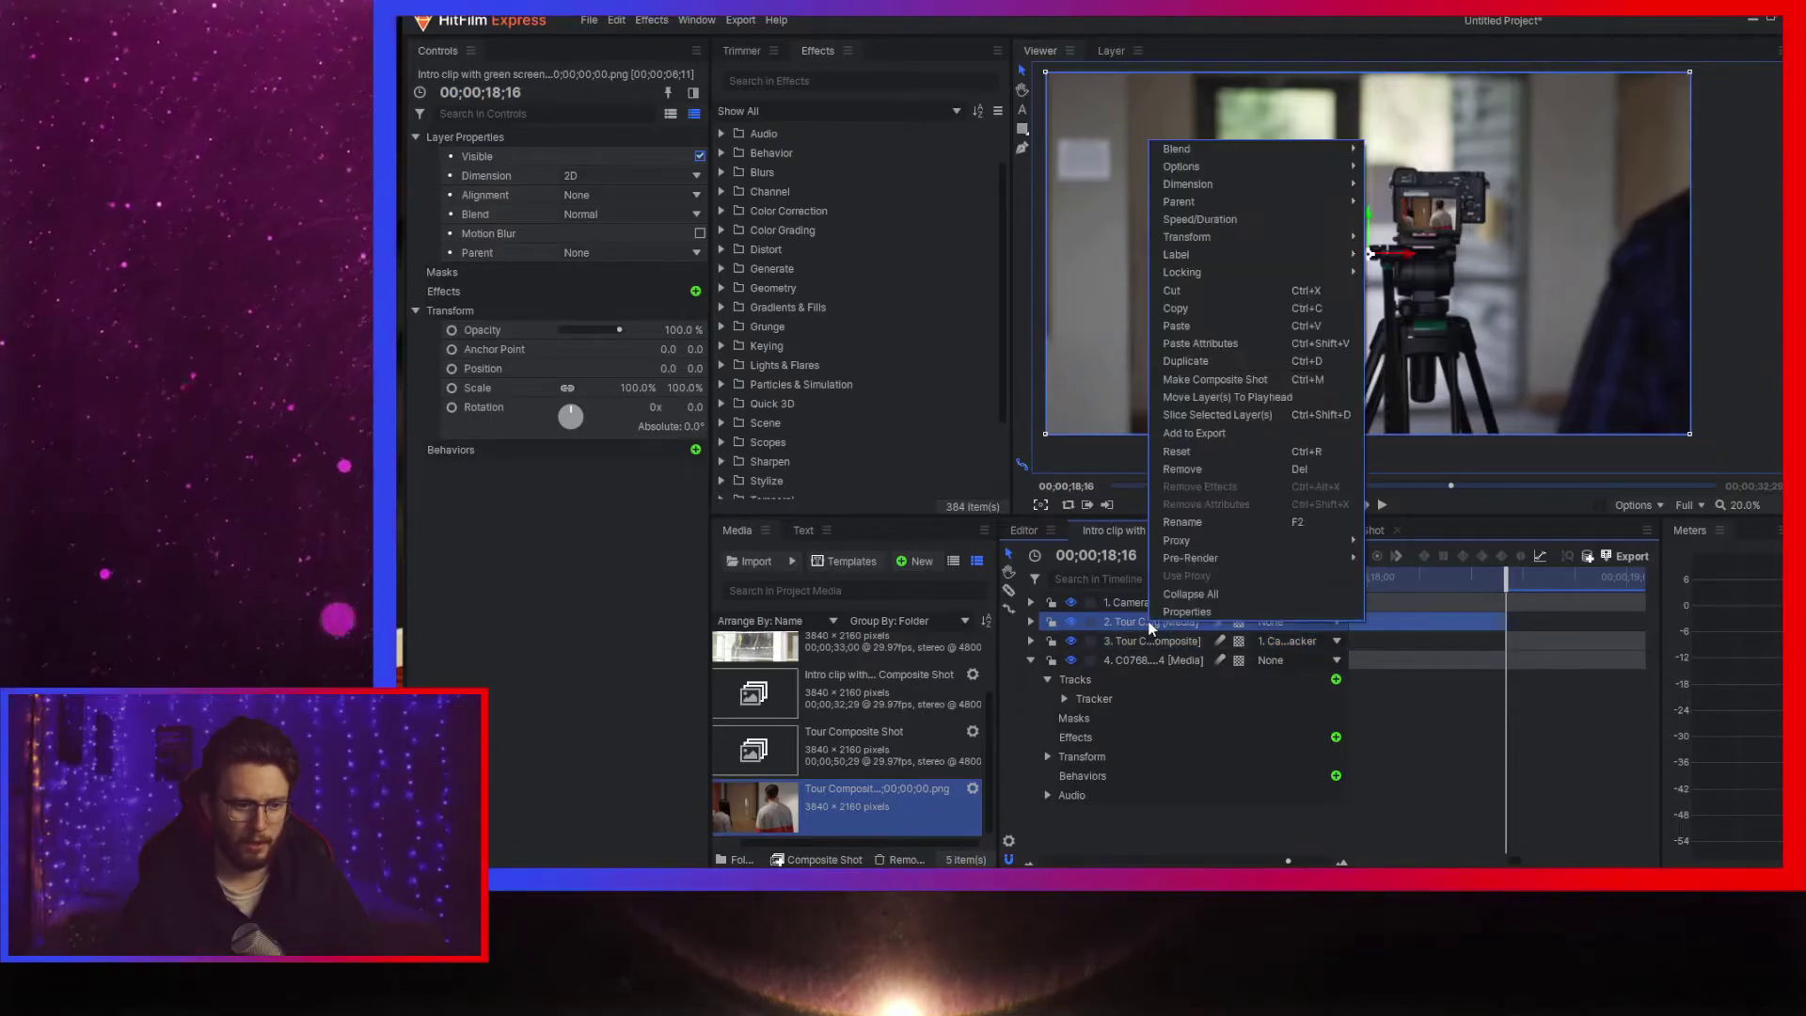
click(1218, 344)
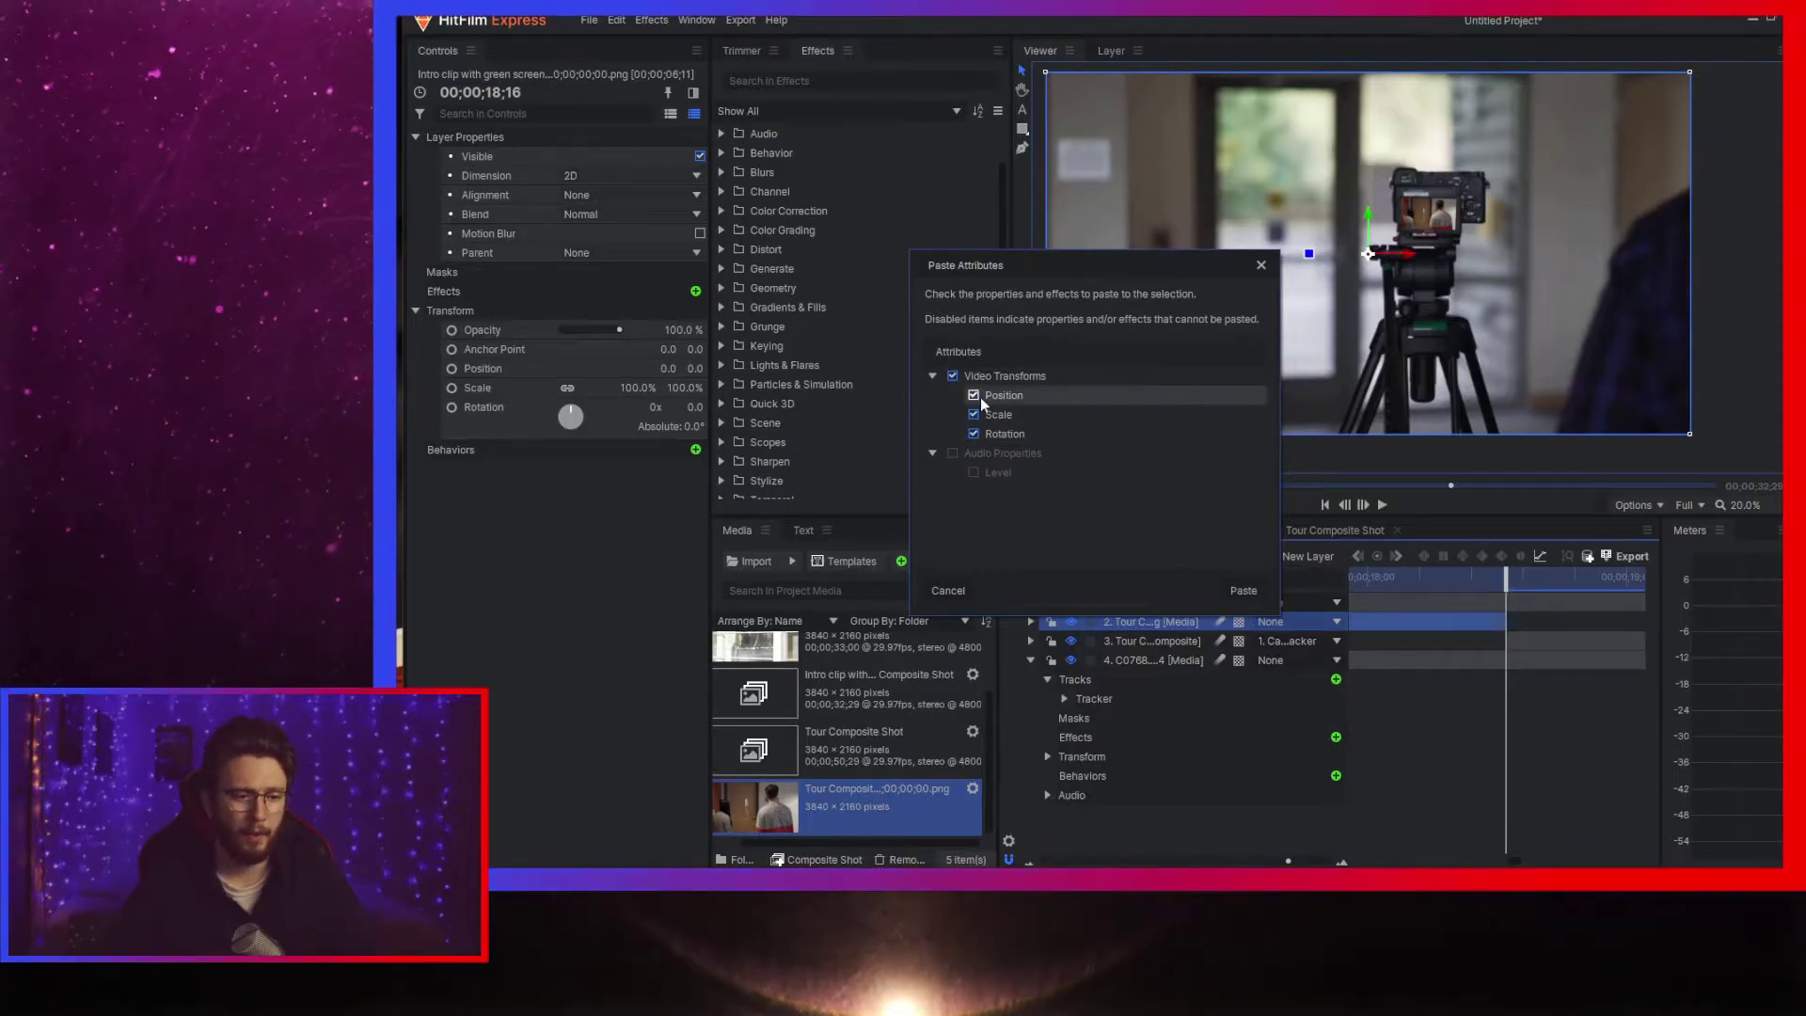
click(1243, 591)
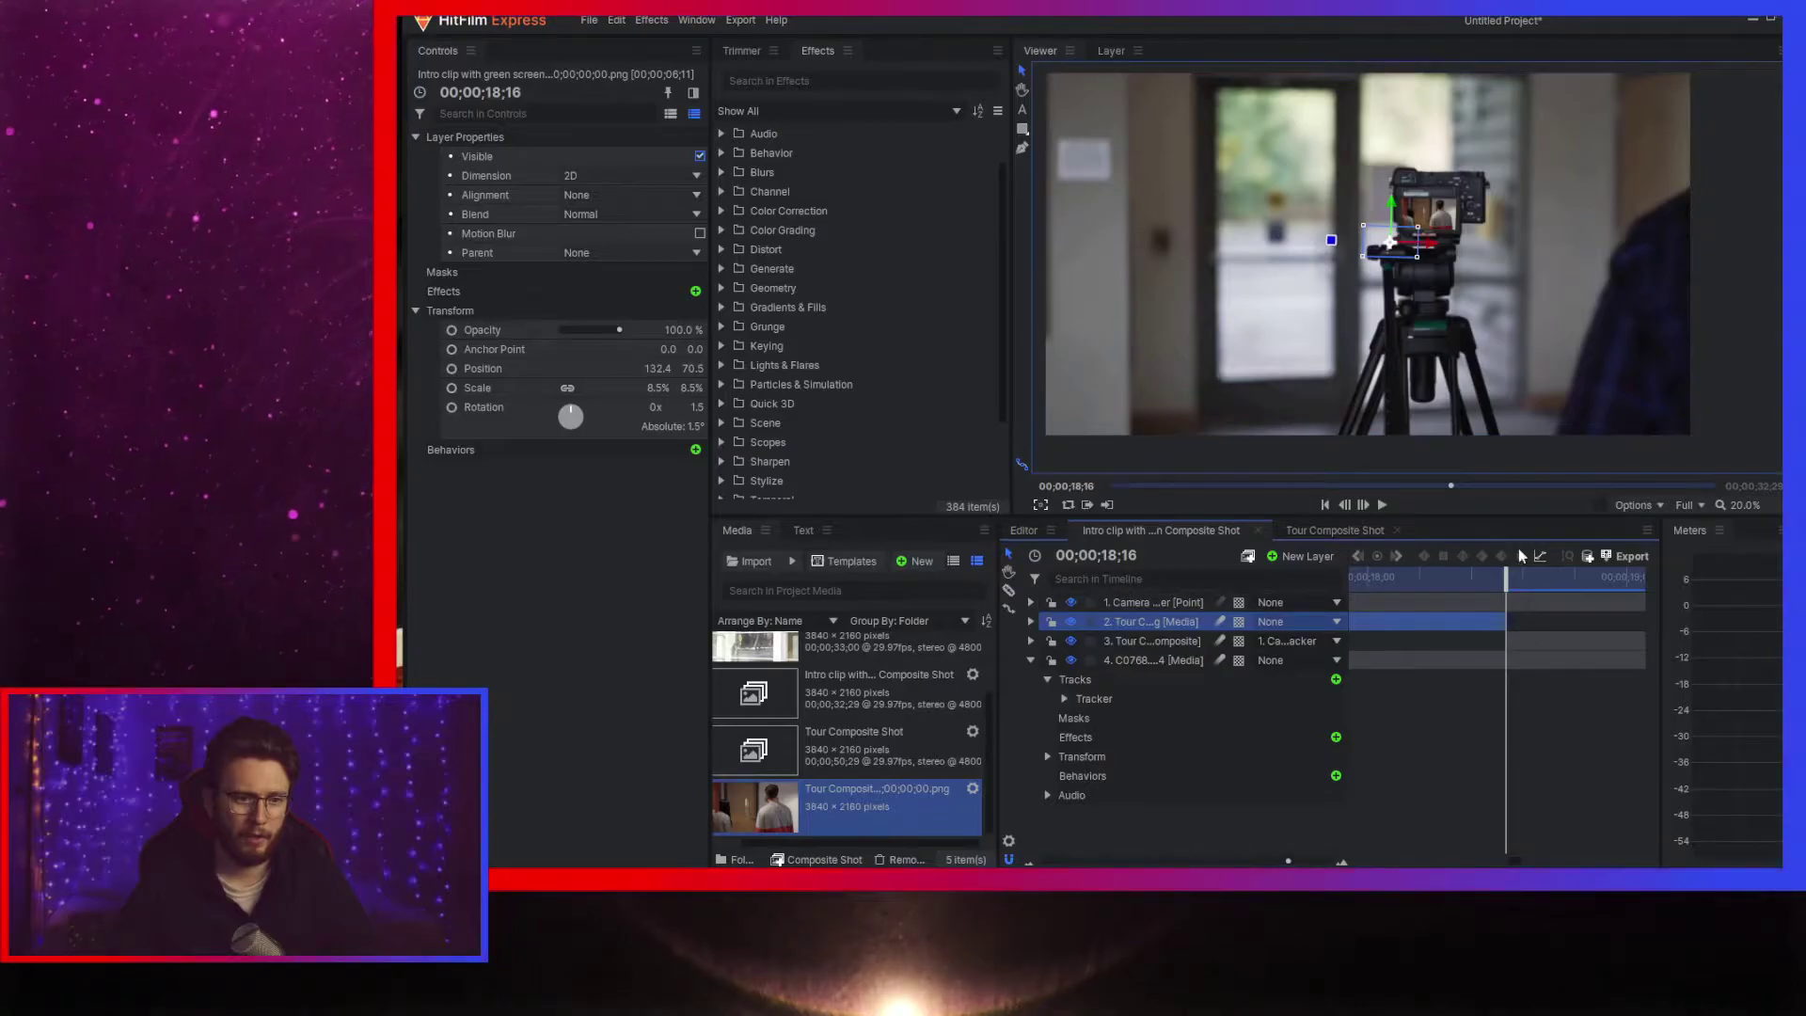
- Compare the still's placement at 00;00;18;15 with the tracked footage at 00;00;18;16
scroll(1527, 585, up, 3)
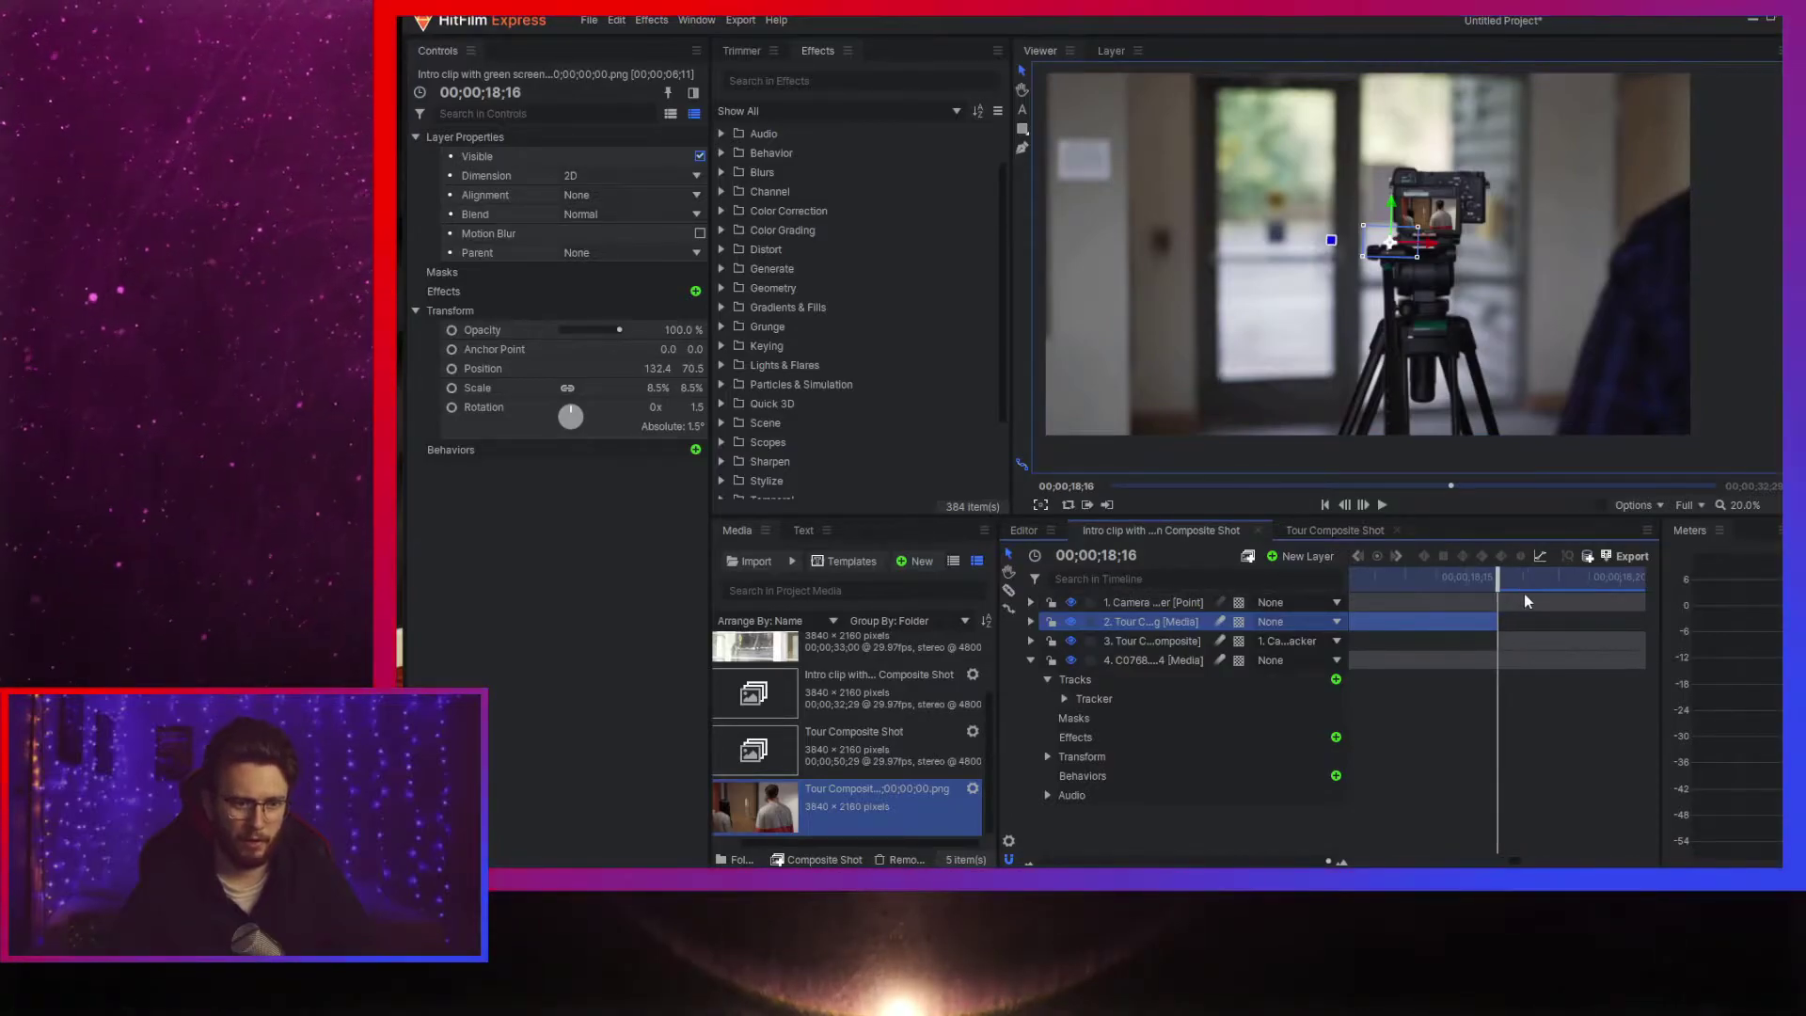
scroll(1442, 246, up, 3)
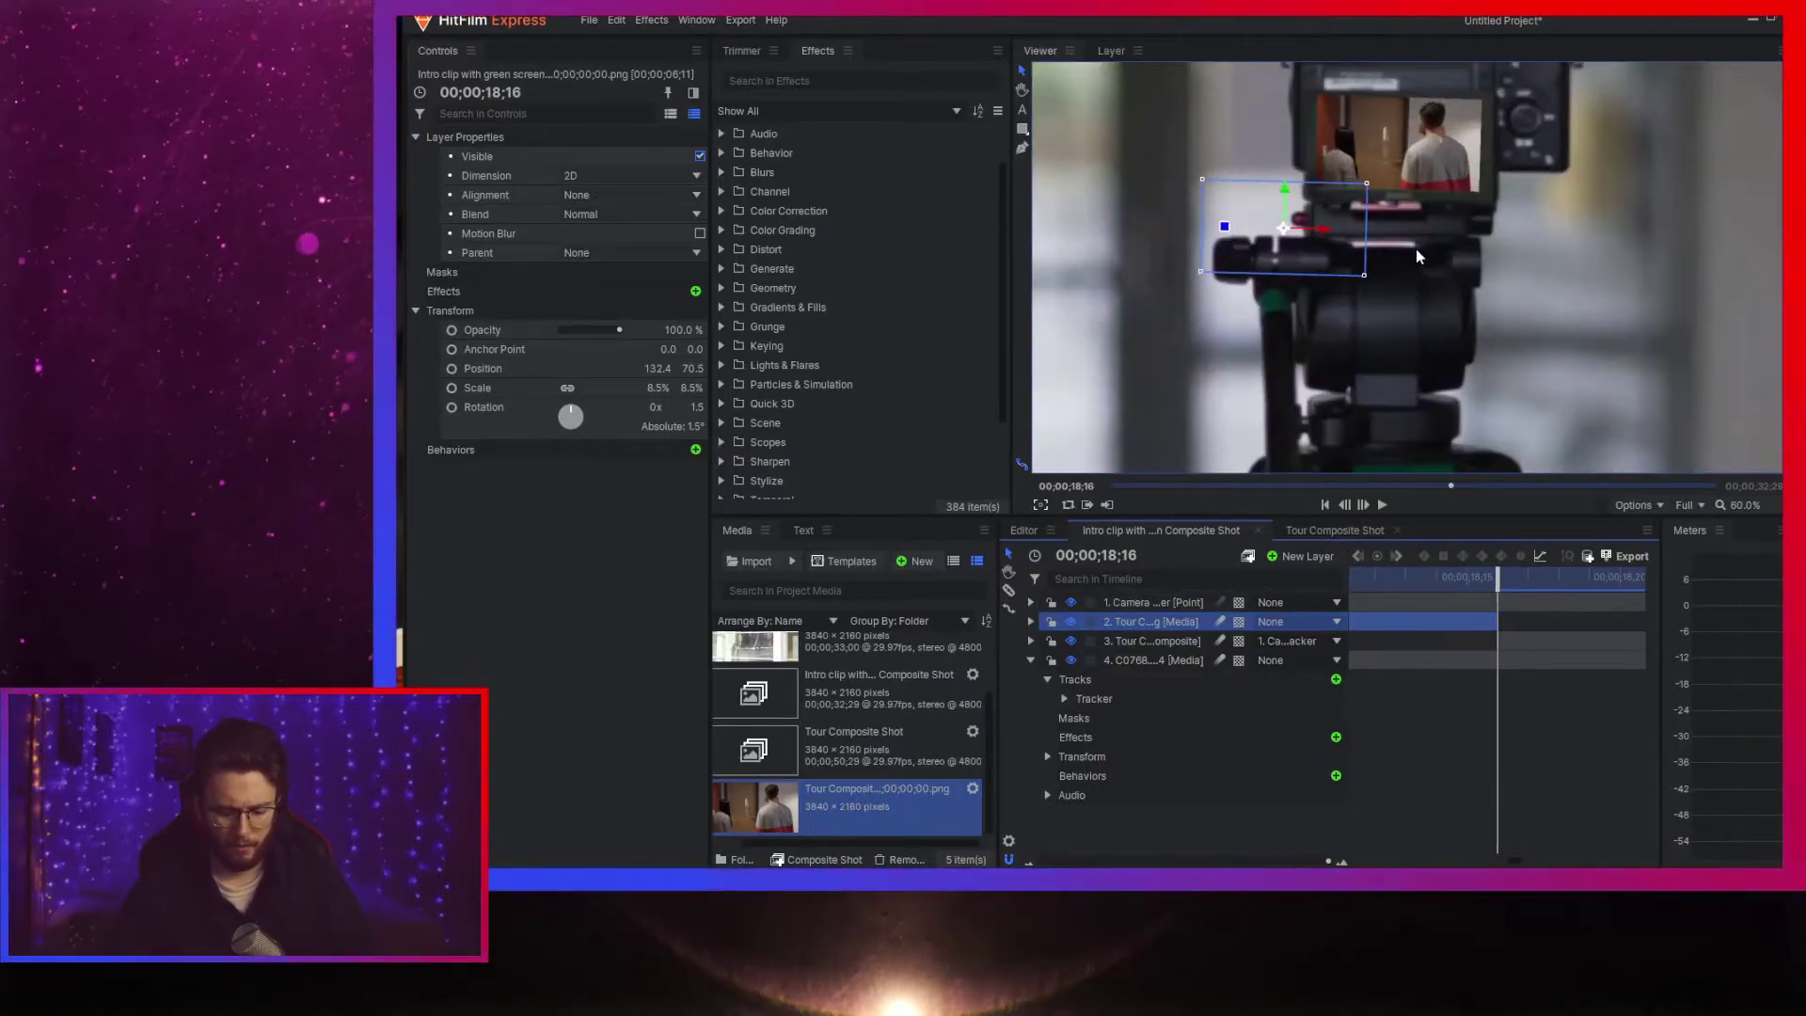
key(Left)
key(Right)
key(Left)
key(Right)
key(Left)
key(Right)
key(Left)
key(Right)
key(Left)
key(Right)
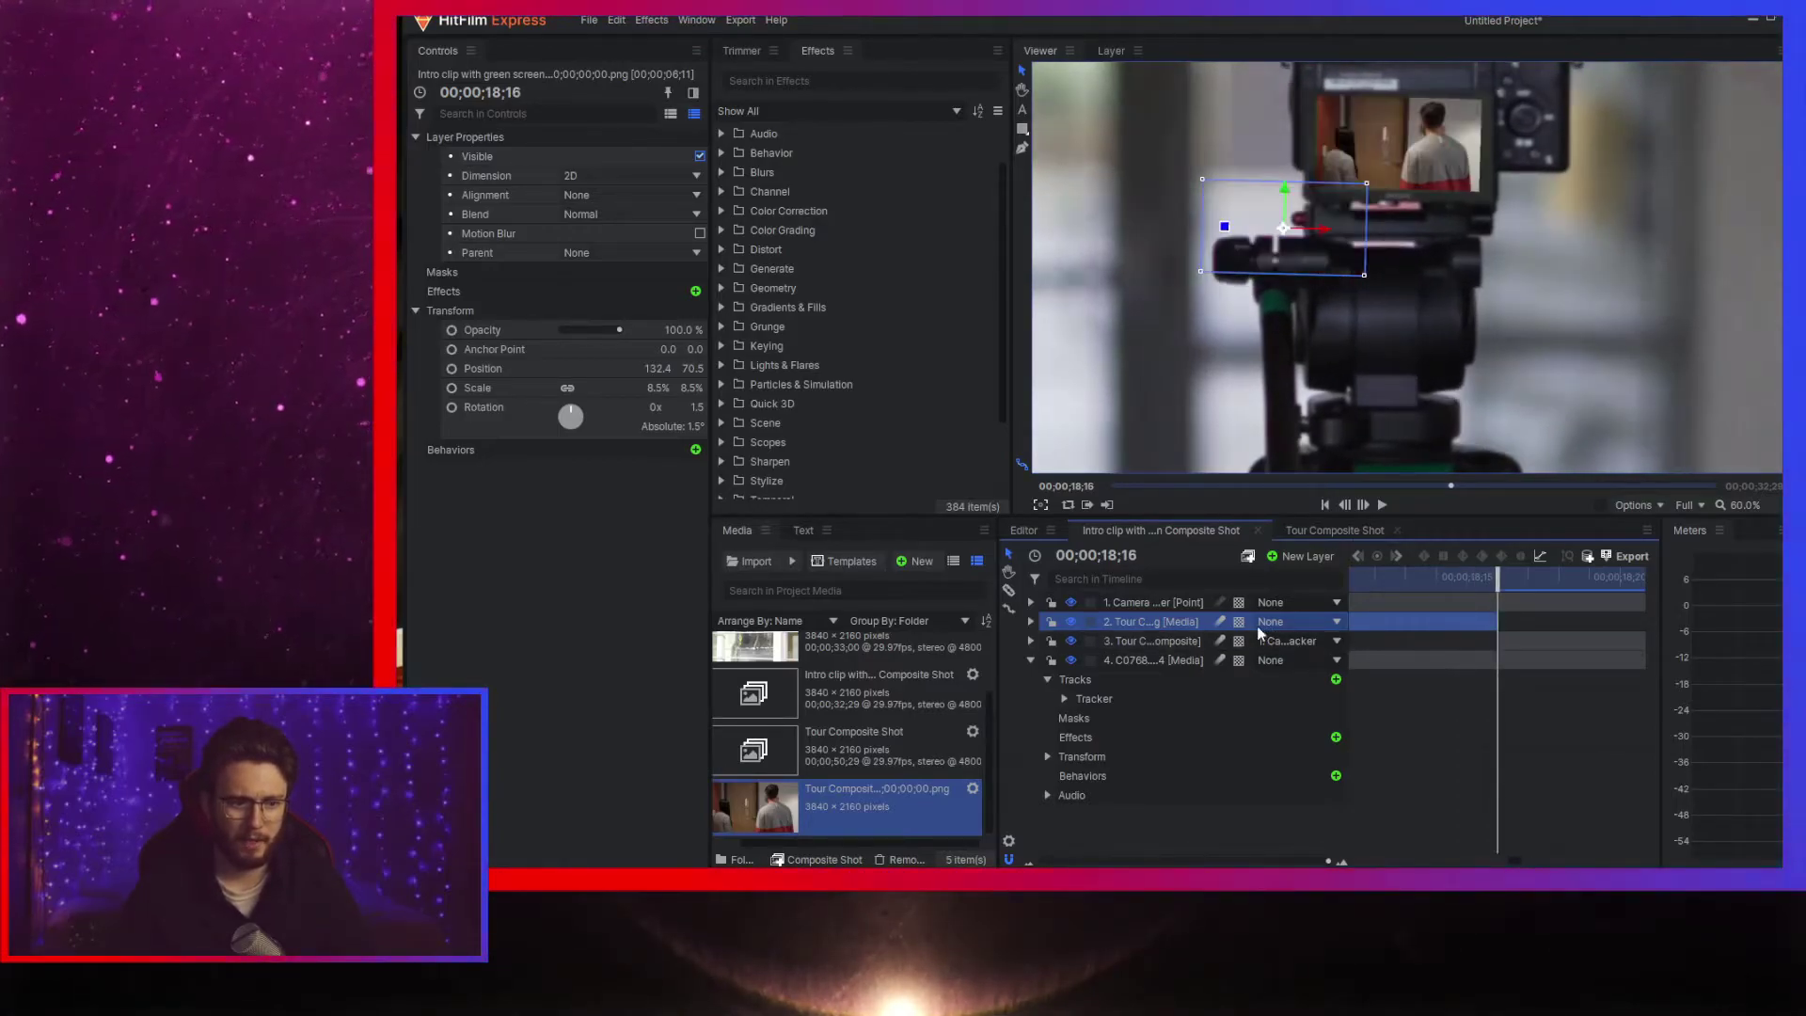
- Try to parent the PNG still to the Camera tracker point and step through the frames up to 00;00;18;20
click(1314, 622)
click(1314, 621)
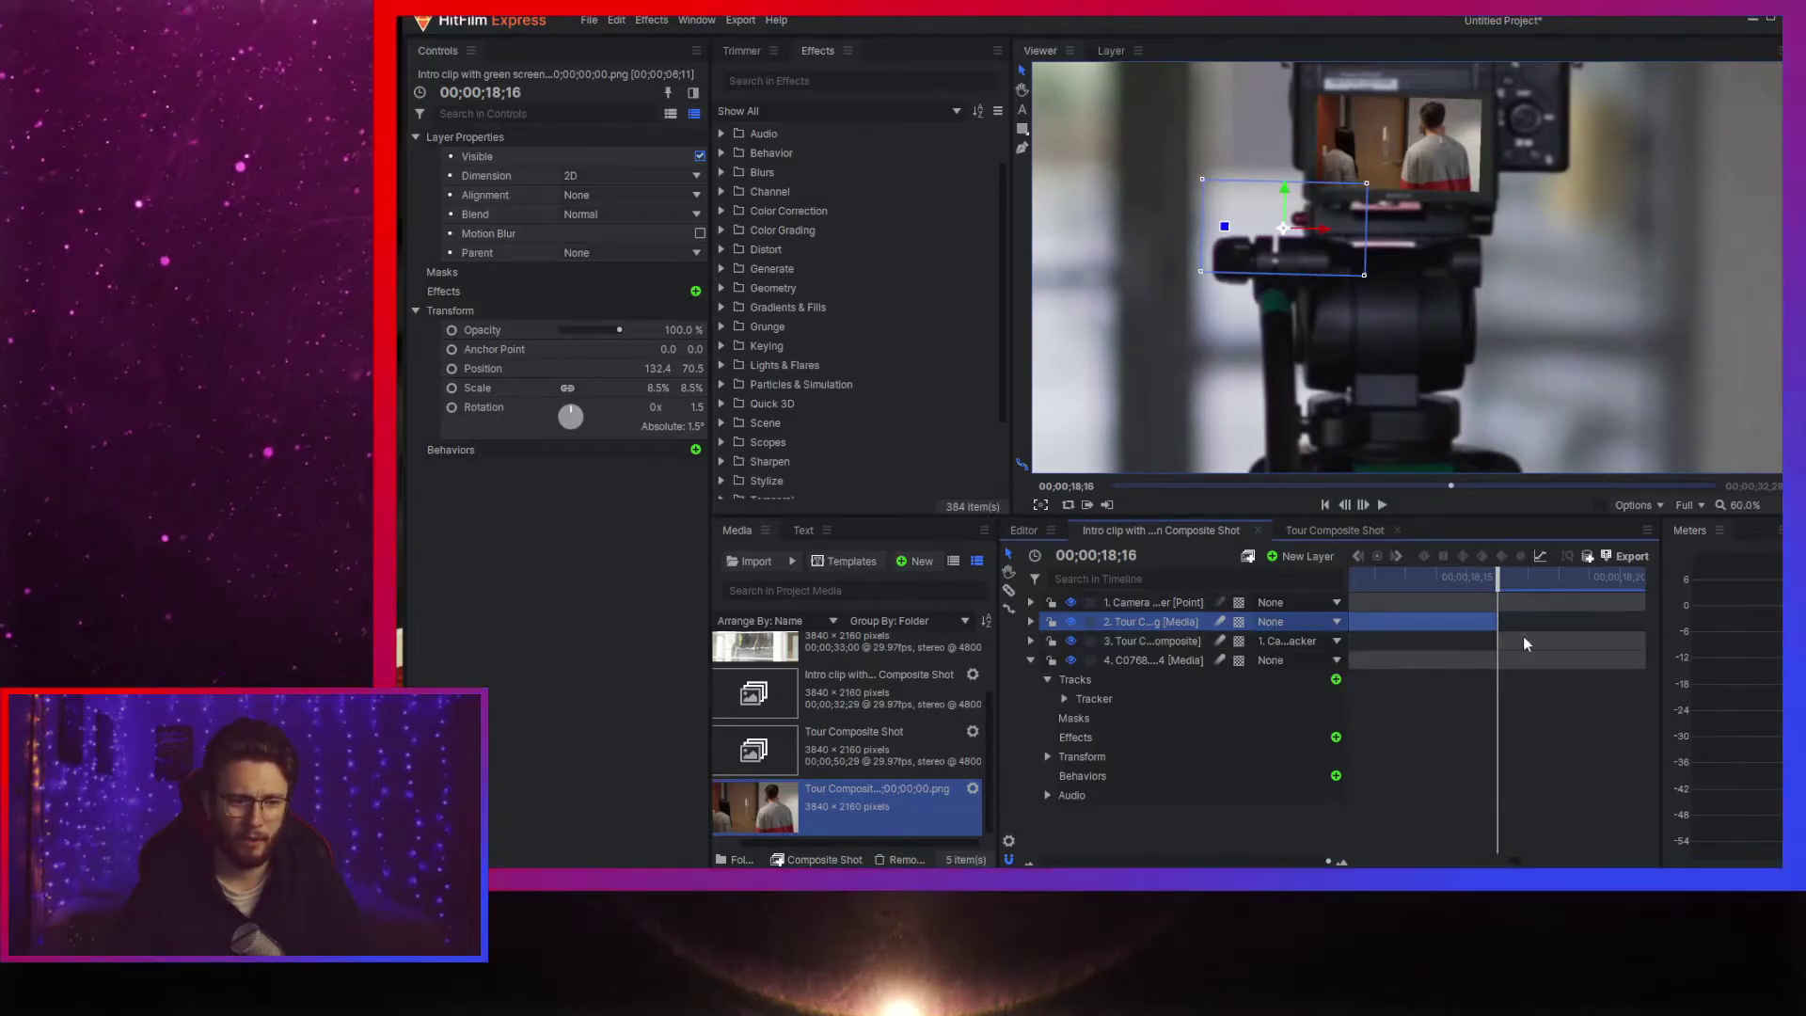
key(Left)
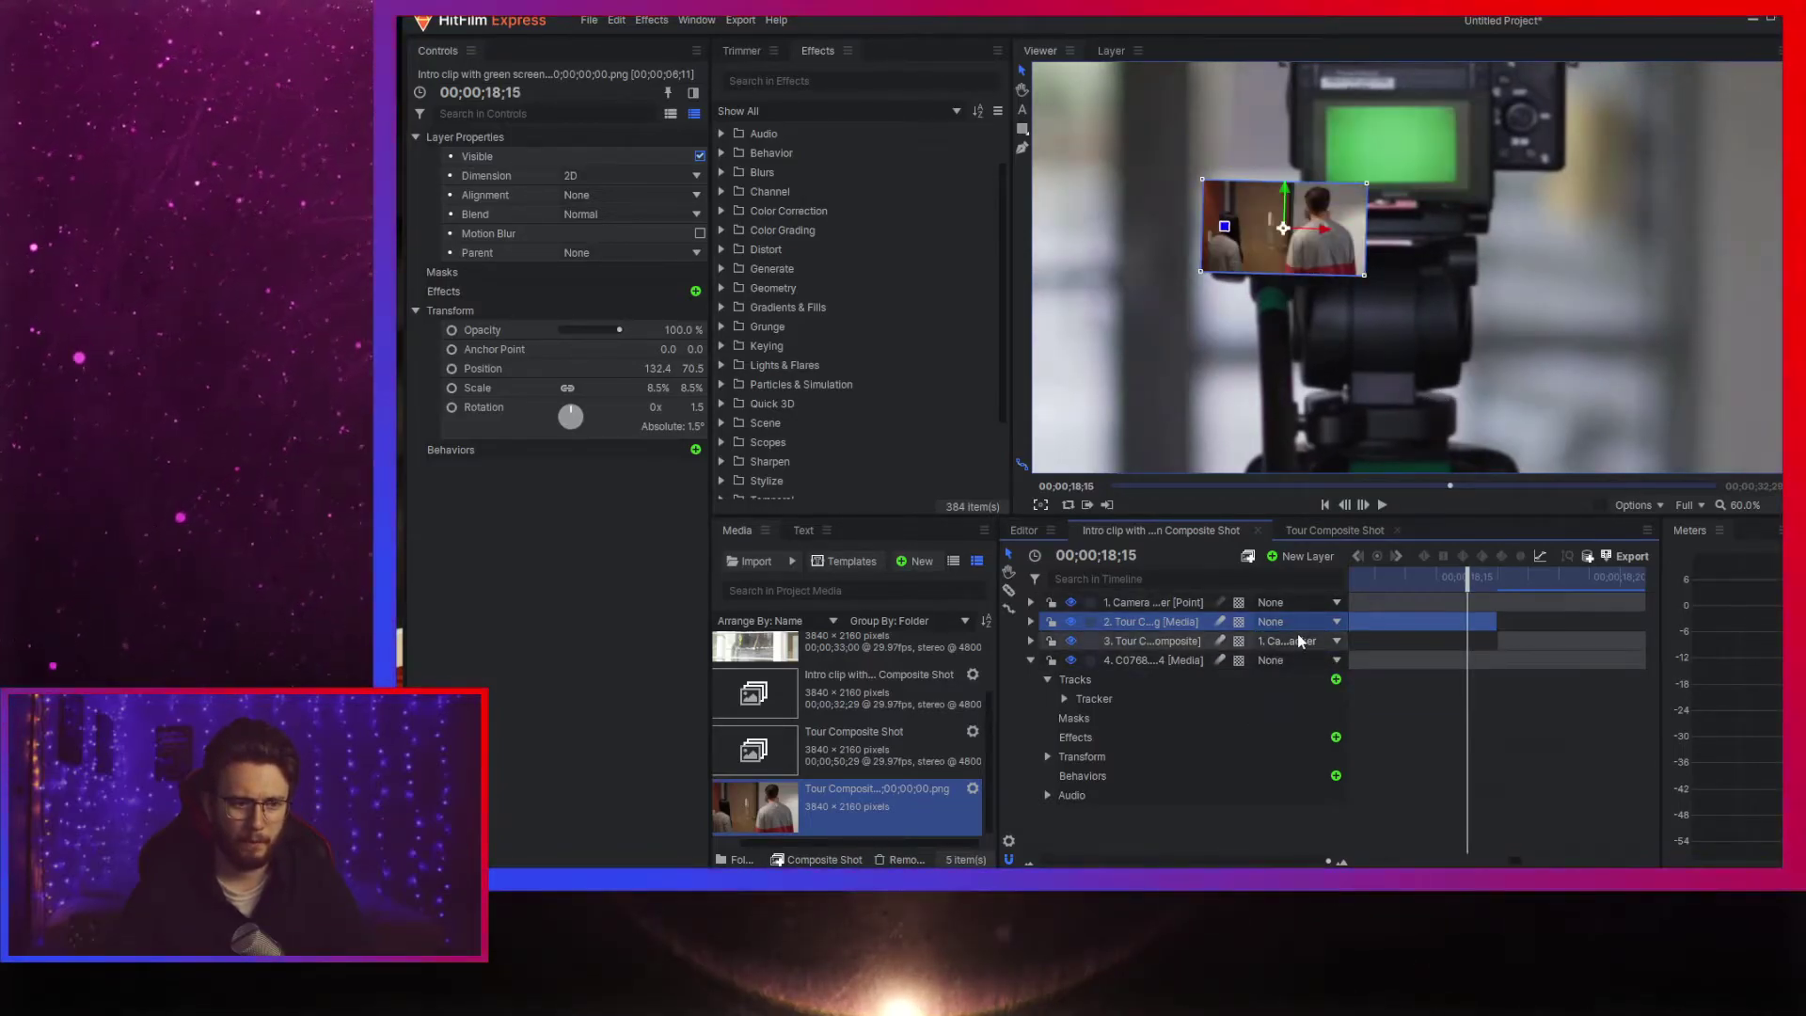
click(1298, 624)
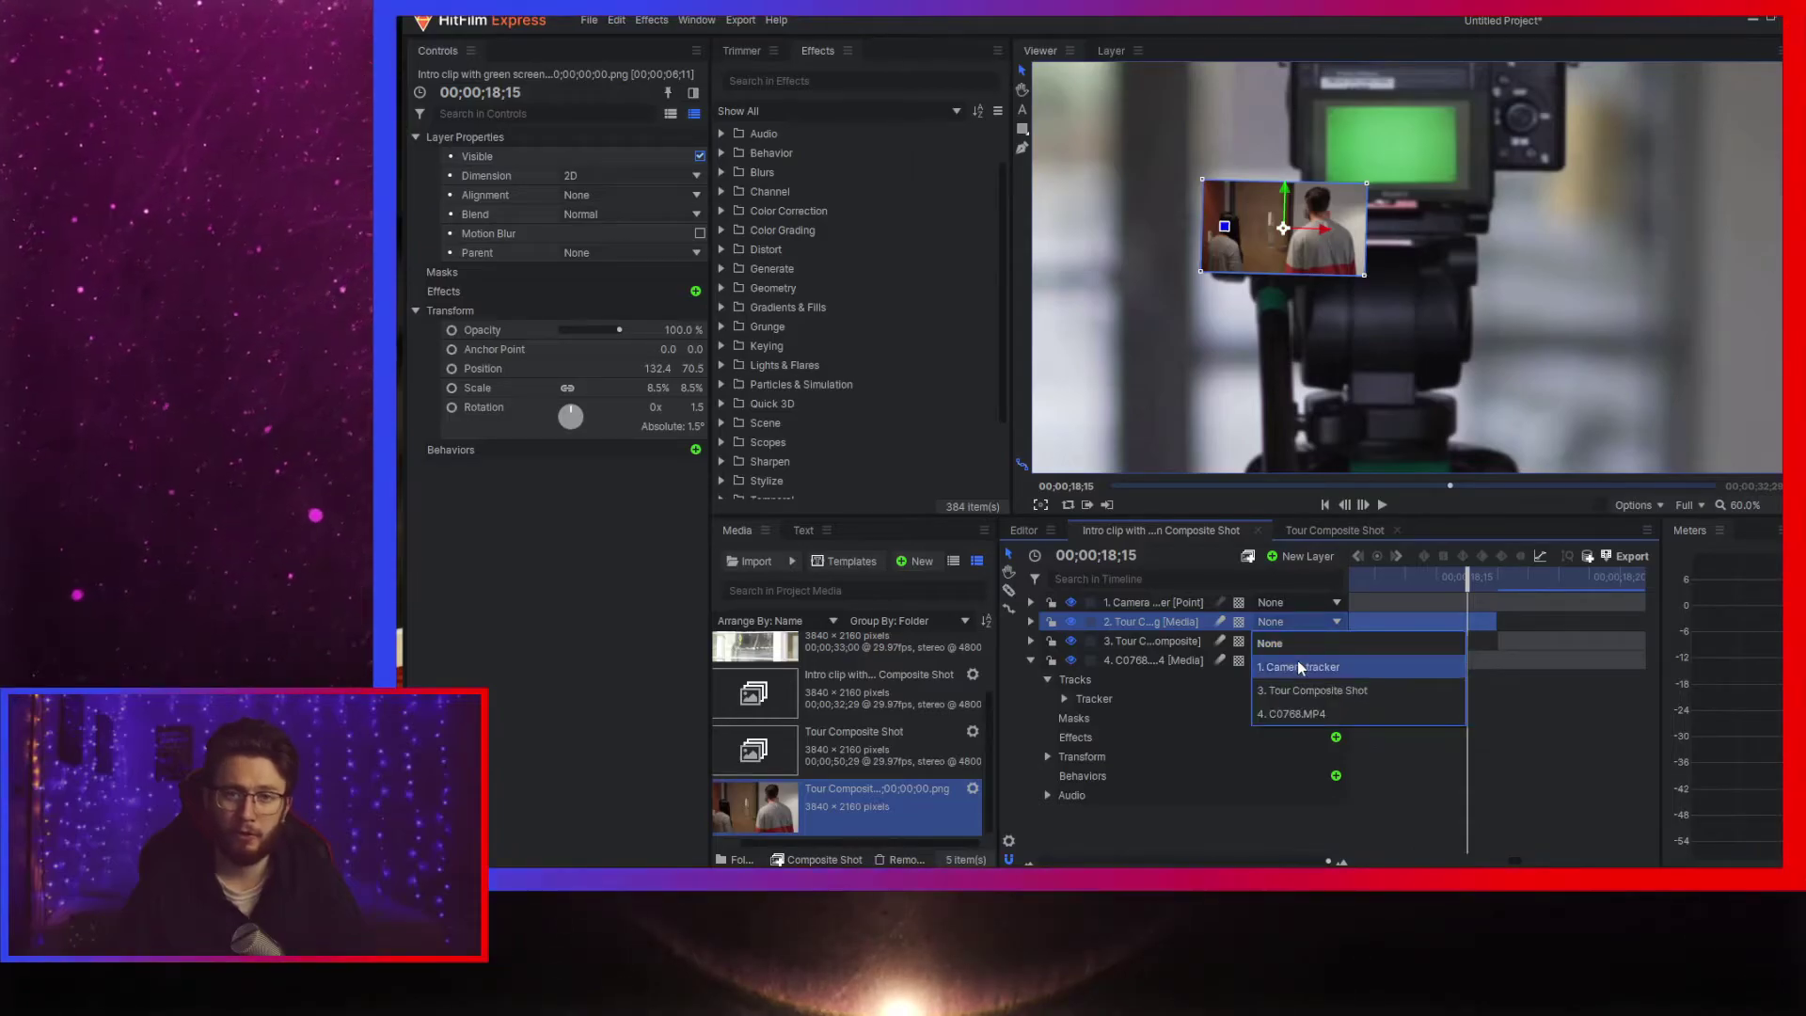
click(1296, 664)
key(Right)
key(Right)
key(Right)
key(Right)
key(Right)
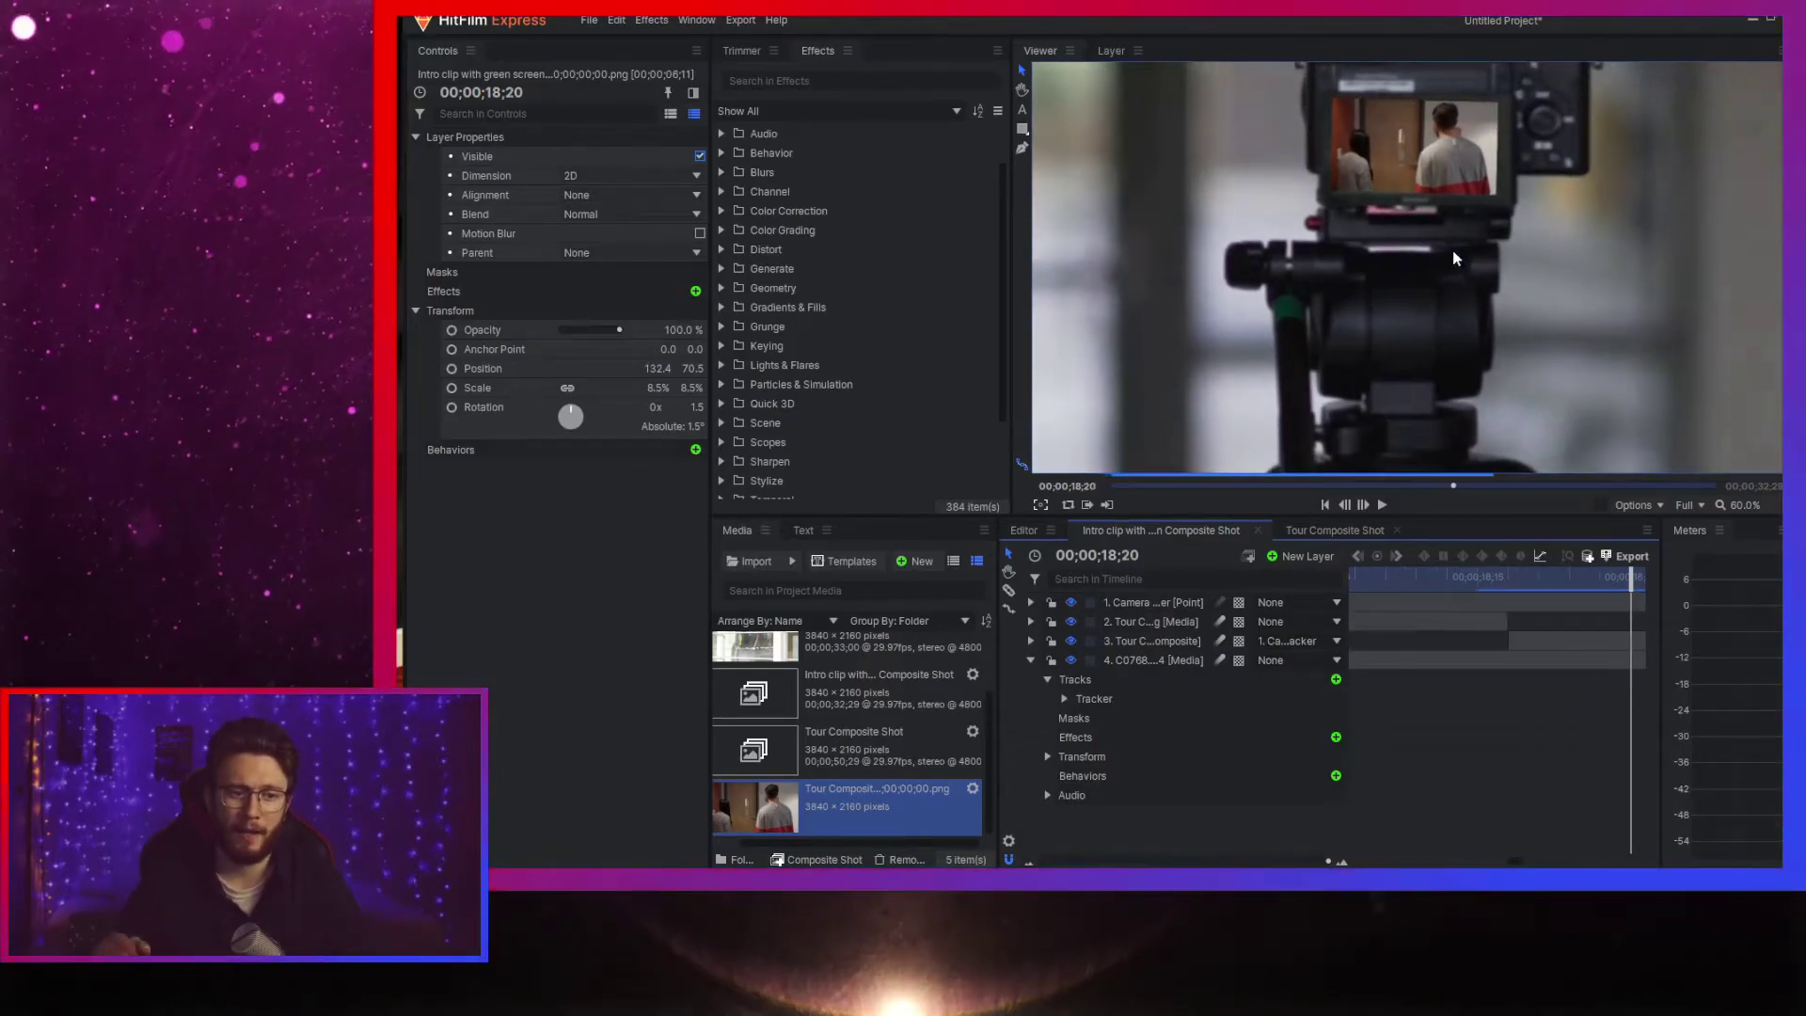
- Move the PNG still over the camera screen at position 360.7, 238.7 and compare its alignment with frame 00;00;18;16
key(Left)
key(Left)
key(Left)
key(Left)
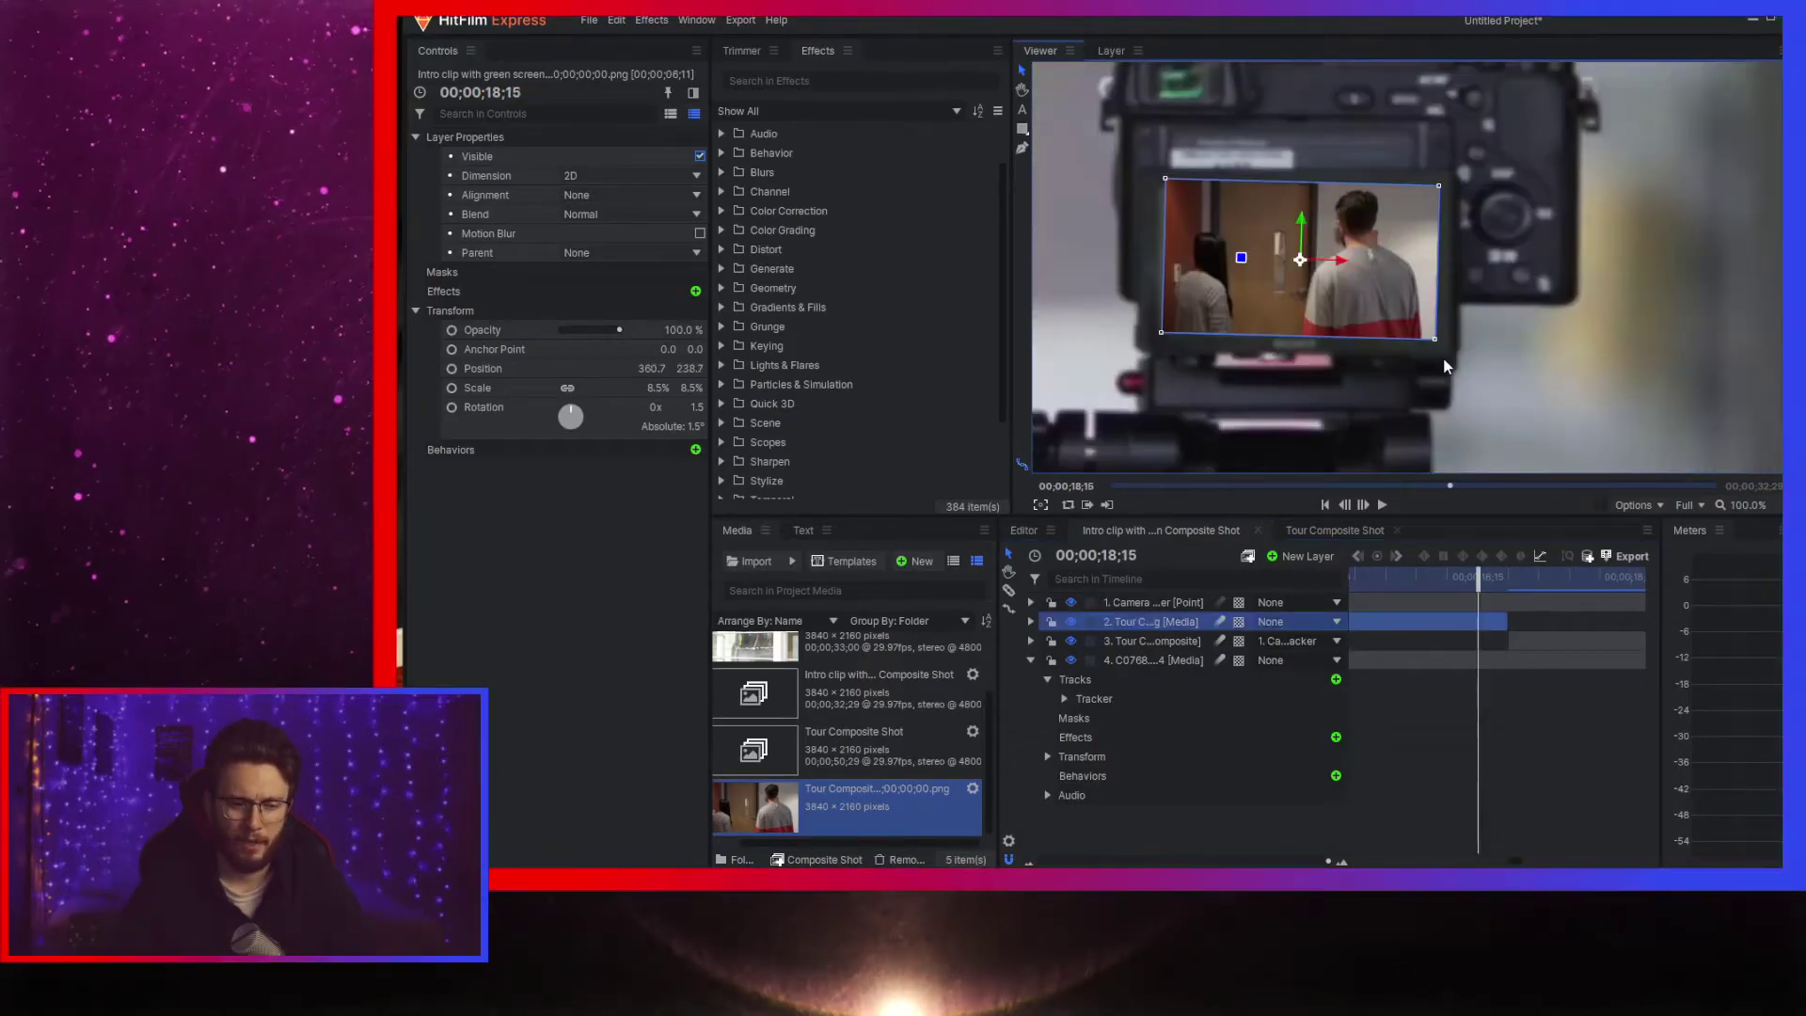
key(Right)
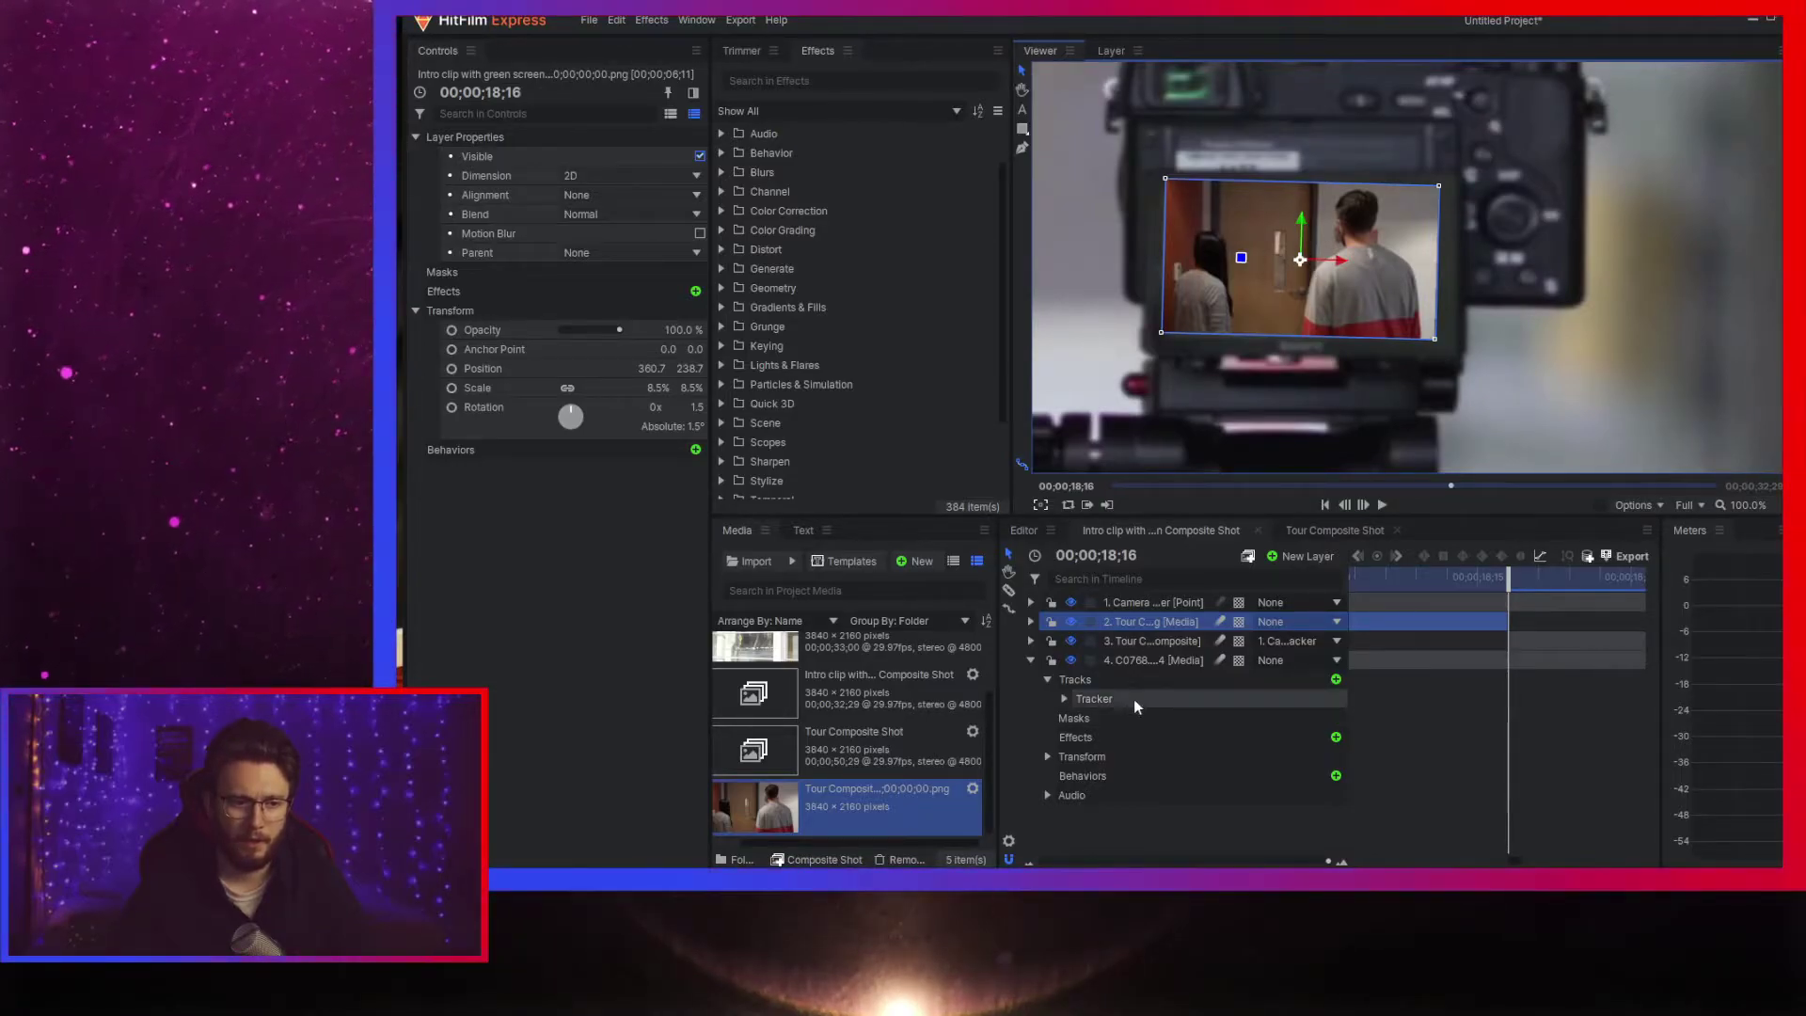
- Hide the PNG still and Tour Composite Shot layers, leaving the C0768 footage selected
click(1176, 656)
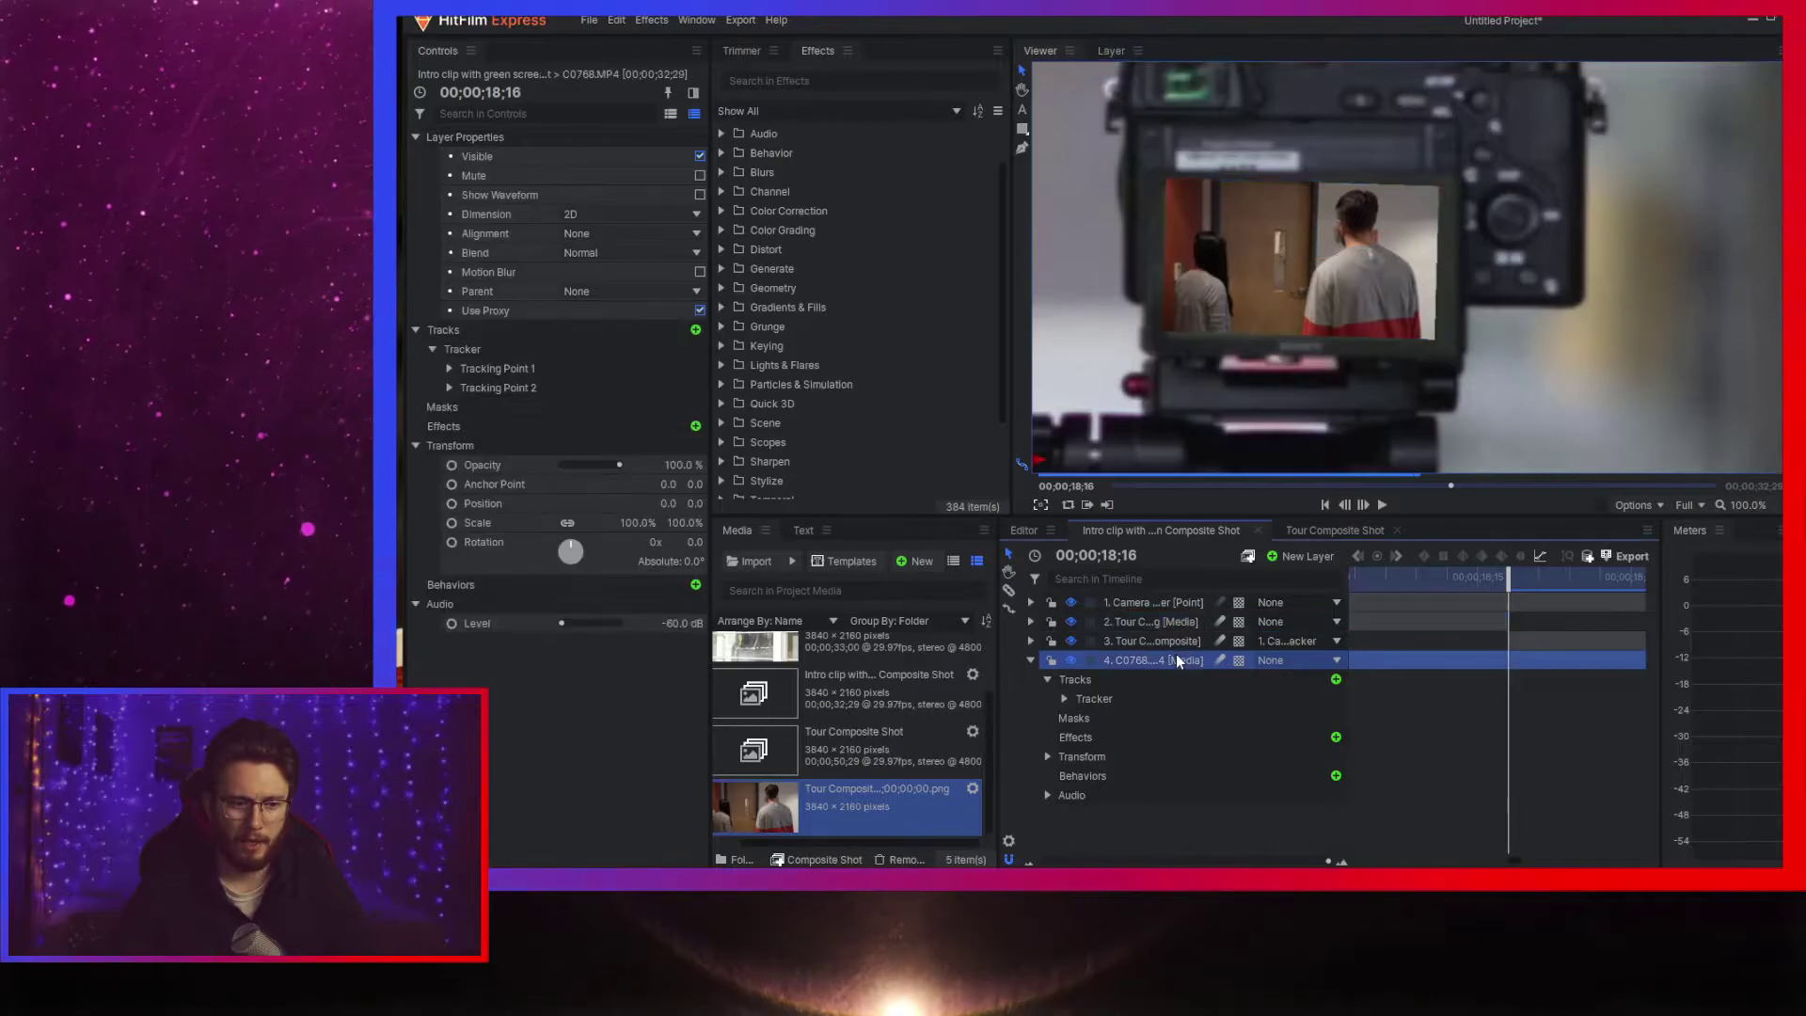
click(1070, 621)
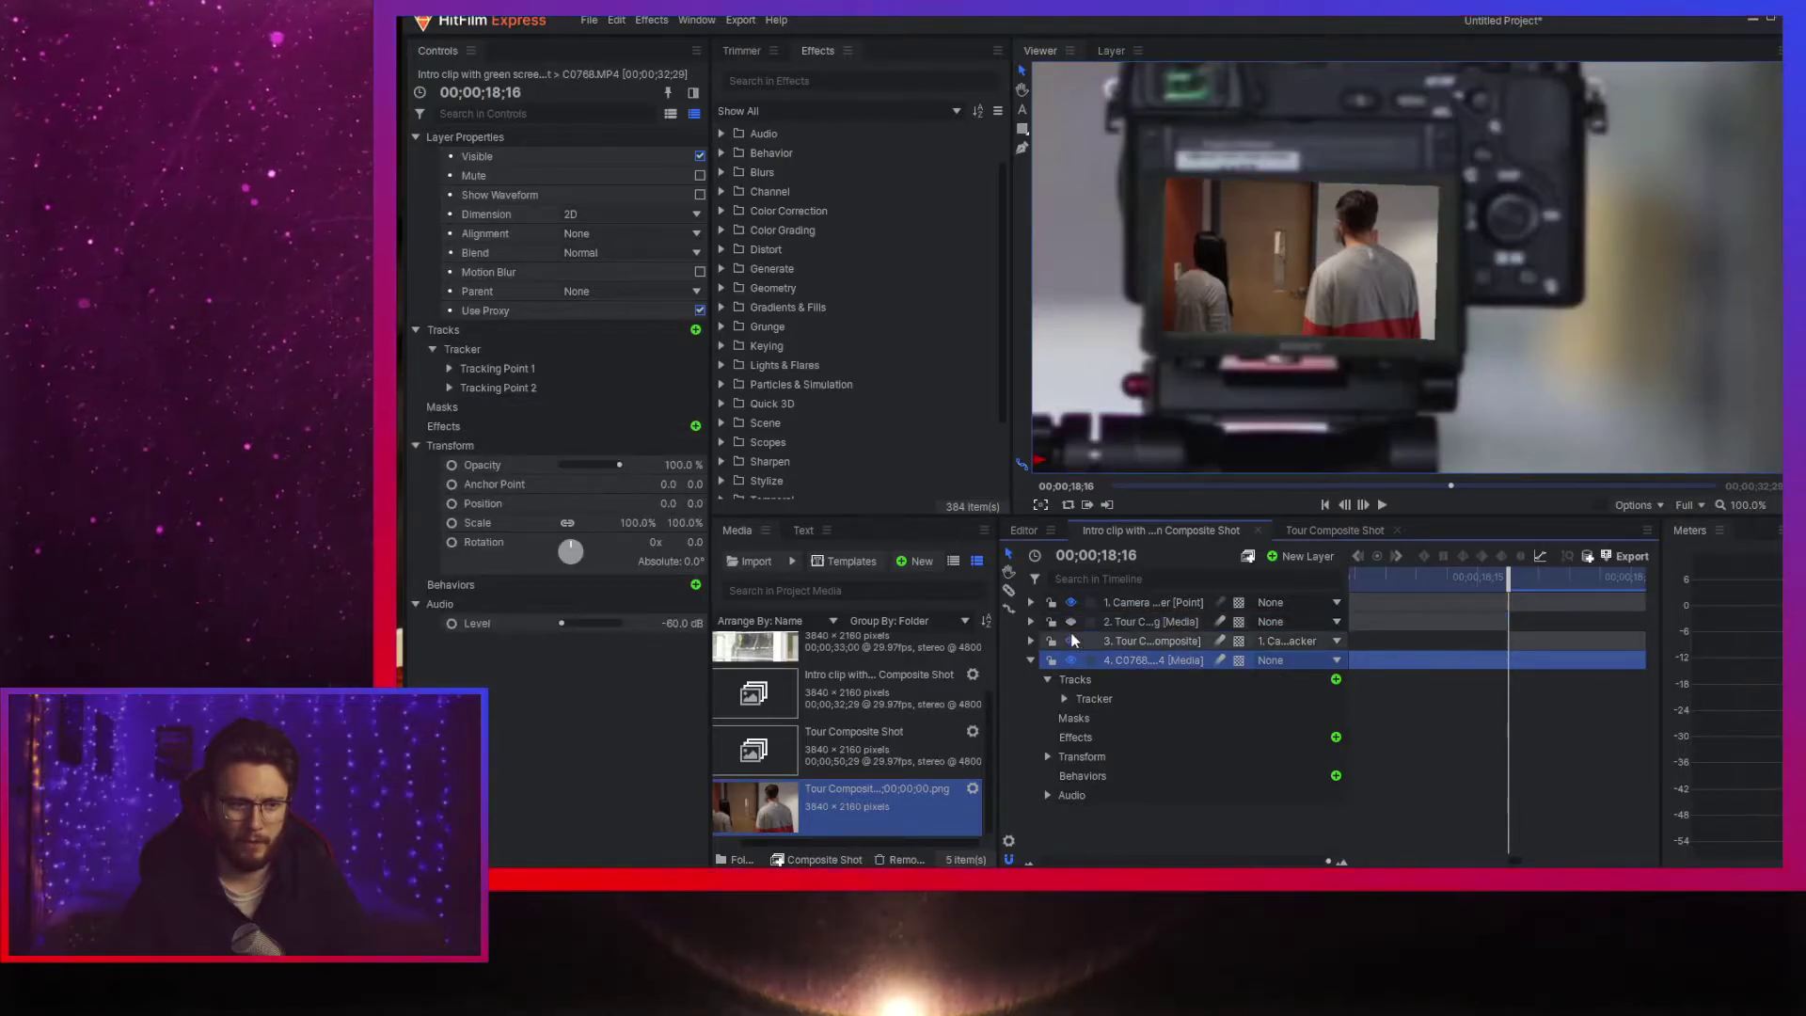
click(1071, 640)
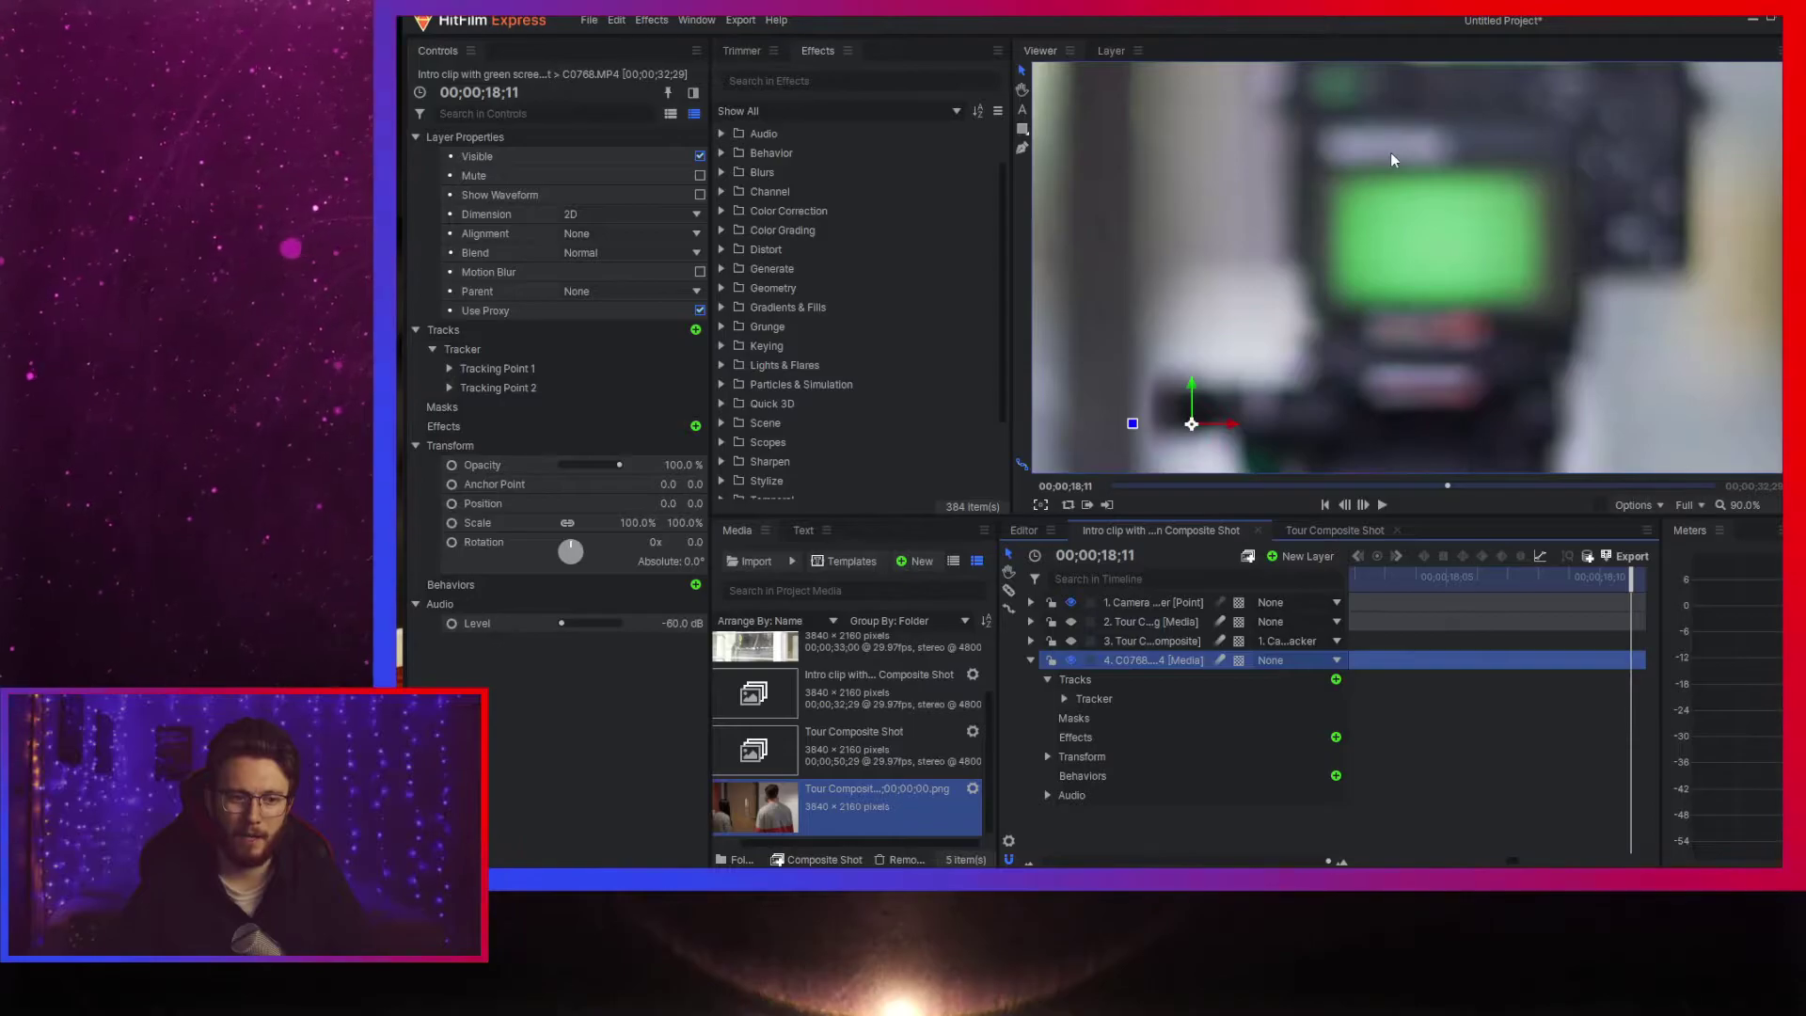
- Examine the blurred green screen frame by frame between 00;00;18;07 and 00;00;18;16
scroll(1390, 152, up, 3)
scroll(1476, 133, down, 2)
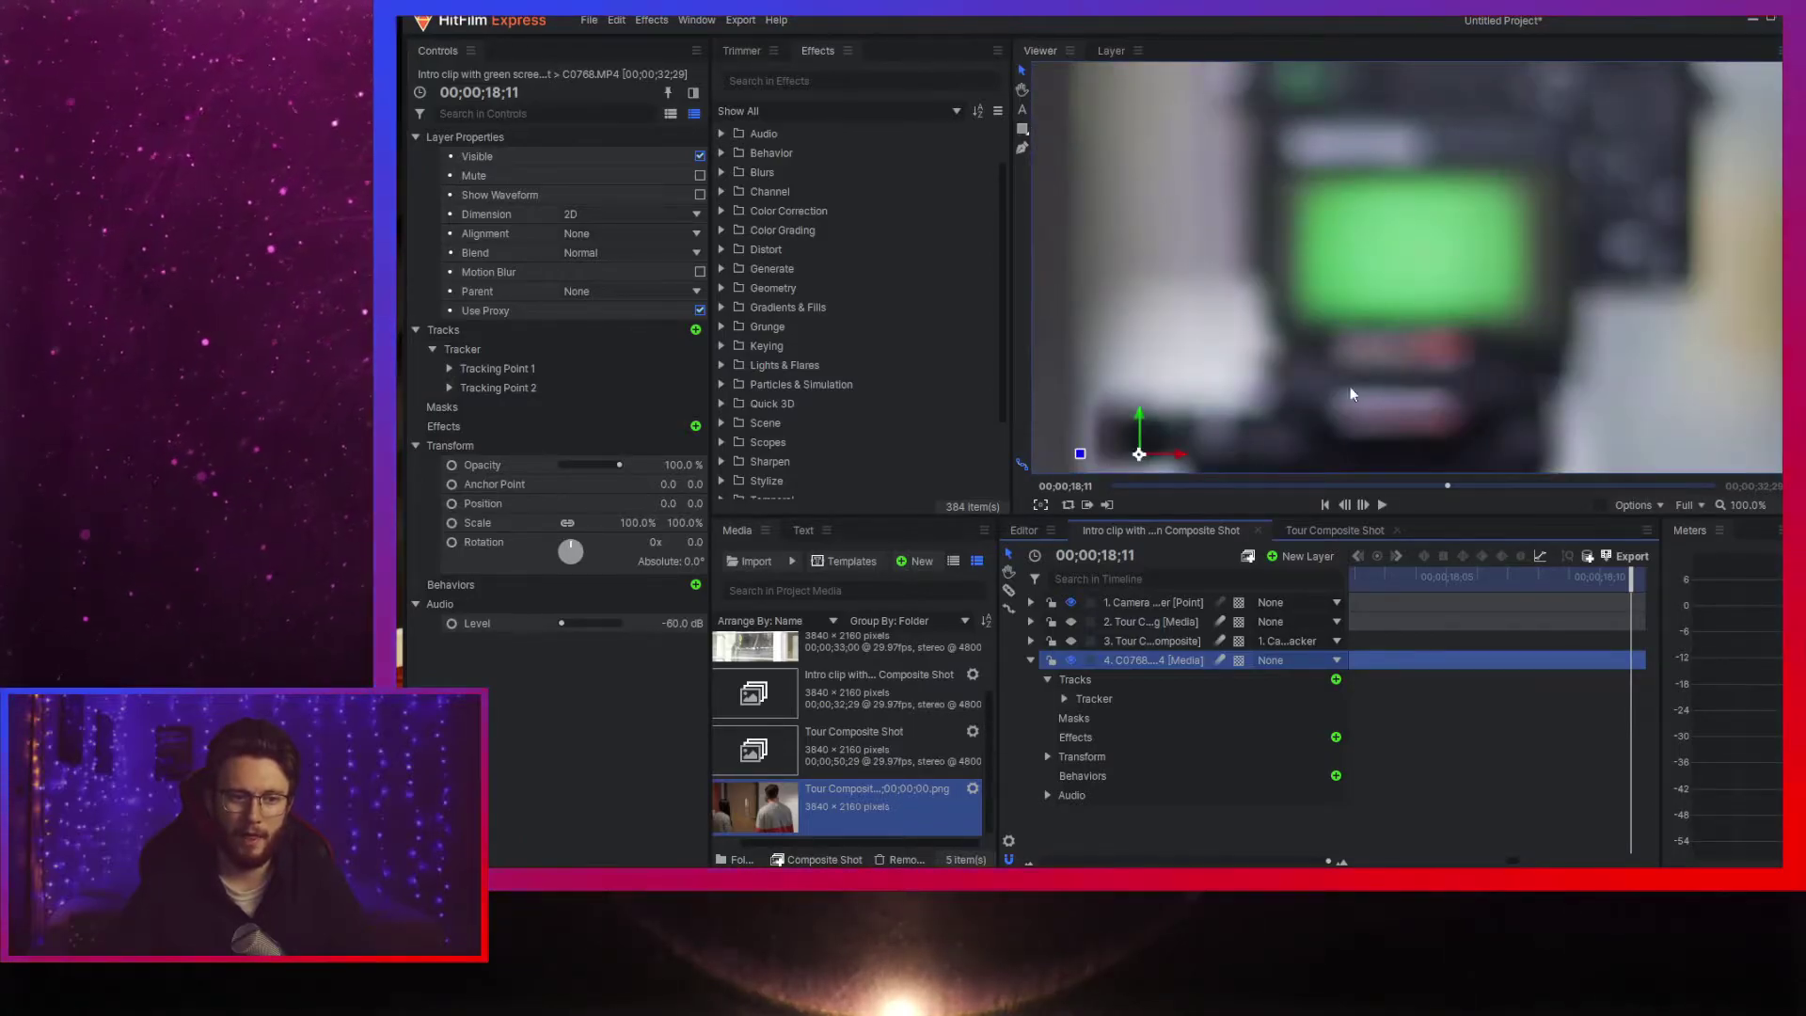
key(Left)
key(Left)
key(Left)
key(Left)
key(Left)
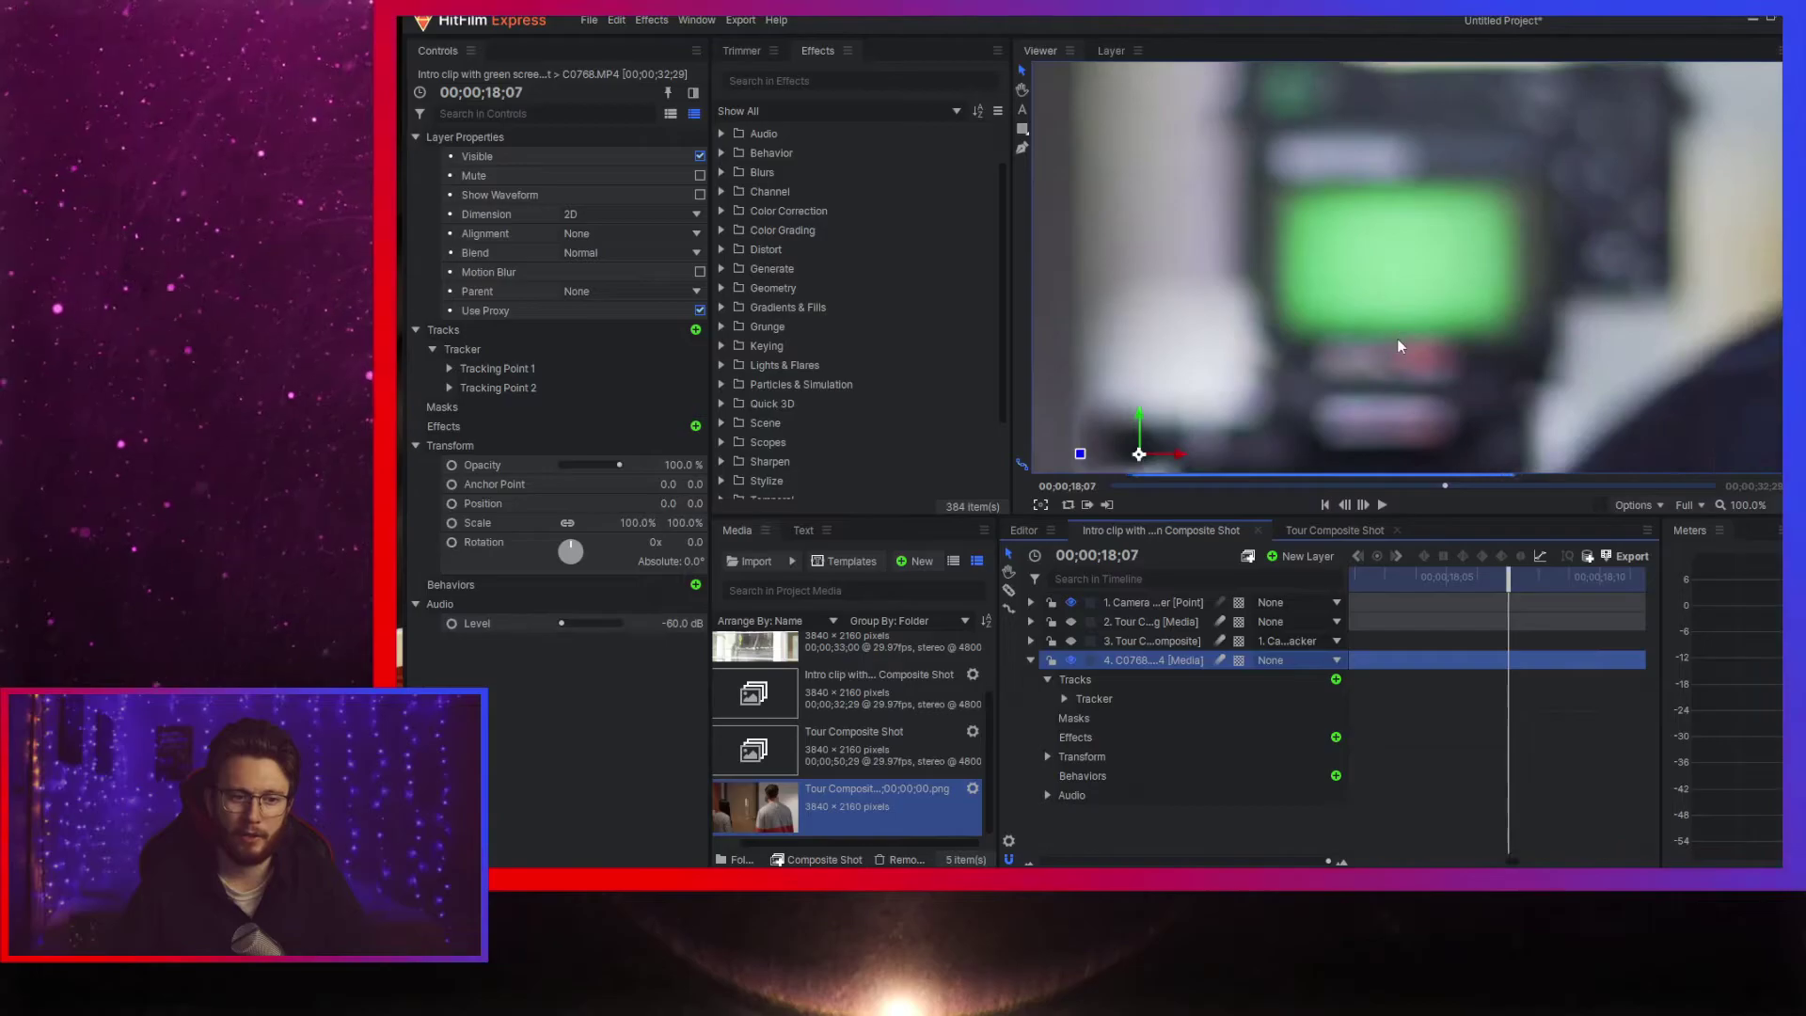
key(Right)
key(Right)
key(Right)
key(Right)
key(Right)
key(Right)
key(Right)
key(Right)
key(Right)
key(Right)
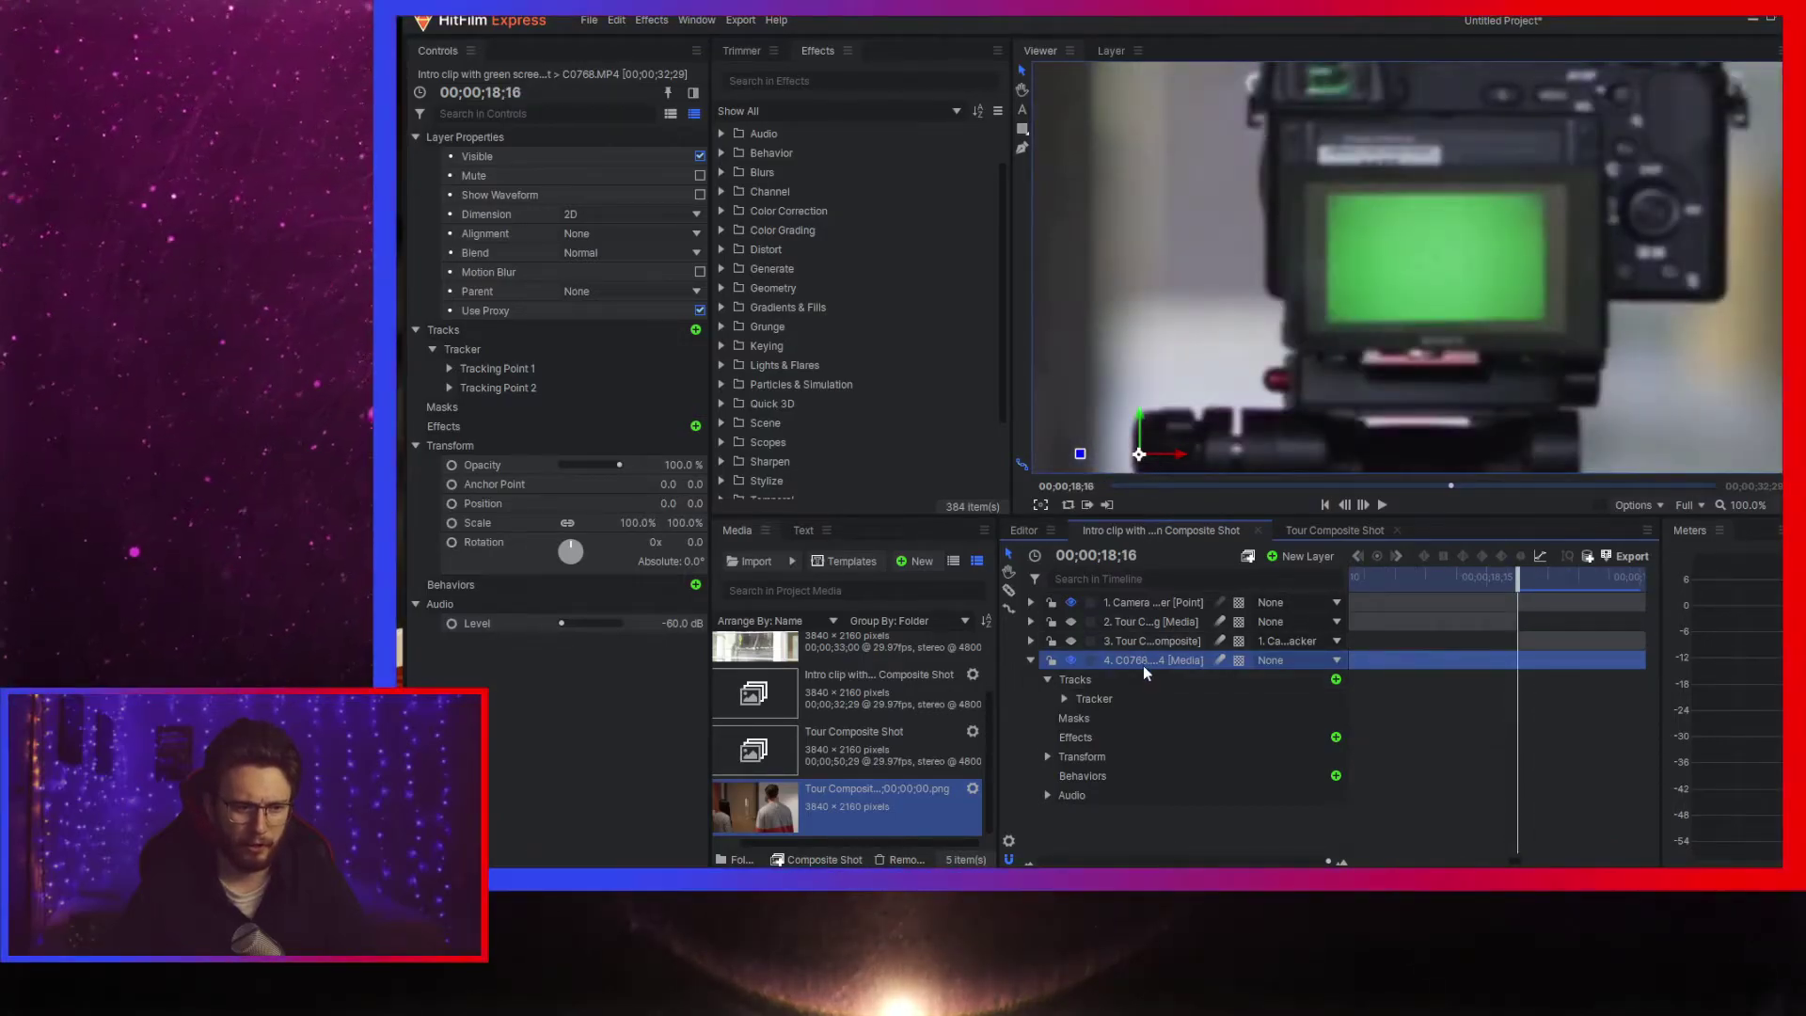
- Add a second tracker to the C0768 layer and set its type to Double Points (Position/Scale/Rotation)
click(695, 330)
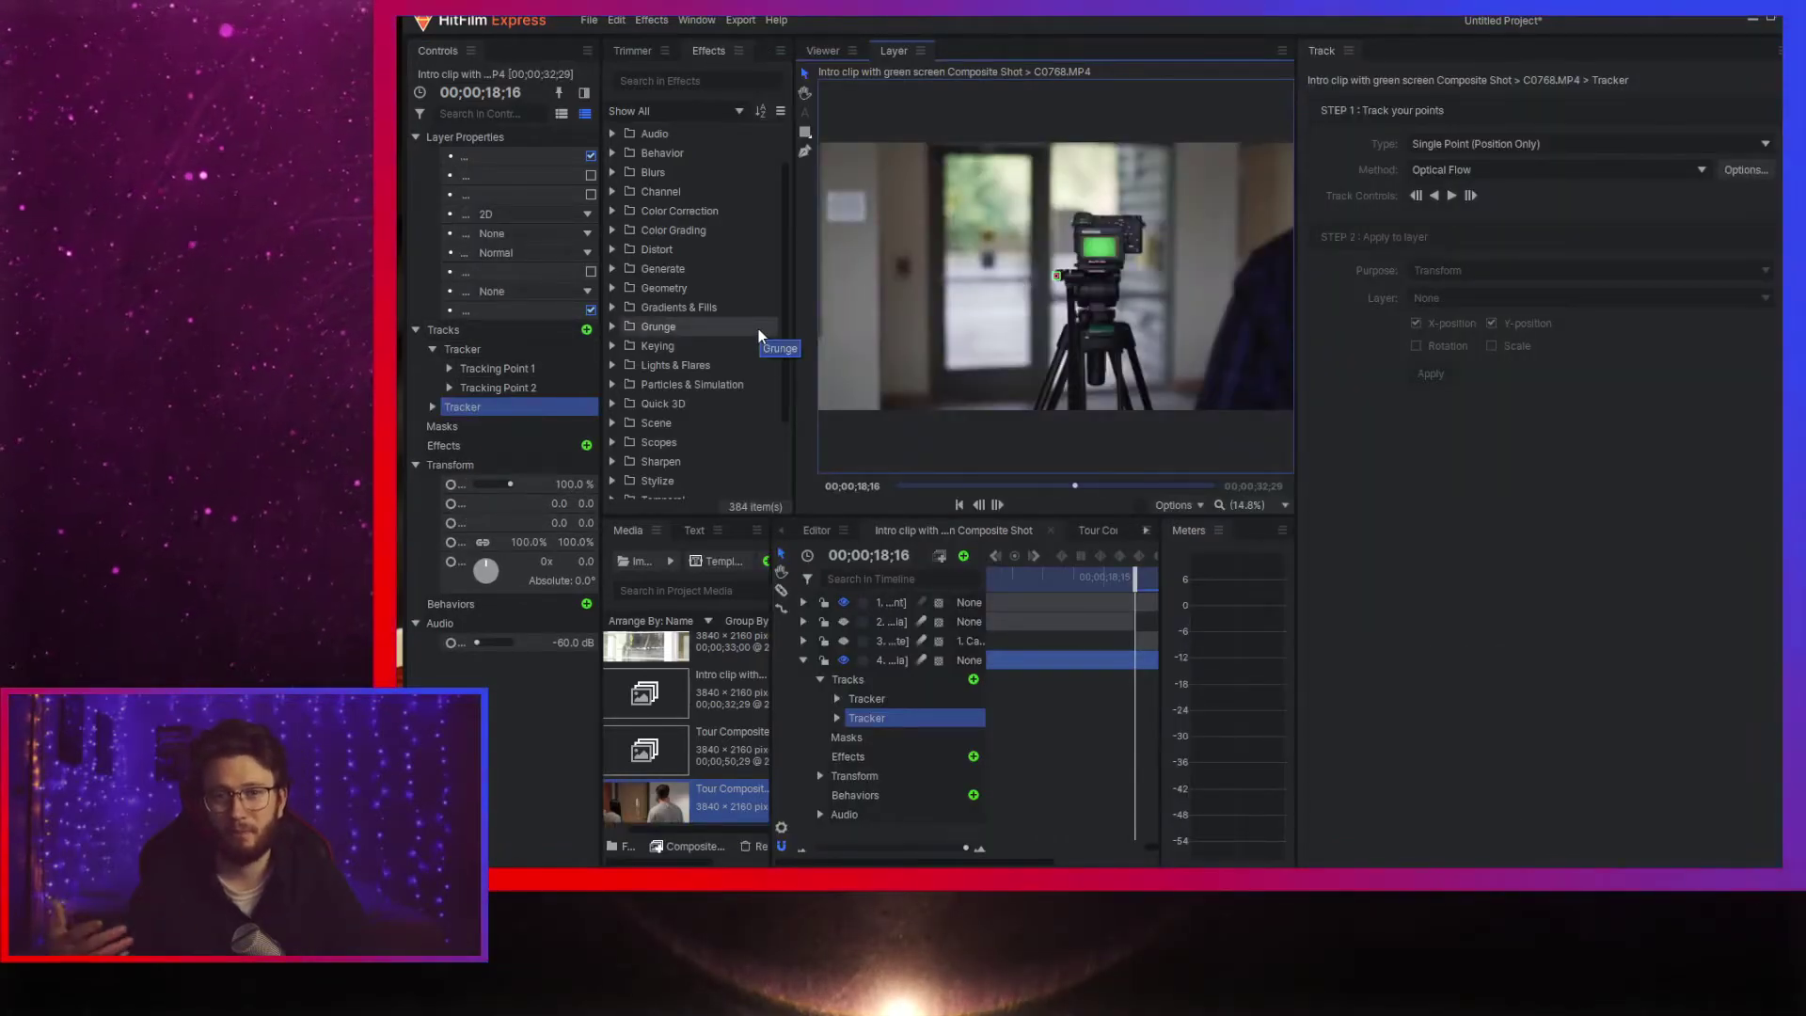
scroll(1098, 229, up, 5)
click(1467, 146)
click(1472, 175)
- Position and resize the two tracking points over the label above the green screen and the pink strip below it
drag(946, 450, 1059, 237)
scroll(1112, 313, up, 3)
scroll(1114, 309, down, 3)
scroll(1059, 237, up, 4)
drag(1097, 125, 1285, 114)
drag(1058, 163, 948, 86)
scroll(1187, 228, down, 3)
scroll(1041, 217, up, 2)
scroll(1003, 255, down, 4)
scroll(969, 390, up, 4)
scroll(1092, 273, down, 3)
drag(1012, 301, 1038, 238)
drag(1094, 295, 1081, 285)
drag(1006, 224, 948, 196)
scroll(1101, 252, down, 2)
- Track both points backward from 00;00;18;16 to 00;00;18;04, pausing to check their alignment
click(1417, 196)
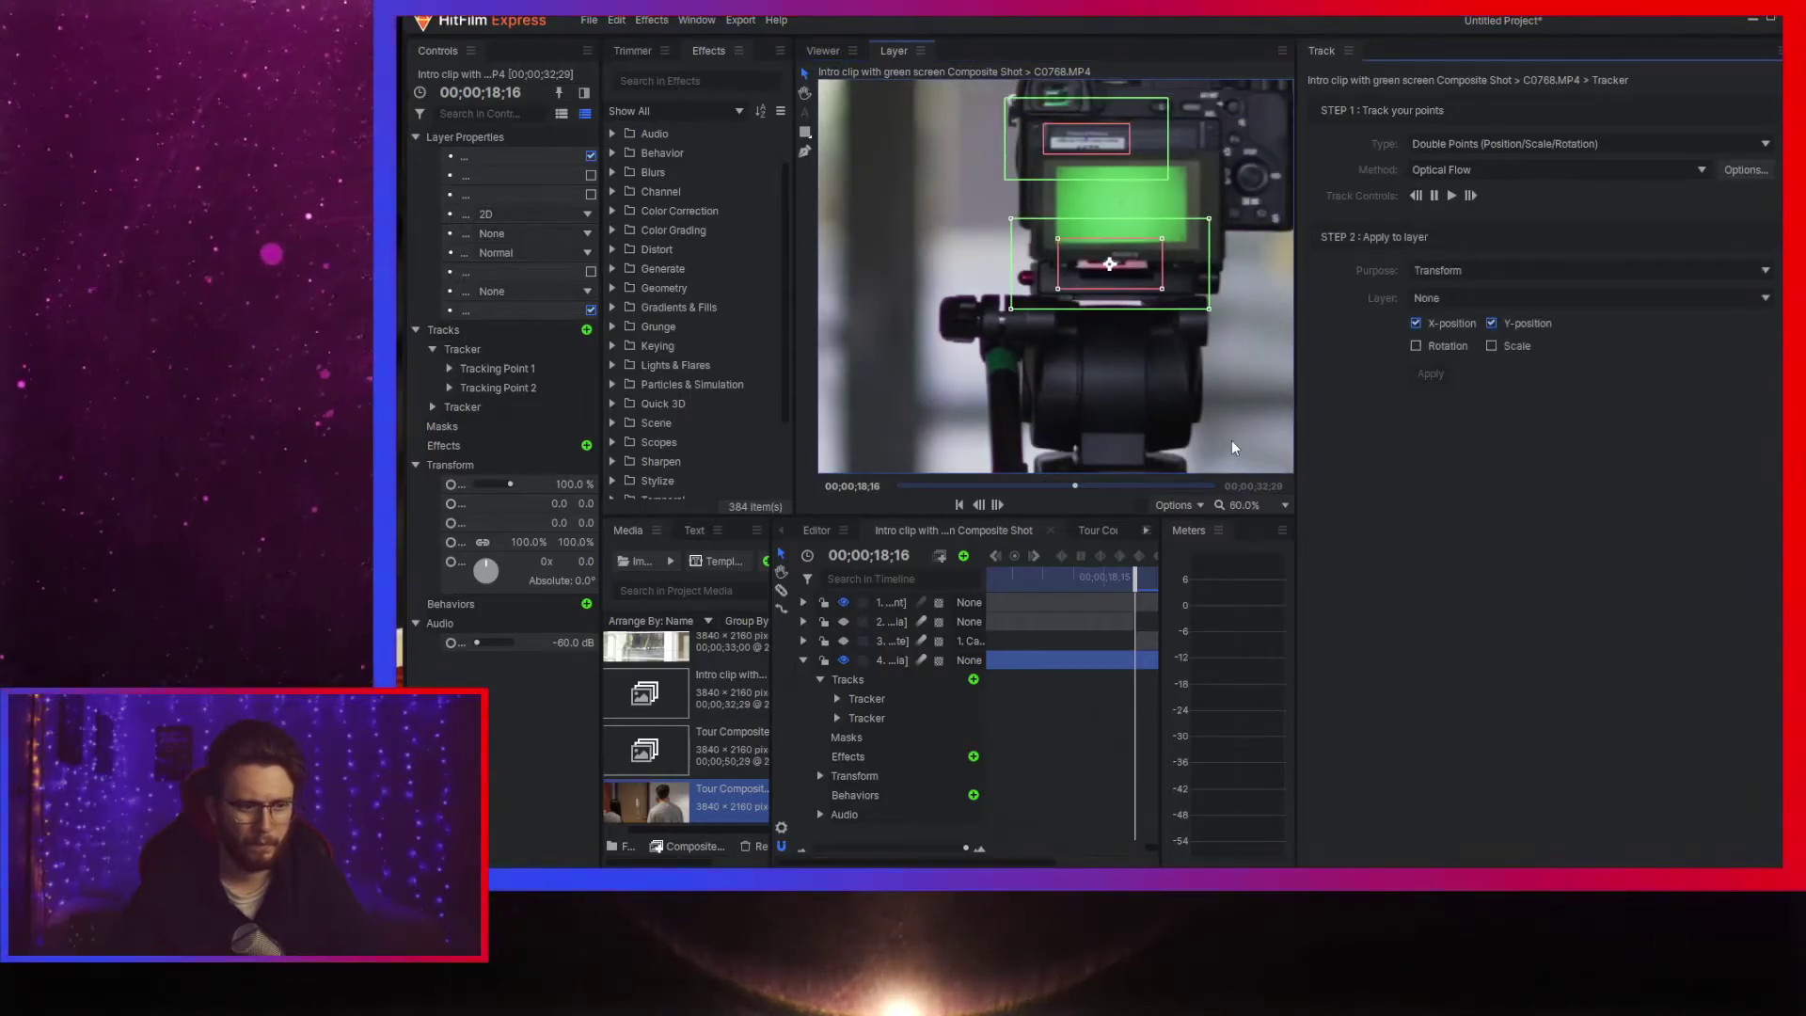
scroll(1130, 275, up, 2)
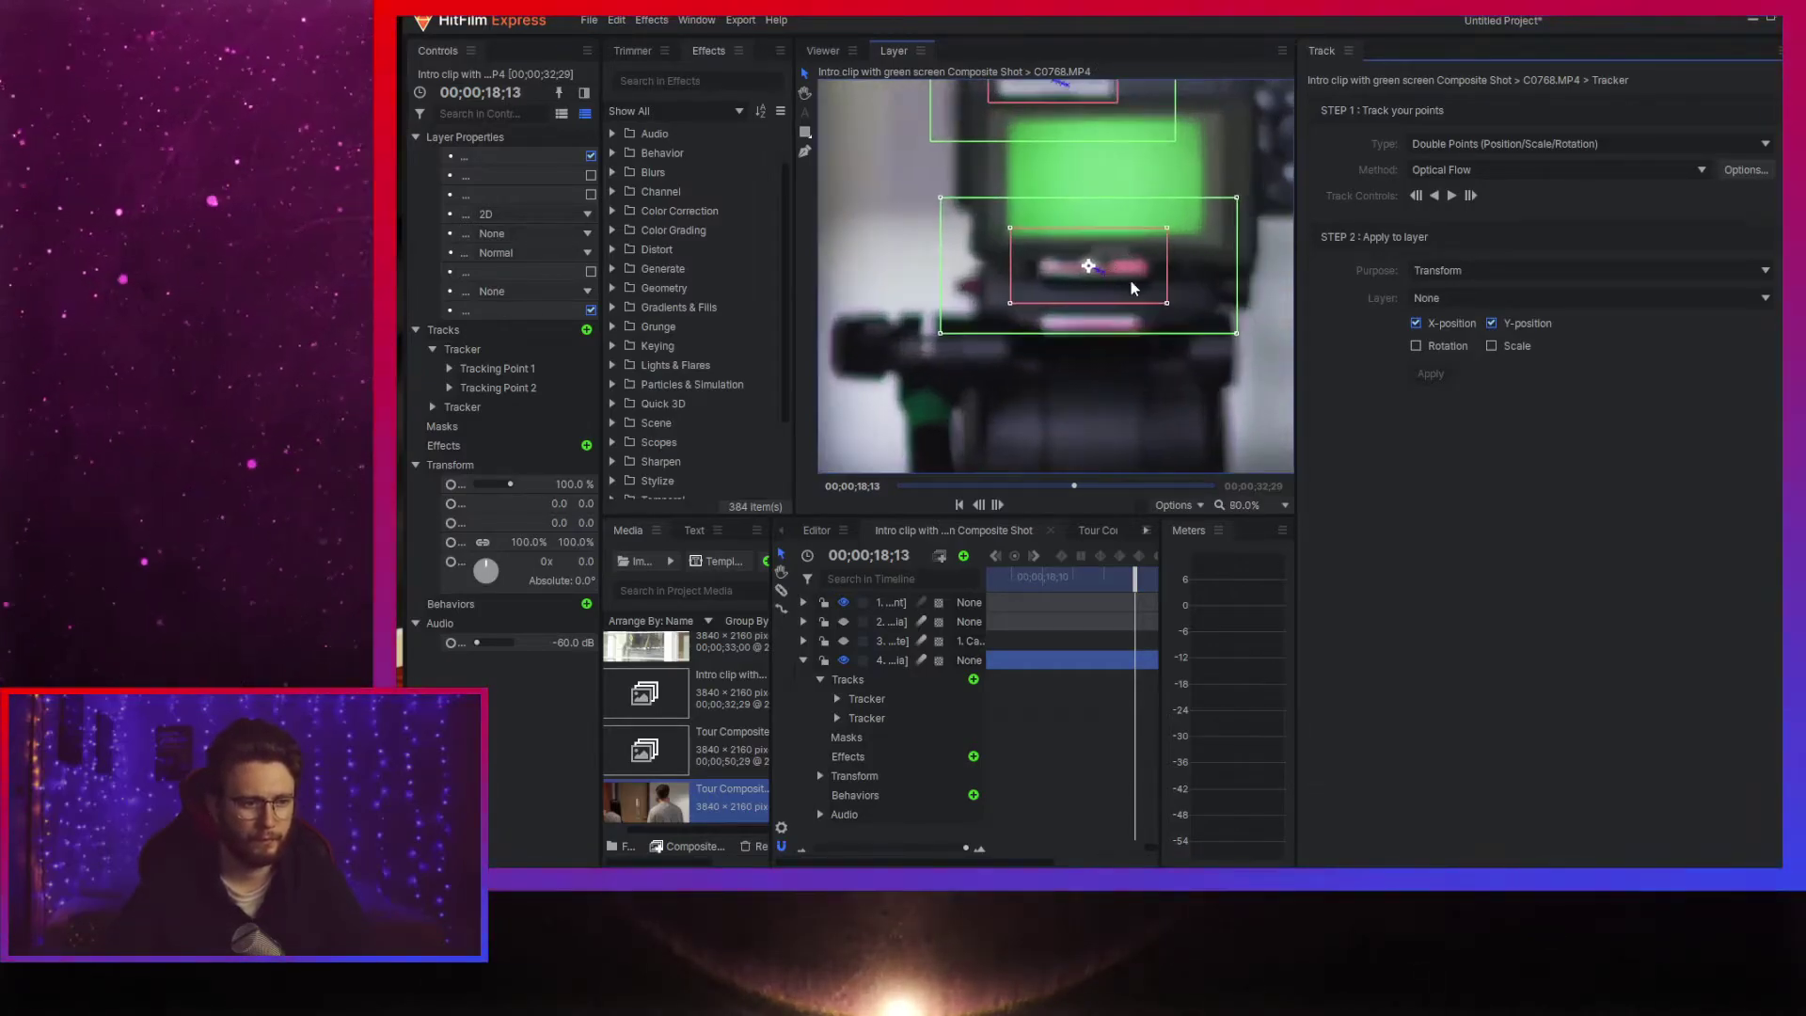
click(1425, 196)
scroll(957, 289, down, 2)
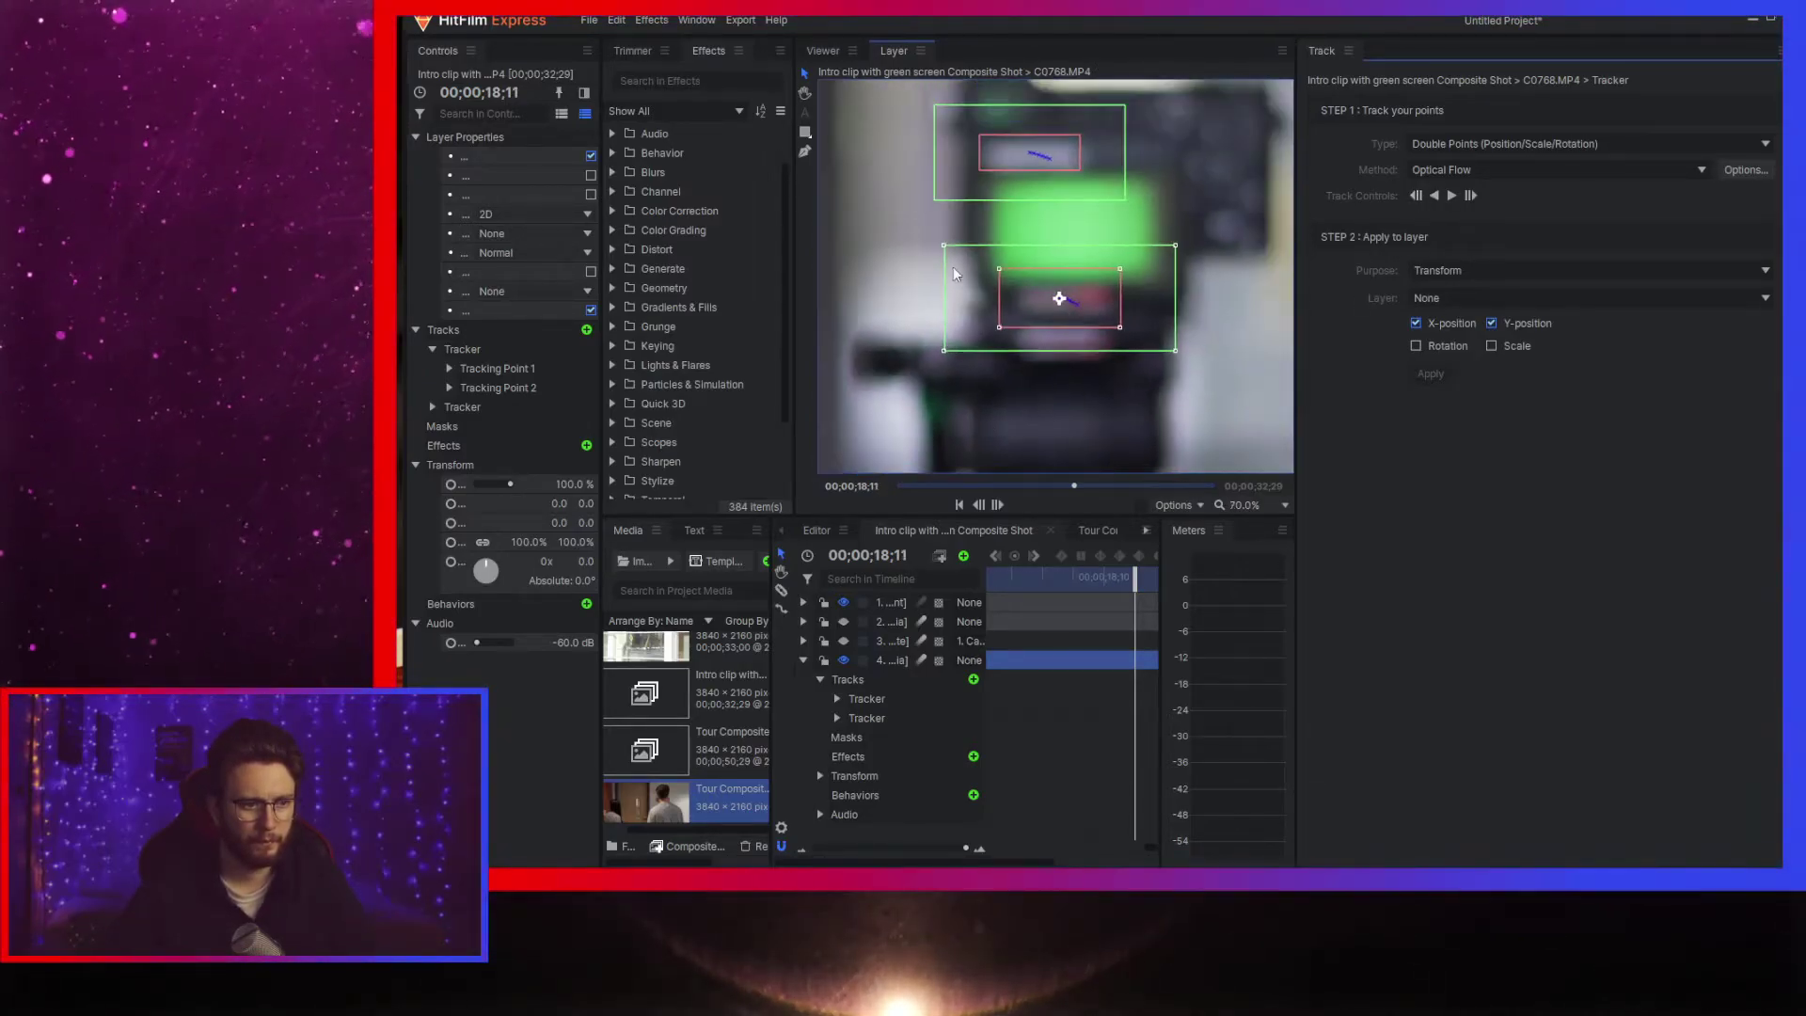
click(1433, 195)
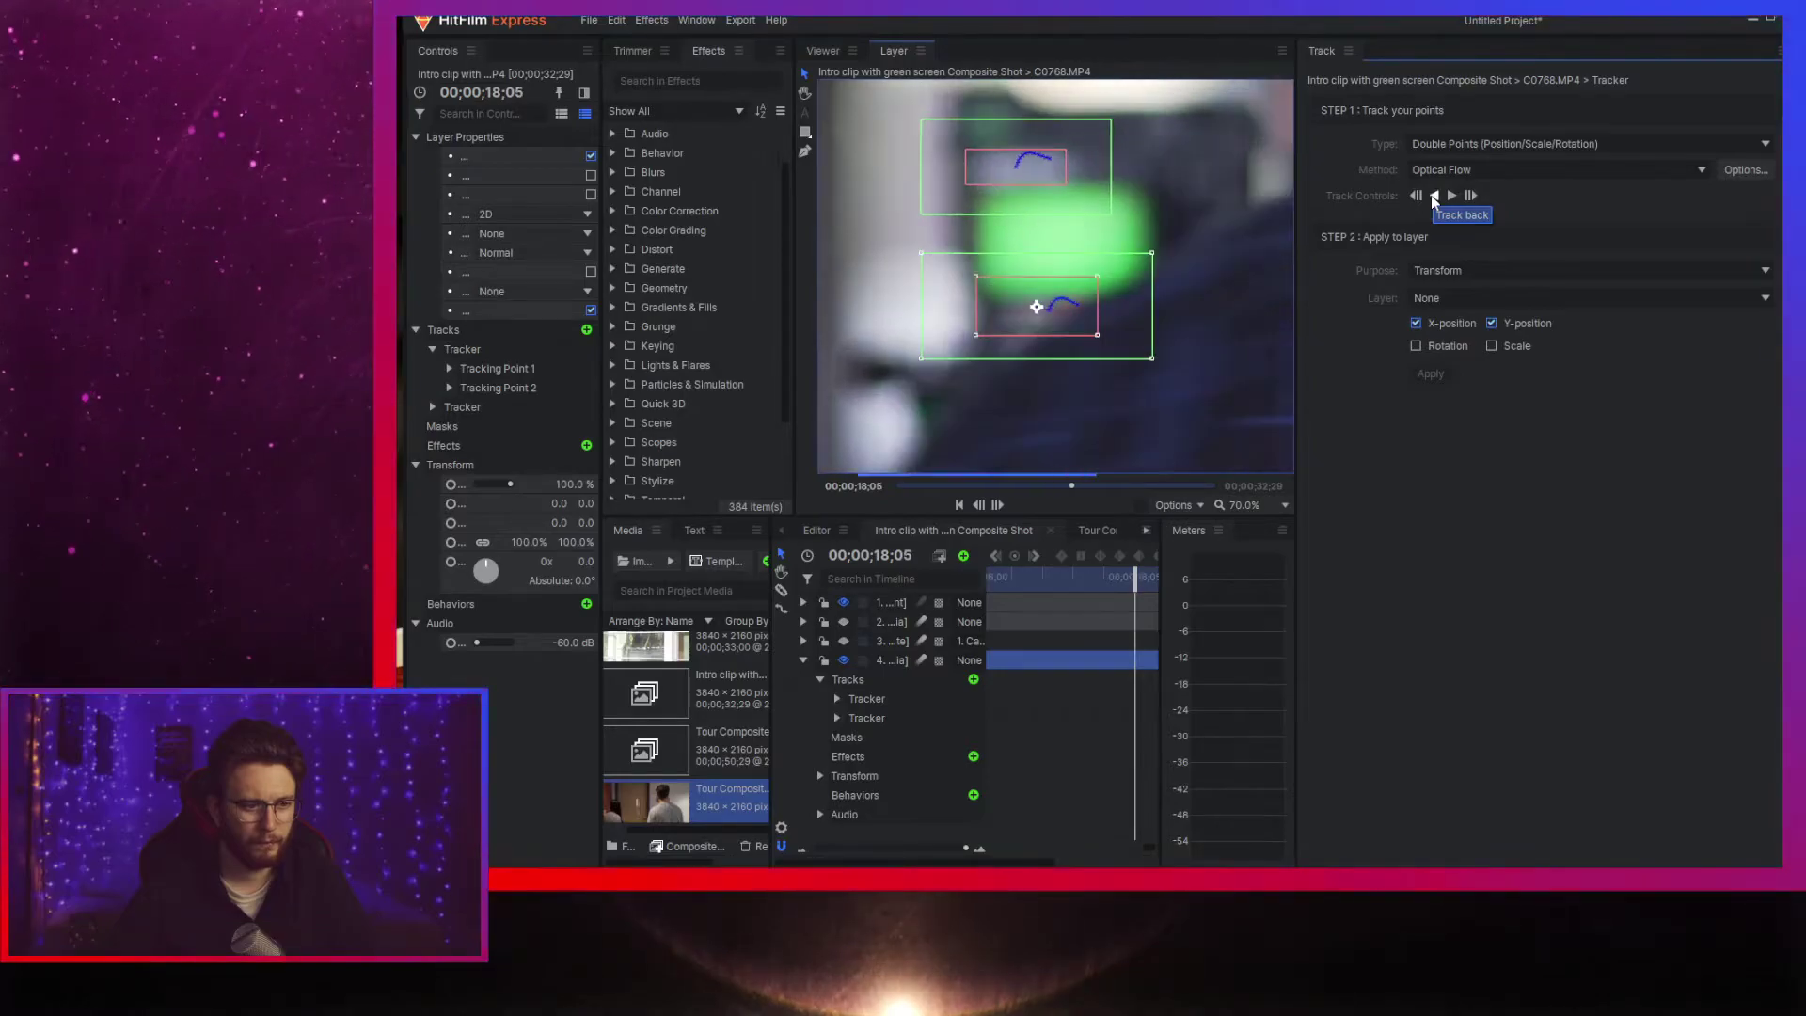
scroll(1069, 231, up, 5)
scroll(1072, 254, down, 5)
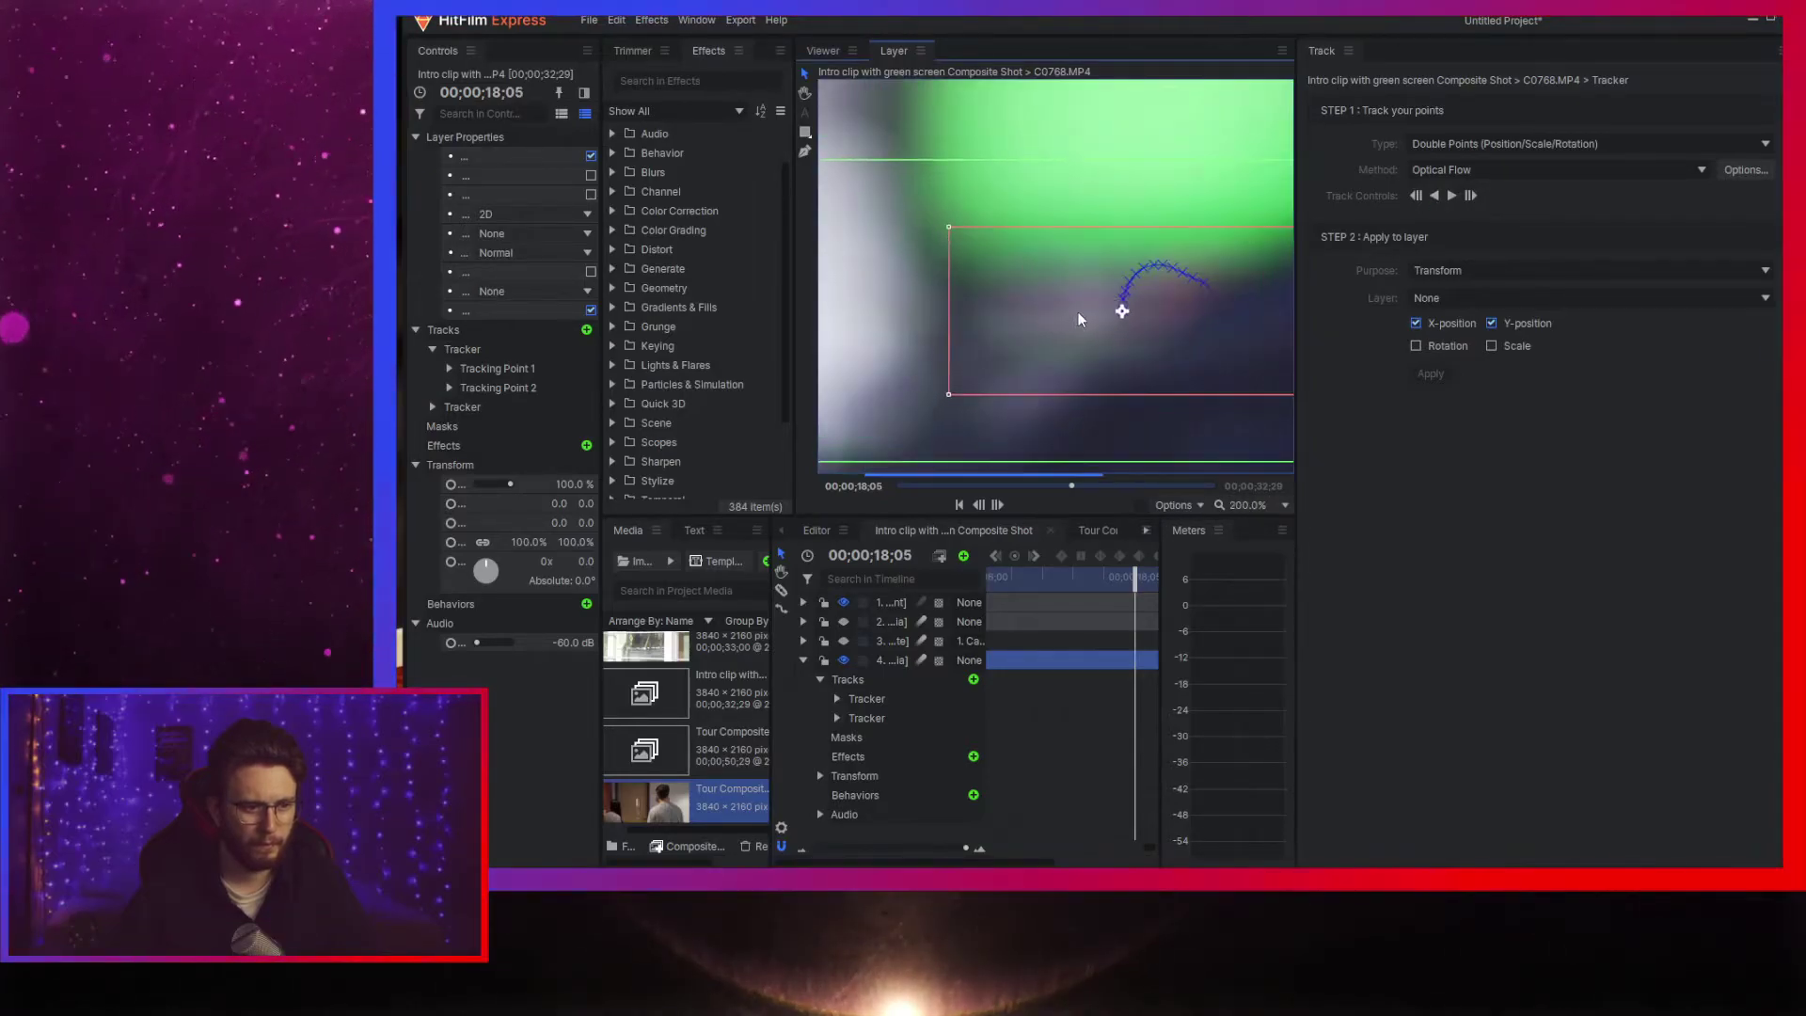
scroll(1029, 301, up, 4)
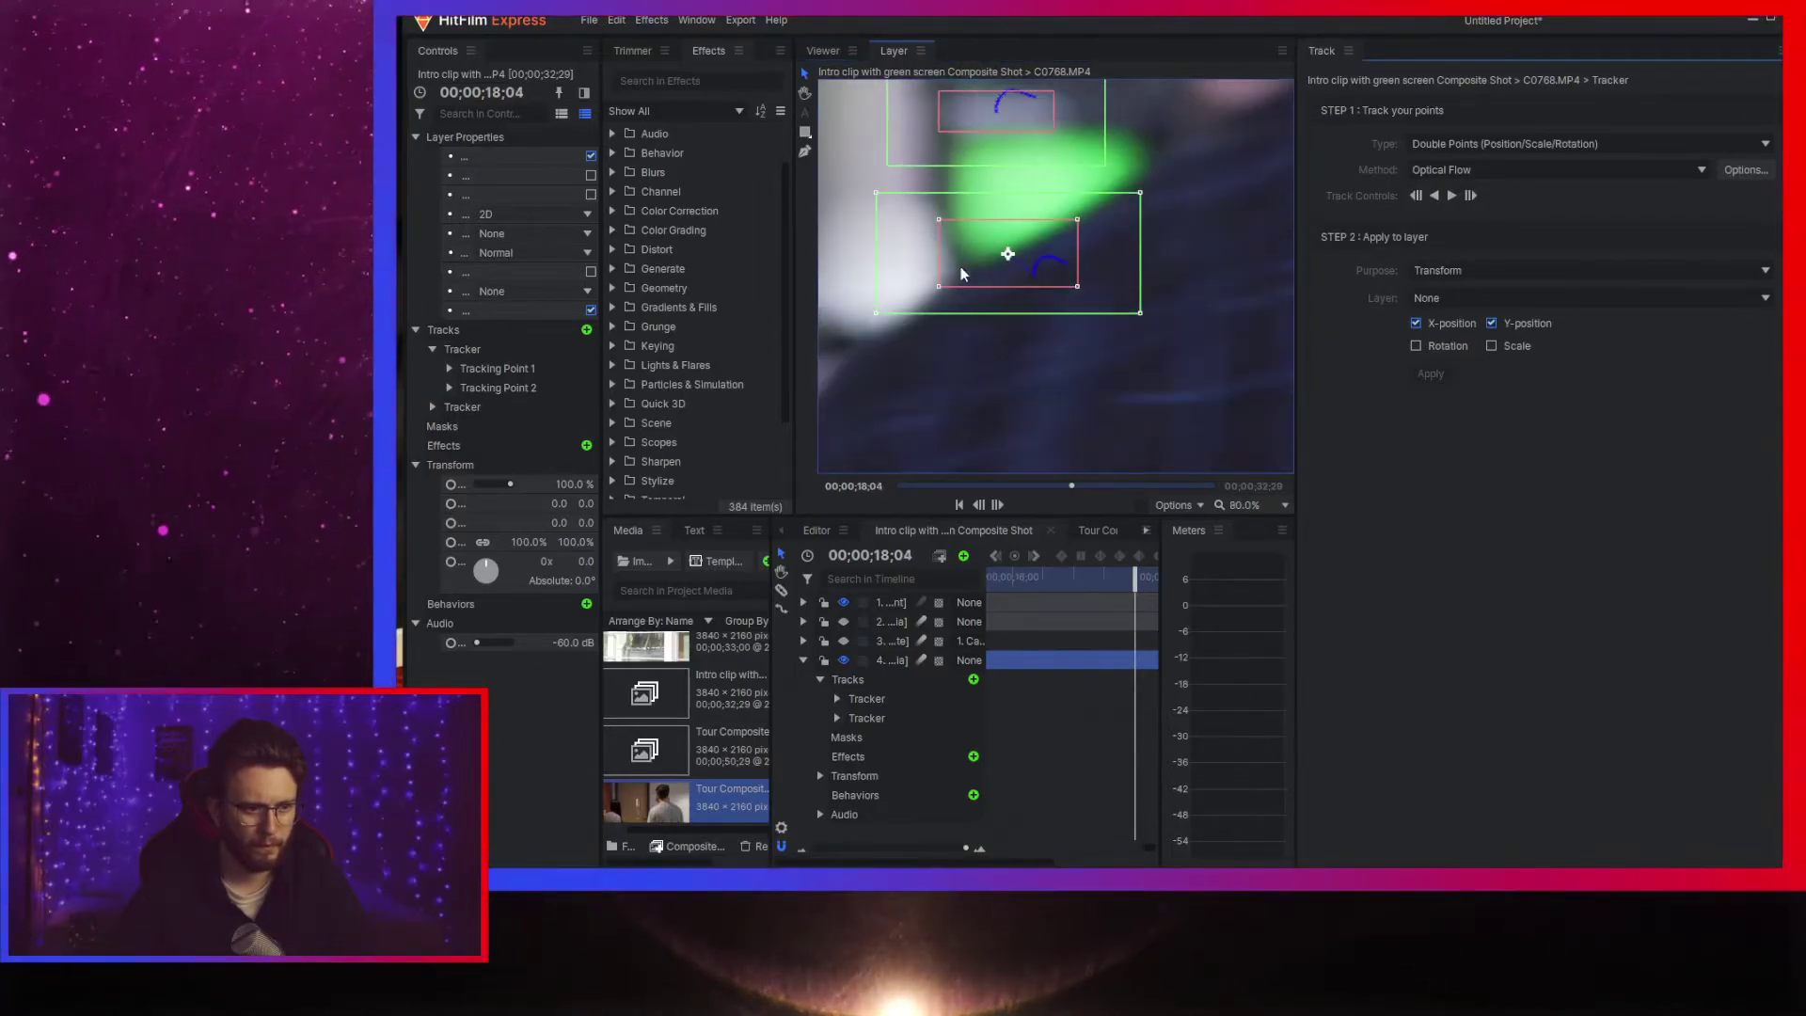
- Move the lower tracking point down below the green screen at 00;00;18;04 and check both motion paths
mouse_move(1030, 323)
mouse_down()
mouse_move(1055, 331)
mouse_move(1046, 351)
mouse_move(1021, 319)
mouse_move(1040, 343)
mouse_up()
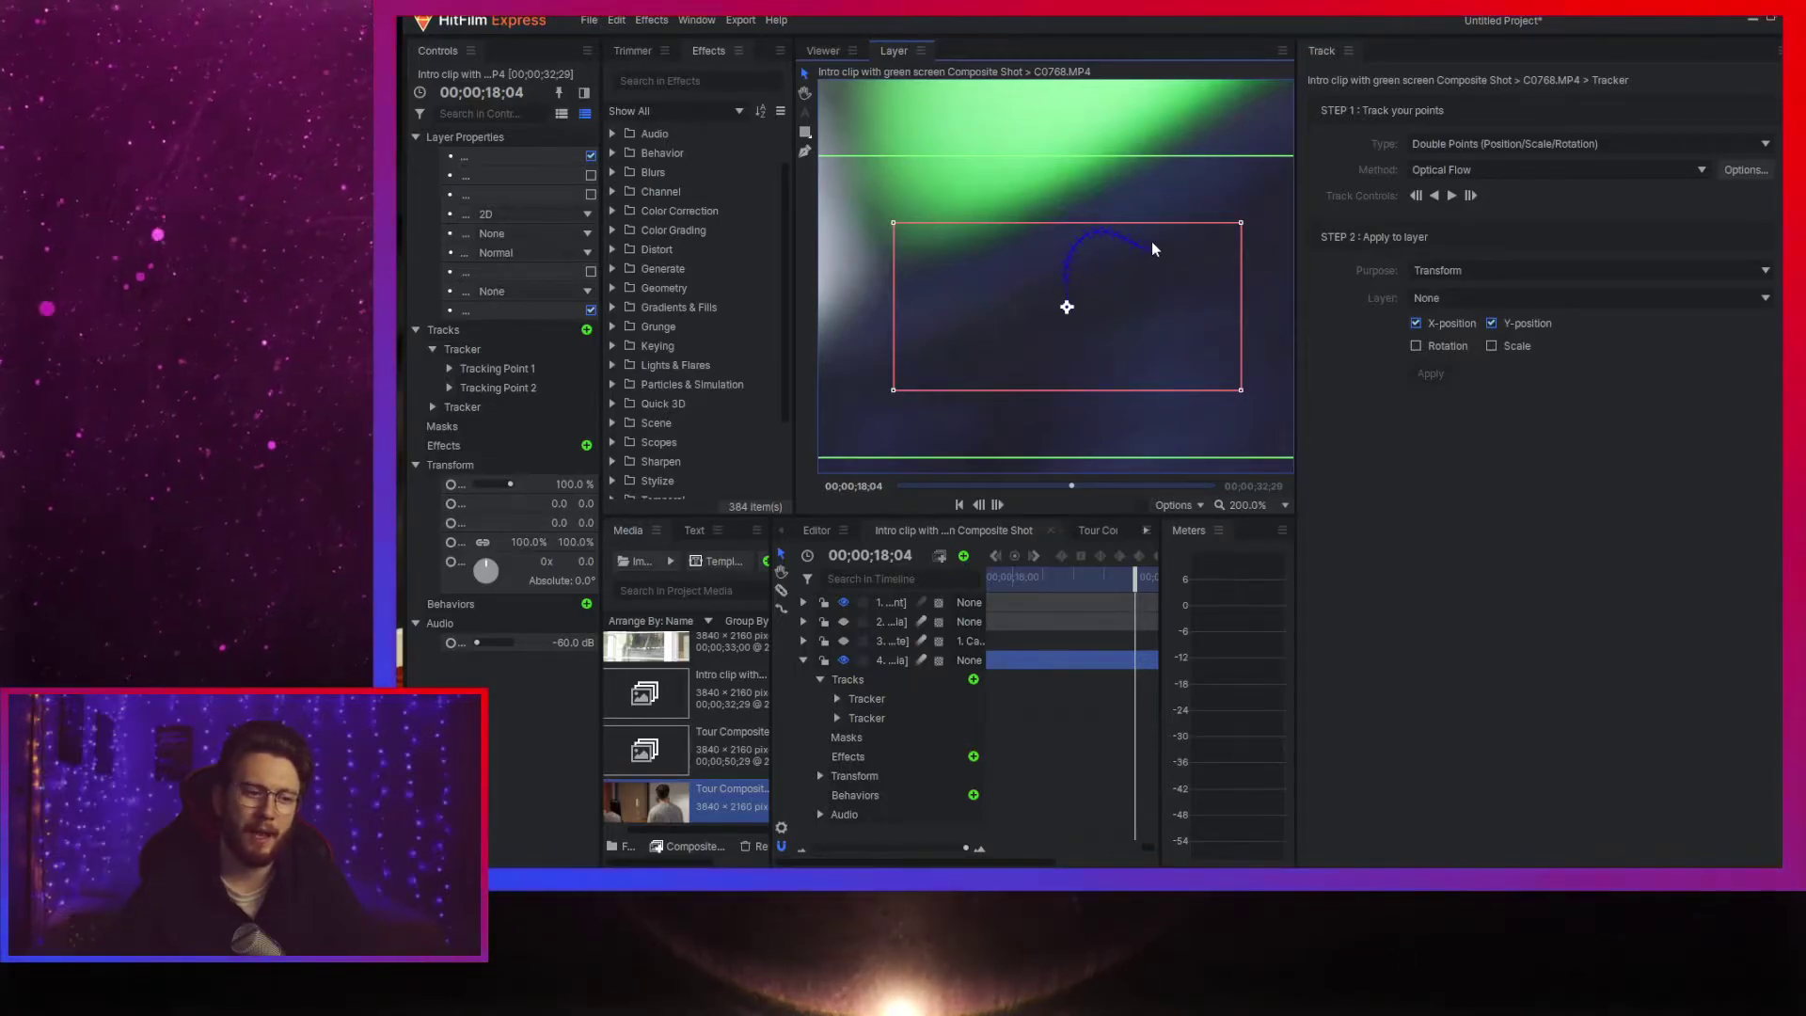
scroll(1003, 309, down, 3)
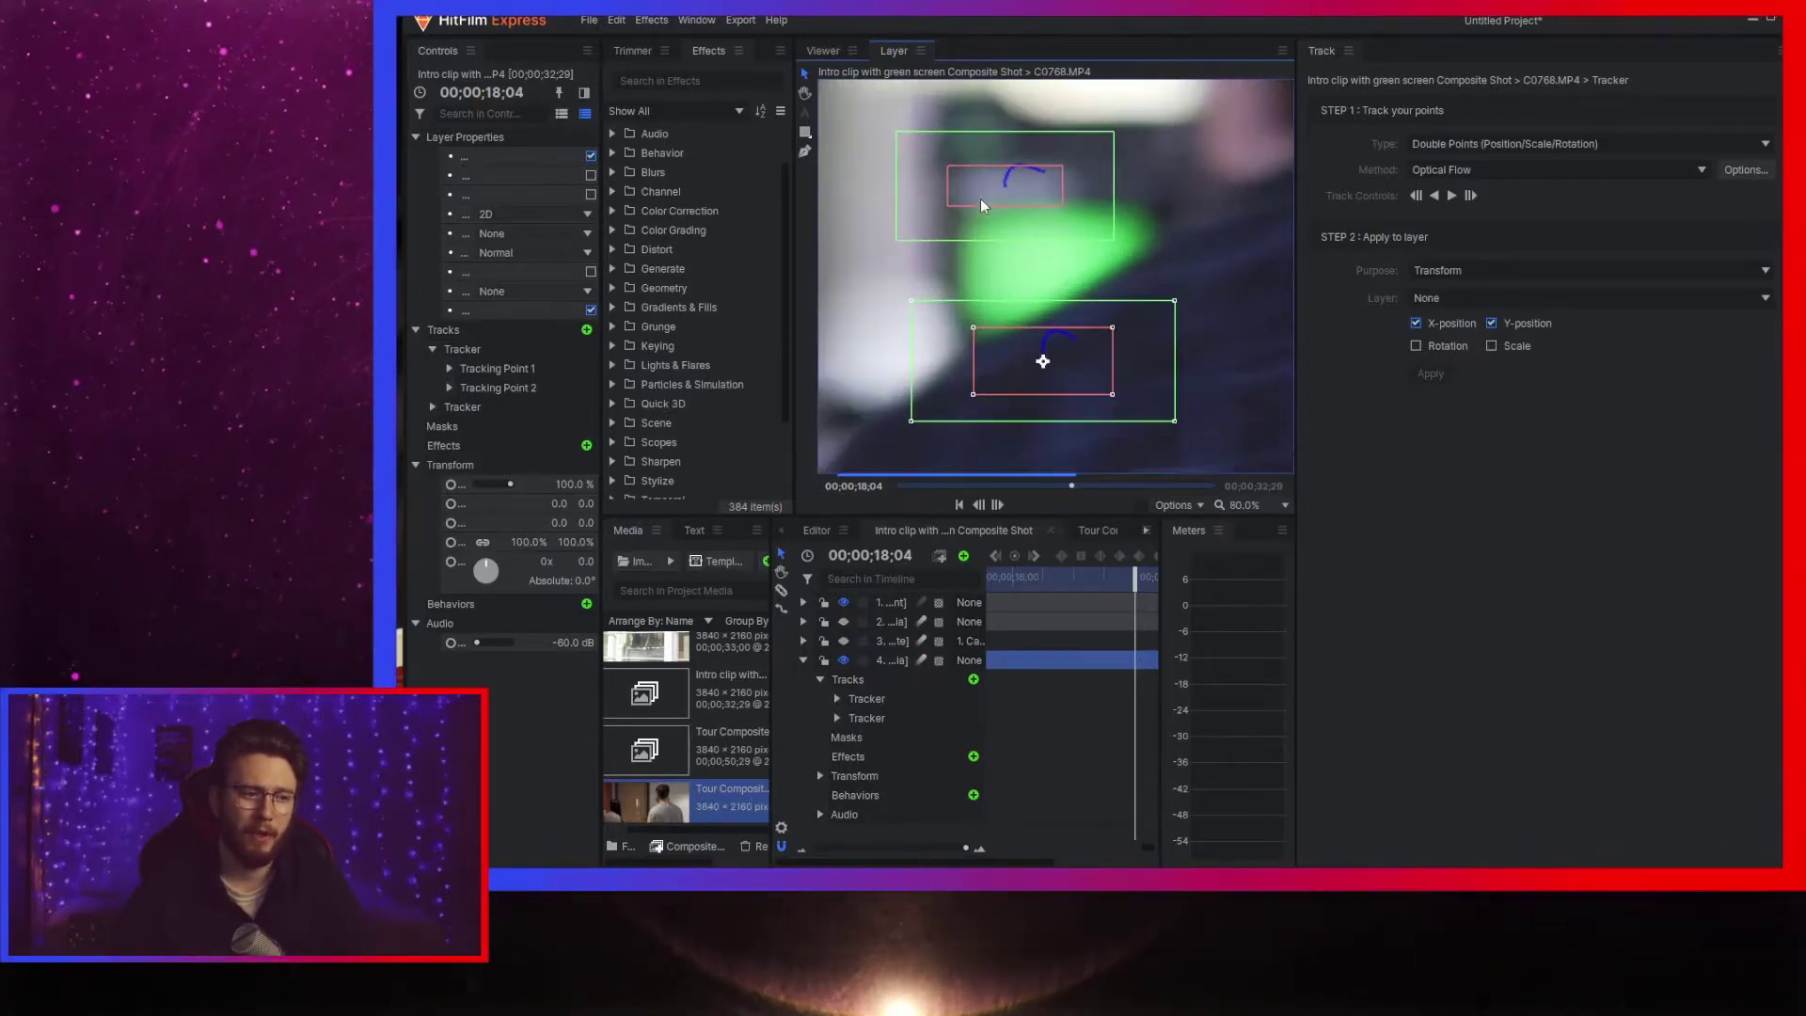
scroll(1058, 288, up, 4)
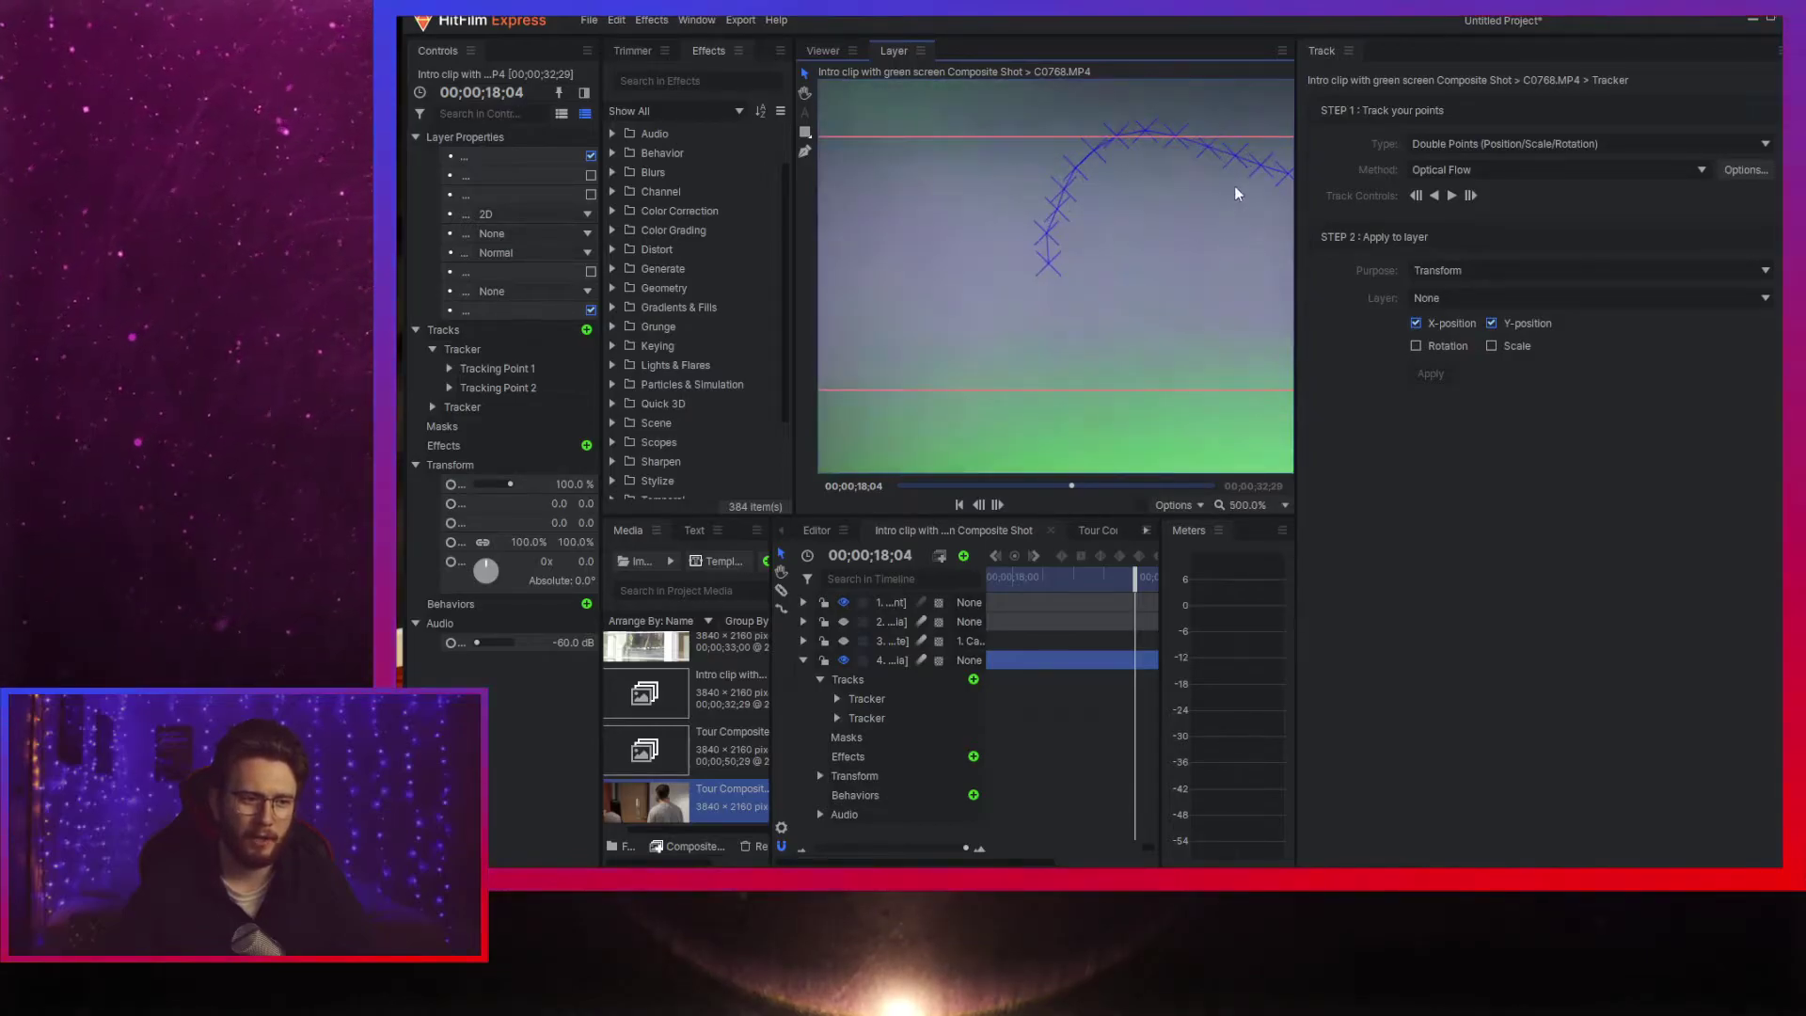
scroll(1061, 326, down, 5)
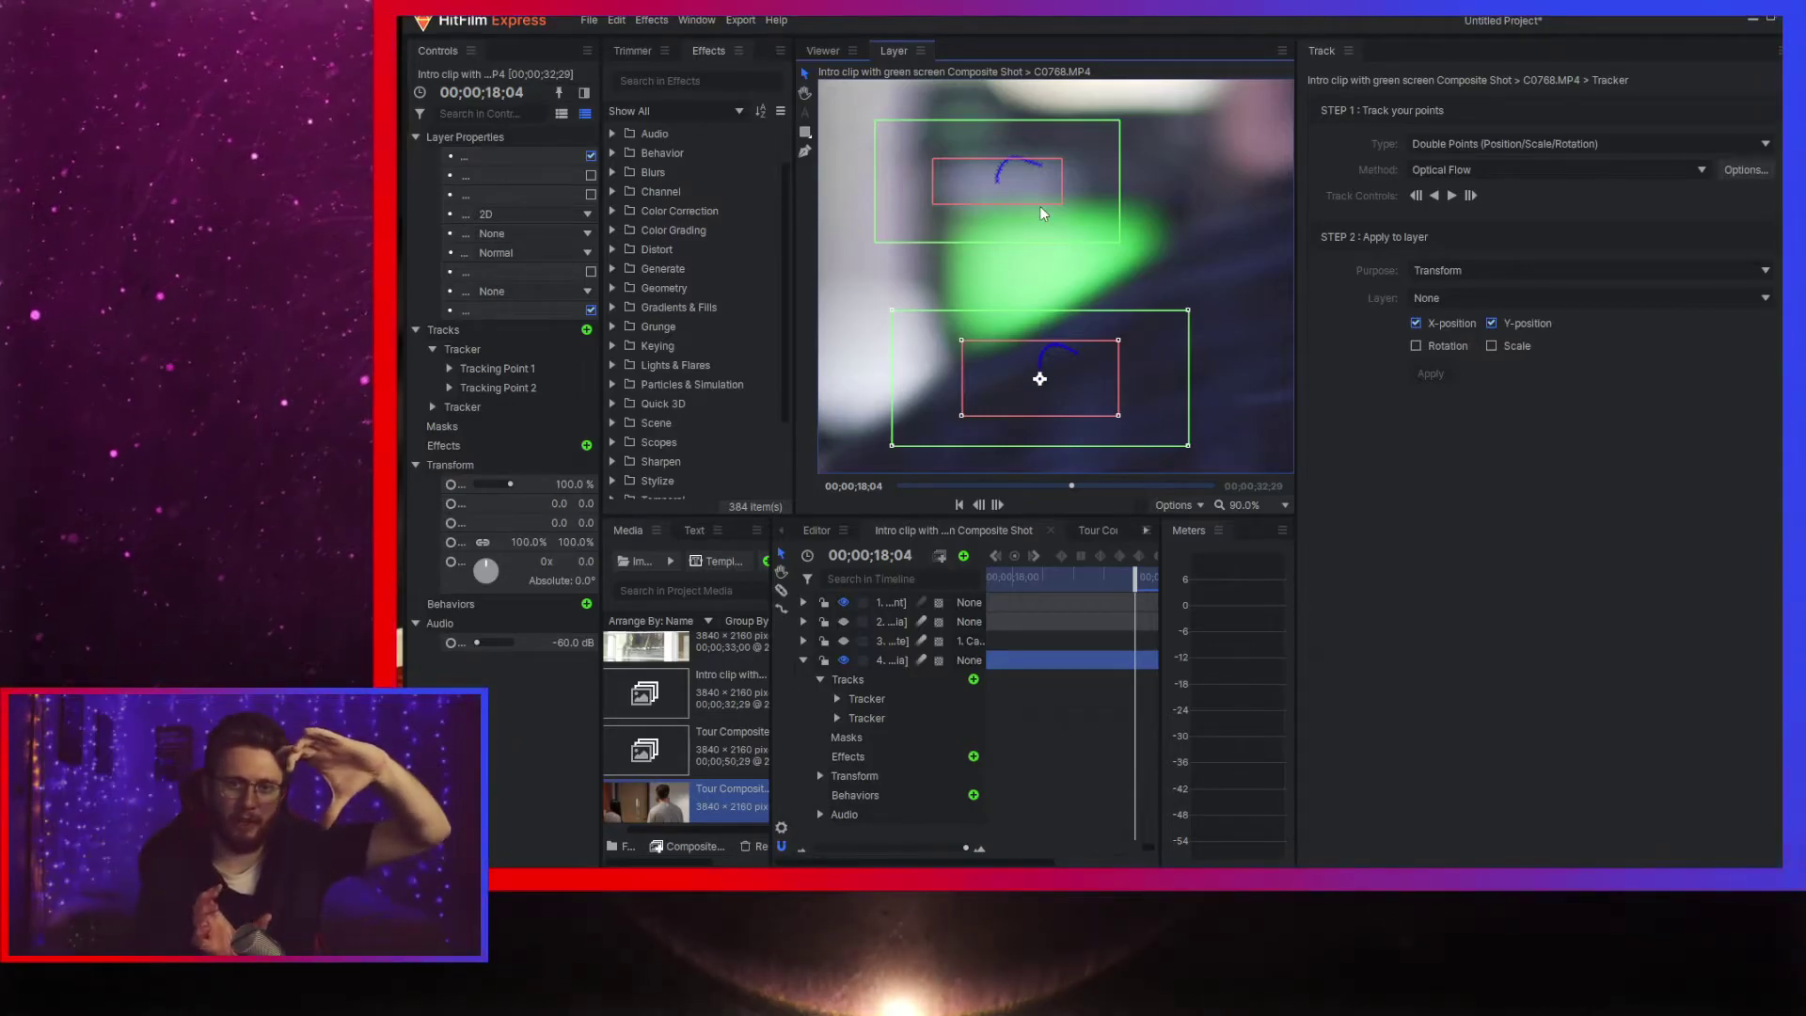
scroll(1038, 301, up, 8)
scroll(1038, 307, up, 1)
scroll(1034, 328, down, 8)
- Move the lower tracking point back below the green screen at 00;00;18;03, in line with its motion path
scroll(1087, 199, up, 4)
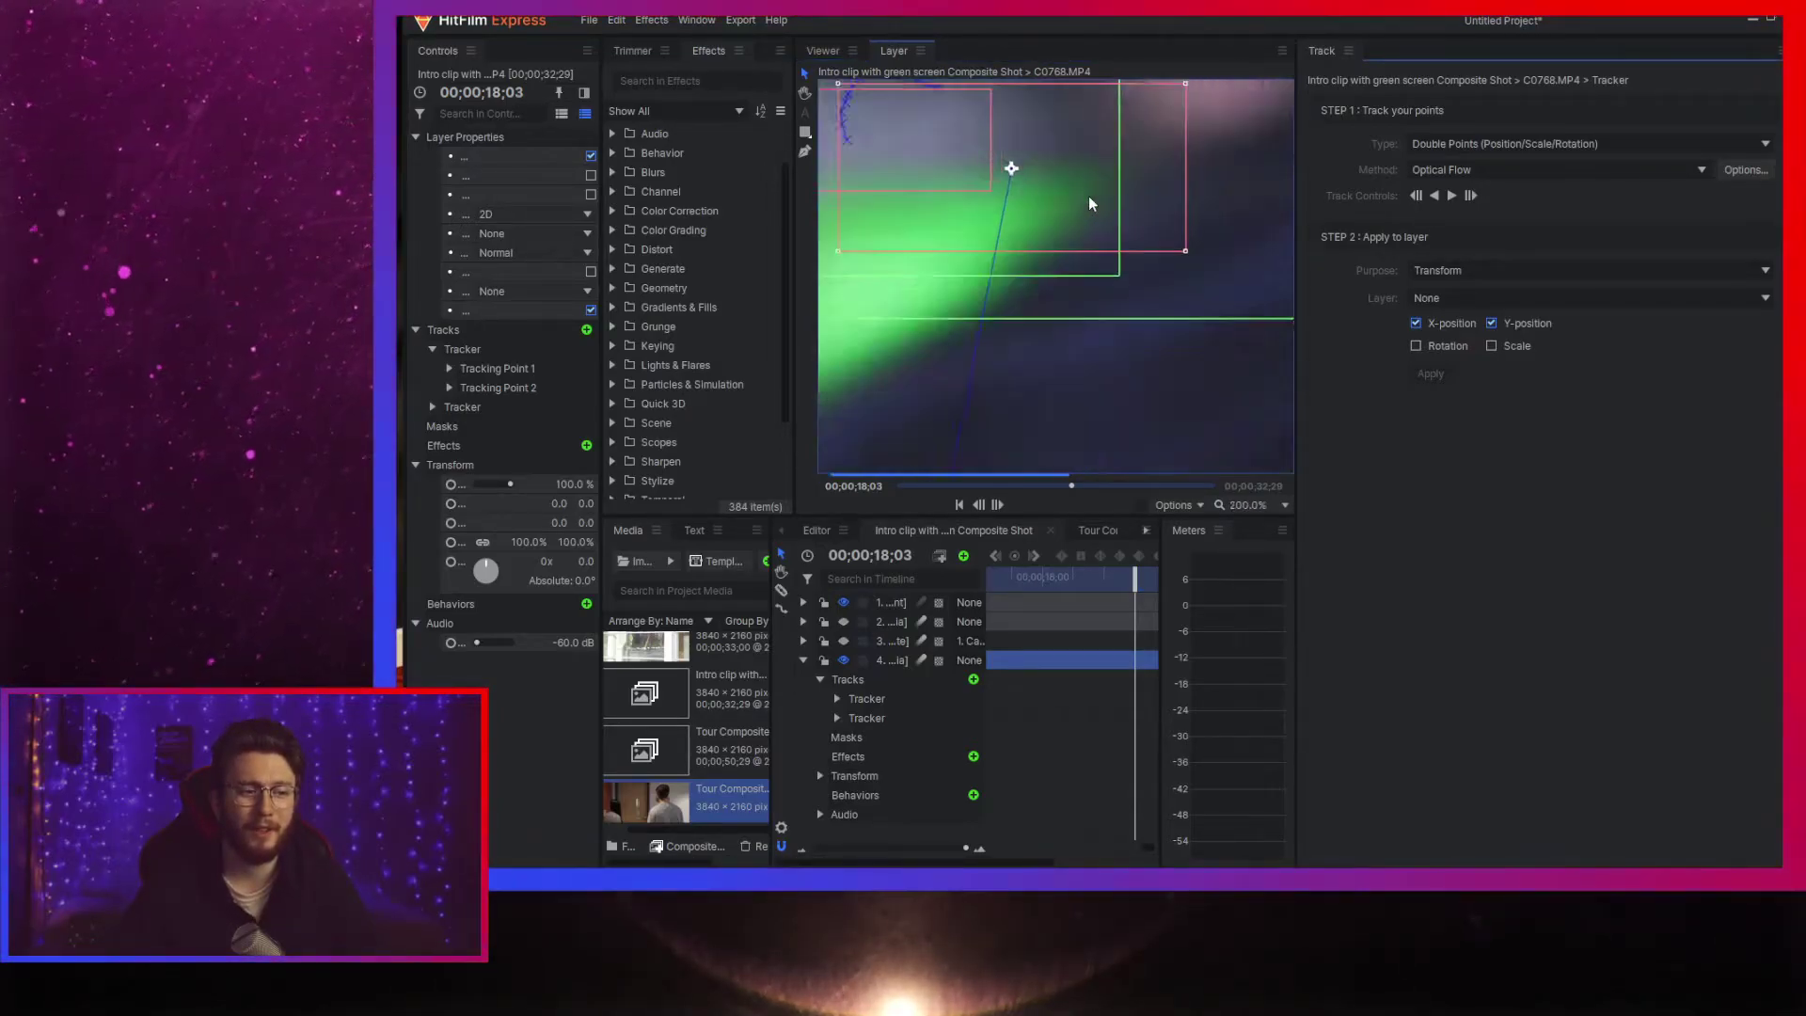
scroll(1077, 205, down, 3)
drag(1131, 216, 1086, 414)
scroll(1084, 406, up, 7)
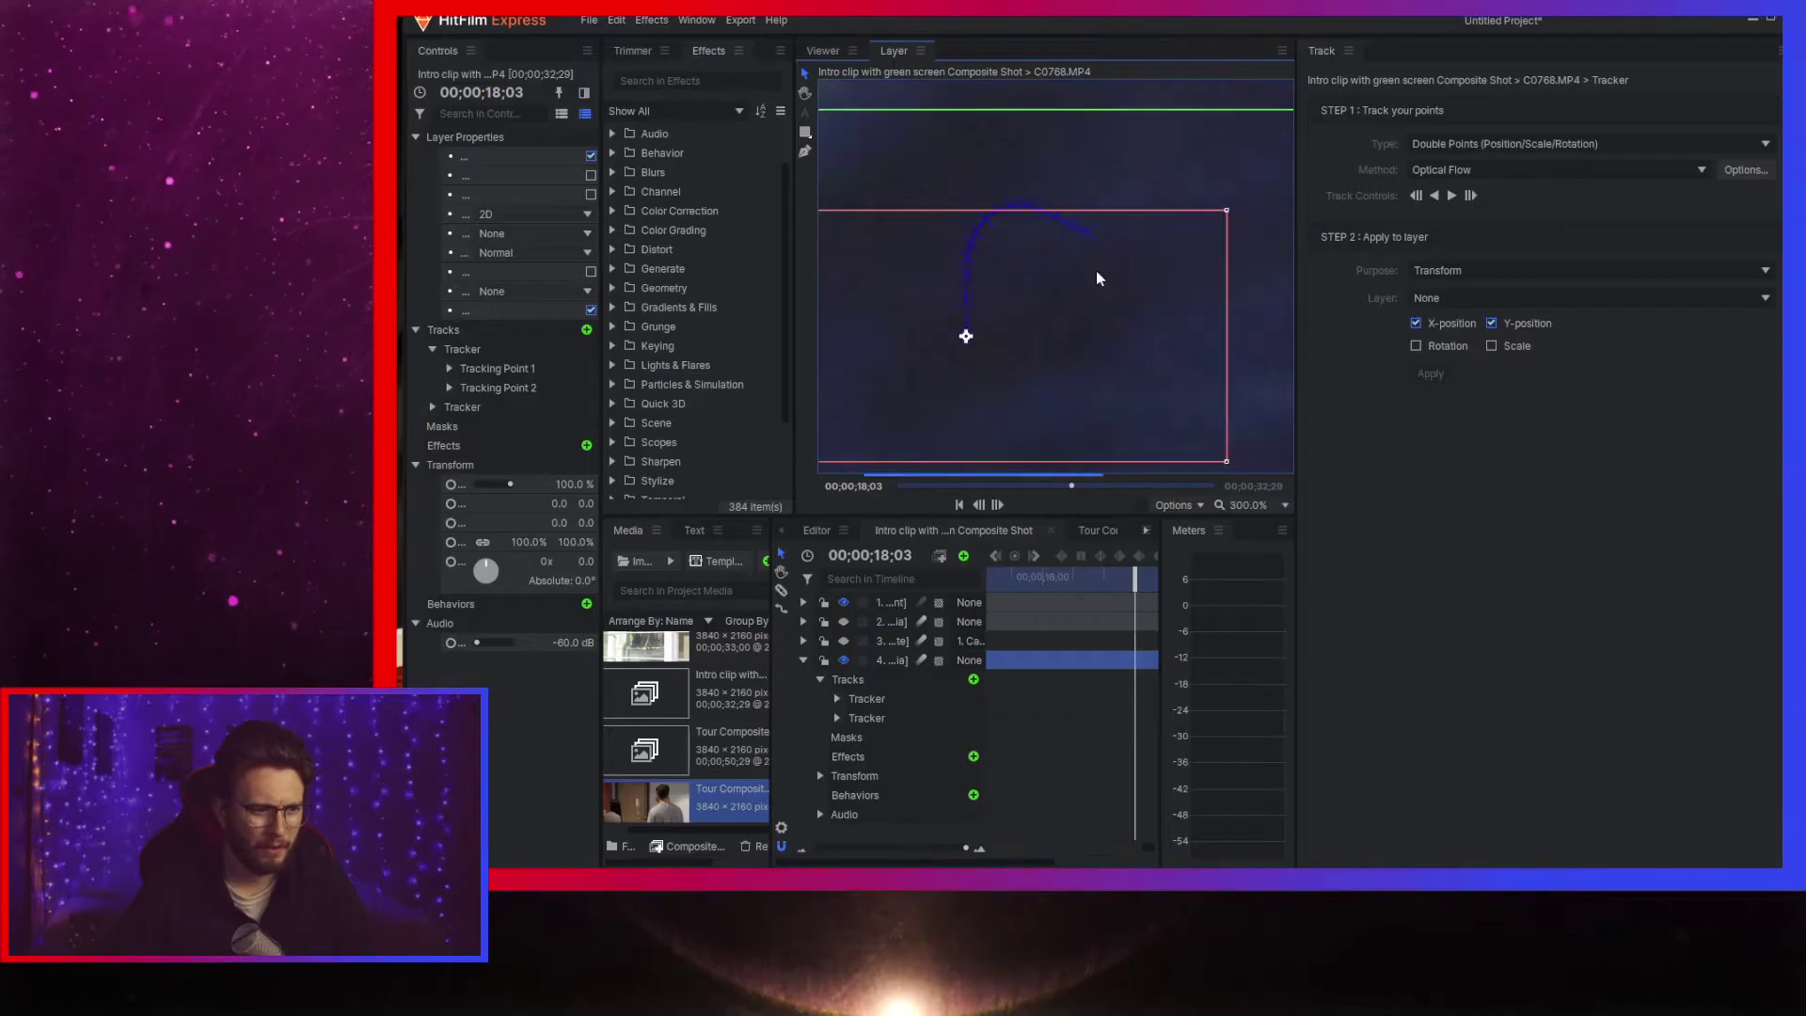
- Continue the track back to 00;00;18;01, manually realigning the tracking points with their motion paths
key(Left)
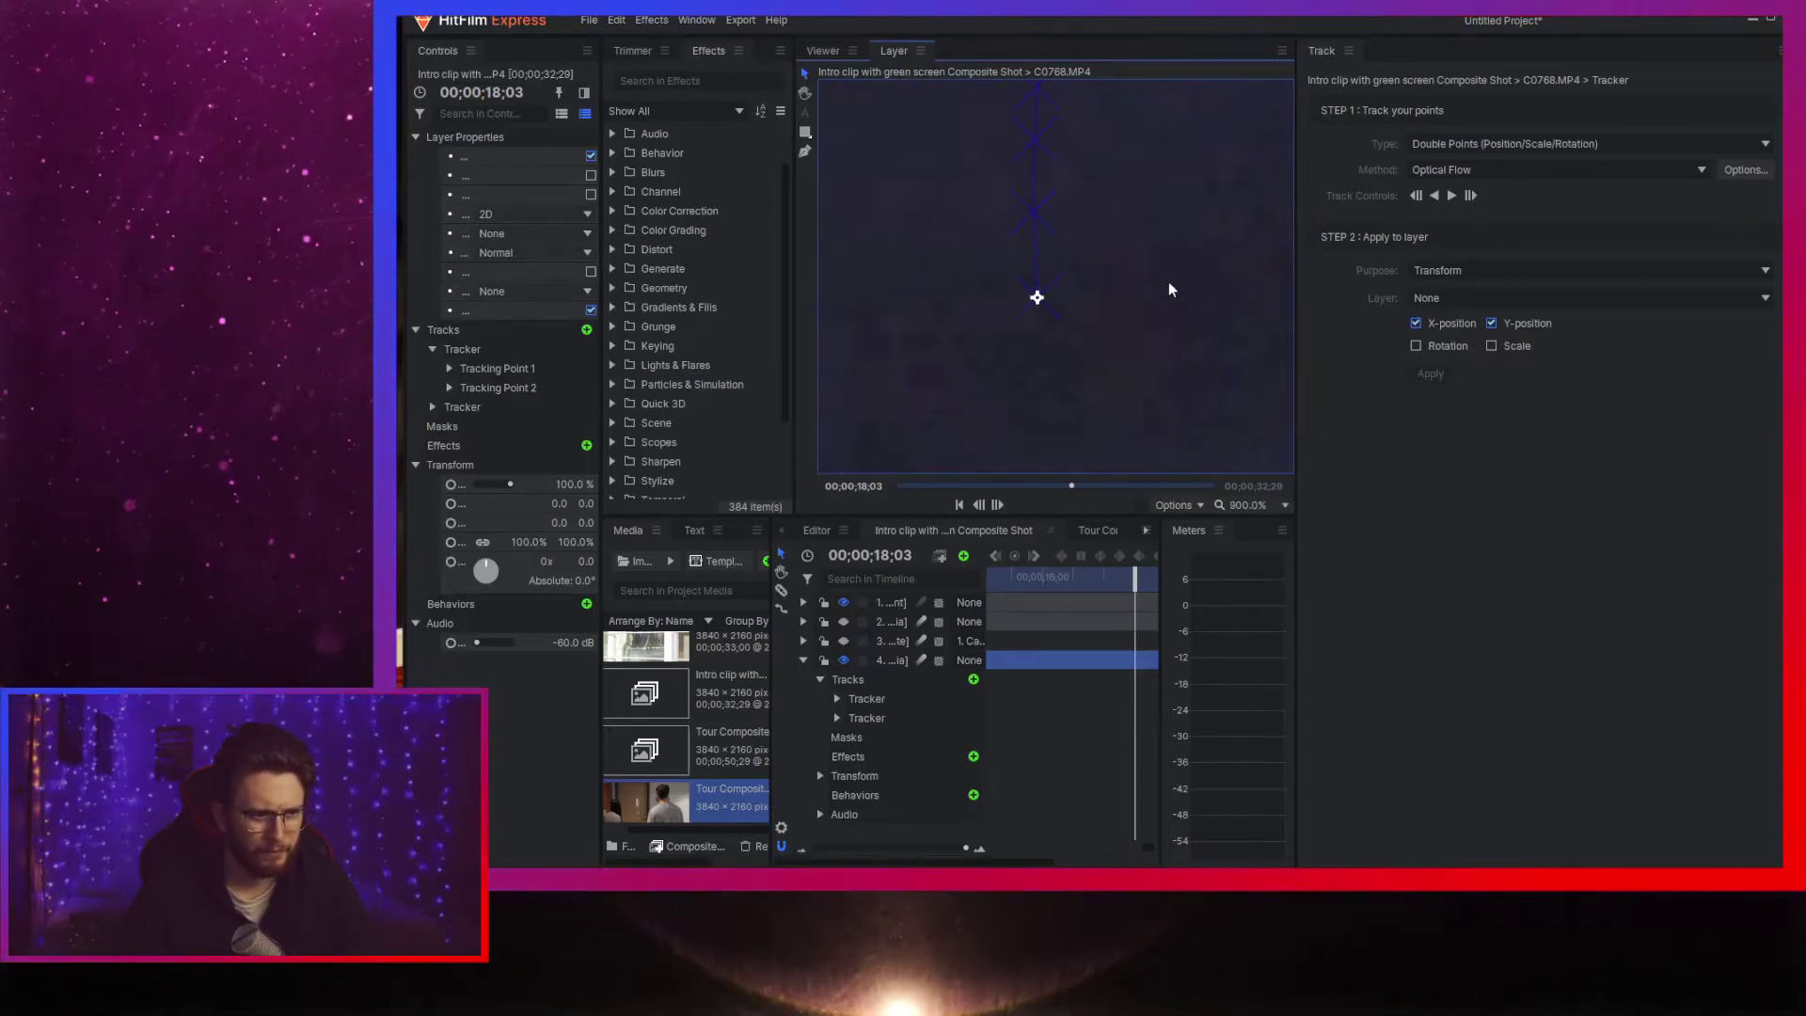
scroll(1081, 310, down, 7)
scroll(1079, 211, up, 5)
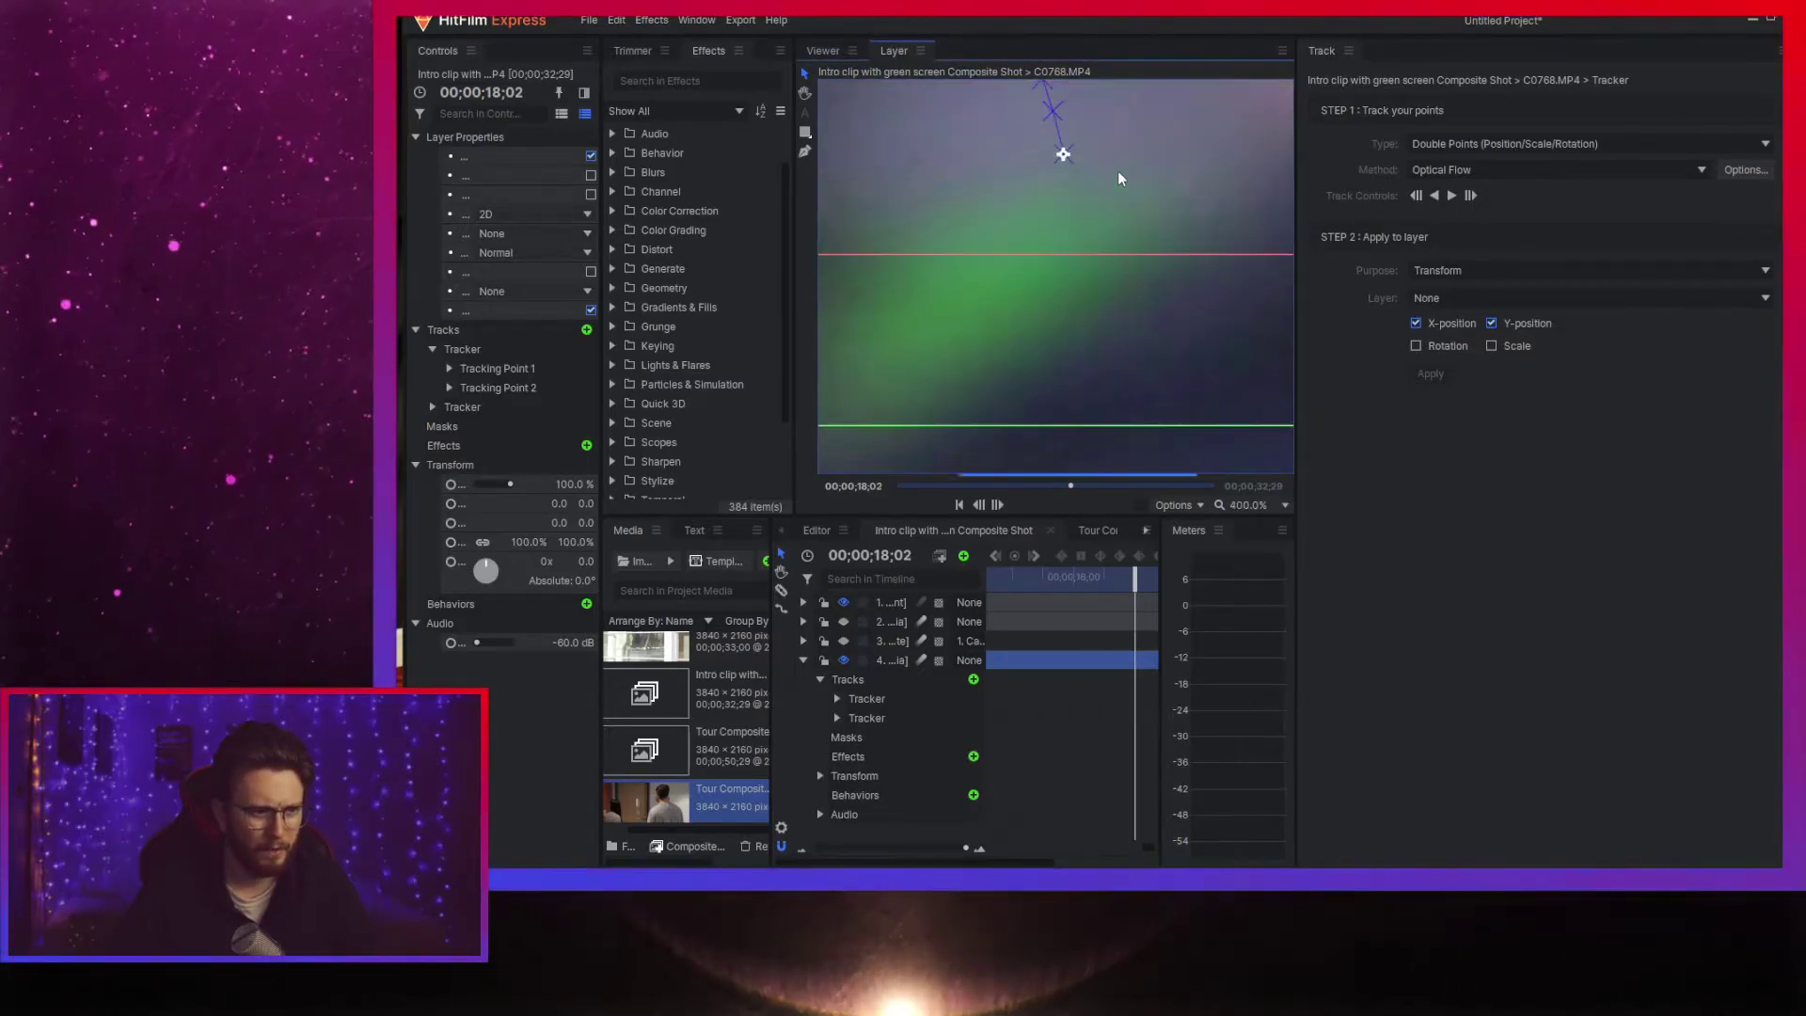
scroll(1113, 219, up, 4)
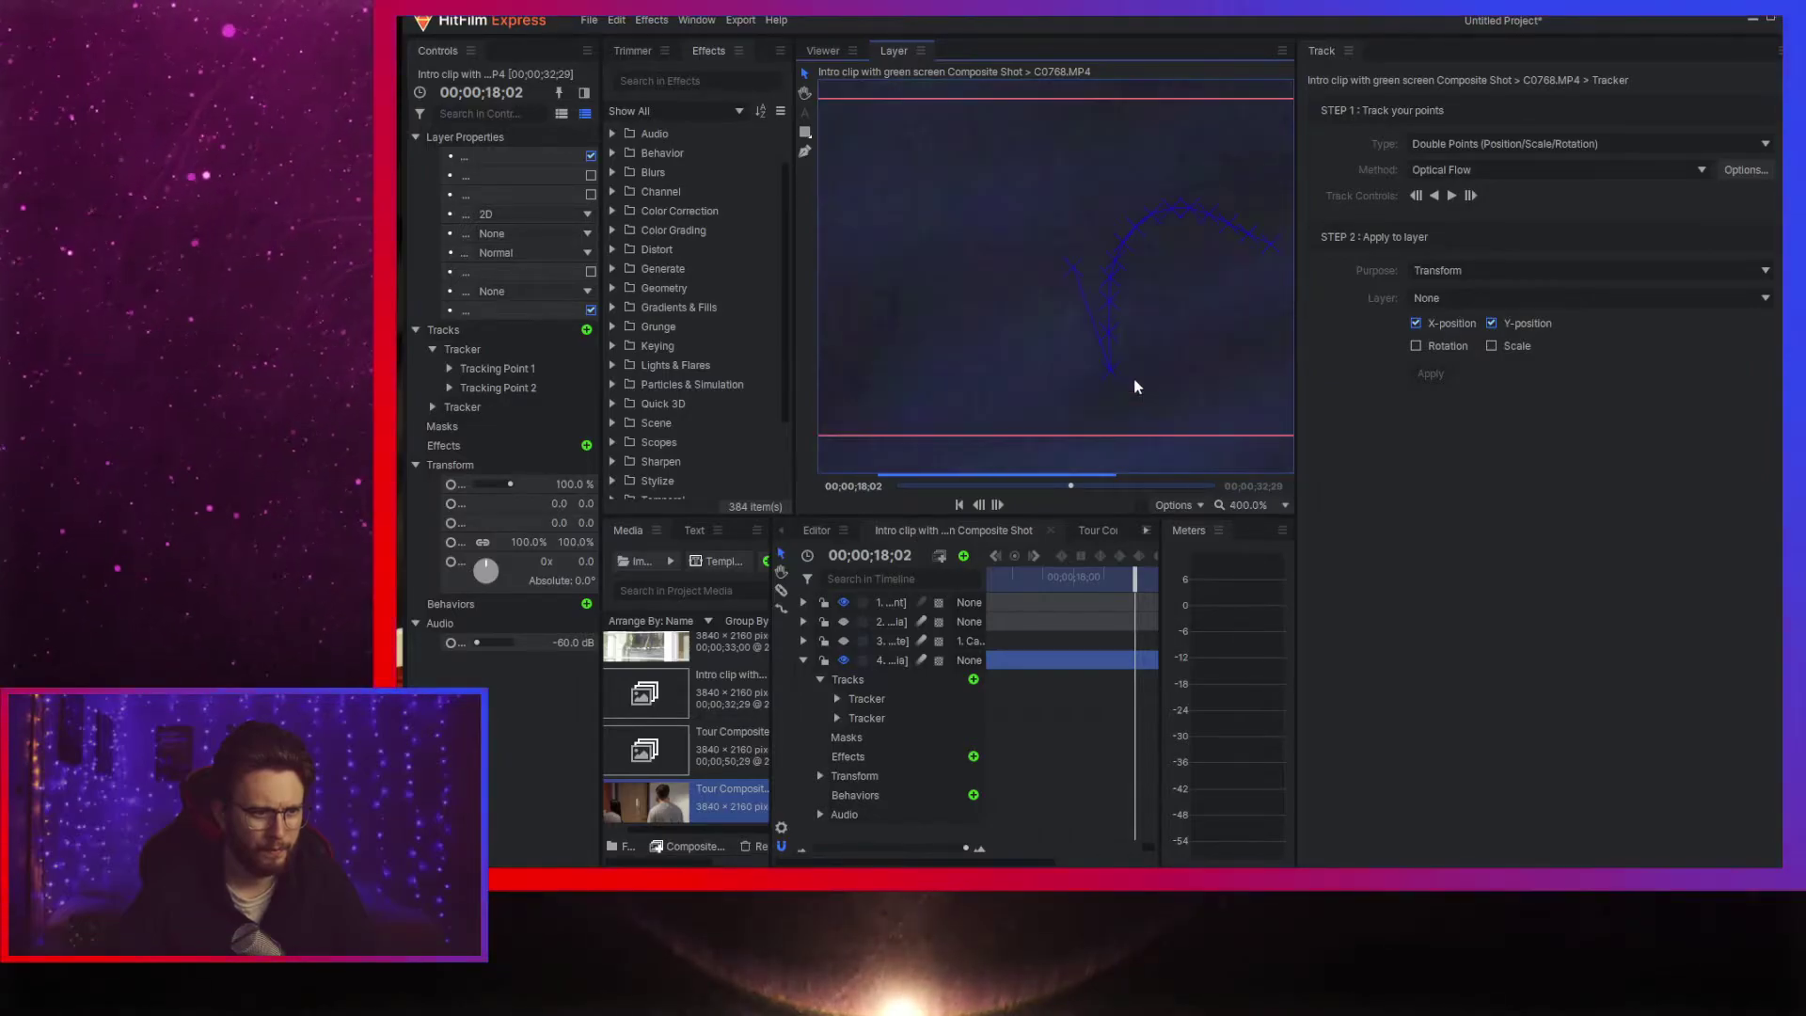
key(Left)
scroll(1091, 352, down, 5)
drag(1188, 186, 1176, 341)
scroll(1178, 341, up, 3)
drag(1114, 266, 1120, 256)
scroll(1120, 256, down, 6)
scroll(1147, 427, up, 8)
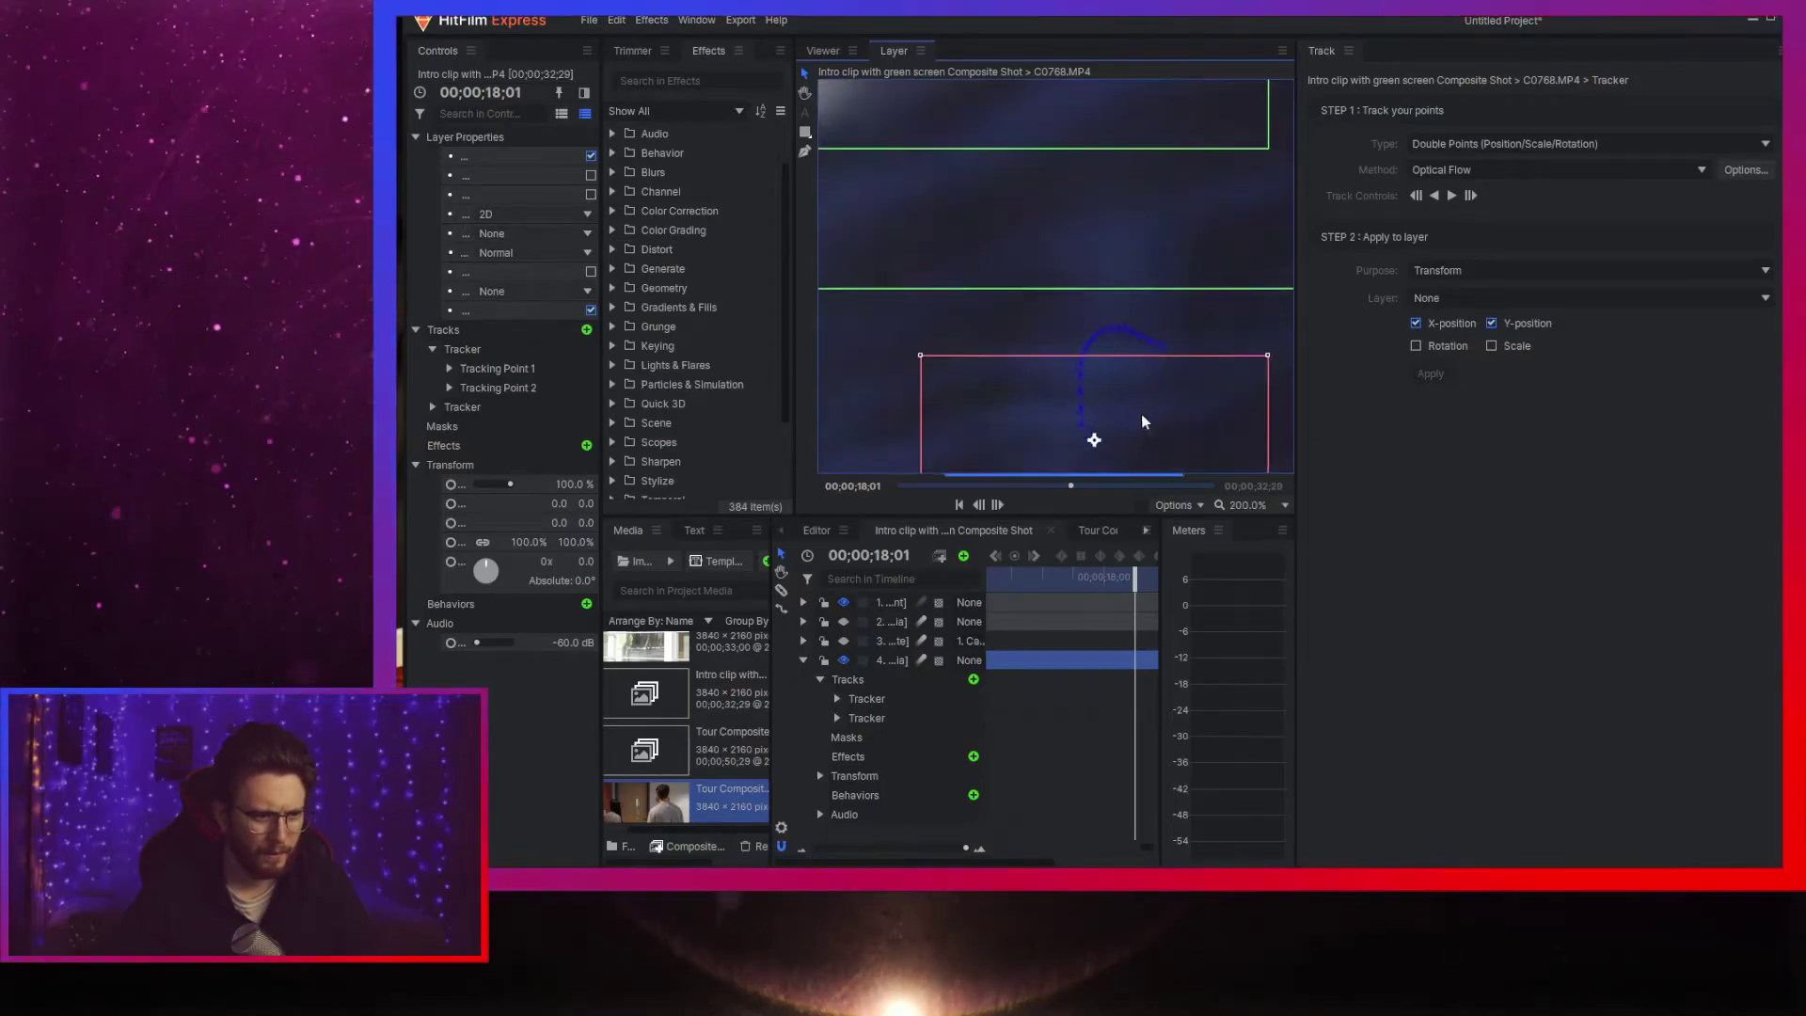
scroll(1146, 339, down, 8)
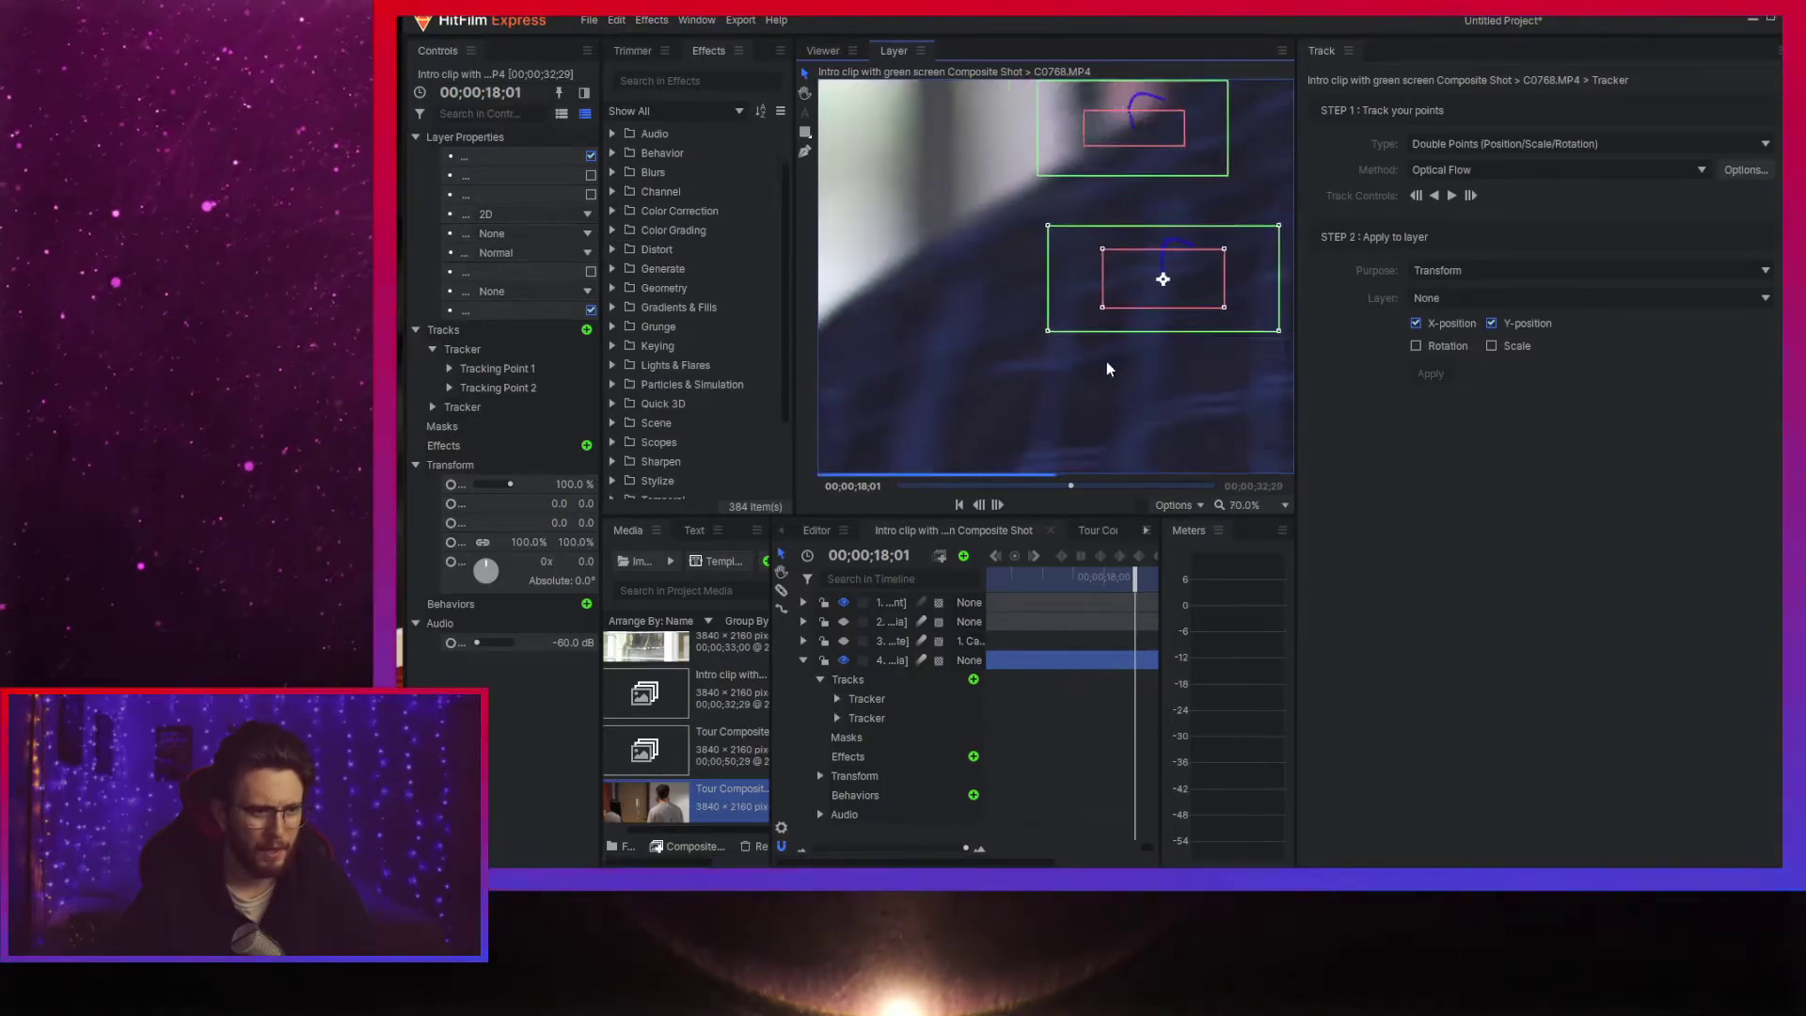
scroll(1108, 188, down, 4)
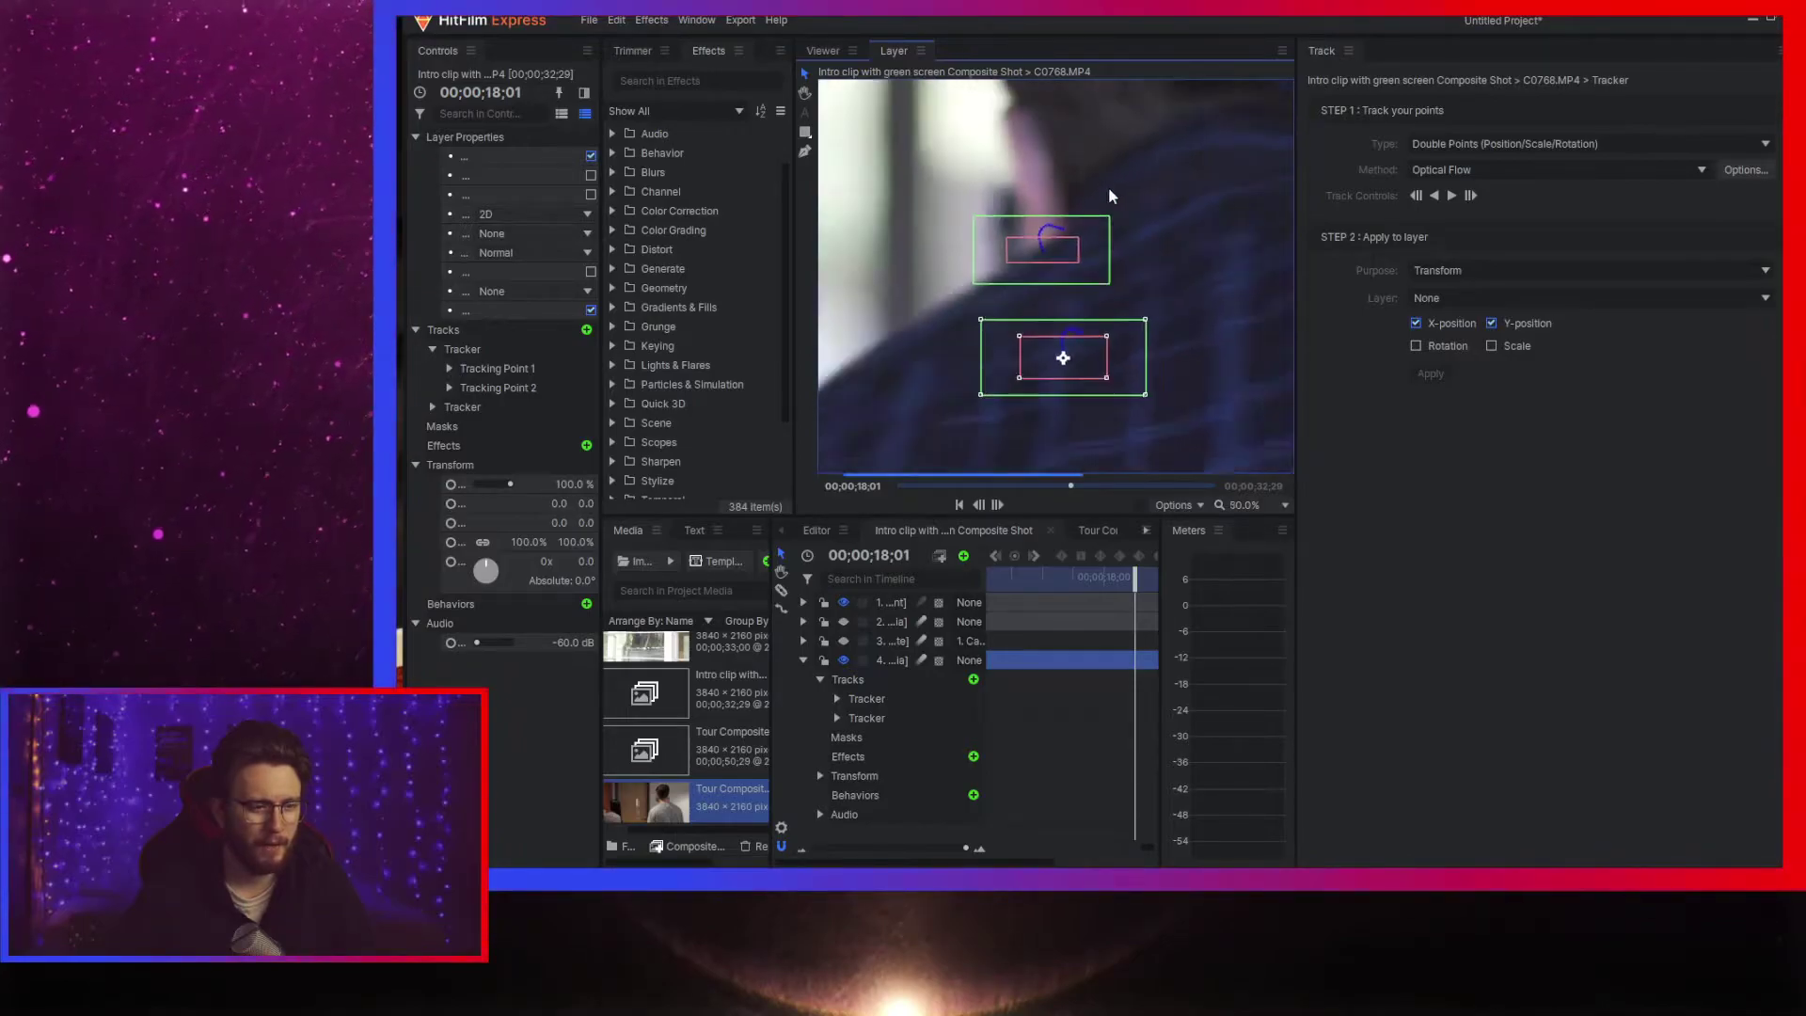
scroll(980, 249, up, 3)
scroll(1094, 262, down, 2)
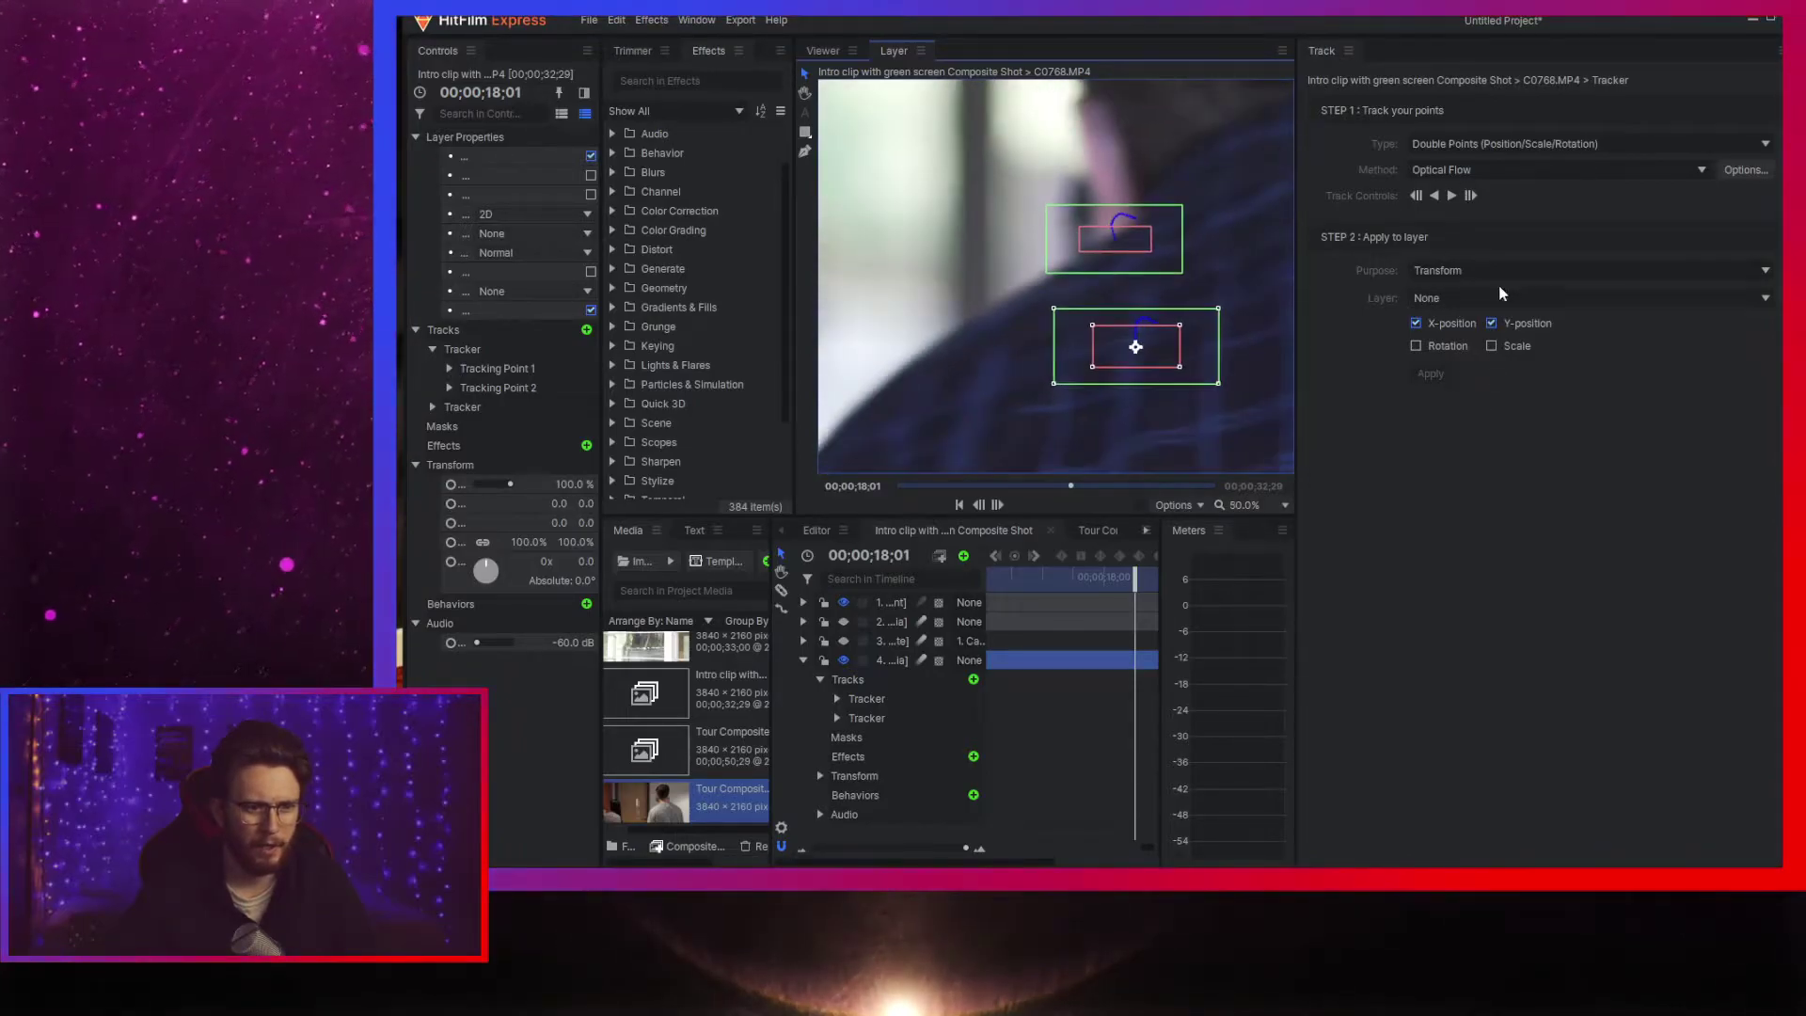
- Create a new point layer named Blurry point
click(963, 556)
click(1020, 662)
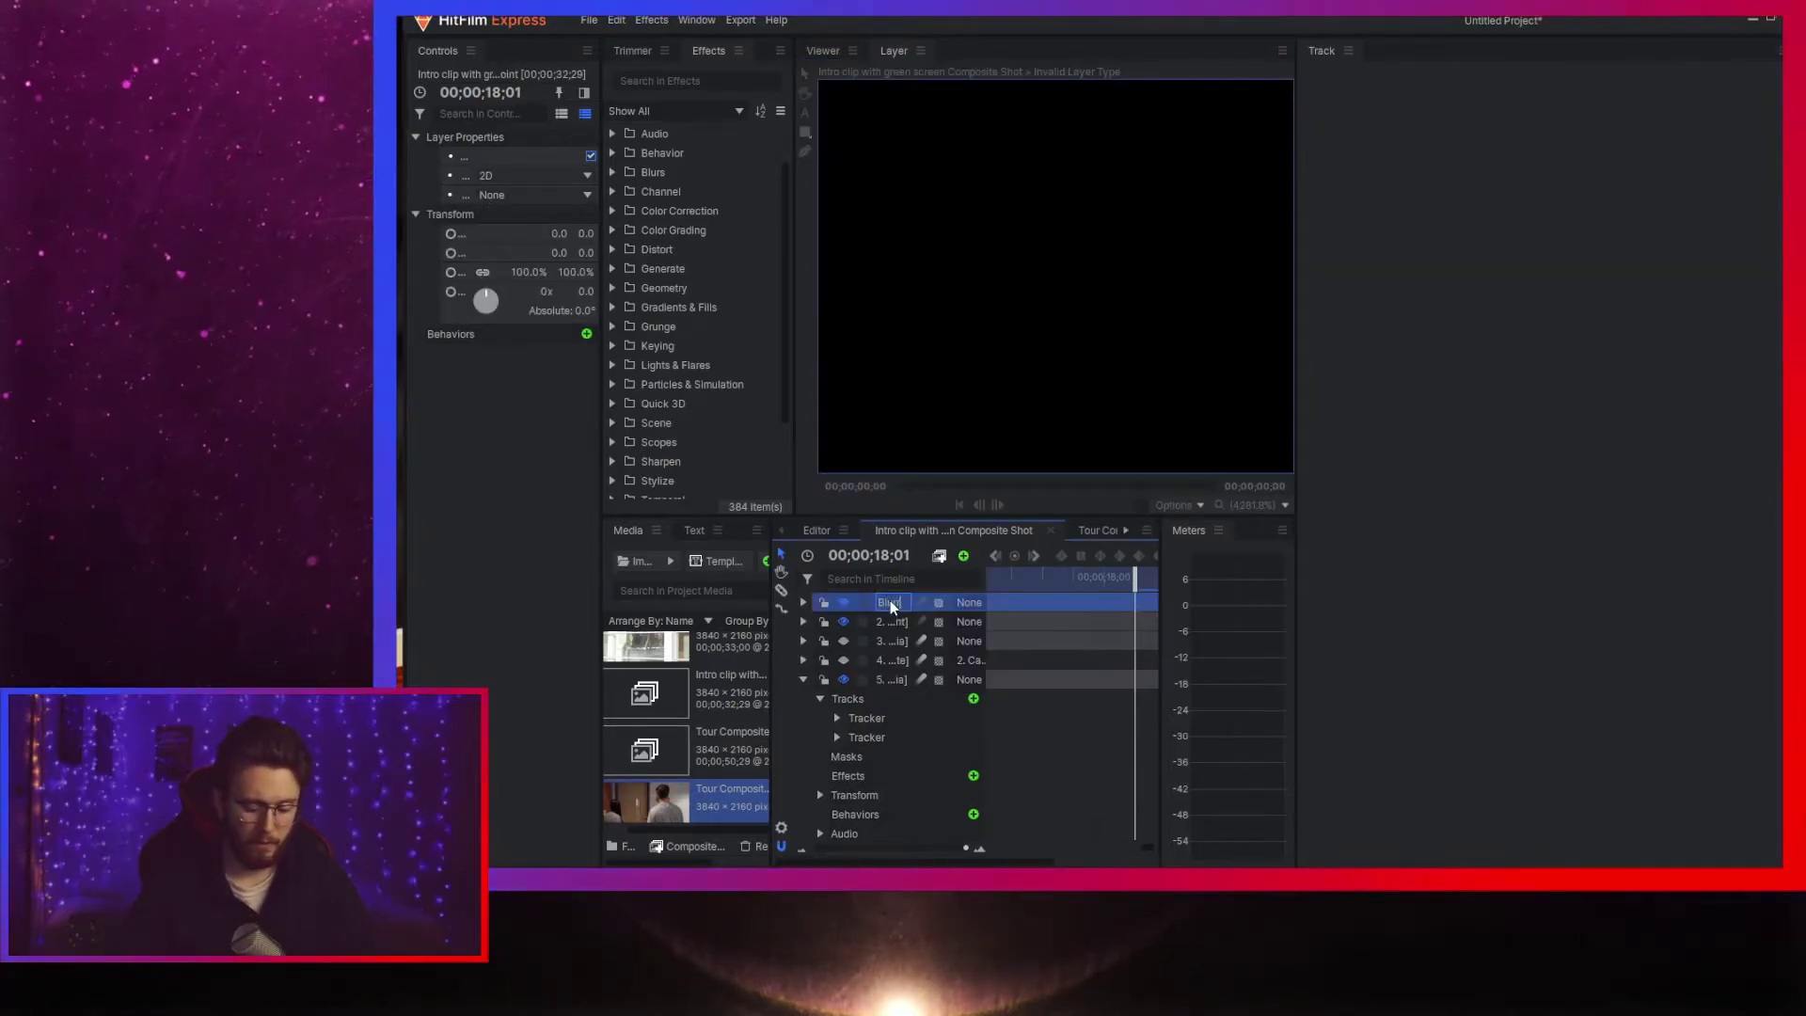
key(Return)
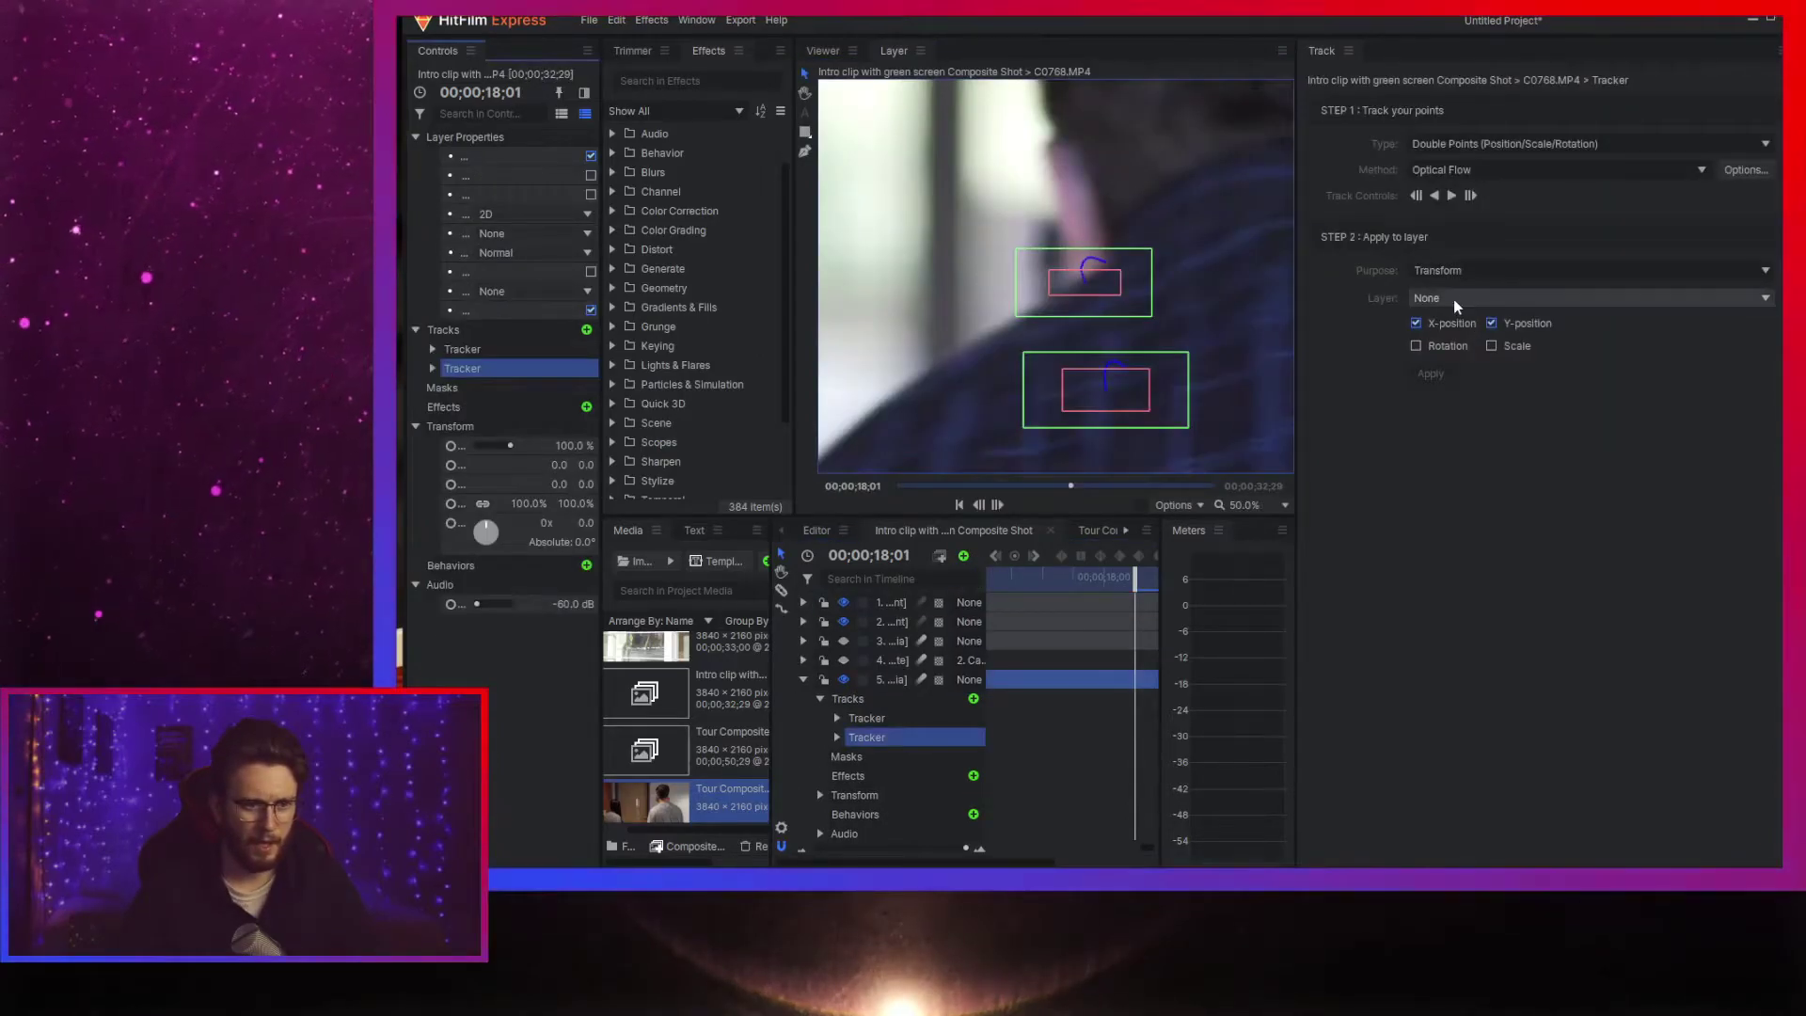
- Apply the second tracker's X and Y position, rotation and scale to the Blurry point layer and finish tracking
click(1453, 297)
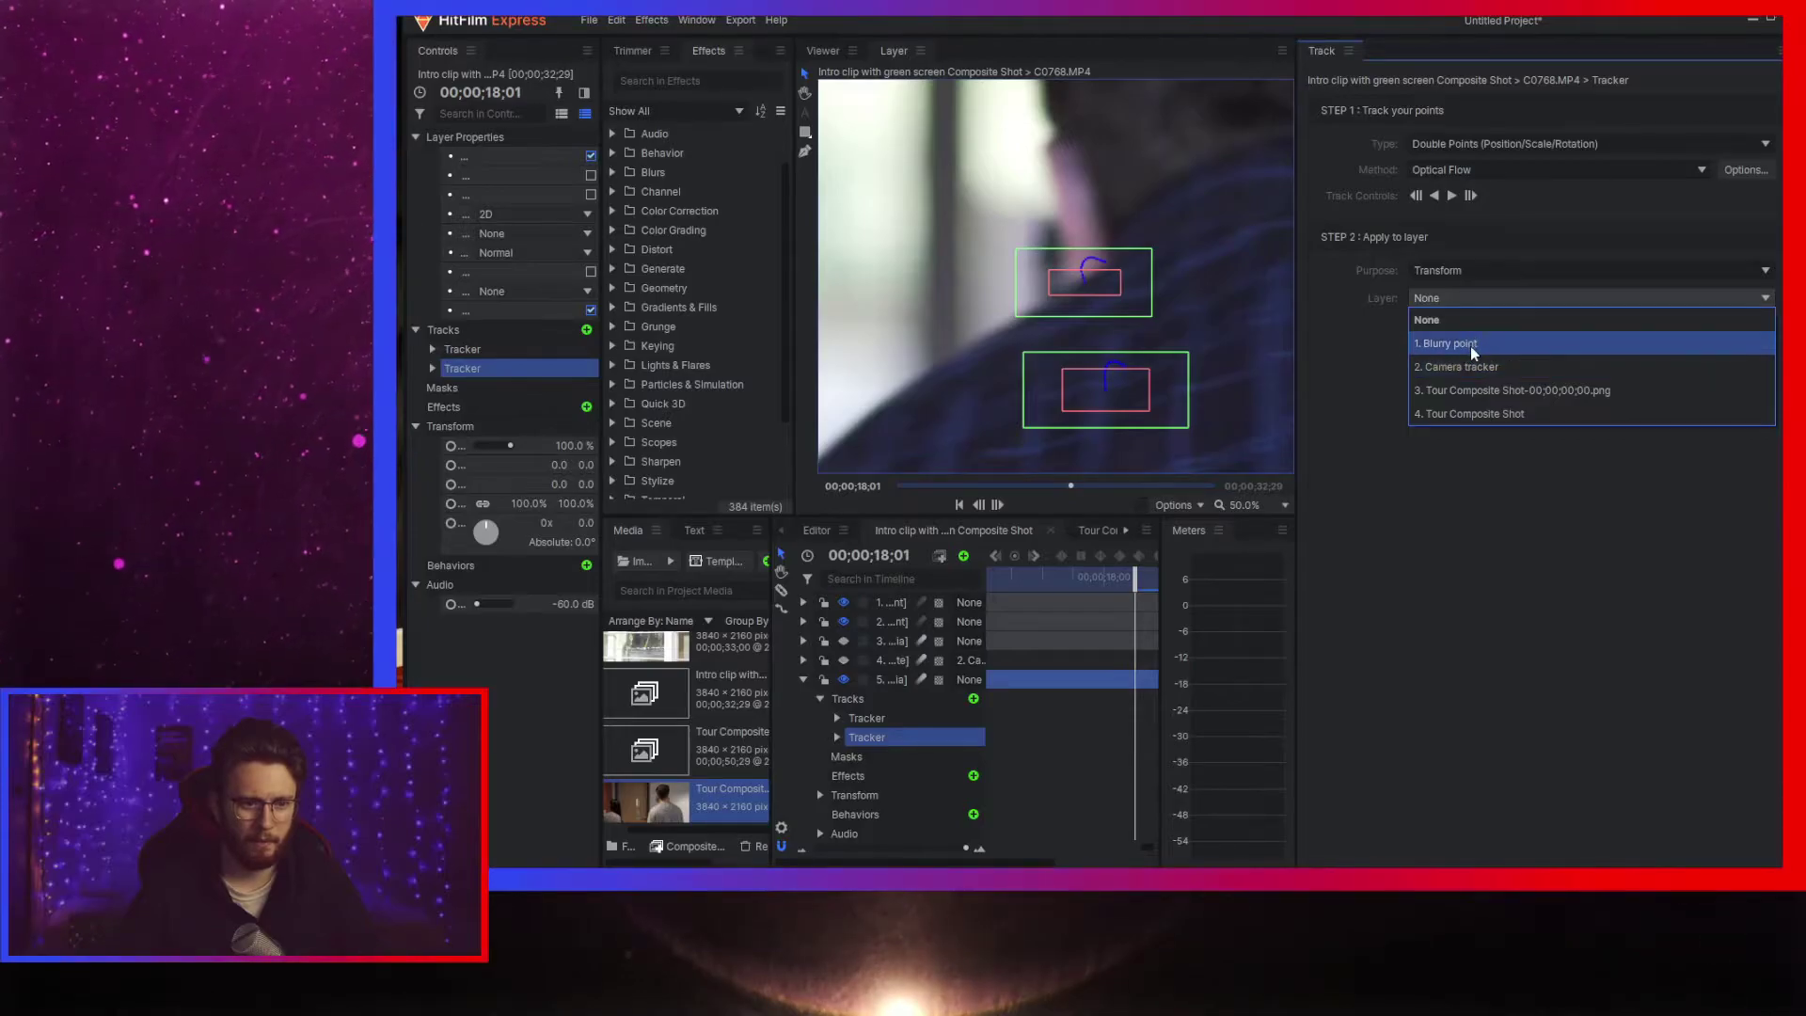
click(1470, 346)
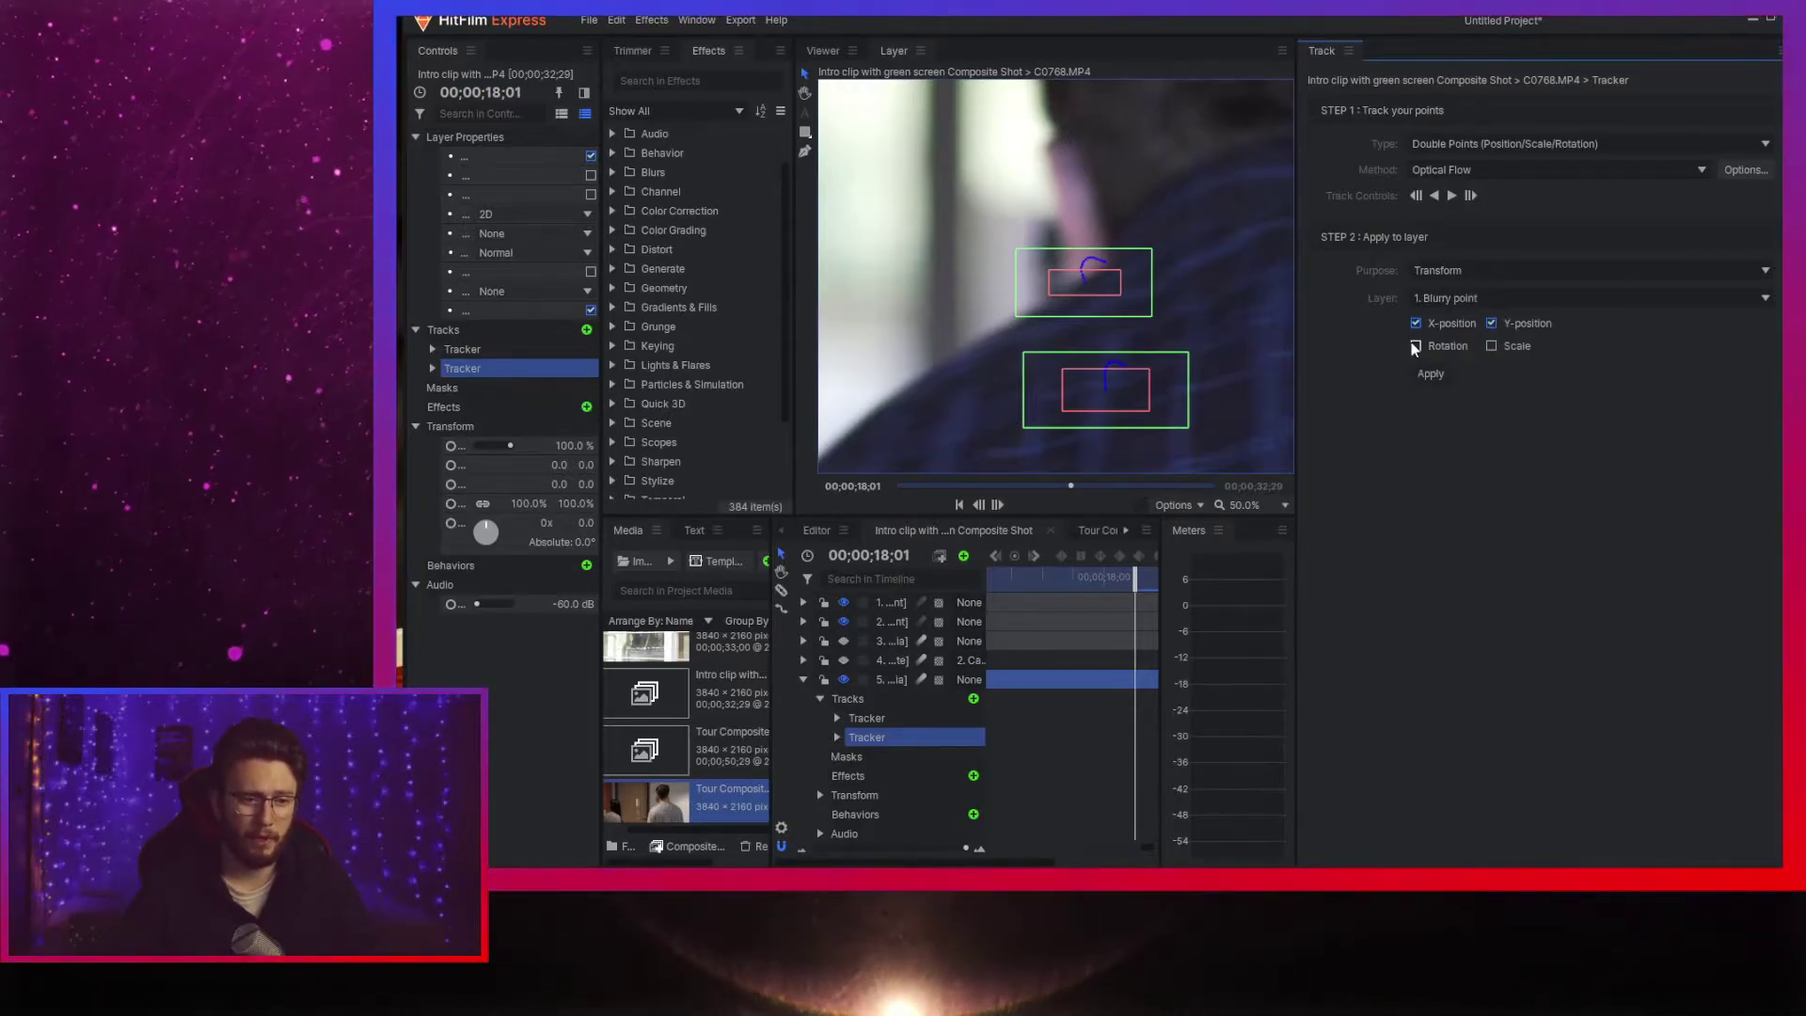
click(1427, 374)
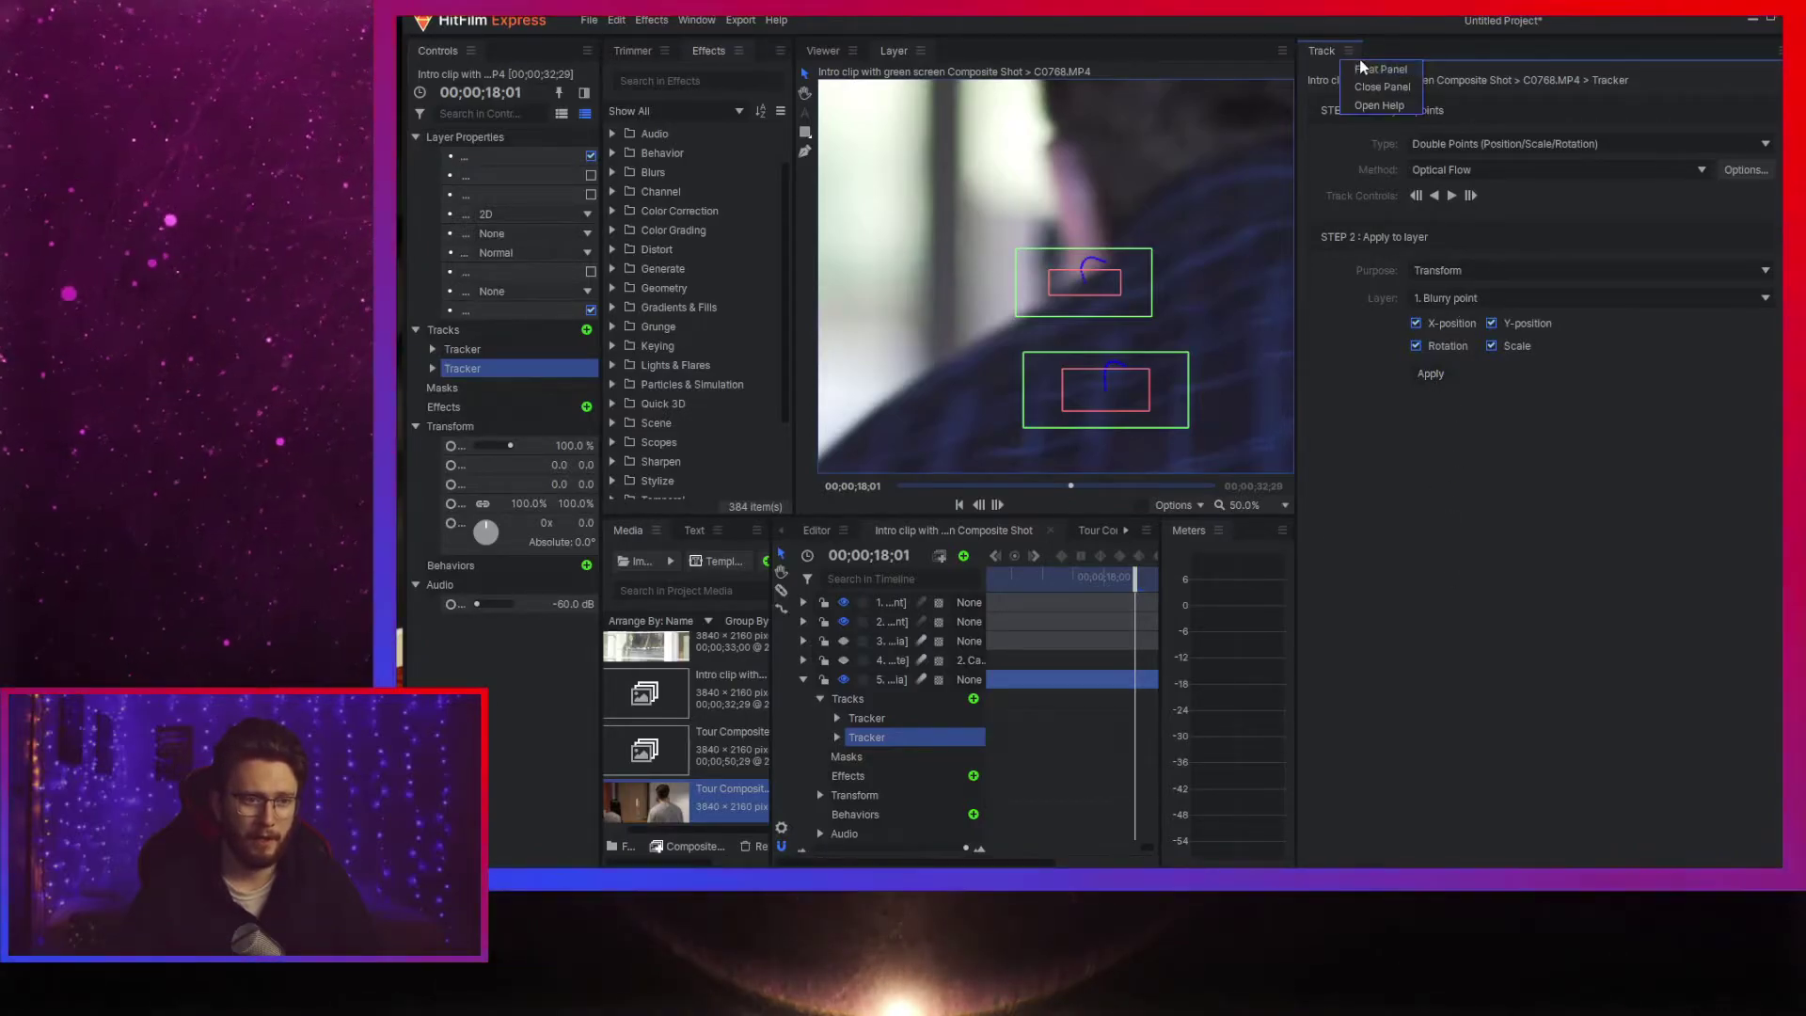
click(1383, 86)
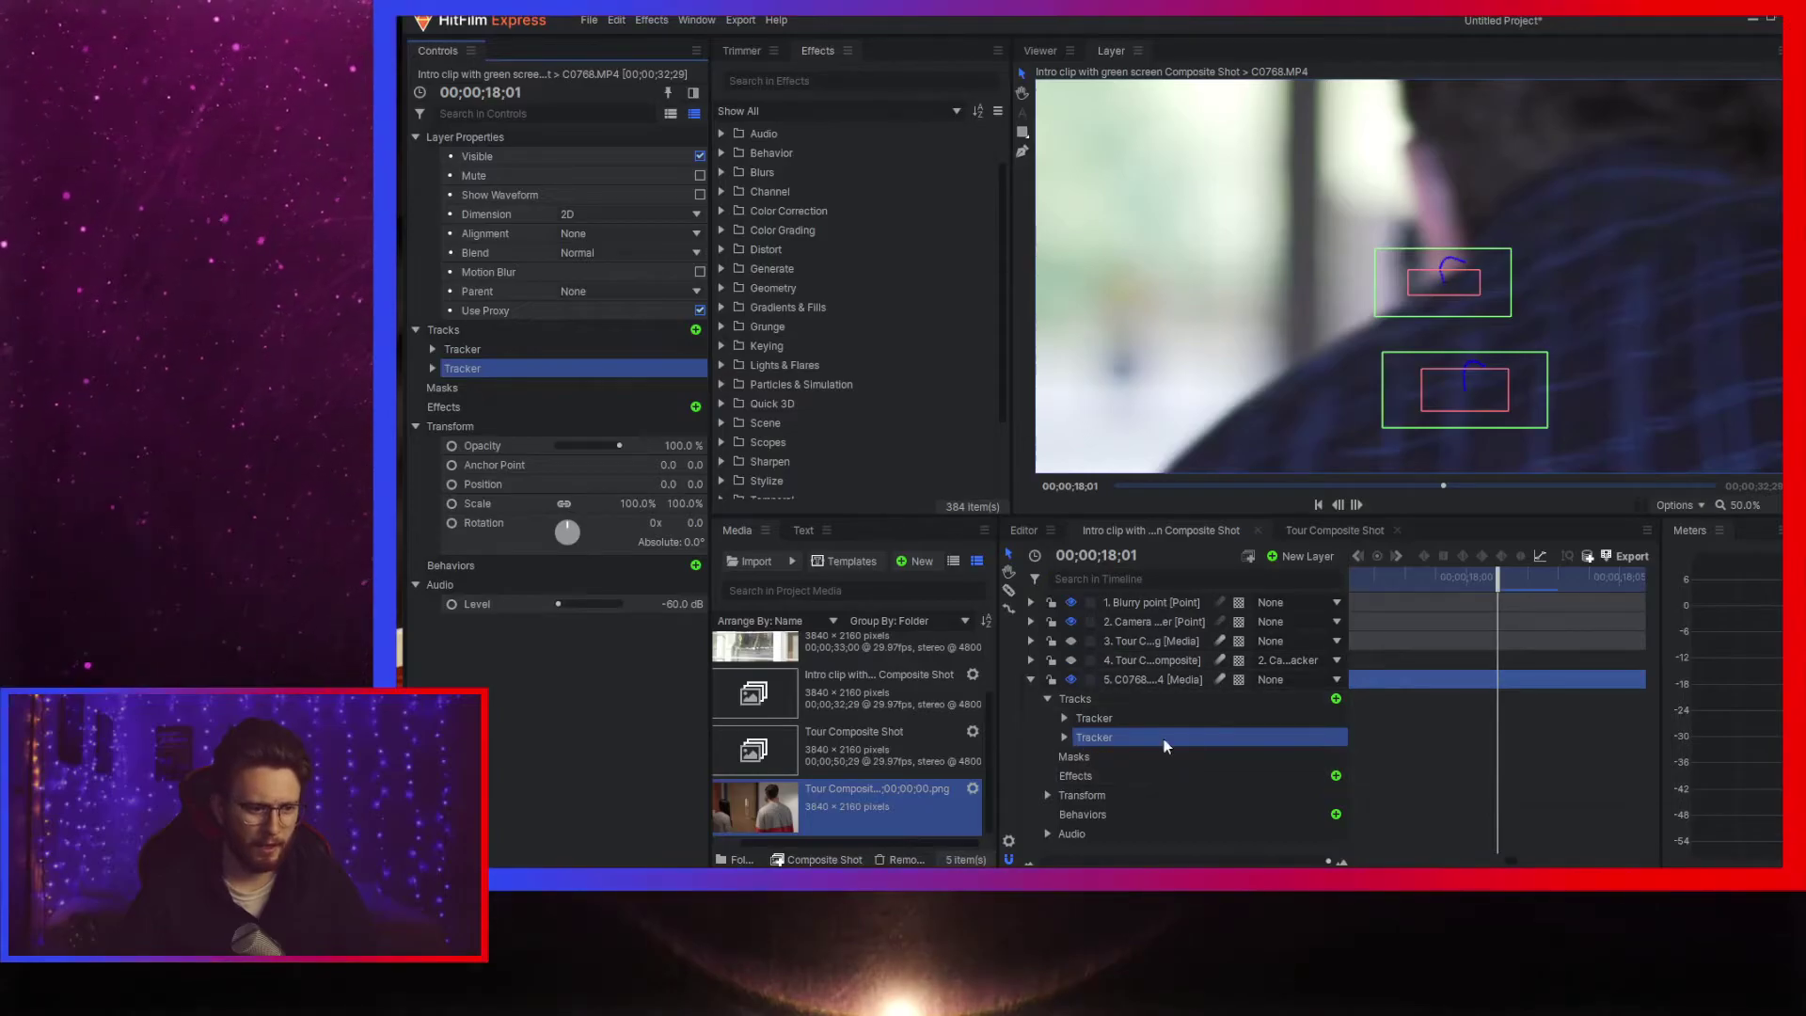
- Parent the PNG still to the Blurry point layer
click(1129, 641)
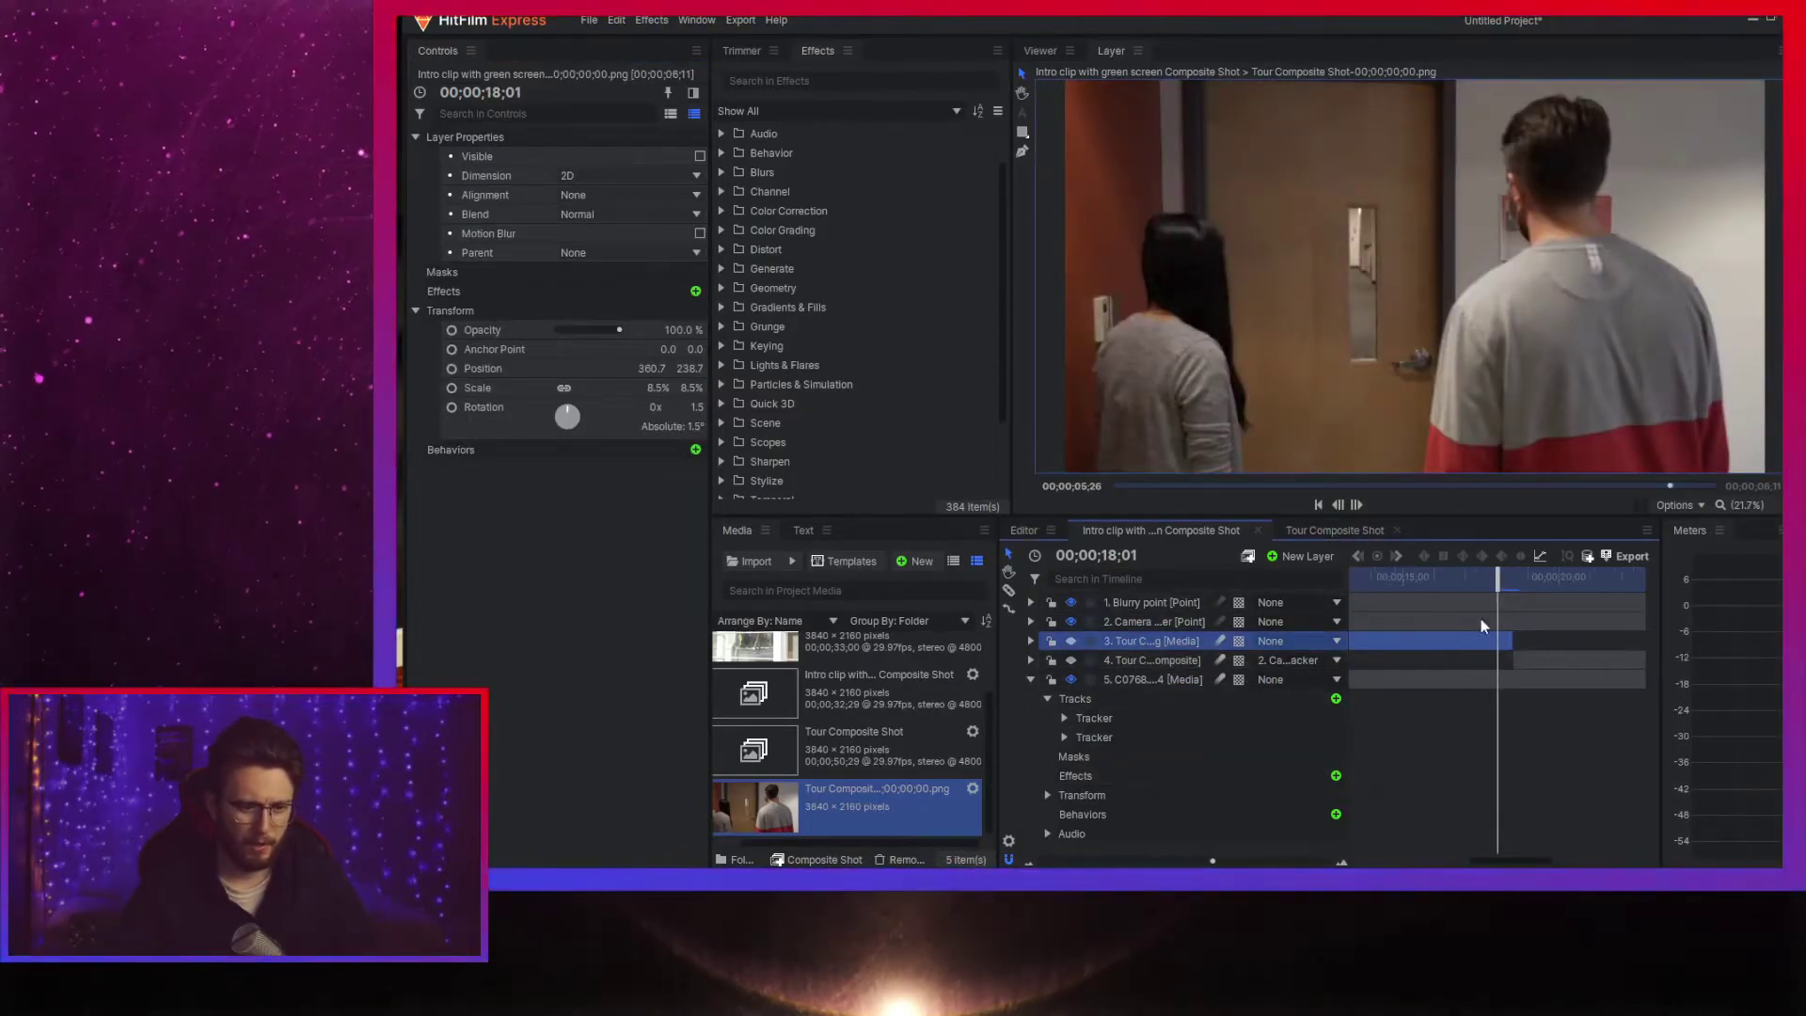
click(1289, 641)
click(1324, 693)
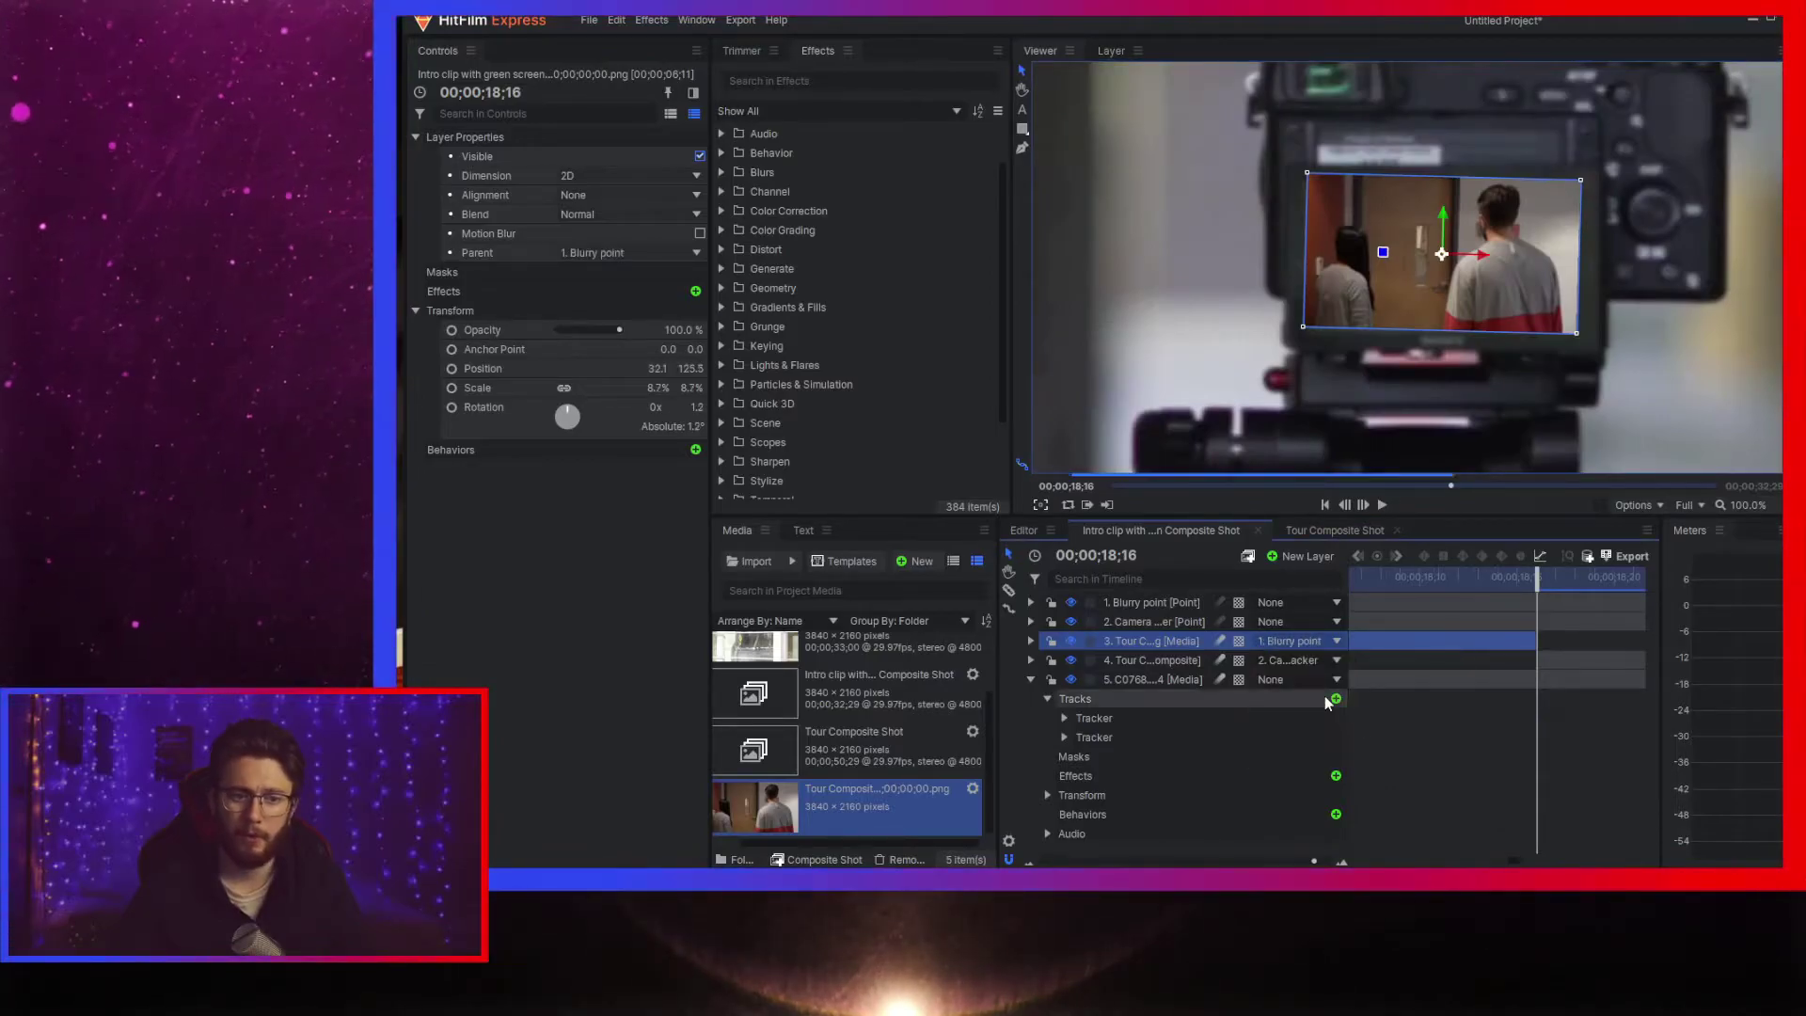
- Step backward from 00;00;18;16 to check how the PNG still follows the blurred camera screen
key(Left)
key(Left)
key(Left)
key(Left)
key(Left)
key(Left)
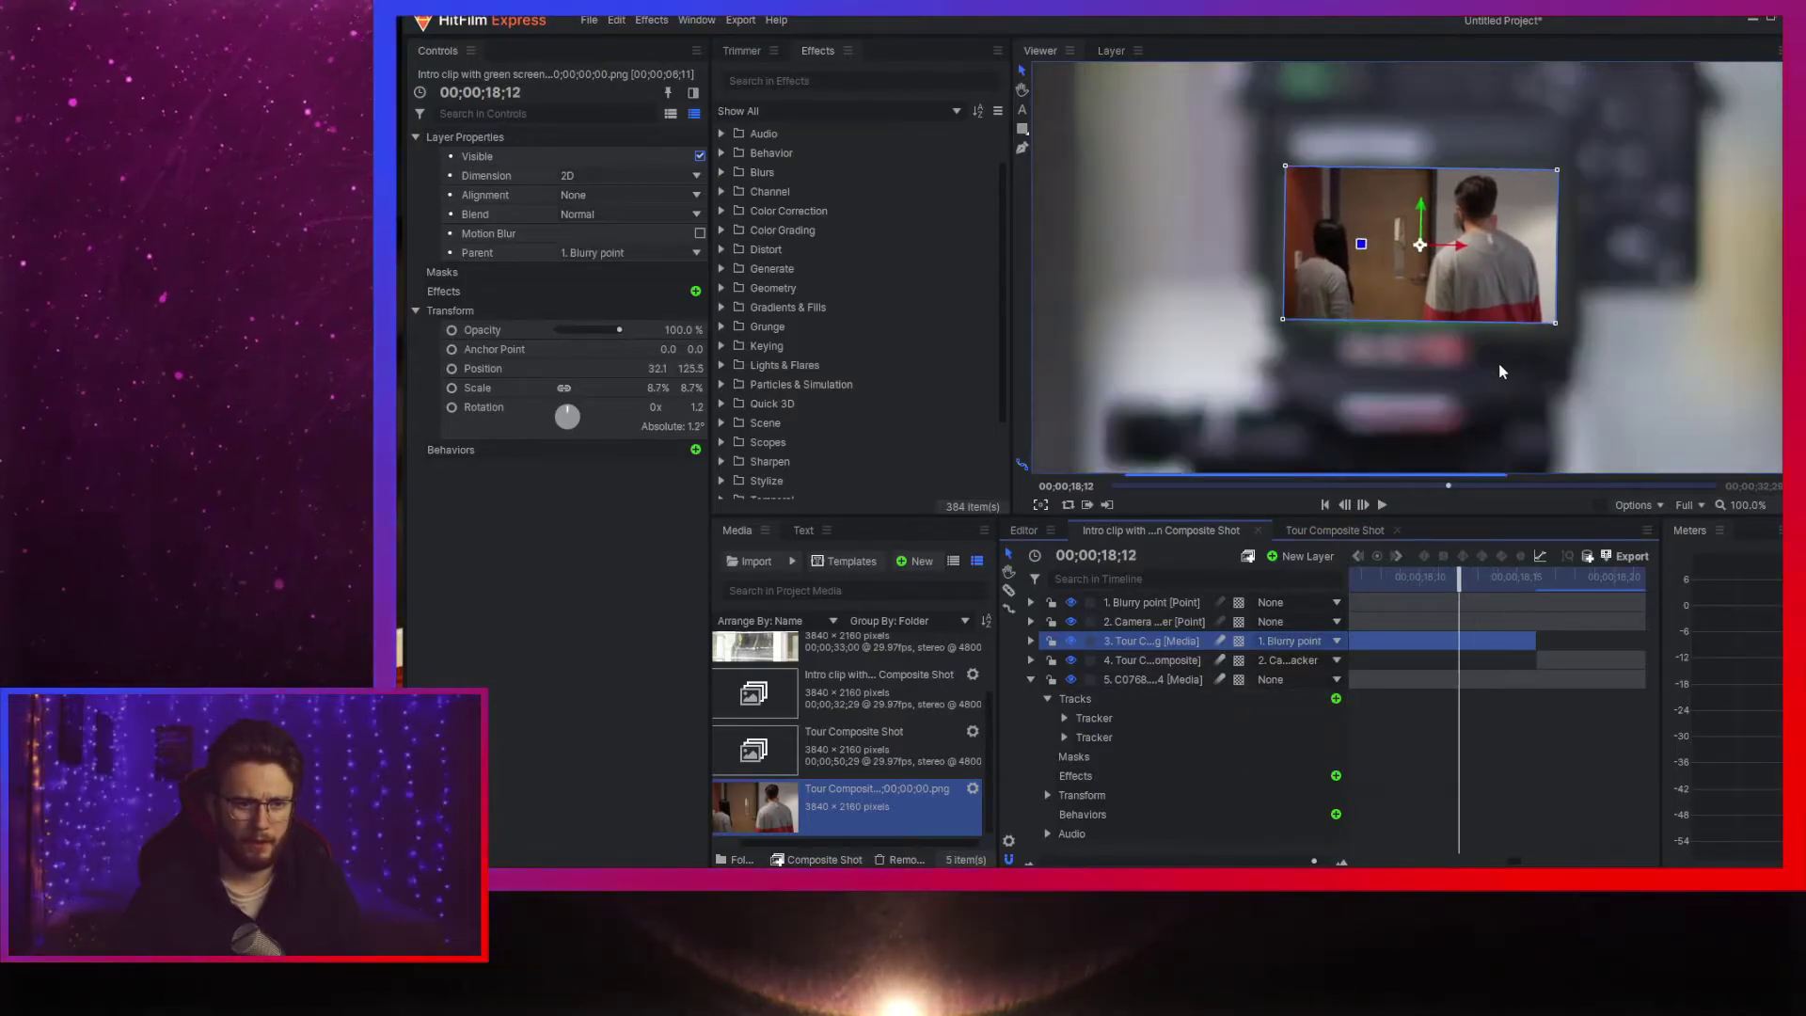
- Step back and forth between 00;00;18;13 and 00;00;18;01 to examine how the PNG still tracks and where the man's shoulder should cover it
key(Left)
key(Left)
key(Left)
key(Left)
key(Left)
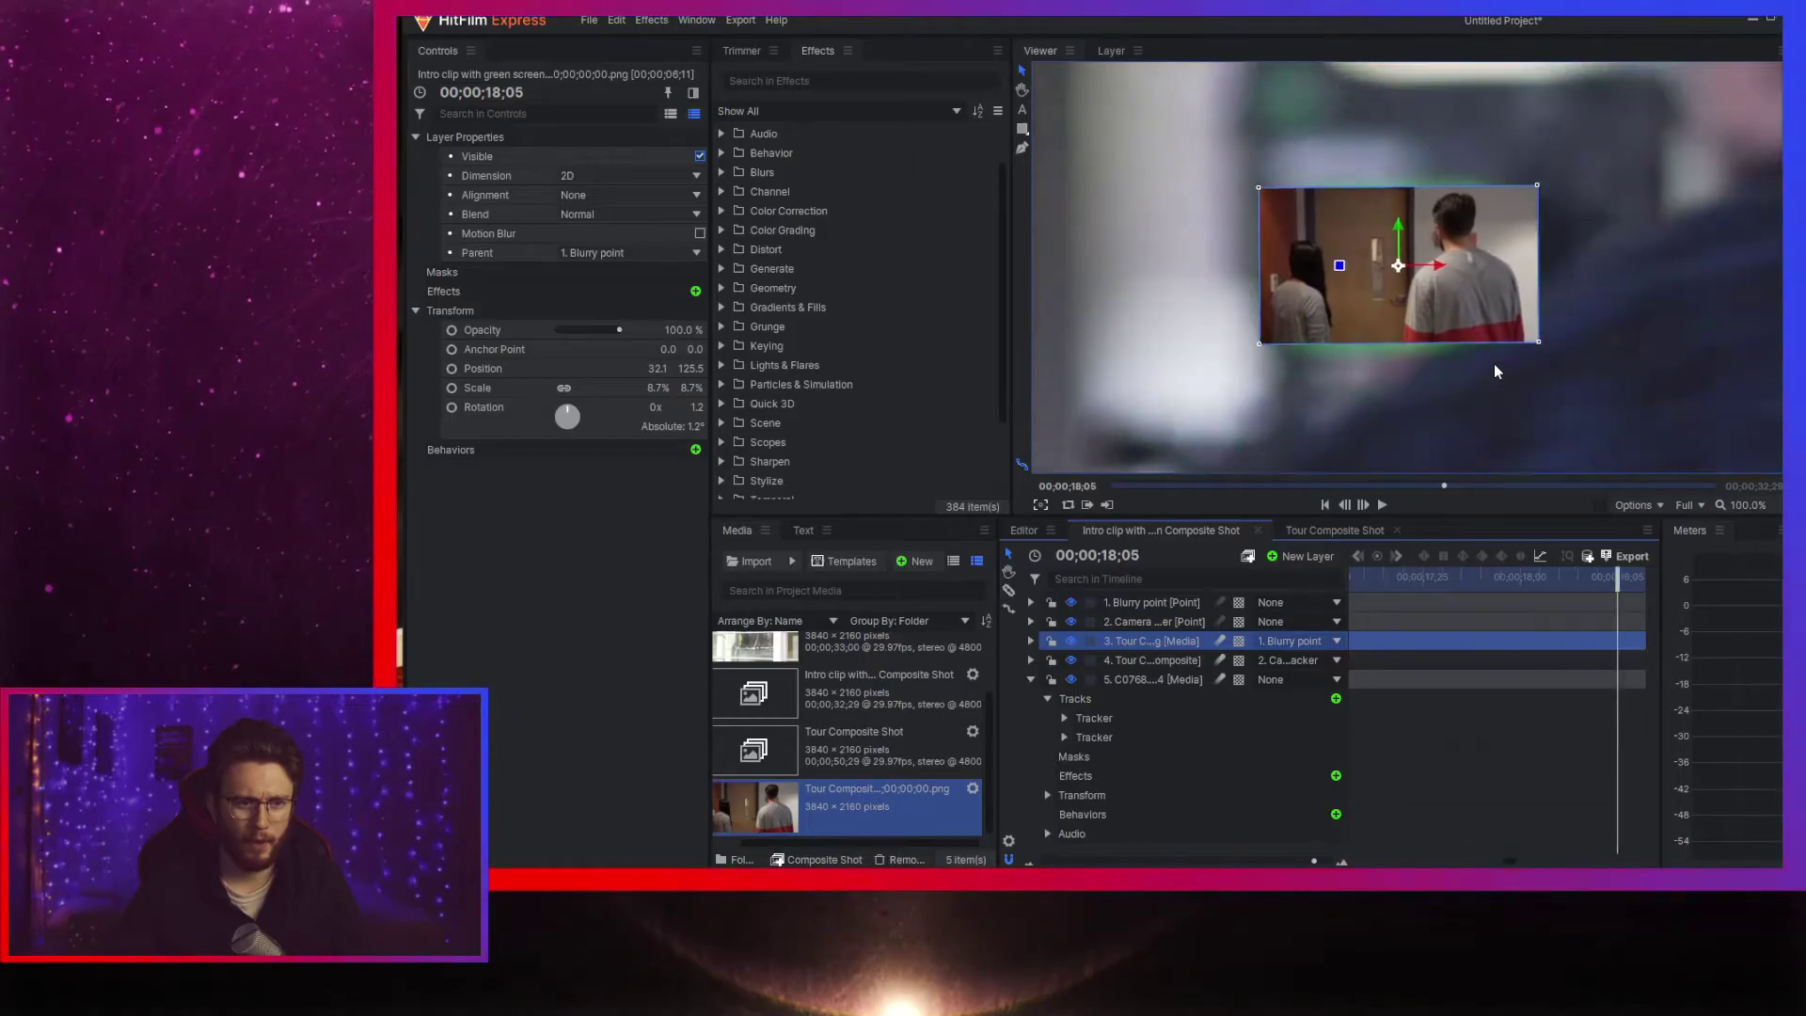
key(Right)
key(Right)
key(Right)
key(Right)
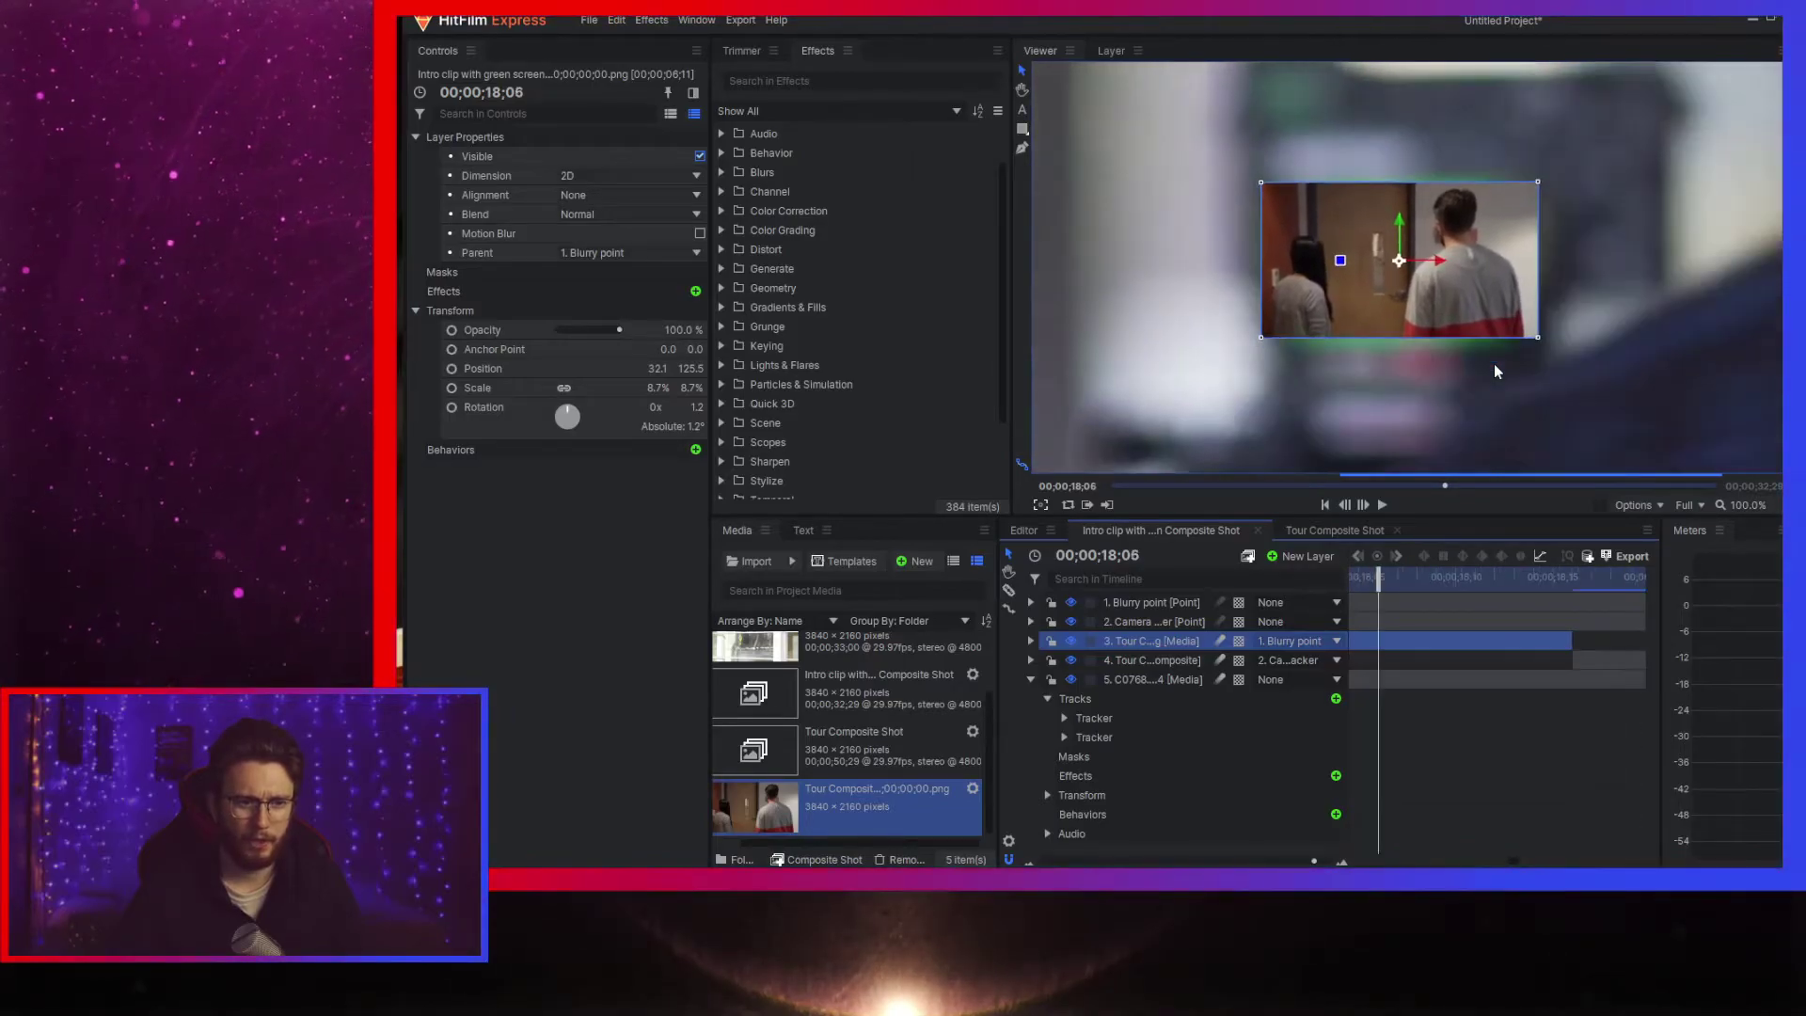
key(Left)
key(Left)
key(Left)
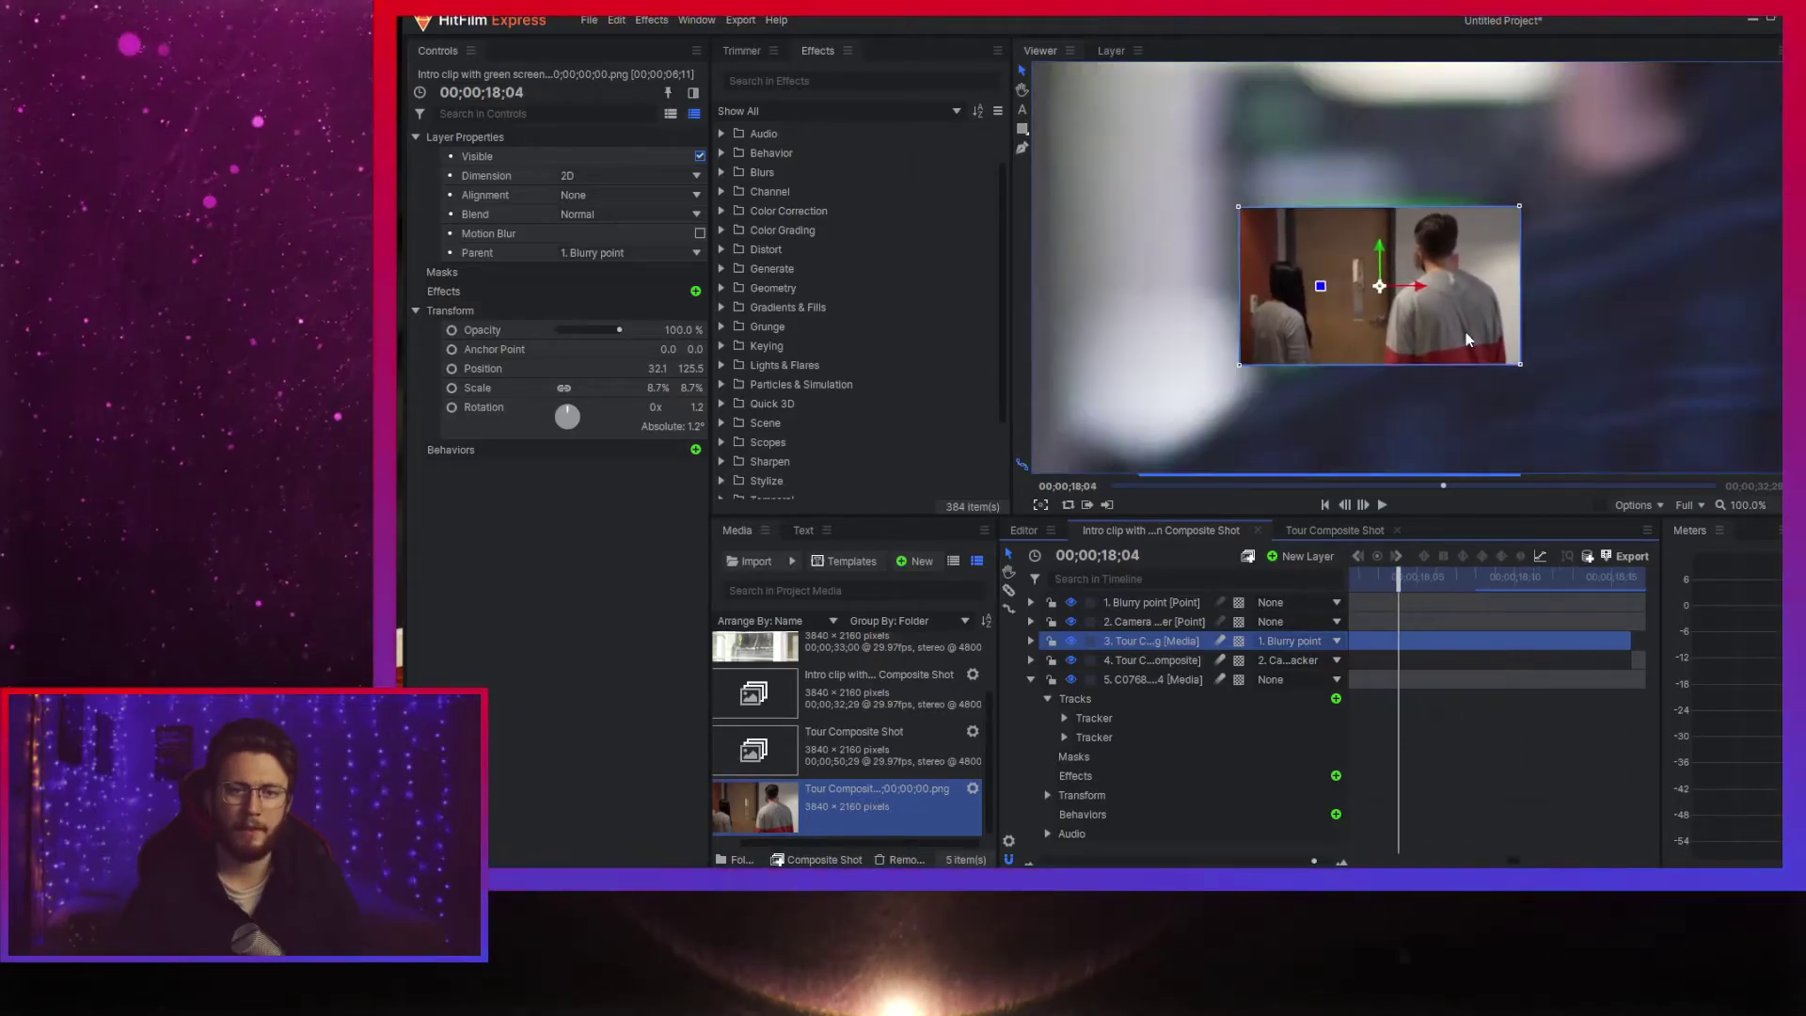
key(Right)
key(Right)
key(Right)
key(Right)
key(Right)
key(Right)
key(Right)
key(Right)
key(Right)
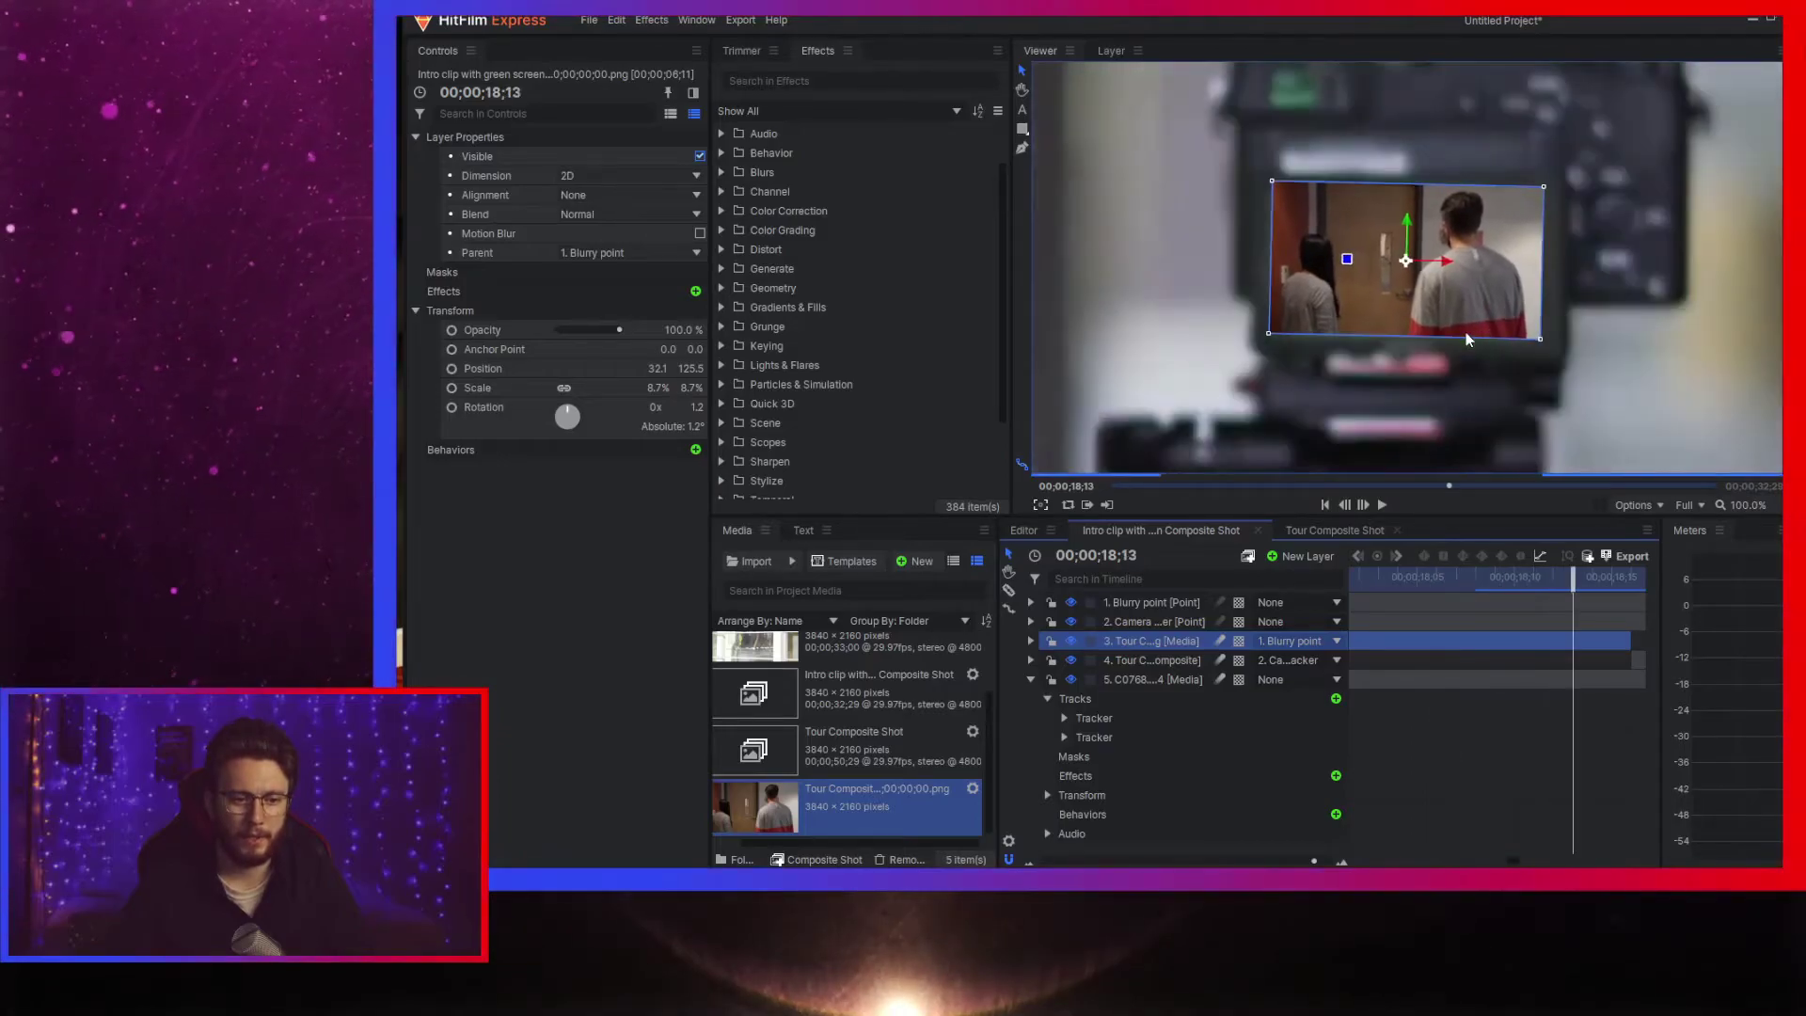
key(Left)
key(Left)
key(Left)
key(Left)
key(Left)
key(Left)
key(Left)
key(Left)
key(Left)
key(Left)
key(Left)
key(Left)
key(Left)
key(Left)
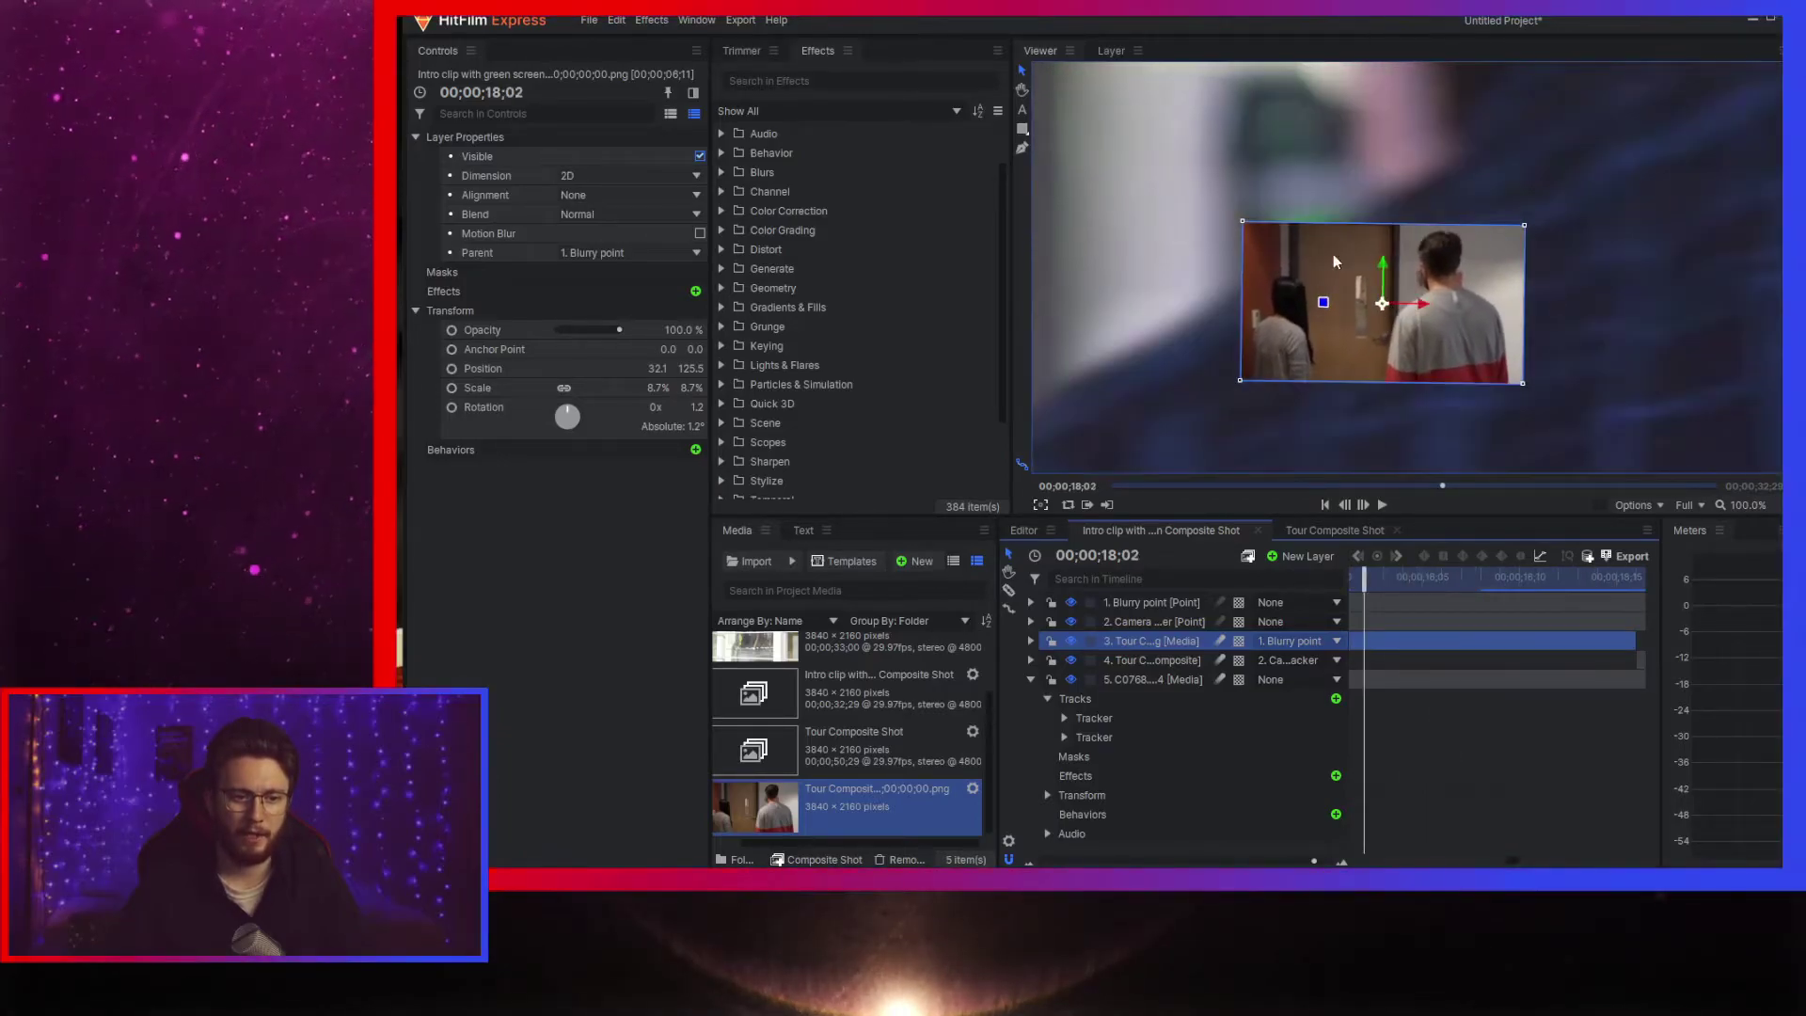
key(Left)
key(Left)
key(Left)
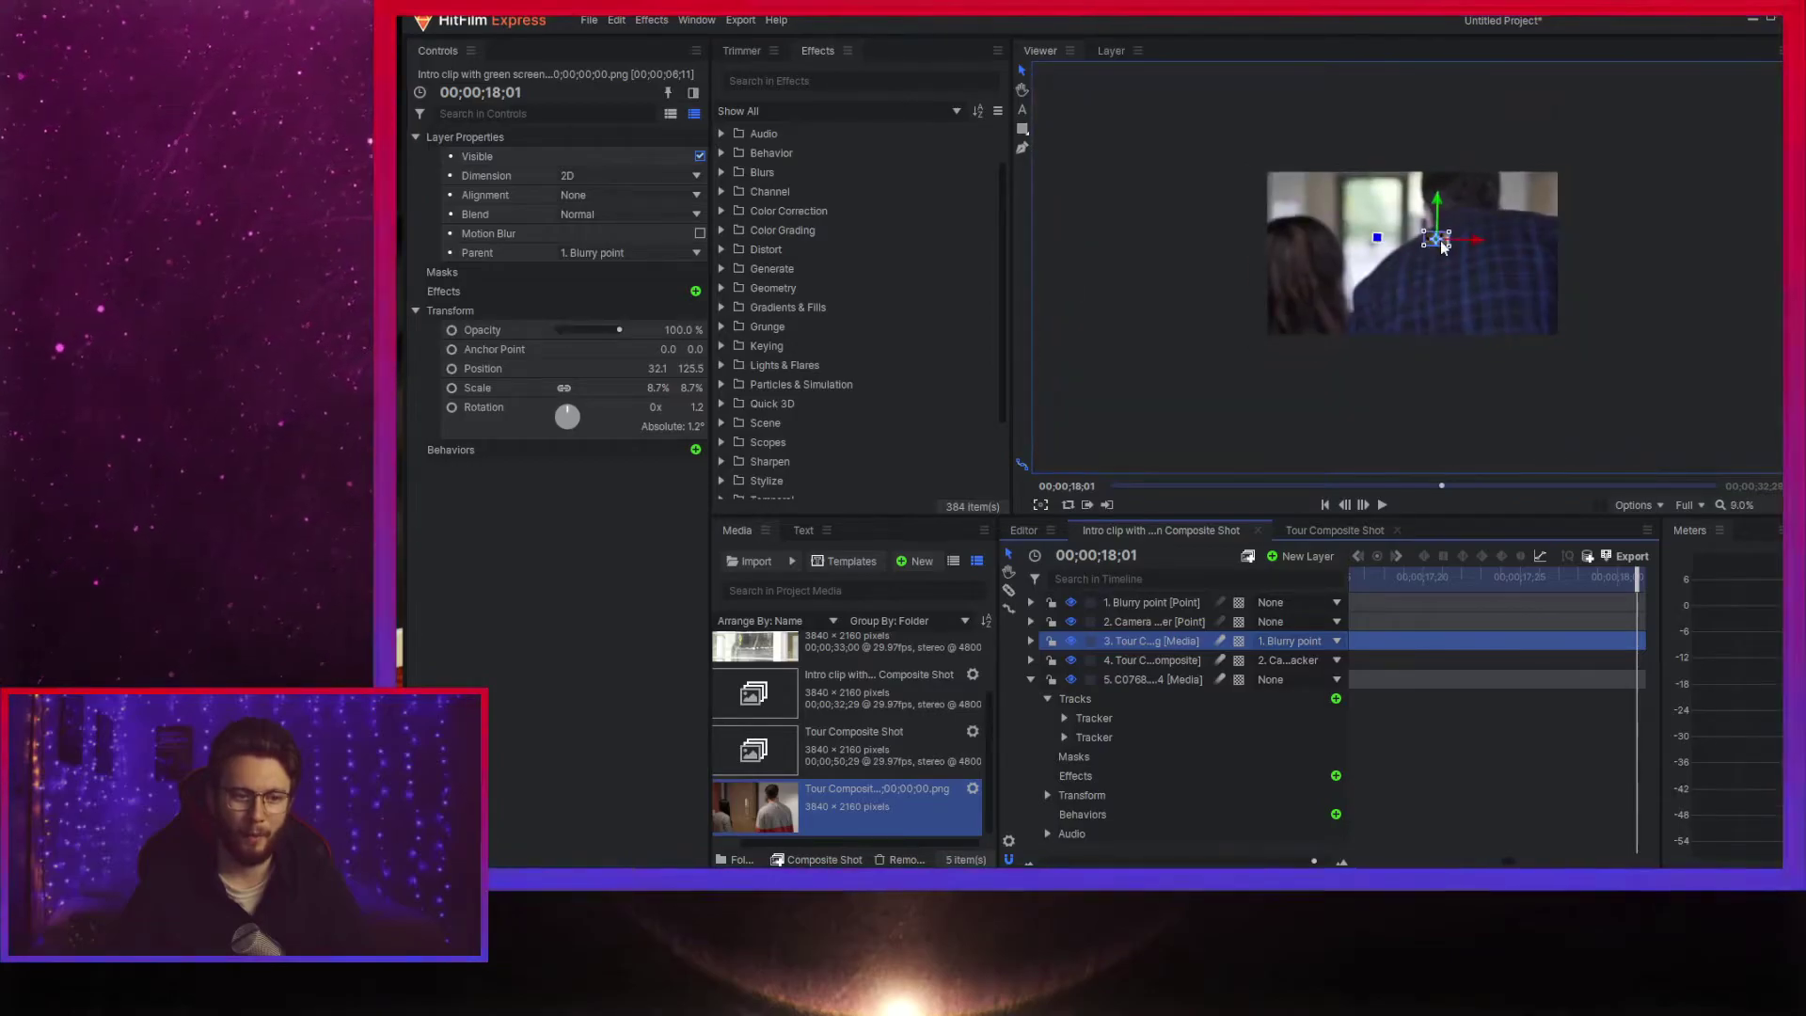
- Move to 00;00;18;06 and view the PNG still close up, just before the shoulder crosses the camera screen
key(Right)
key(Right)
key(Right)
key(Right)
key(Right)
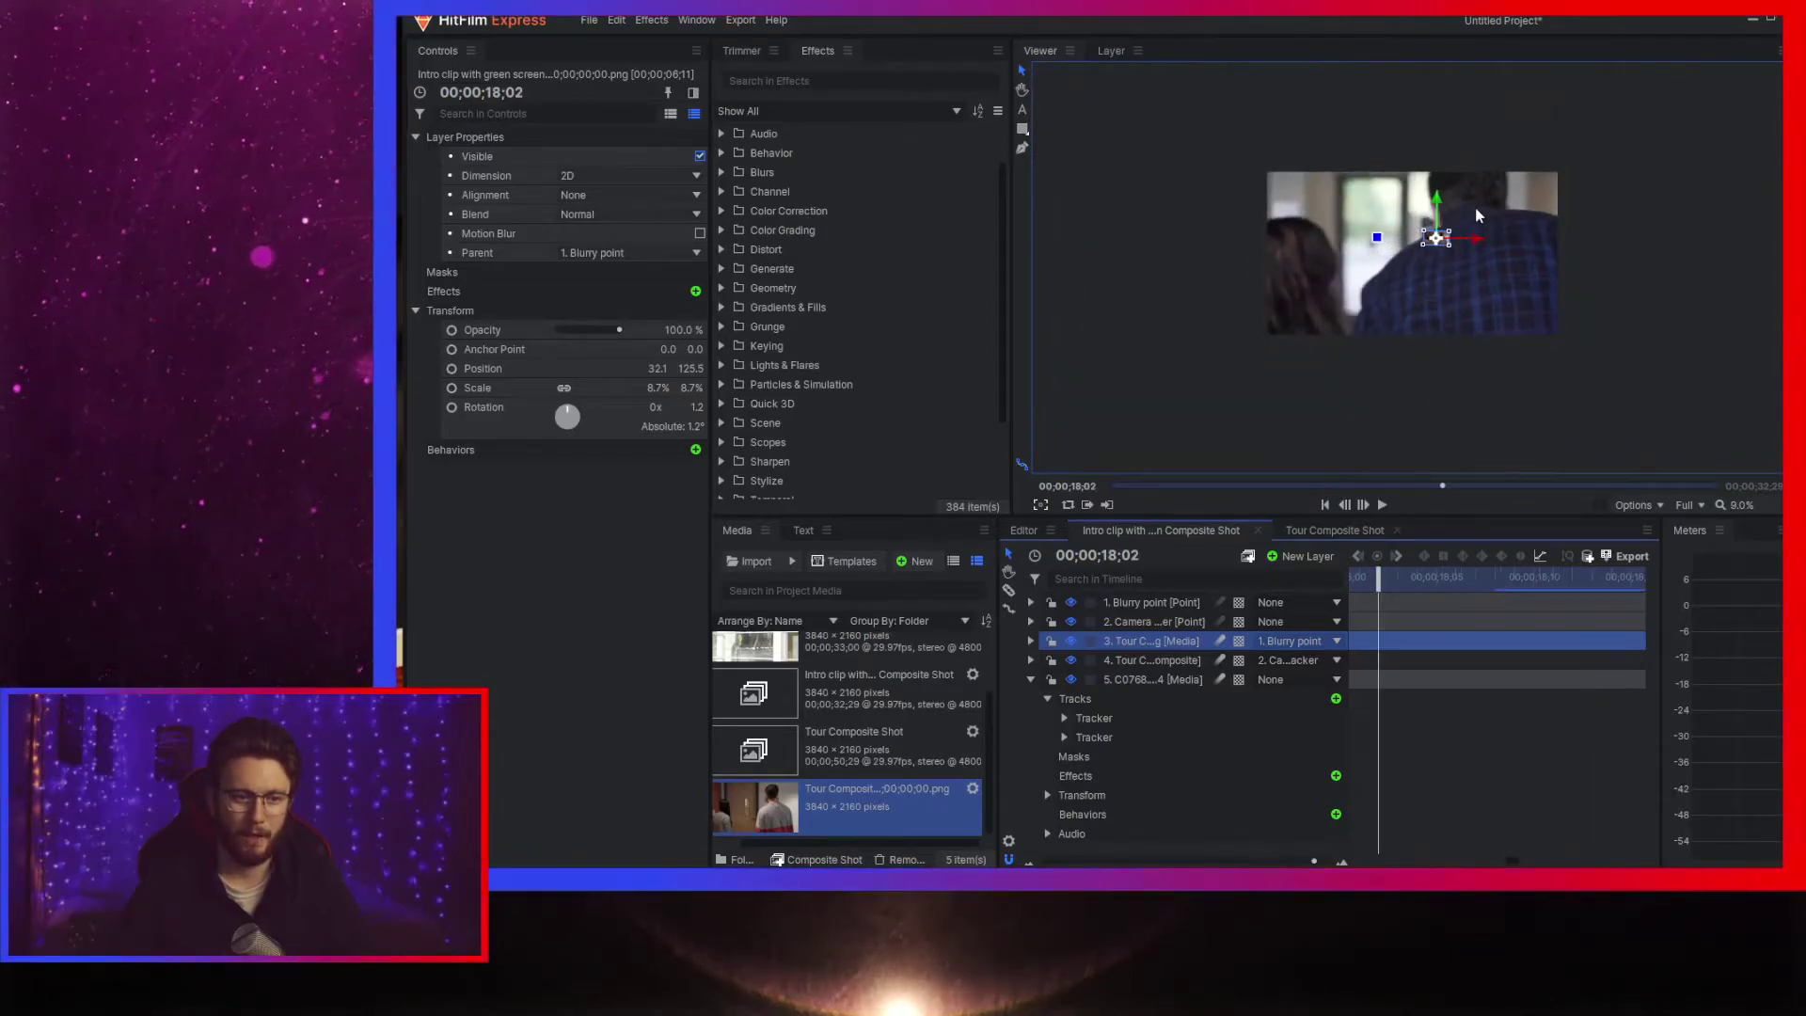
key(Right)
key(Right)
key(Right)
scroll(1430, 268, up, 5)
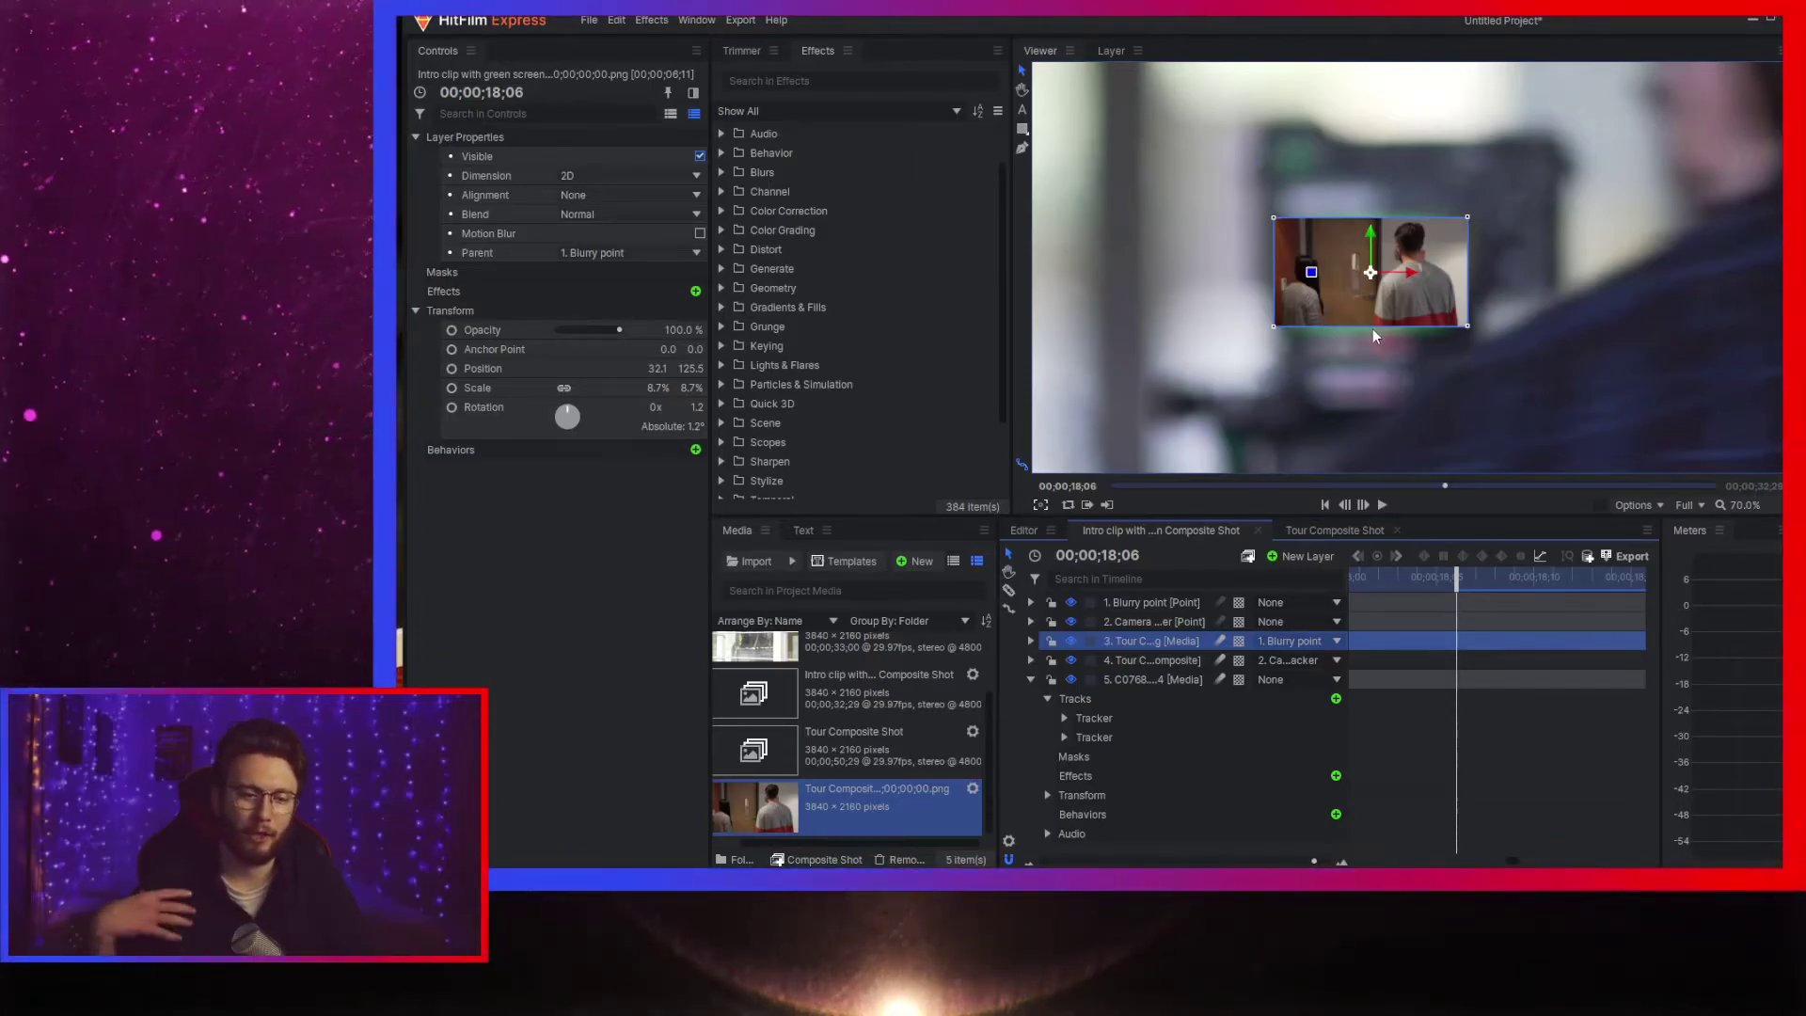
drag(767, 327, 663, 289)
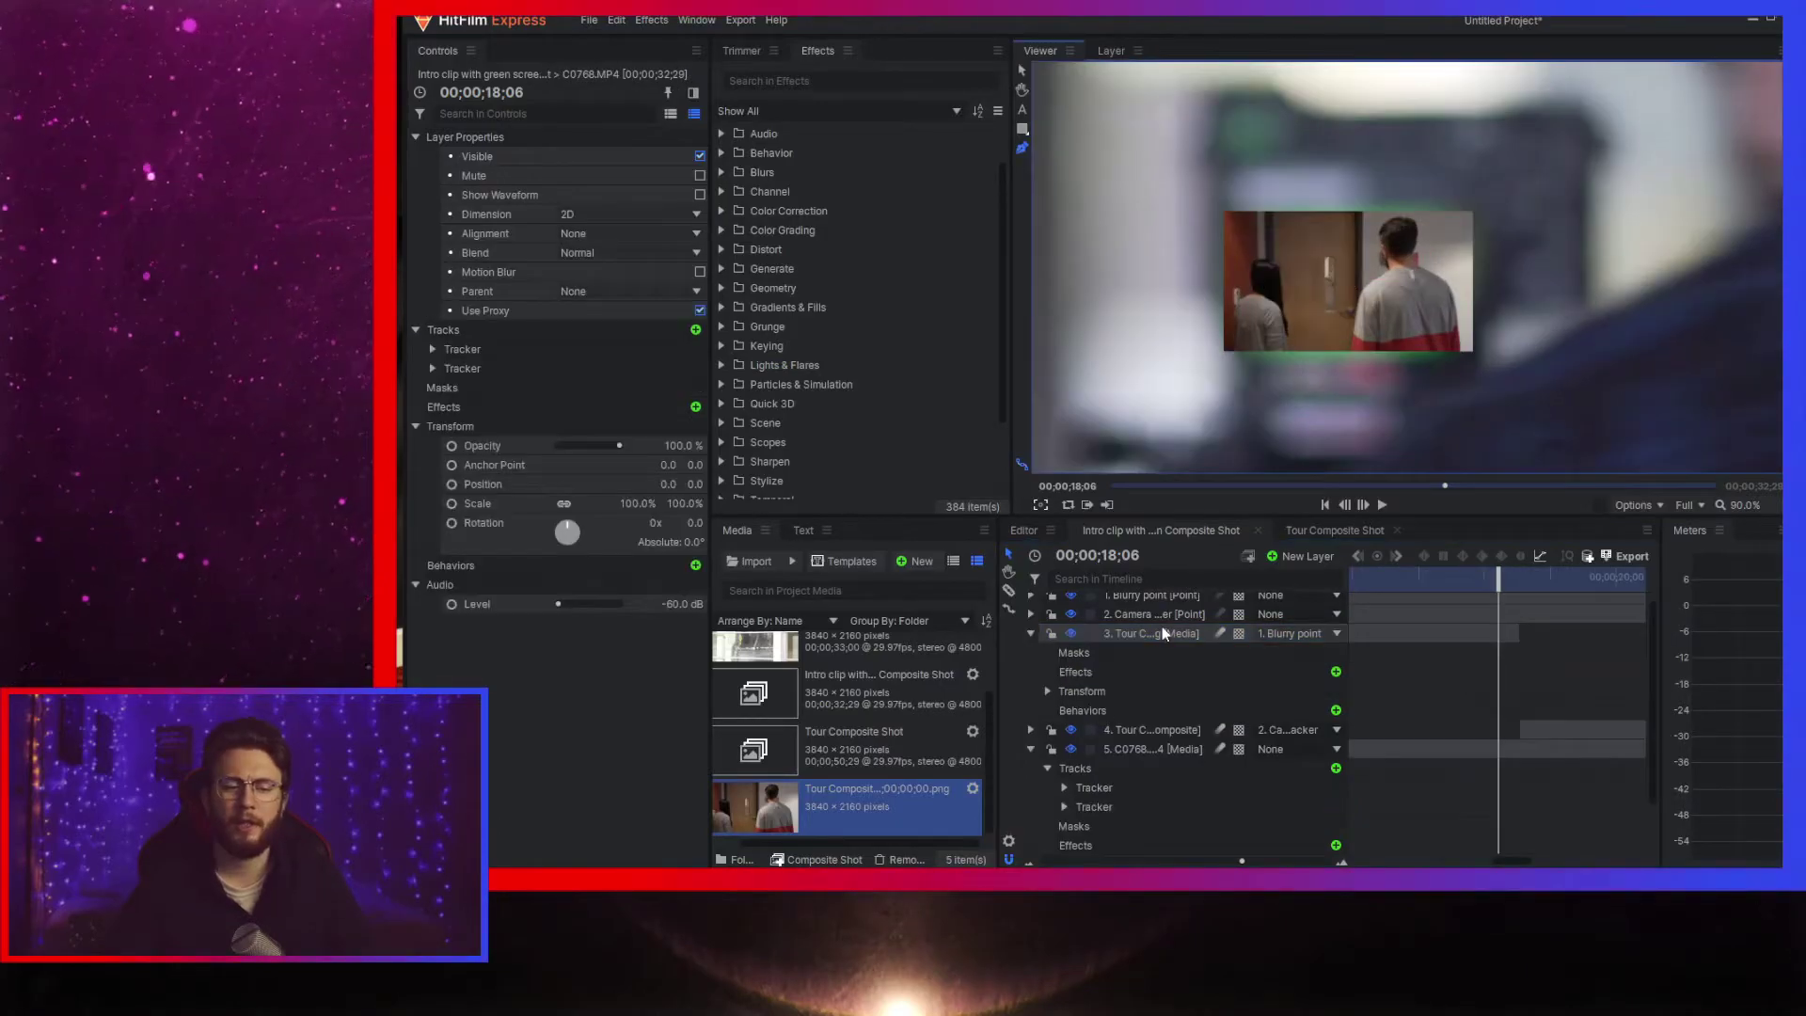
click(1164, 635)
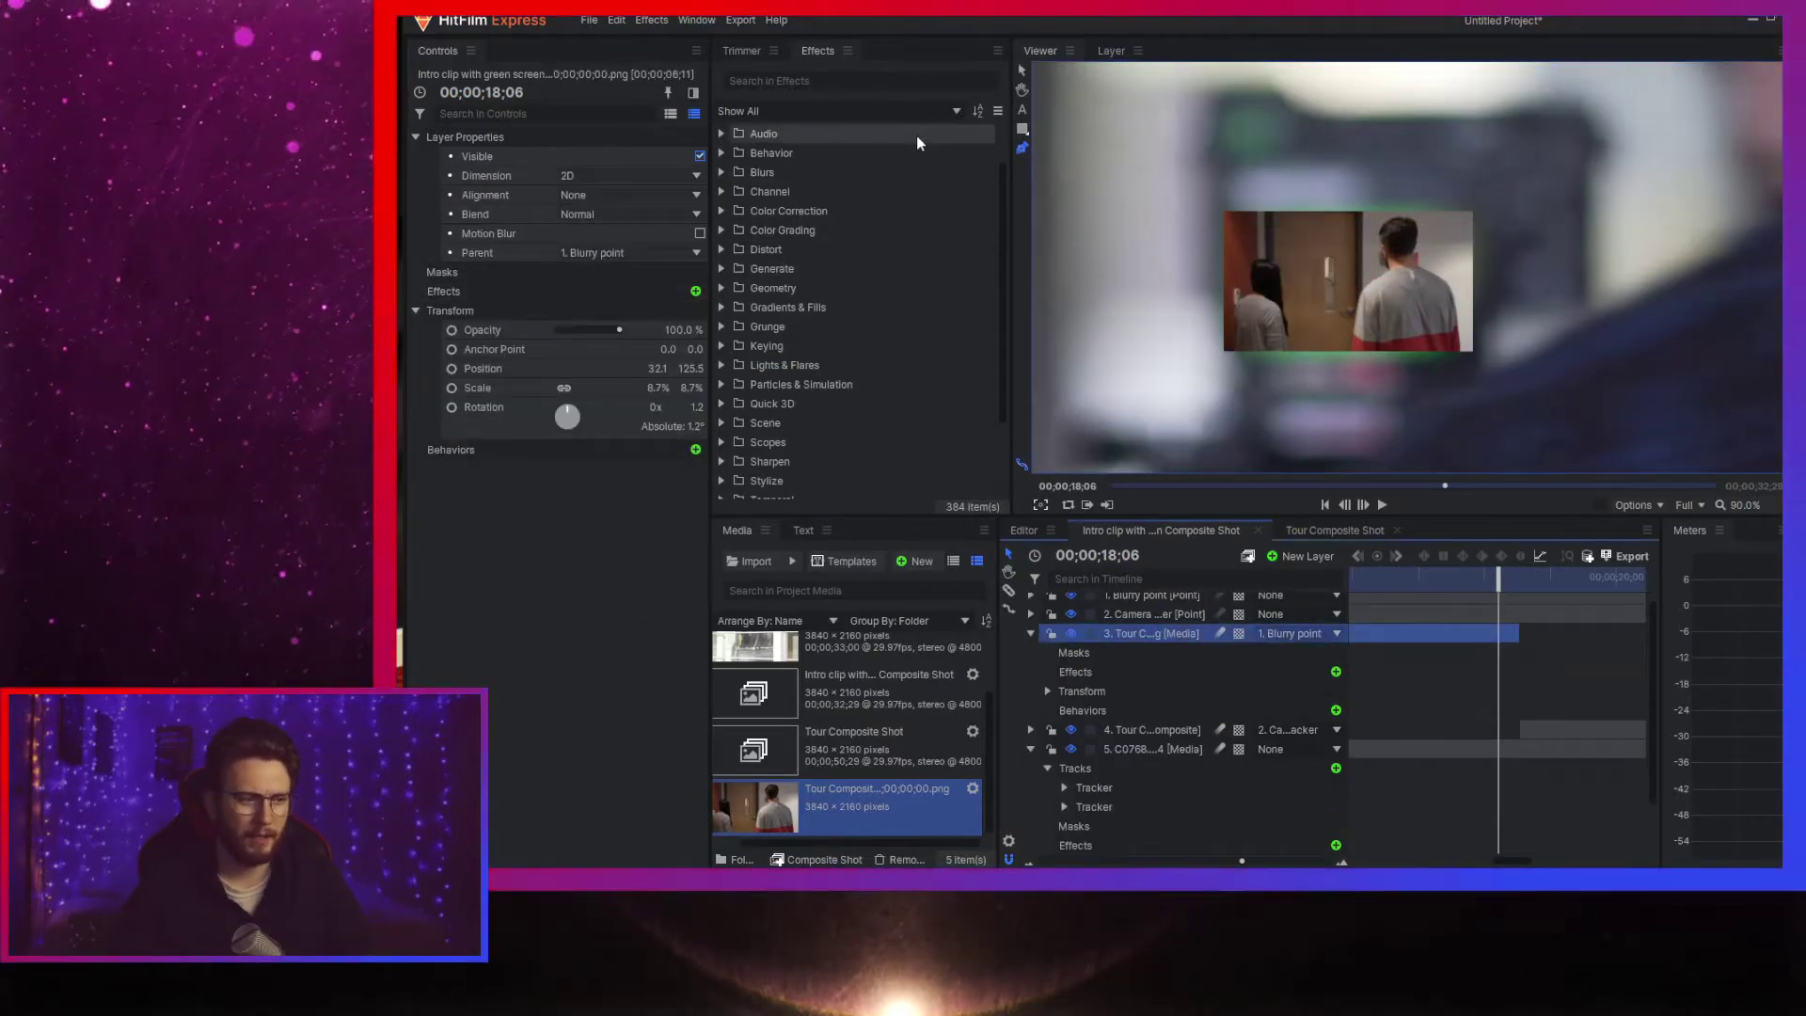
click(1022, 129)
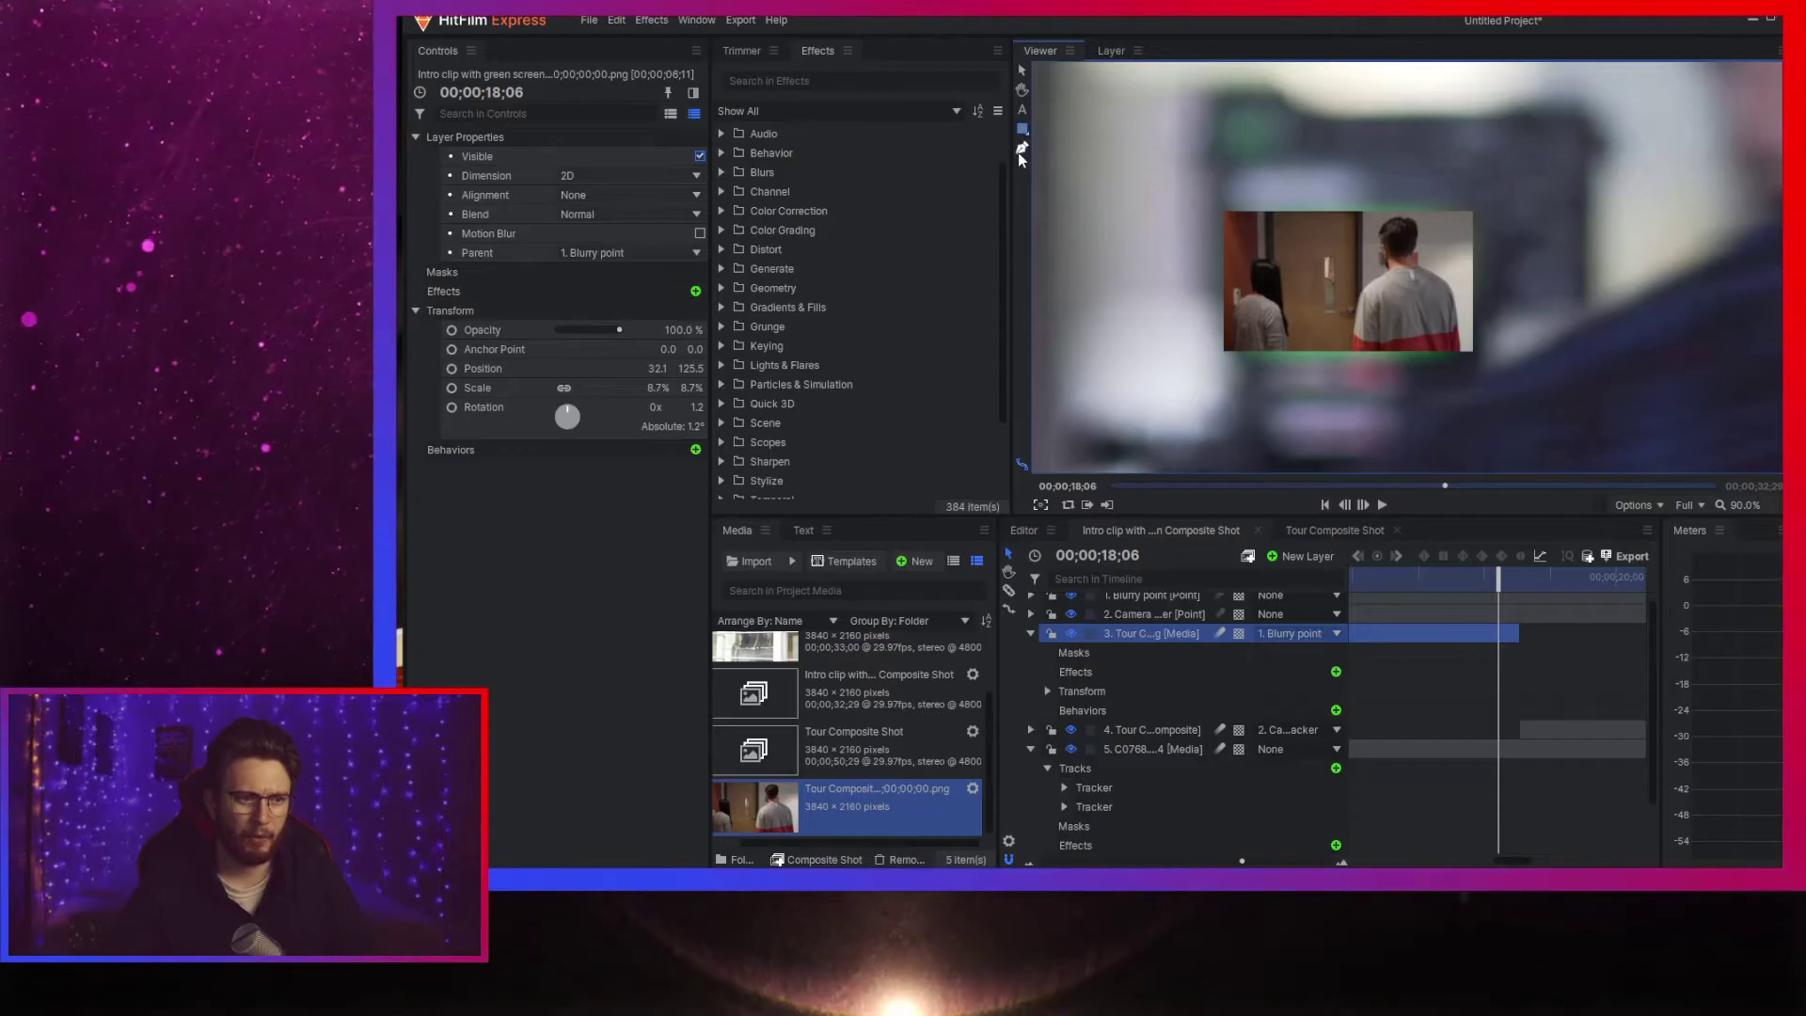
click(1405, 390)
mouse_move(1538, 322)
mouse_down()
mouse_move(1540, 209)
mouse_move(1588, 209)
mouse_move(1398, 129)
mouse_up()
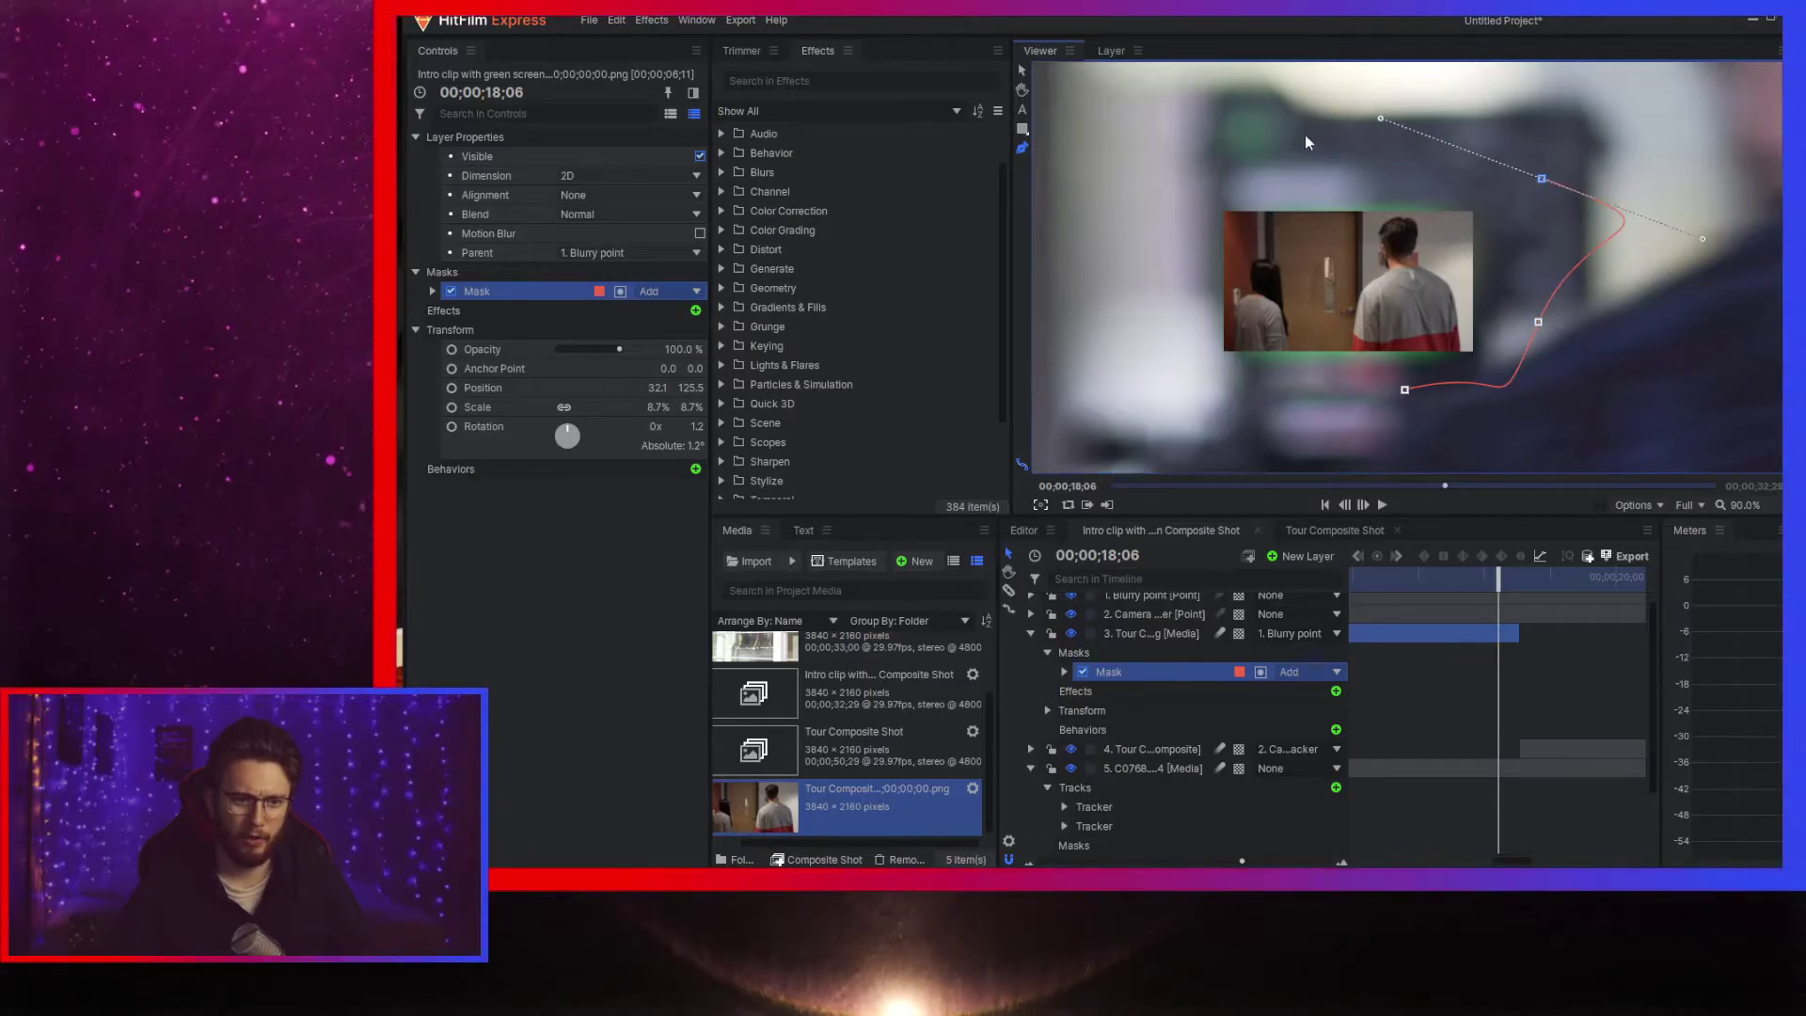
click(1282, 161)
key(Delete)
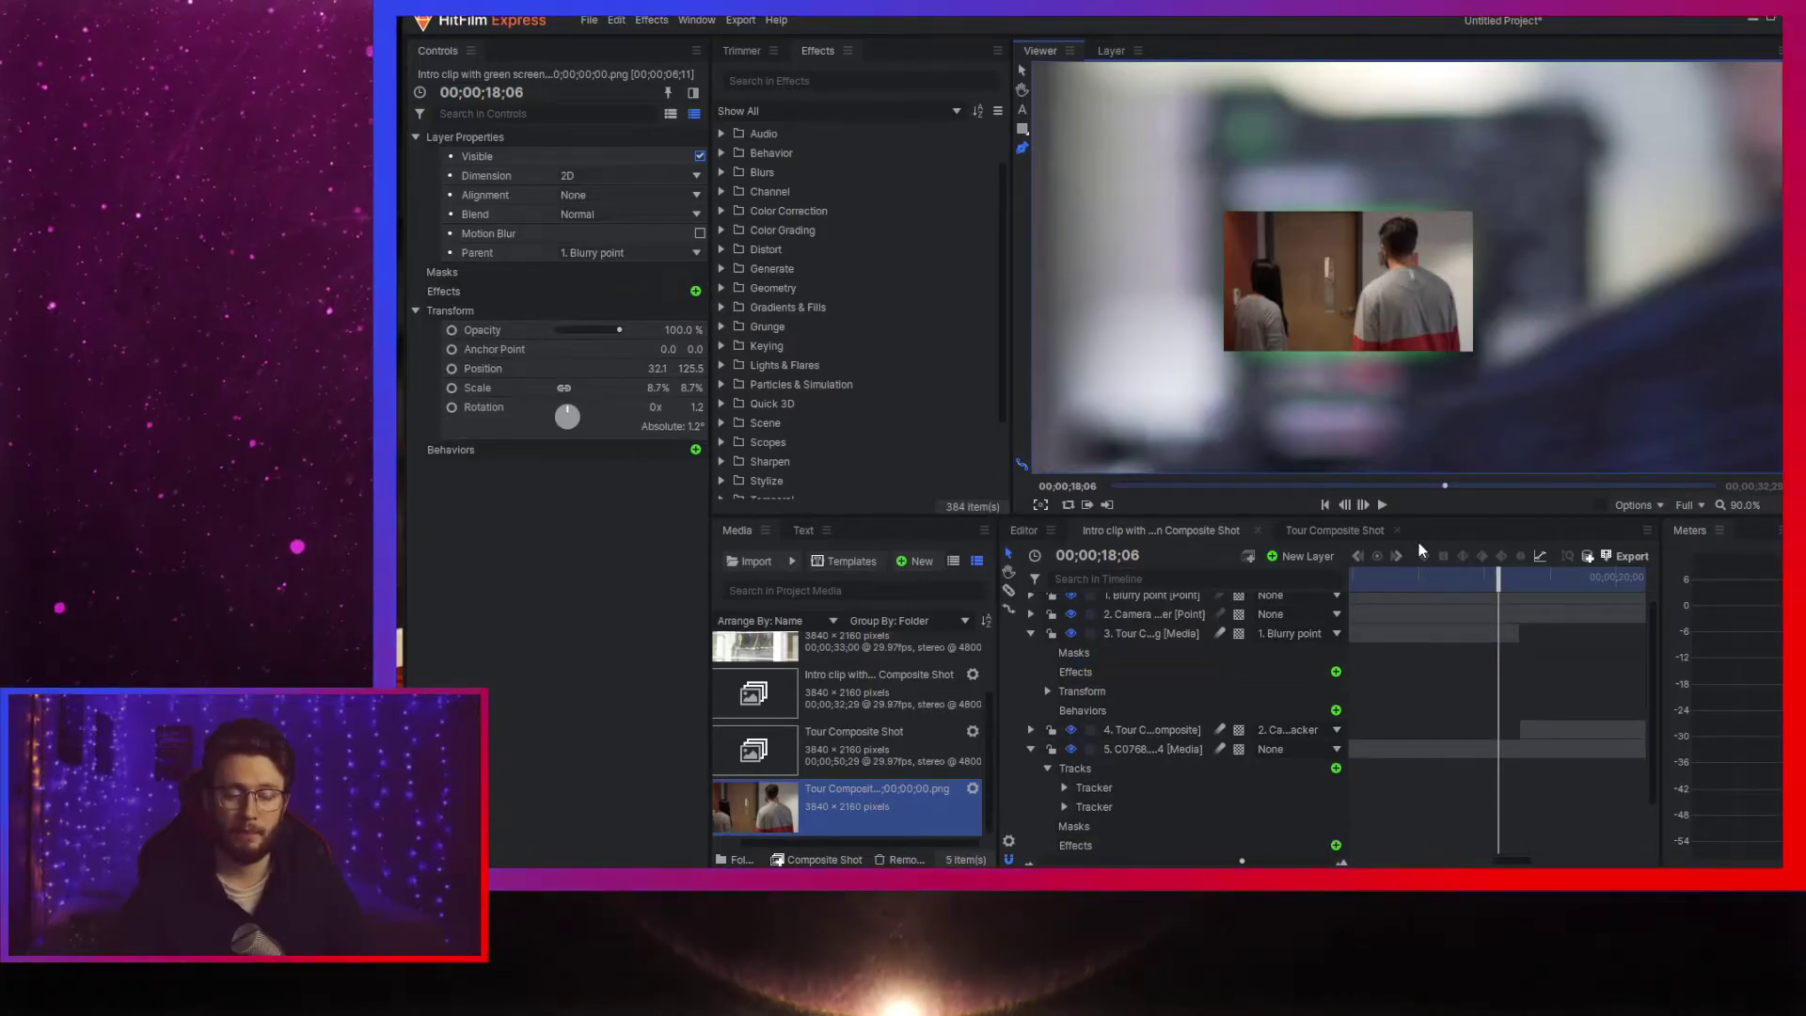
- Draw a closed five-point trial mask over the man's half of the PNG still and switch its inversion on and off
click(1151, 638)
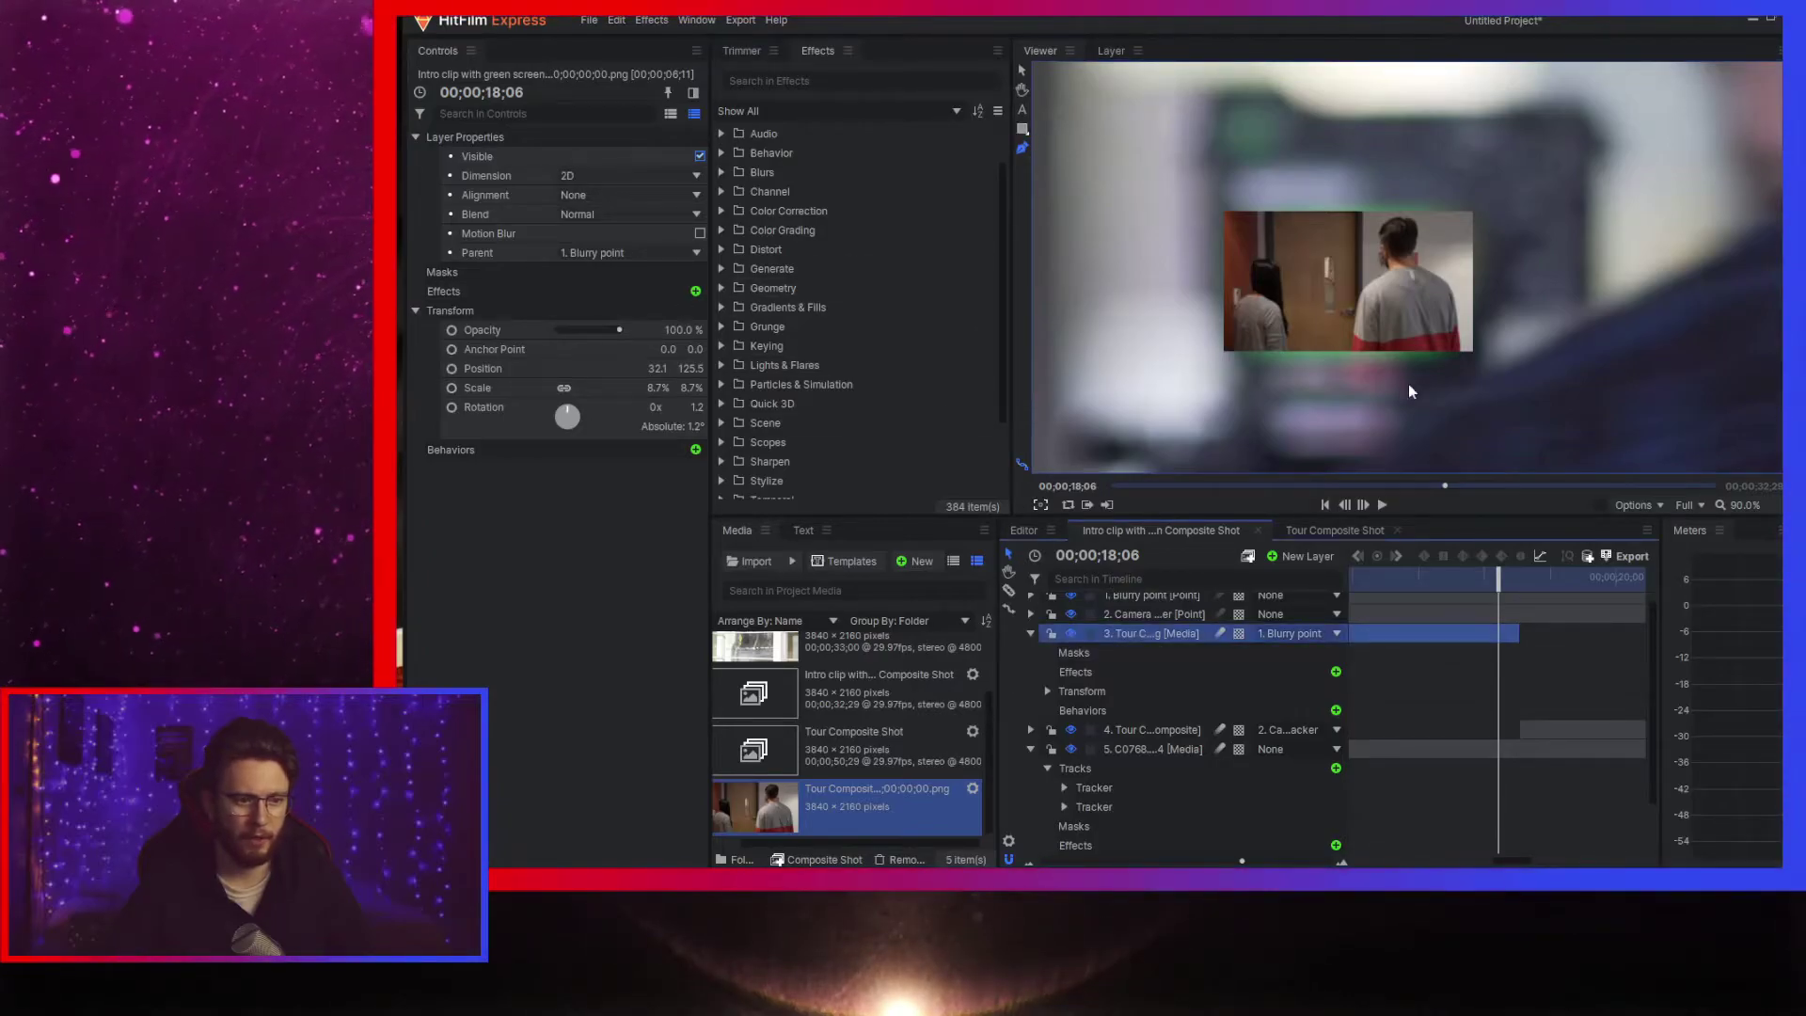
click(1330, 376)
click(1487, 370)
click(1487, 222)
click(1442, 143)
click(1321, 157)
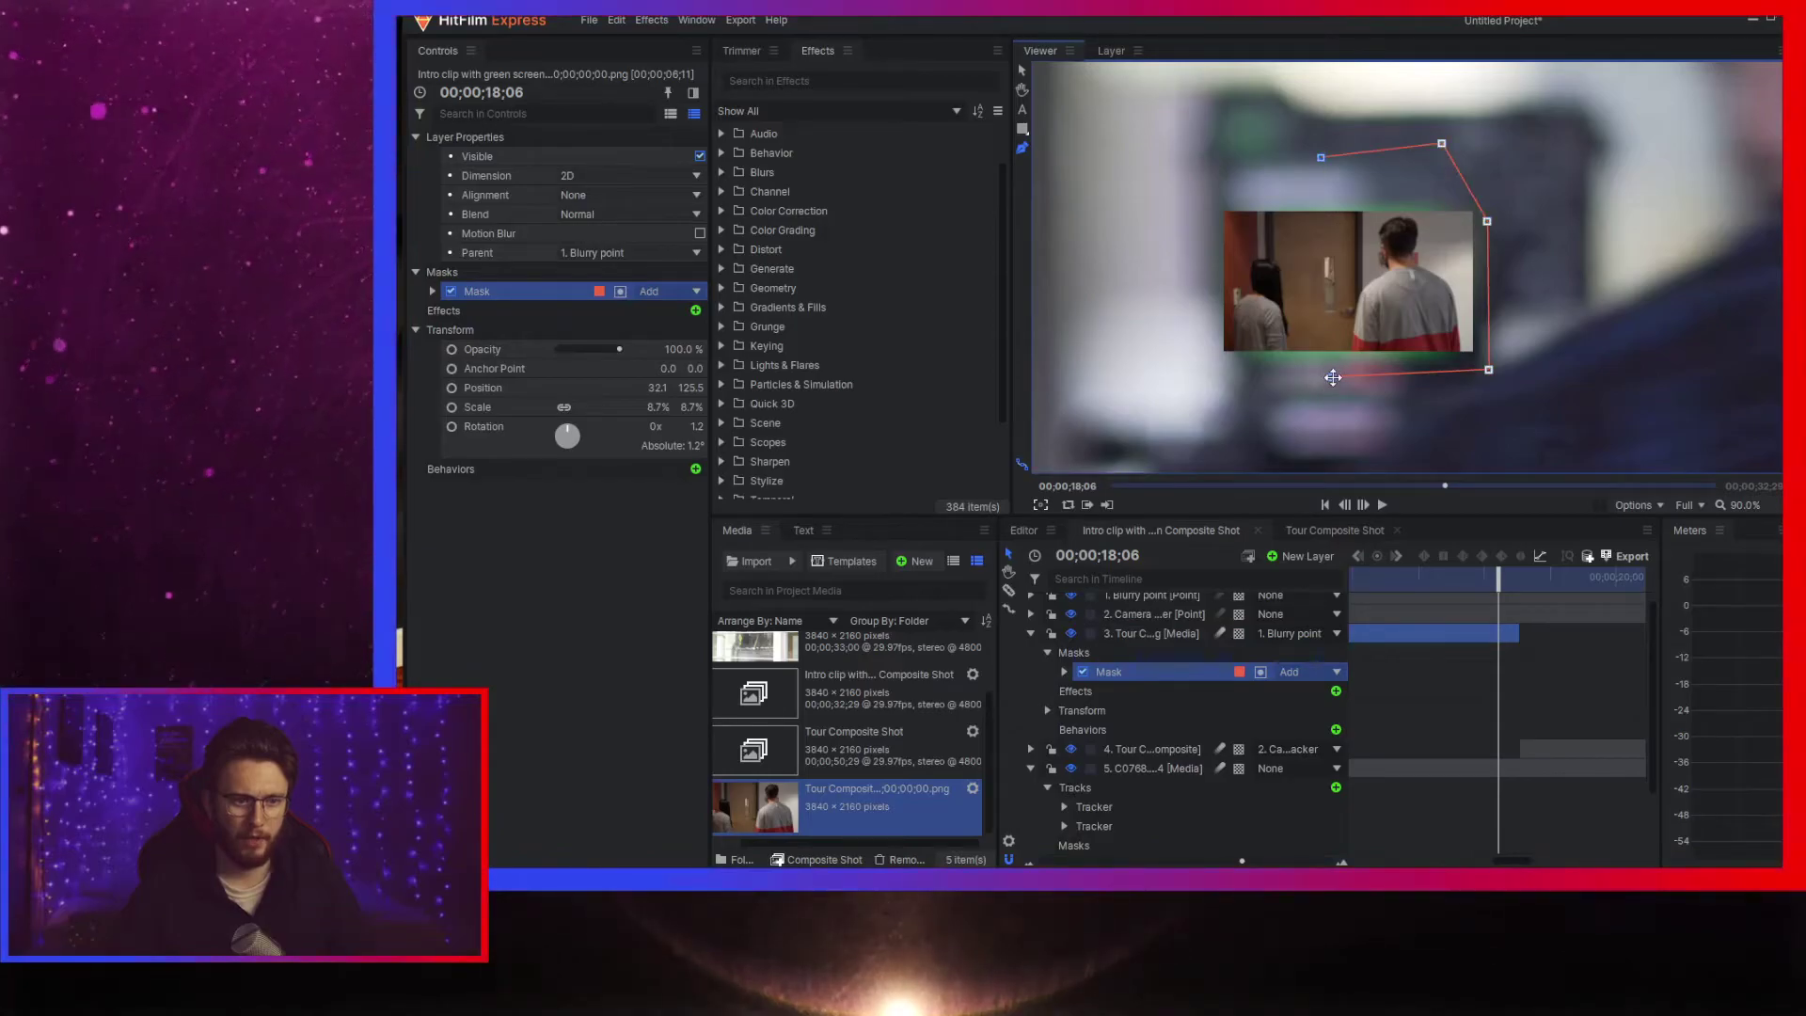
click(1330, 376)
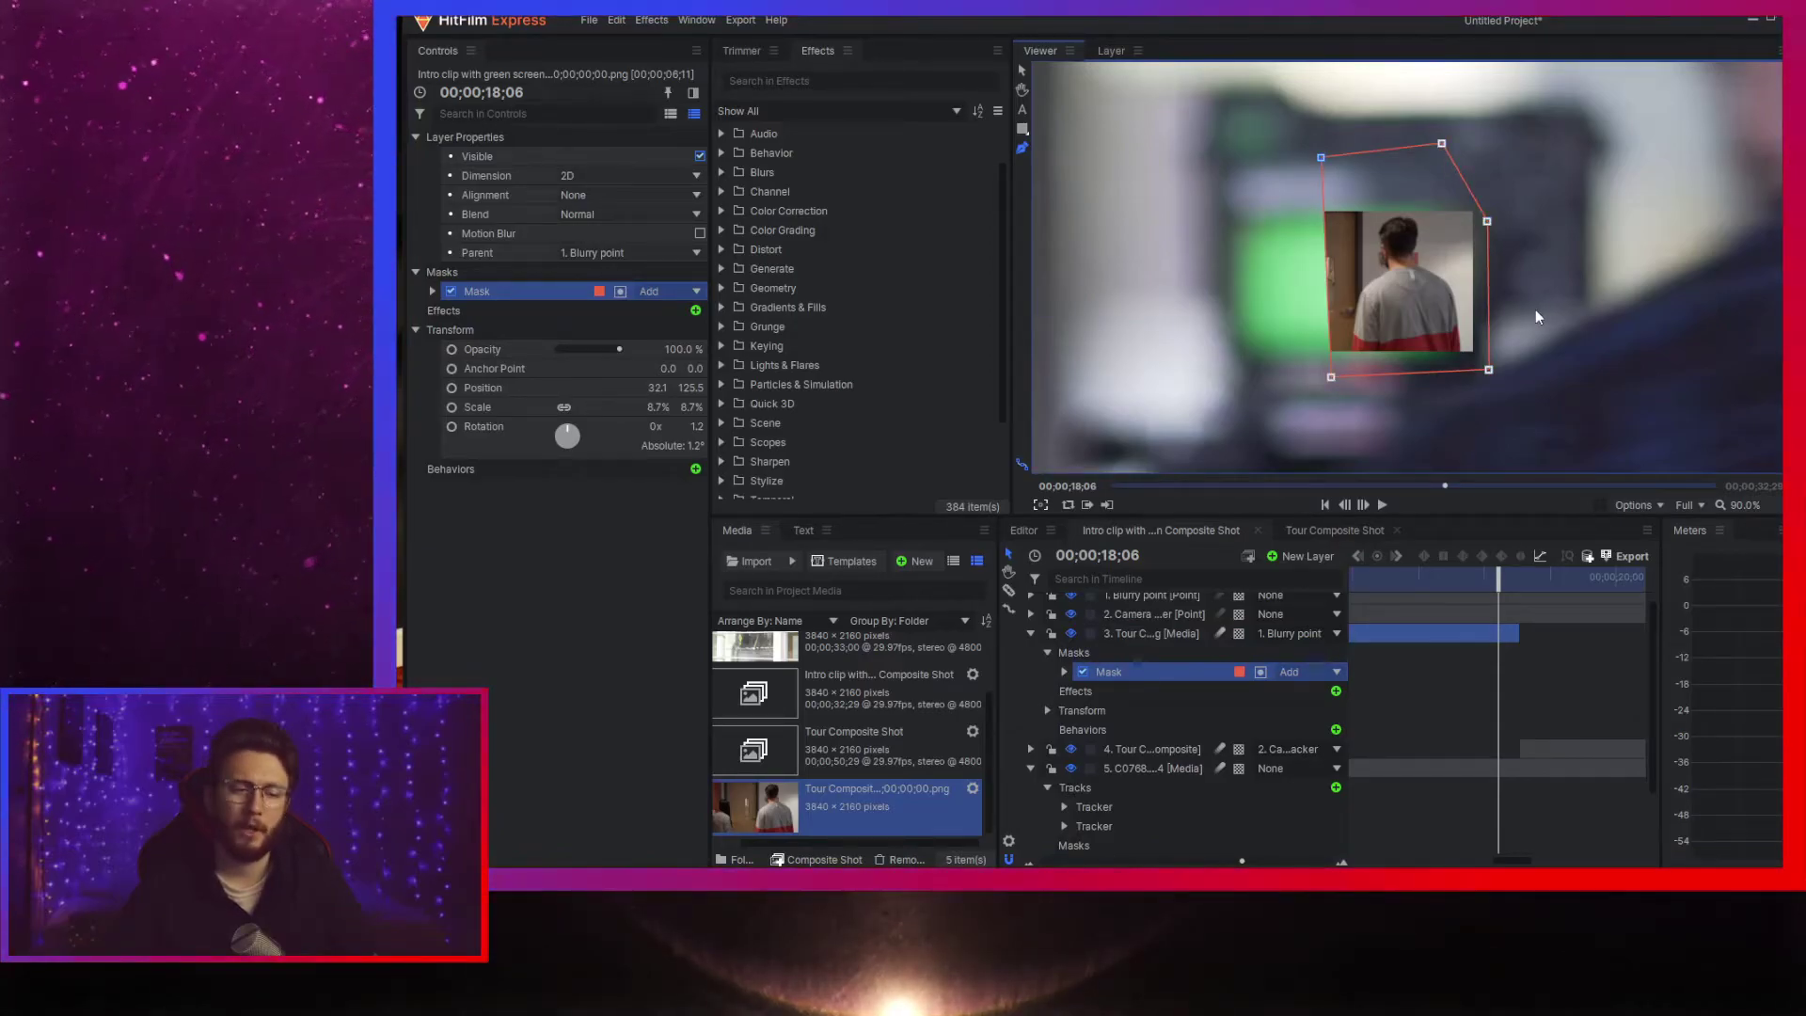
click(619, 293)
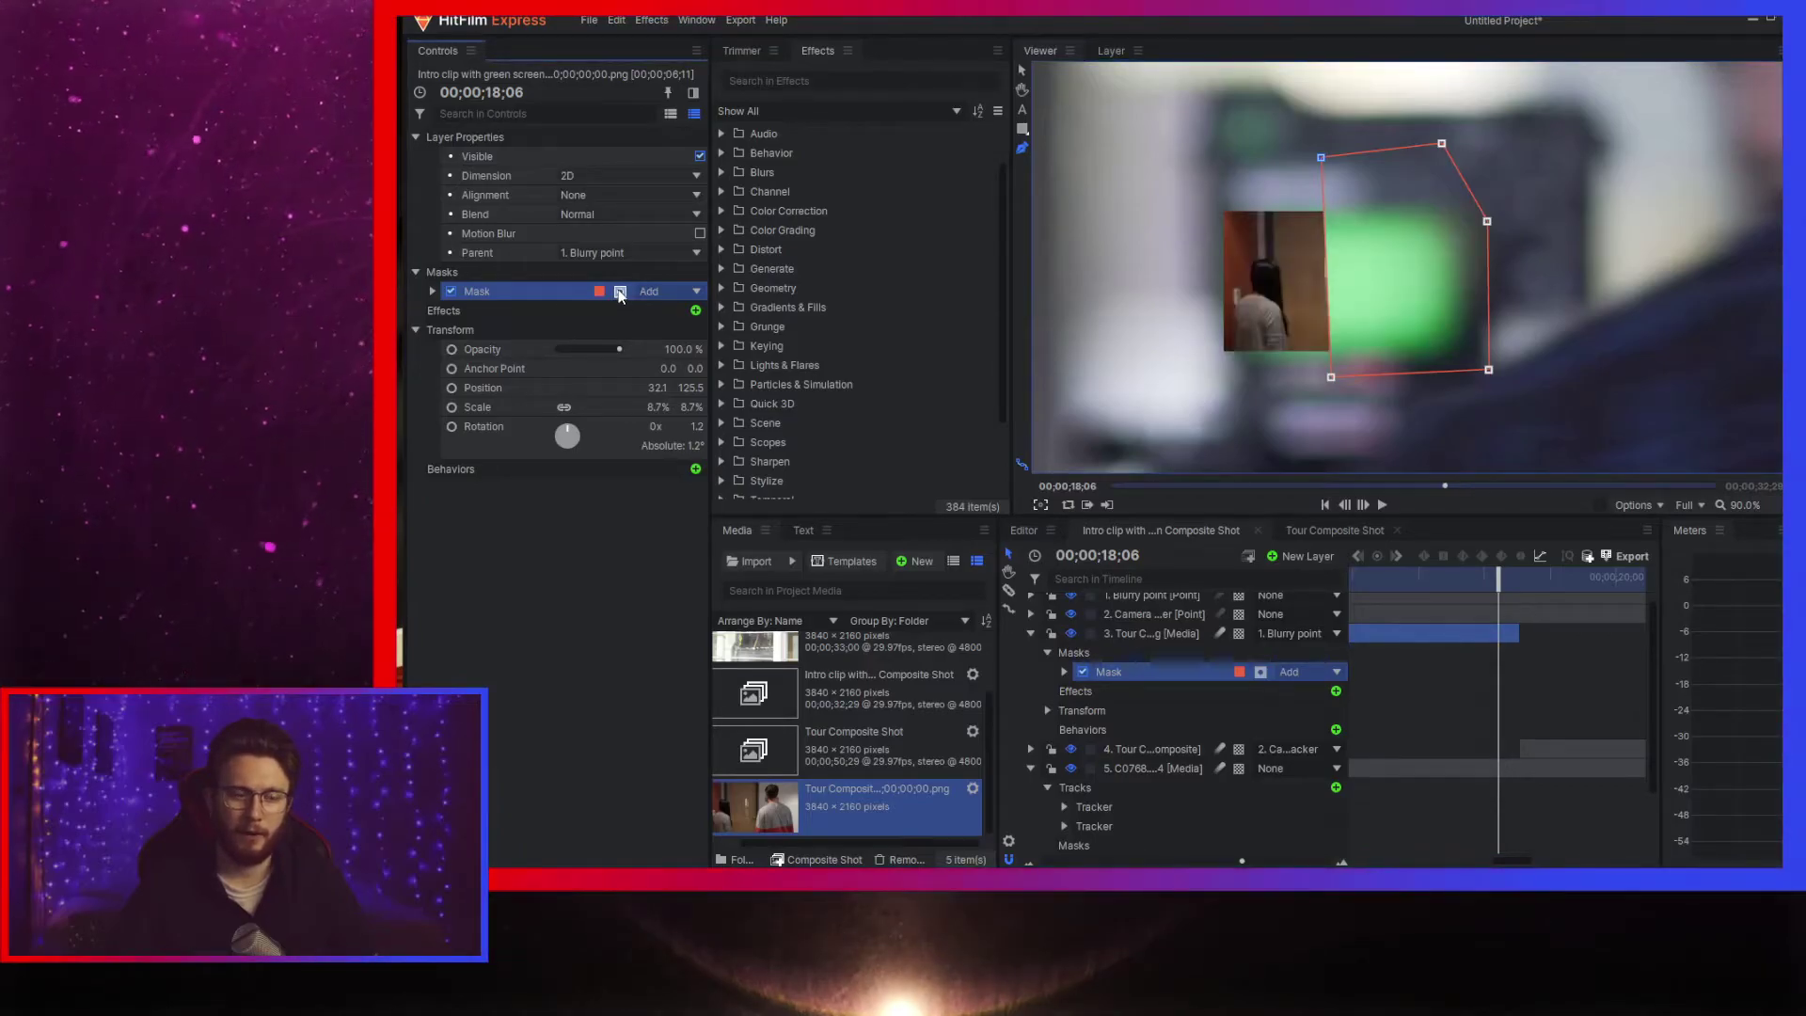
click(620, 292)
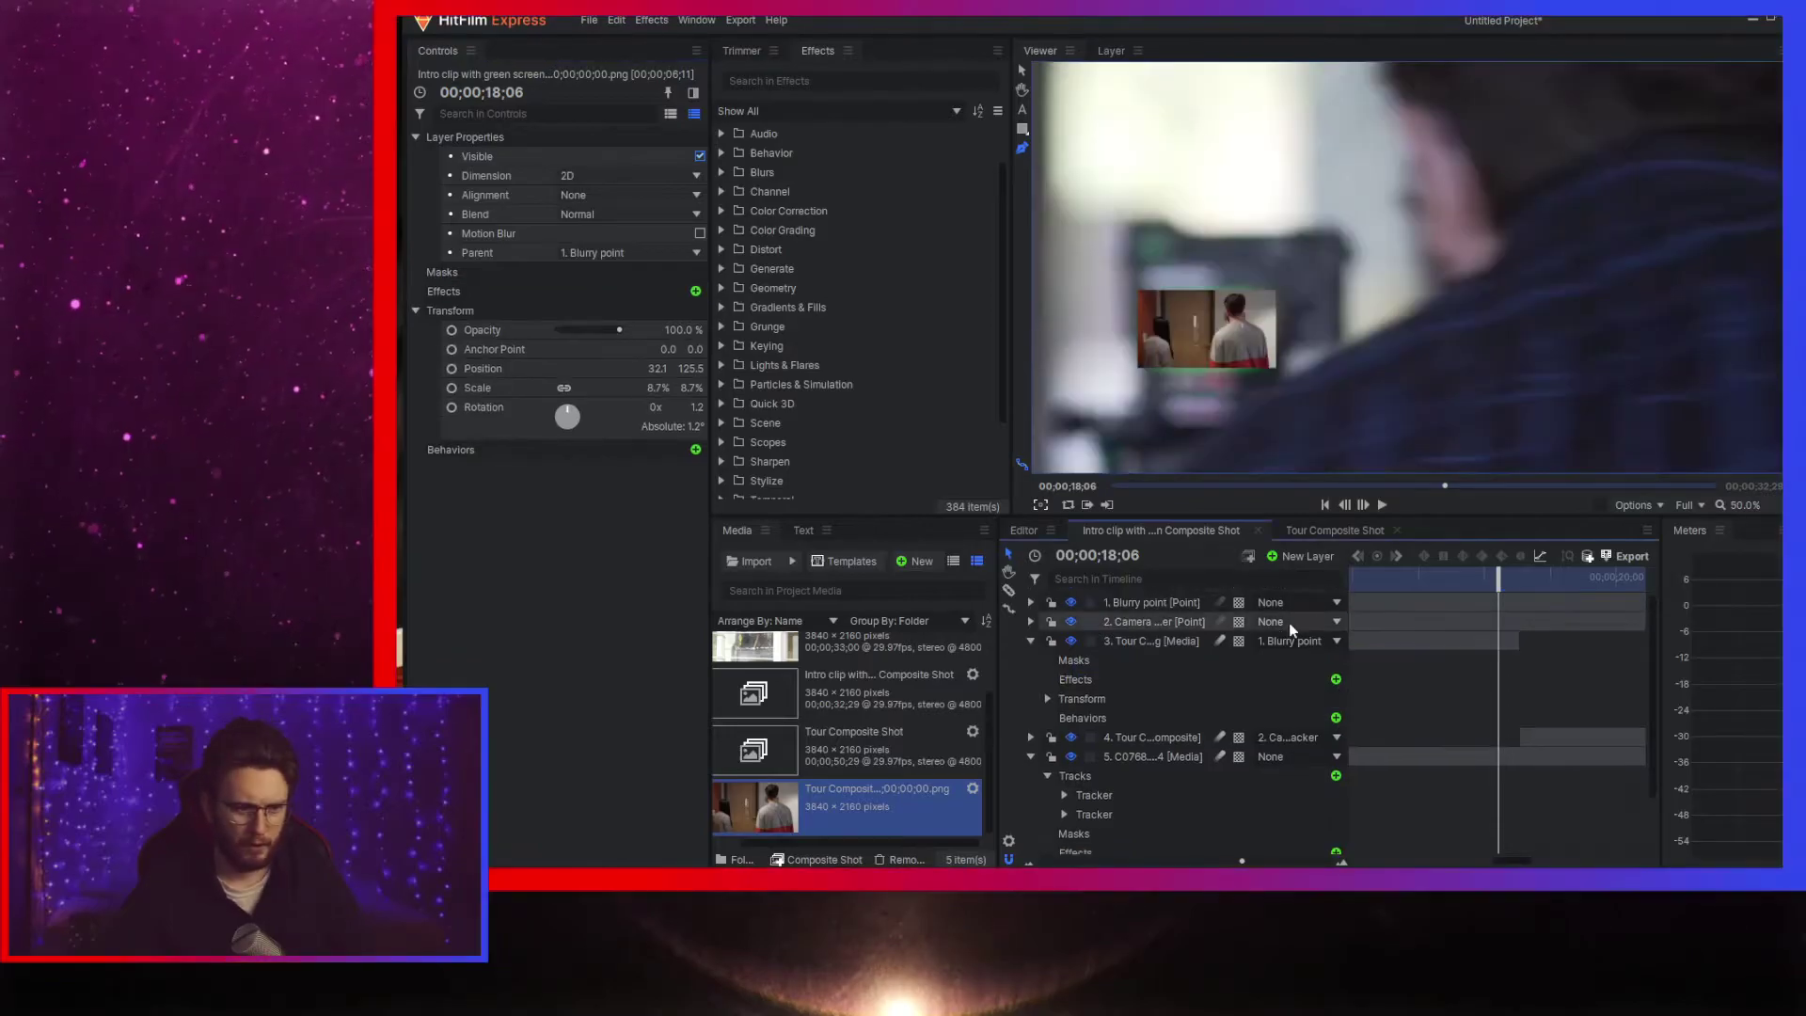
- Begin a mask on the PNG still at 00;00;18;06, tracing the foreground man's shoulder edge beneath the camera screen
click(1127, 641)
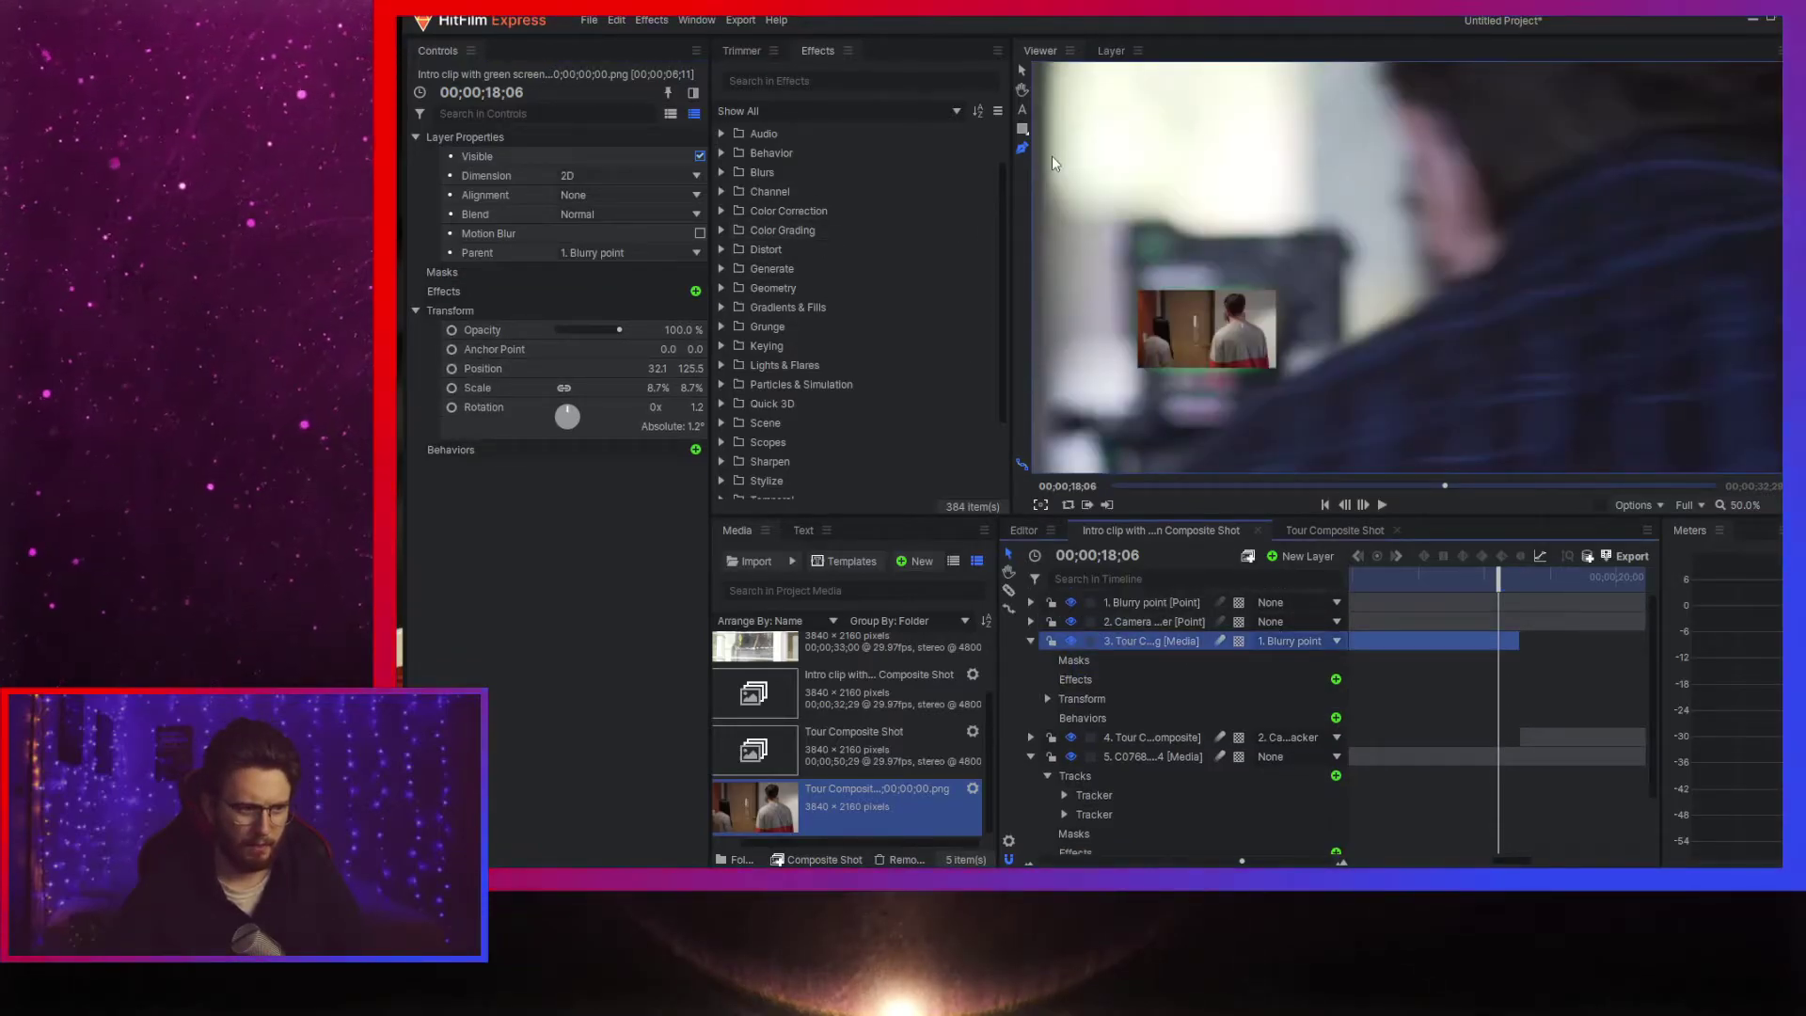
scroll(1164, 388, up, 3)
click(1439, 341)
click(1365, 383)
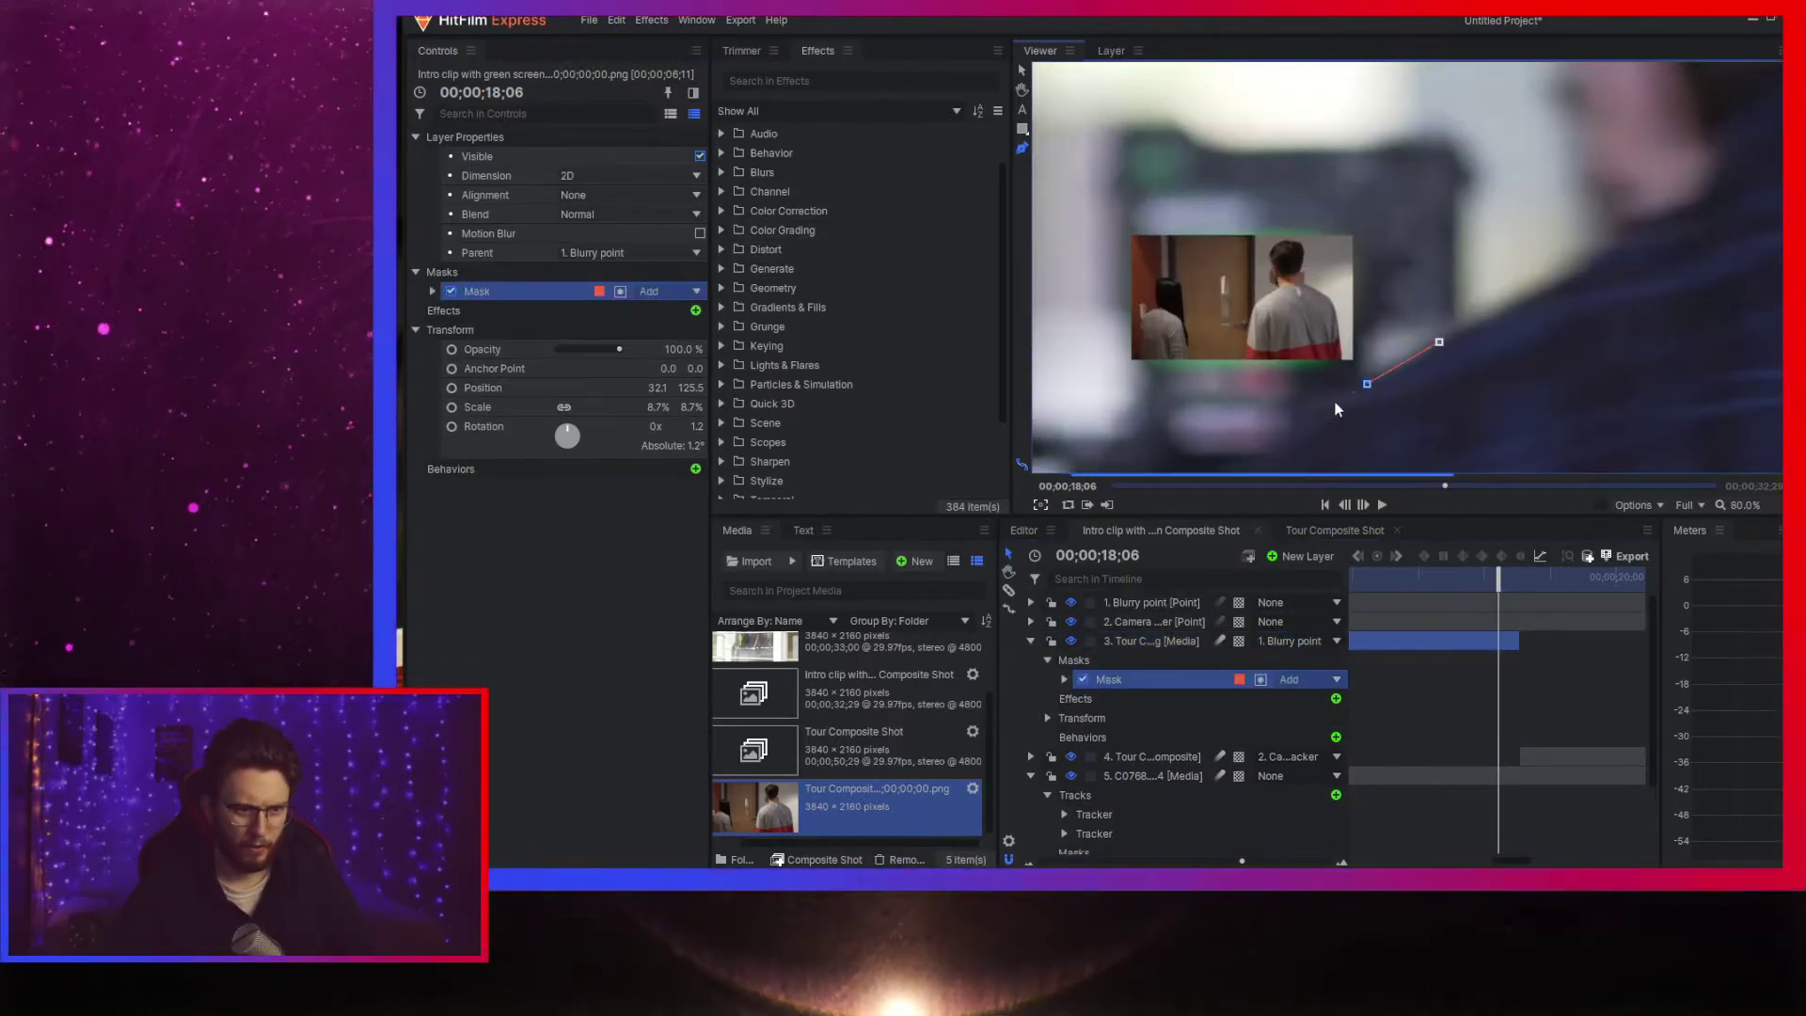
click(1315, 412)
scroll(1272, 460, down, 3)
scroll(1271, 461, up, 4)
scroll(1345, 409, down, 4)
scroll(1318, 445, up, 4)
click(1316, 420)
scroll(1304, 400, down, 4)
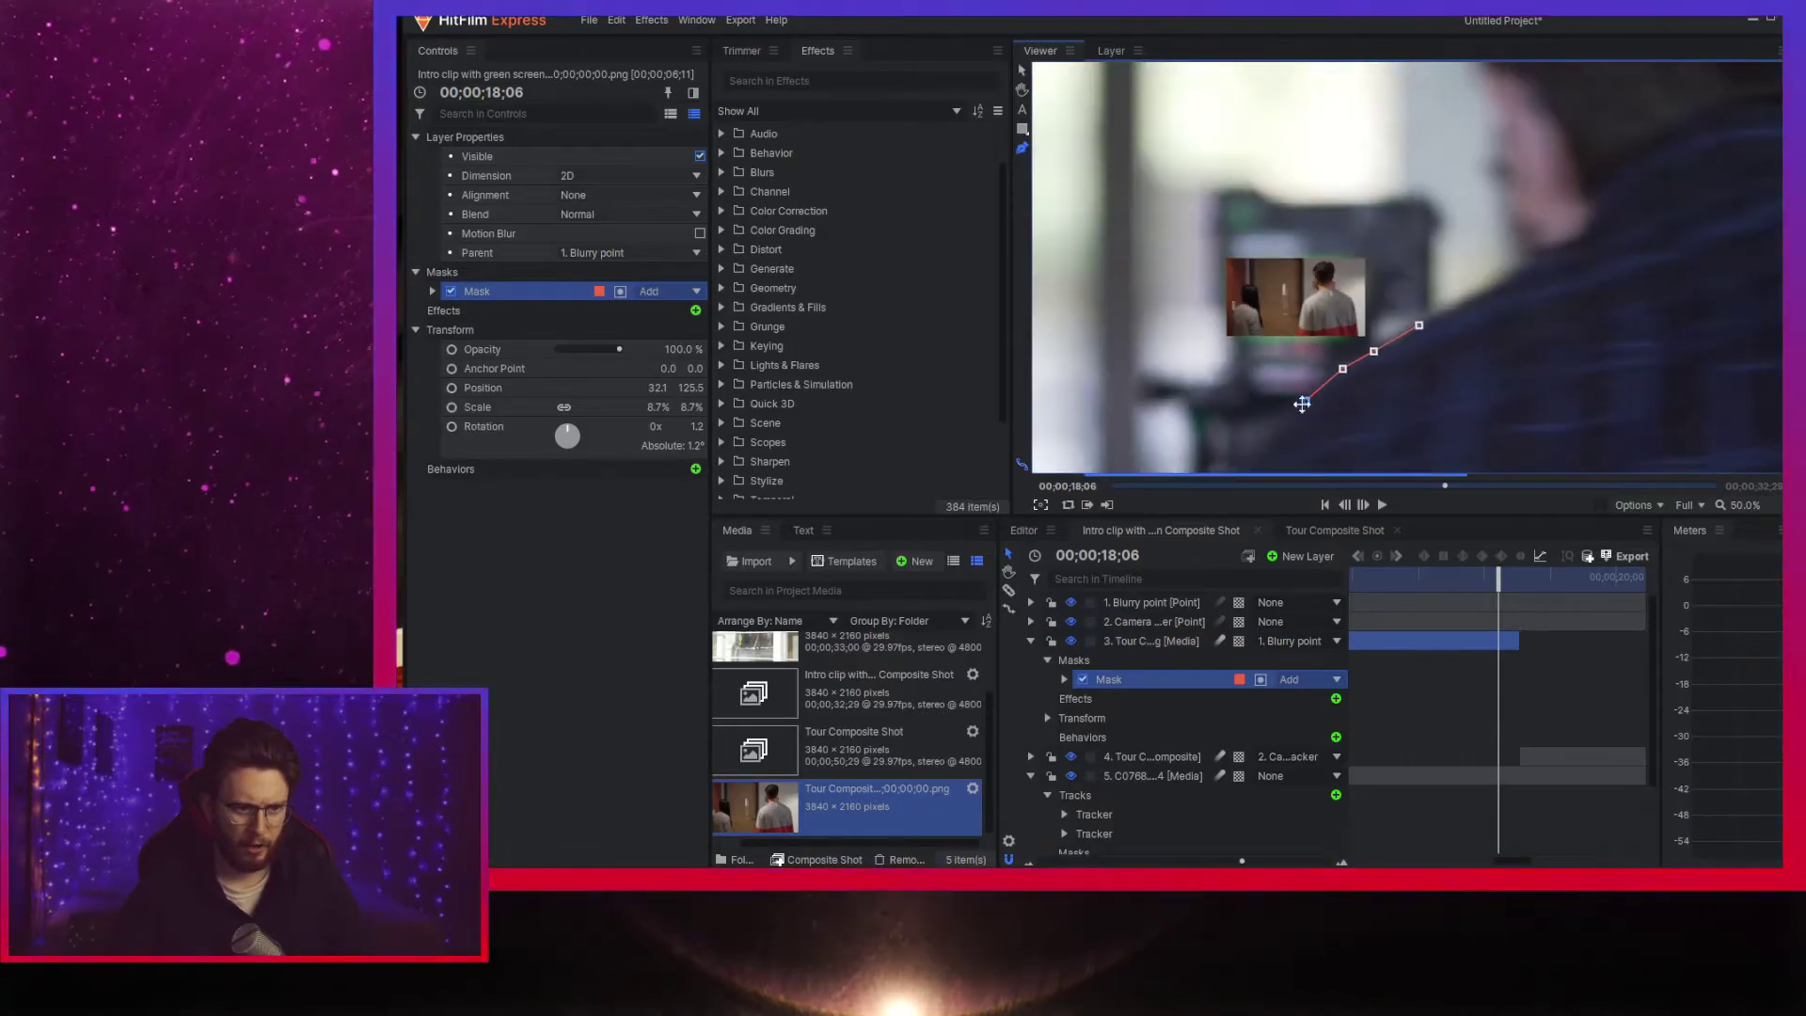
scroll(1302, 419, up, 4)
- Continue the mask widely around the camera and the still, and close it at its first point on the shoulder
click(1269, 430)
click(1117, 422)
click(1086, 256)
click(1089, 83)
scroll(1176, 263, down, 4)
scroll(1176, 264, up, 3)
click(1158, 141)
click(1328, 155)
click(1448, 205)
click(1462, 265)
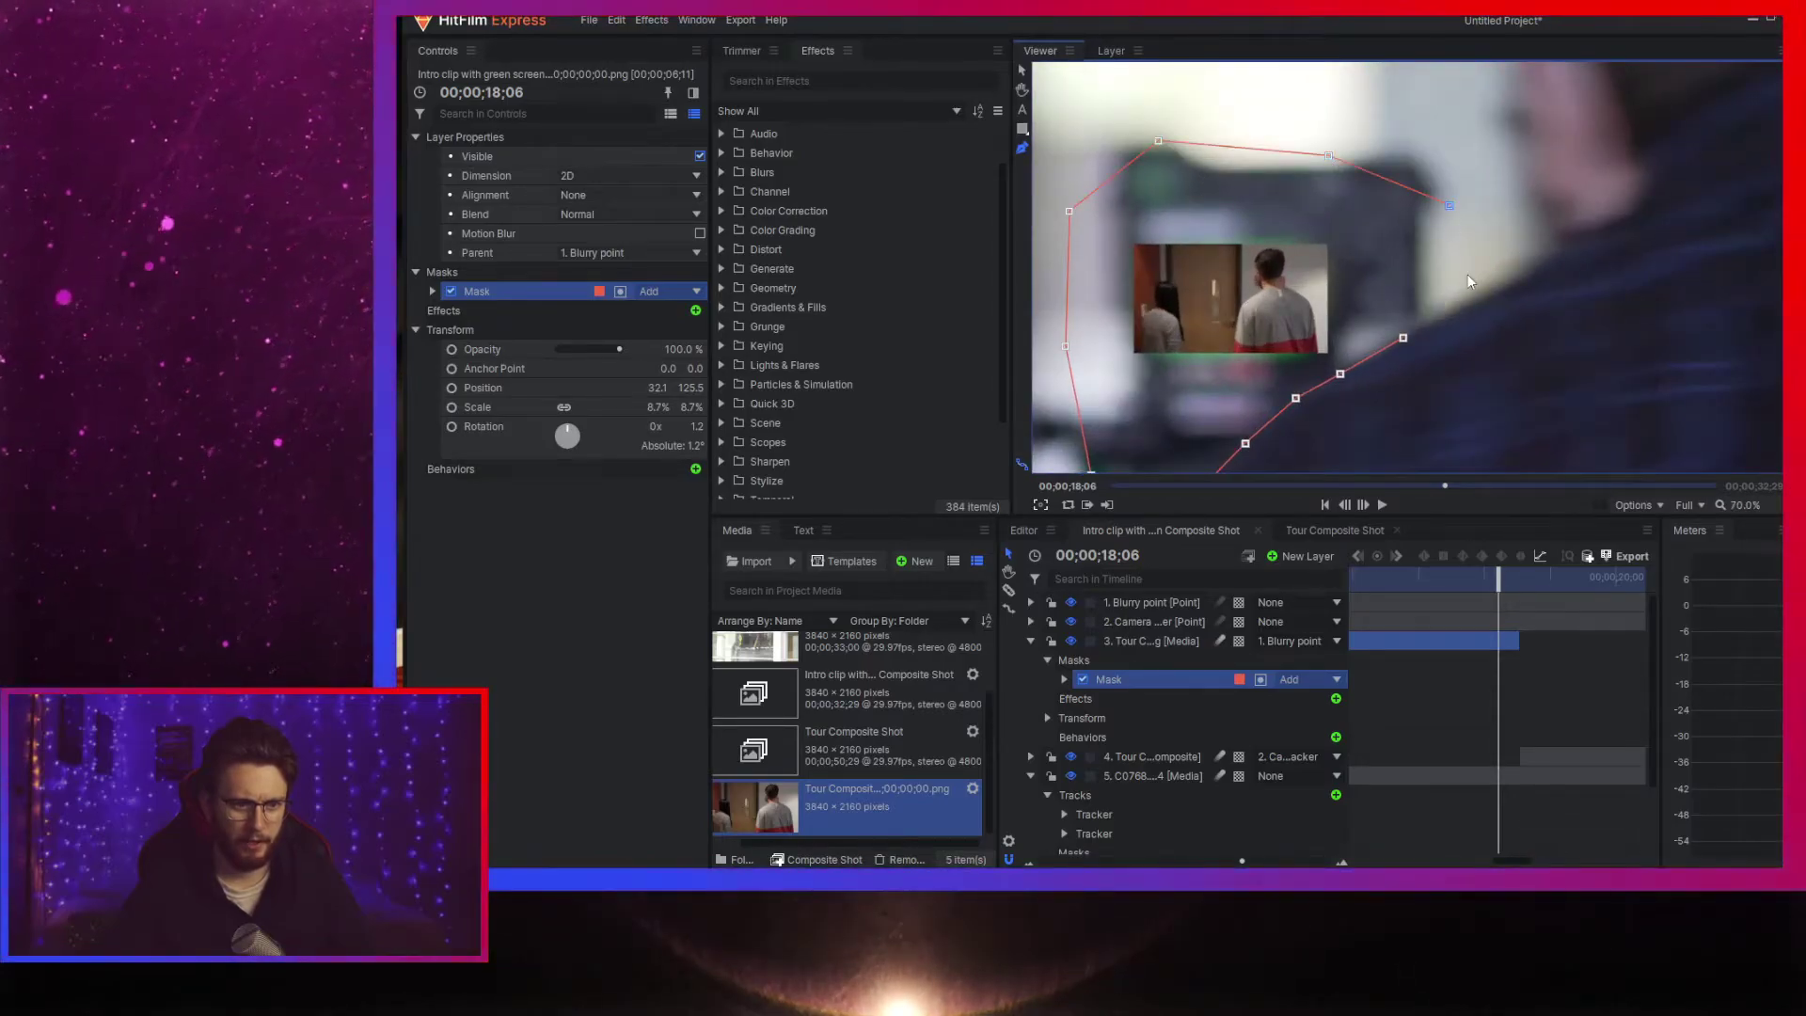
click(1402, 336)
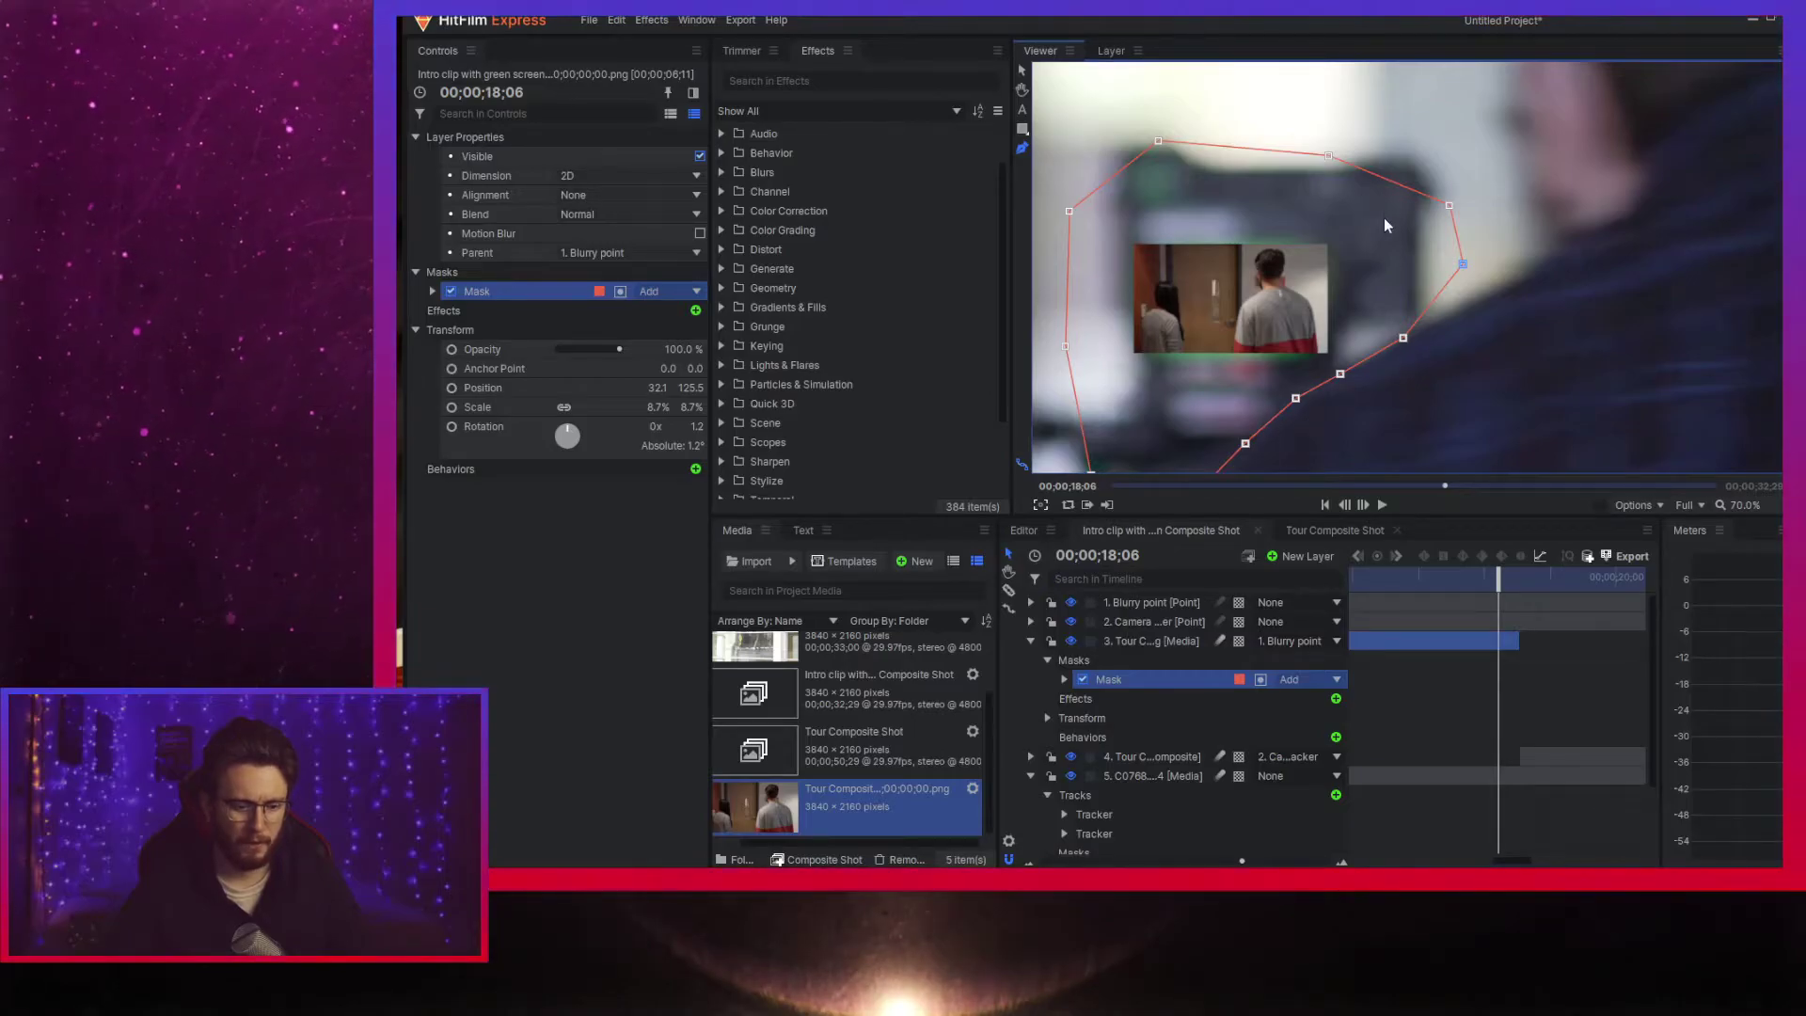
- Keyframe the mask's Path and reshape its lower edge at 00;00;18;05 to follow the shoulder across the still's corner
click(431, 297)
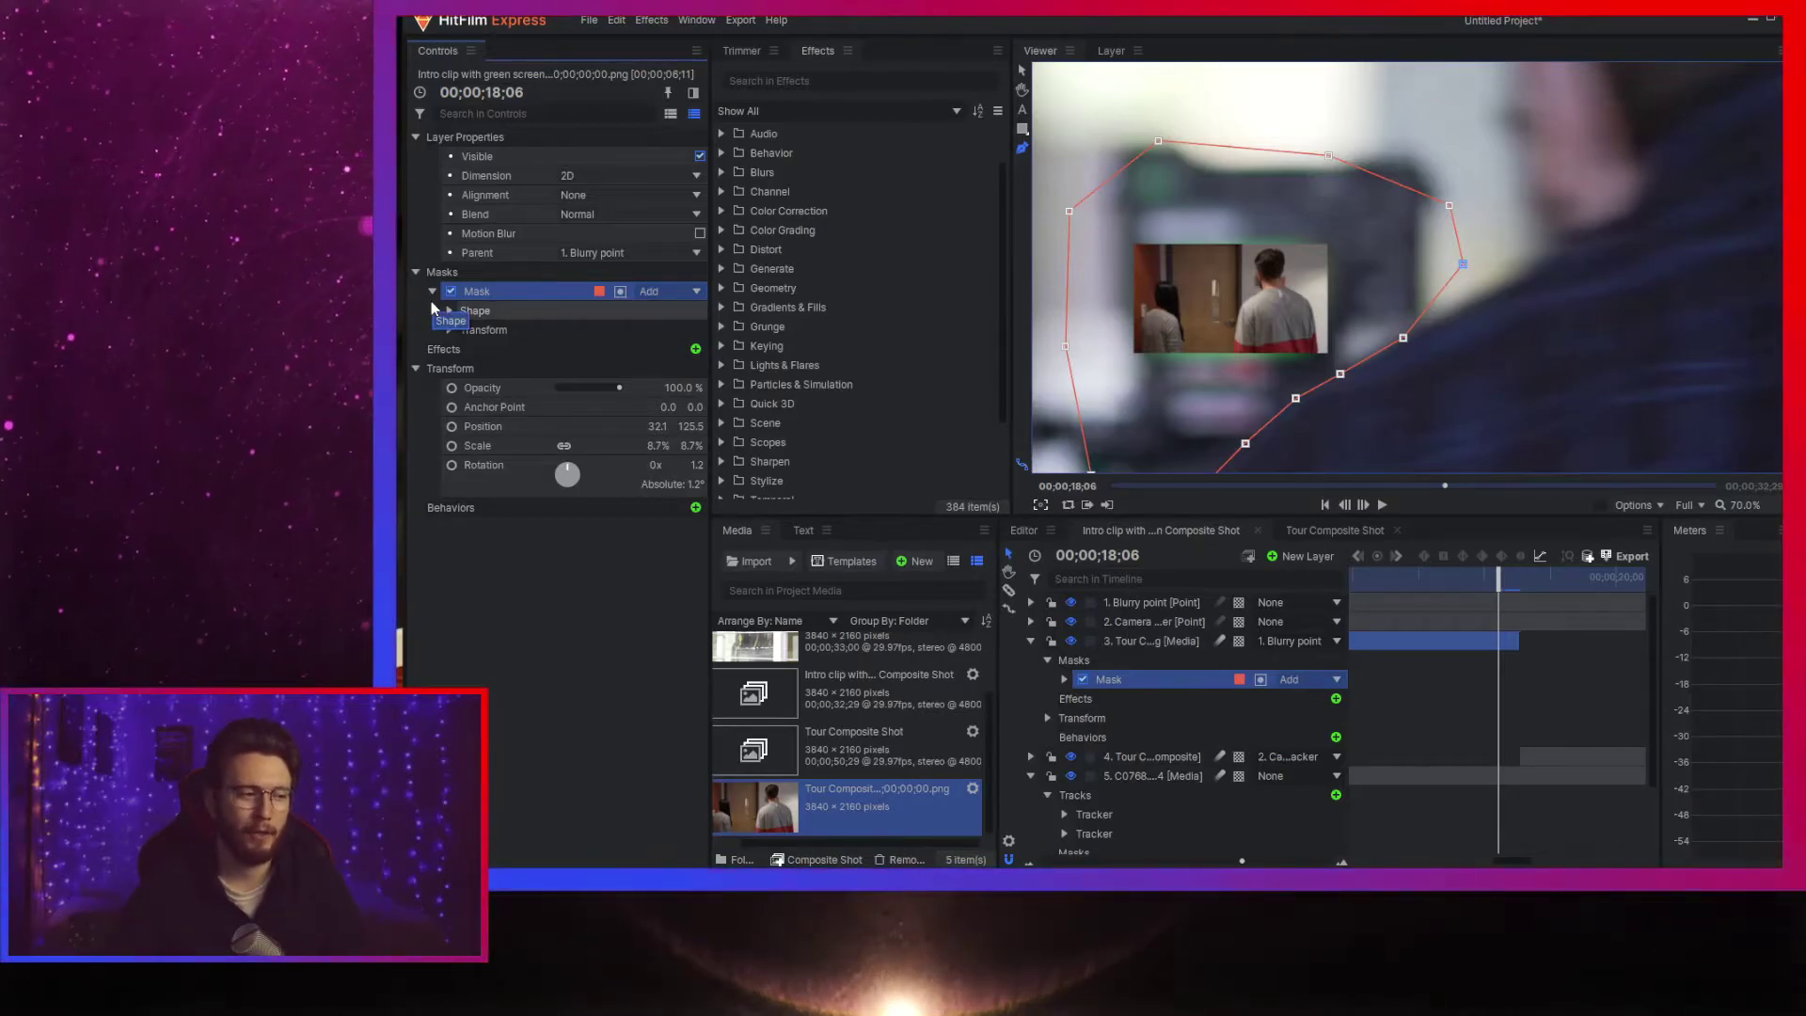
click(450, 311)
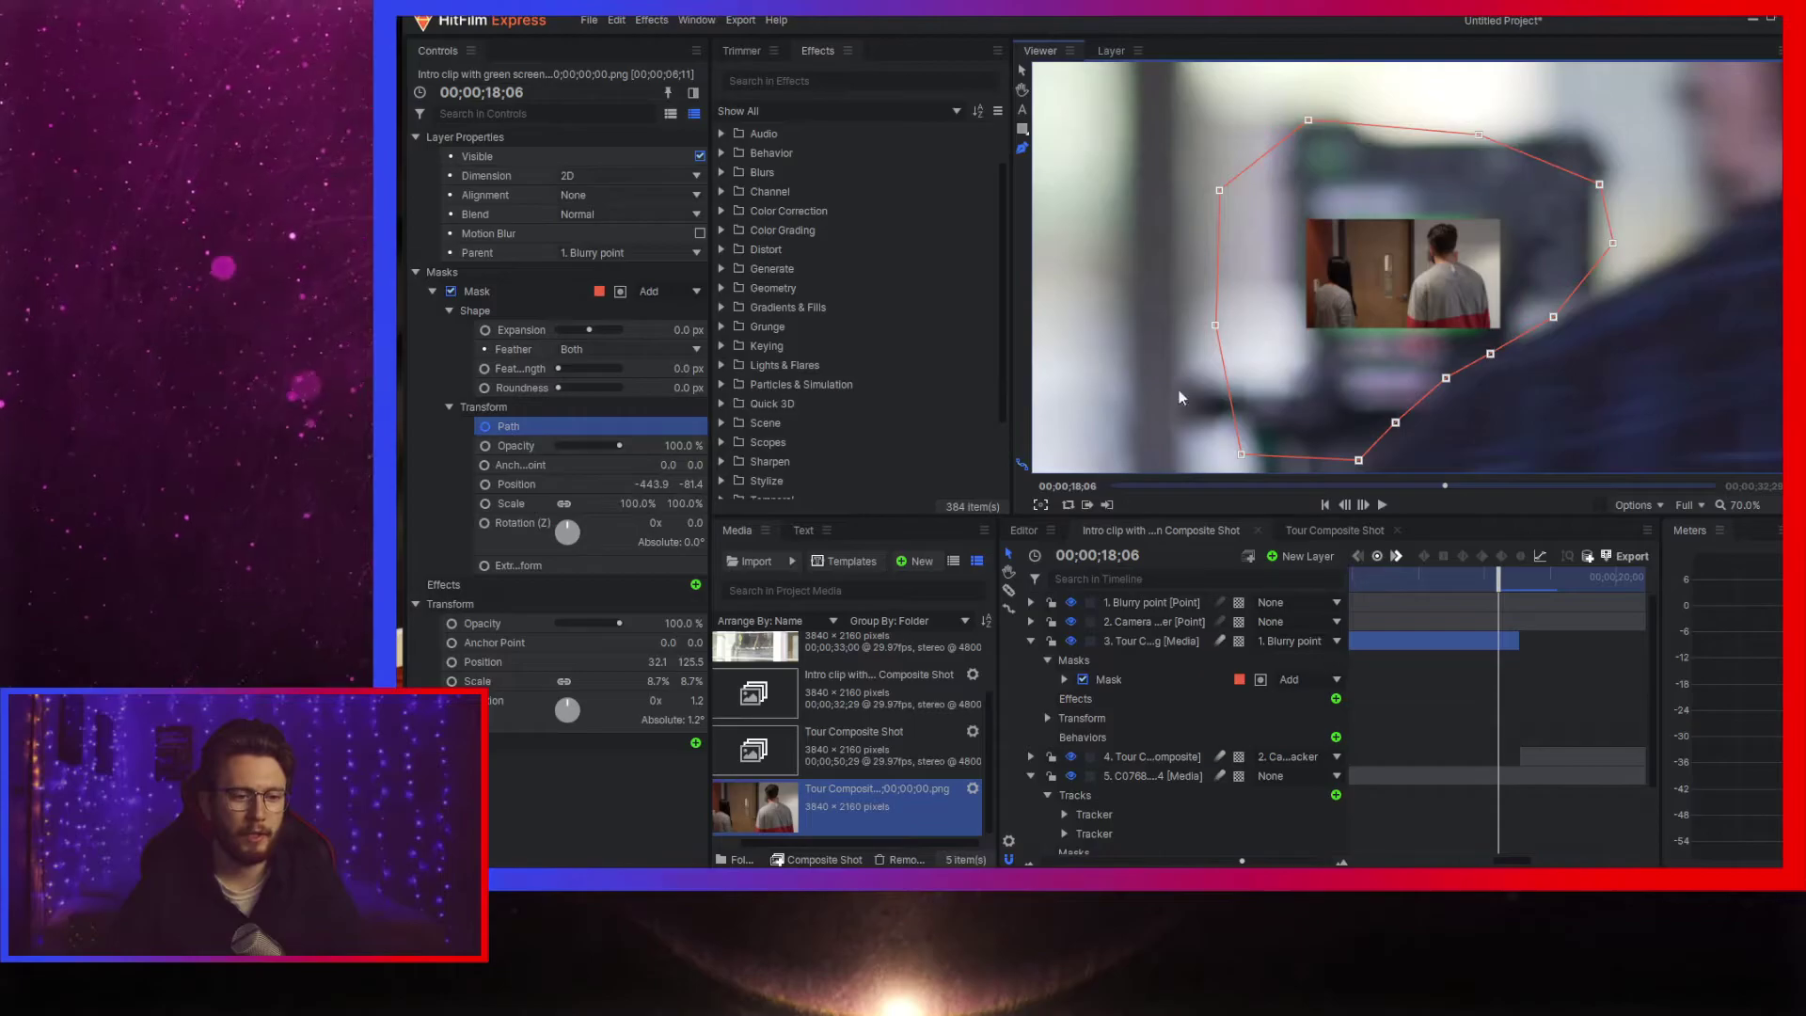
key(Left)
scroll(1504, 355, up, 3)
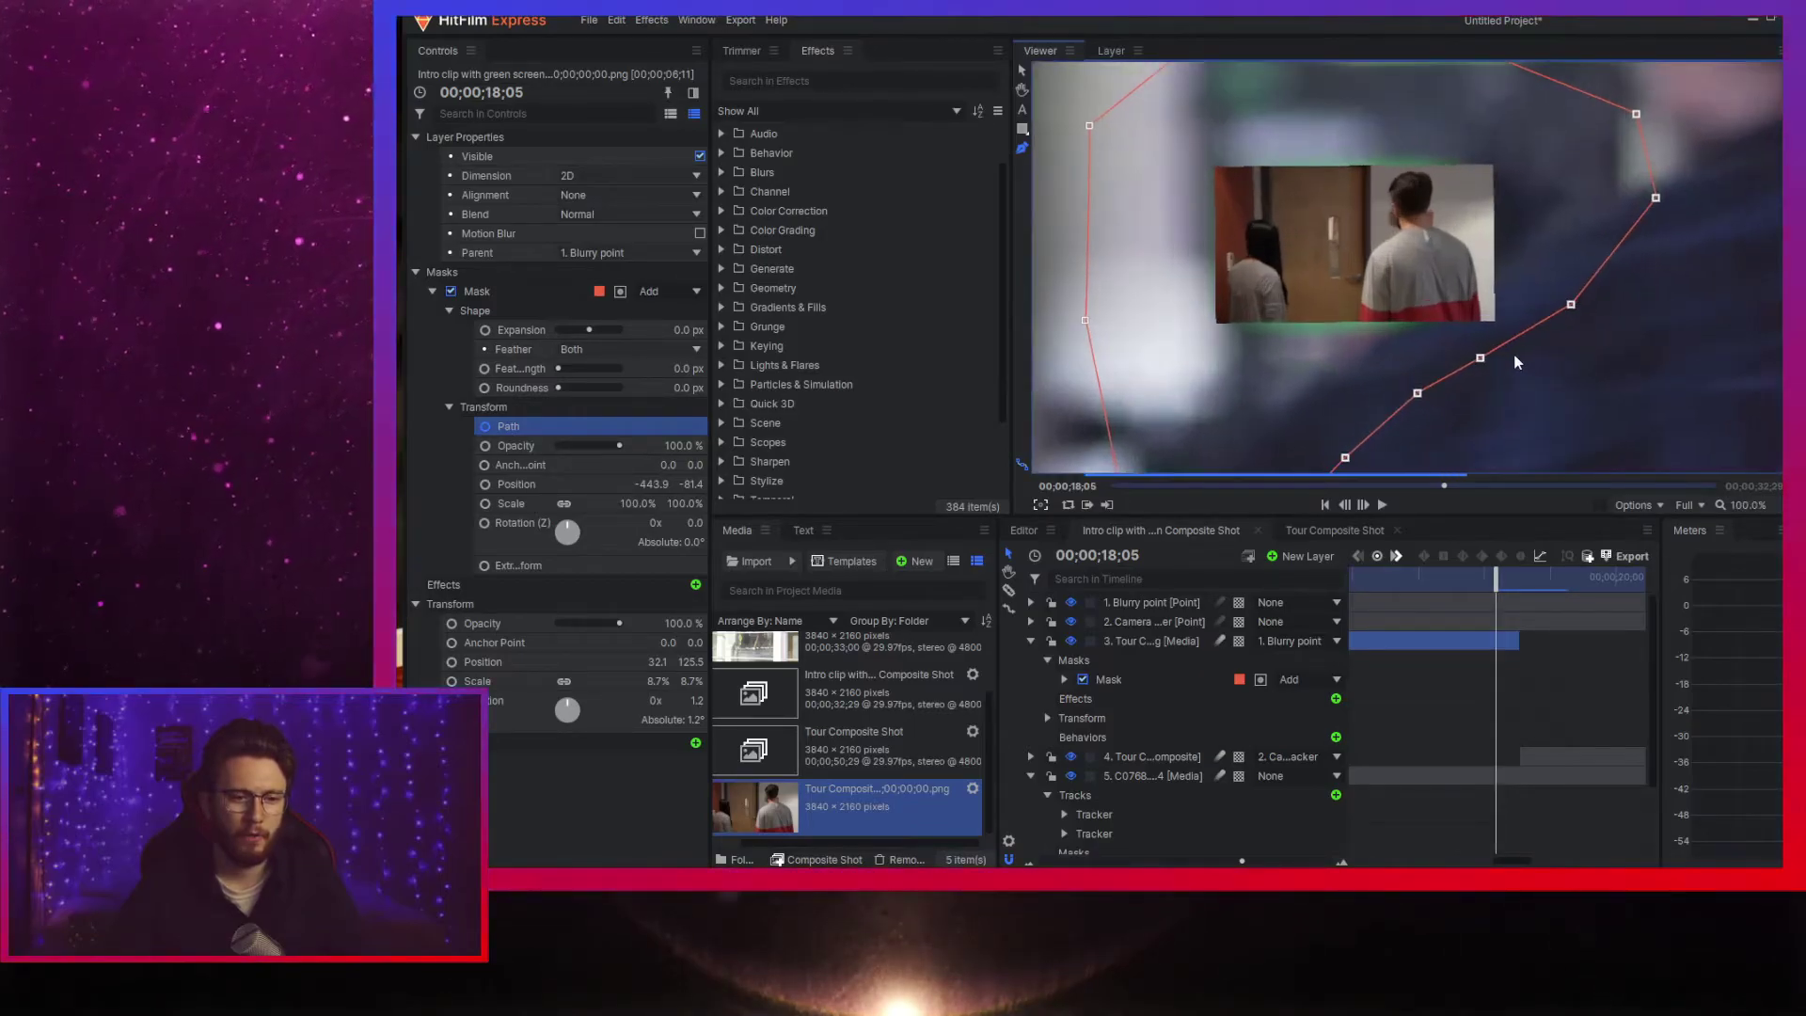
drag(1481, 356, 1444, 308)
drag(1572, 303, 1534, 235)
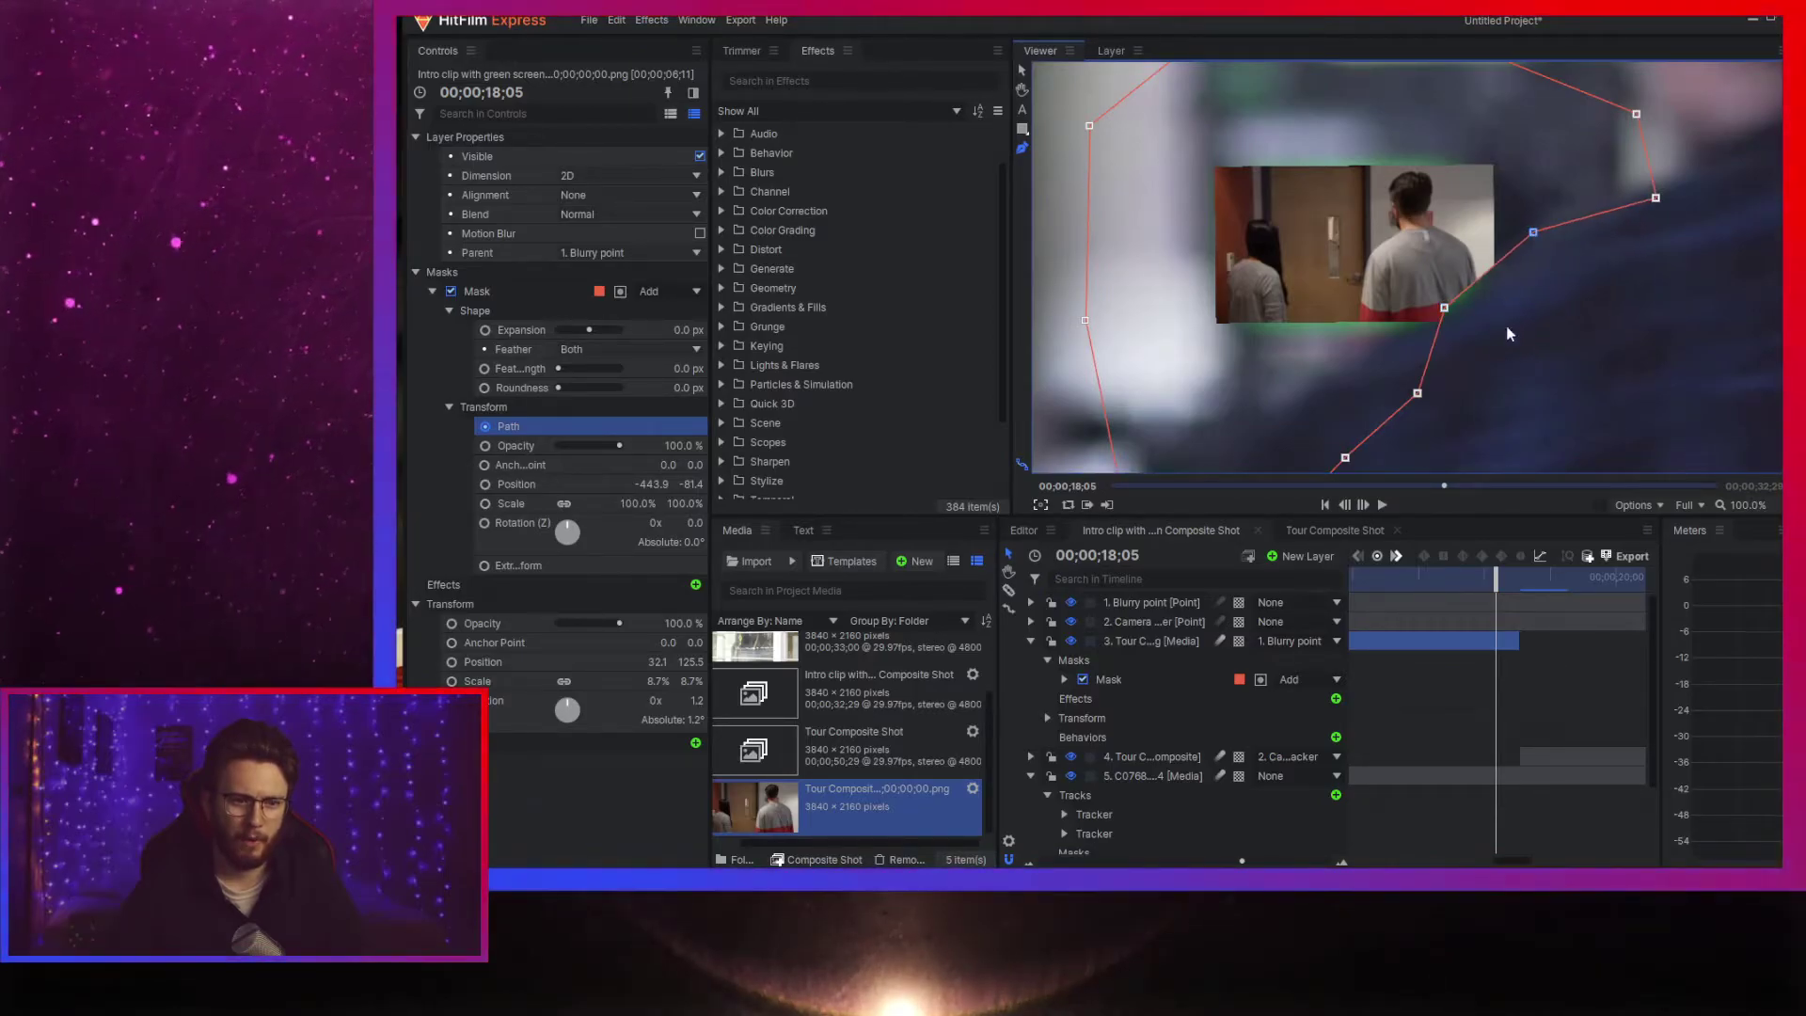
drag(1418, 390, 1345, 350)
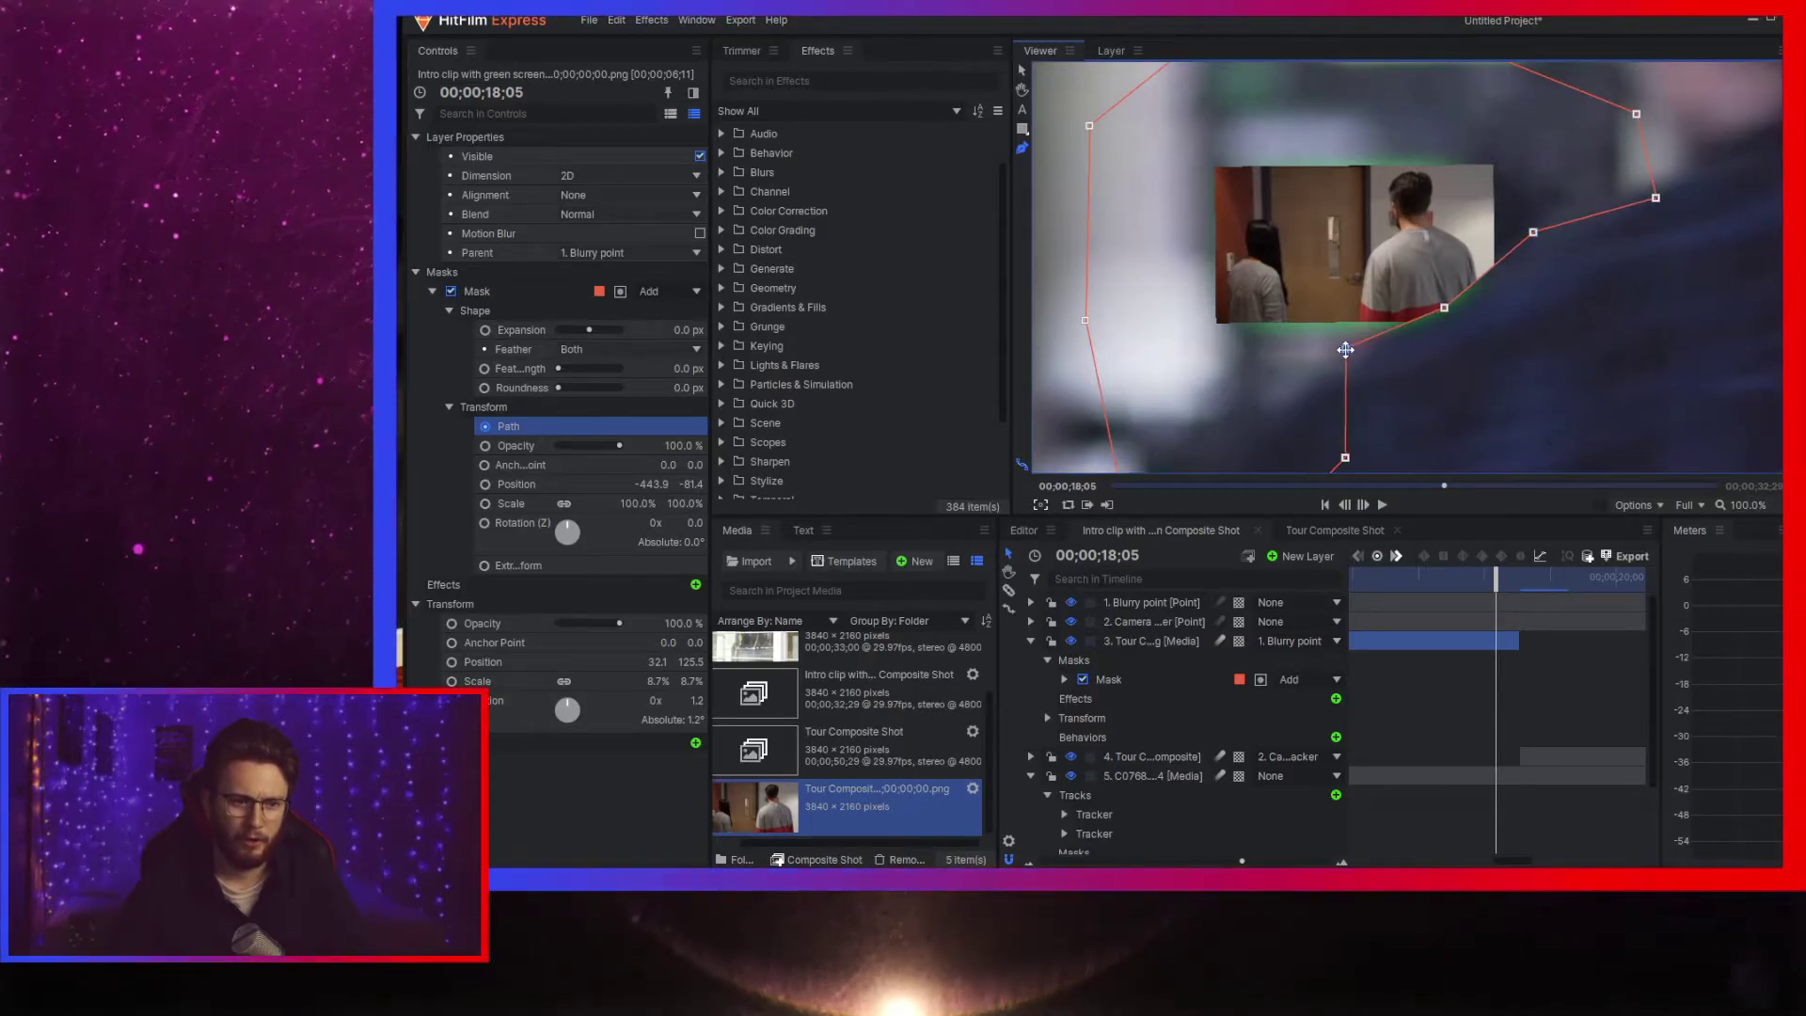
drag(1444, 308, 1453, 314)
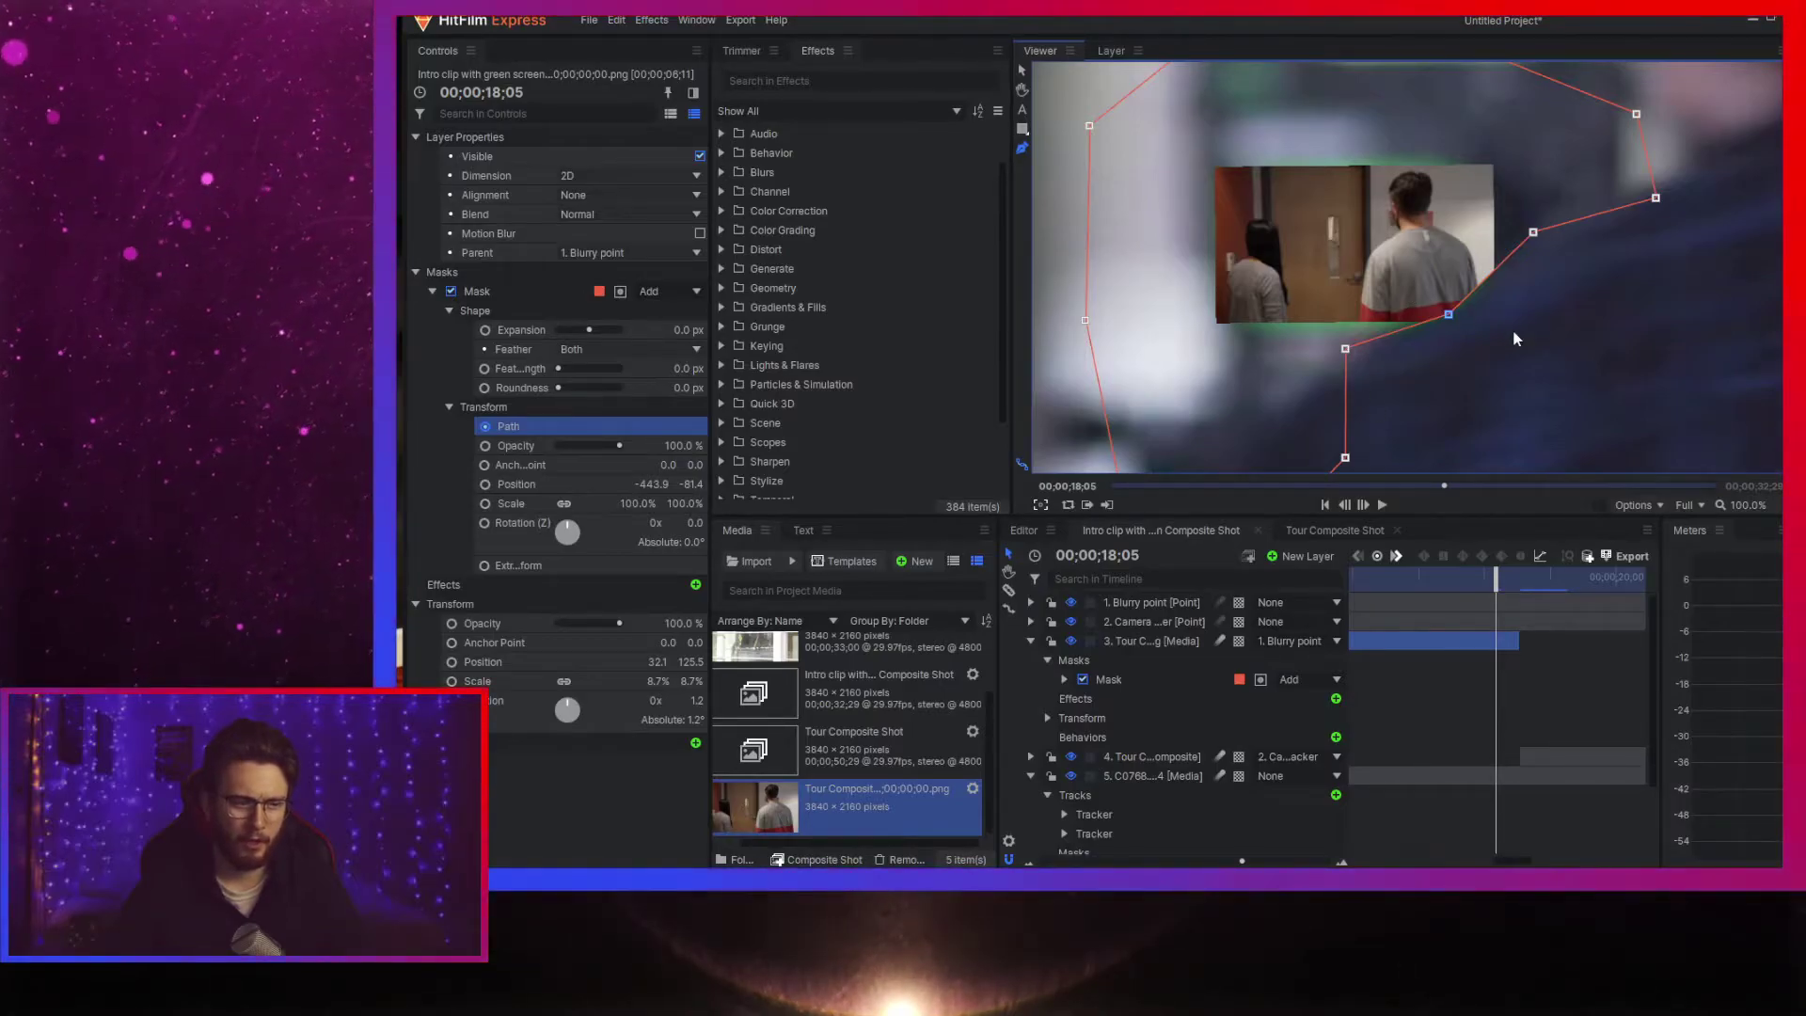
- Reposition the mask points at 00;00;18;04 so its edge follows the shoulder line across the lower part of the still
key(Left)
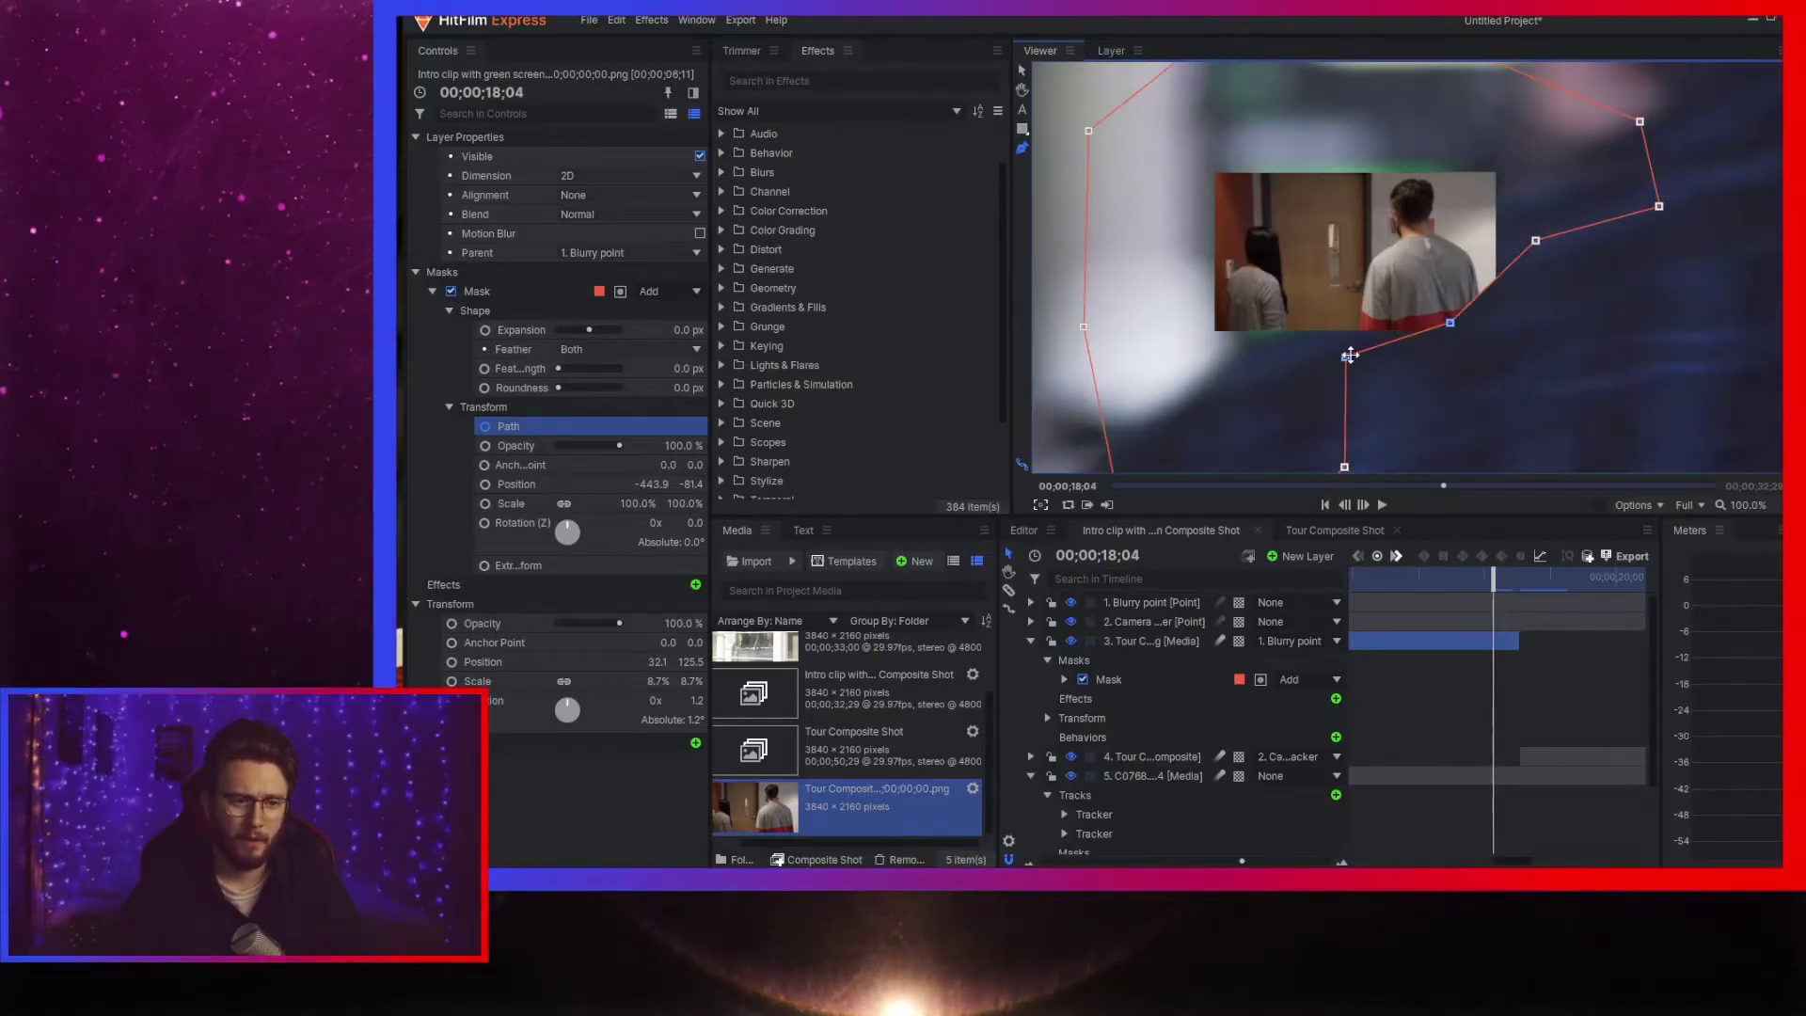
drag(1350, 354, 1251, 339)
drag(1453, 320, 1349, 305)
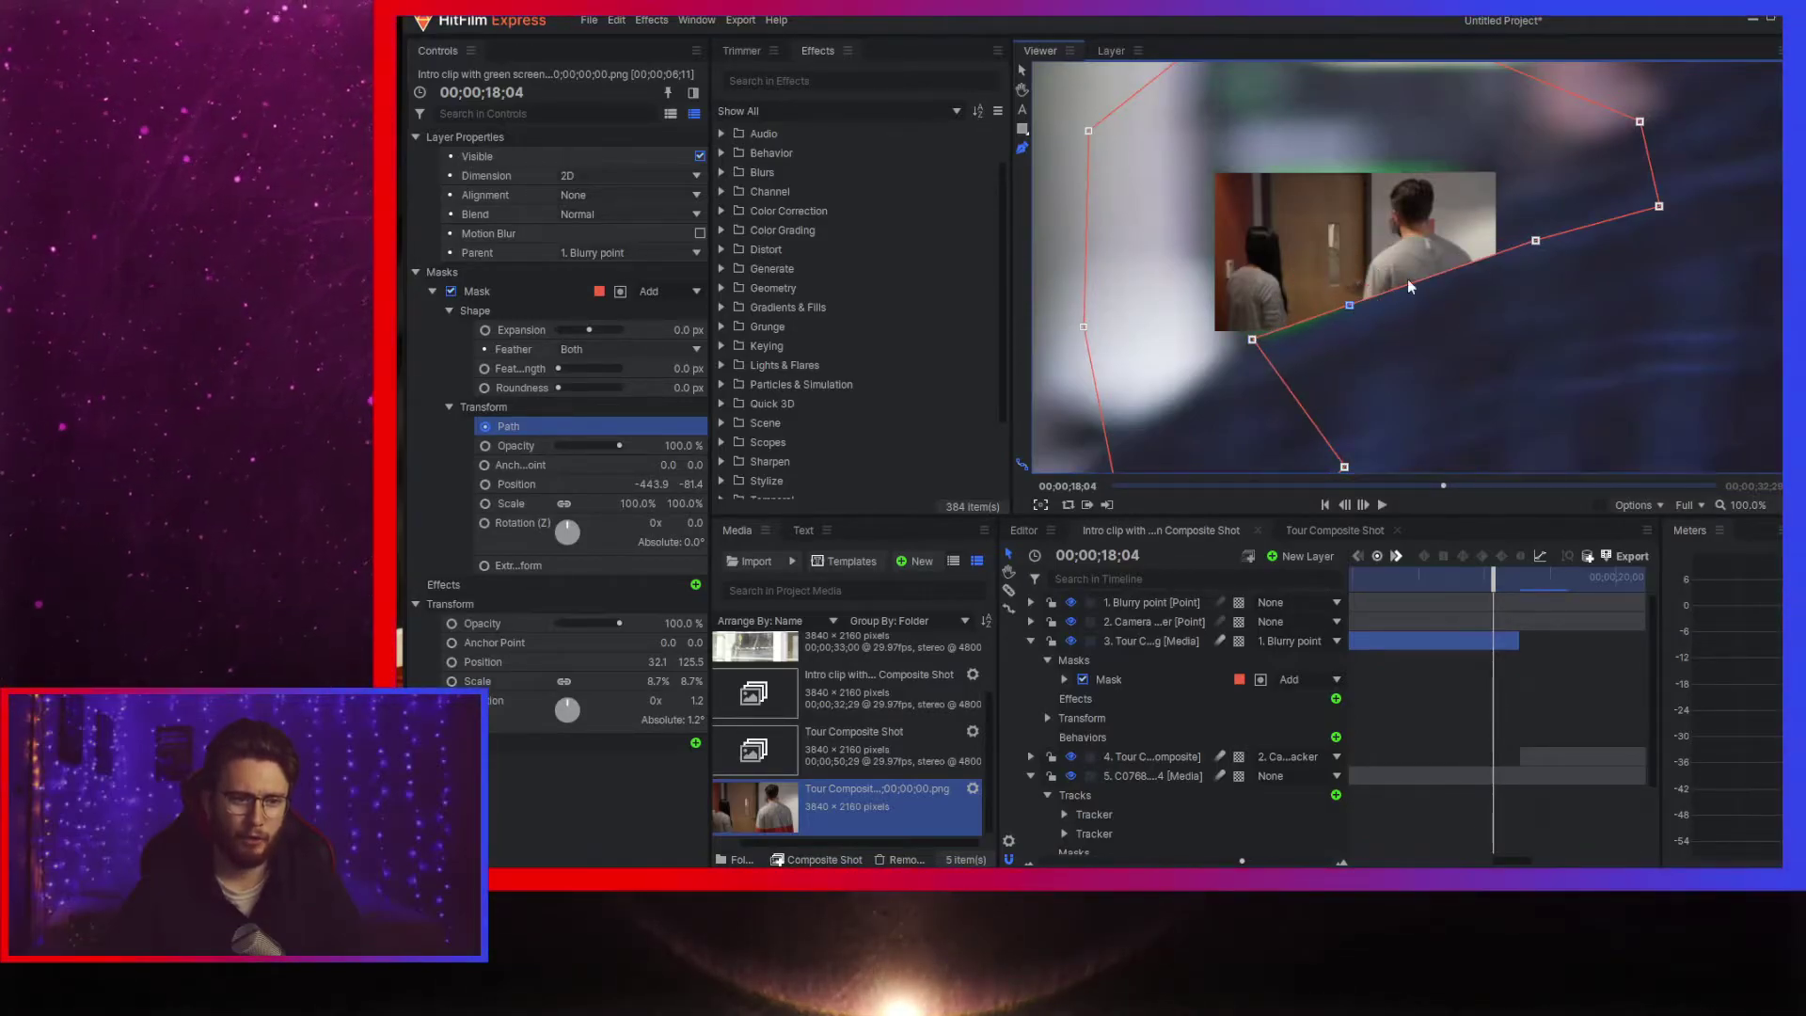
drag(1535, 241, 1468, 228)
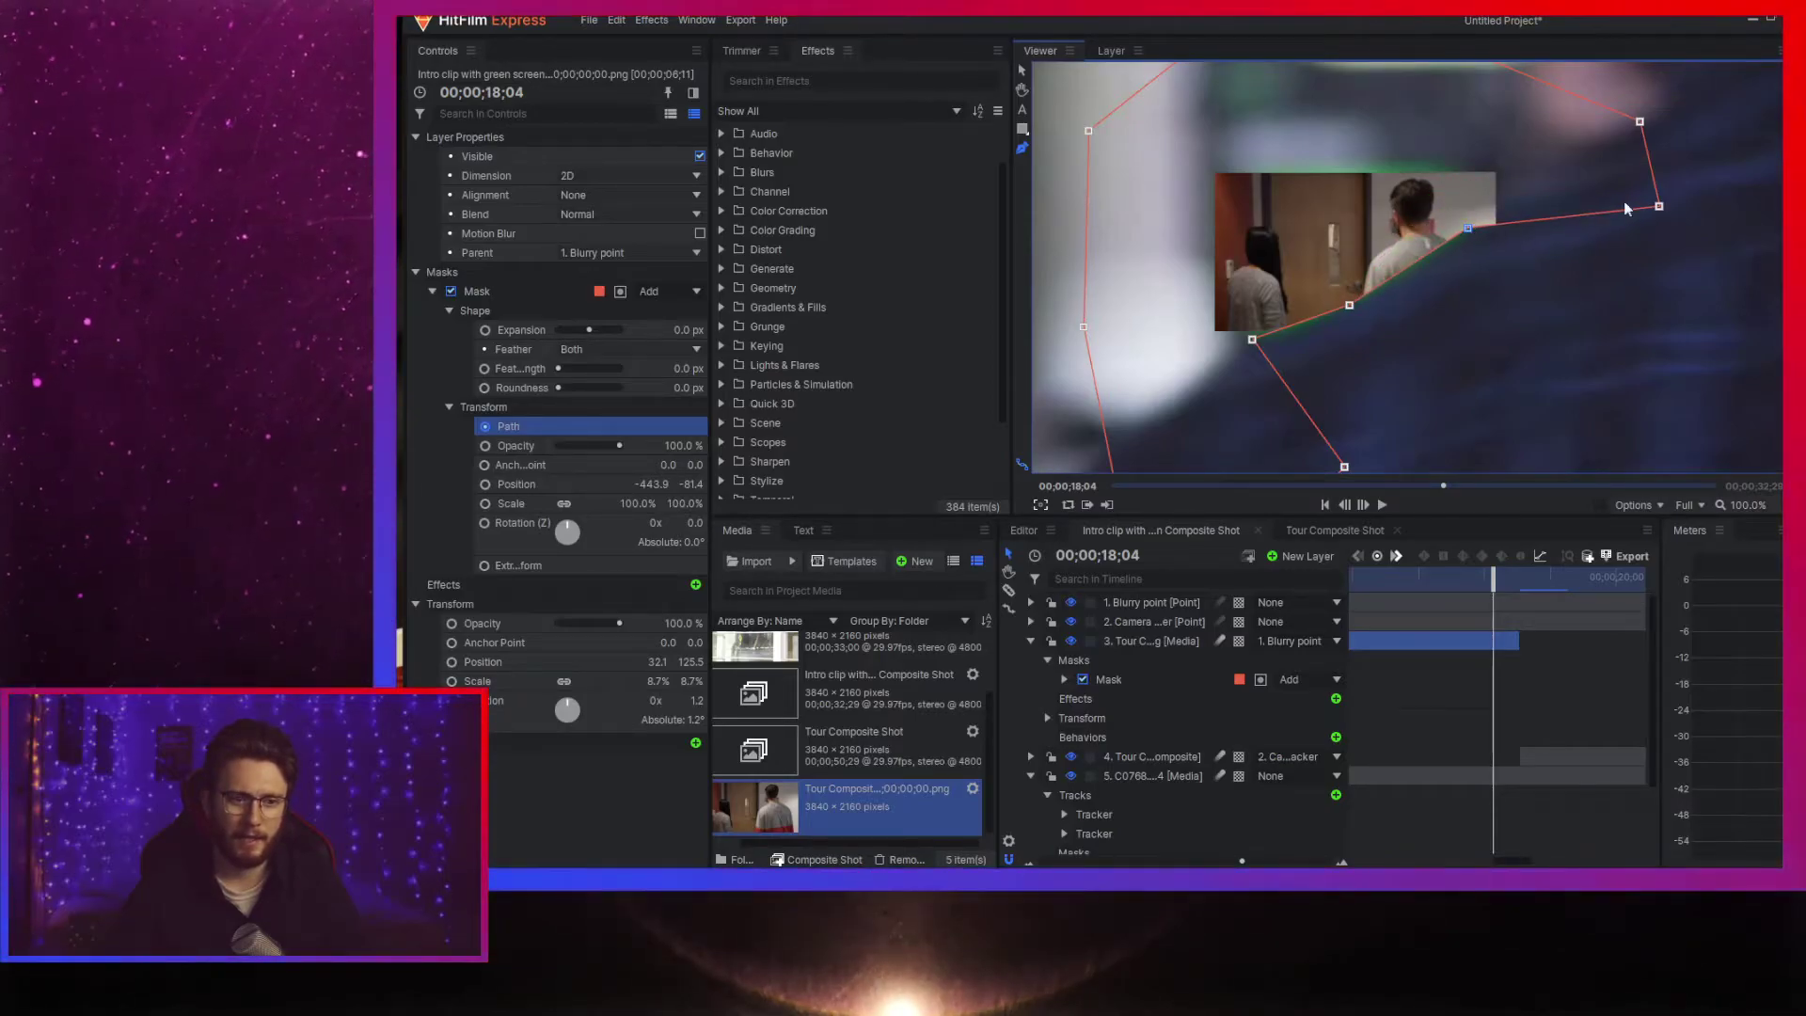
drag(1664, 203, 1534, 161)
drag(1350, 120, 1516, 196)
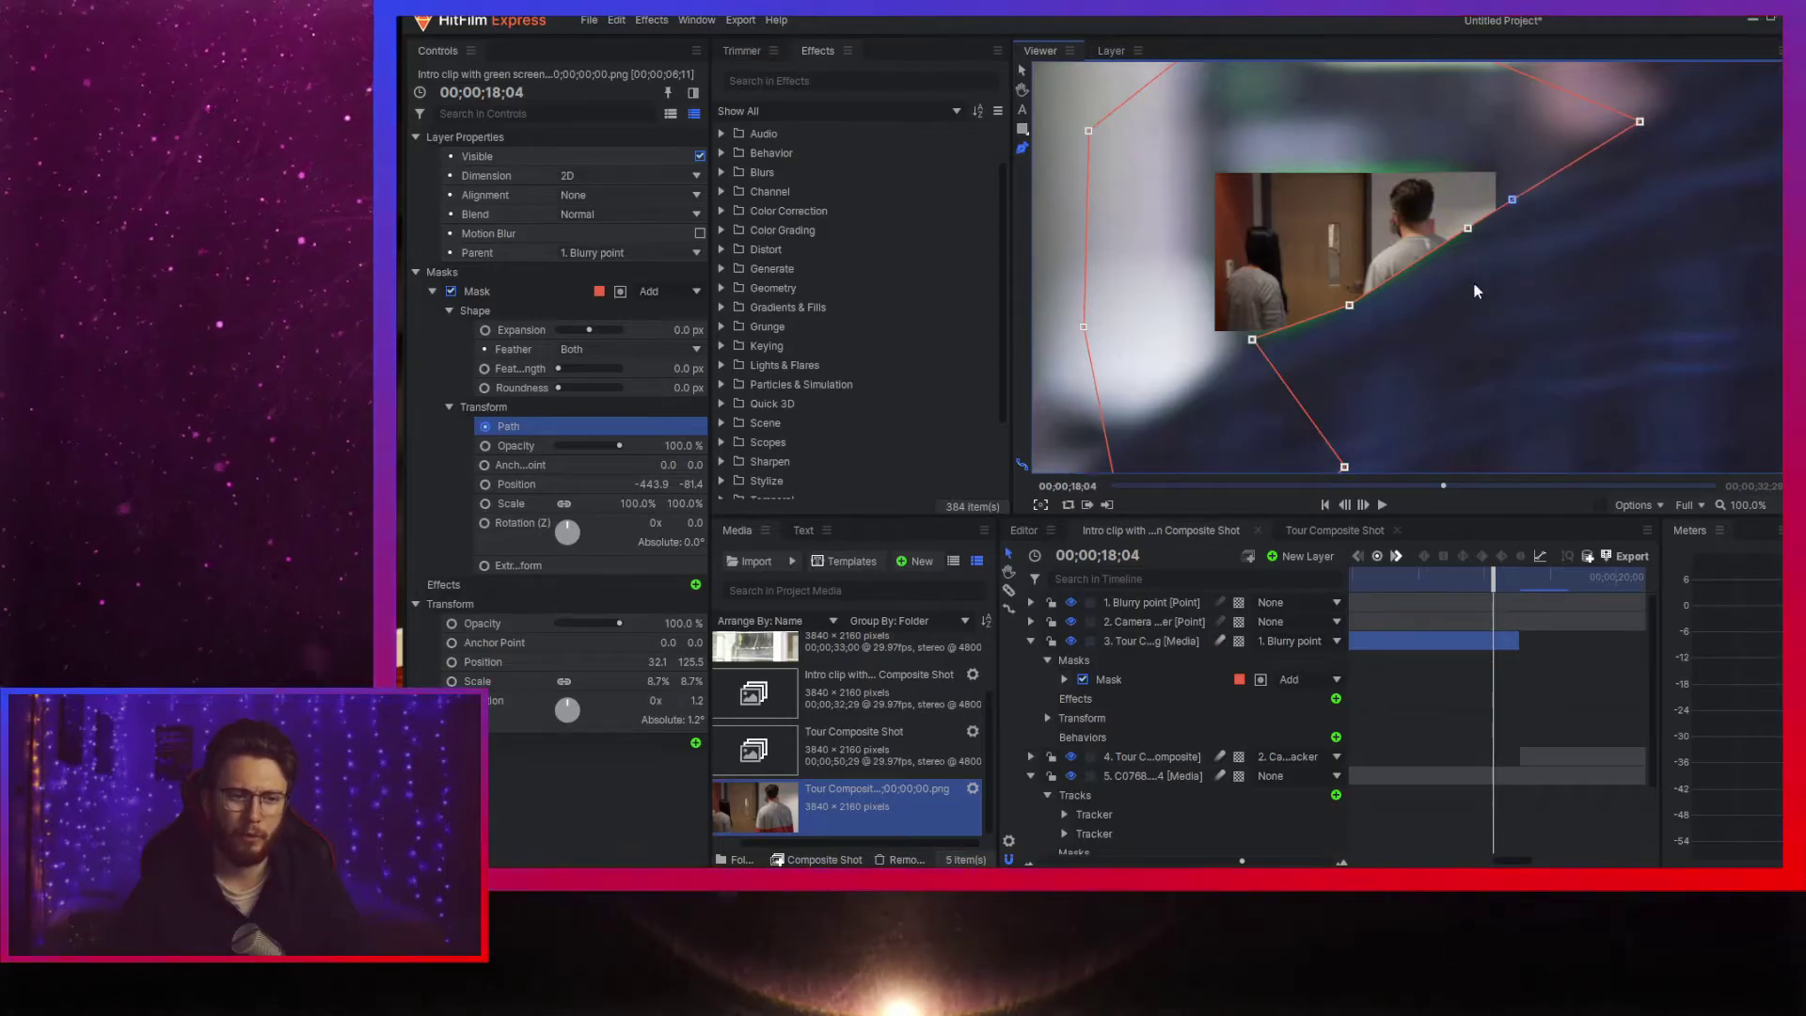
drag(1352, 305, 1357, 306)
drag(1253, 339, 1249, 350)
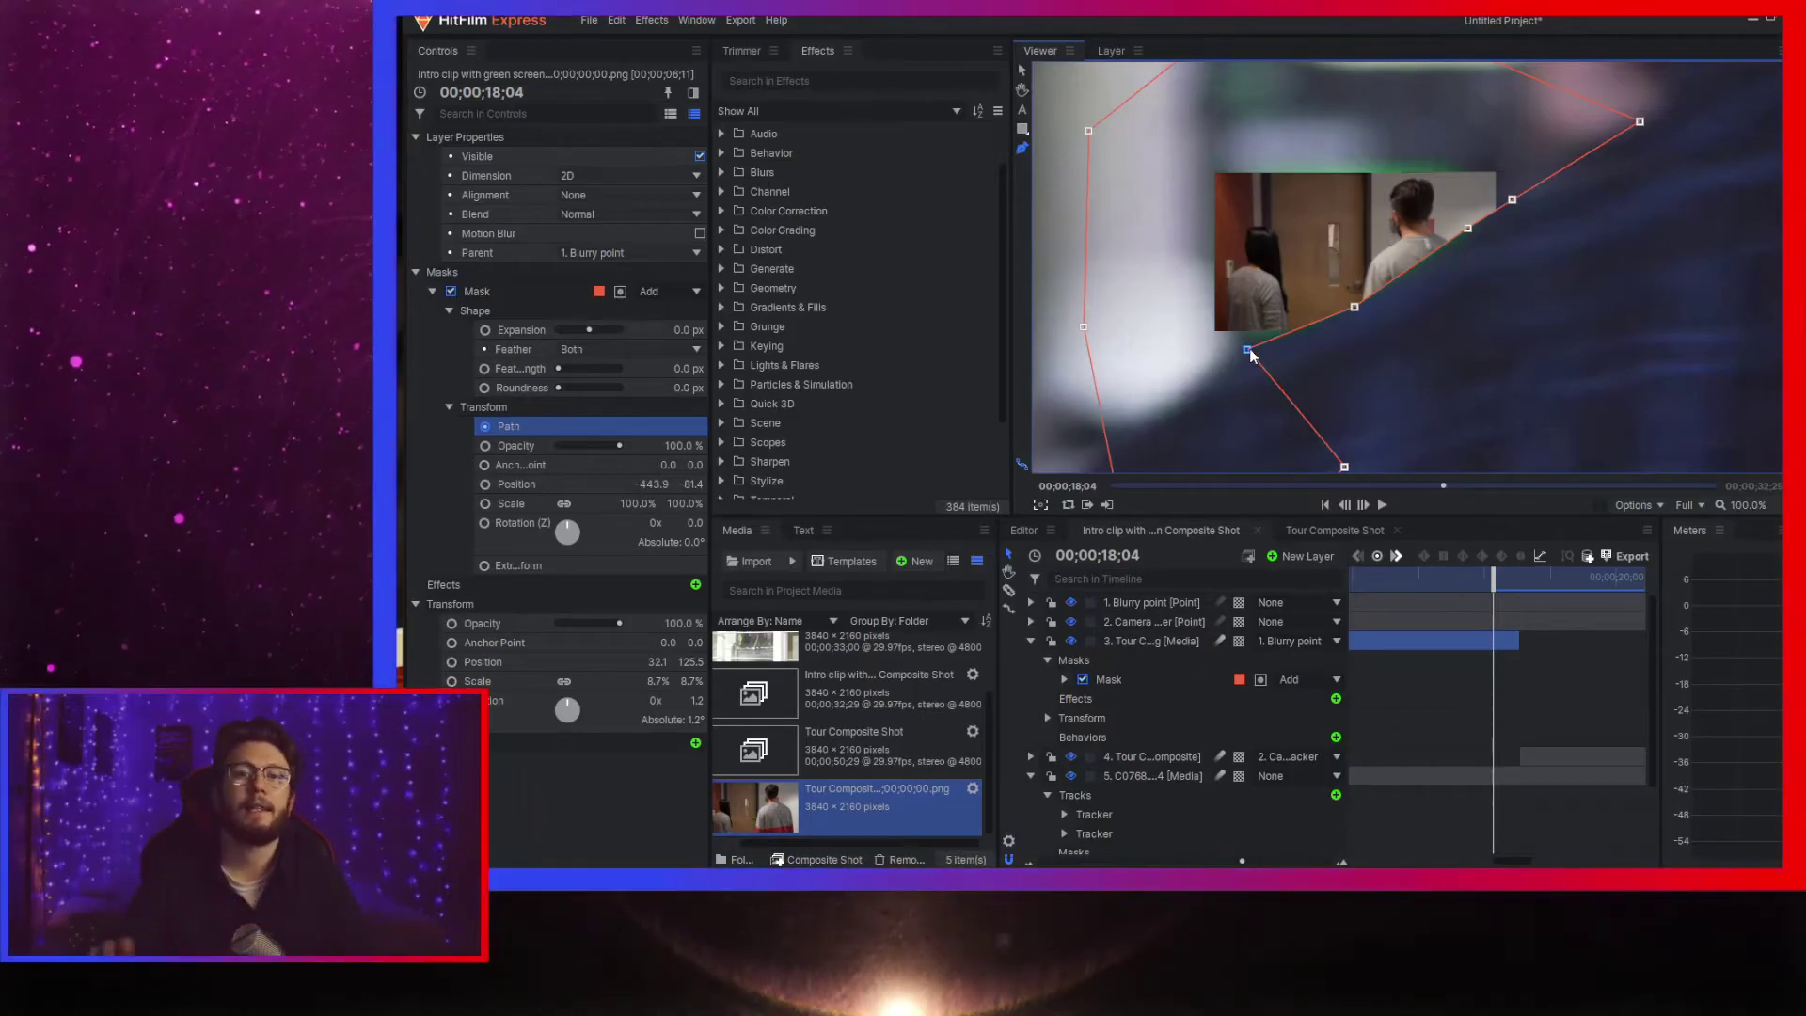
- Step back to 00;00;18;01 and play the shot to review the masked still behind the shoulder
key(Left)
key(Left)
key(Left)
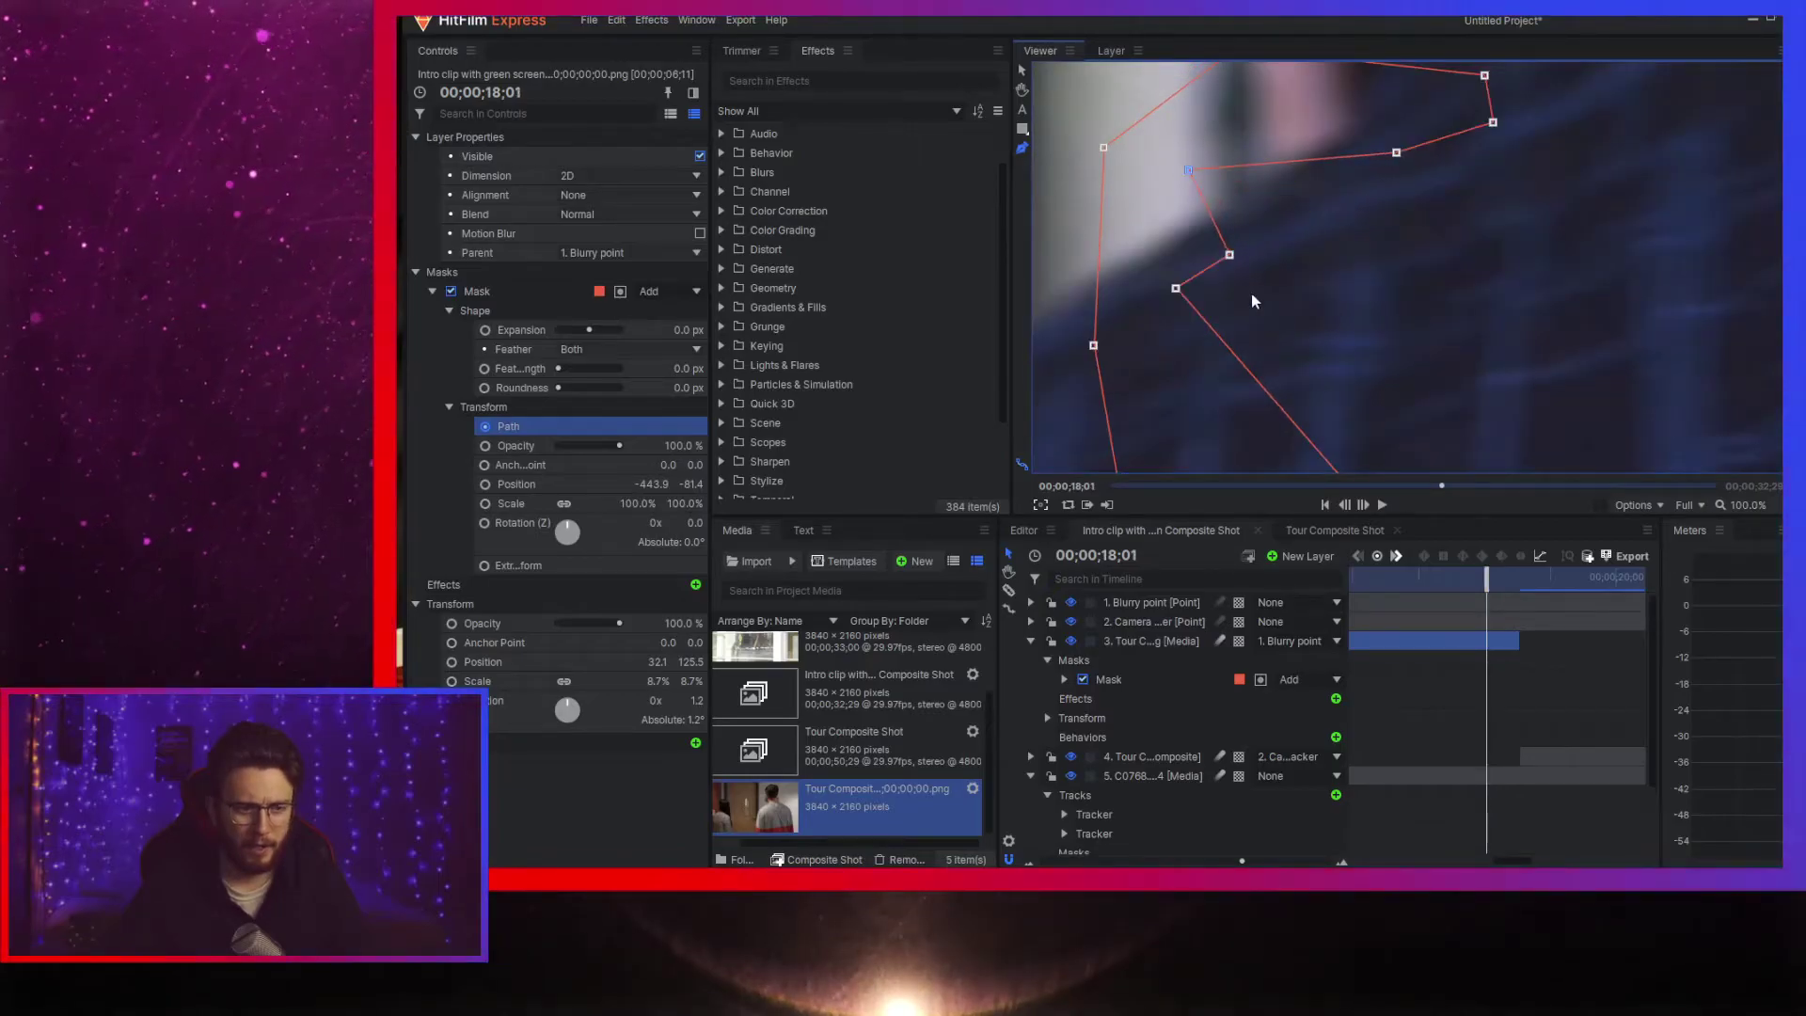
scroll(1431, 282, down, 2)
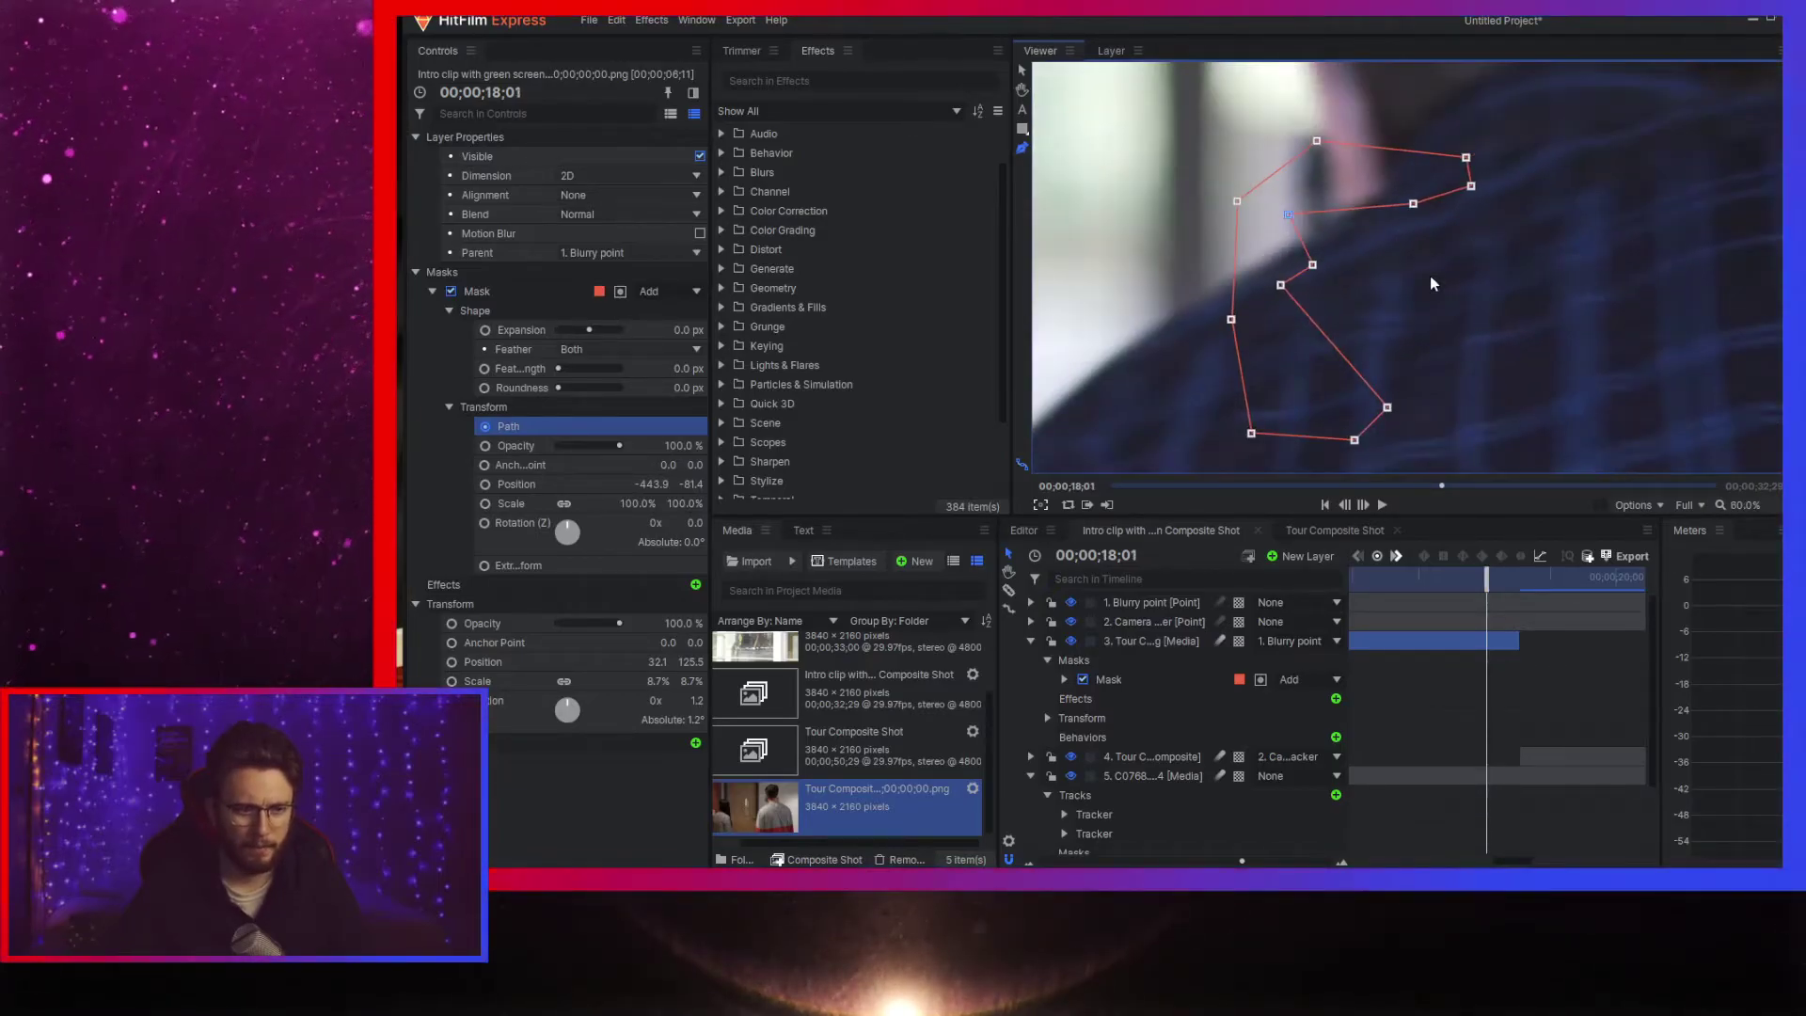
scroll(1441, 322, down, 4)
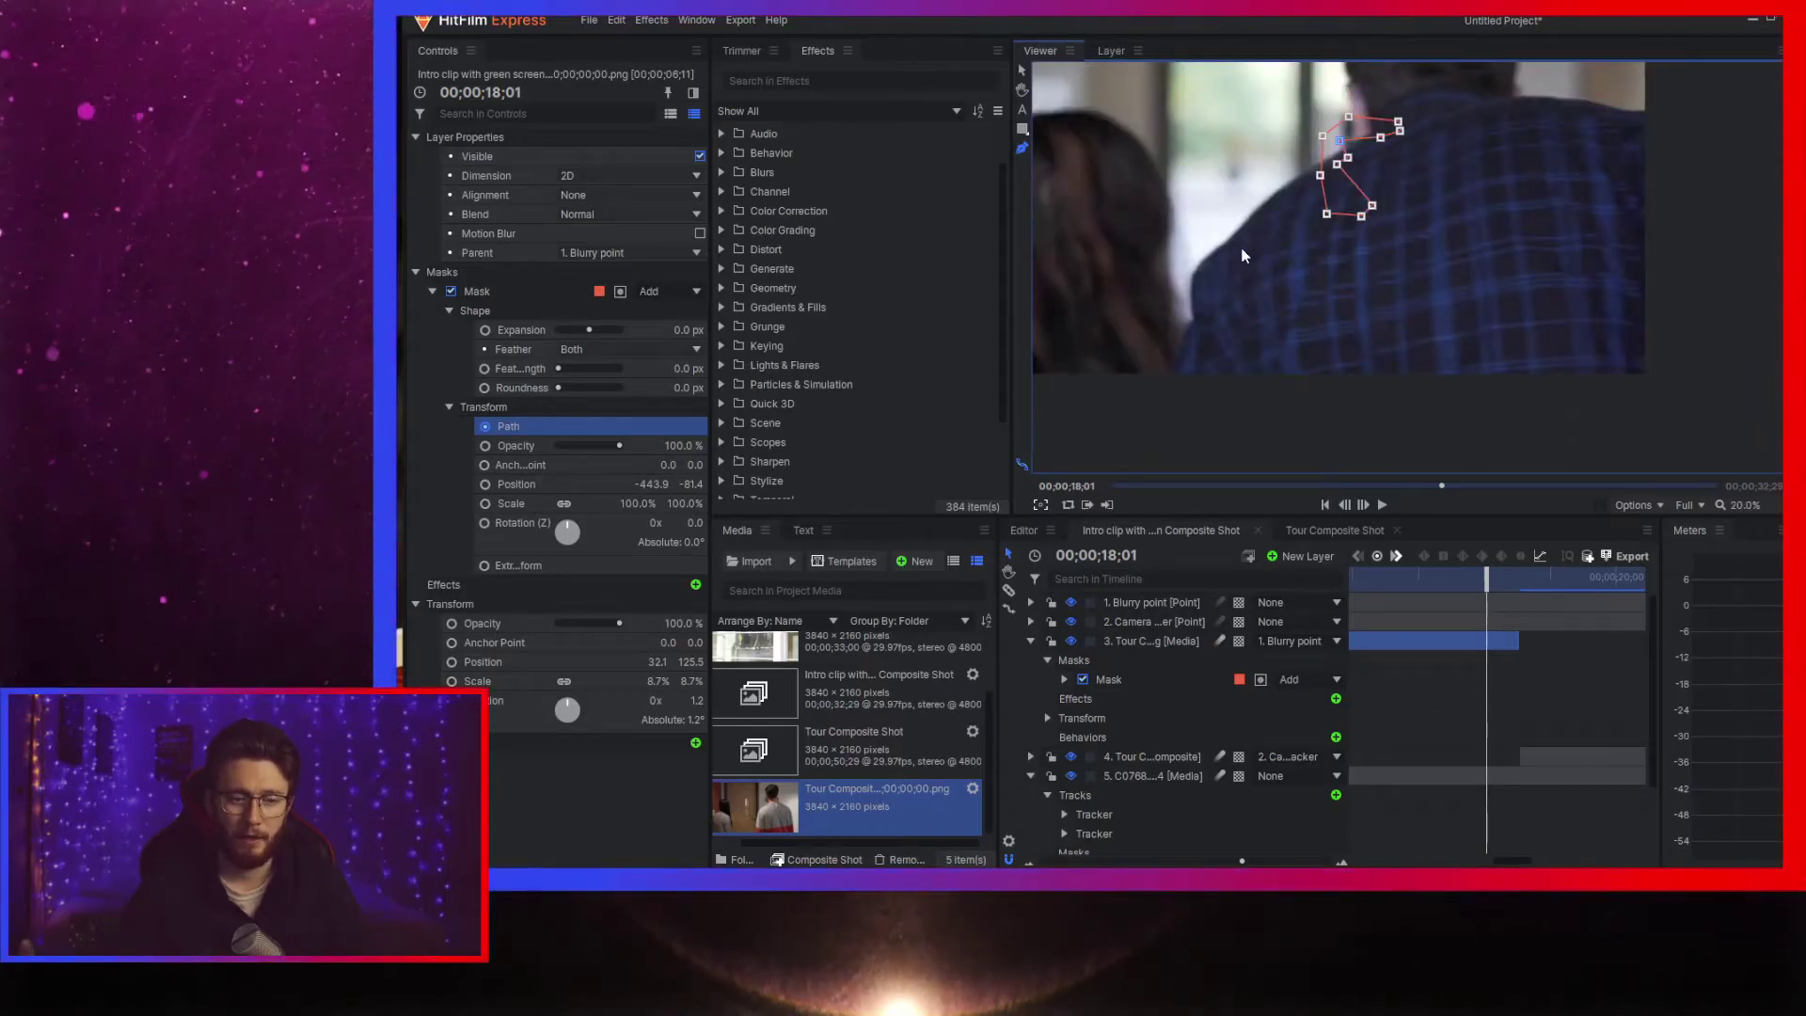
key(space)
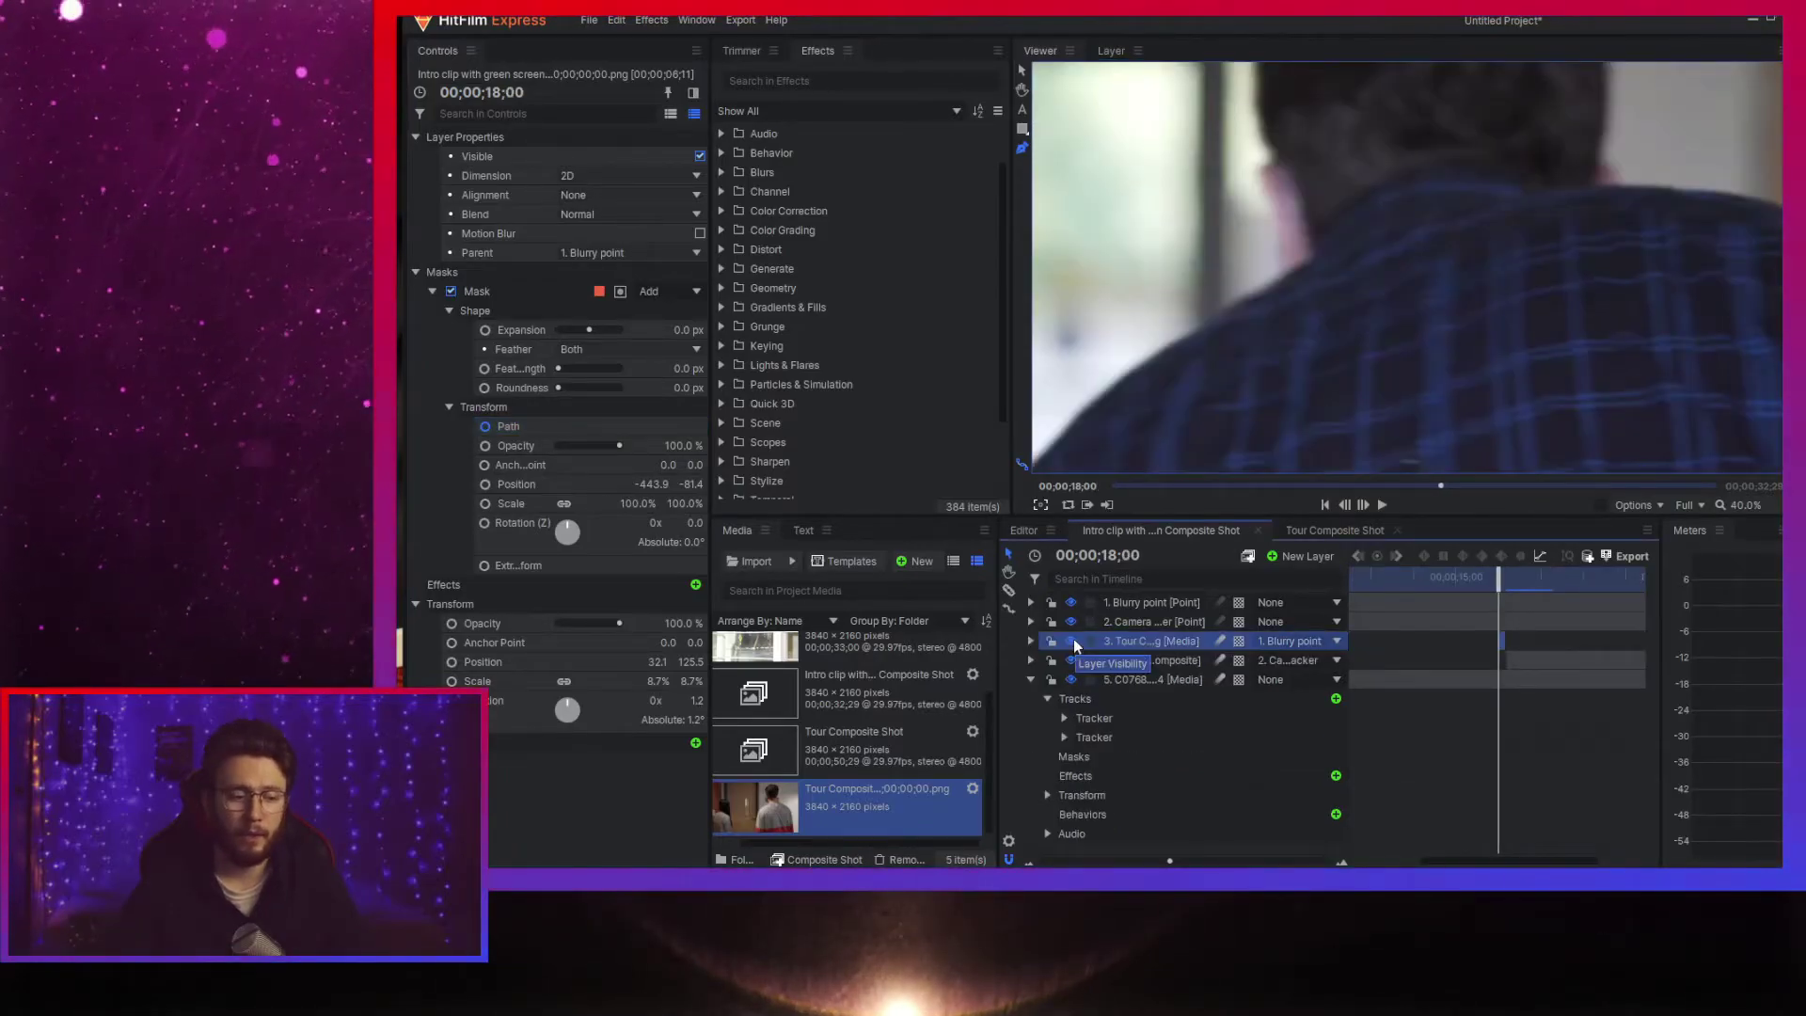
- Hide the PNG still and Tour Composite Shot layers and go to 00;00;18;19, where the green camera screen is sharp
click(1071, 640)
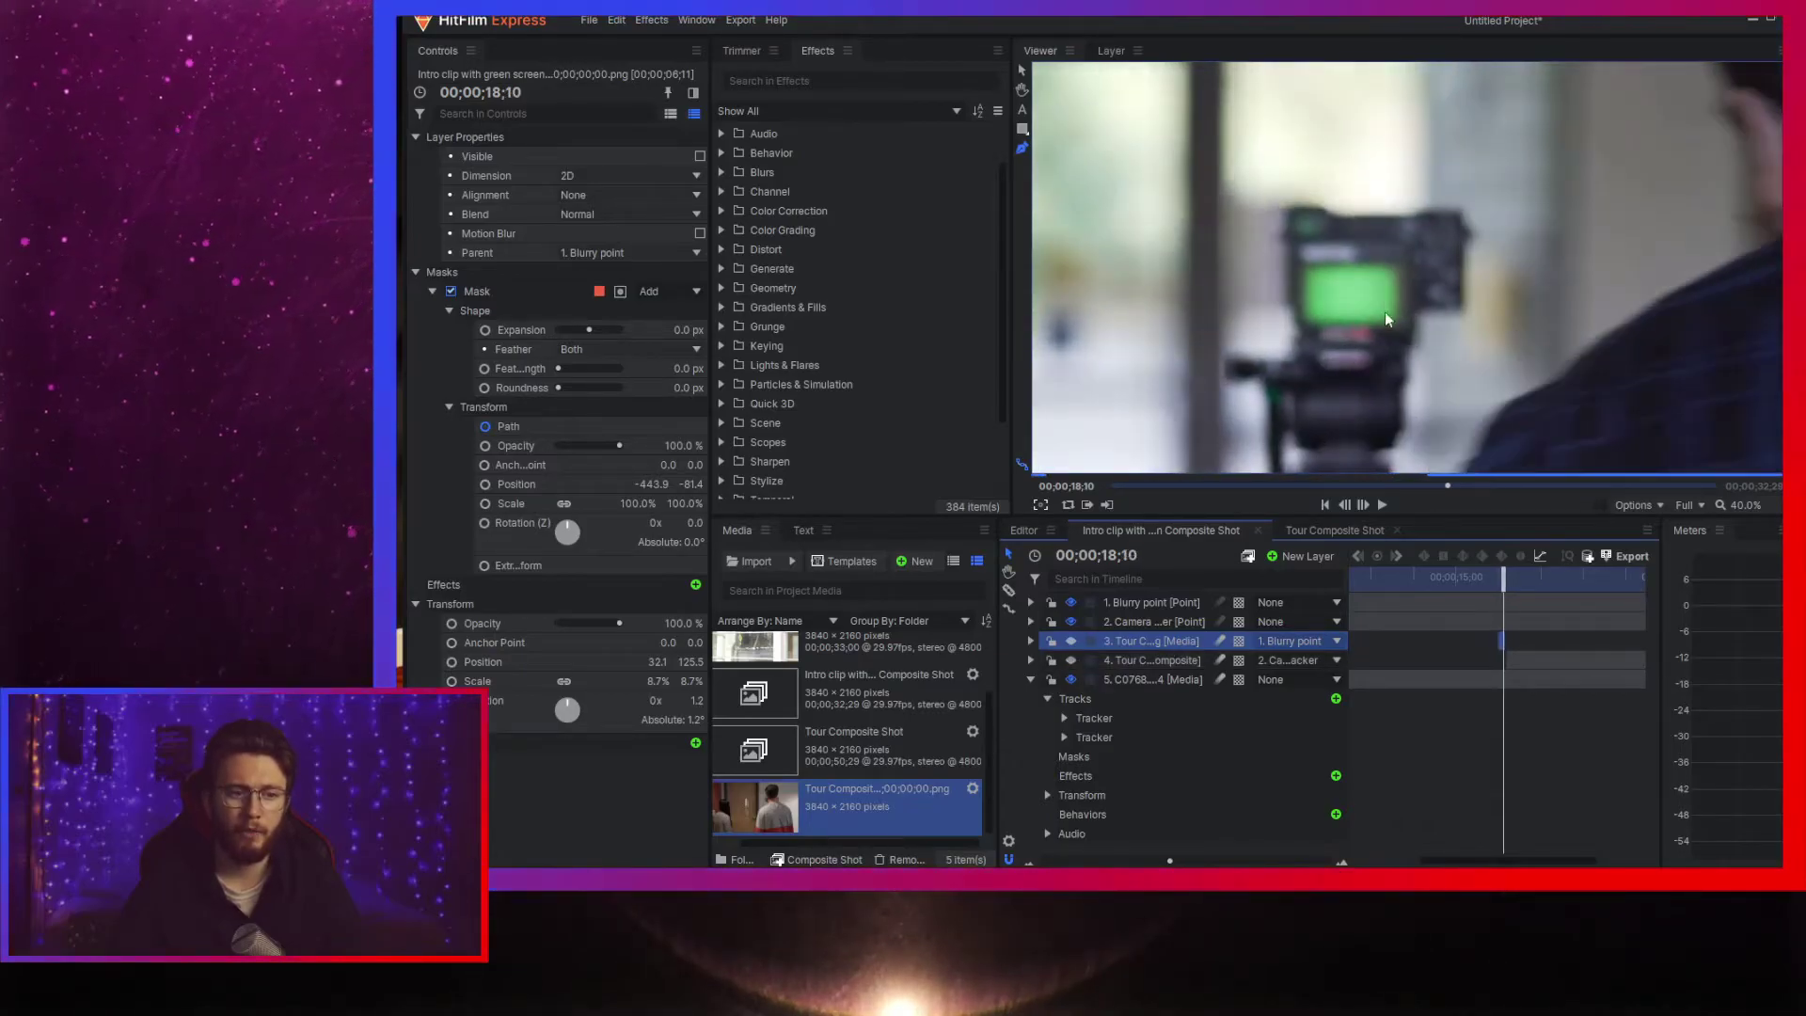
scroll(1378, 301, down, 5)
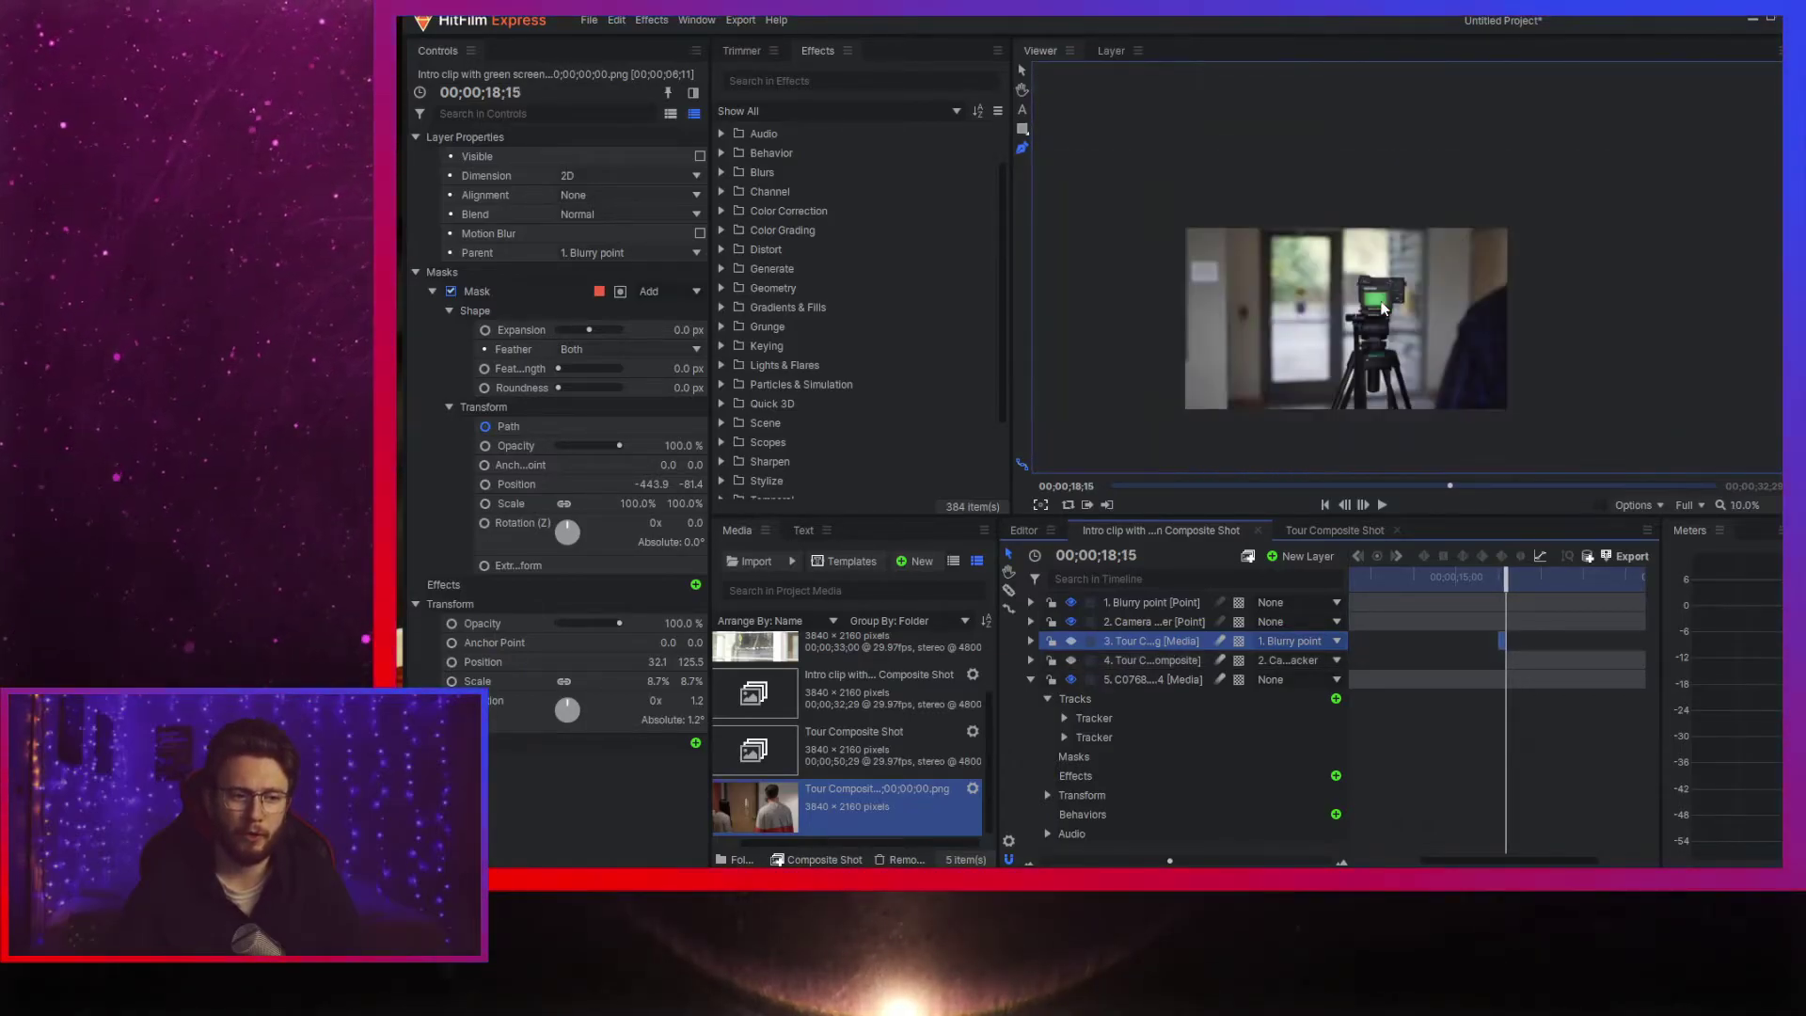
scroll(1382, 305, up, 4)
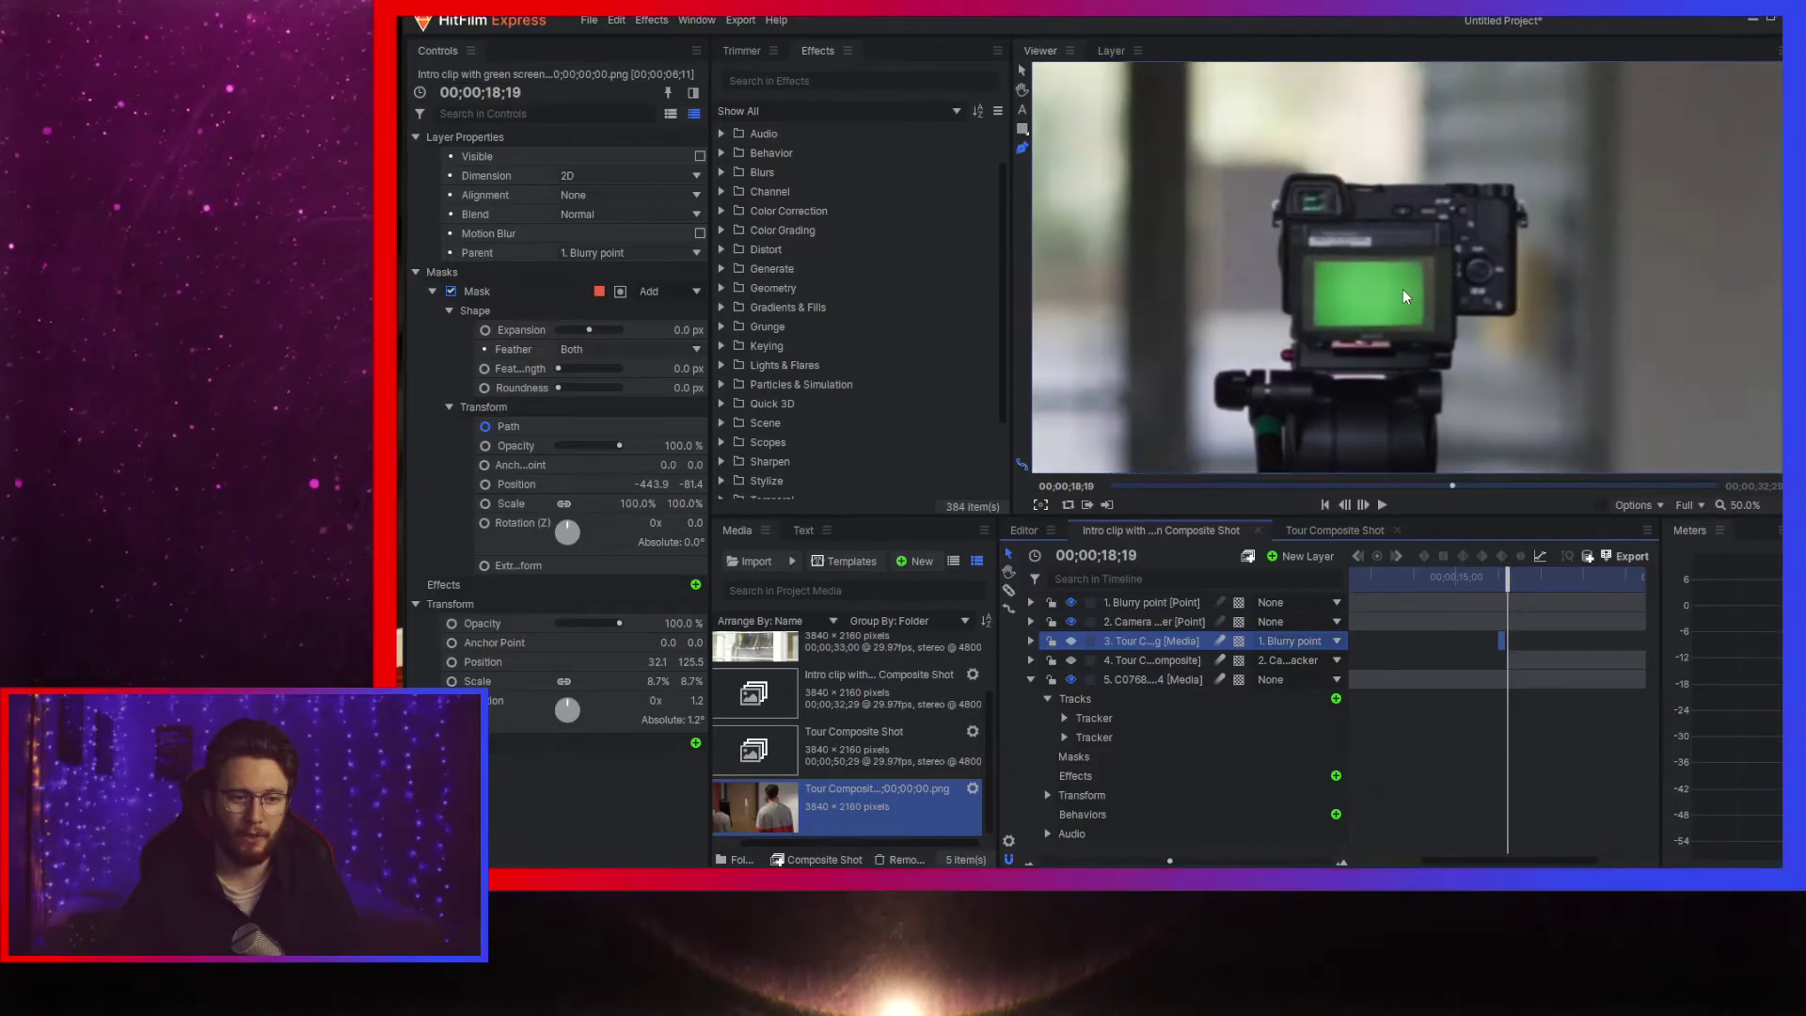
- Search the effects for "key" and apply Chroma Key to the C0768.MP4 layer
click(841, 80)
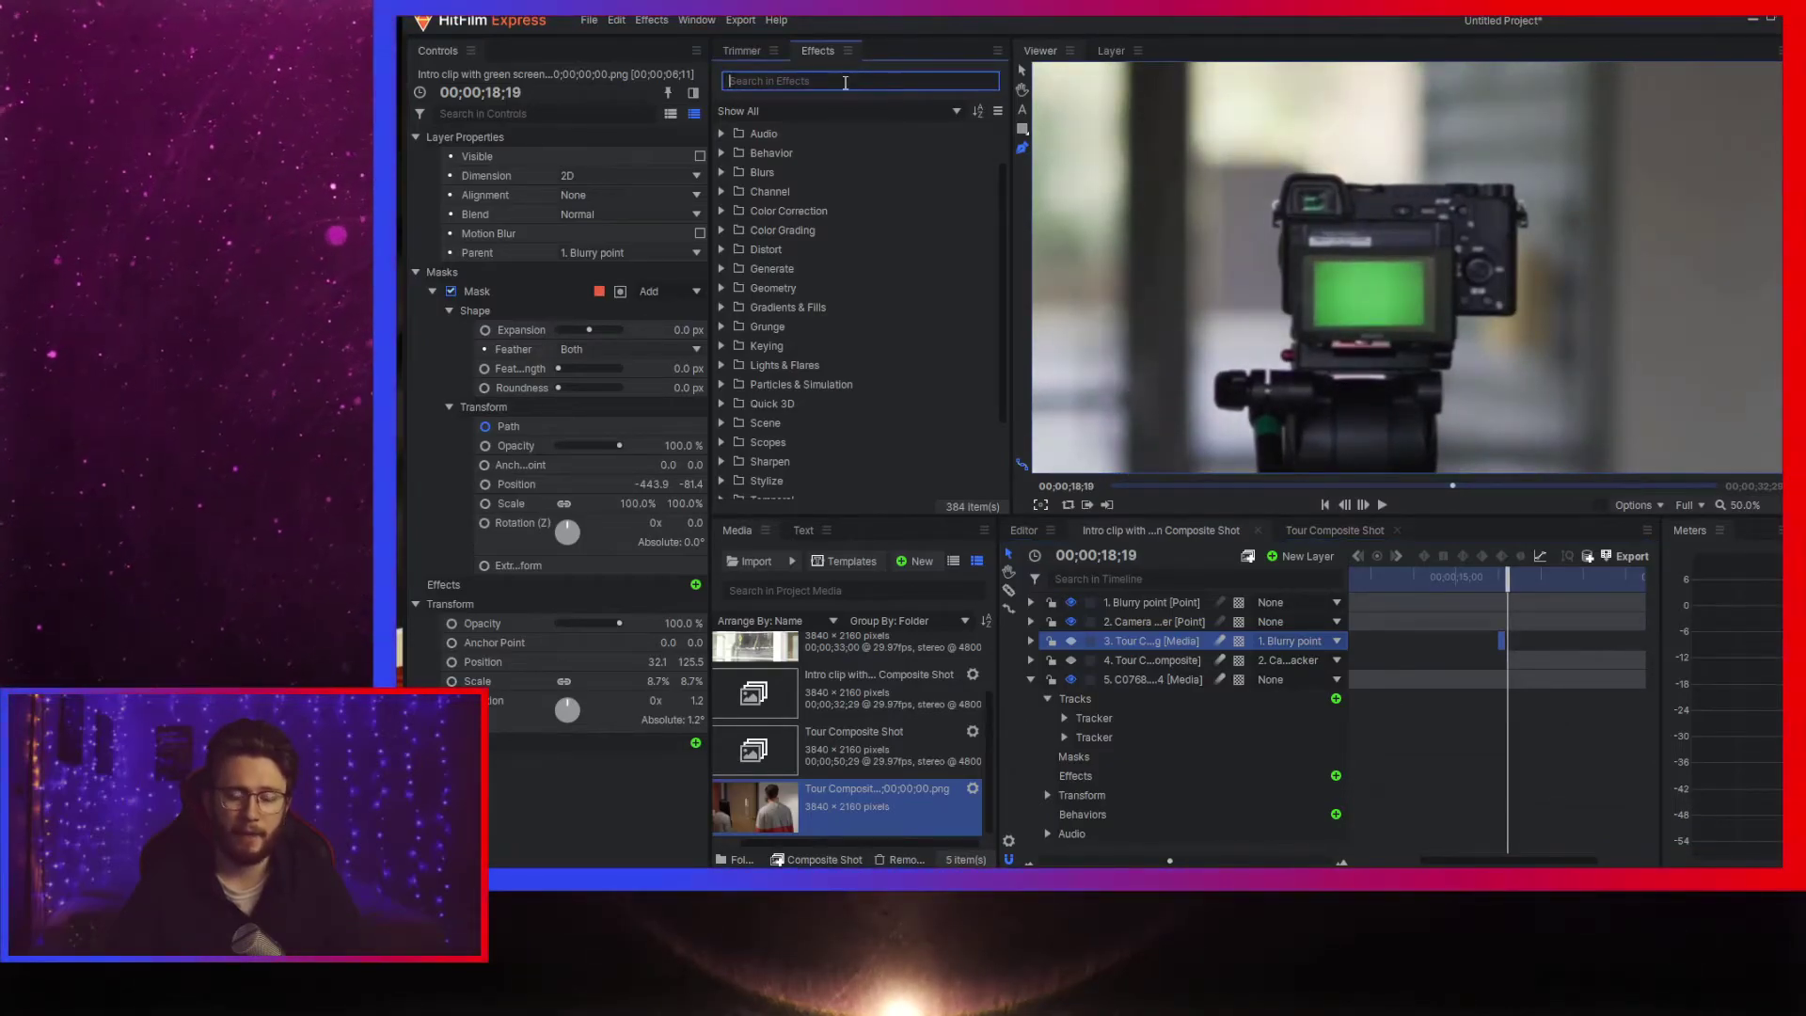
text(ke)
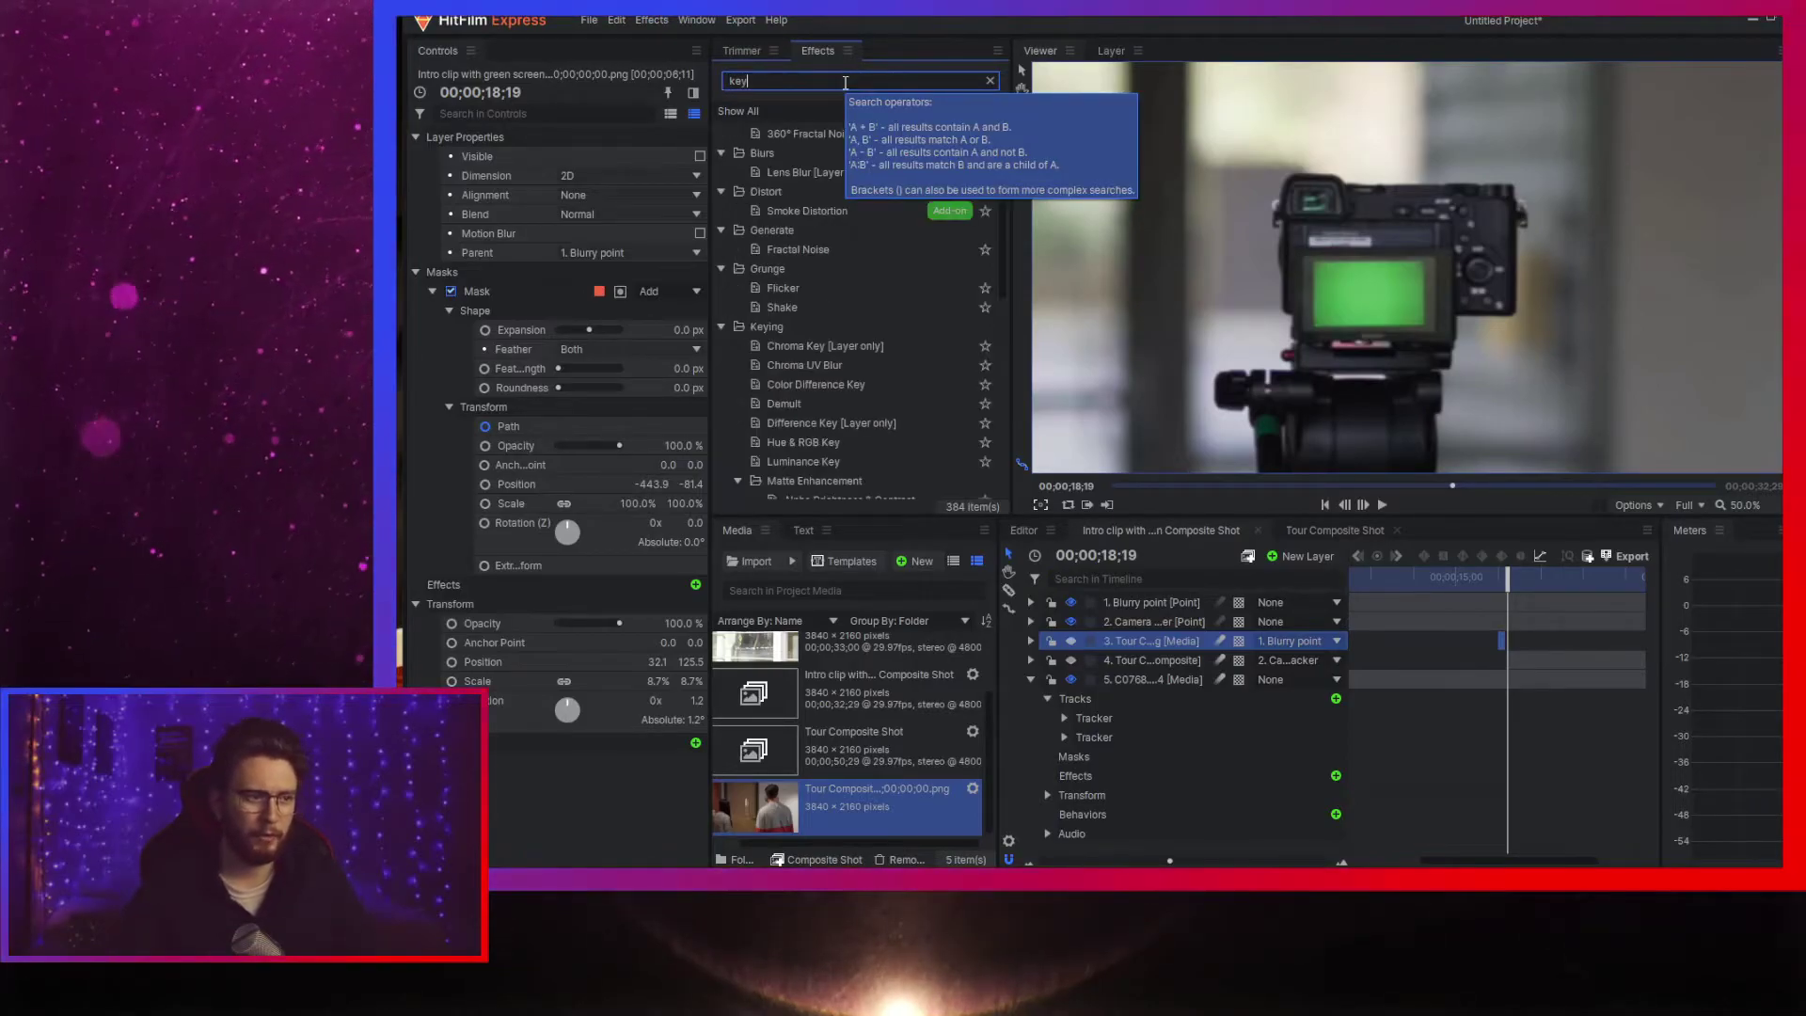
text(y)
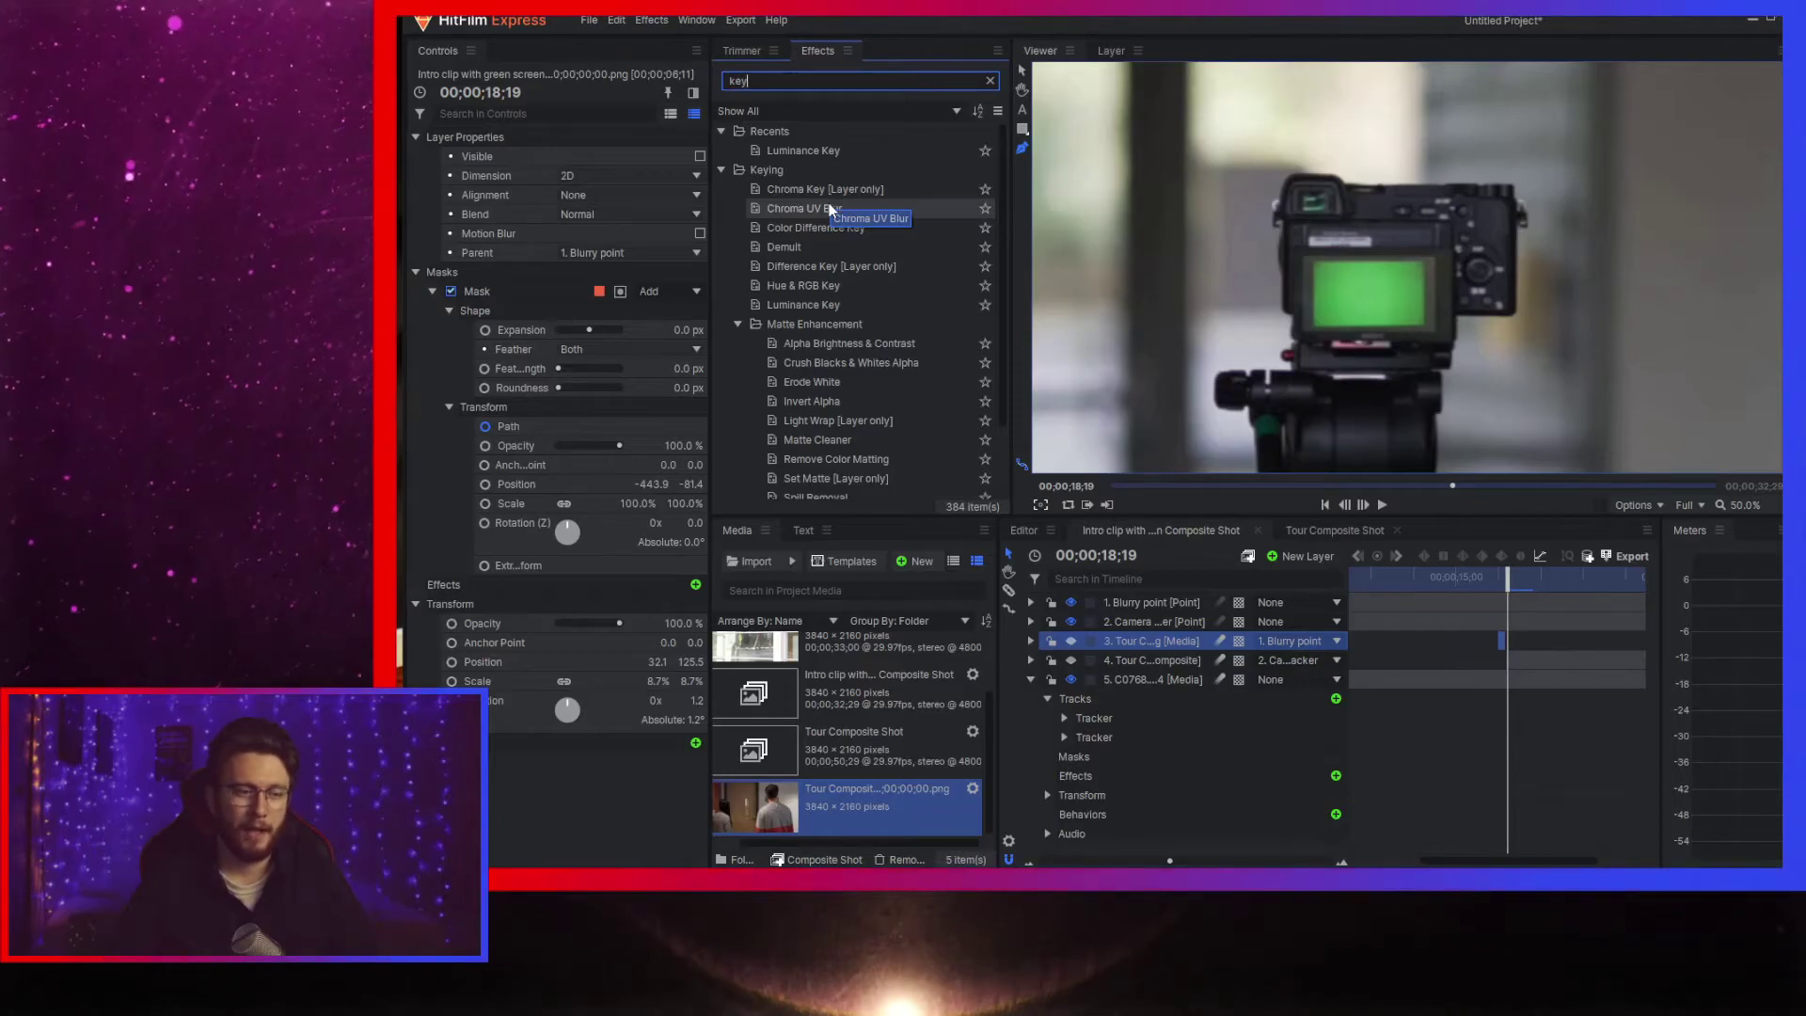
drag(831, 184, 1144, 685)
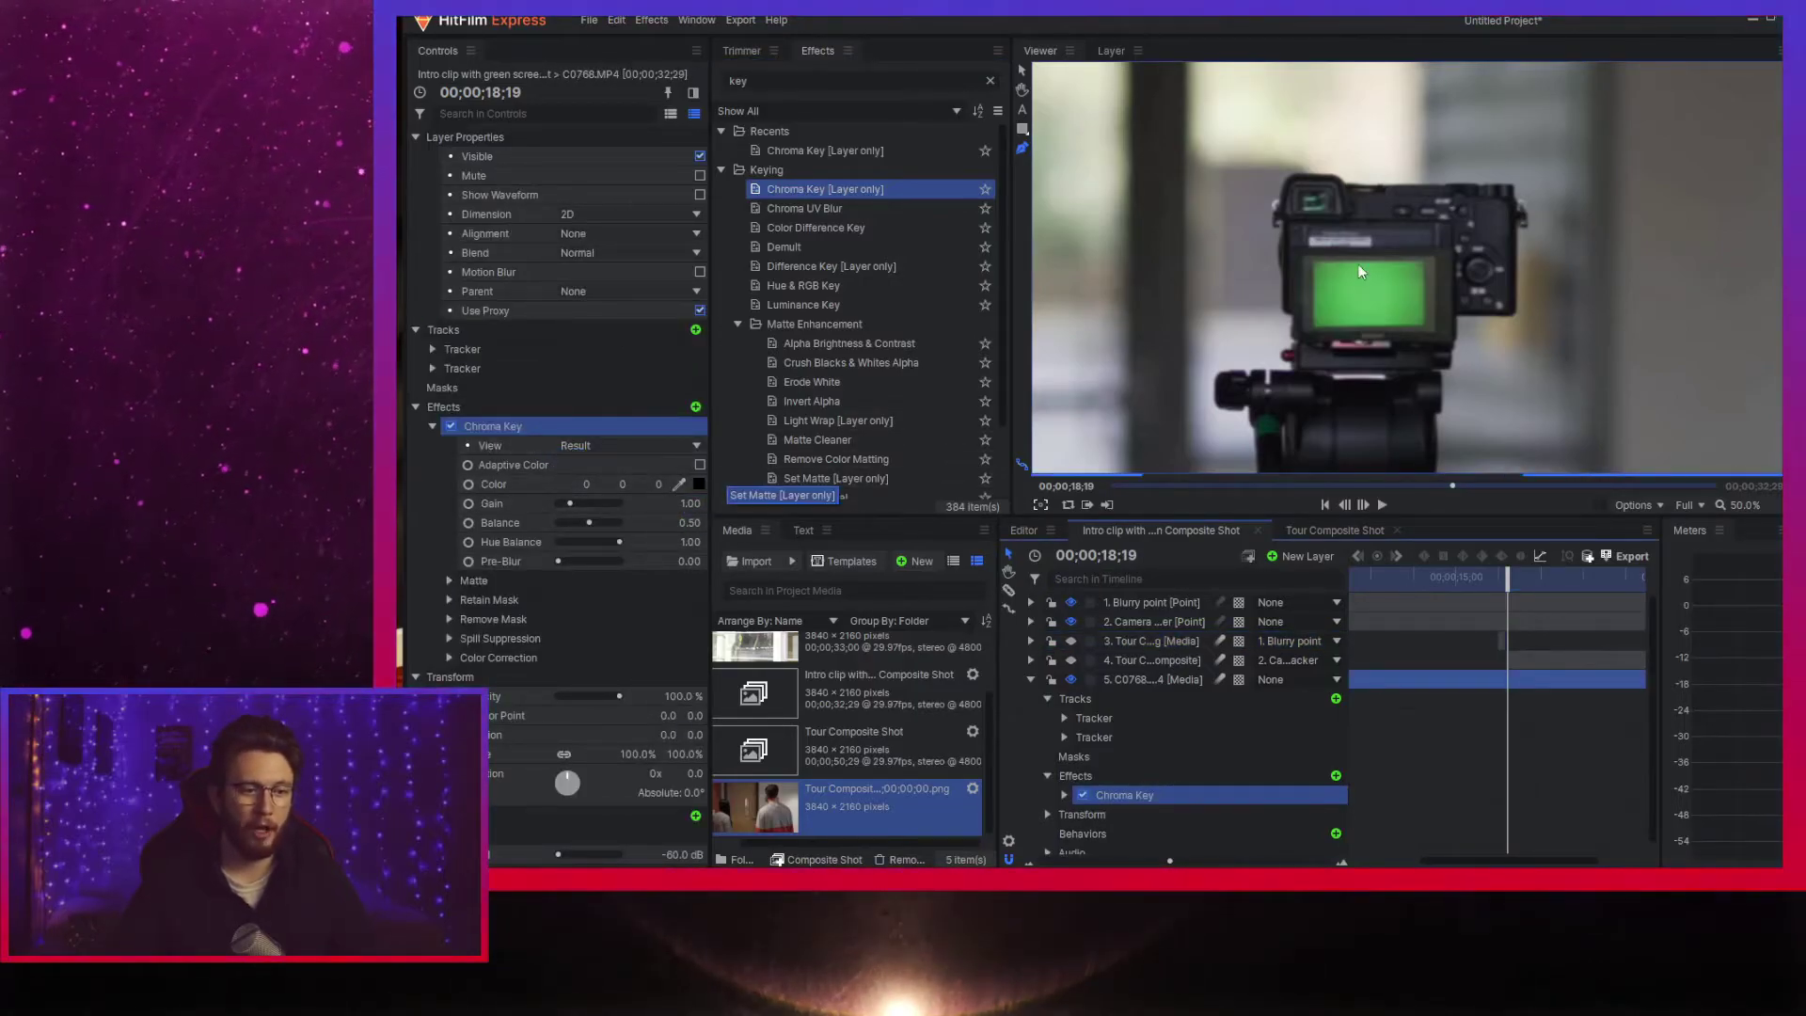
- Set the Chroma Key Gain to 0.01 and sample its Color from the green camera screen as 91, 179, 75
scroll(1361, 273, down, 3)
scroll(1360, 271, down, 1)
scroll(1356, 269, up, 3)
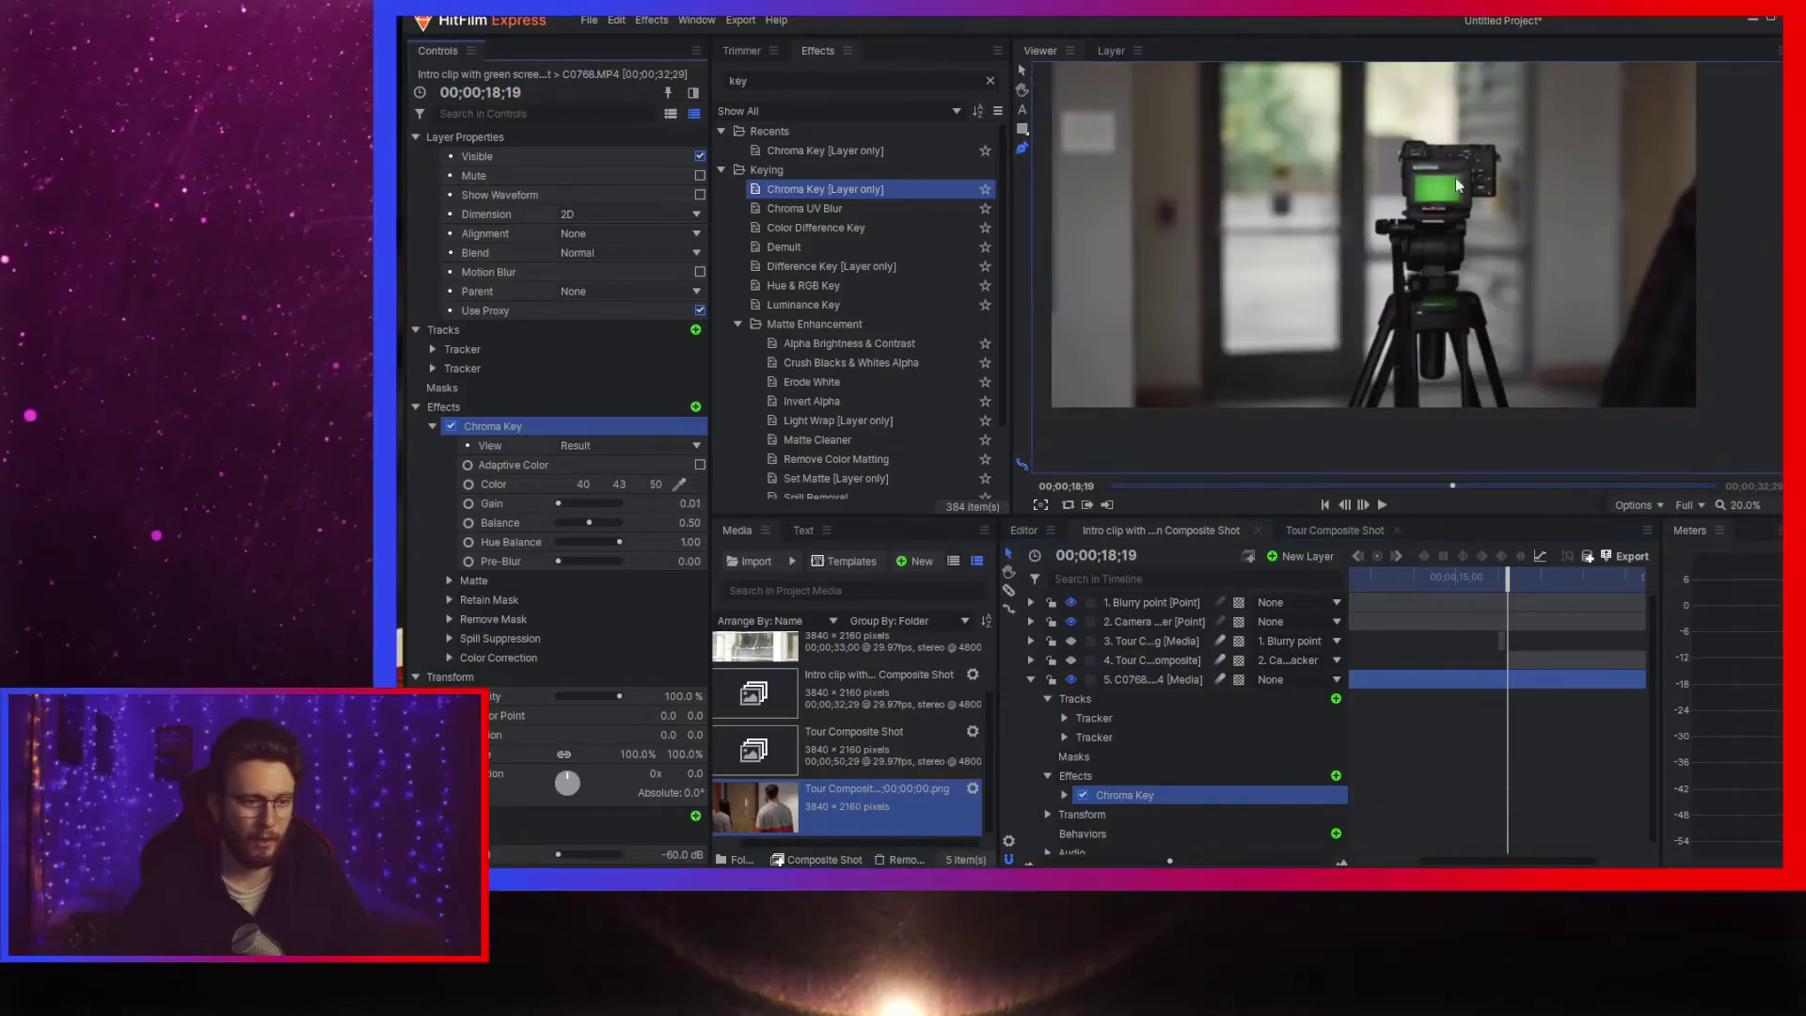
scroll(1457, 257, up, 3)
scroll(1453, 250, up, 1)
click(678, 483)
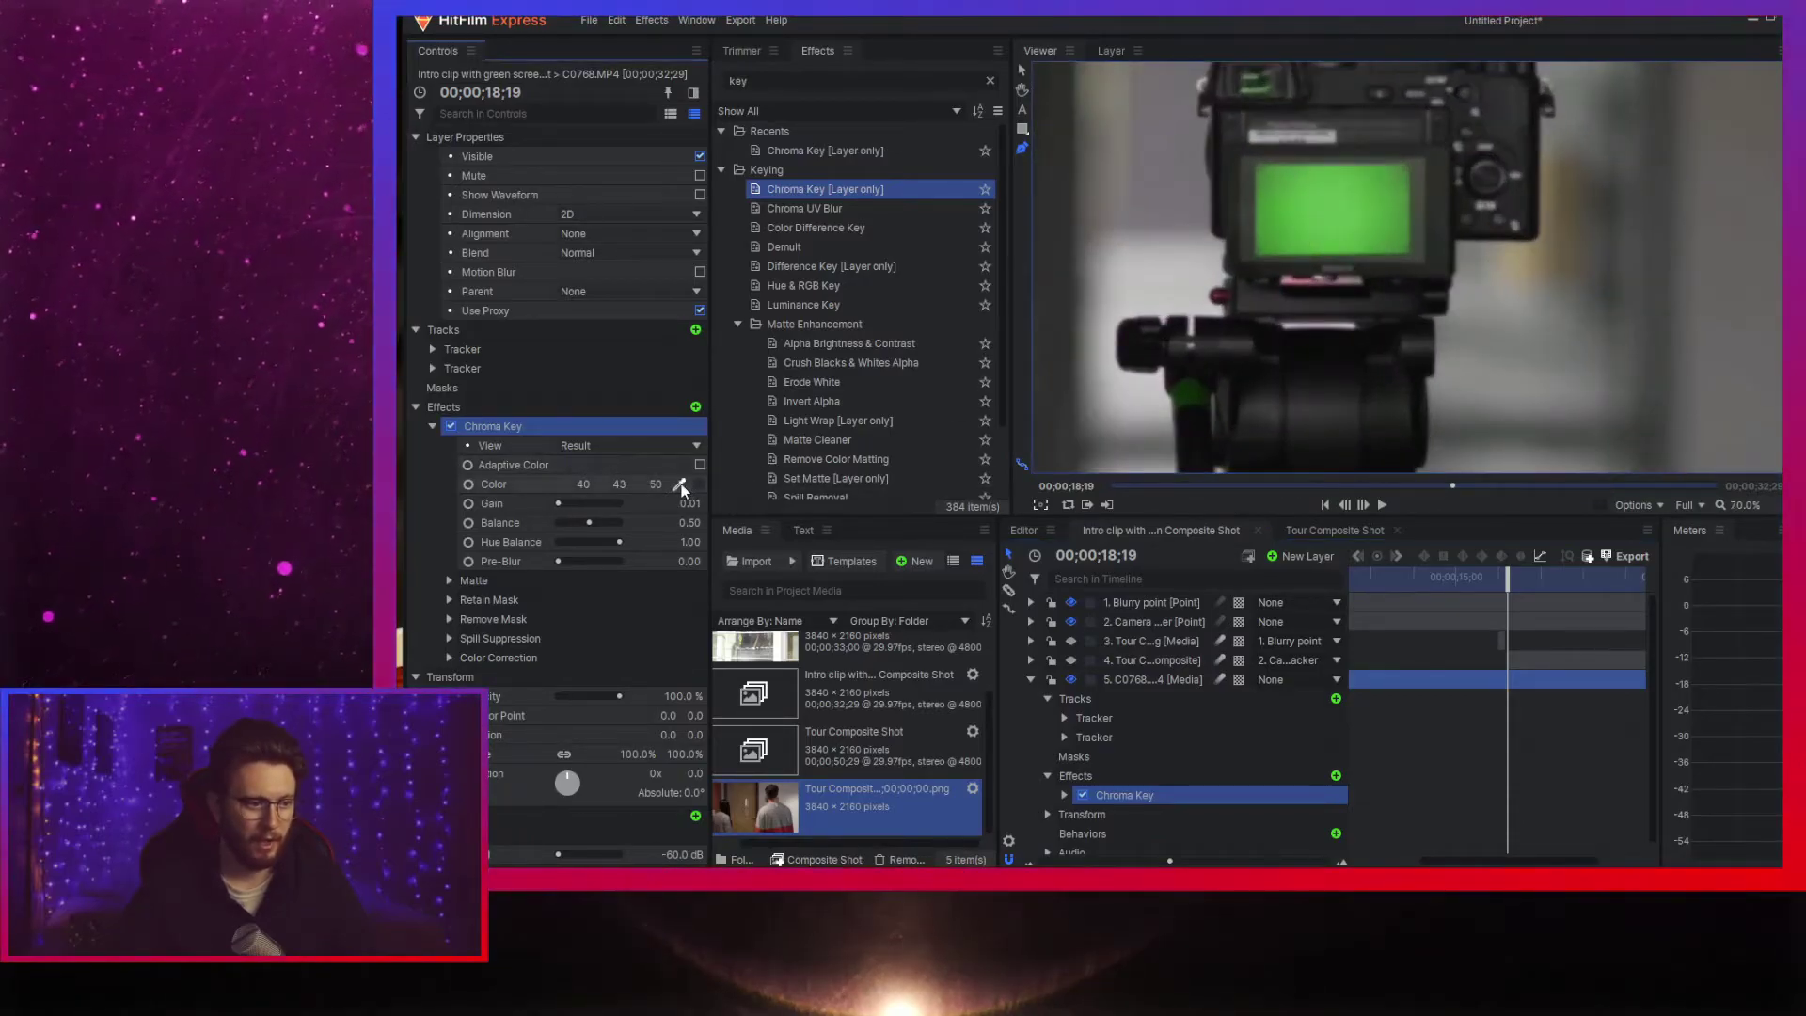
click(1366, 202)
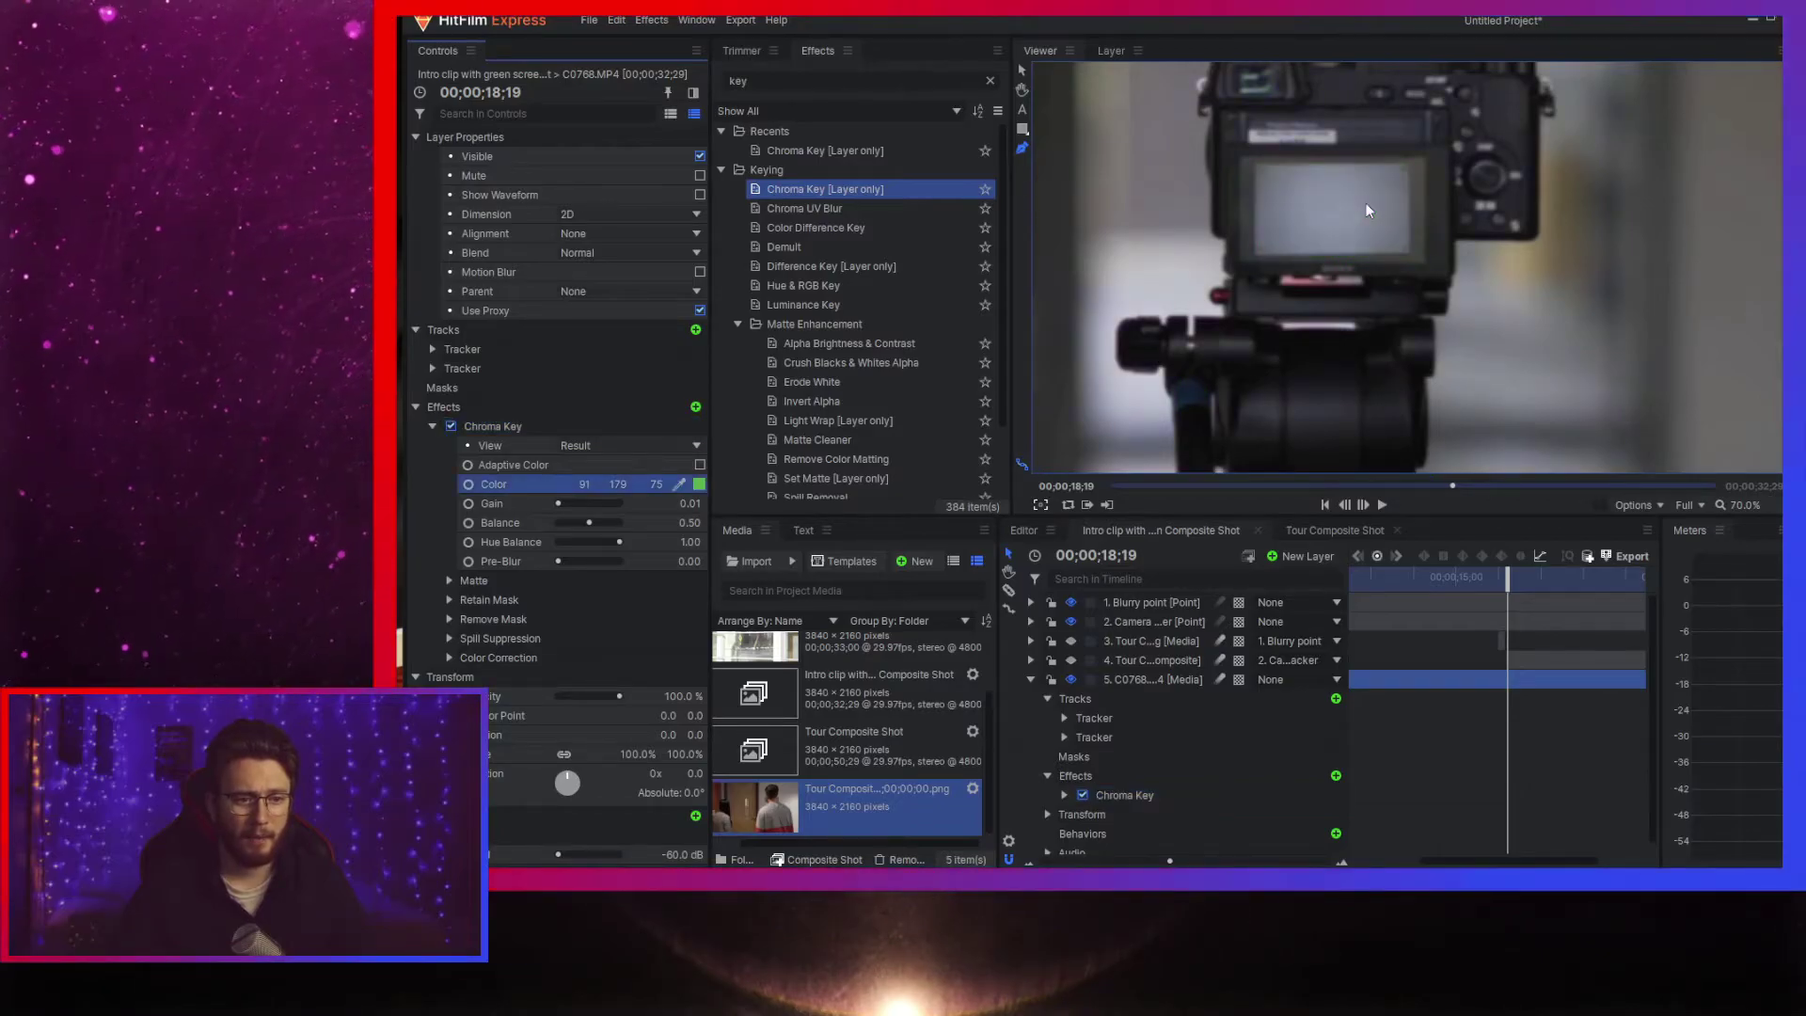
scroll(1339, 160, up, 3)
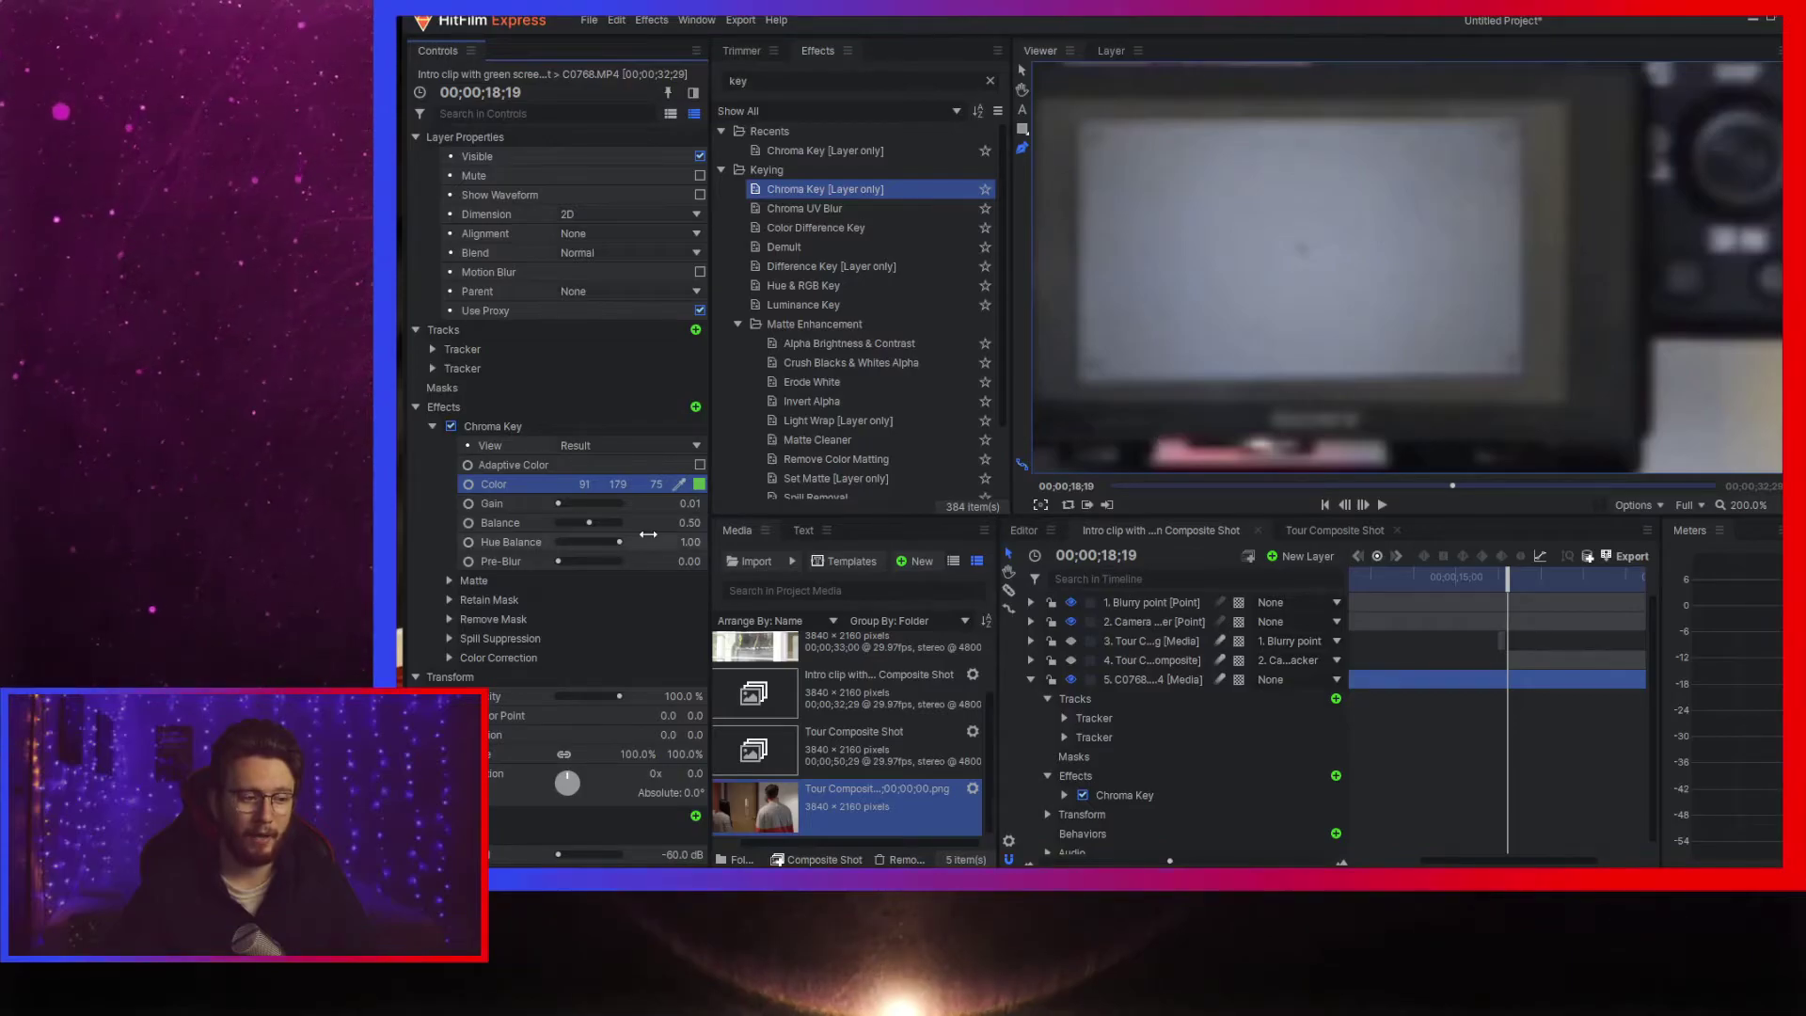
- Make the Tour Composite Shot layer visible again over the camera screen and leave Chroma Key enabled
click(450, 428)
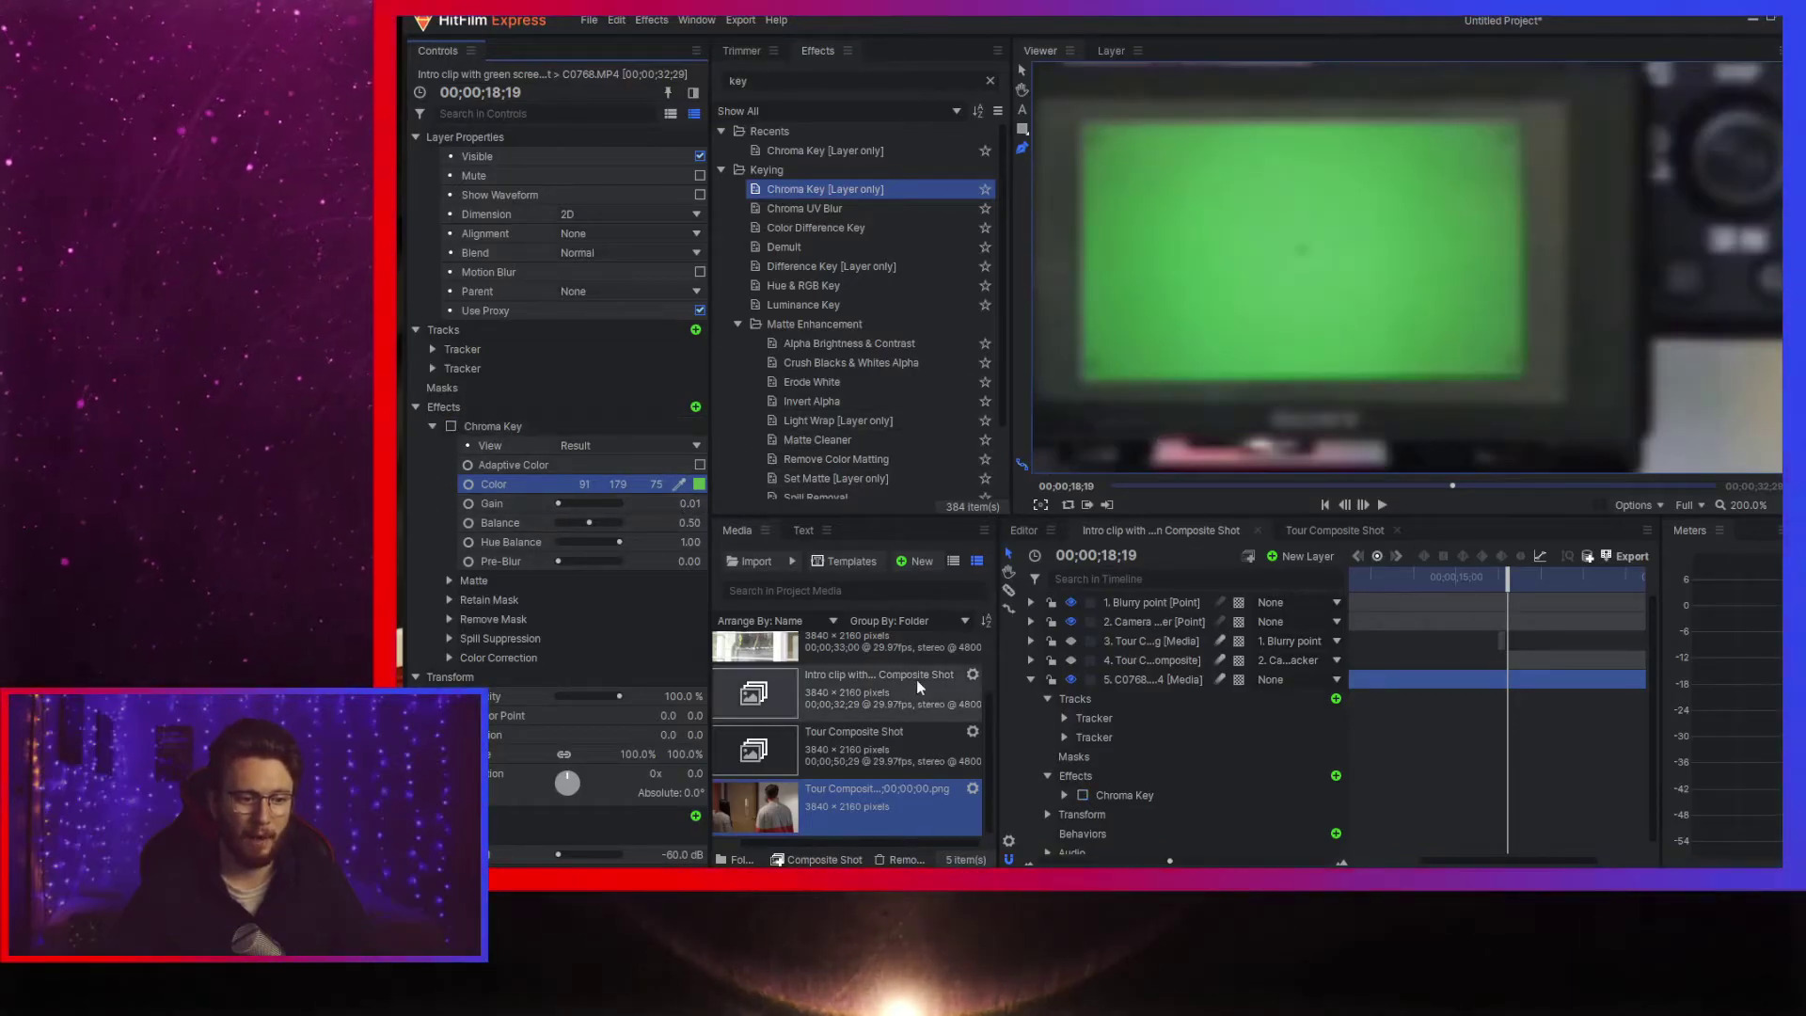
click(1072, 660)
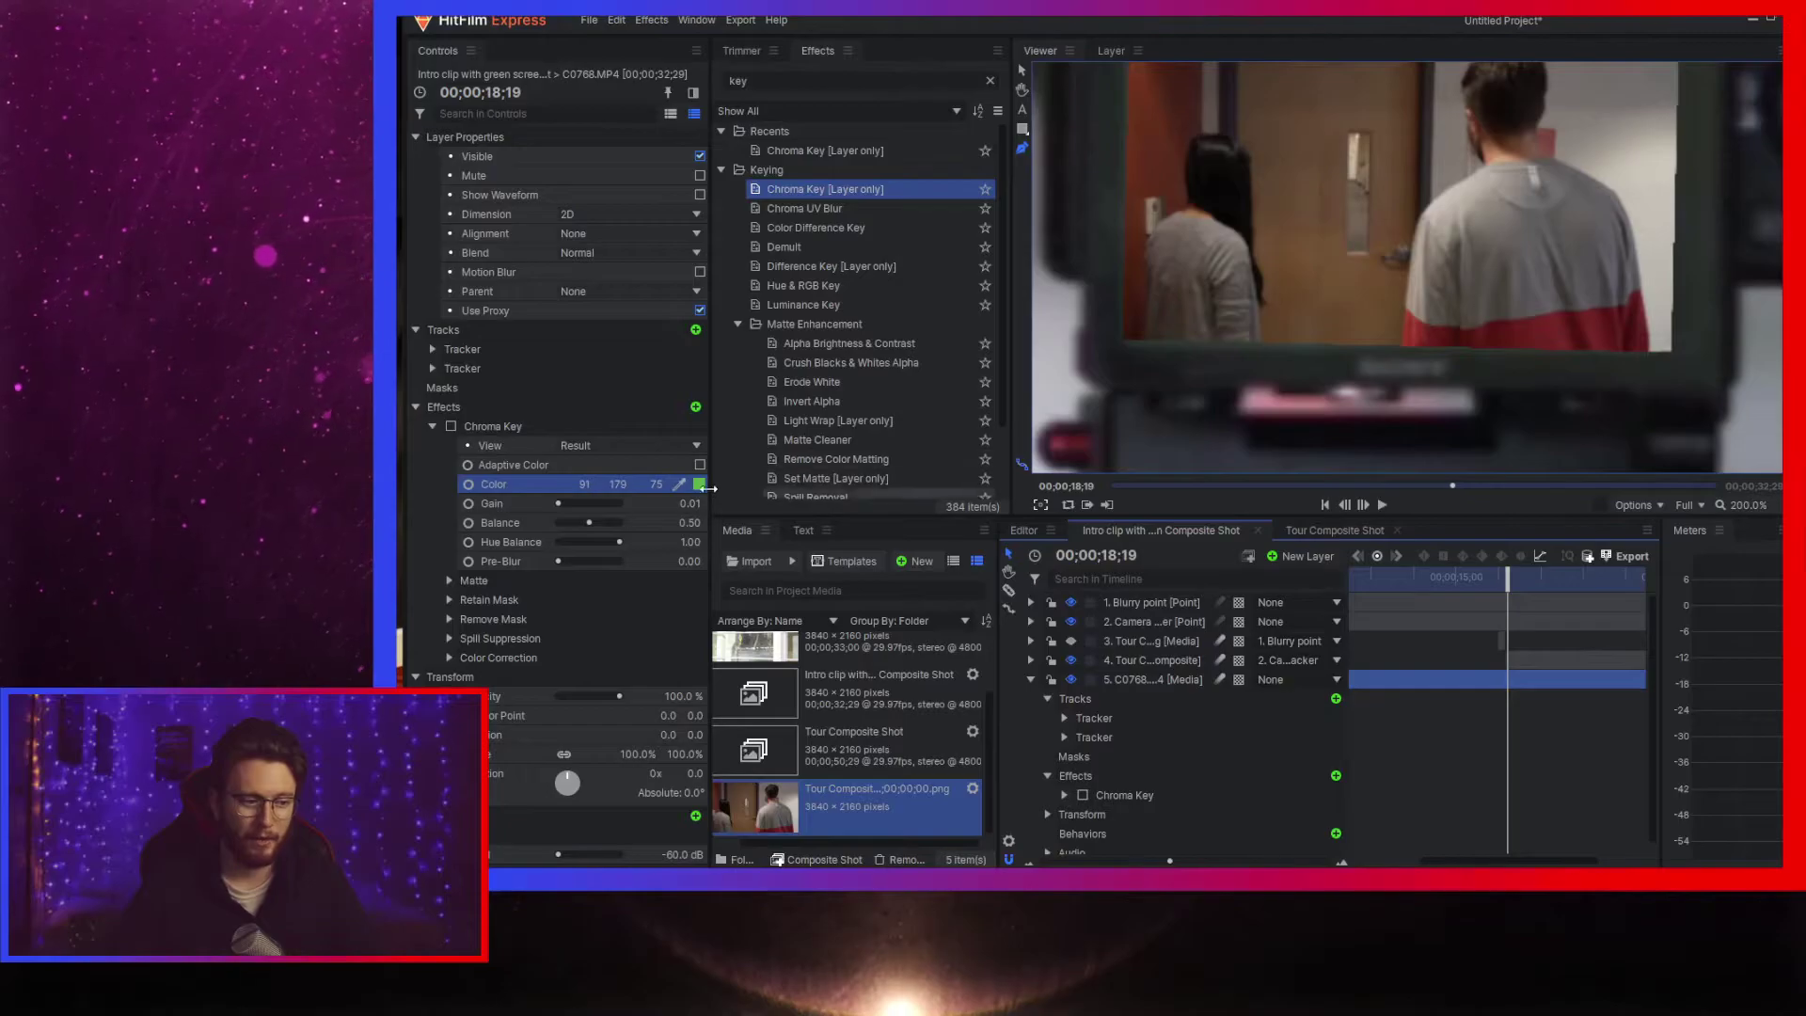
click(451, 427)
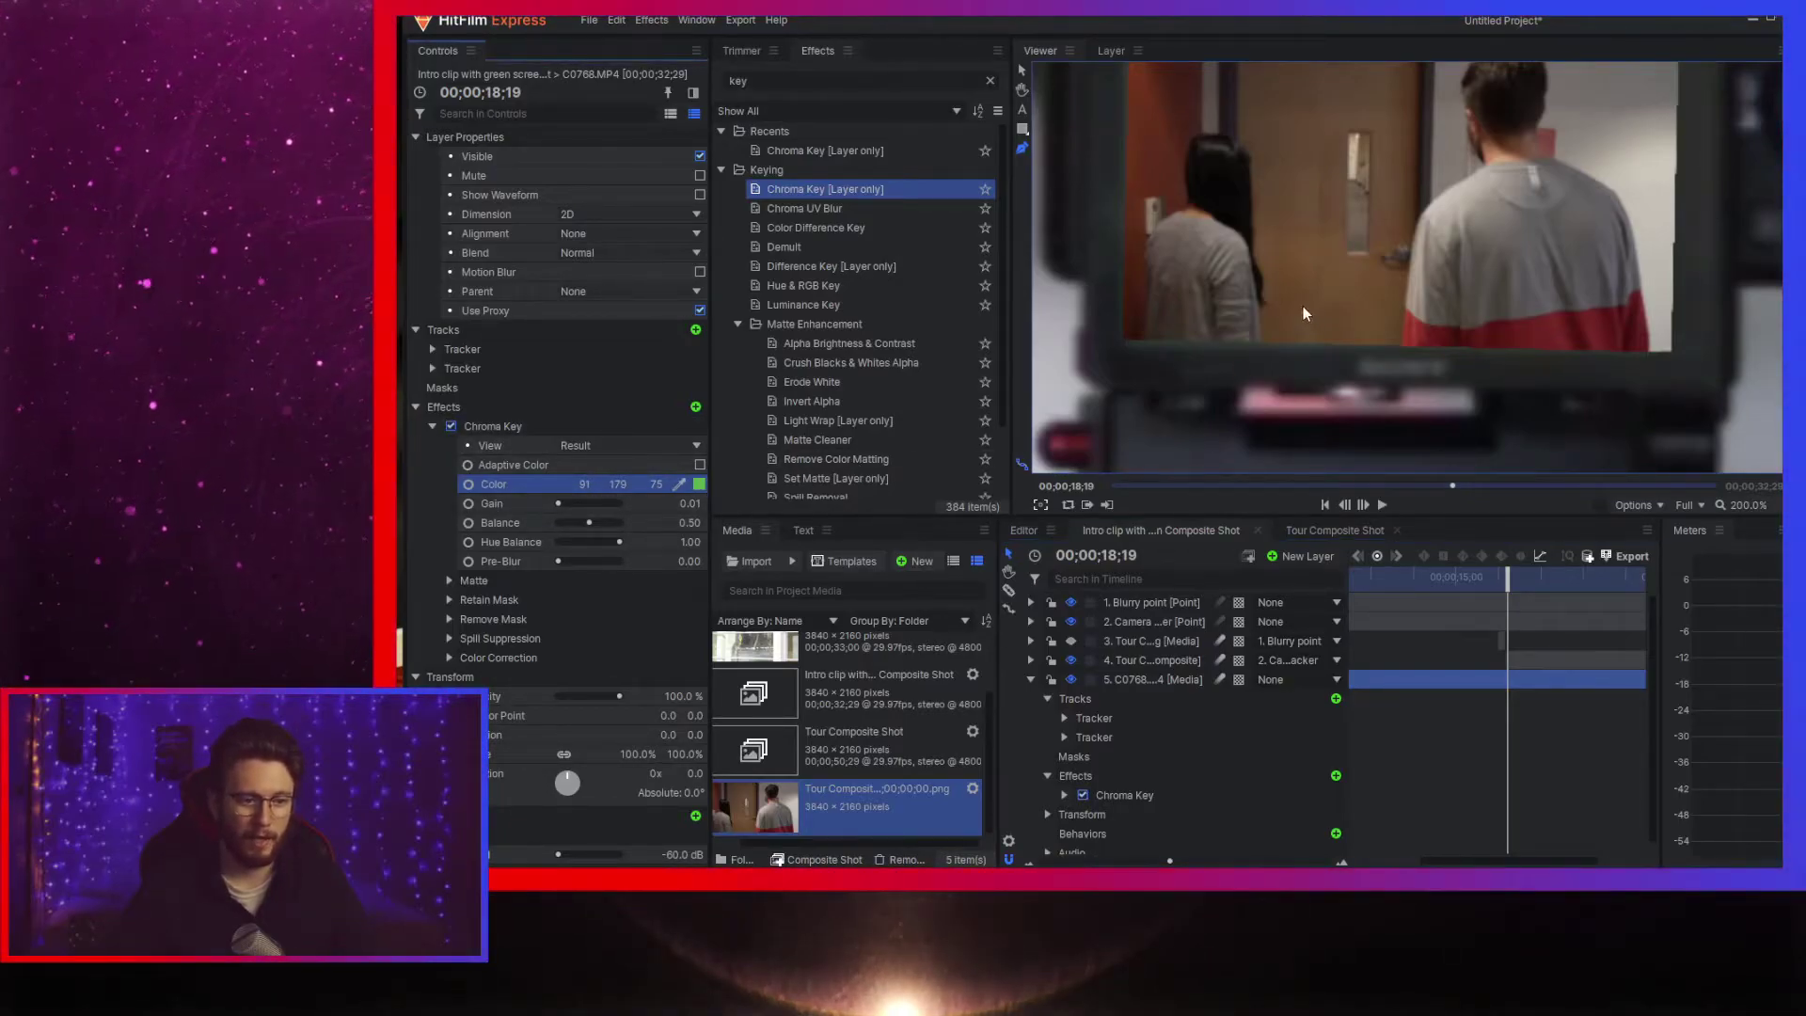
- Compare the green fringe around the still at 00;00;18;06 with Chroma Key switched on and off
scroll(1332, 307, down, 5)
drag(1509, 577, 1500, 577)
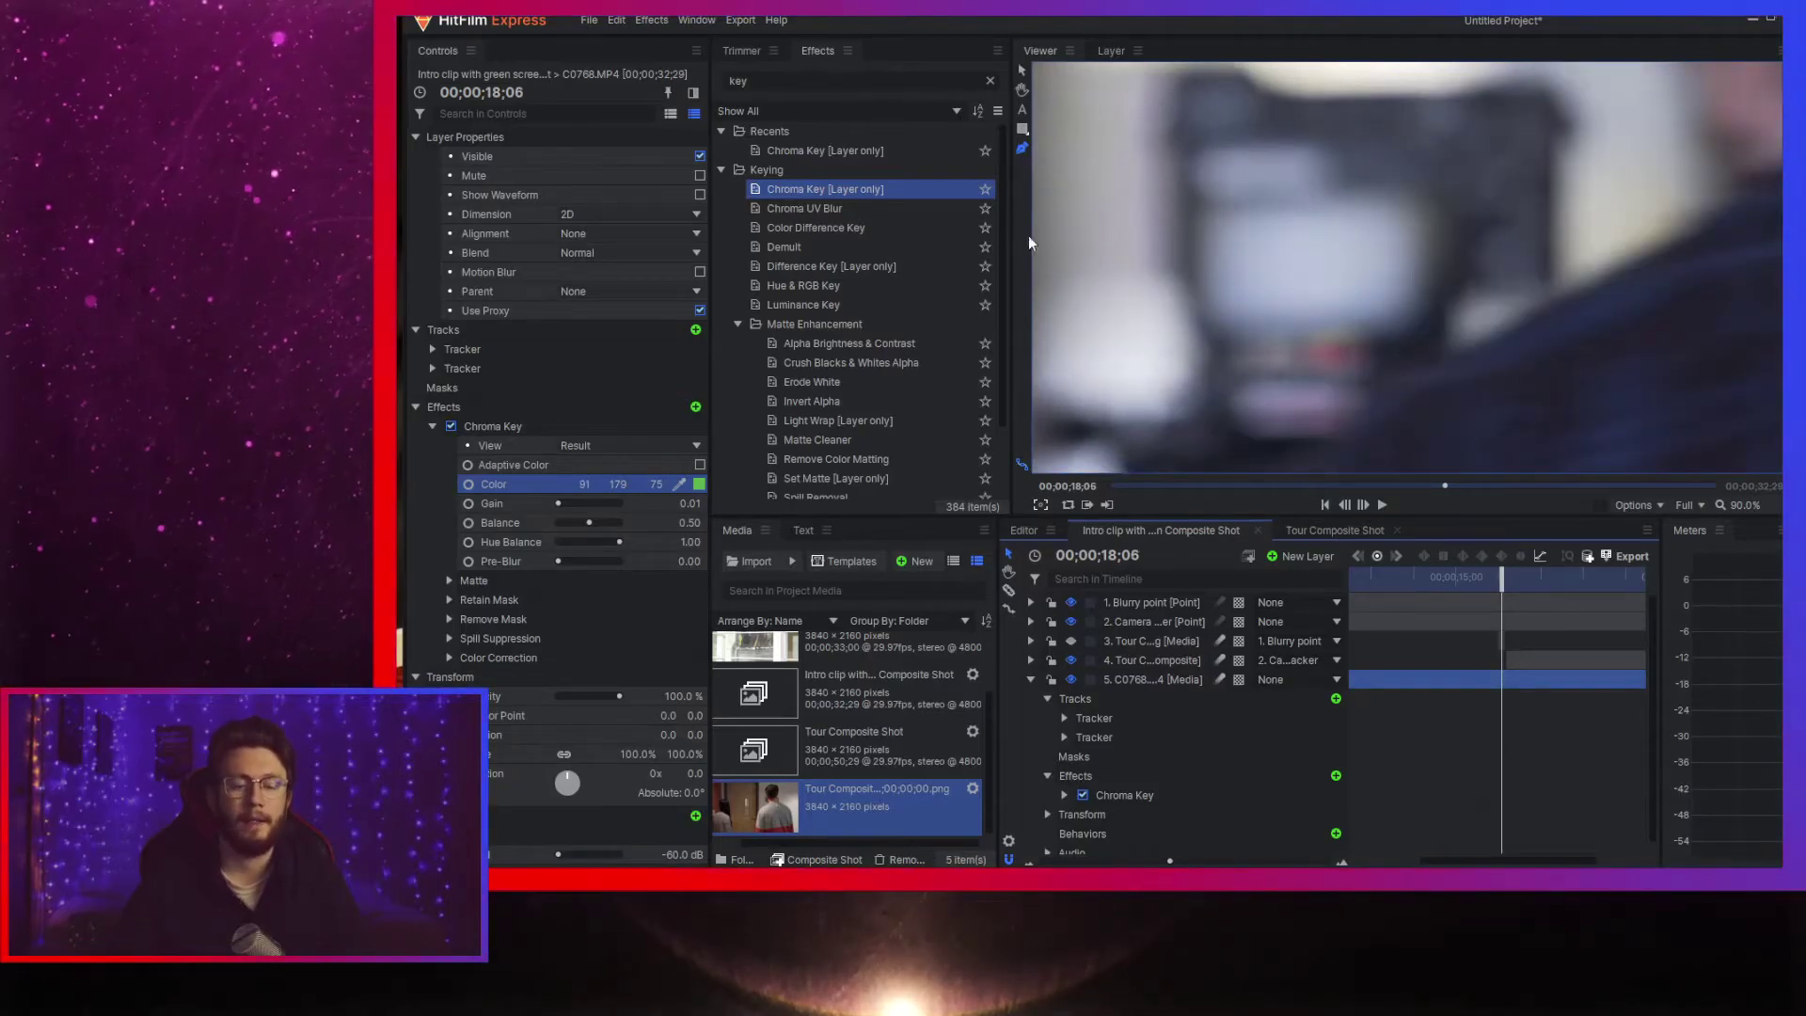
click(452, 427)
click(452, 427)
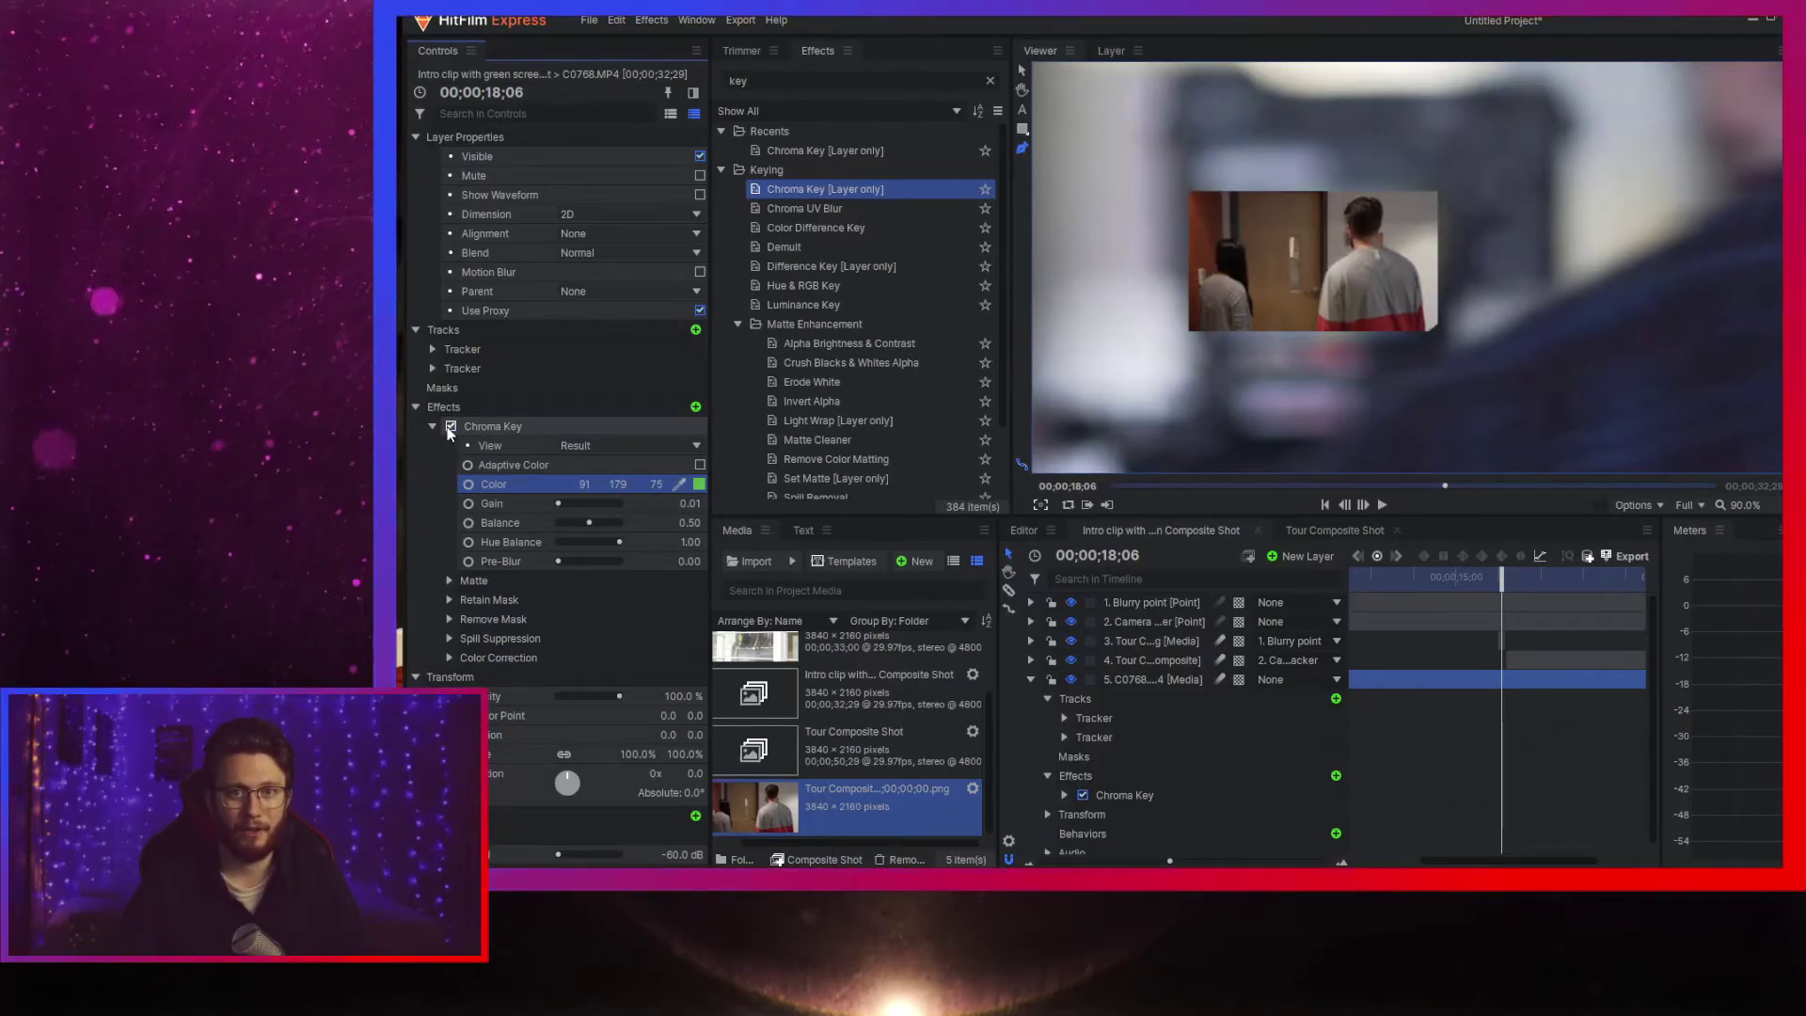
click(451, 427)
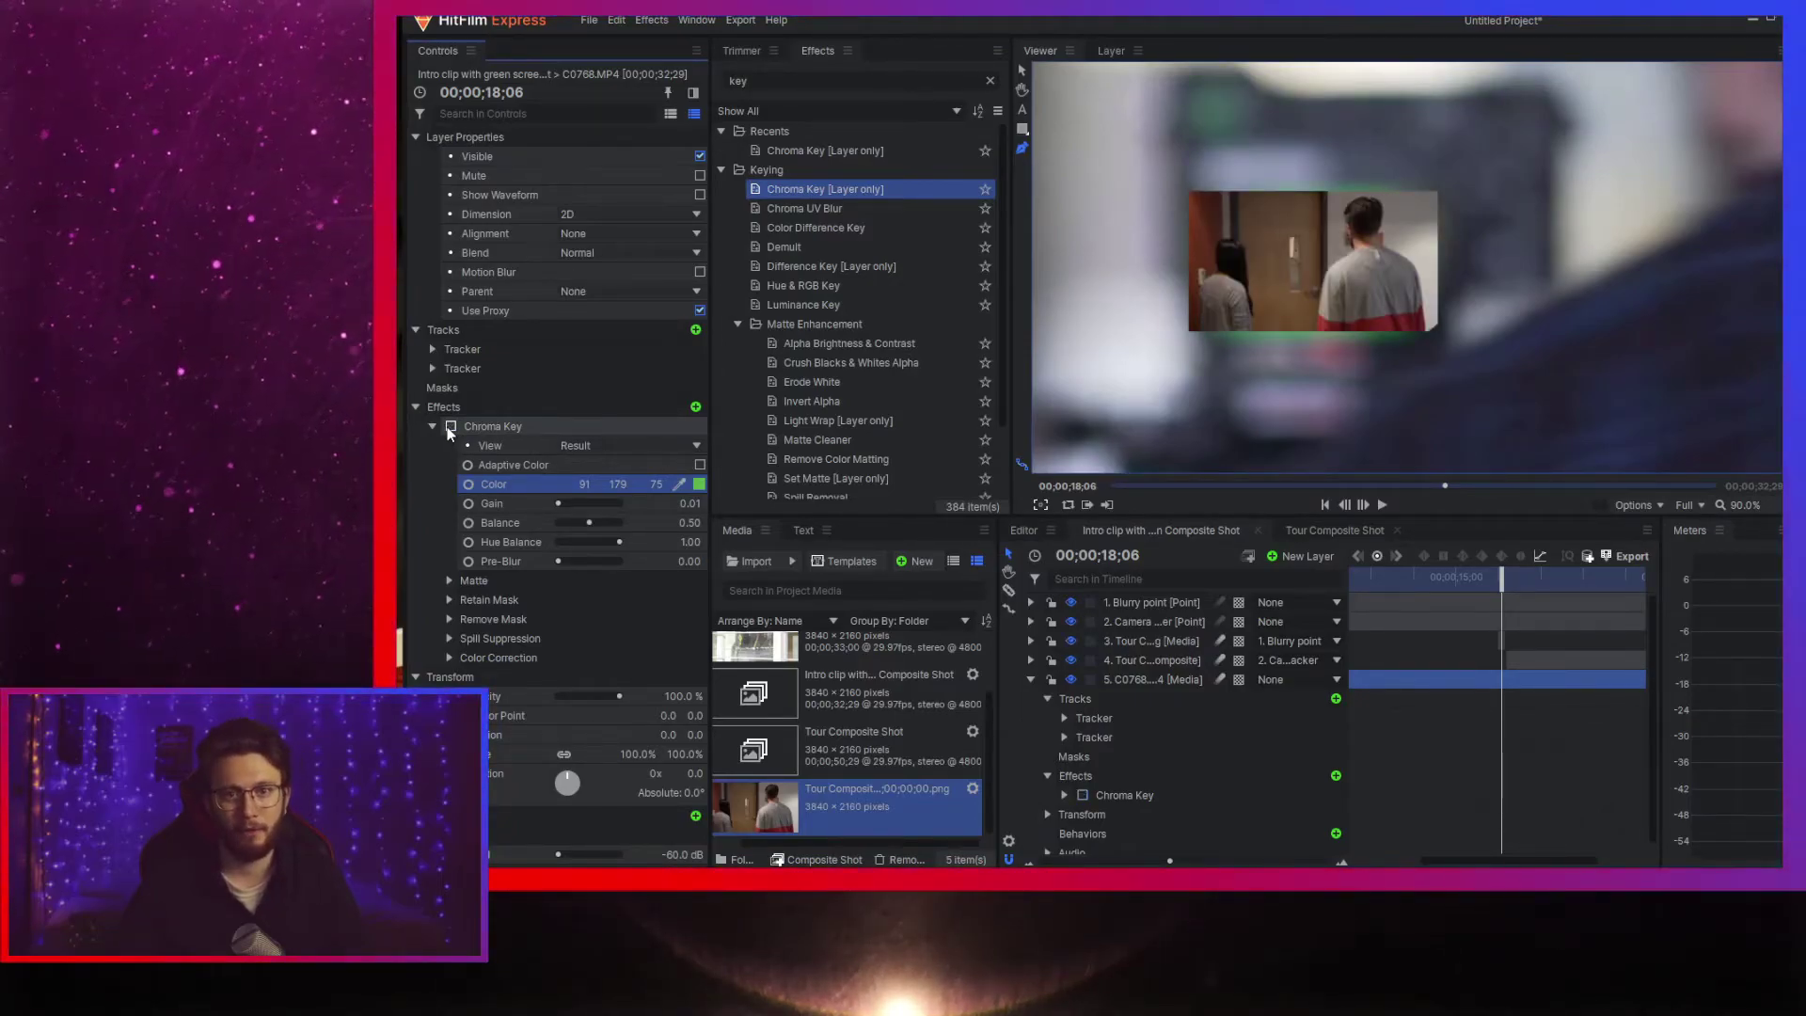
click(451, 428)
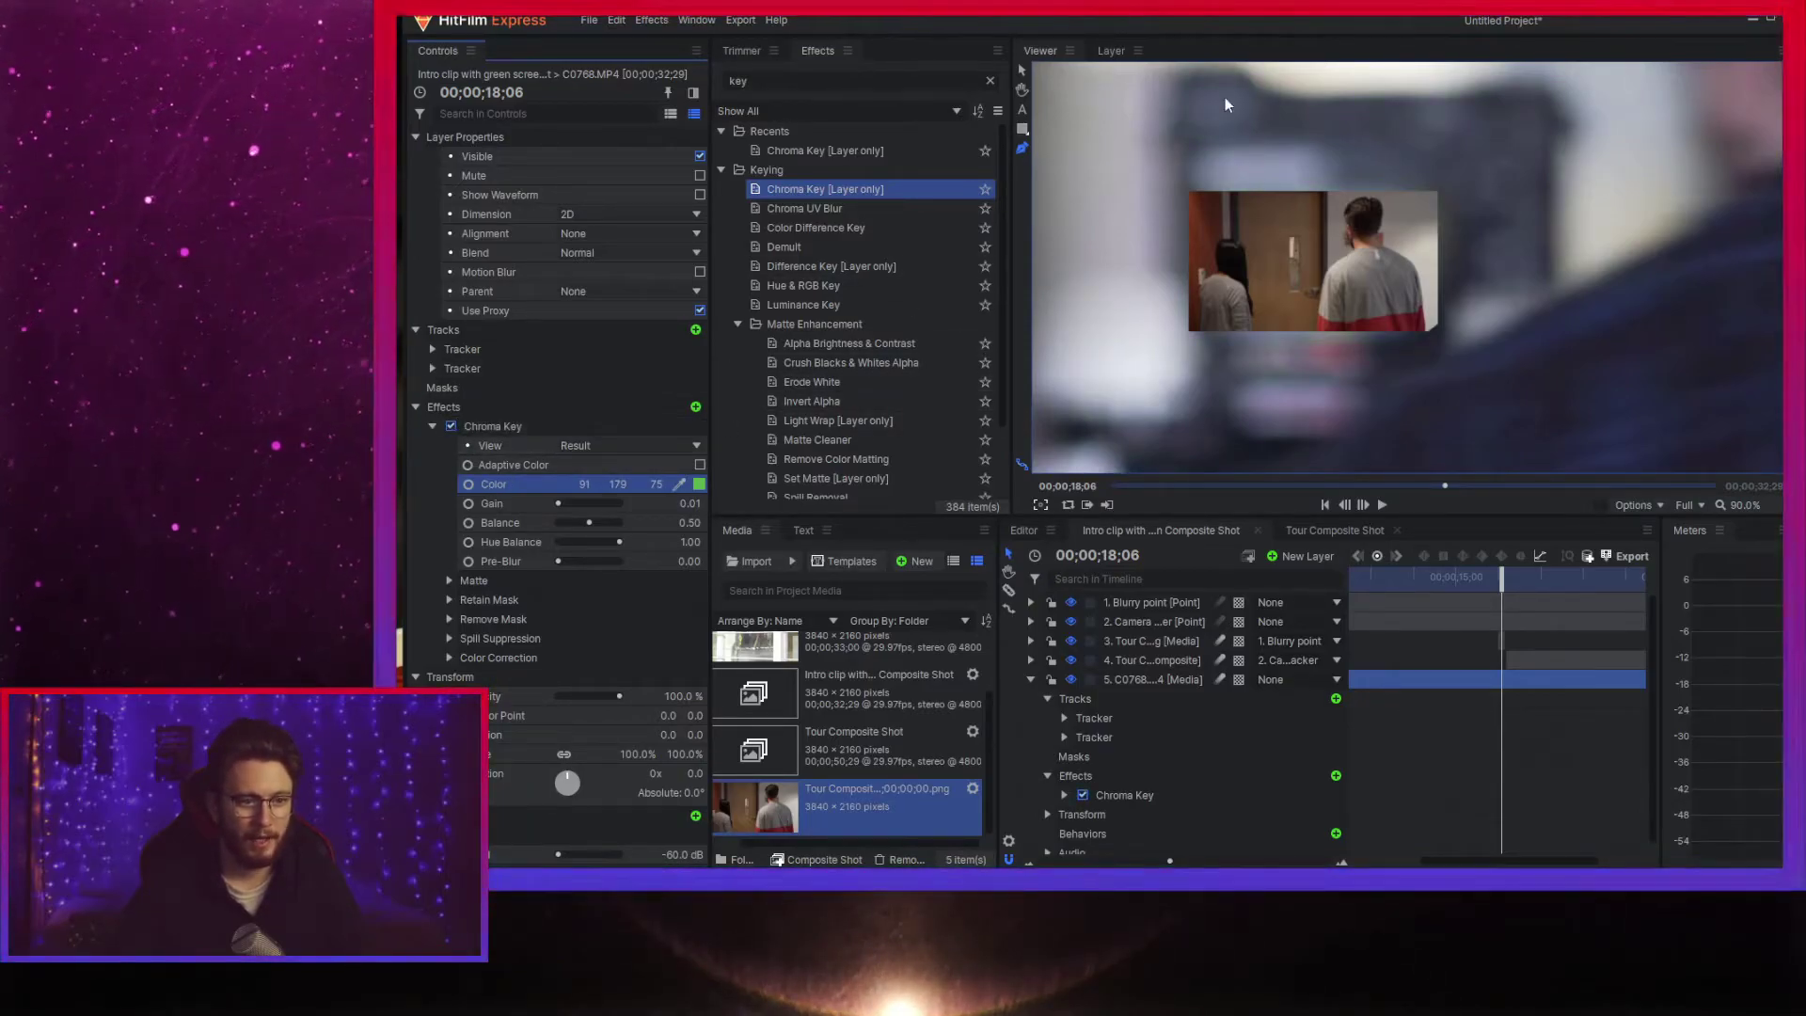
click(453, 426)
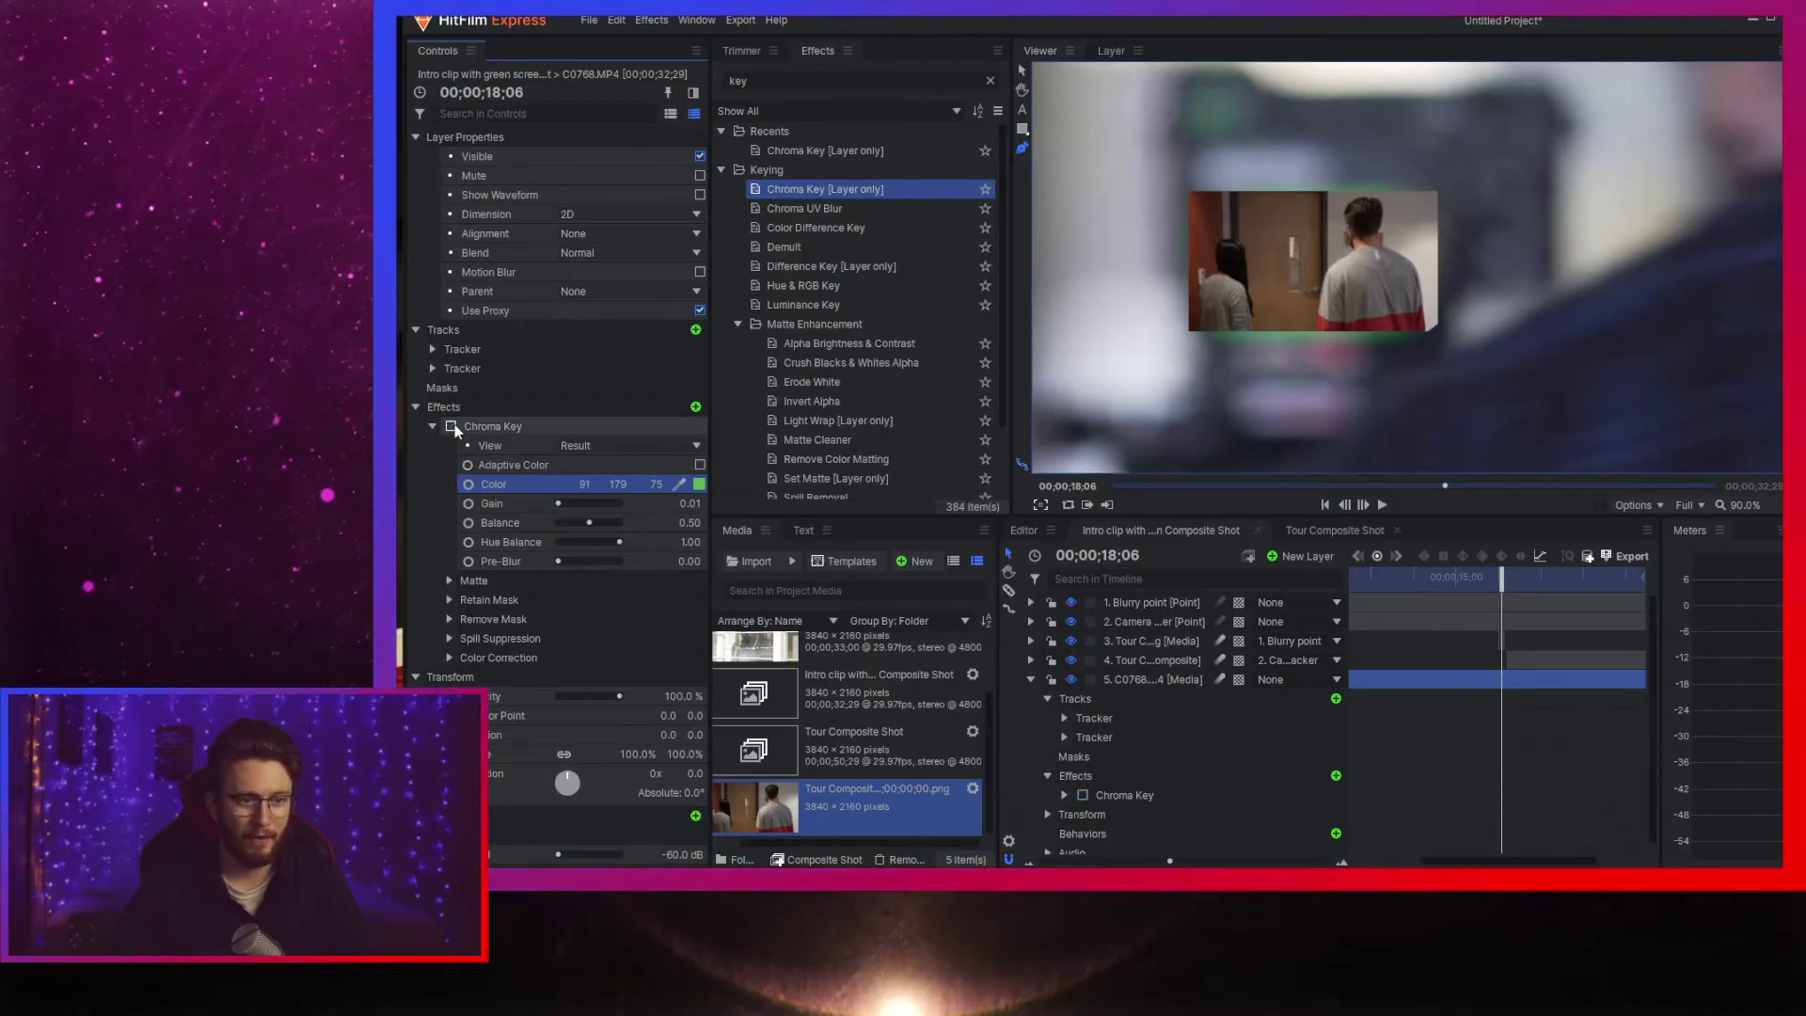
scroll(1610, 178, down, 4)
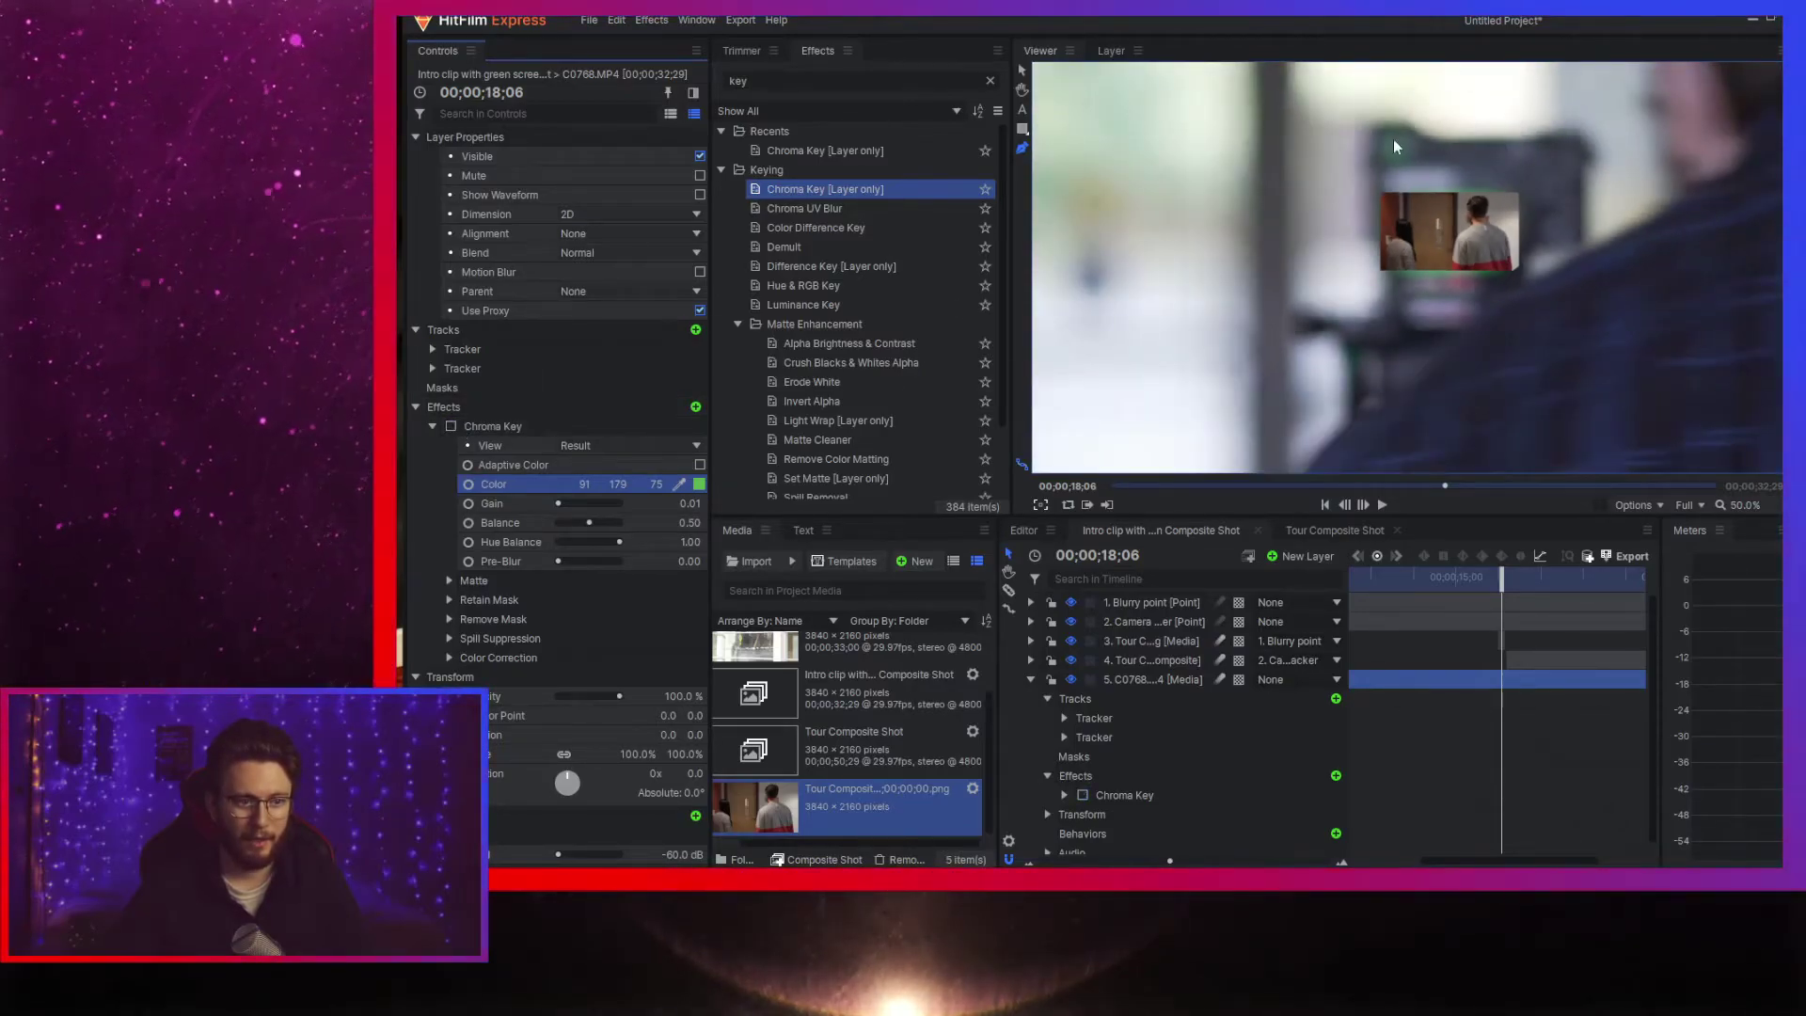
scroll(1204, 160, down, 2)
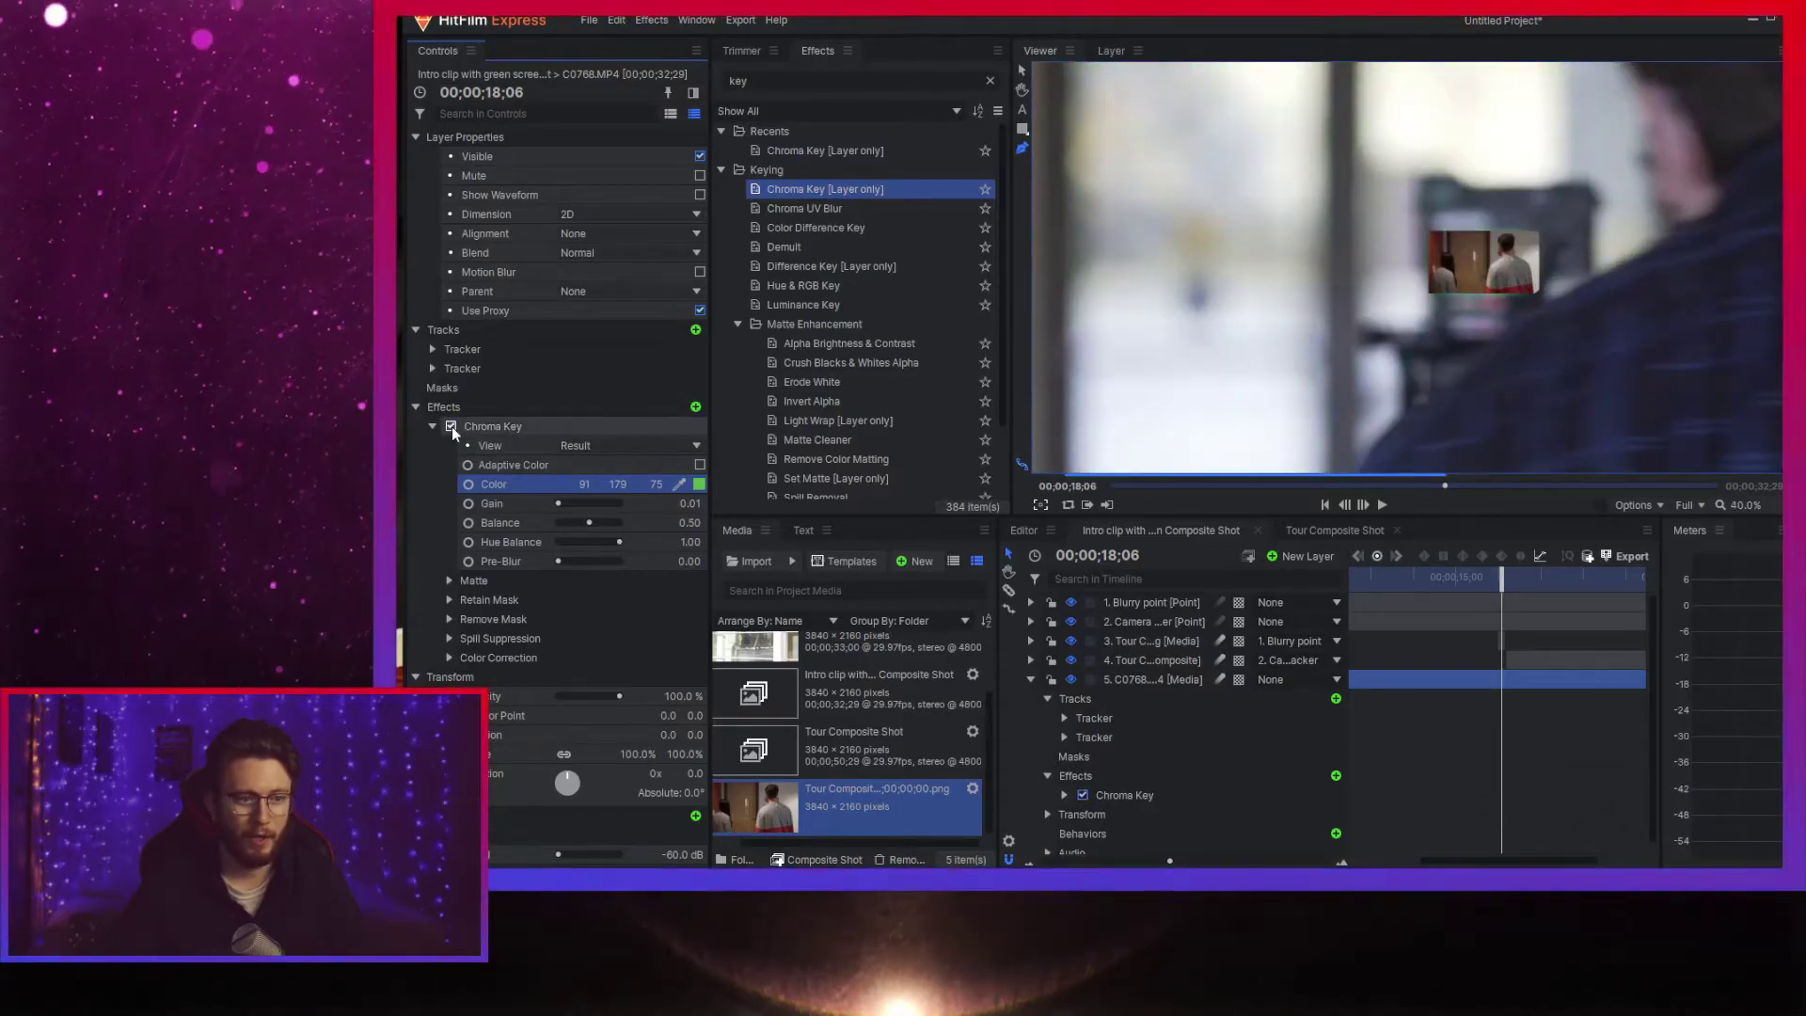
click(452, 426)
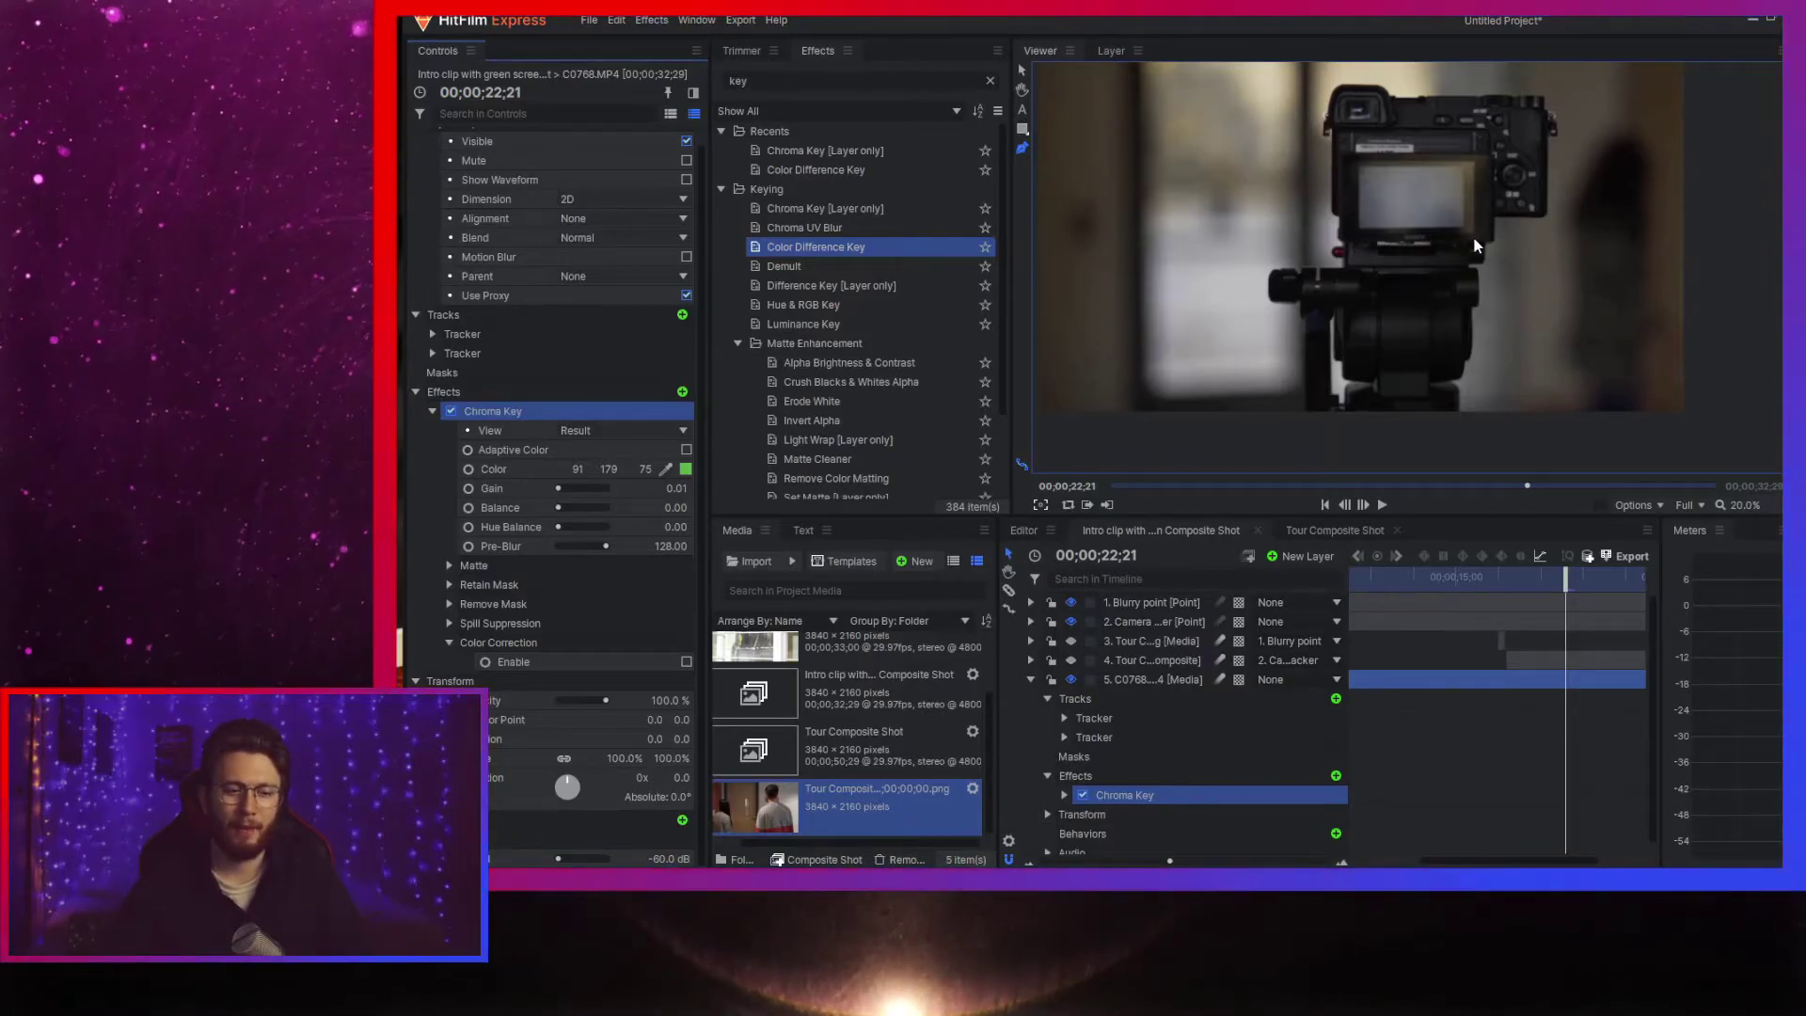
- Play the keyed footage from about 00;00;21;24 and again from an earlier frame to check the camera screen
scroll(1256, 227, down, 3)
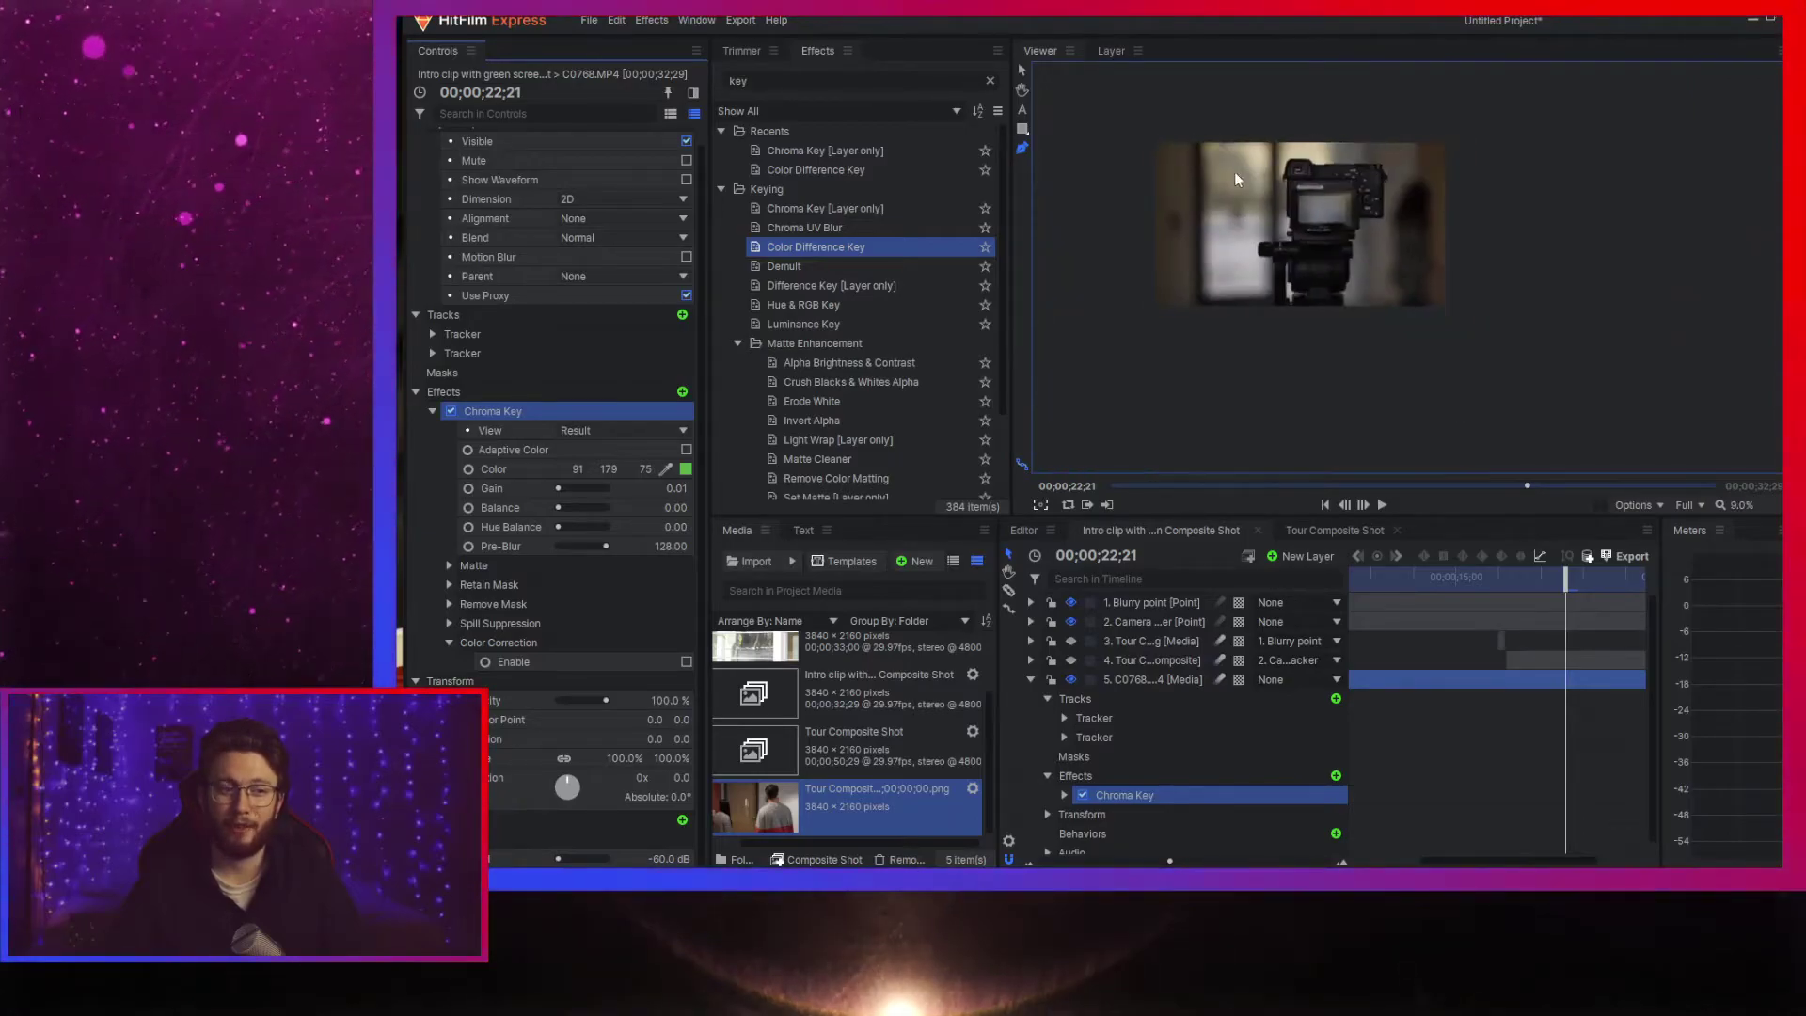
scroll(1259, 198, up, 1)
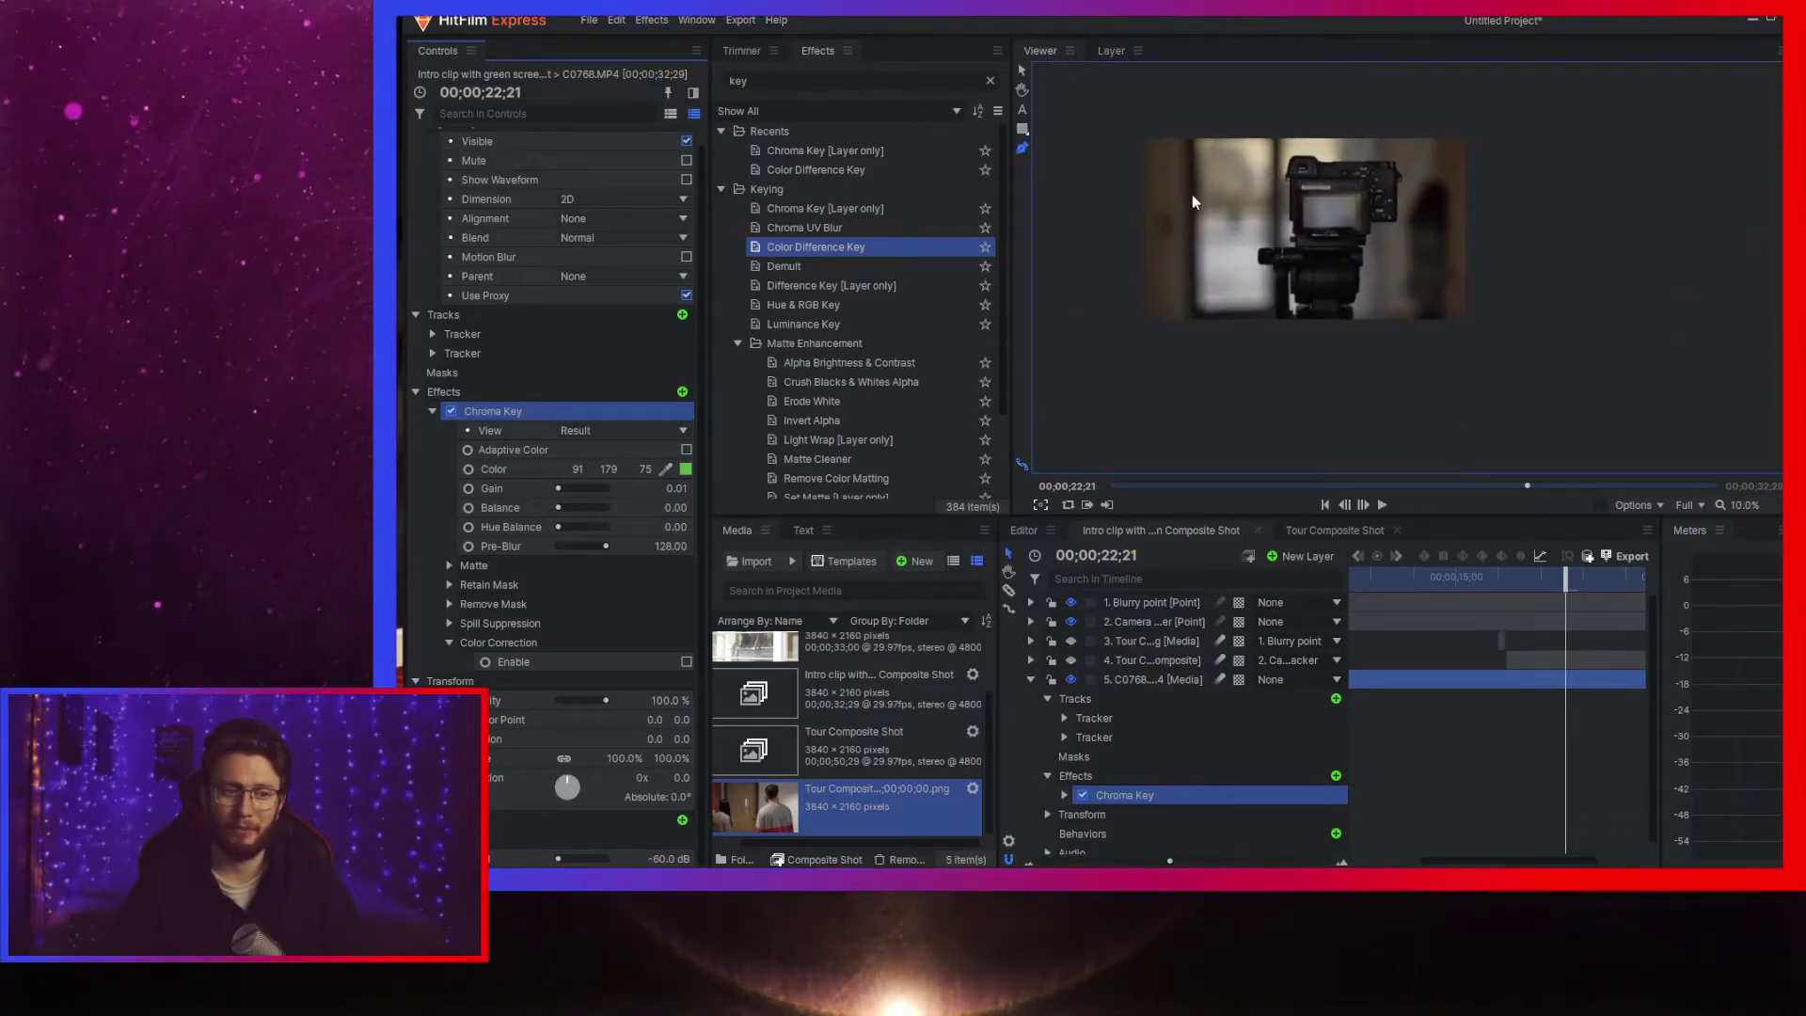
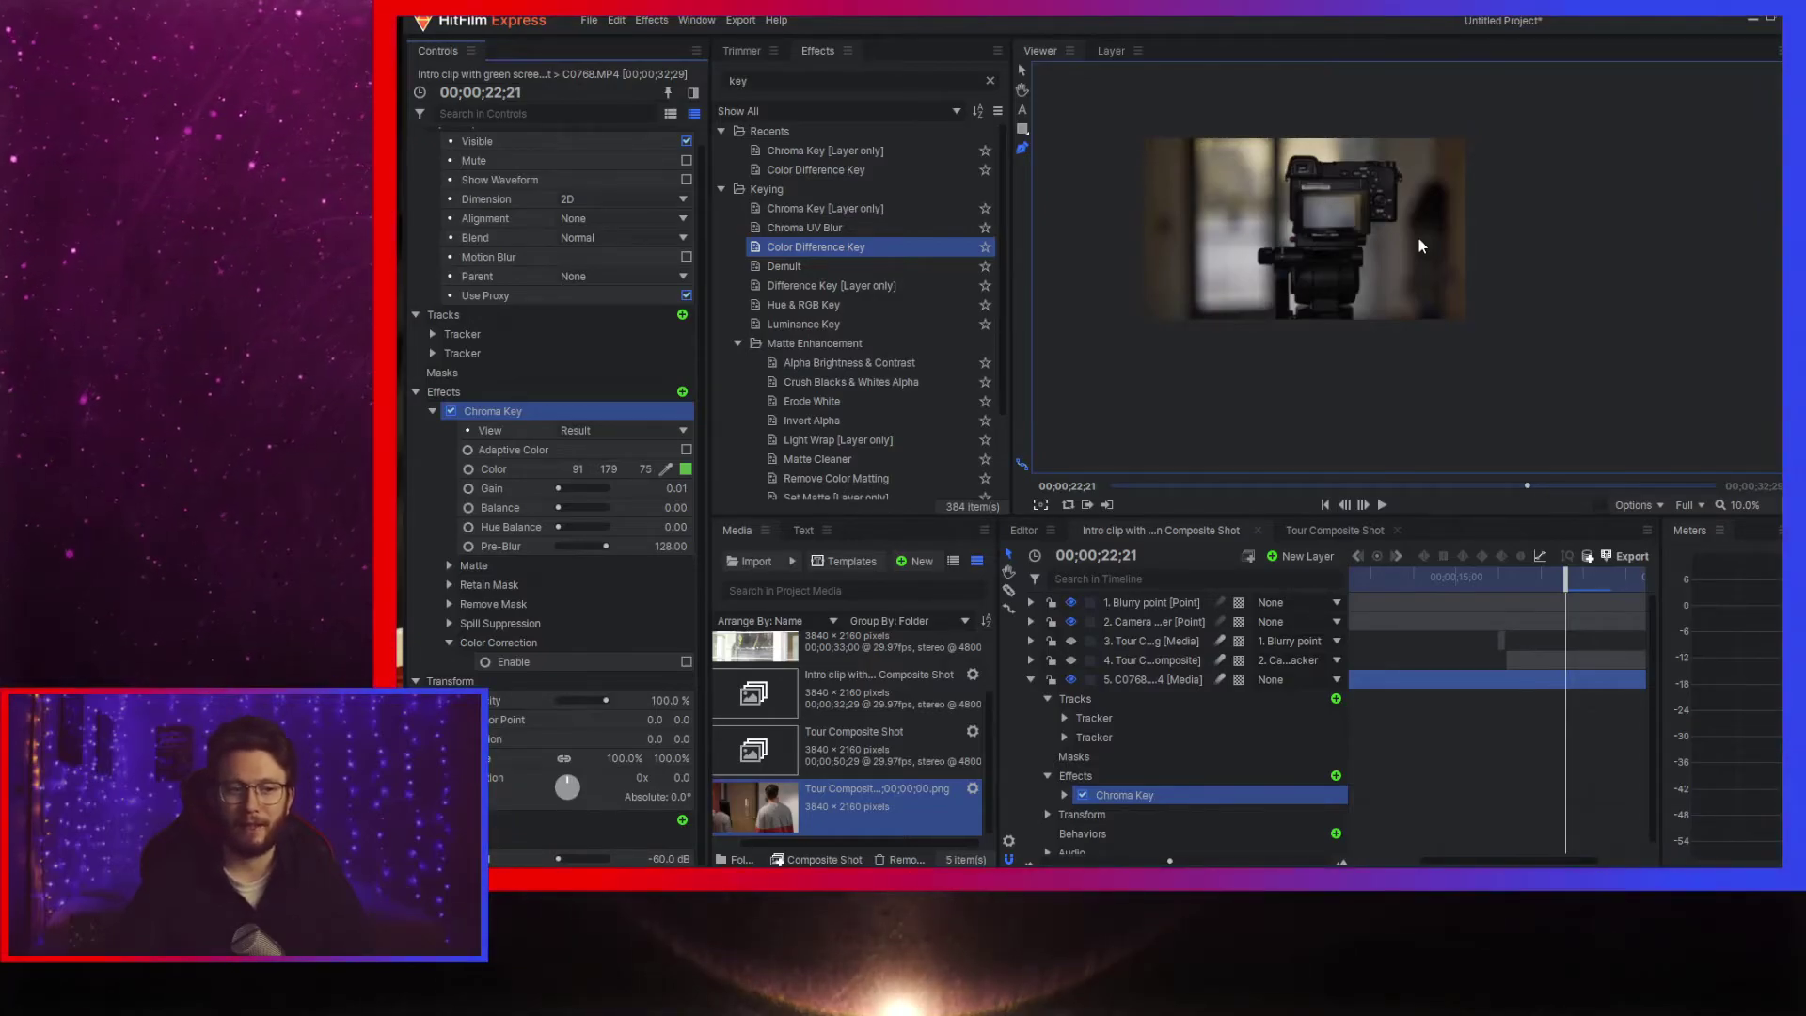
drag(1565, 581, 1547, 586)
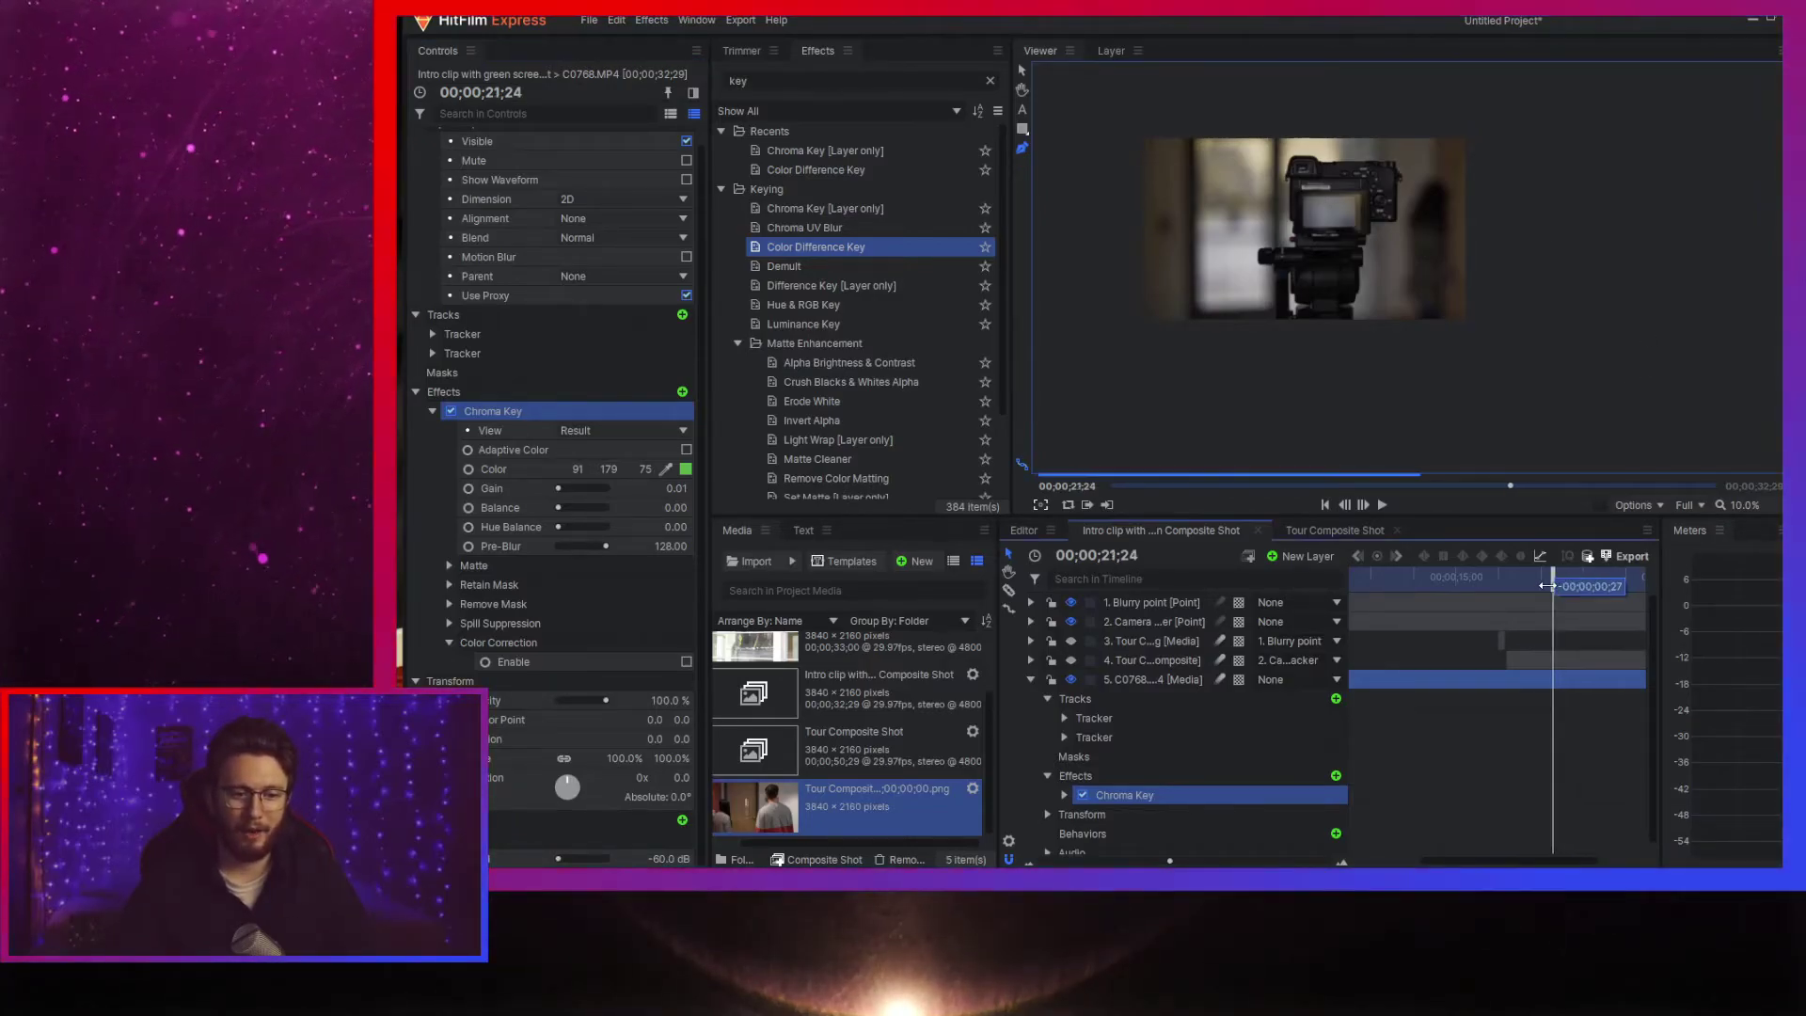
key(space)
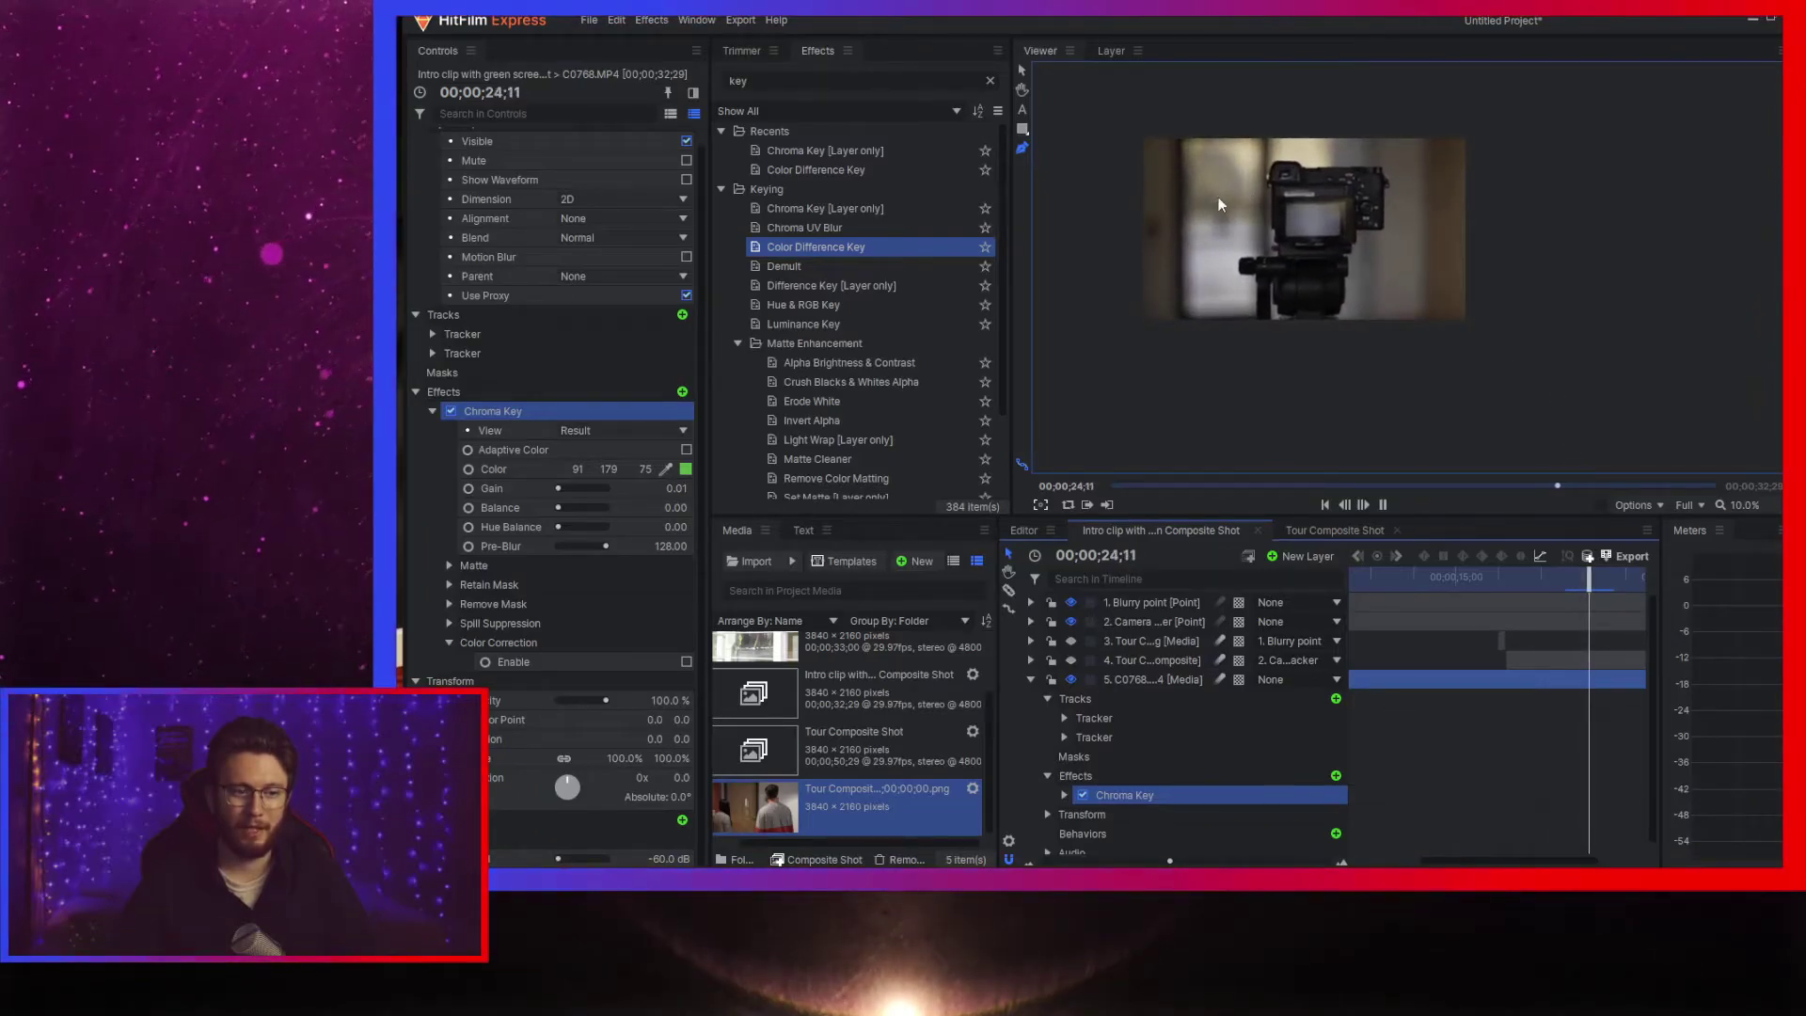
key(space)
drag(1589, 573, 1483, 576)
key(space)
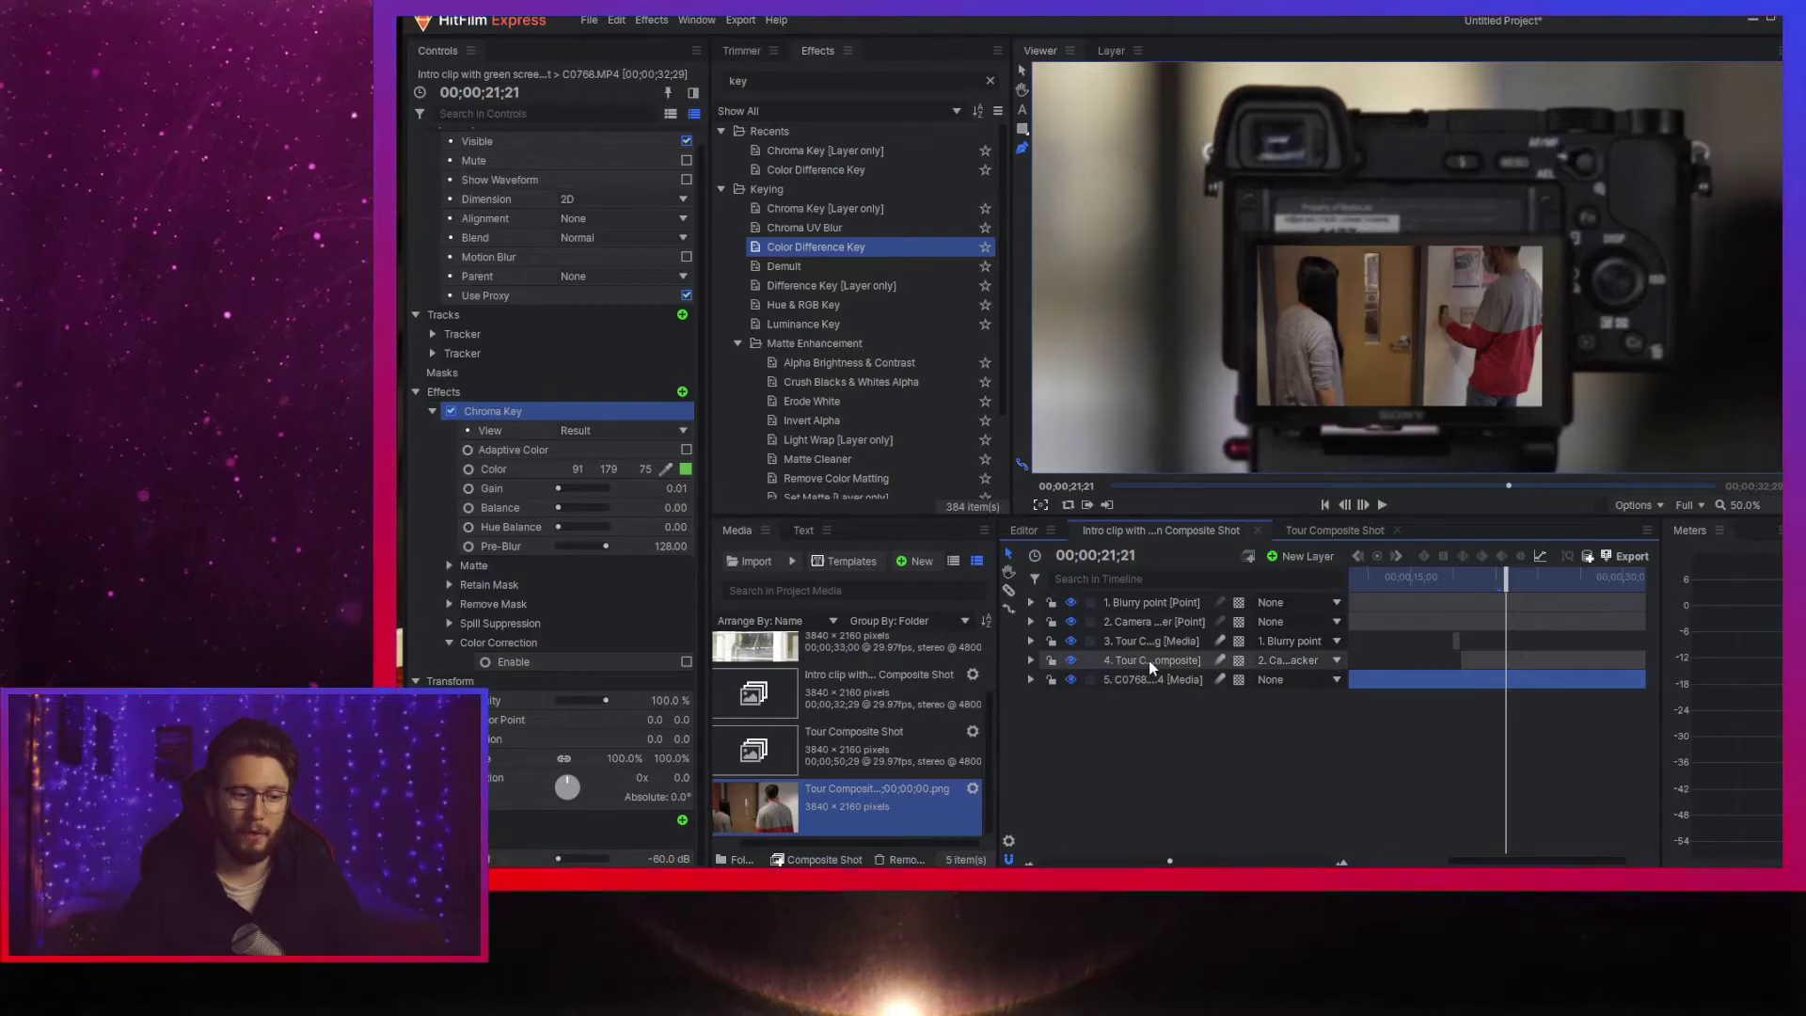
- Open the Tour Composite Shot and draw a rectangular mask around the entire C0694.MP4 frame
click(1337, 527)
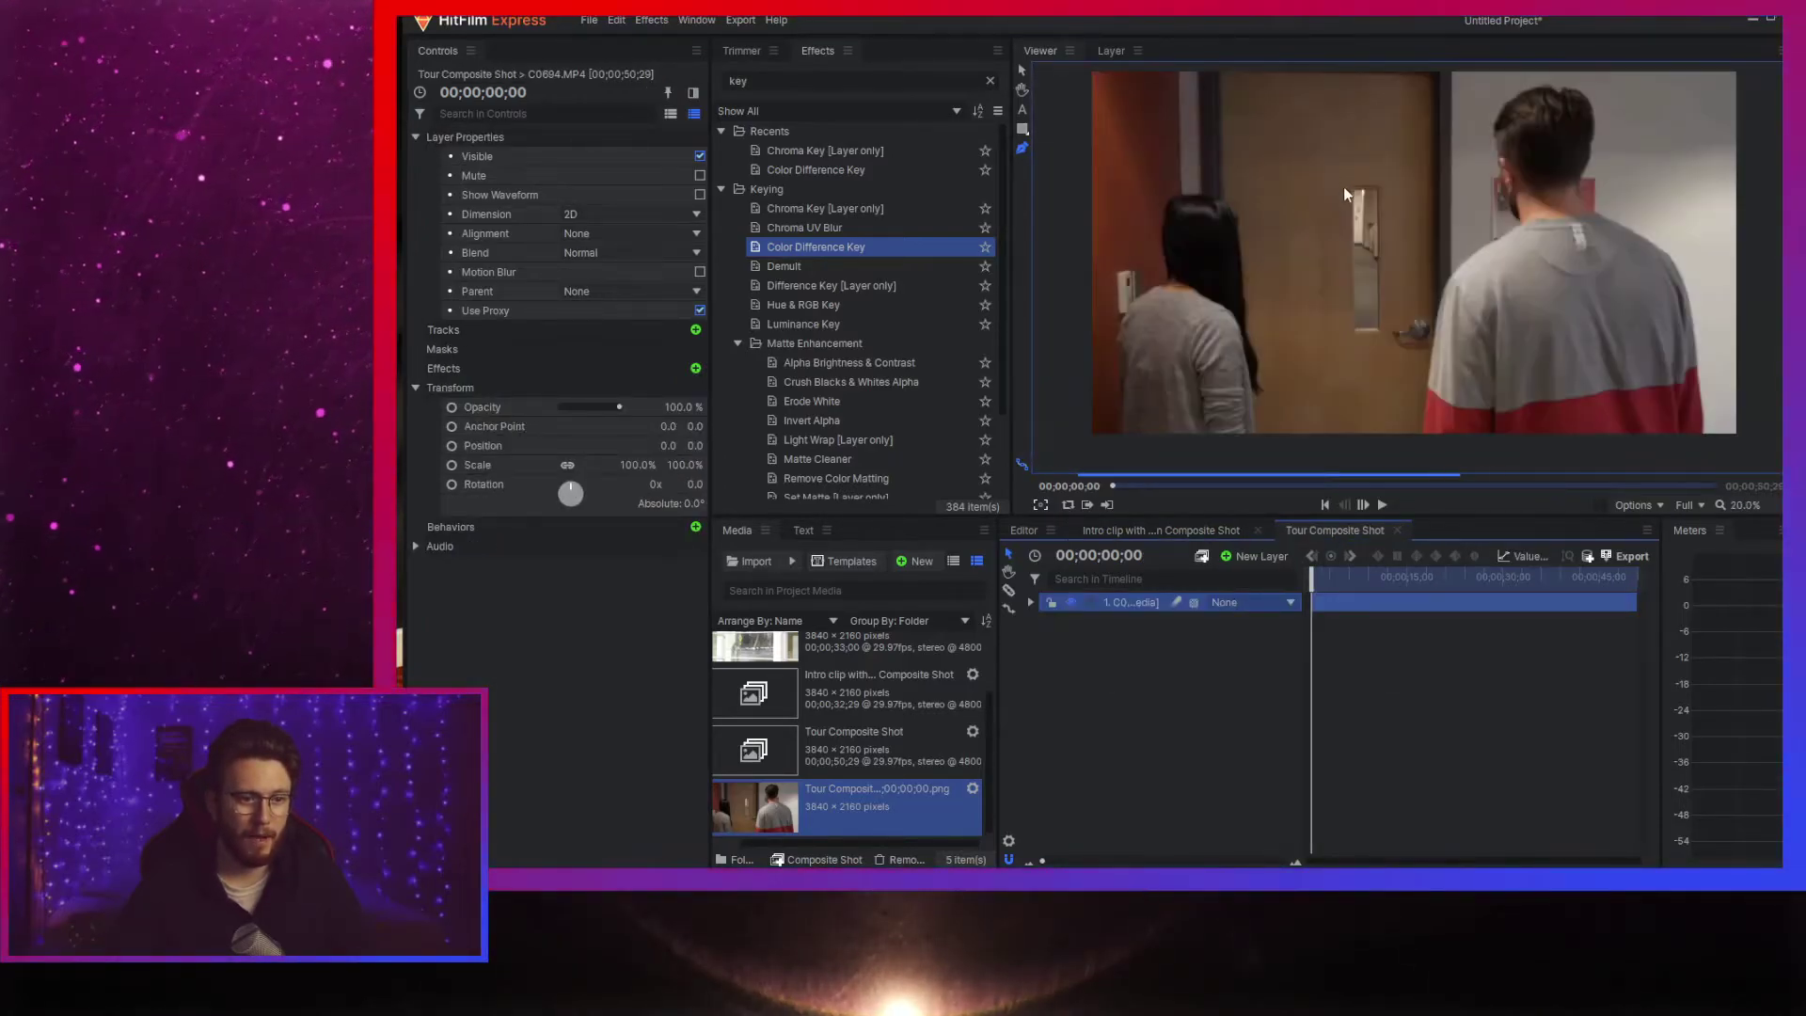
click(1022, 129)
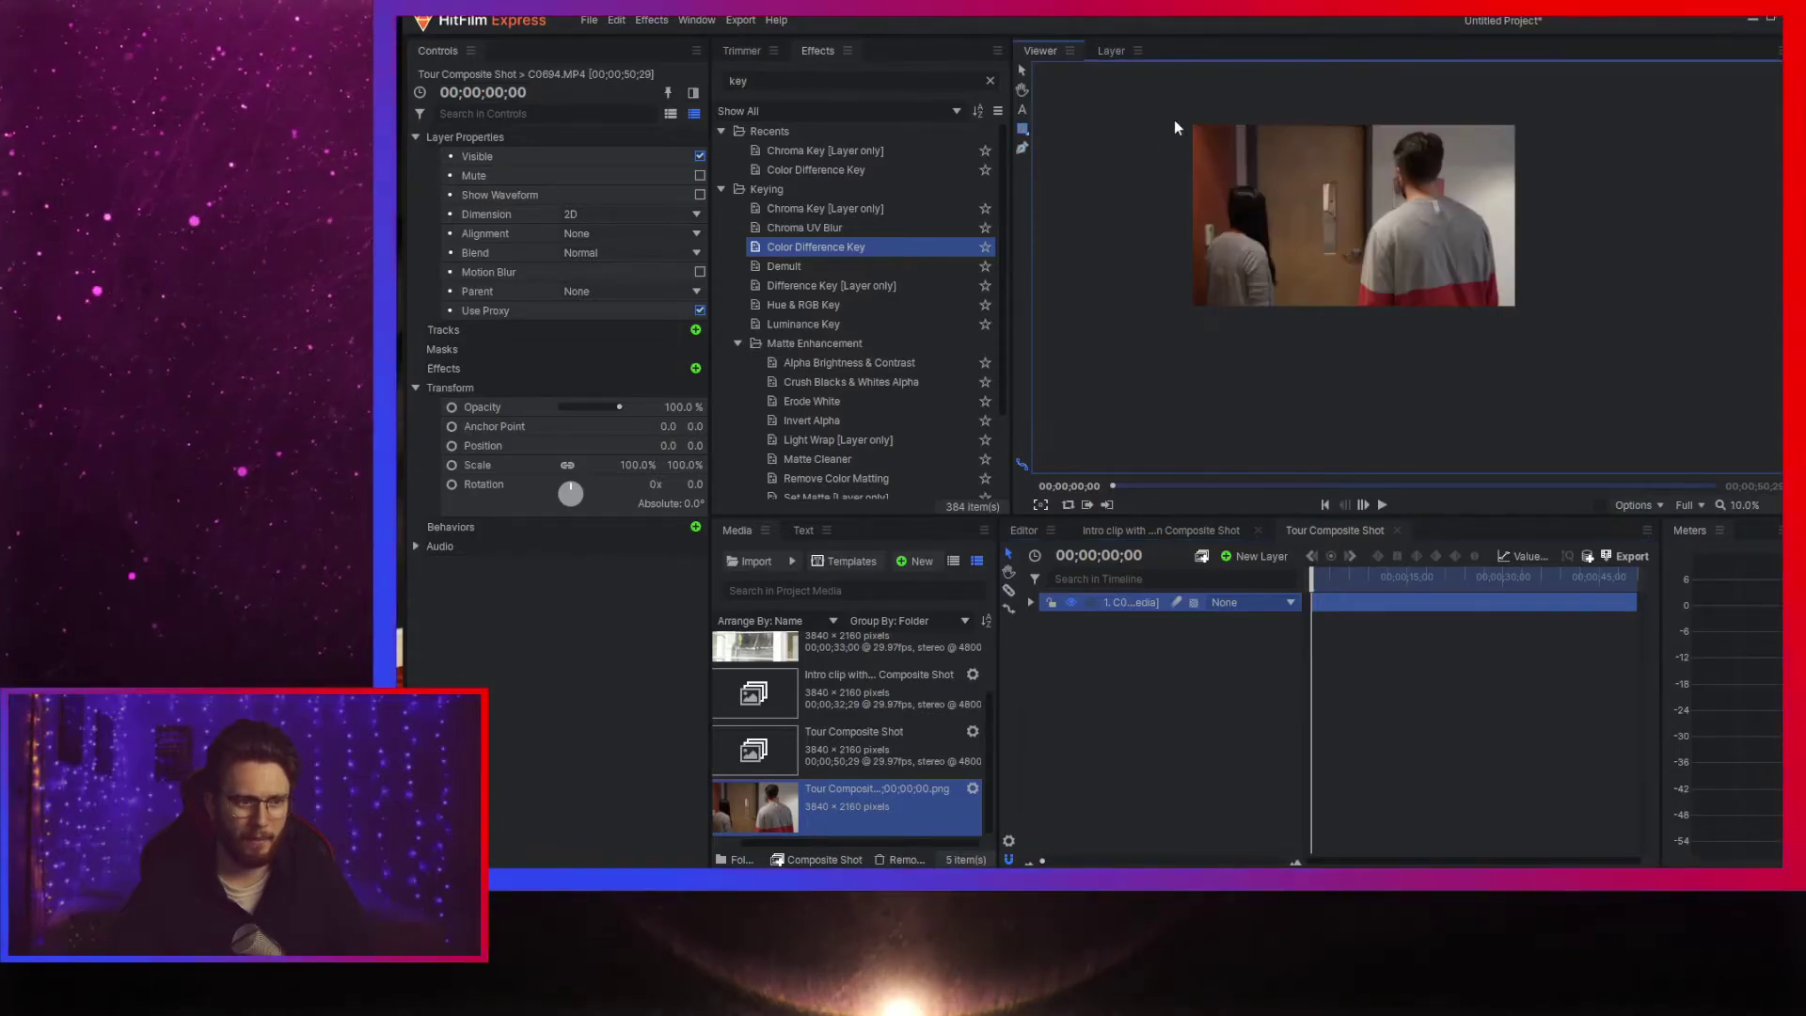
mouse_move(1189, 122)
mouse_down()
mouse_move(1593, 325)
mouse_move(1520, 308)
mouse_up()
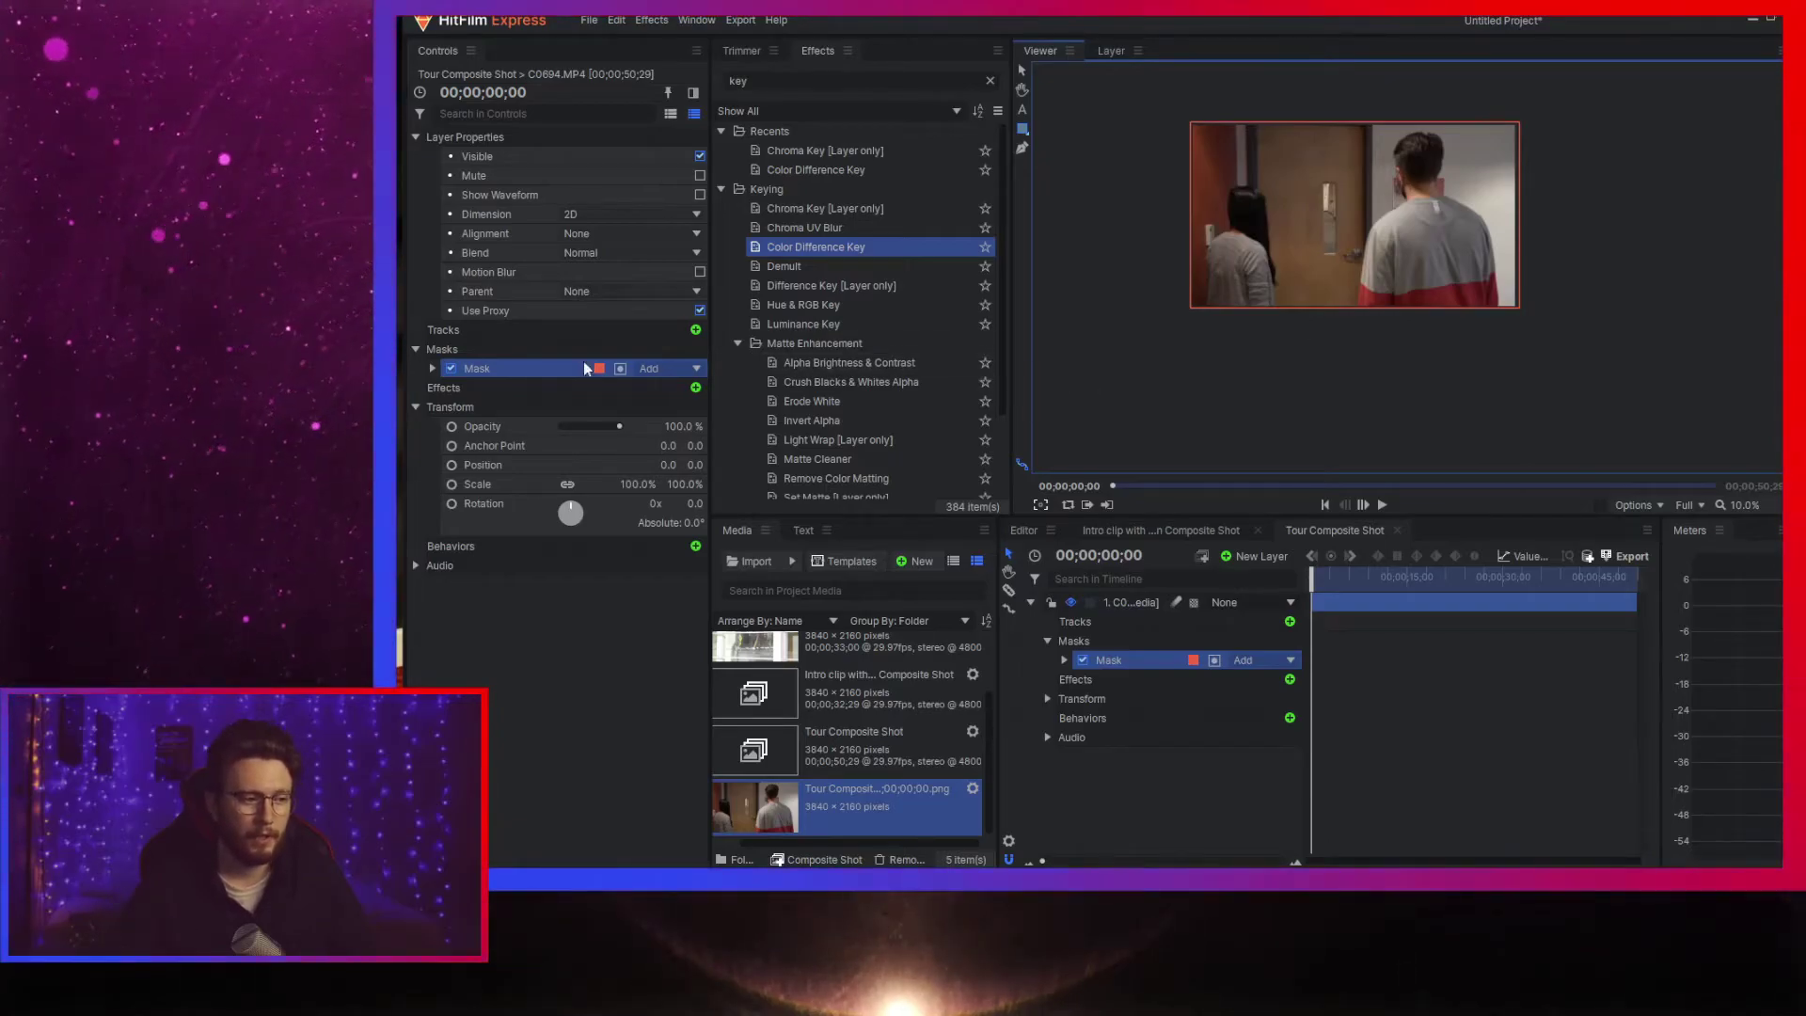
- Round the corners of the mask on the C0694.MP4 layer with a Roundness of 115 px
click(433, 369)
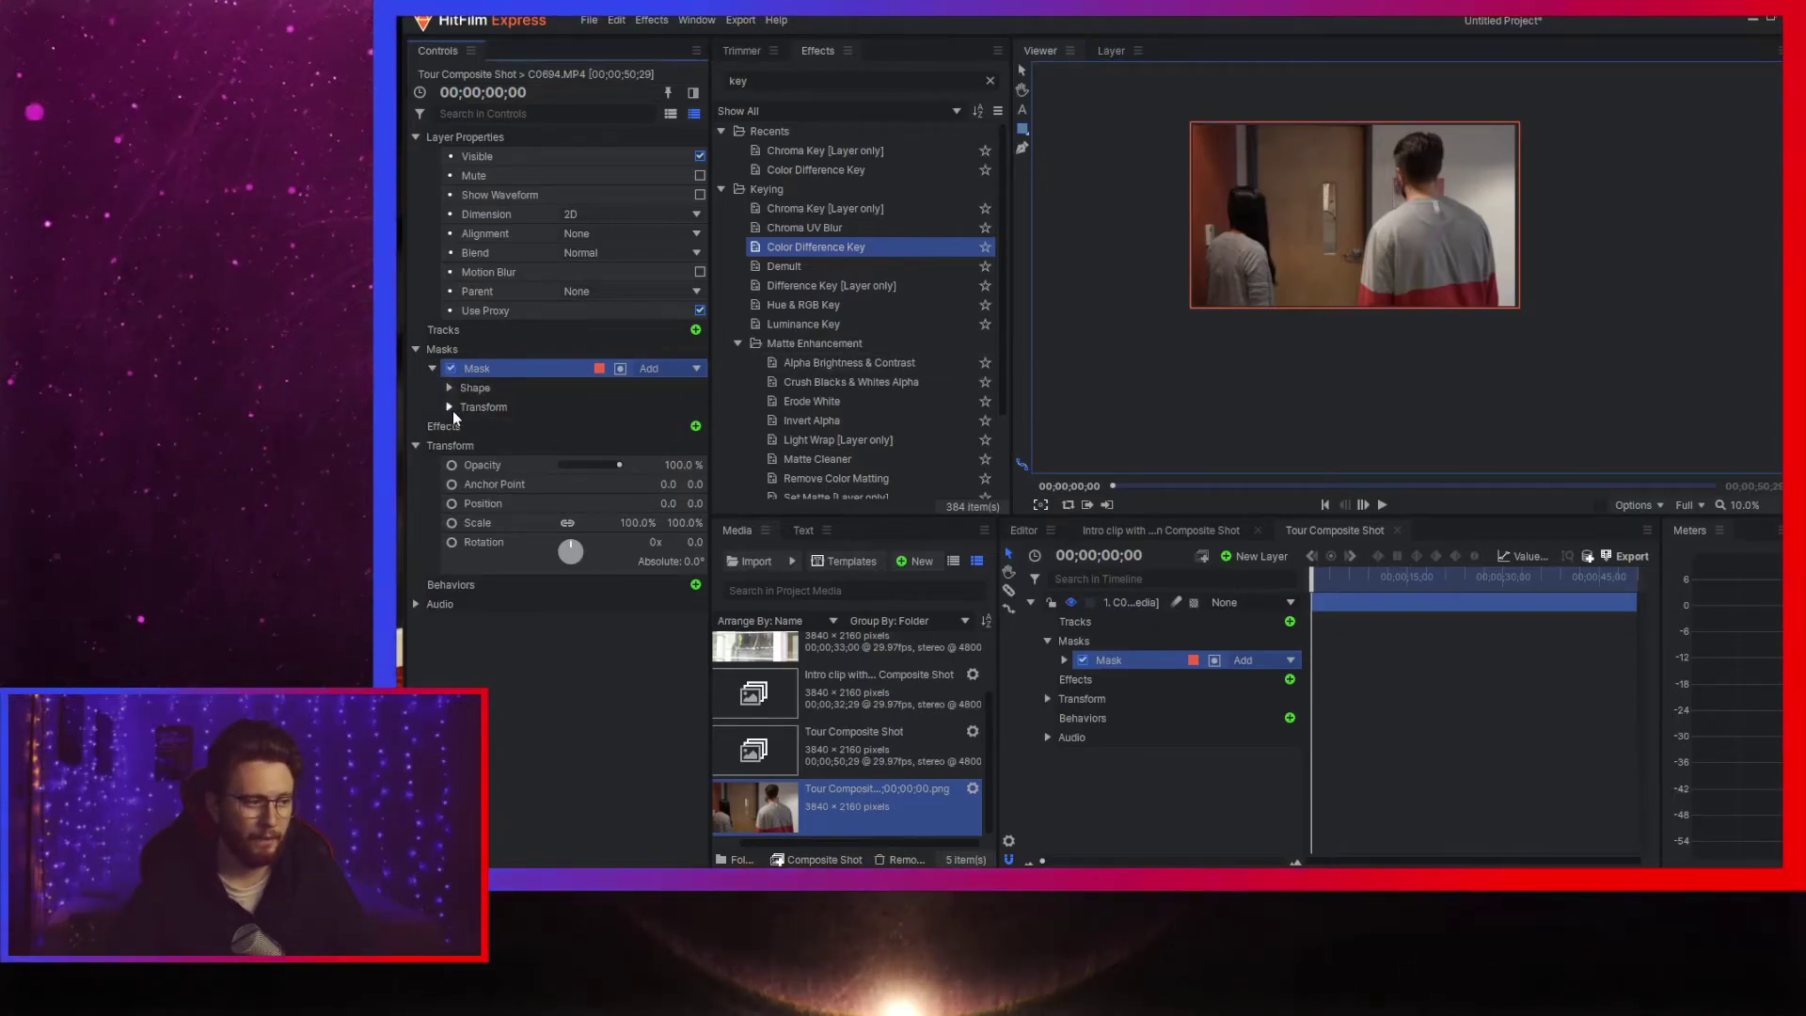
click(451, 408)
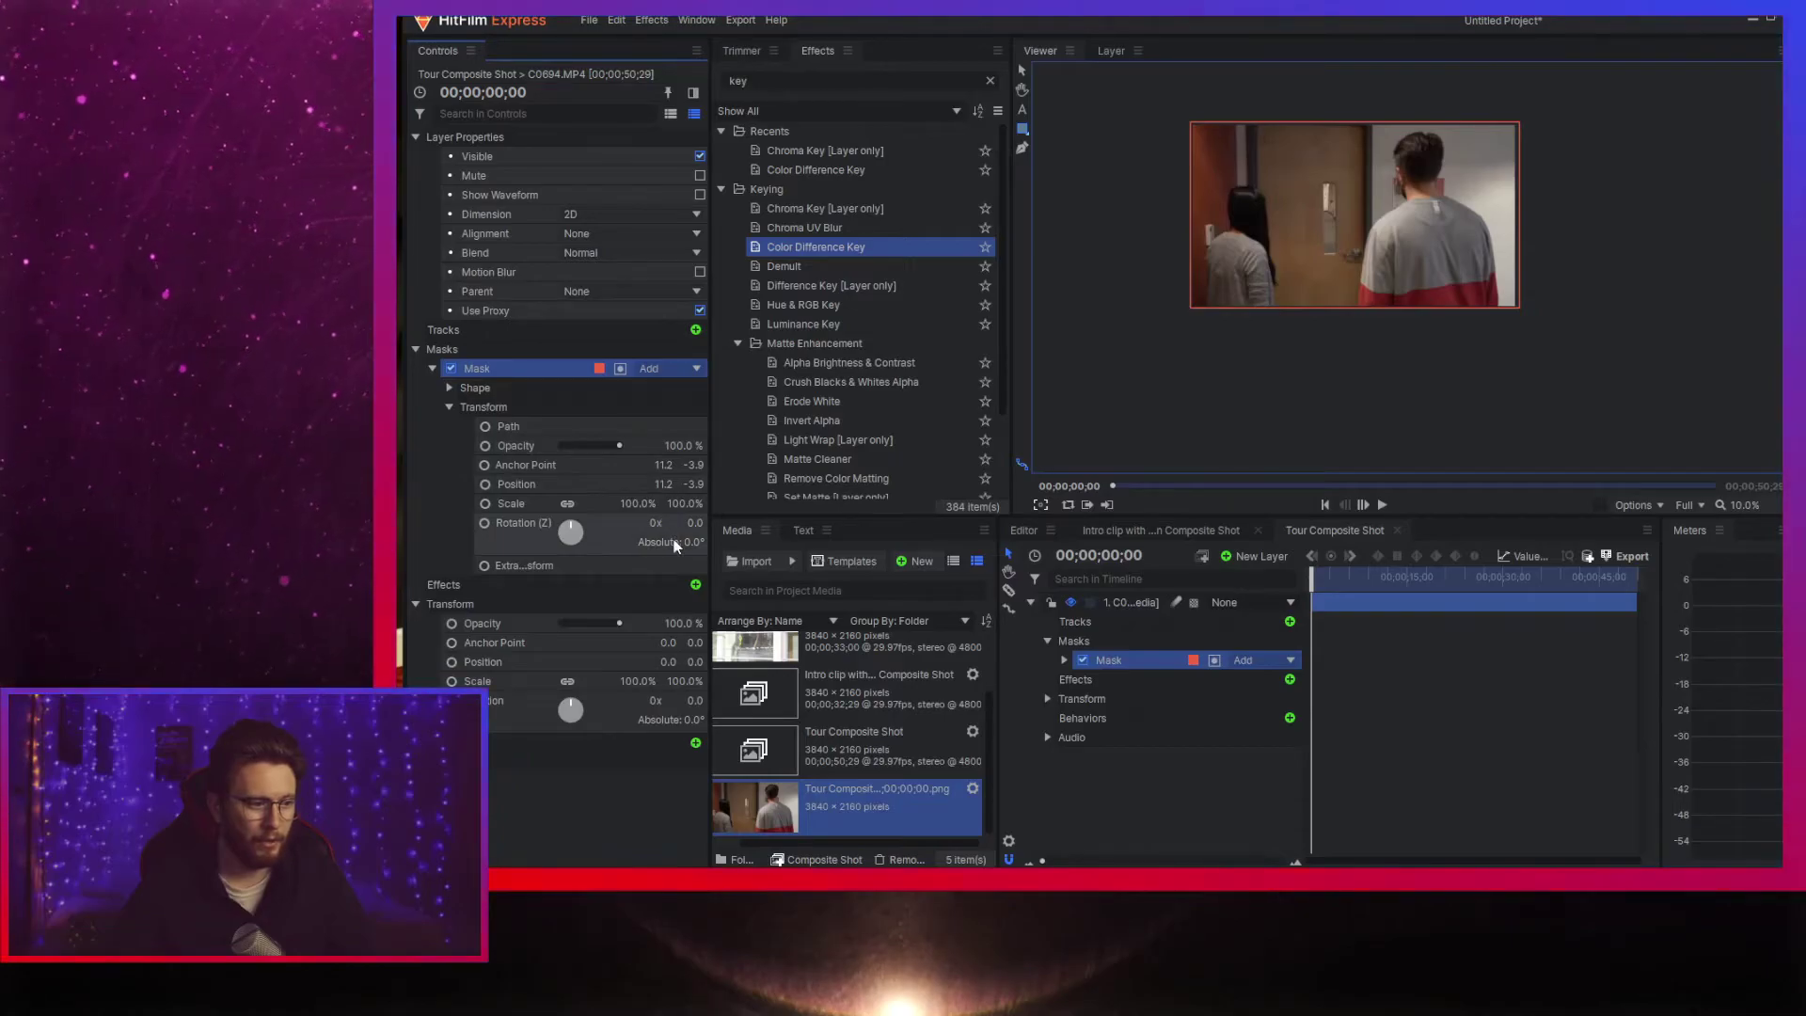
click(451, 407)
click(450, 387)
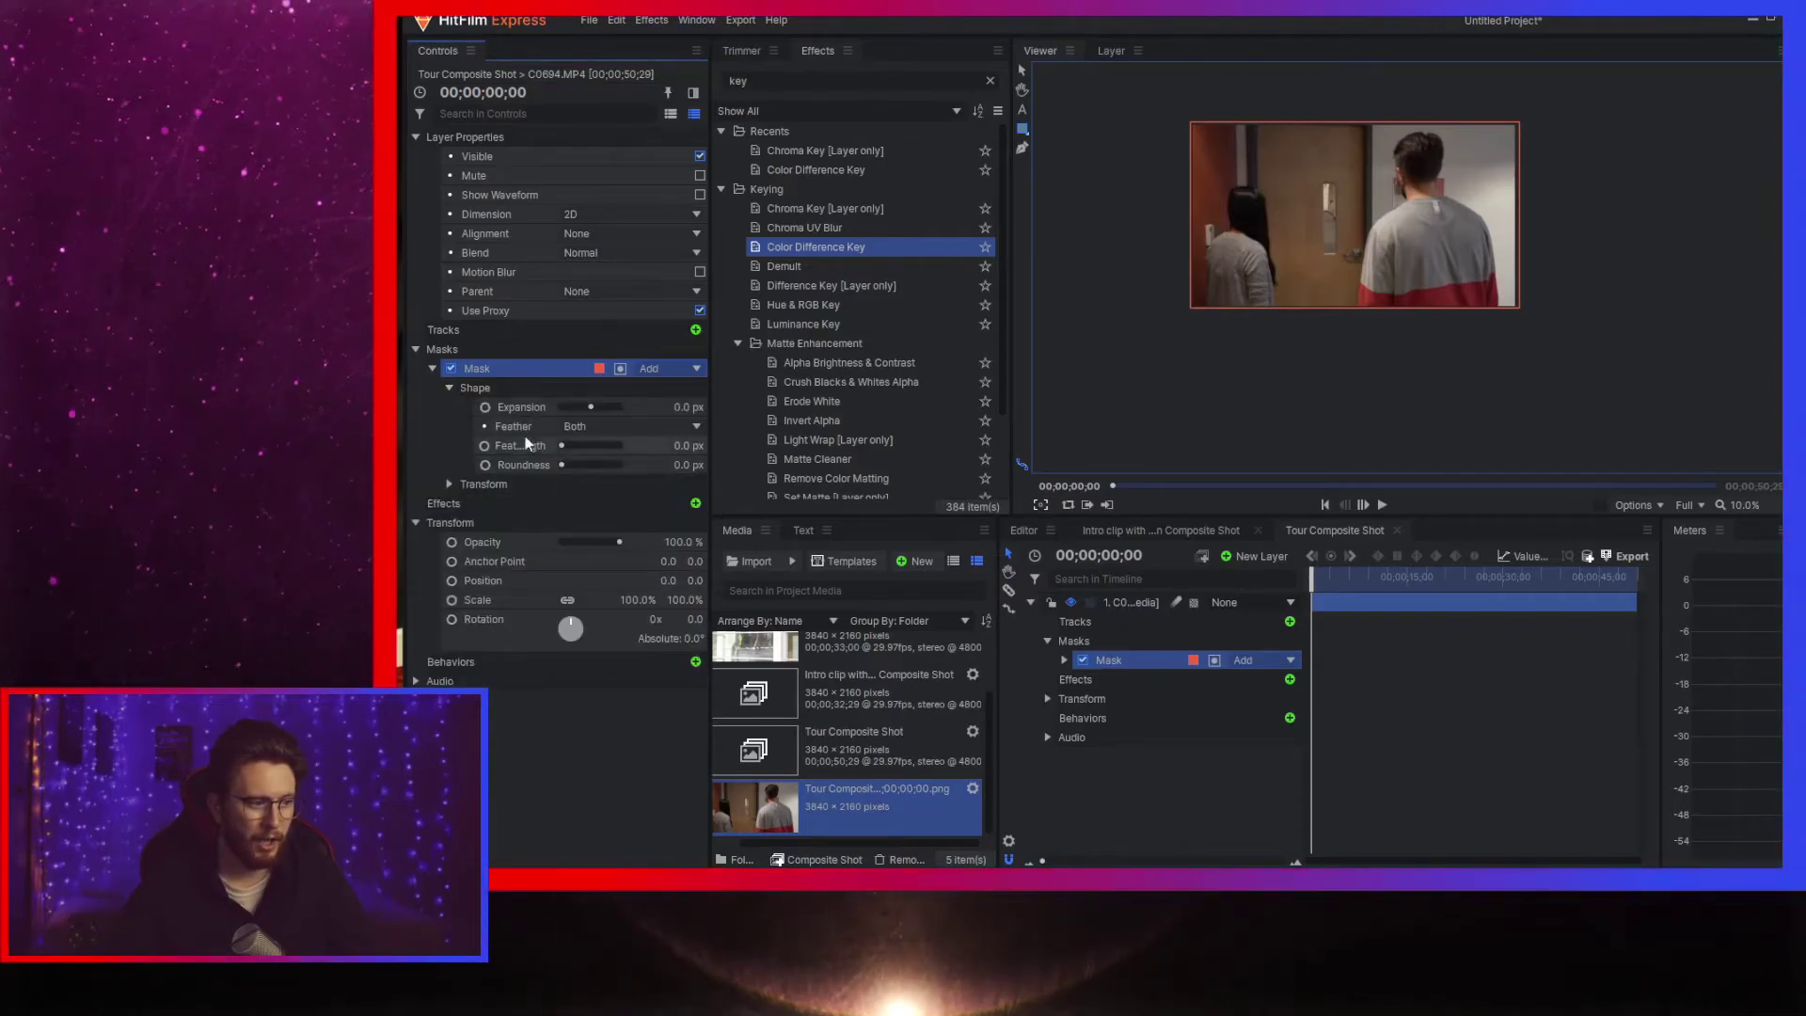
drag(685, 465, 713, 464)
drag(871, 465, 684, 465)
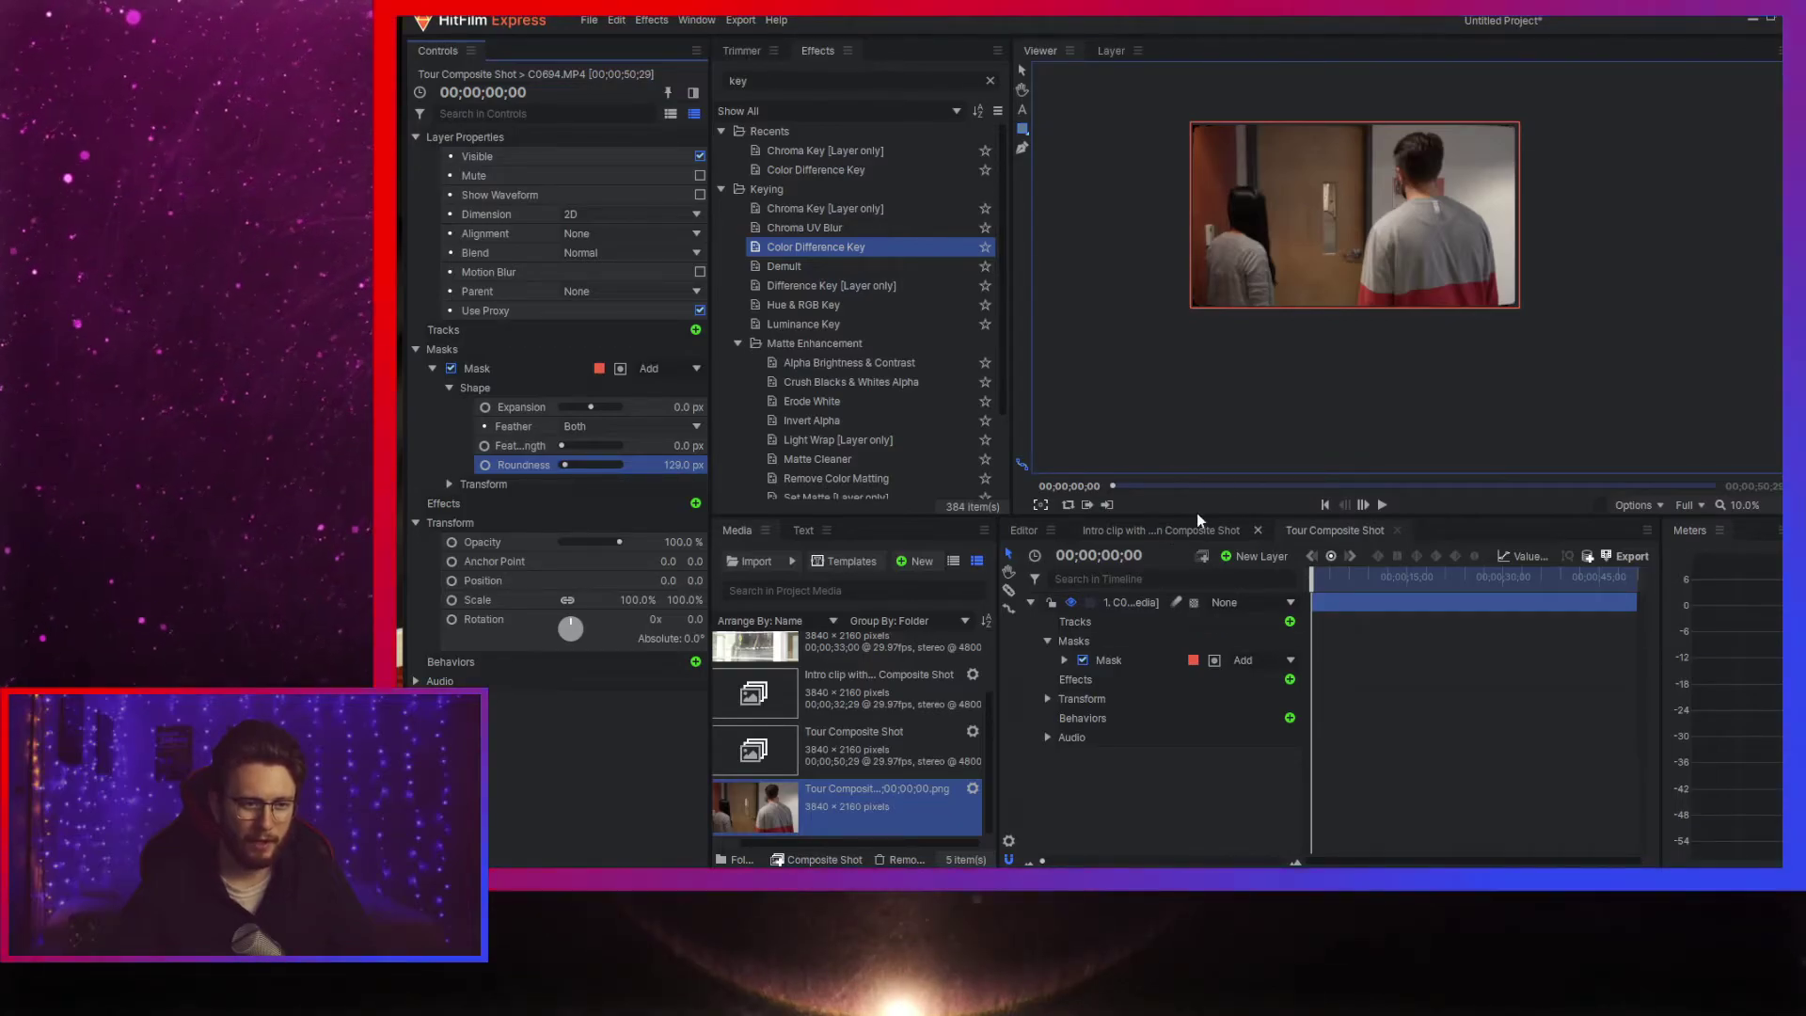
click(1165, 528)
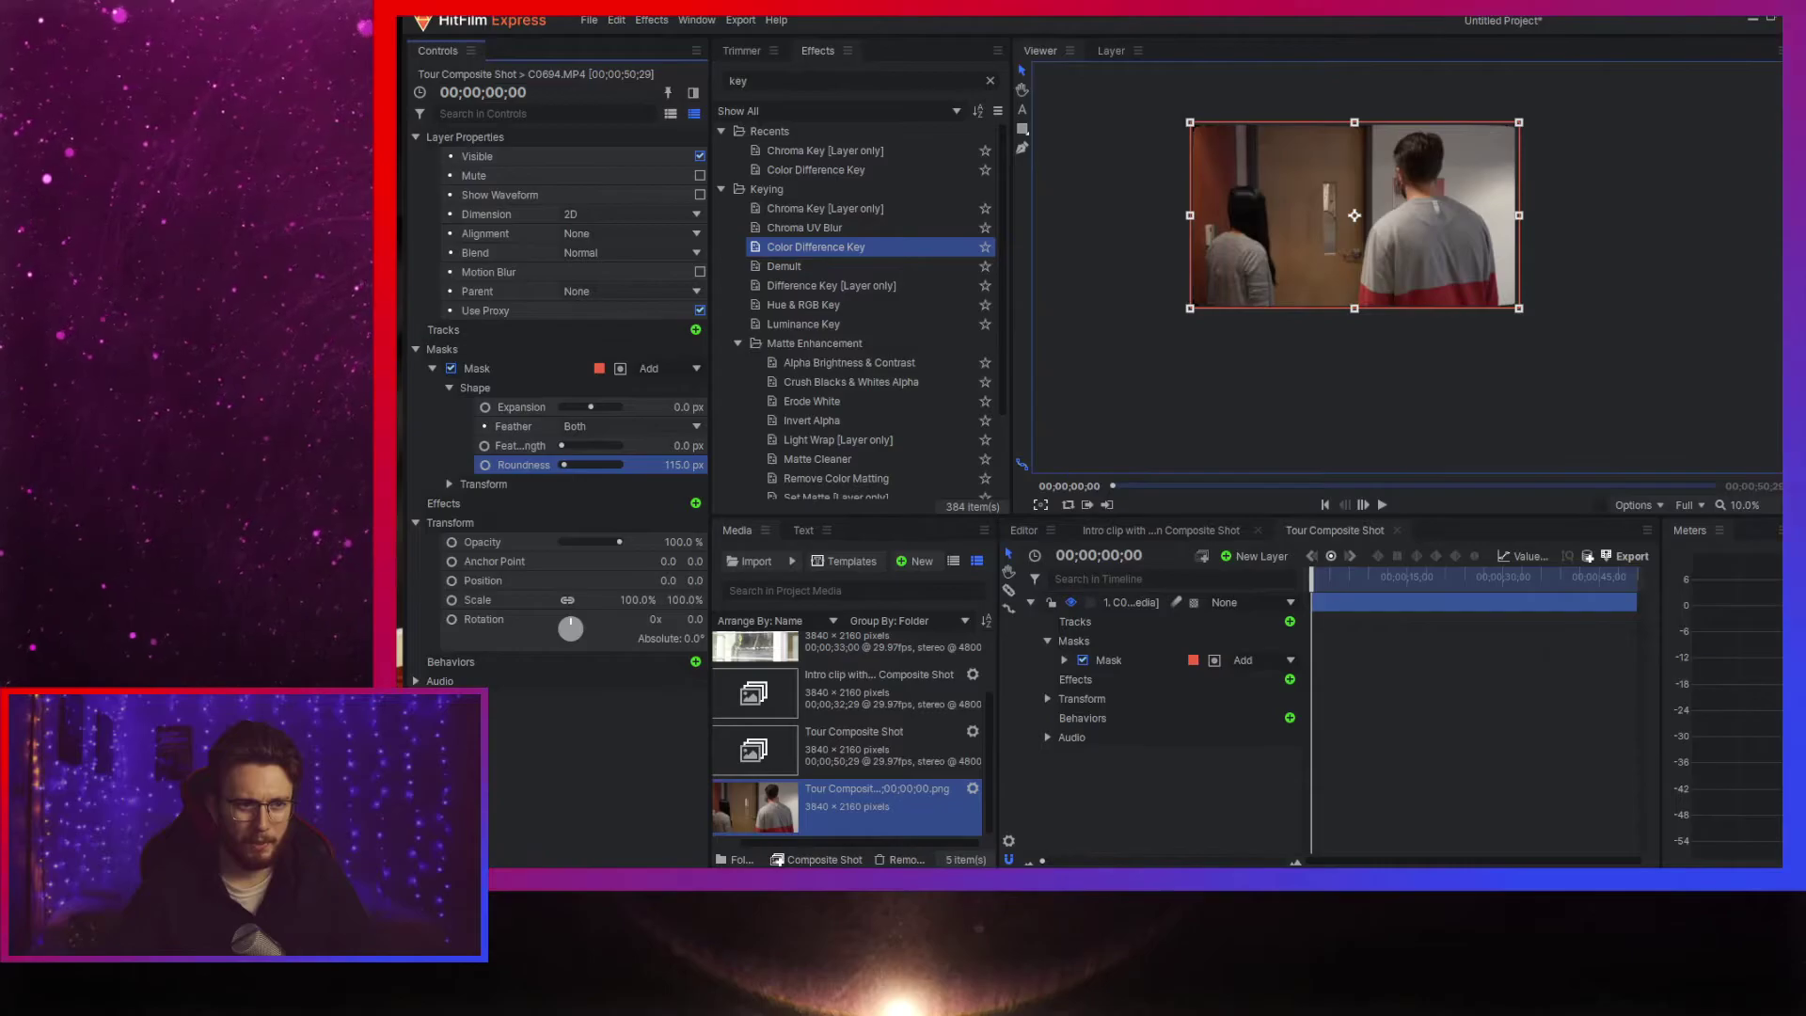
- Examine the rounded mask corners up close in the Tour Composite Shot and on the camera screen in the Intro clip composite shot
scroll(1194, 123, up, 5)
scroll(1182, 404, up, 4)
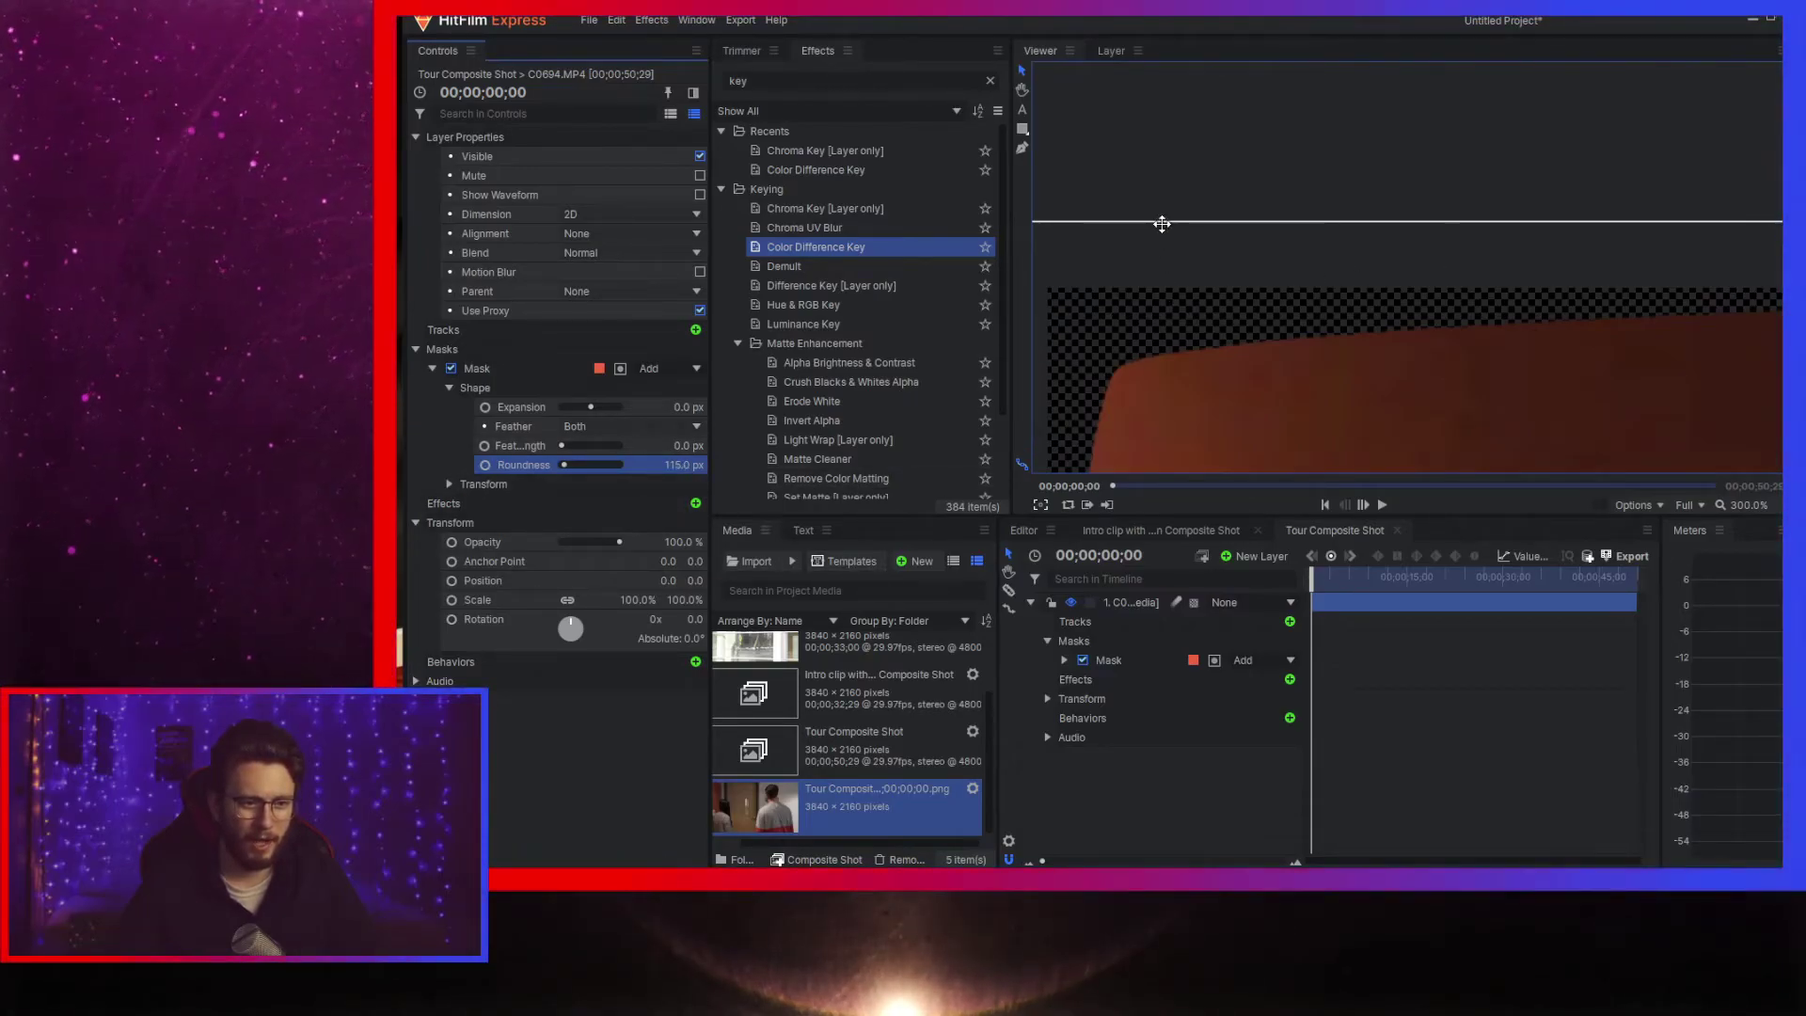
scroll(1162, 224, down, 3)
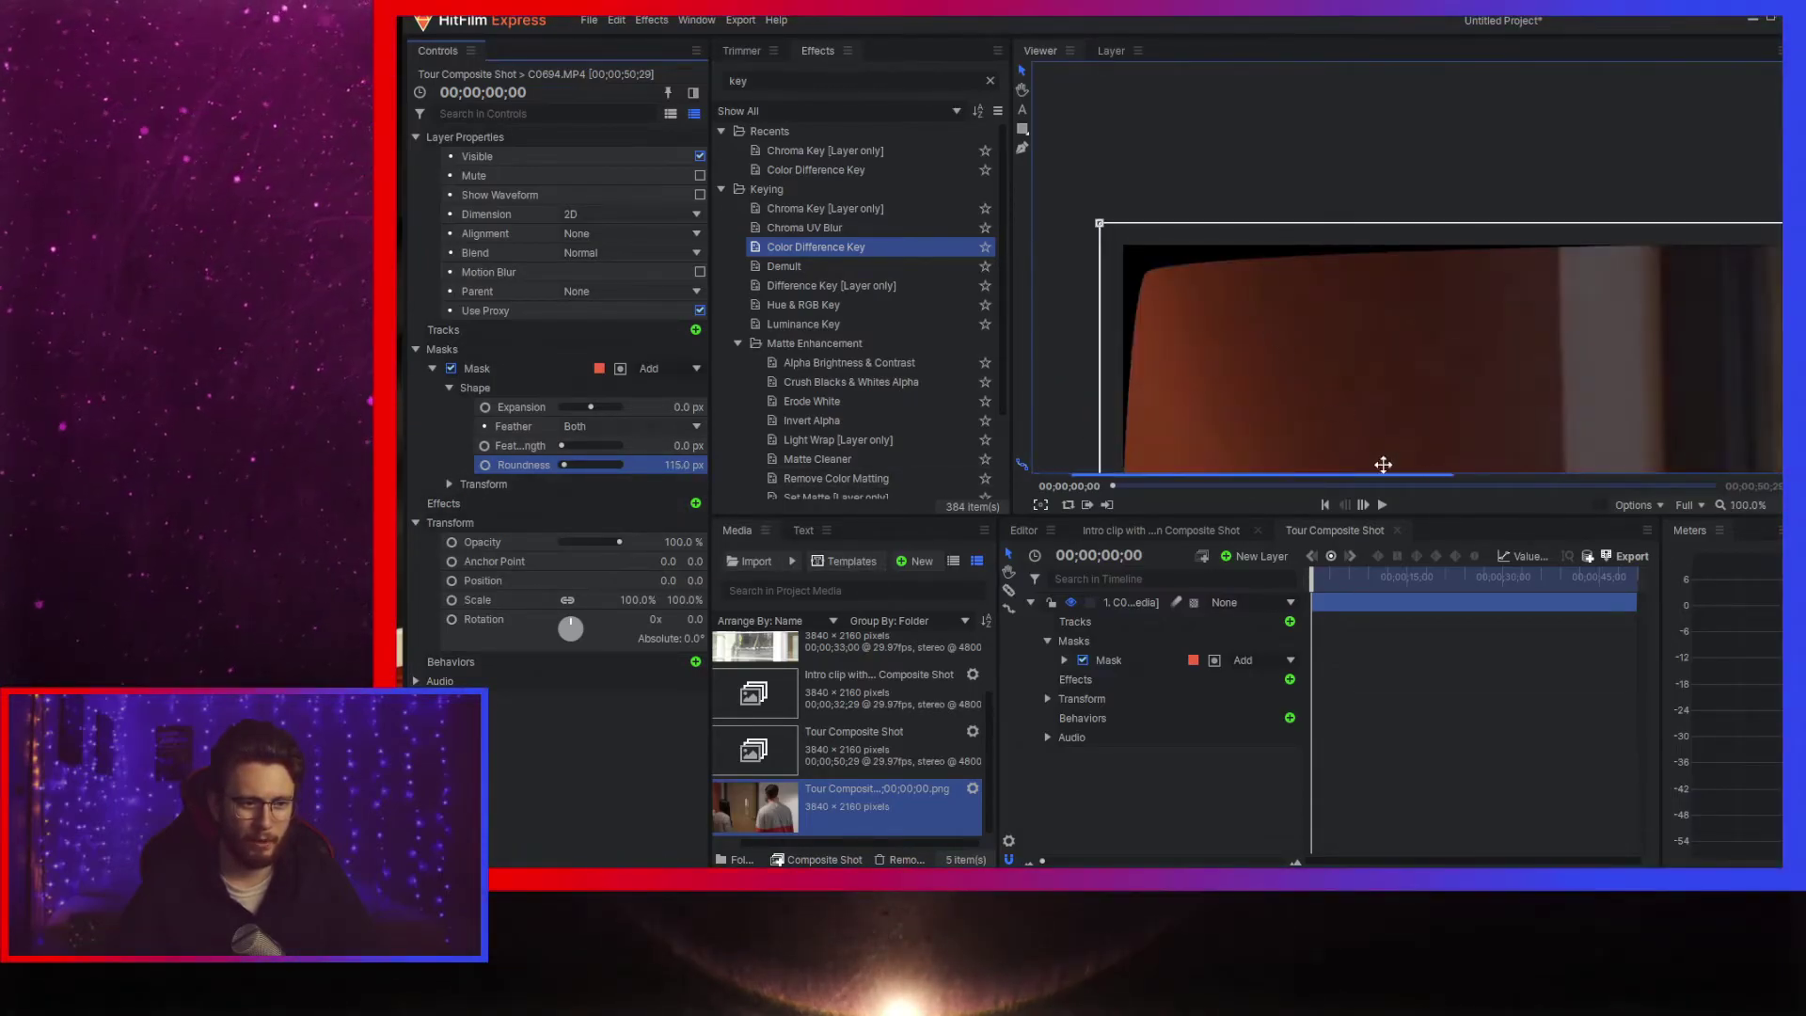
click(1184, 530)
scroll(1271, 256, up, 10)
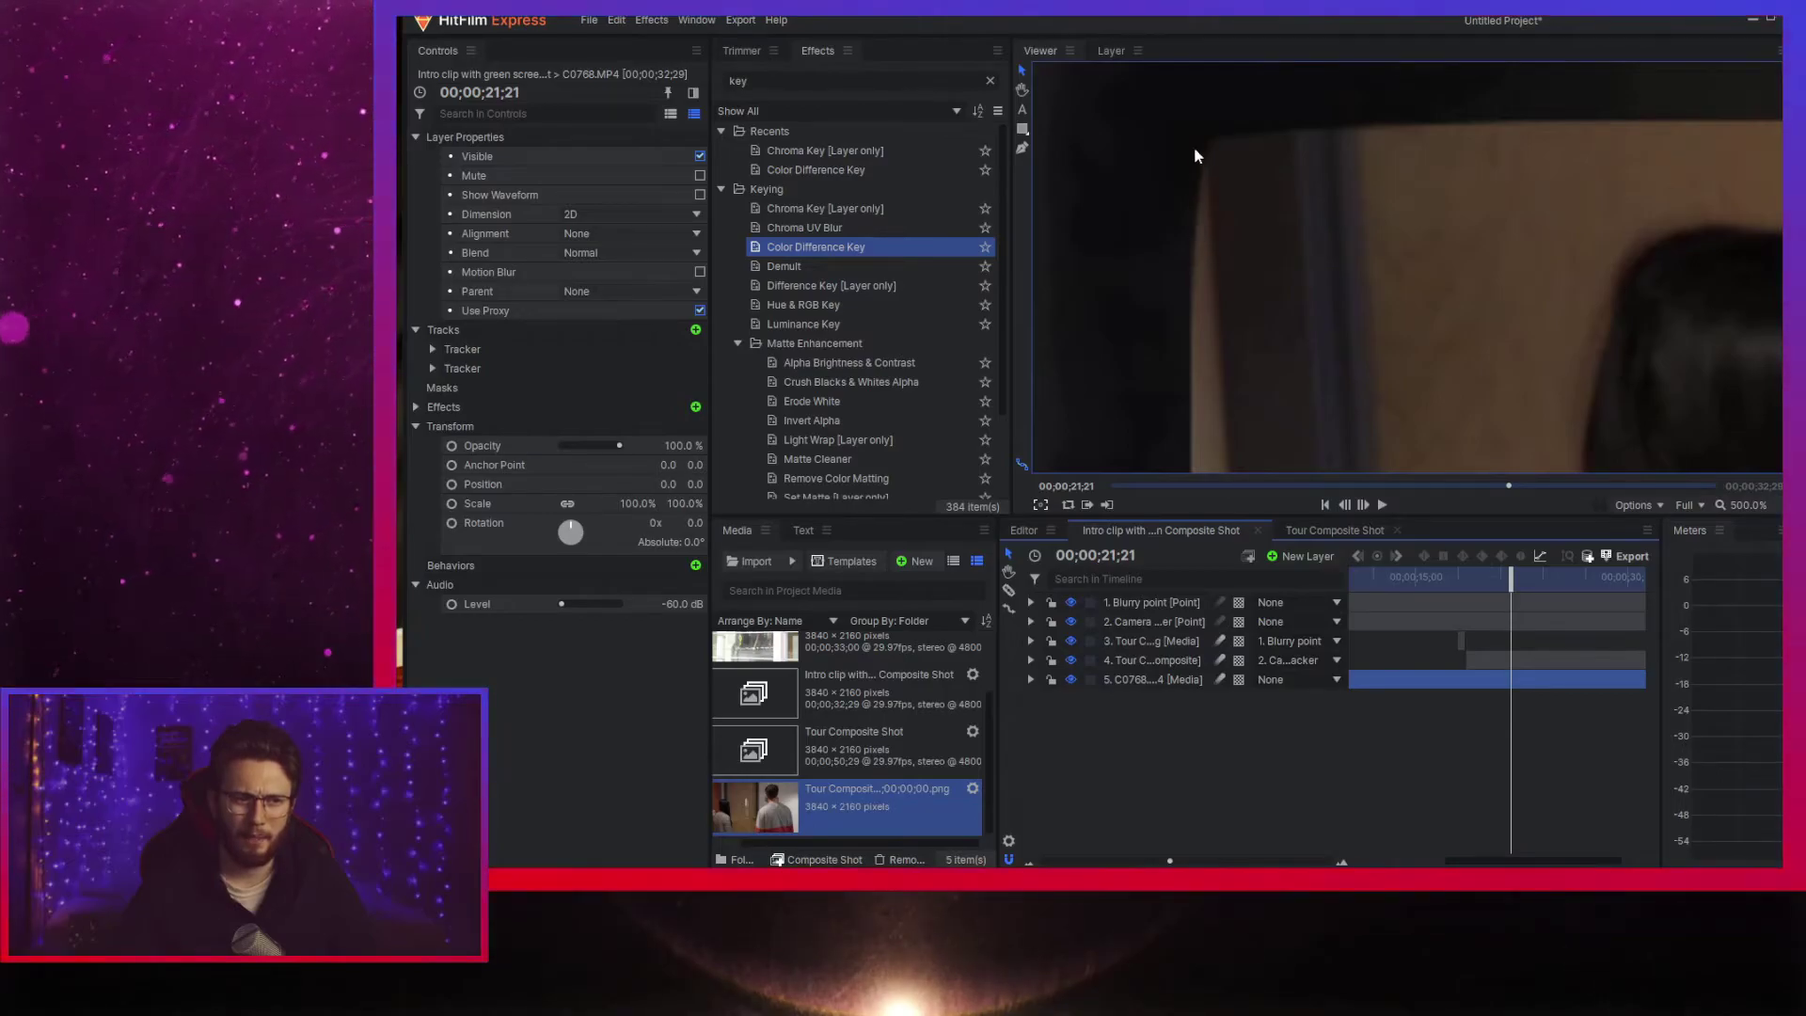
scroll(1144, 207, down, 7)
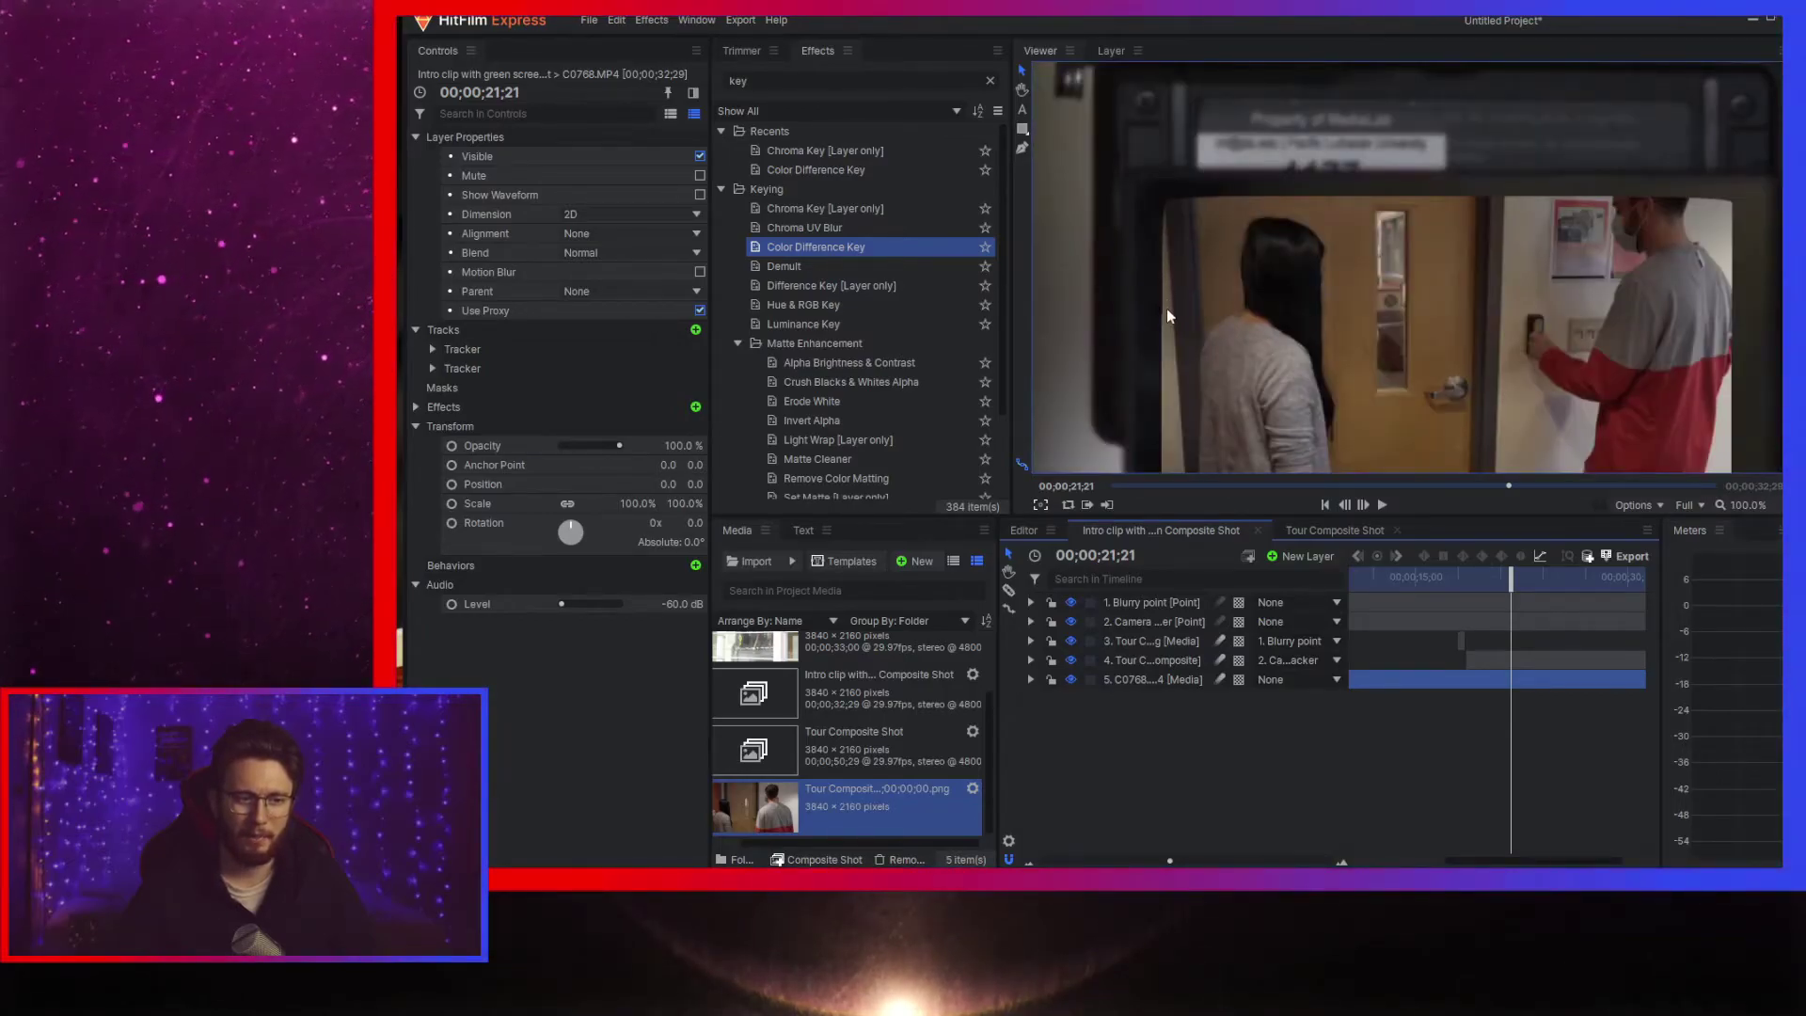
scroll(1250, 315, down, 2)
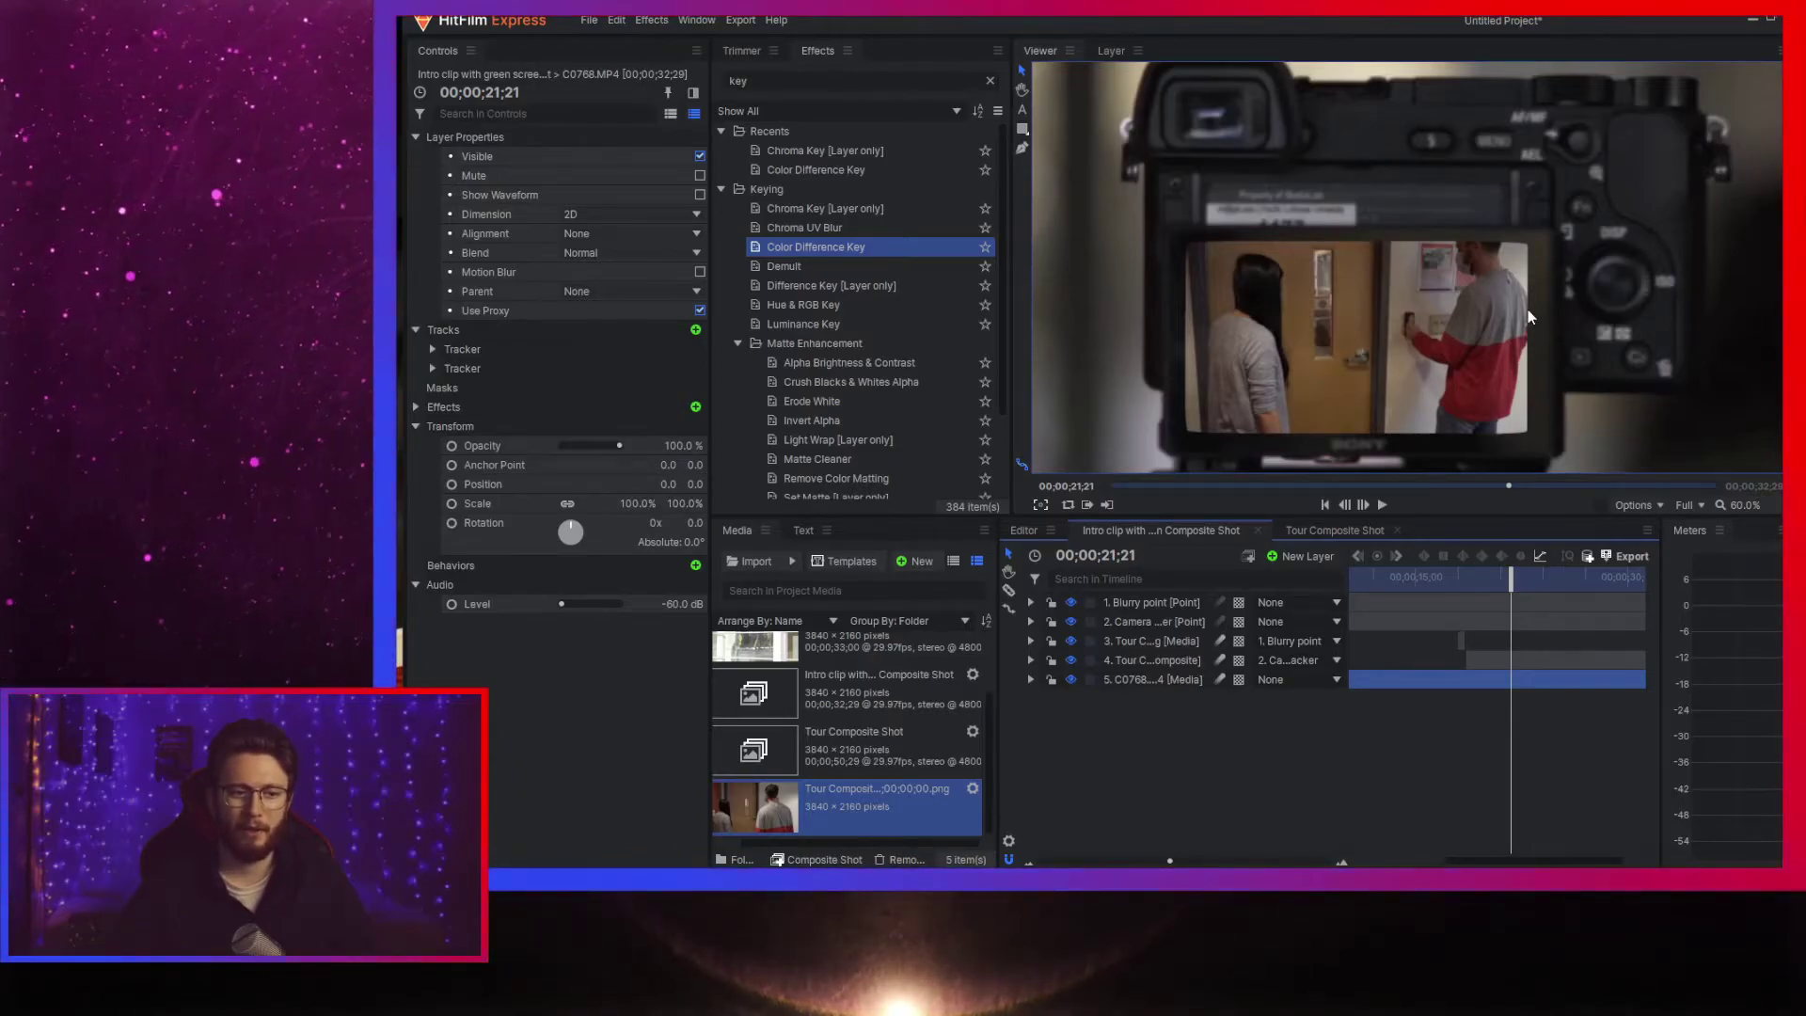
scroll(1401, 271, down, 2)
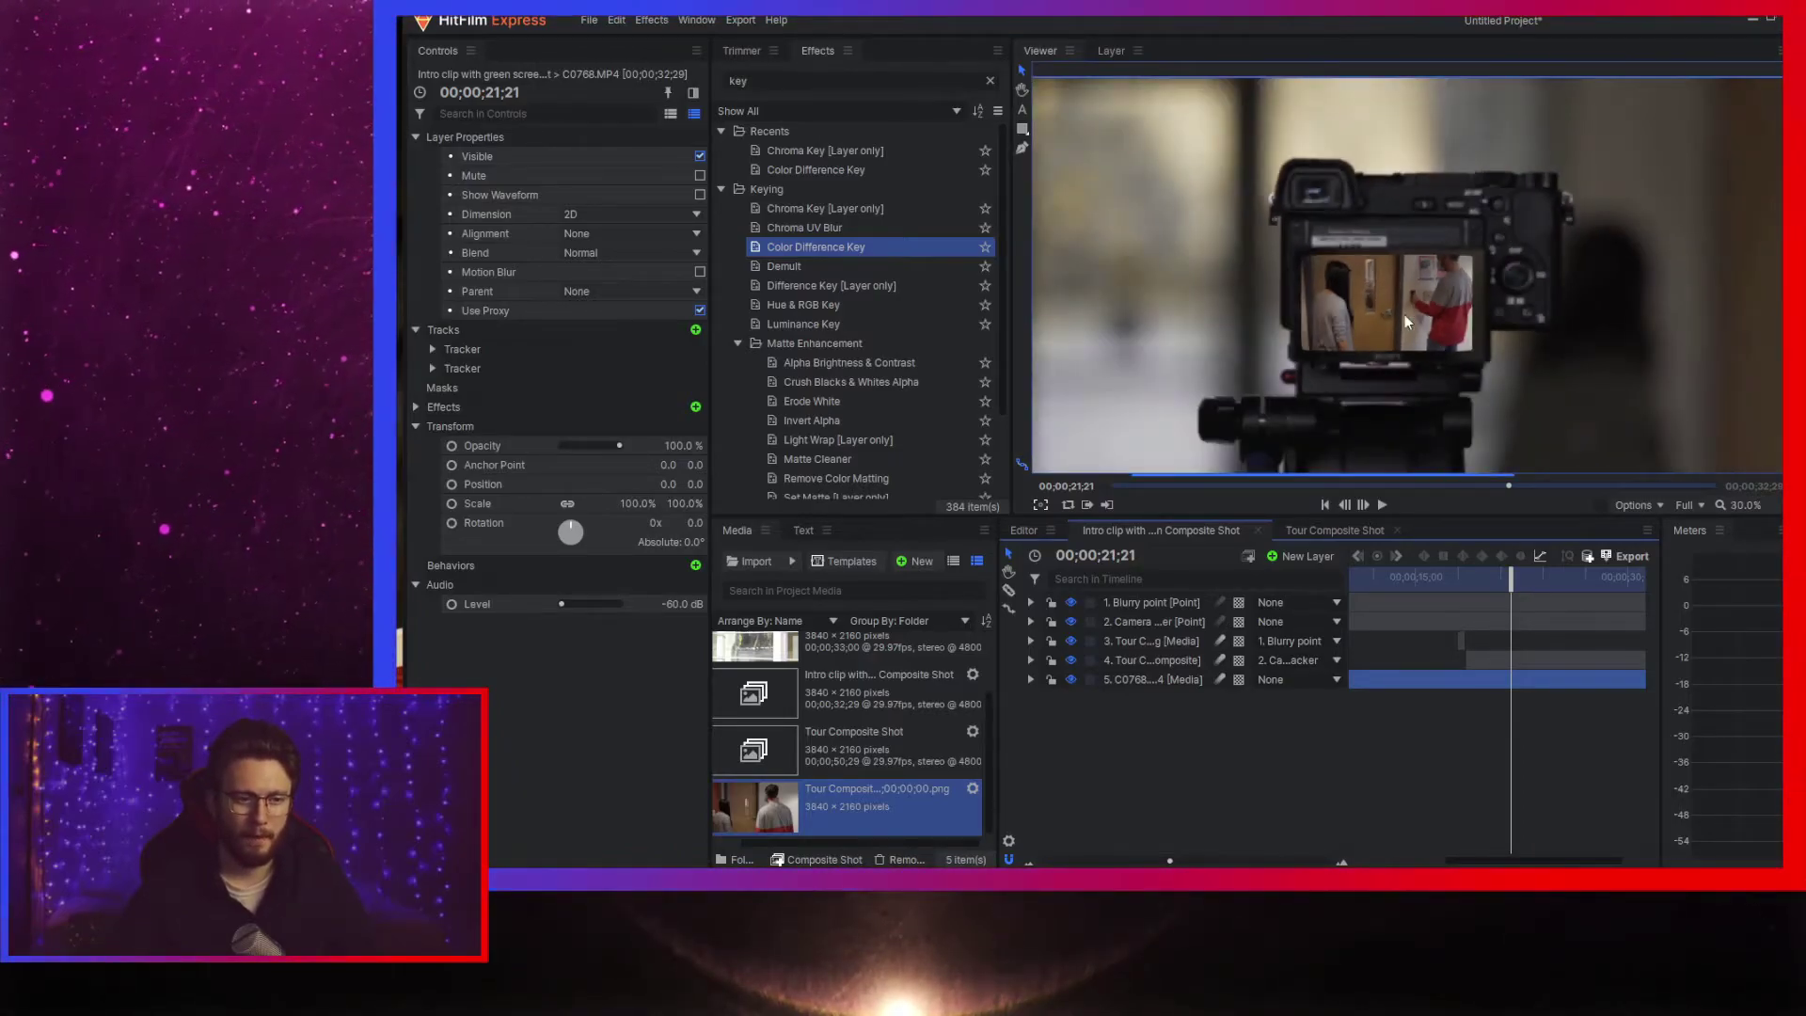
scroll(1409, 314, up, 1)
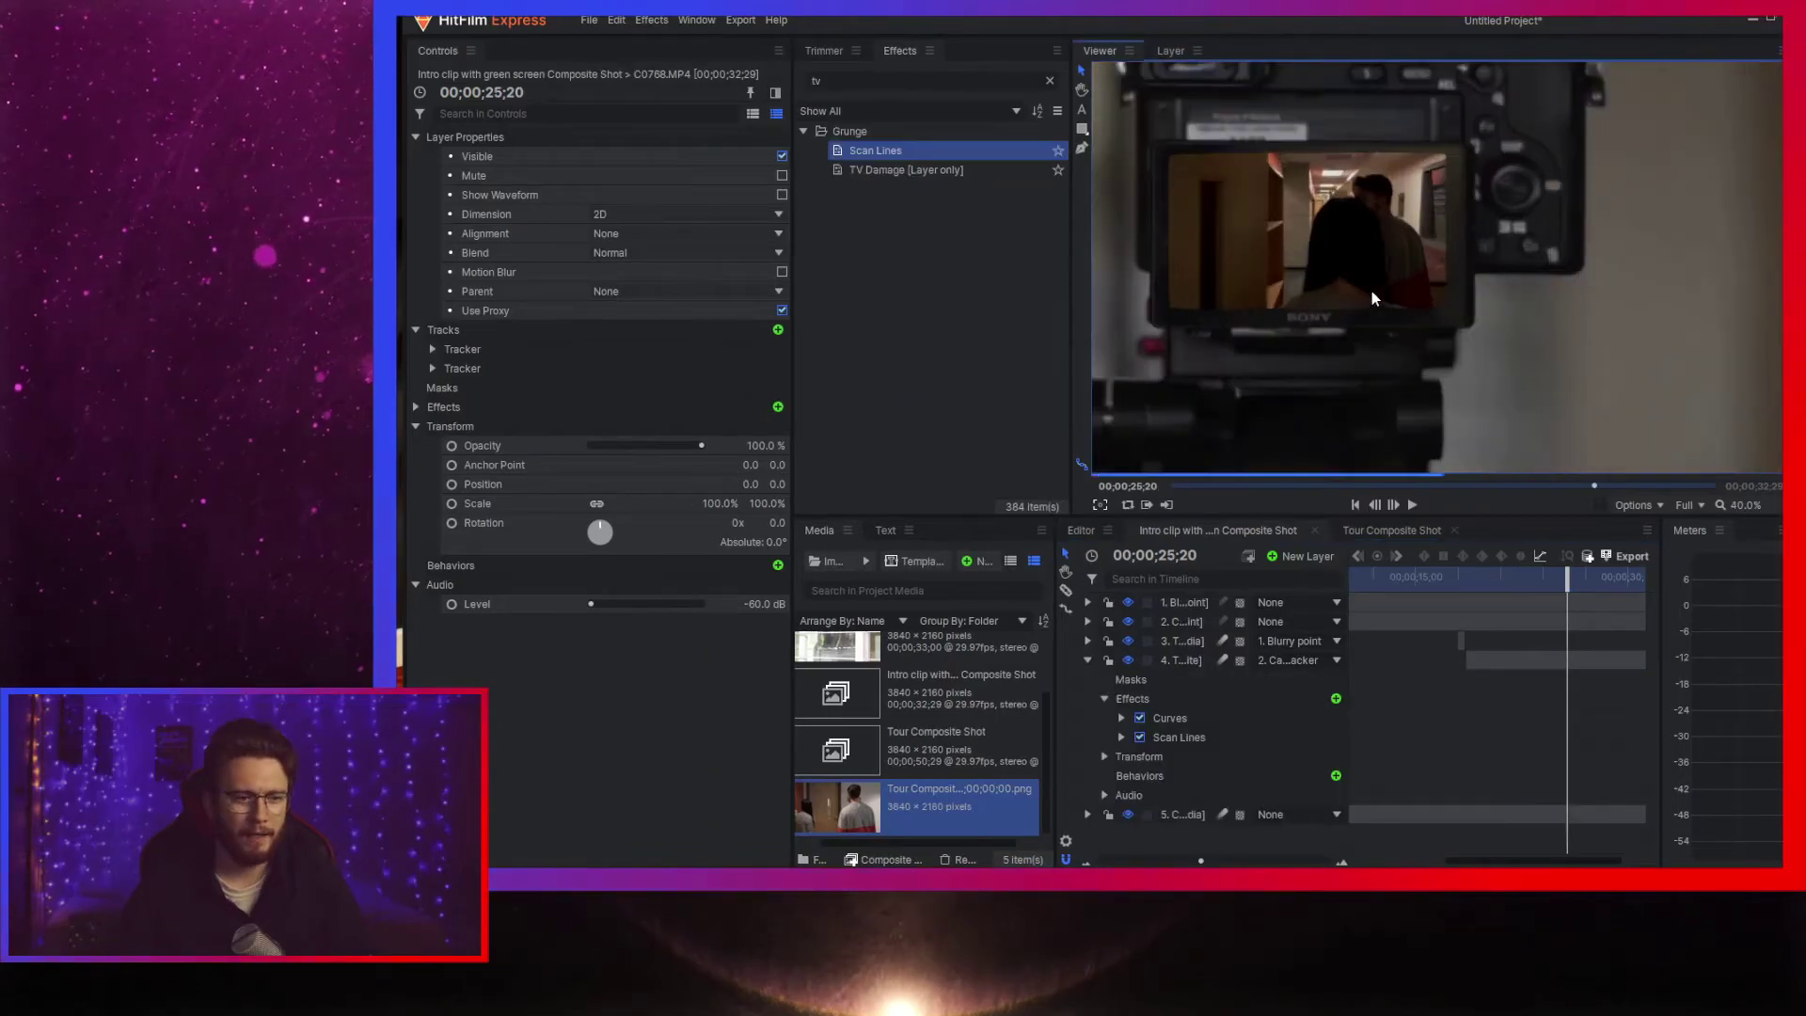
- Compare the camera screen at 00;00;25;20 with the Tour Composite Shot layer's Curves and Scan Lines effects switched off and on
scroll(1278, 274, up, 2)
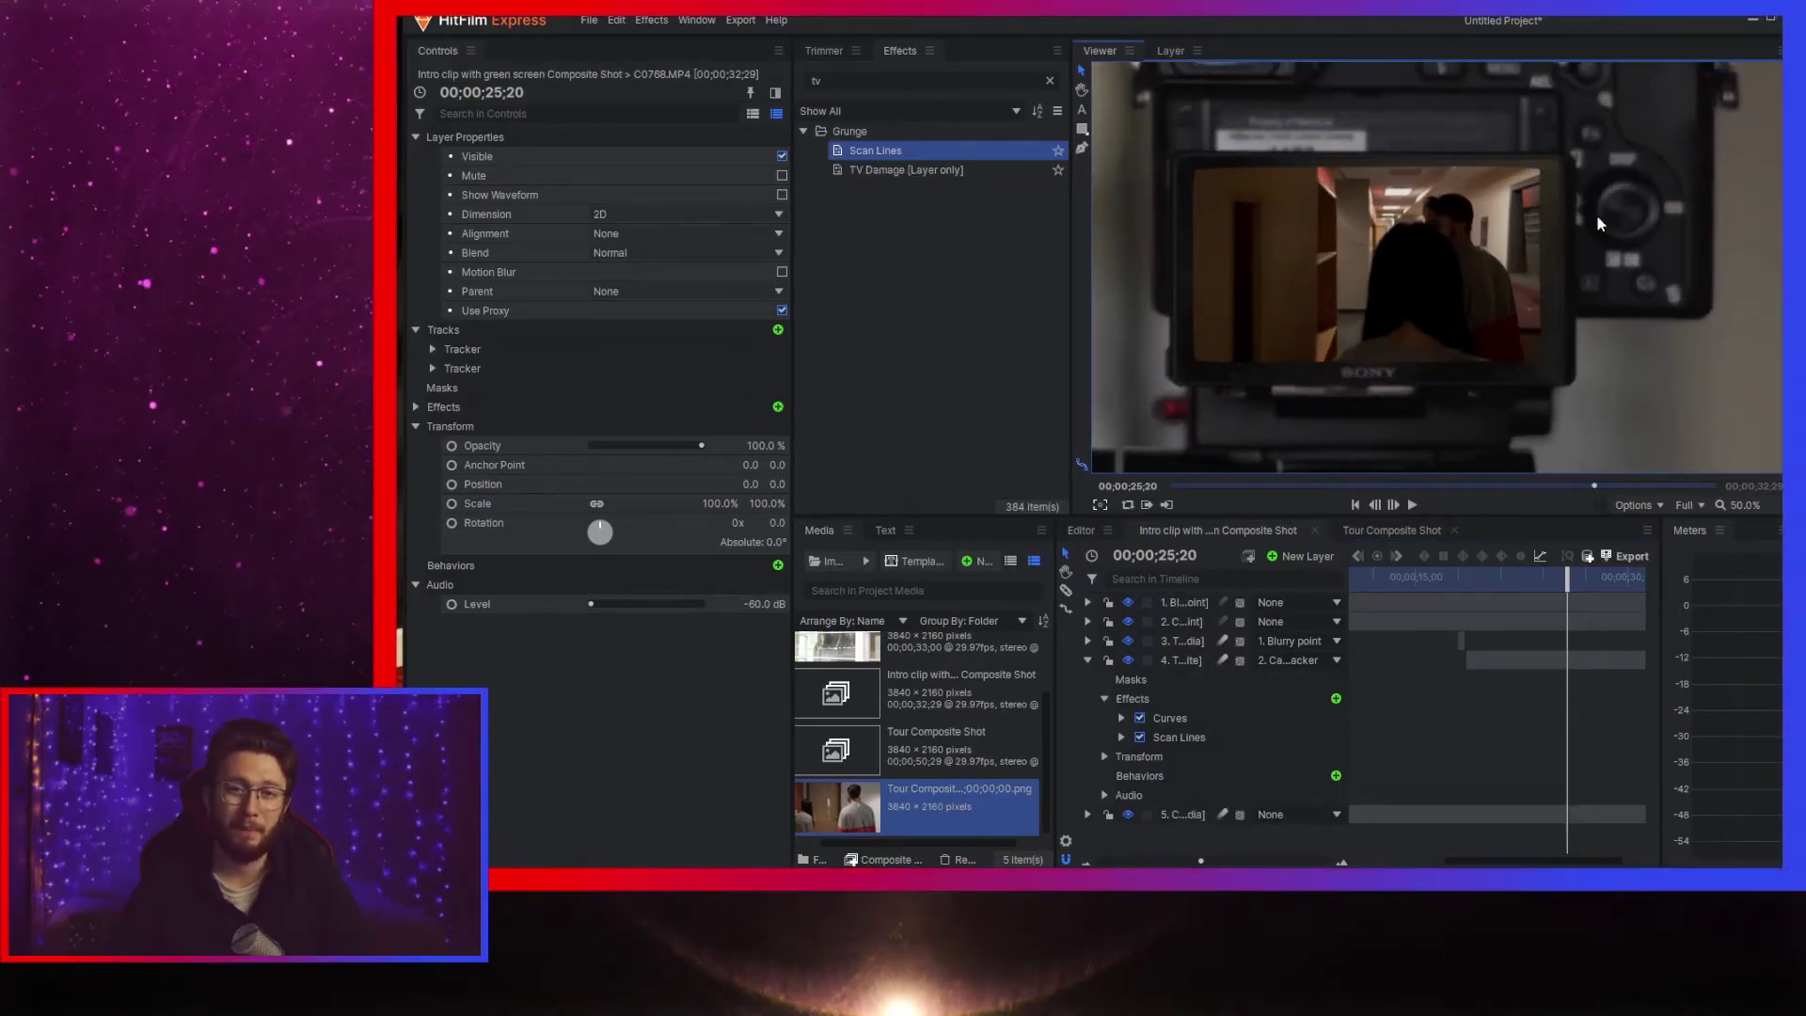
scroll(1595, 215, down, 3)
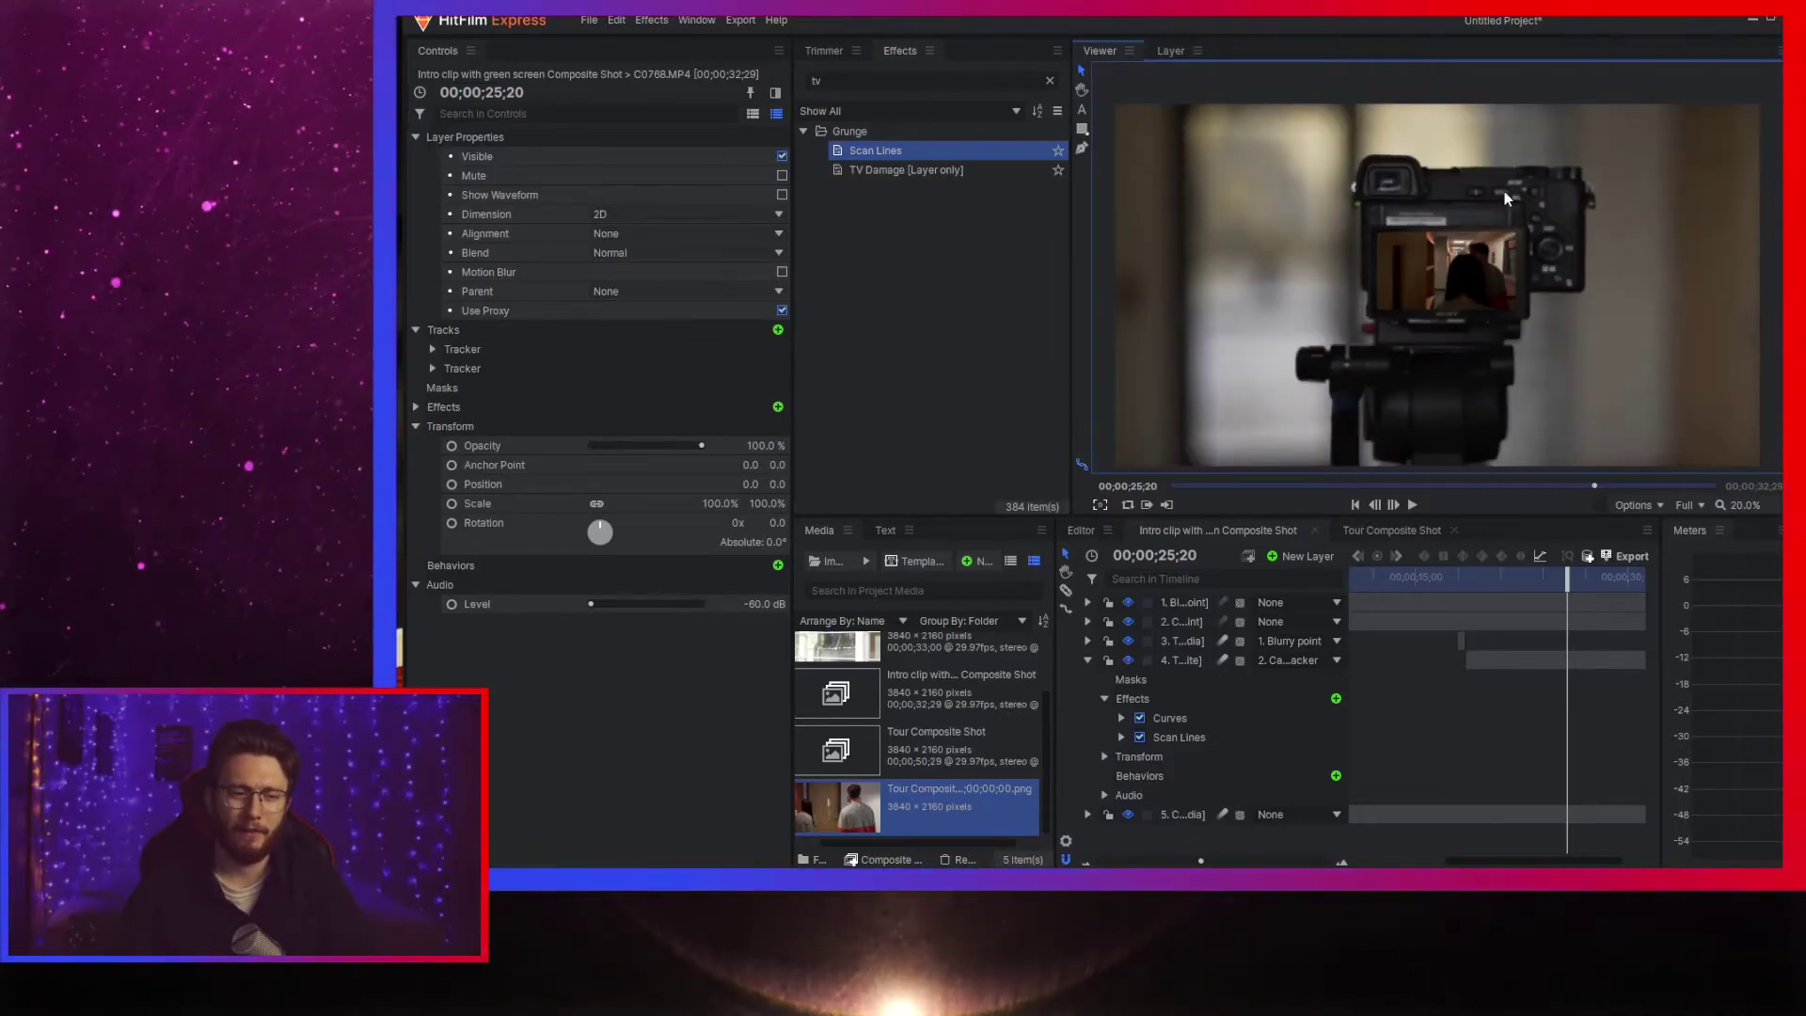
scroll(1469, 269, up, 2)
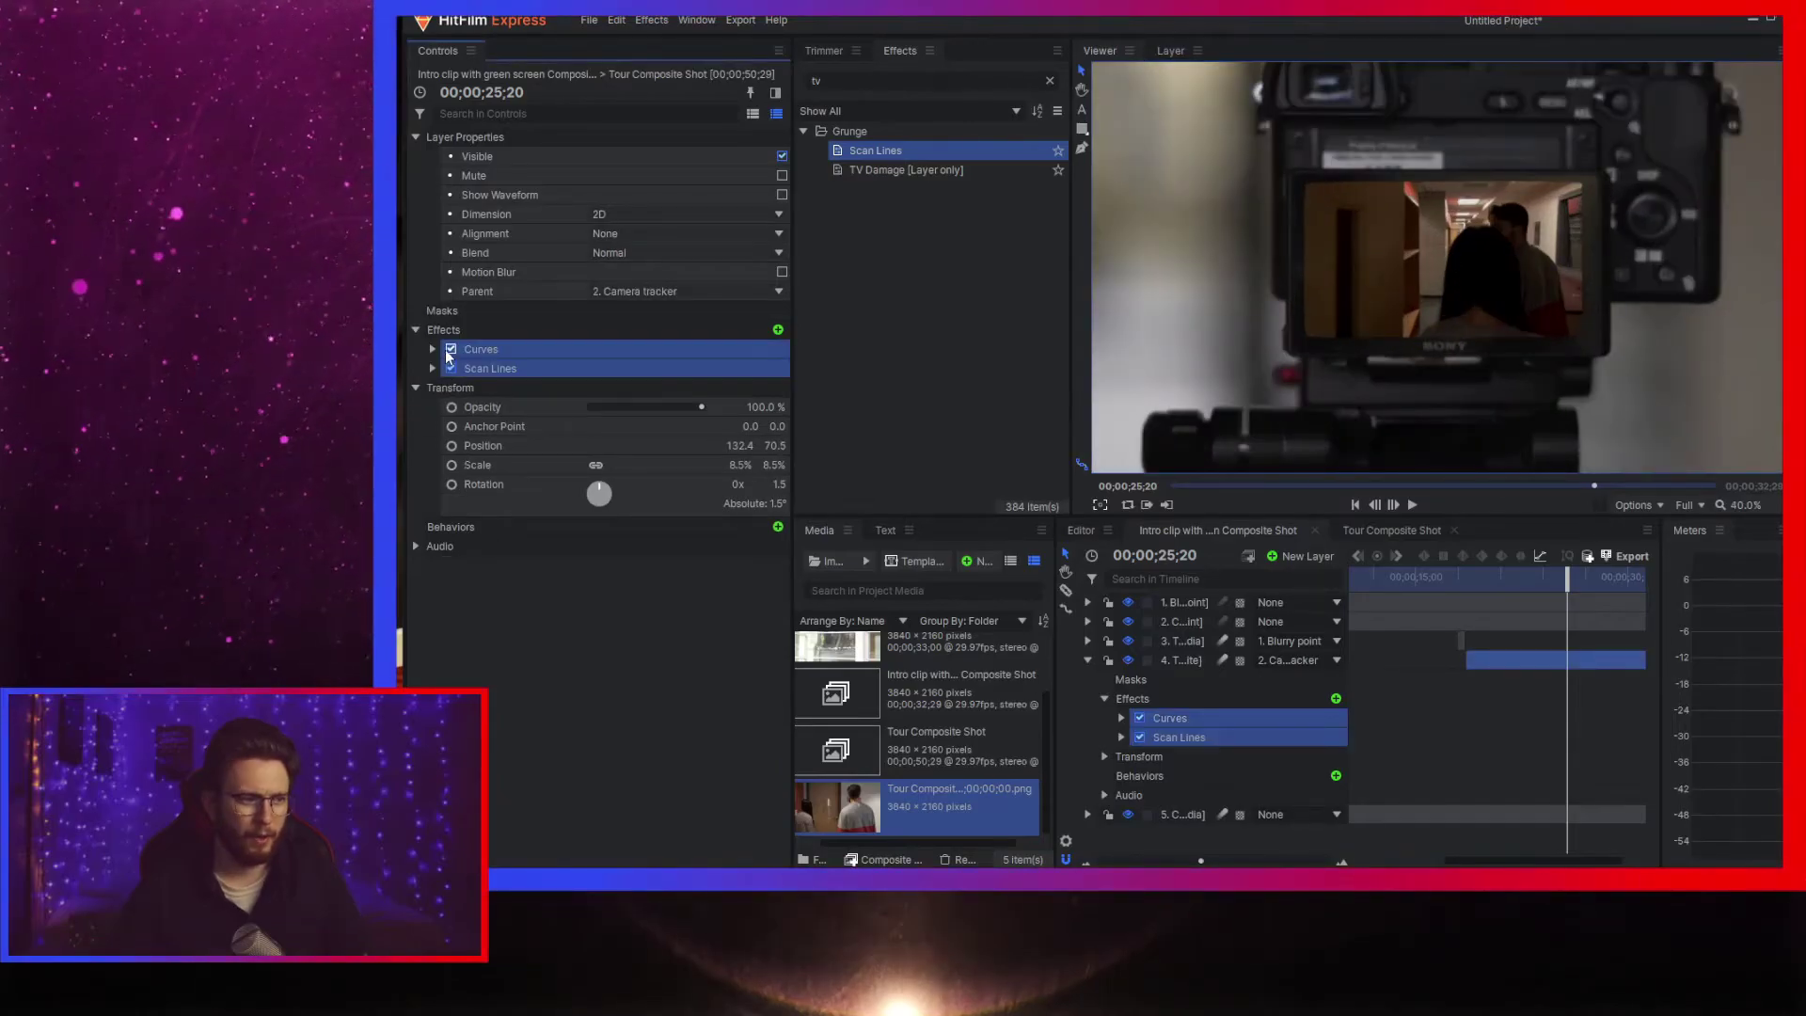
click(450, 350)
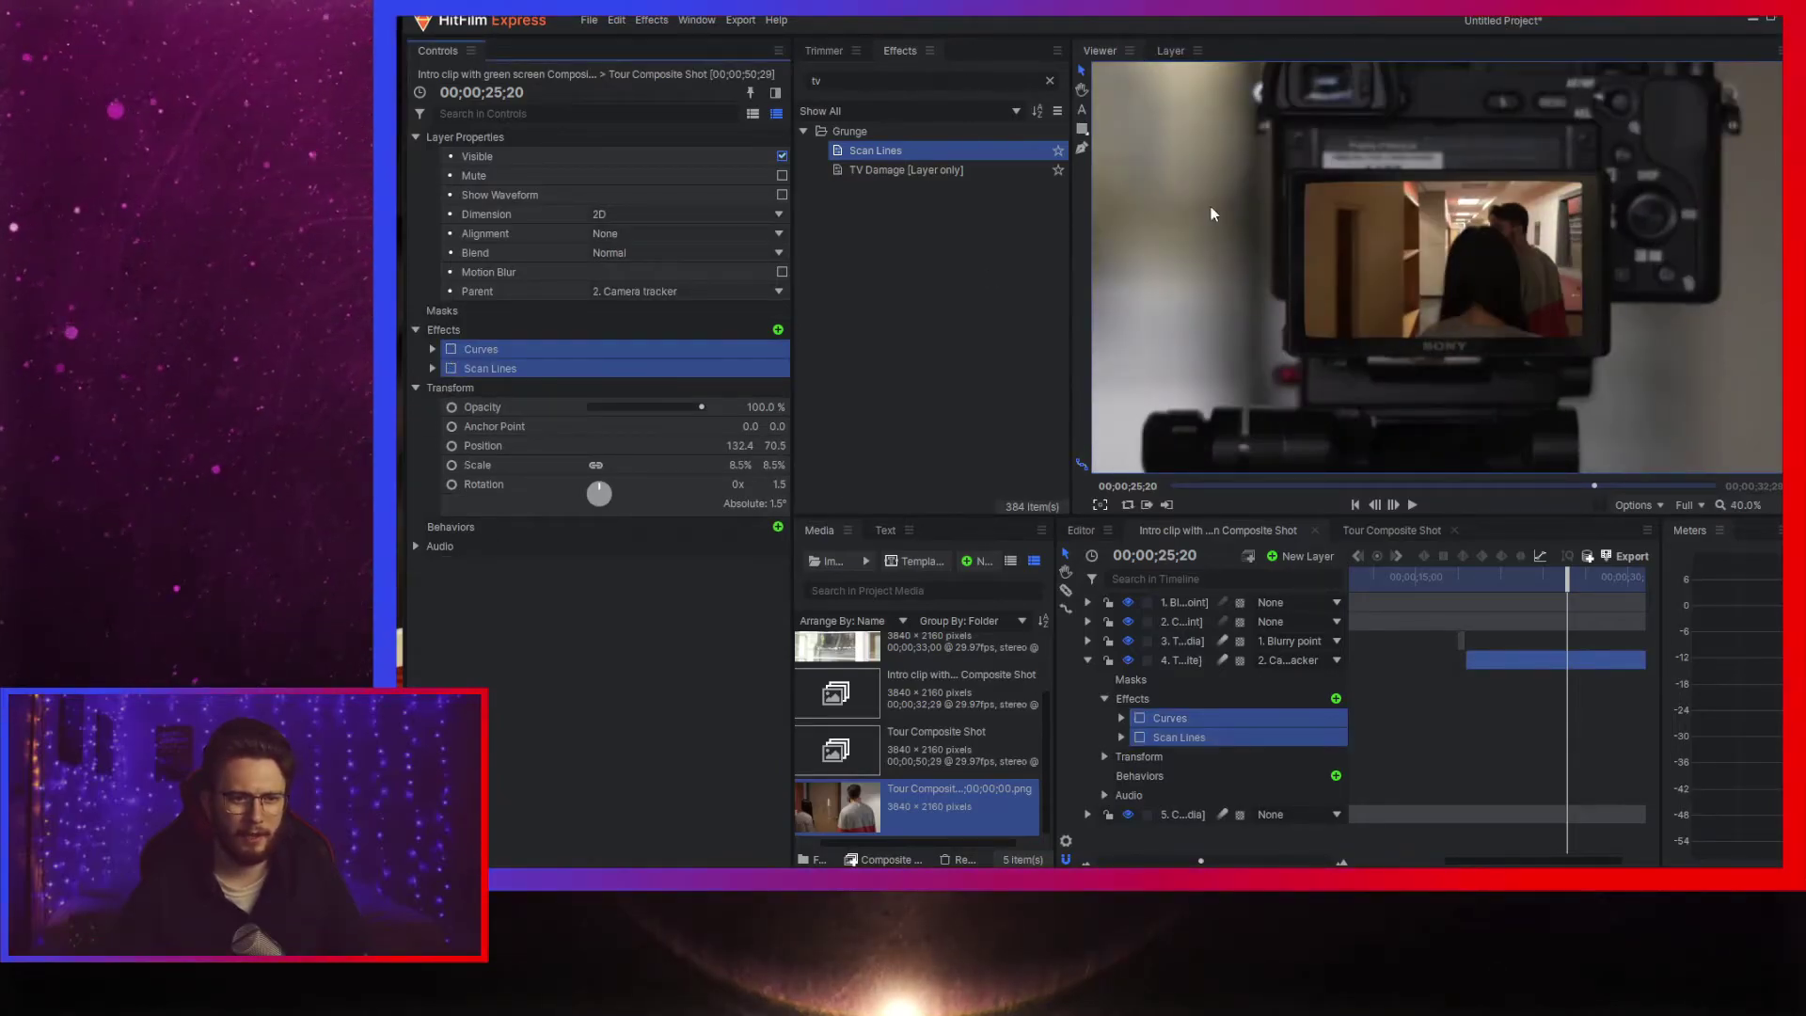
scroll(1211, 206, down, 2)
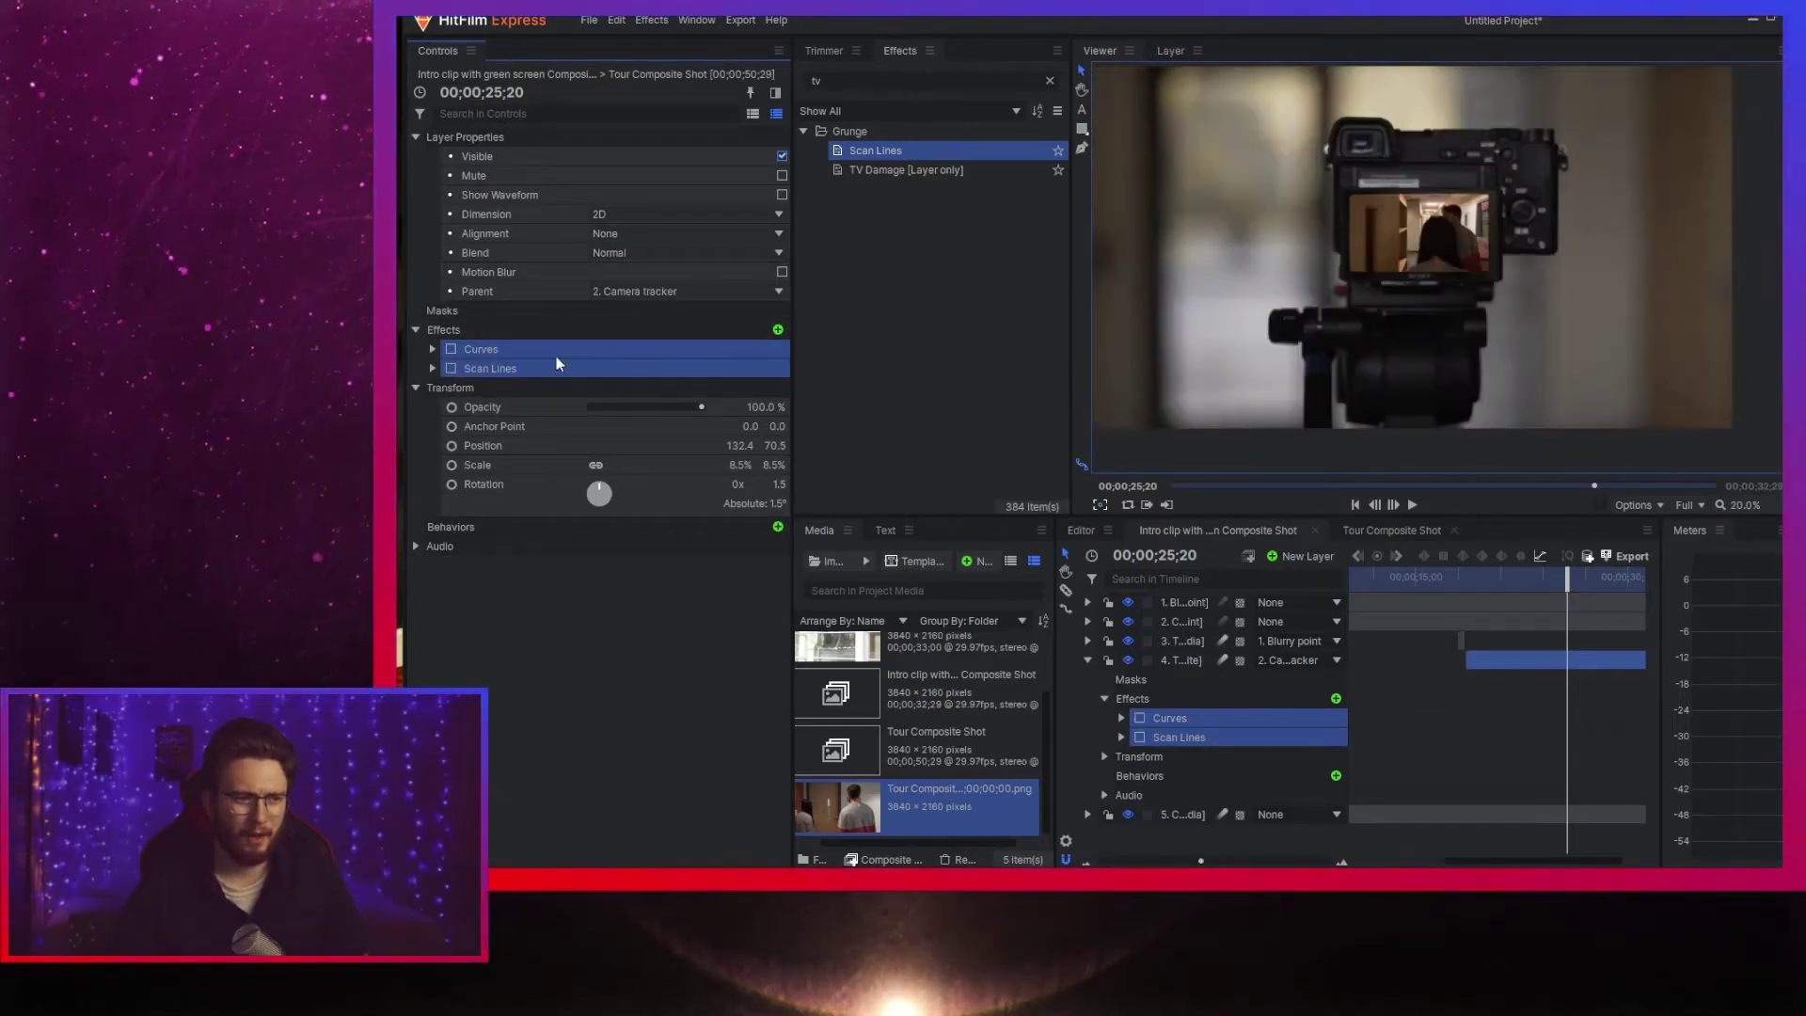
click(449, 349)
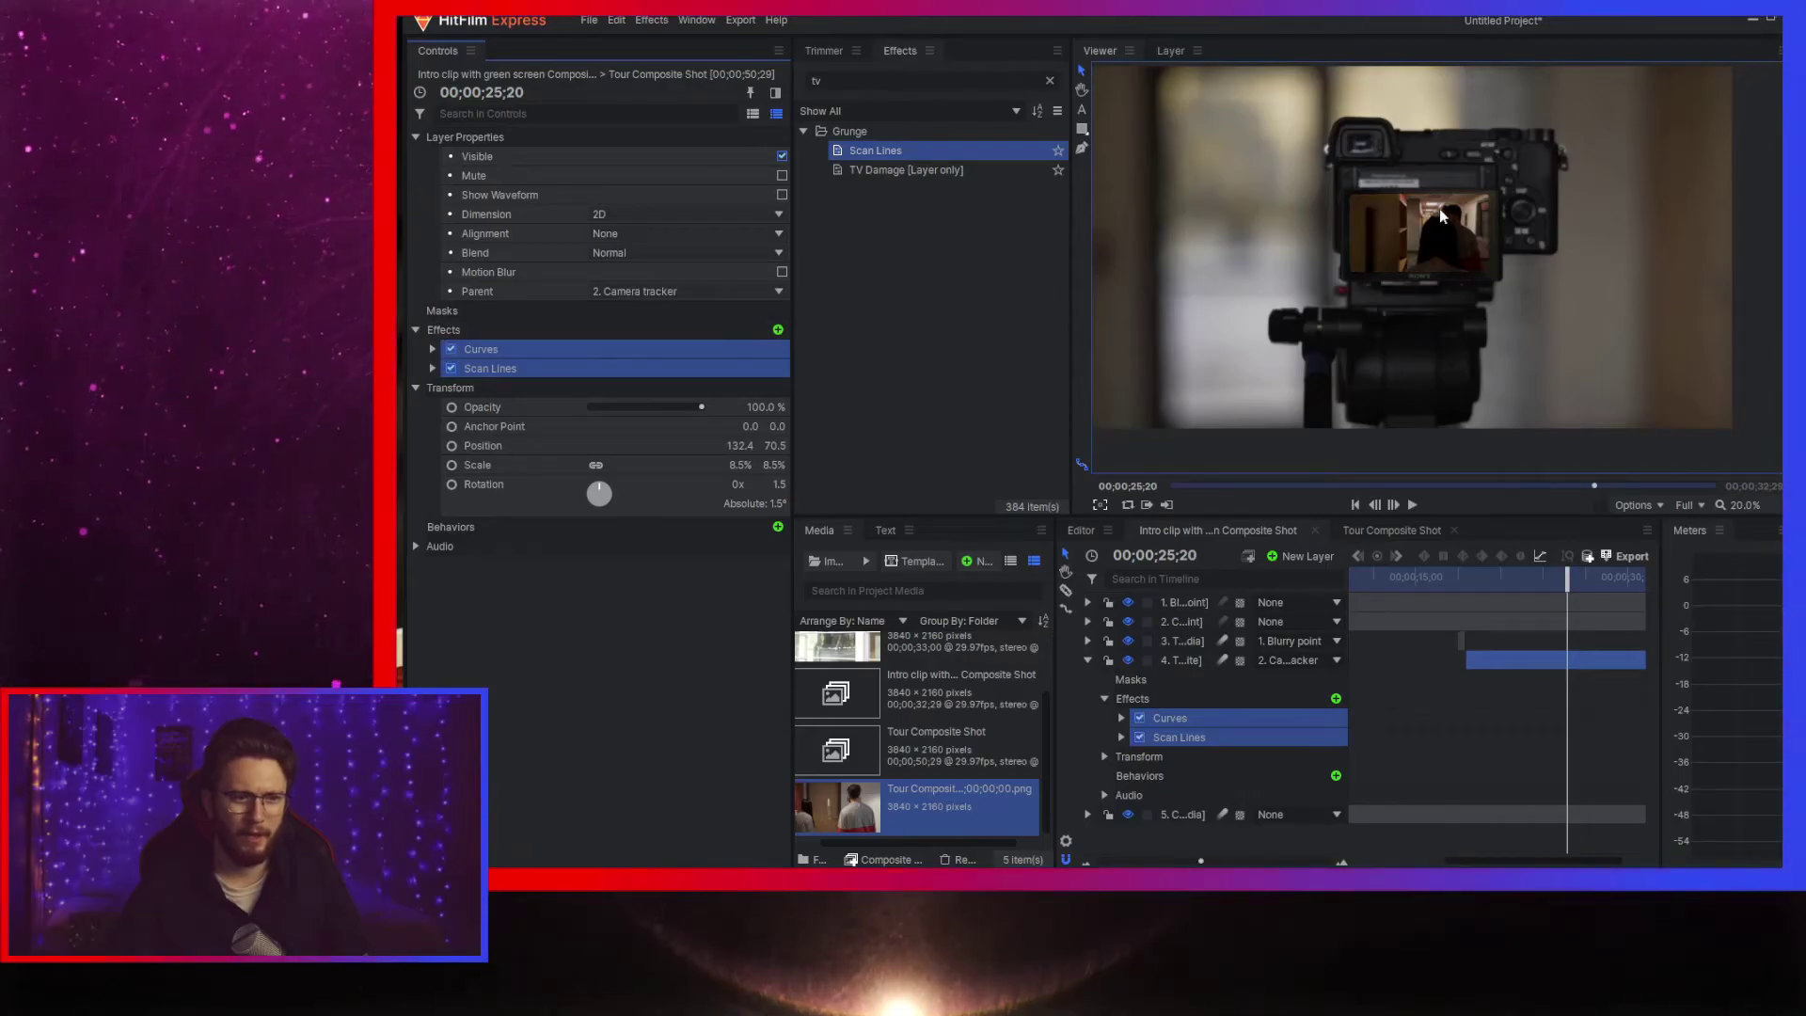
- Inspect the Curves and Scan Lines settings on the Tour Composite Shot layer, switching Scan Lines off and back on
click(433, 349)
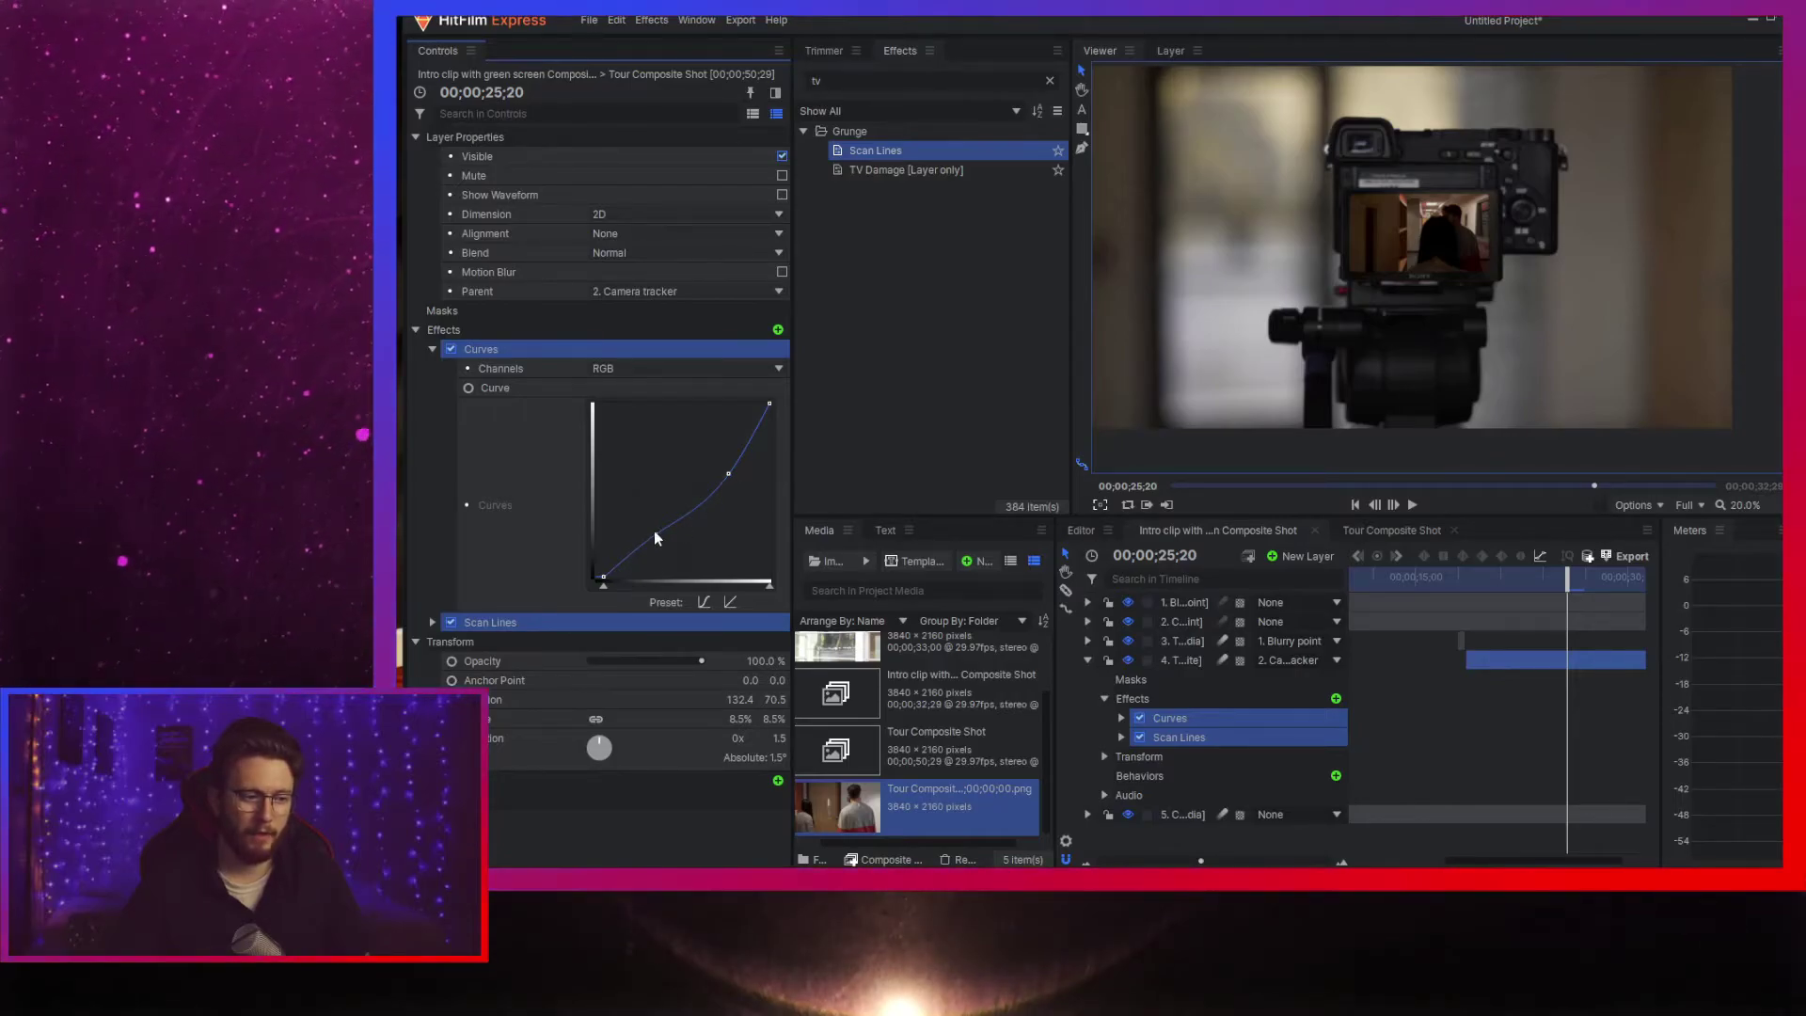
click(432, 623)
click(563, 664)
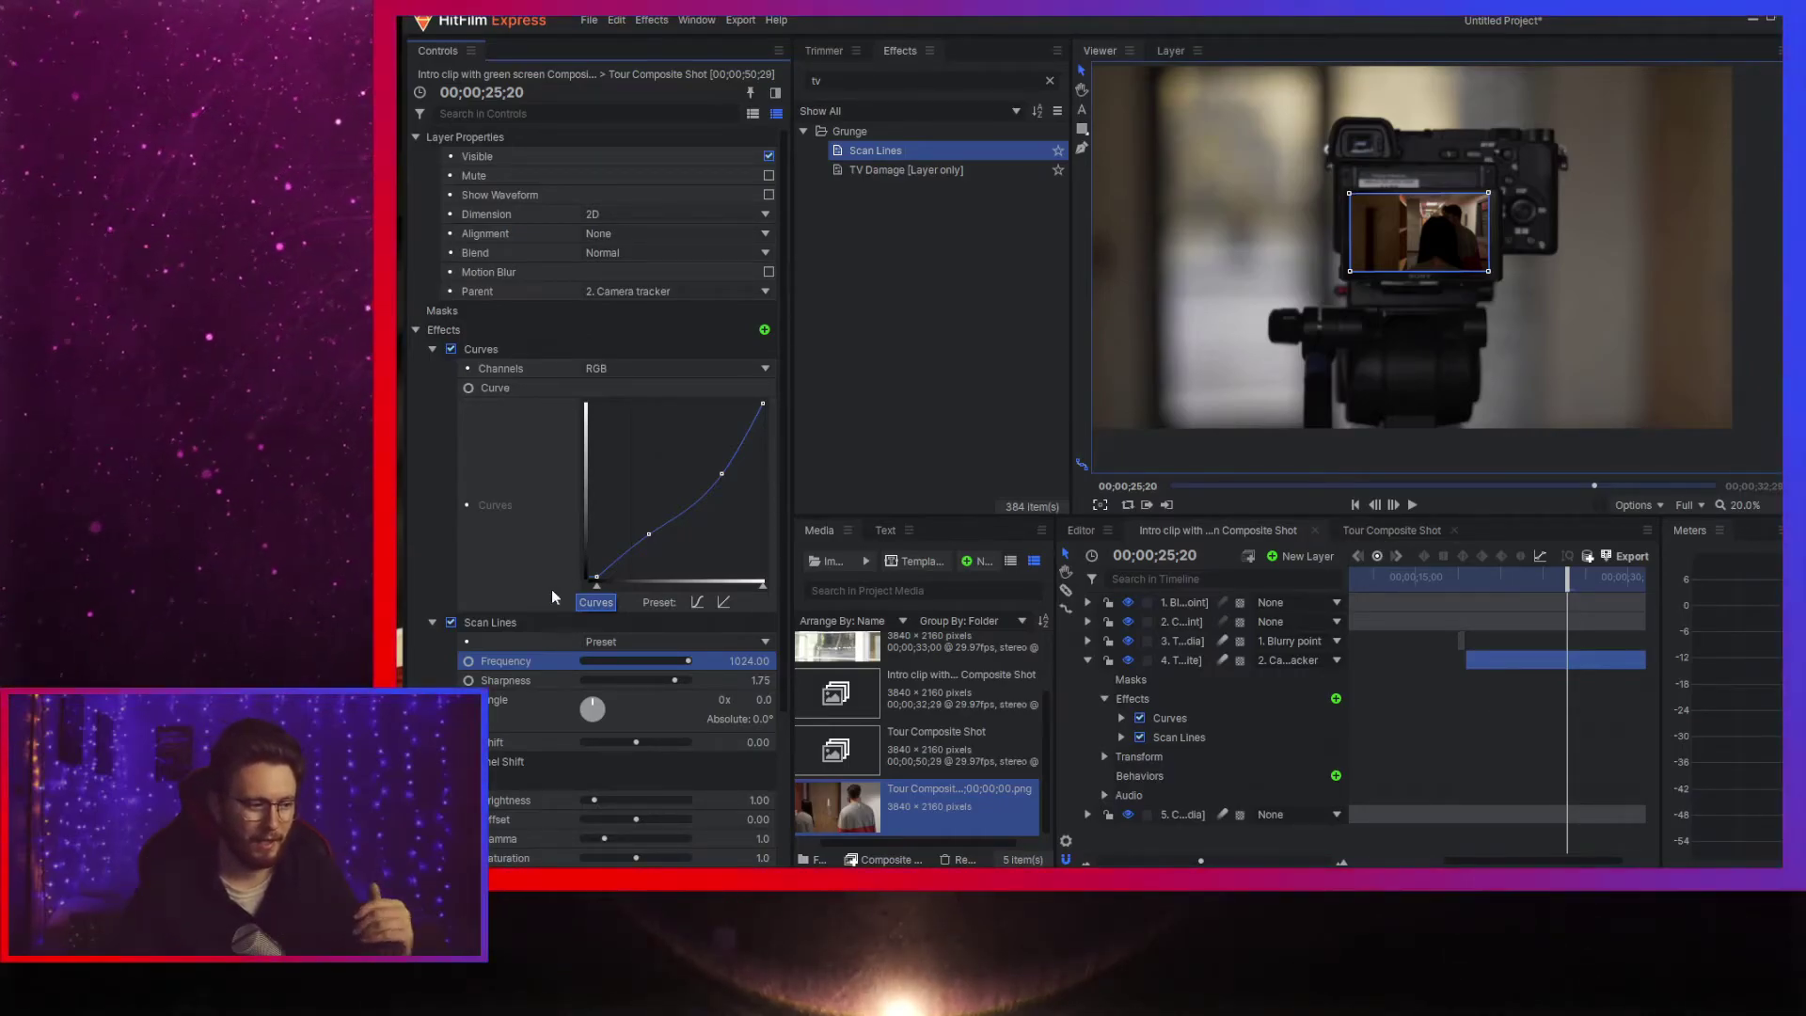
click(451, 623)
click(450, 623)
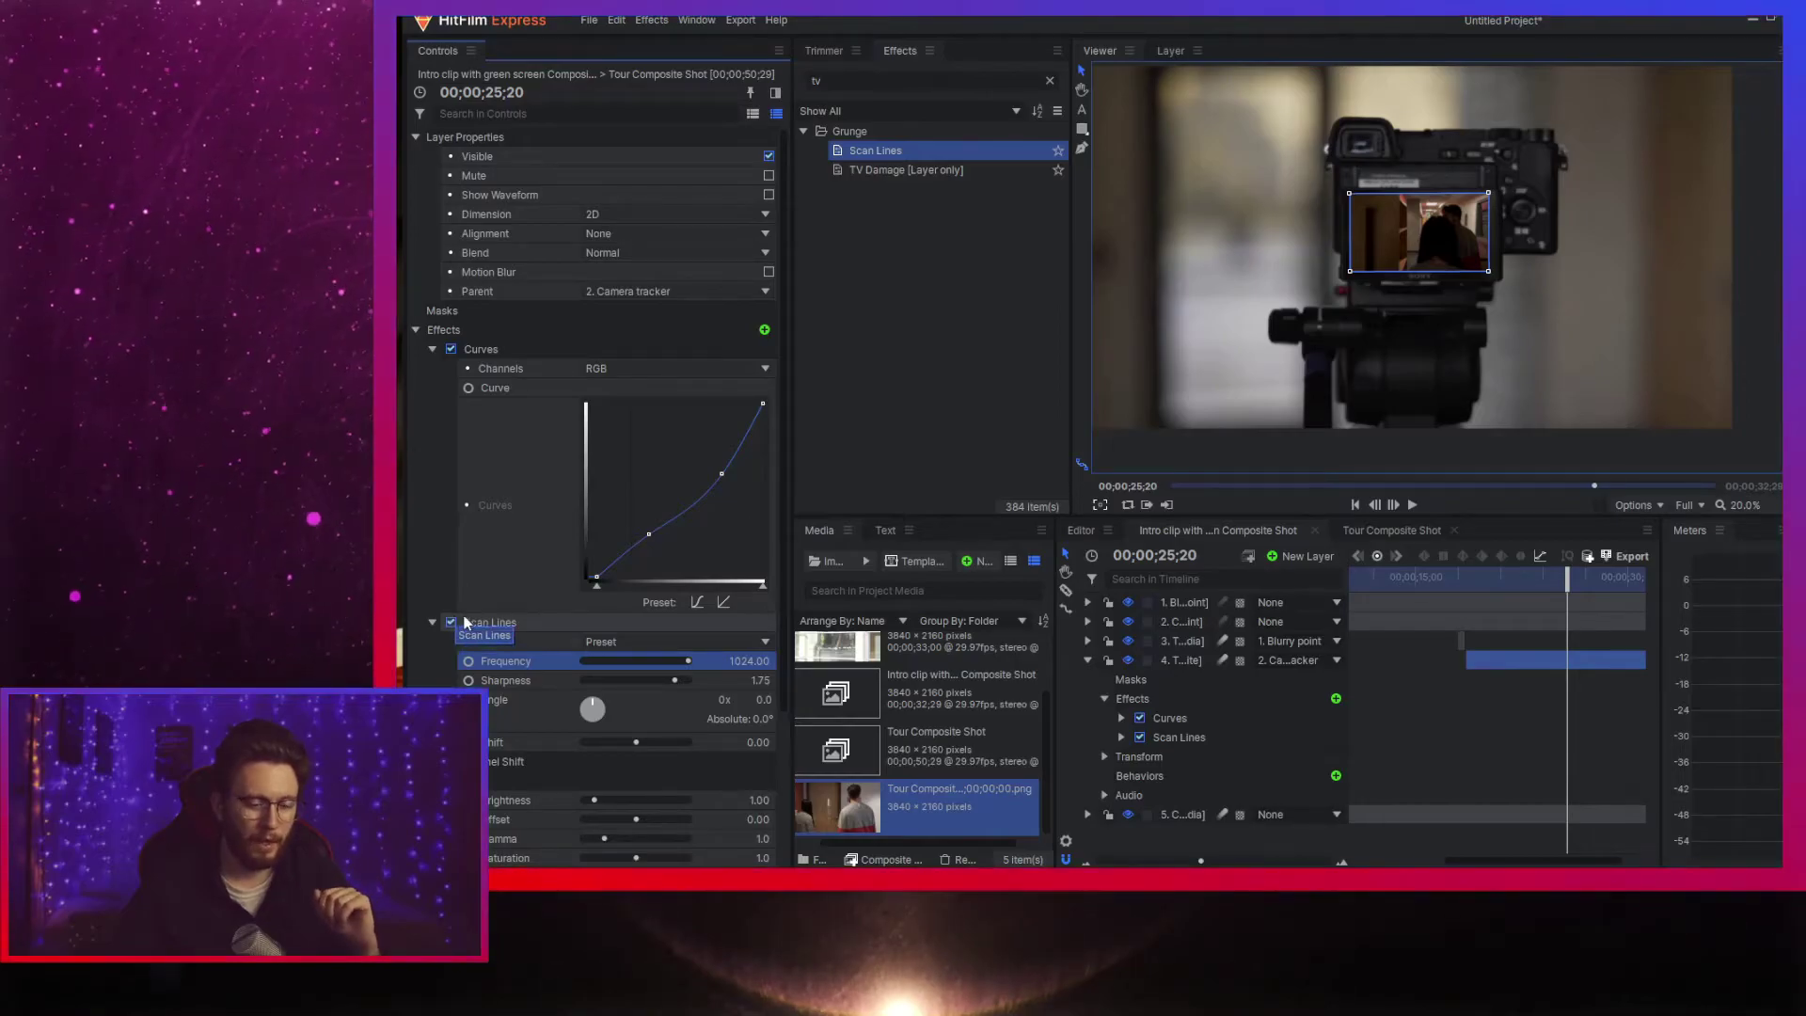
- Copy the Curves and Scan Lines effects from the Tour Composite Shot layer and paste them onto the still image layer at 00;00;18;04
drag(1564, 578, 1462, 584)
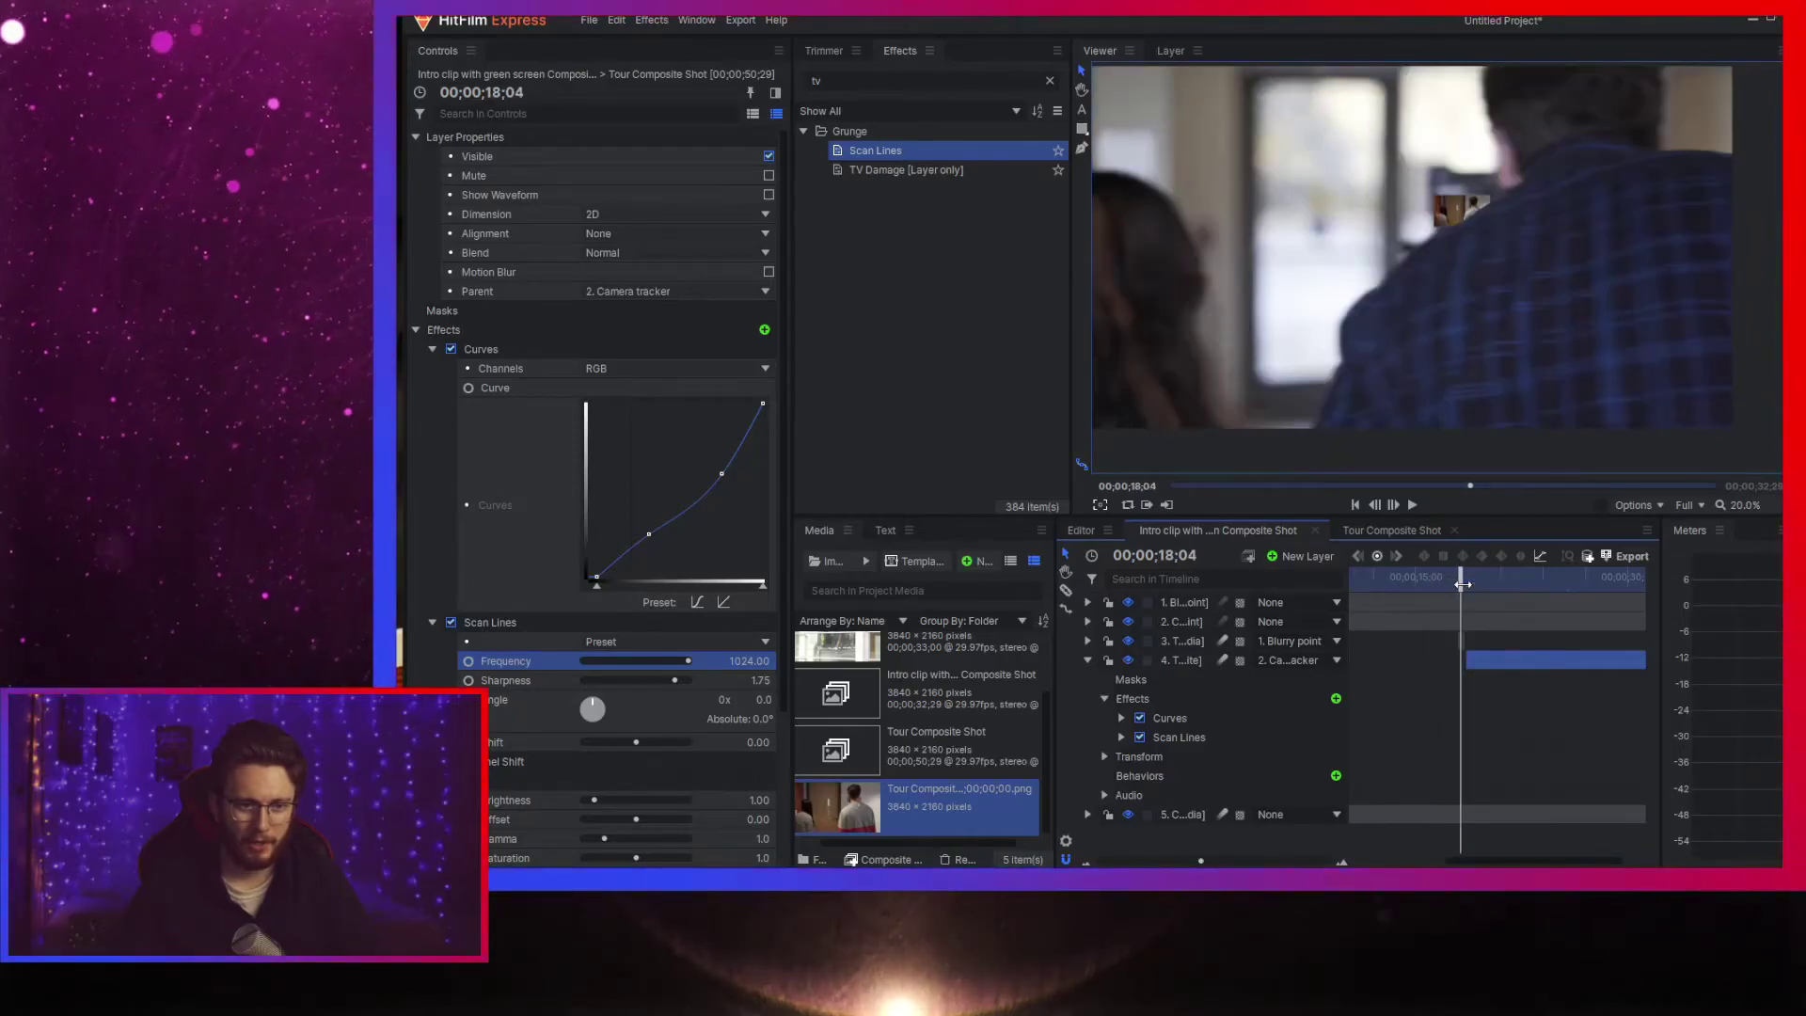
click(1508, 658)
shift+click(557, 352)
click(557, 352)
shift+click(565, 368)
right_click(560, 369)
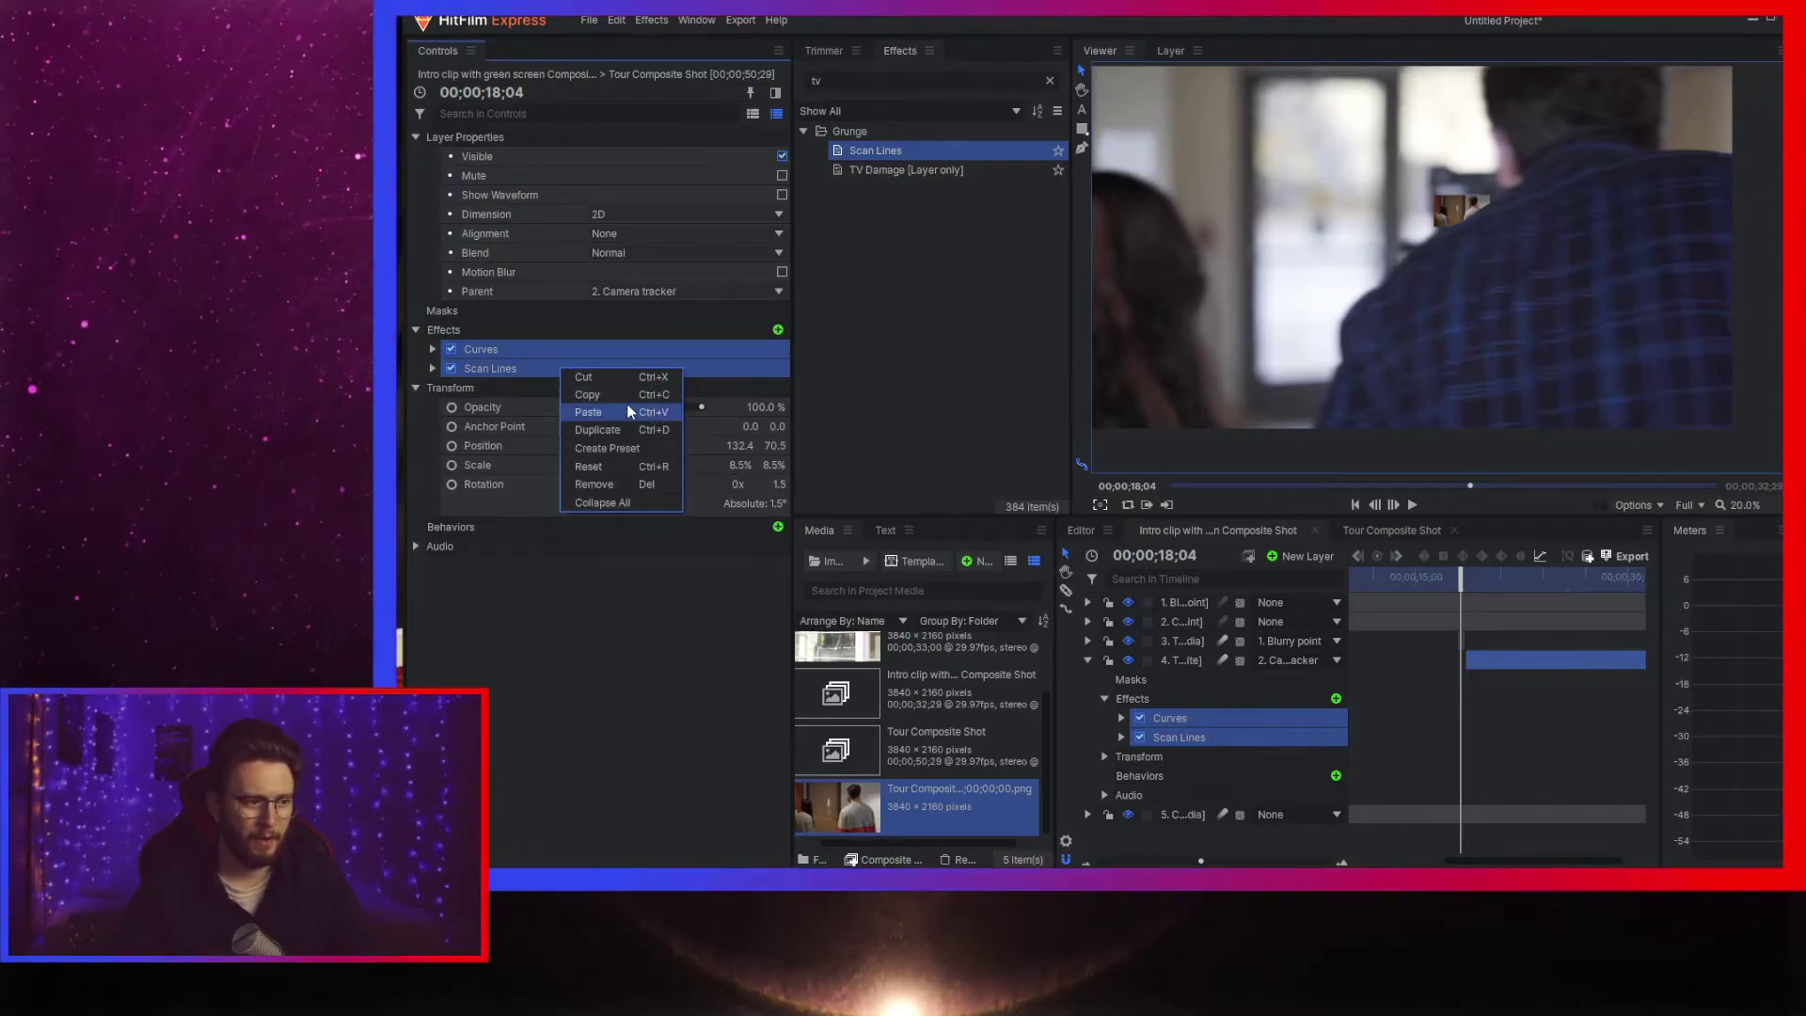
click(623, 398)
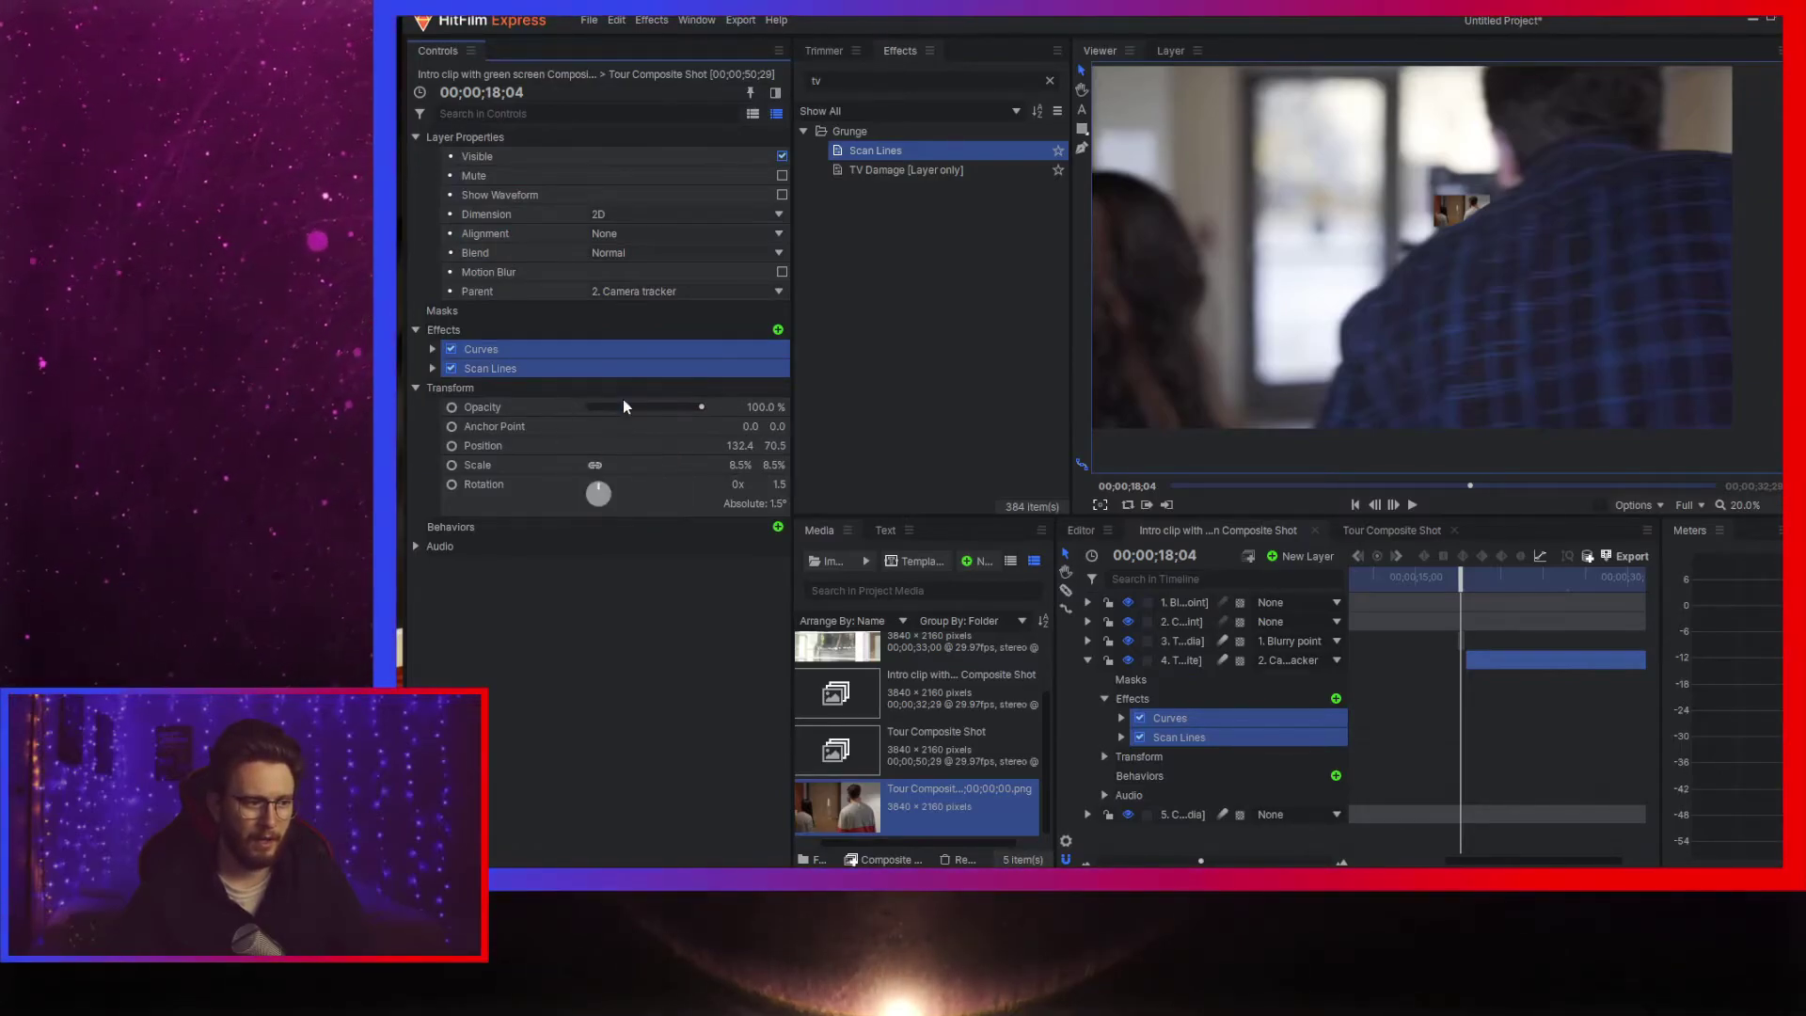
click(1185, 641)
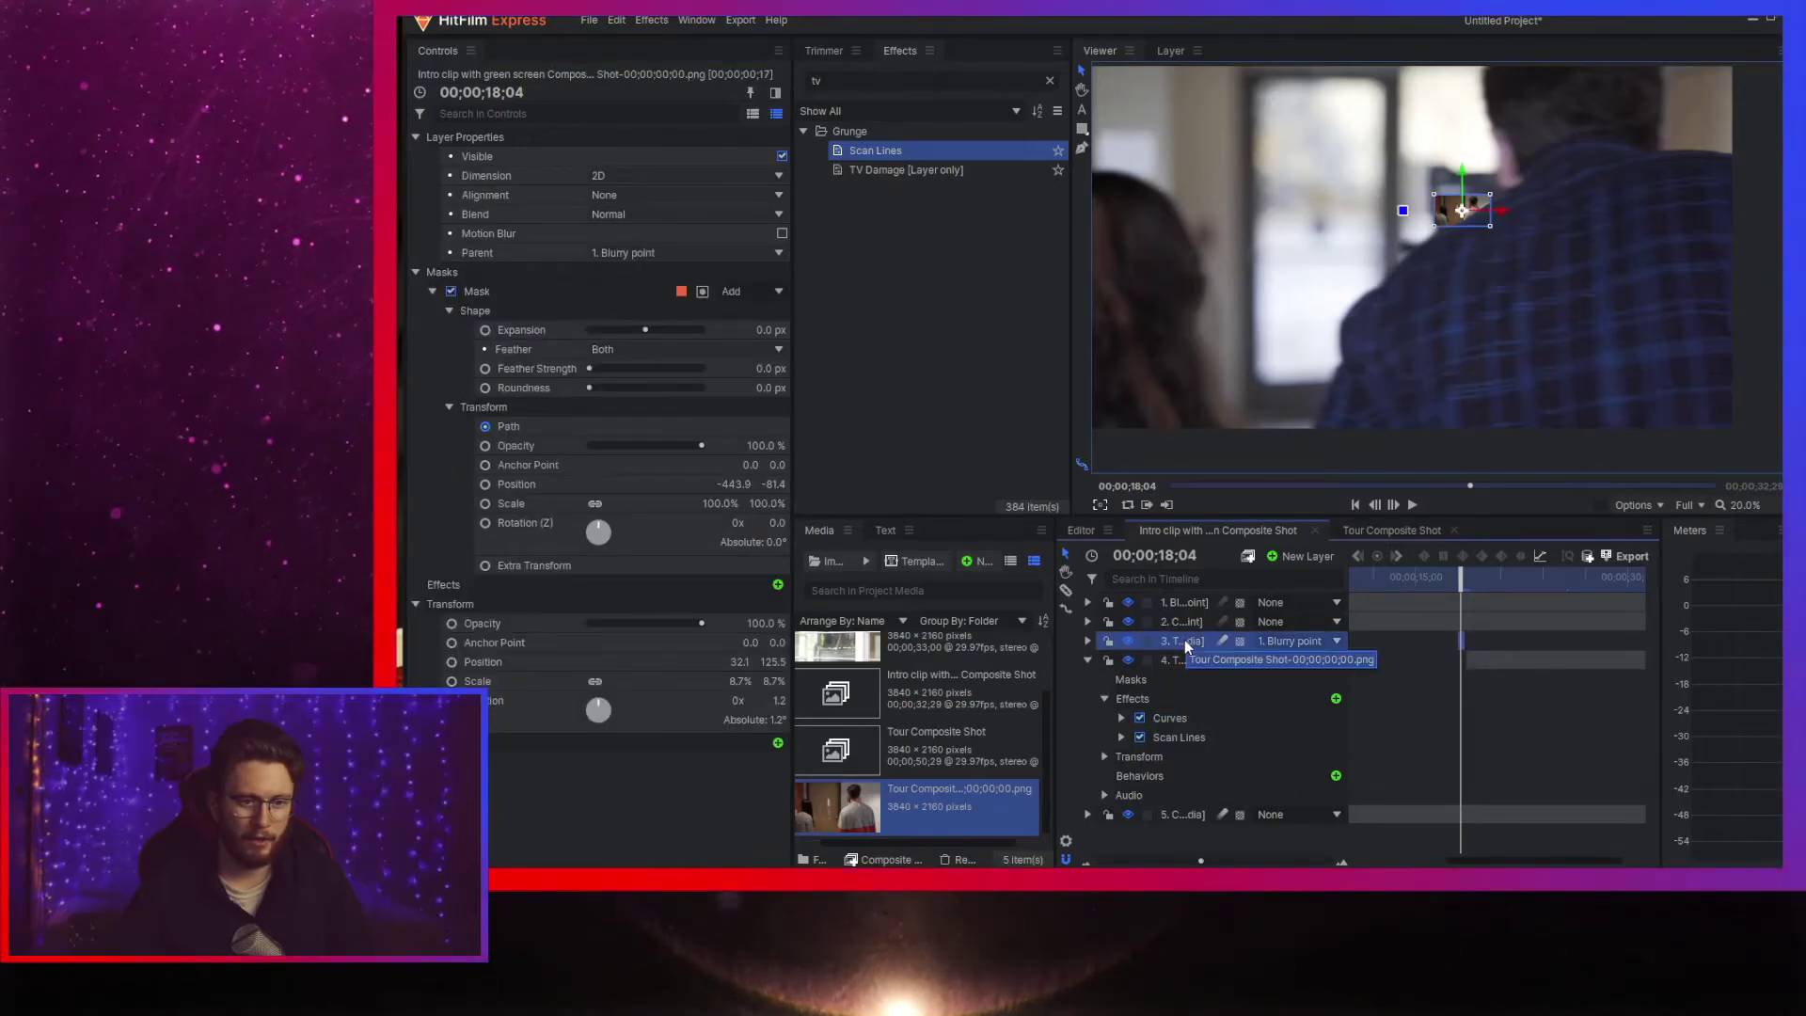
right_click(1183, 641)
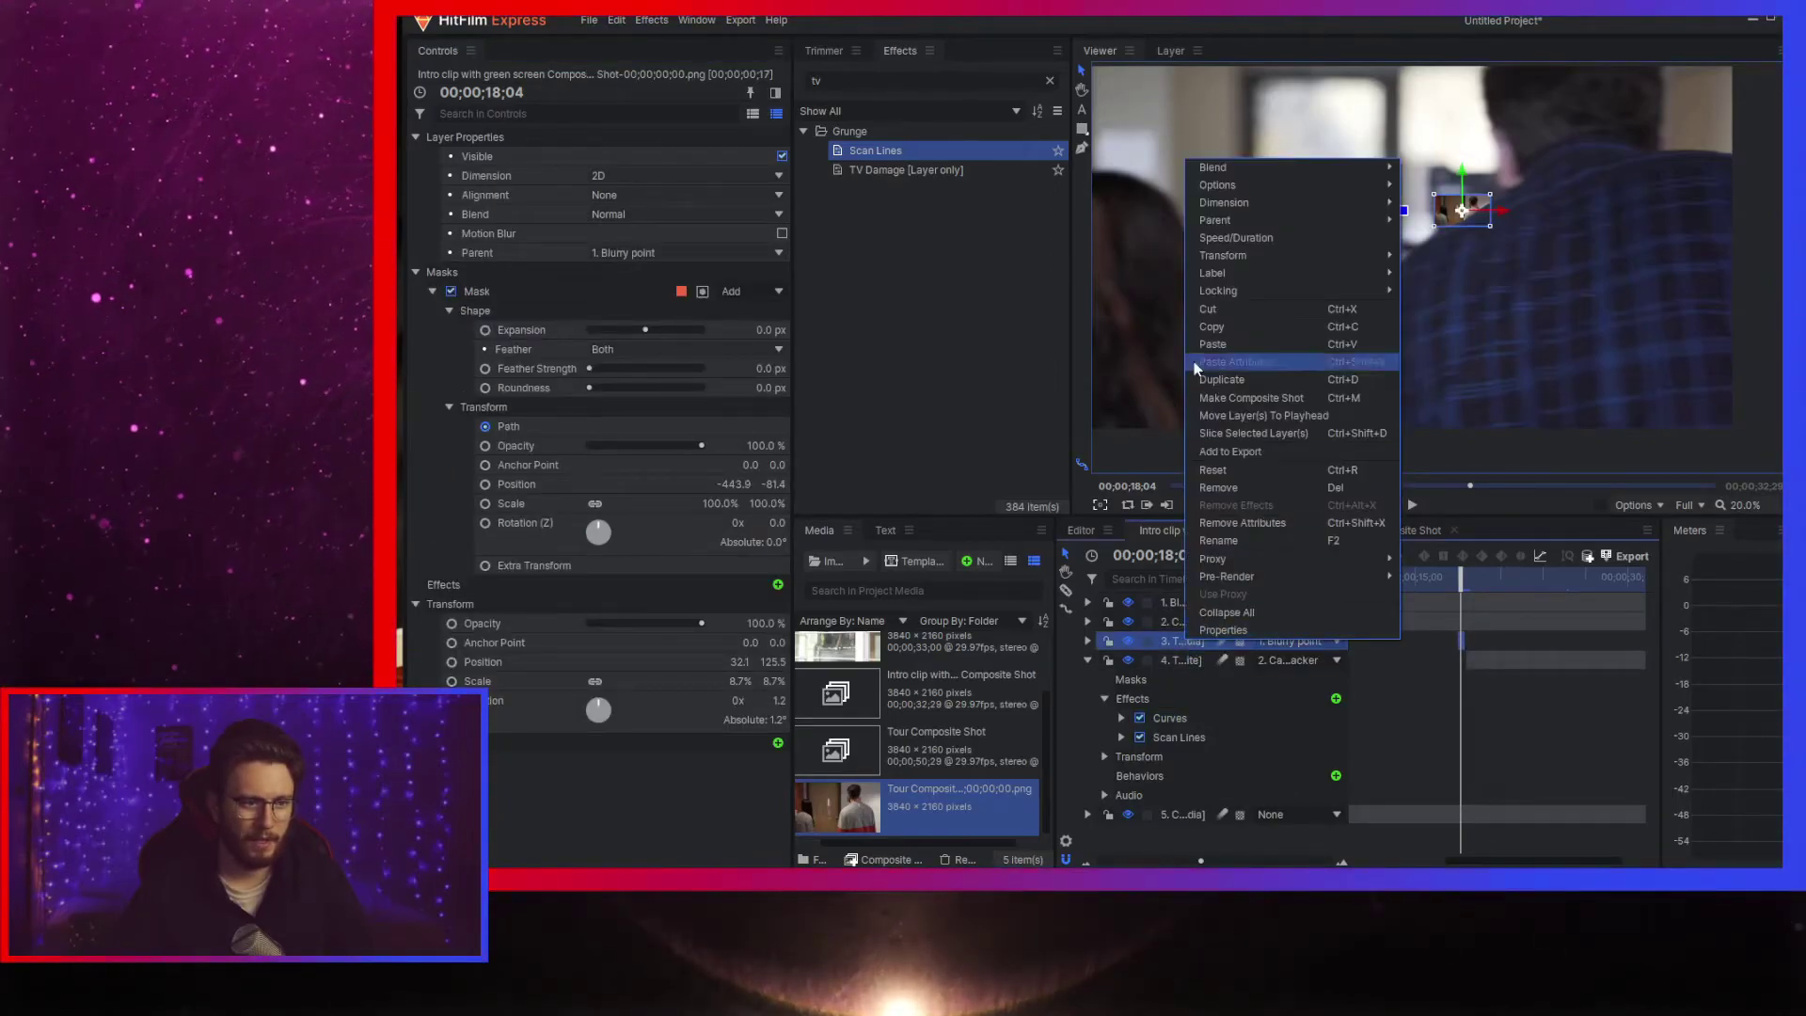
click(1265, 353)
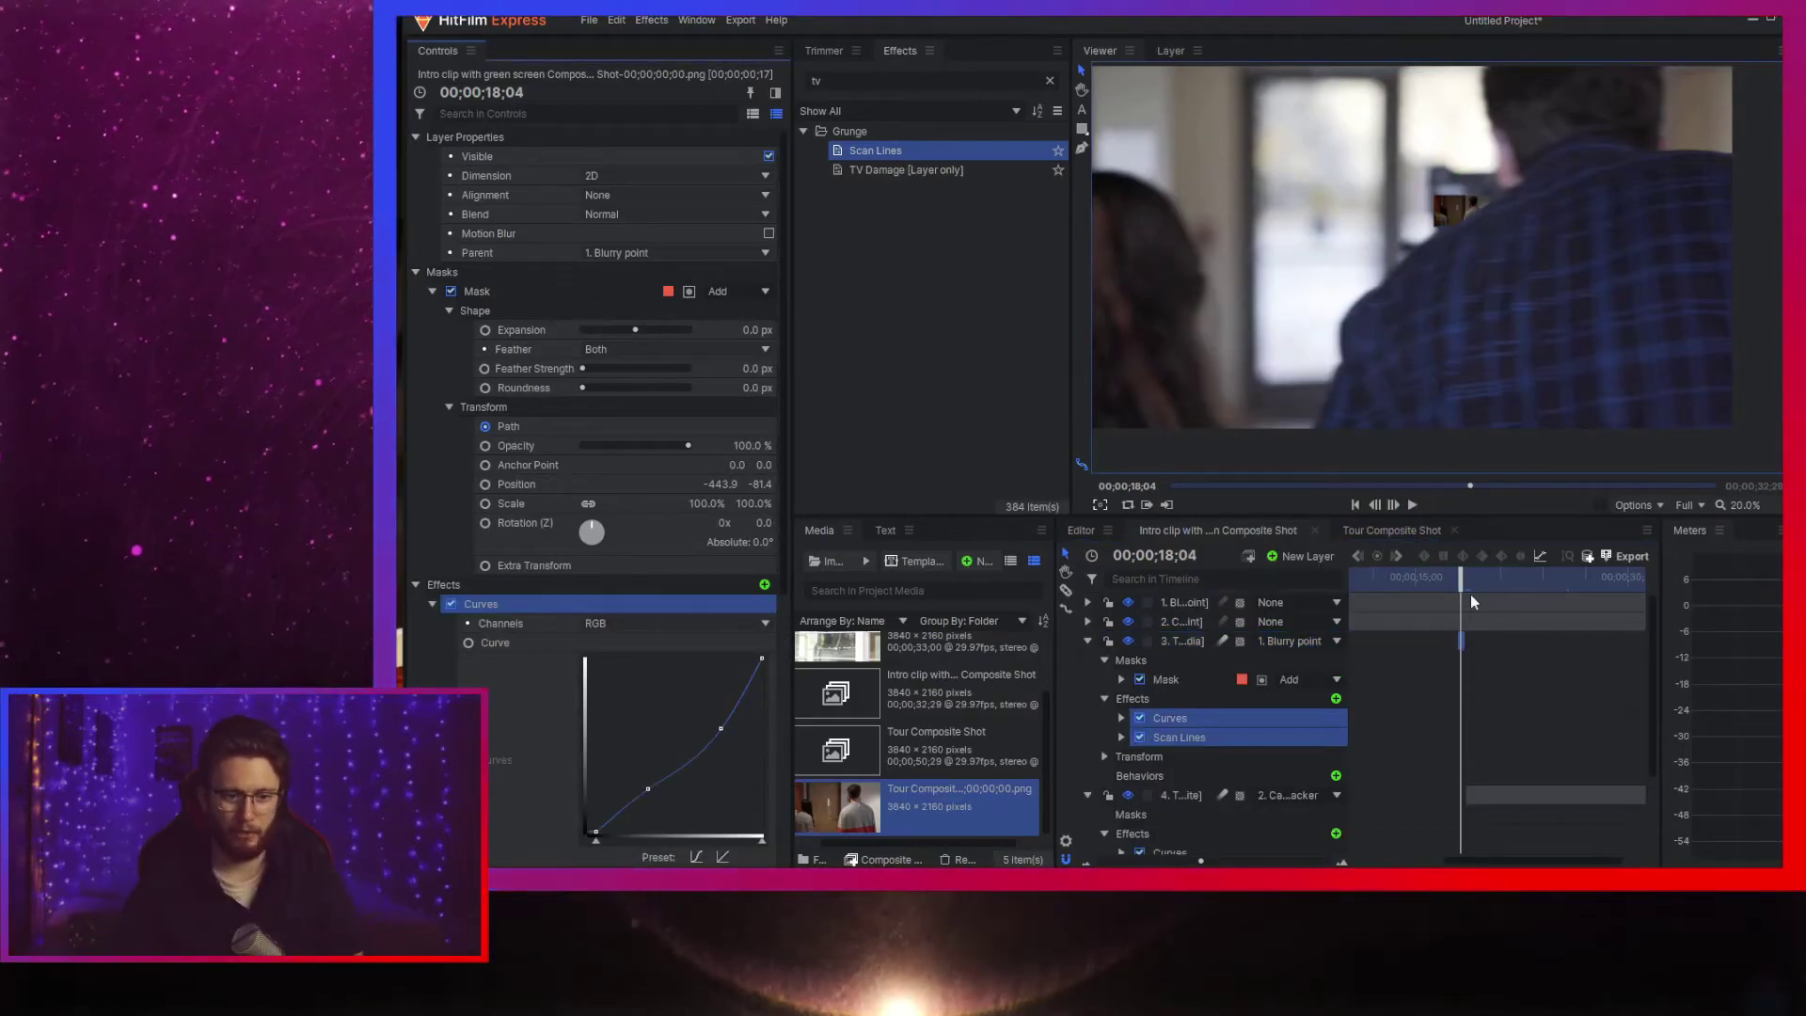
- Check the still with its pasted effects around 00;00;18;09 and look through the channel options of its Curves effect
scroll(1499, 625, up, 2)
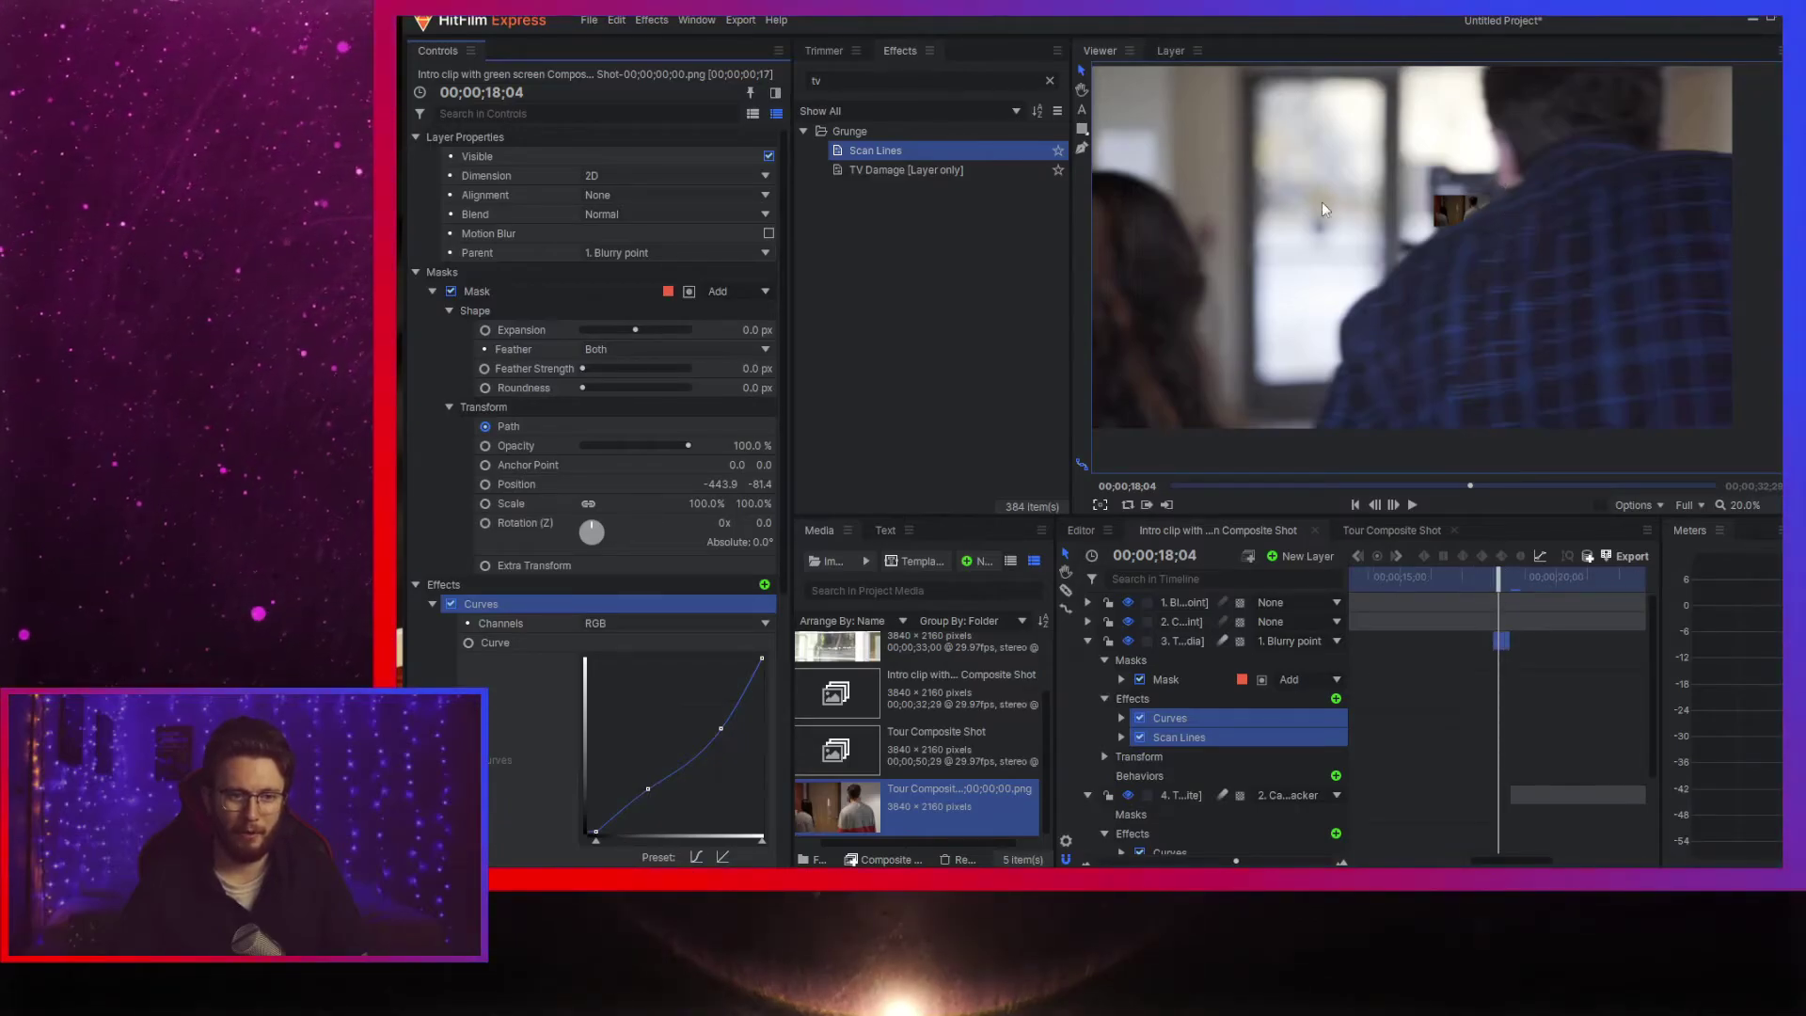
scroll(1500, 621, up, 2)
mouse_move(1502, 578)
mouse_down()
mouse_move(1572, 578)
mouse_move(1486, 577)
mouse_up()
drag(1483, 579, 1471, 579)
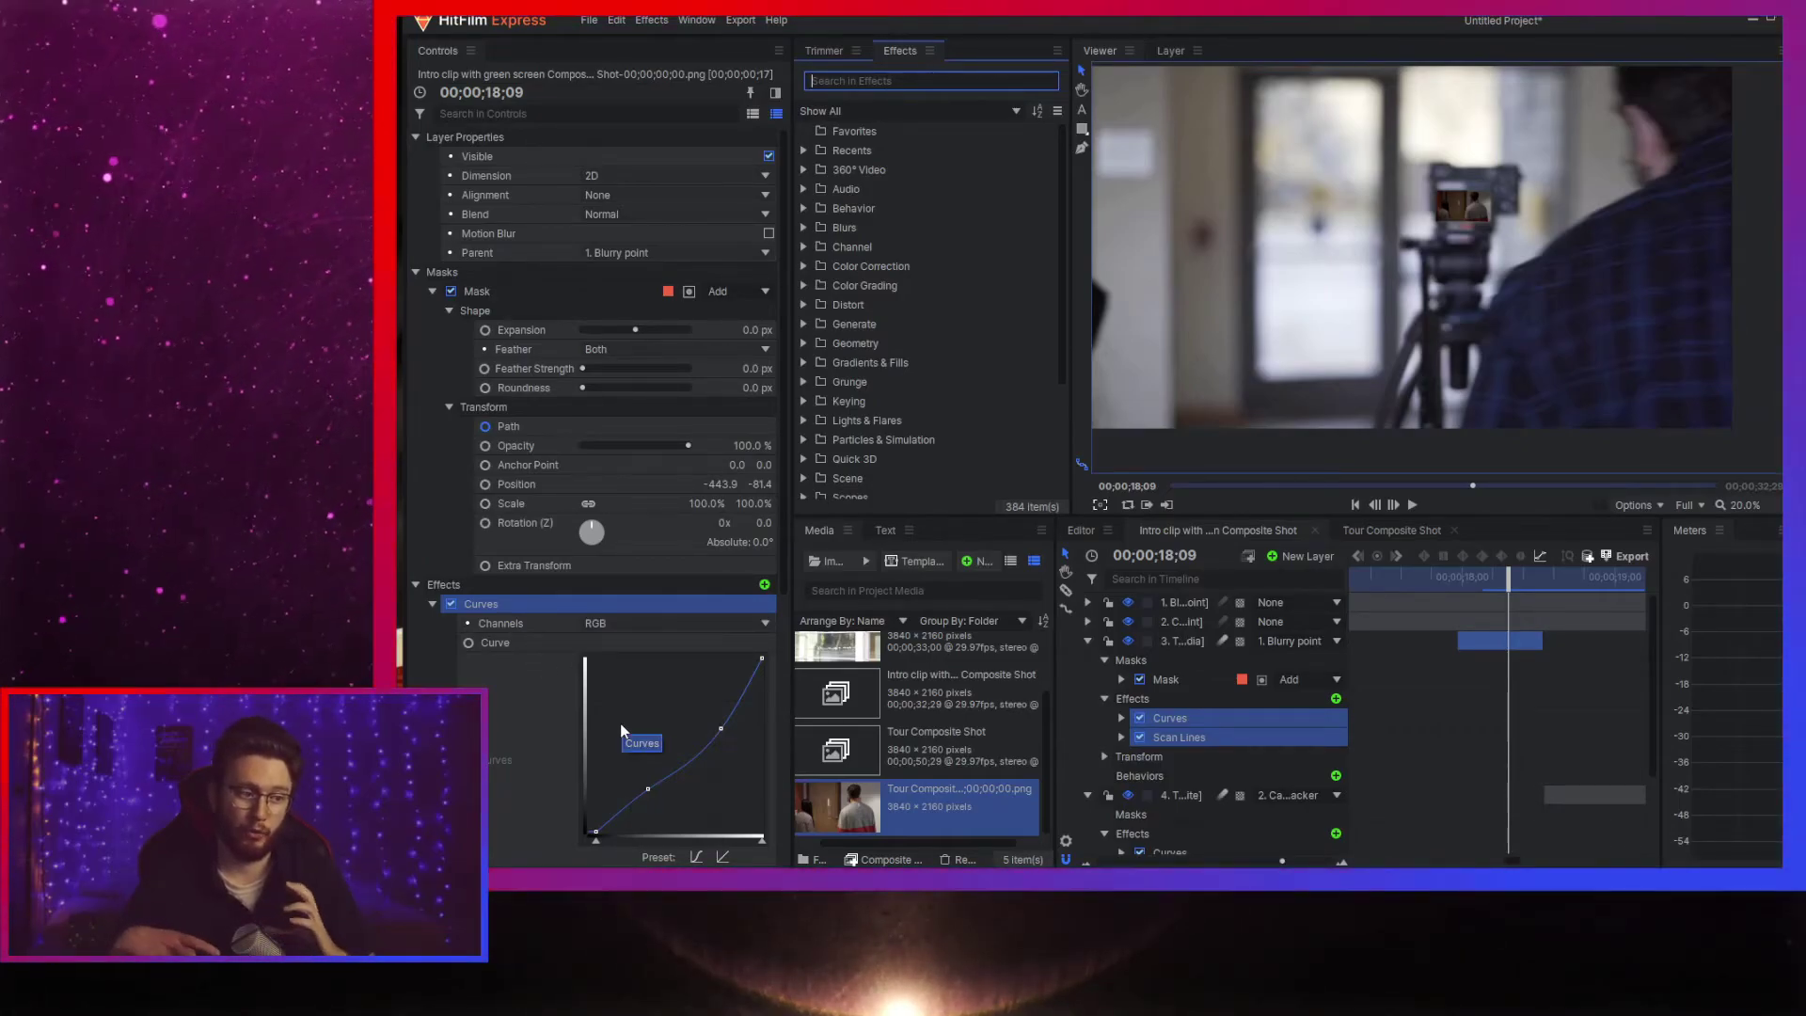
click(629, 624)
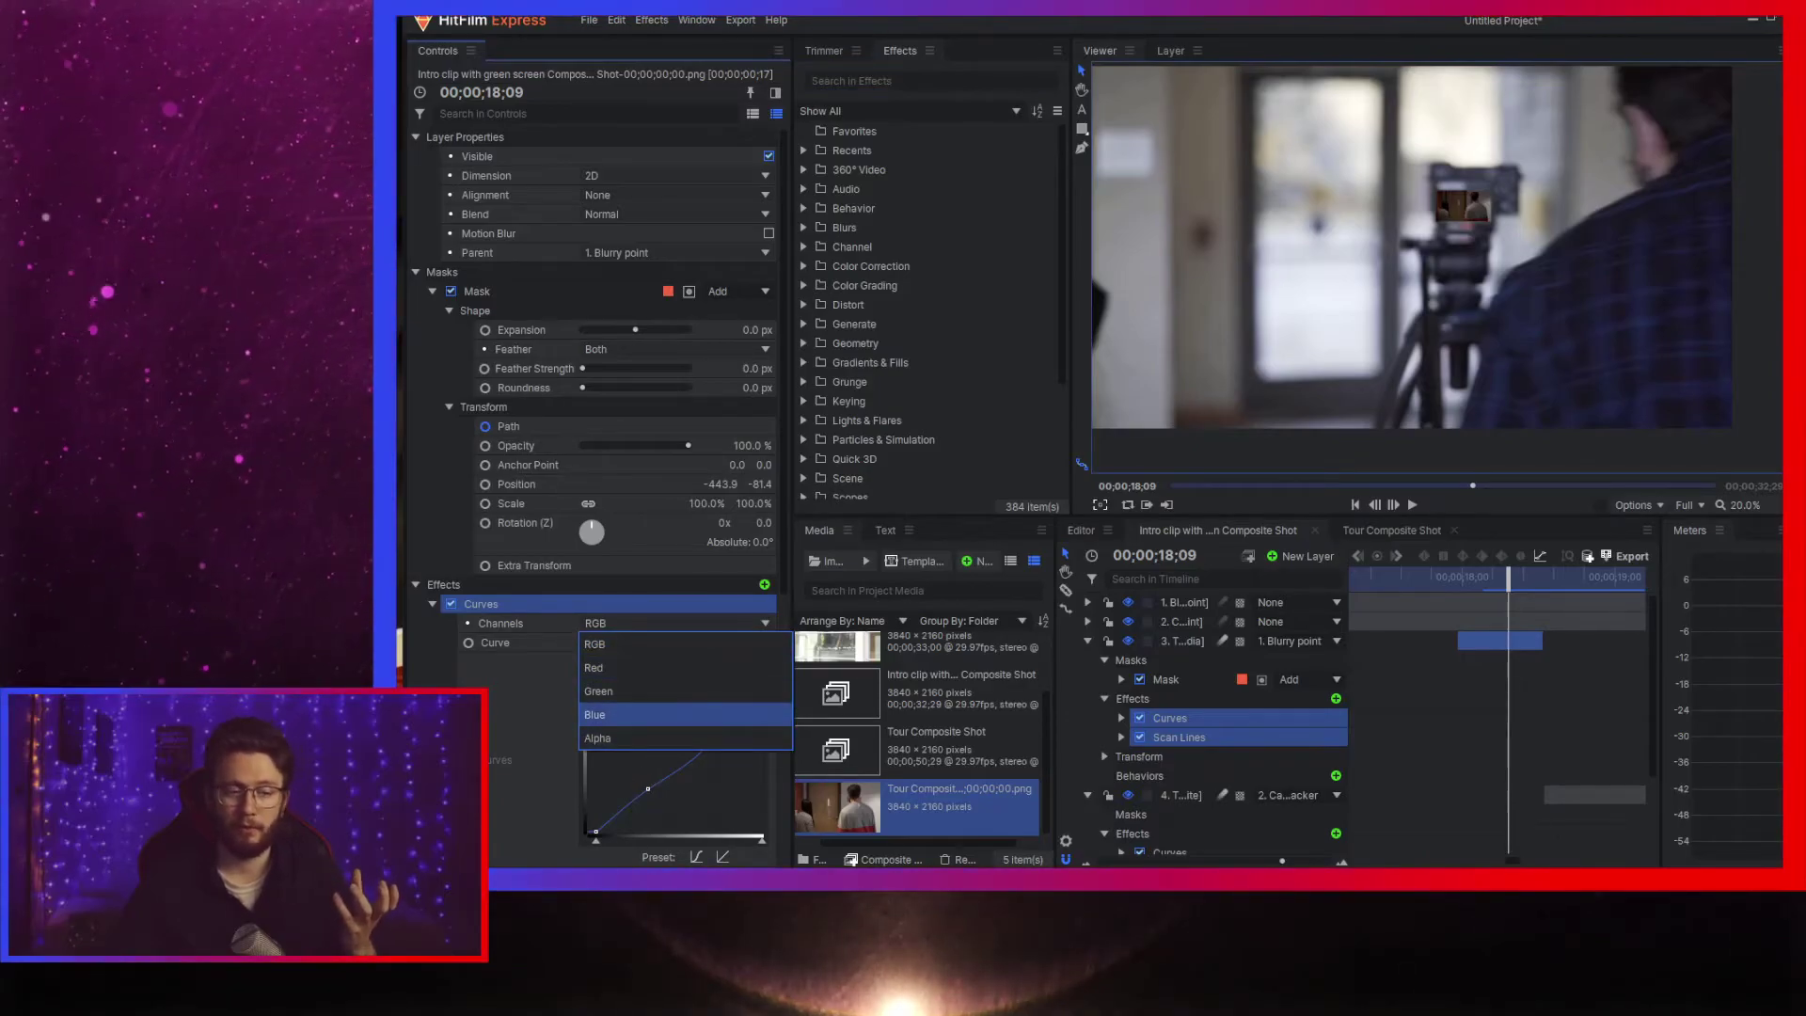
click(640, 714)
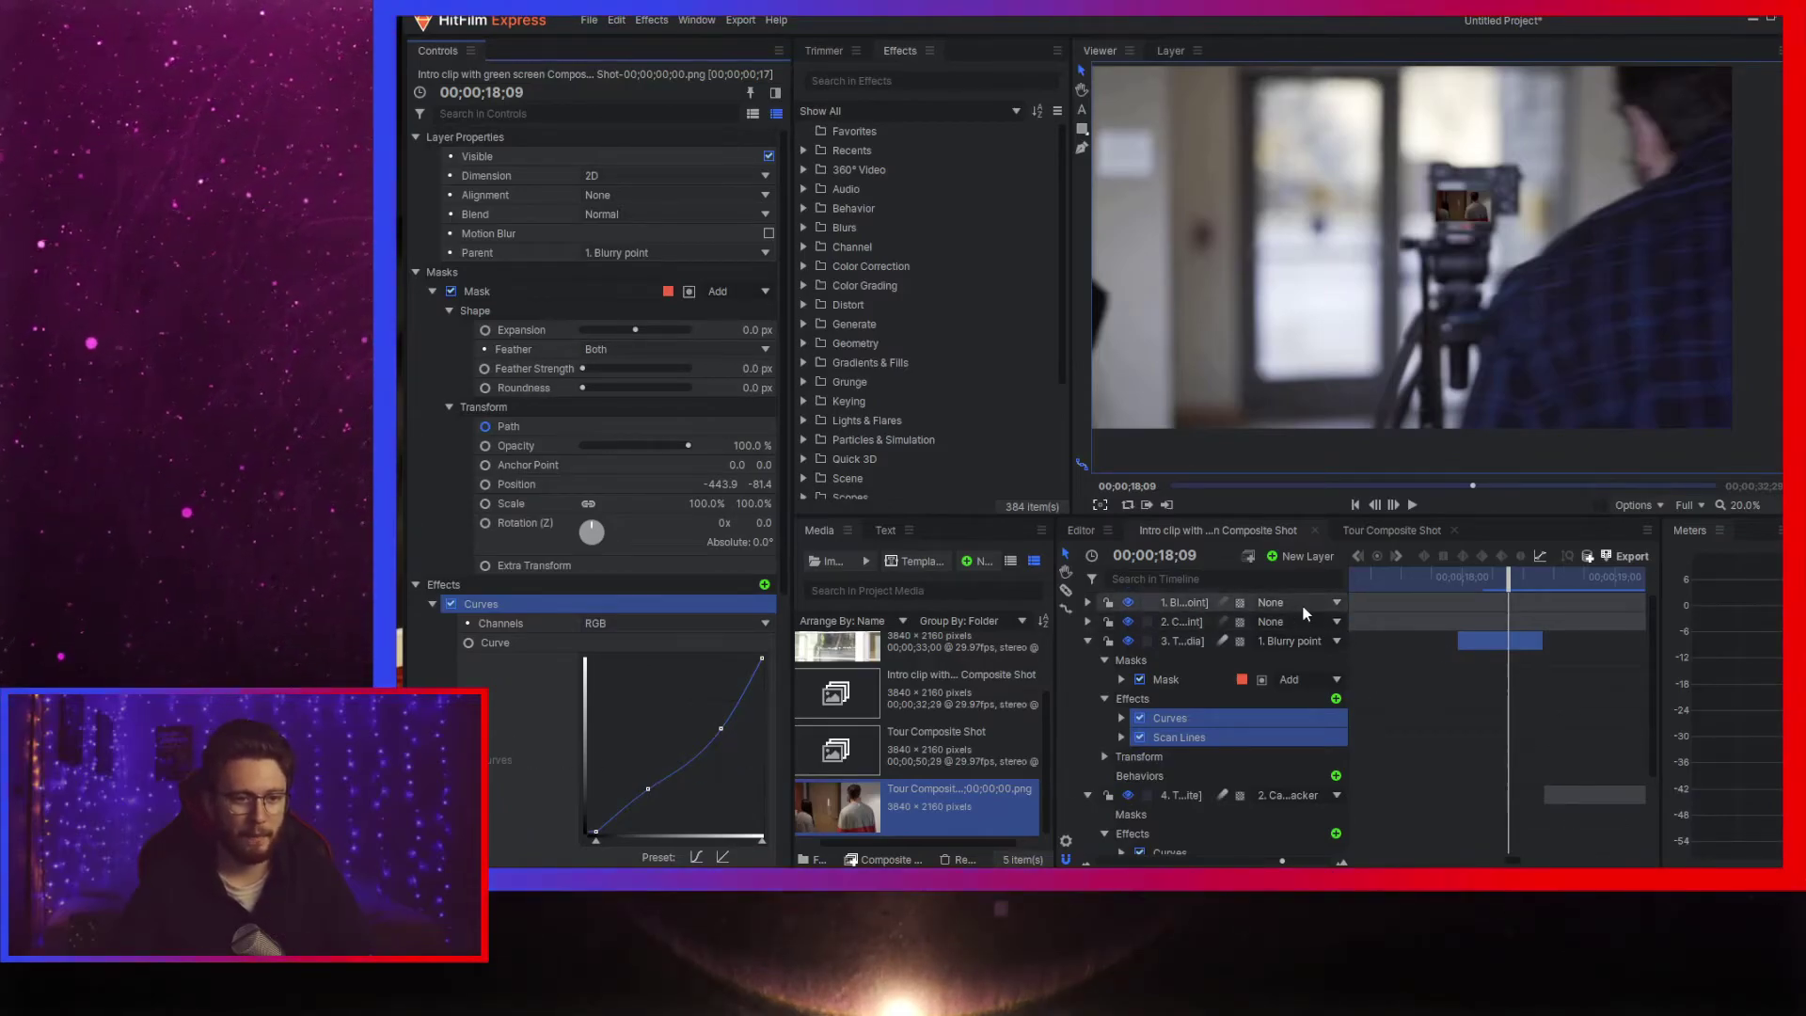
- Search the effects for "blur" and add the Blur effect to the still image layer
click(865, 80)
text(bl)
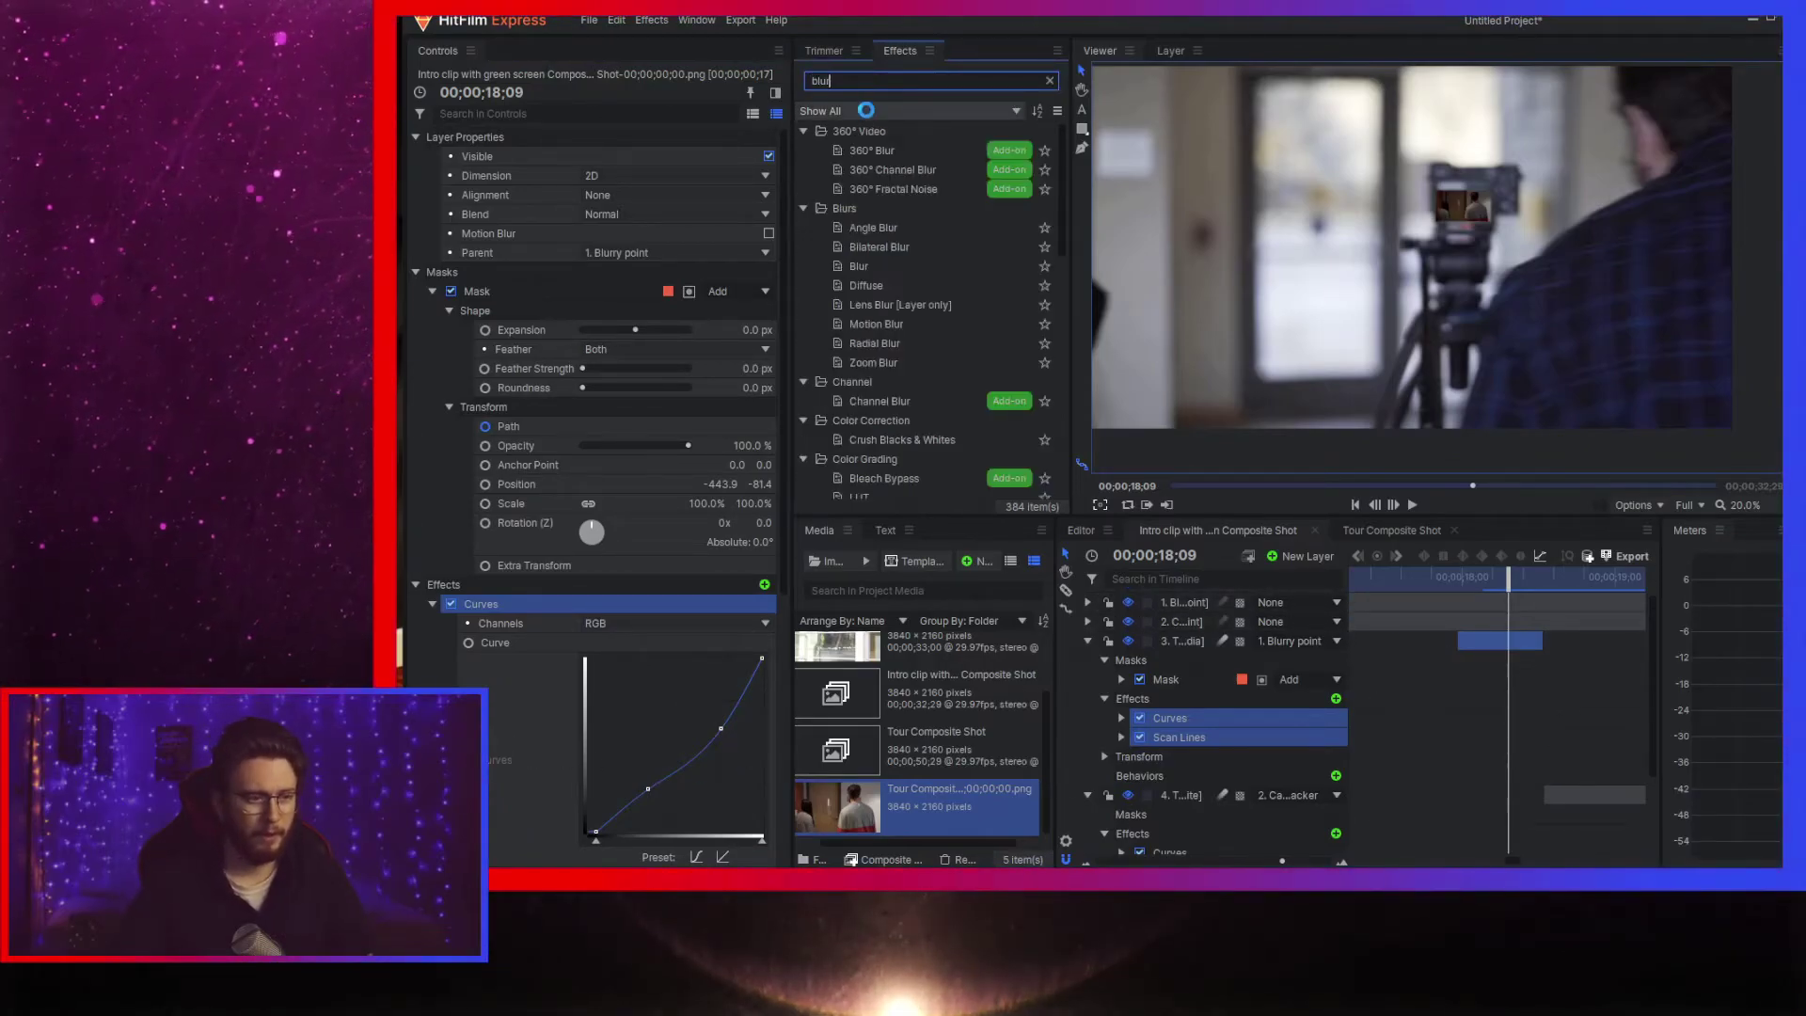
text(ur)
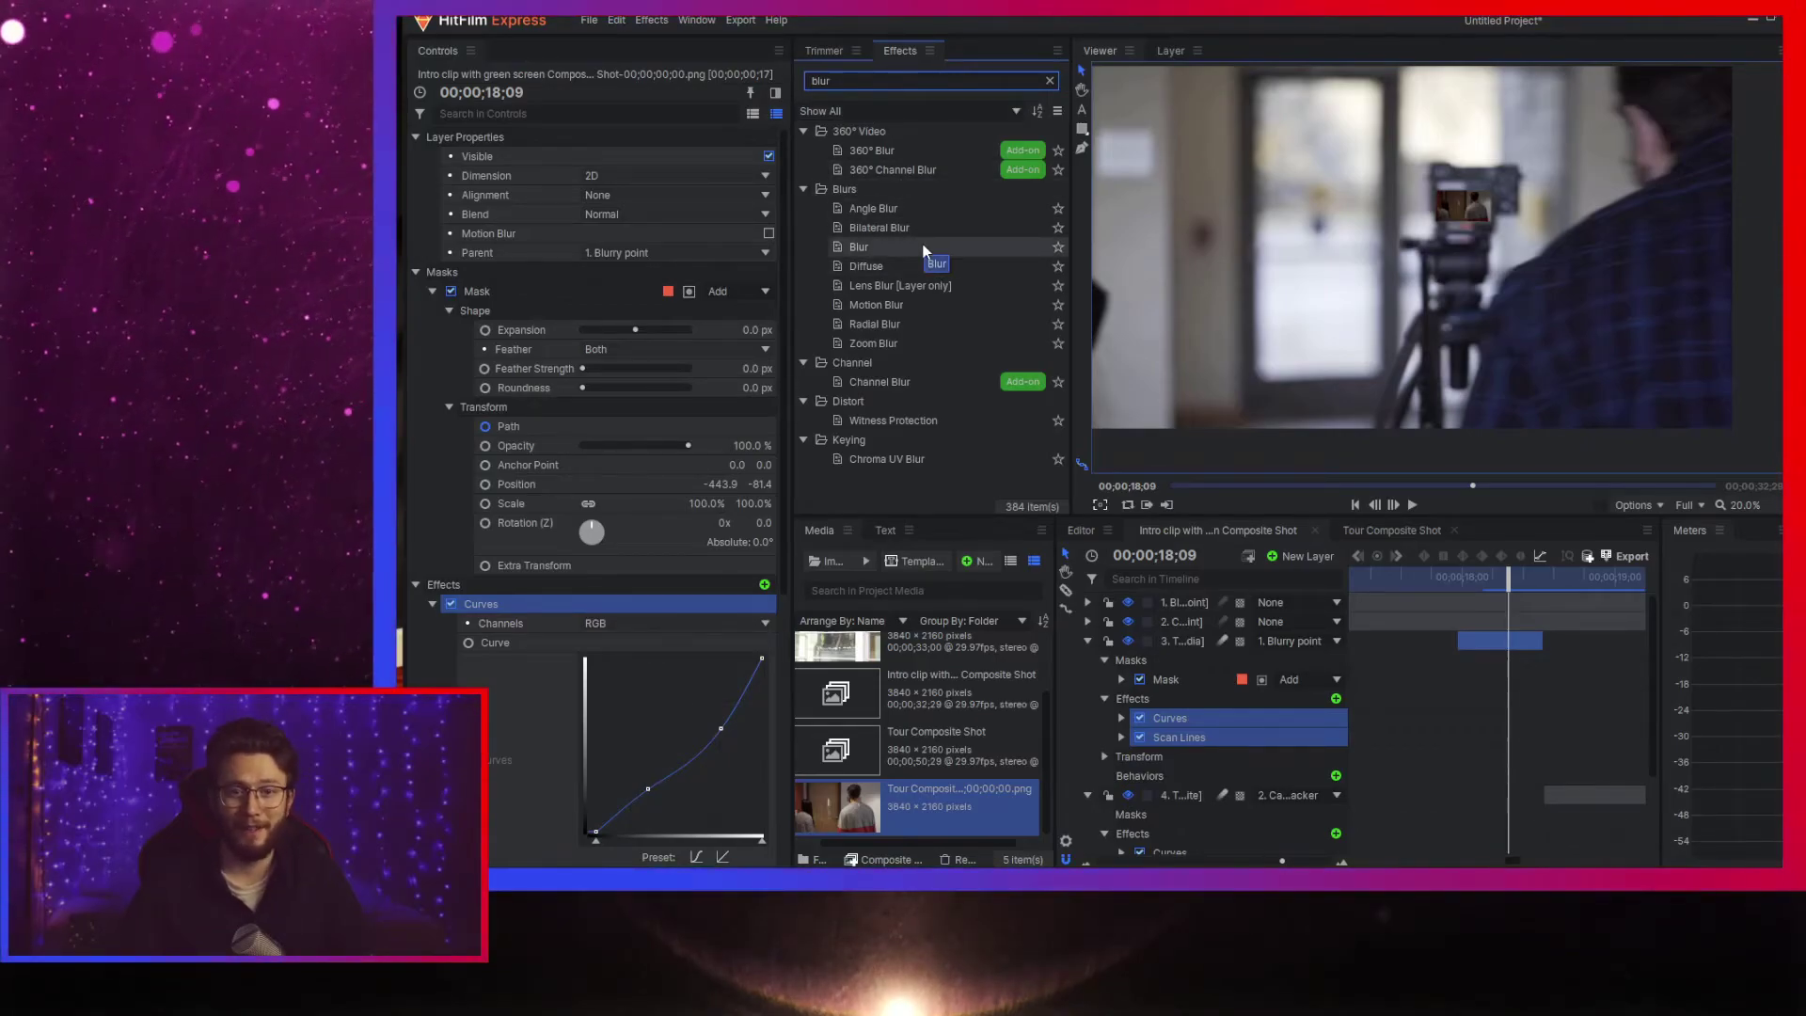
drag(925, 248, 663, 391)
- Try the Medium preset on the still's Blur effect, then return it to the default Preset option
click(641, 387)
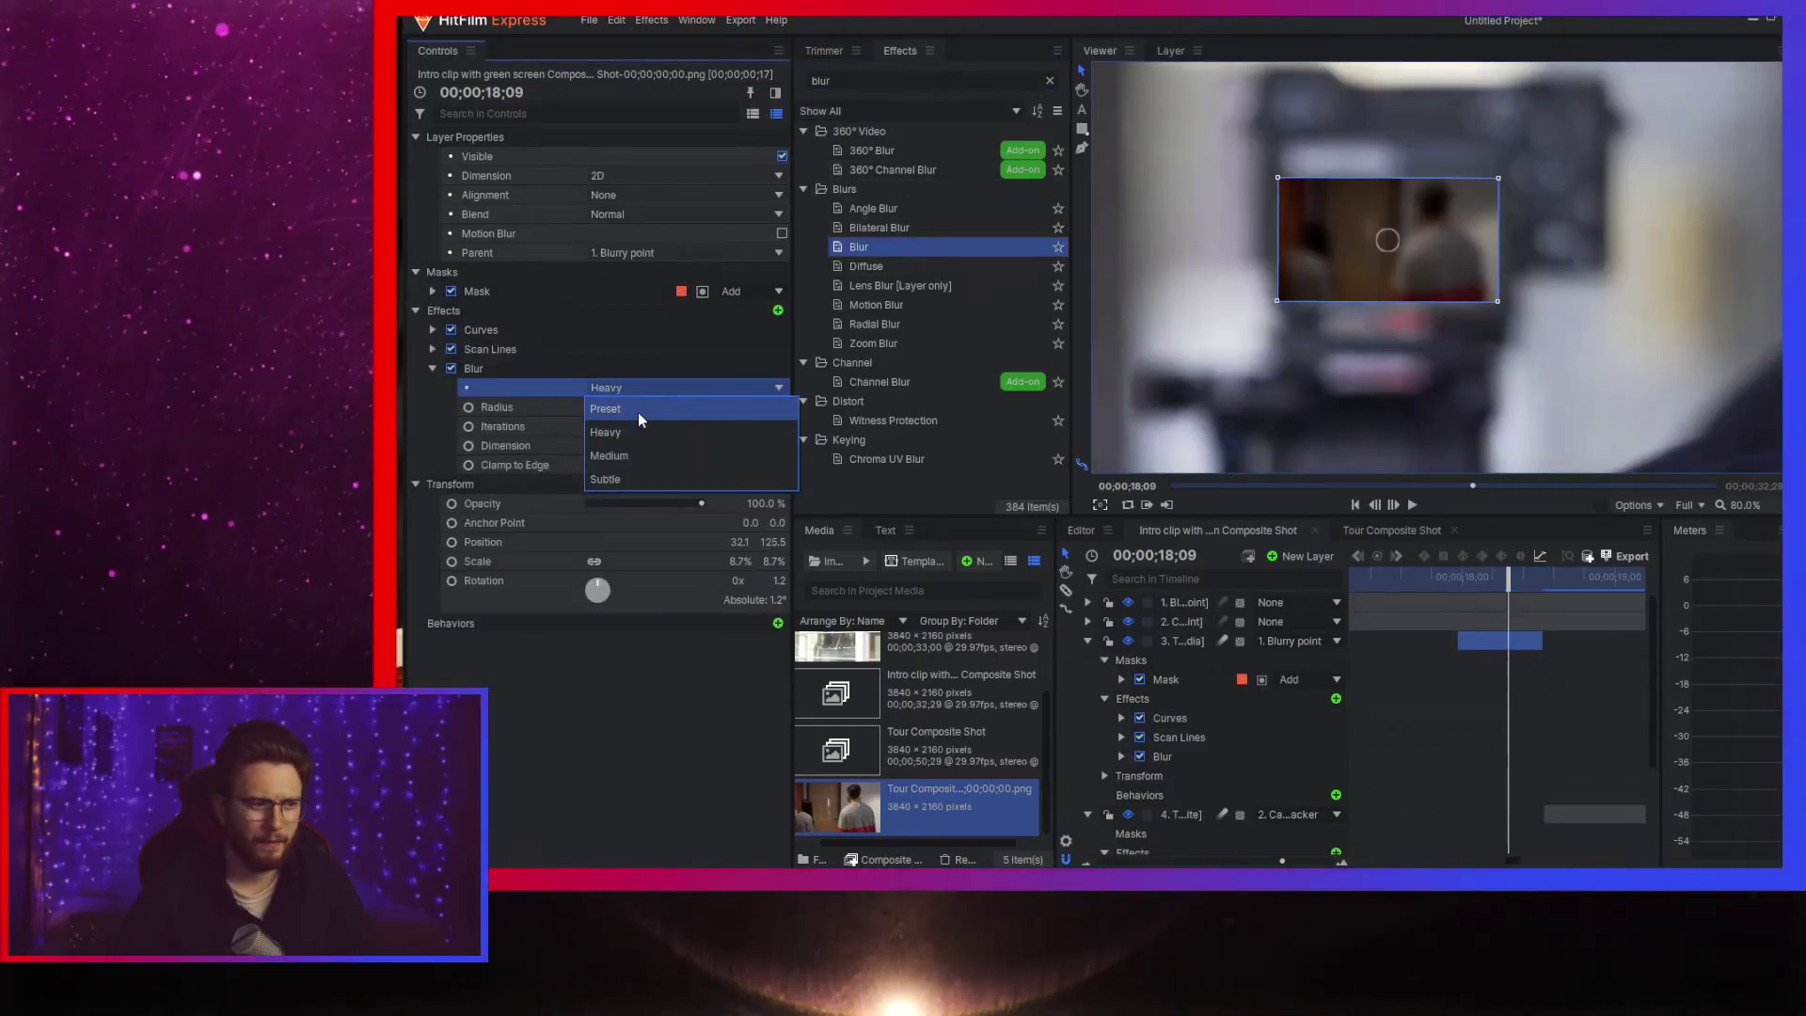
click(634, 456)
click(628, 388)
click(629, 409)
scroll(1384, 216, down, 3)
scroll(1383, 212, down, 2)
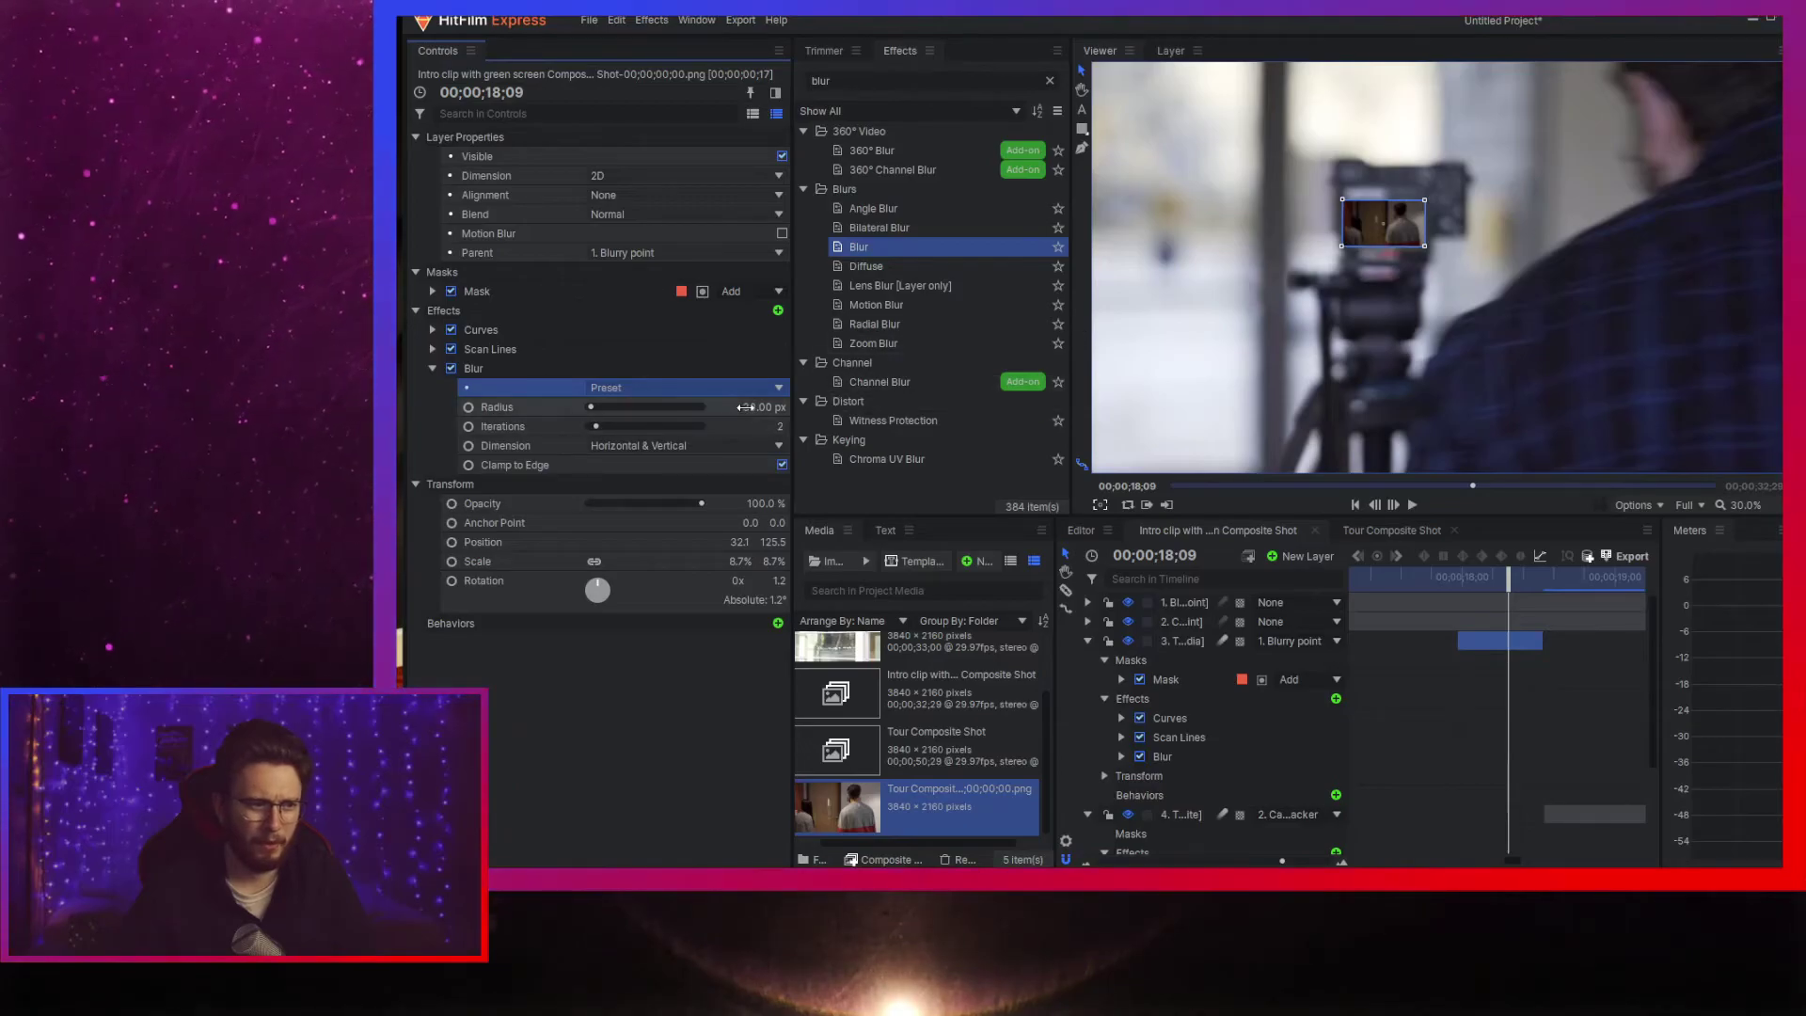
- Increase the radius of the Blur effect on the still image layer
drag(764, 406, 865, 407)
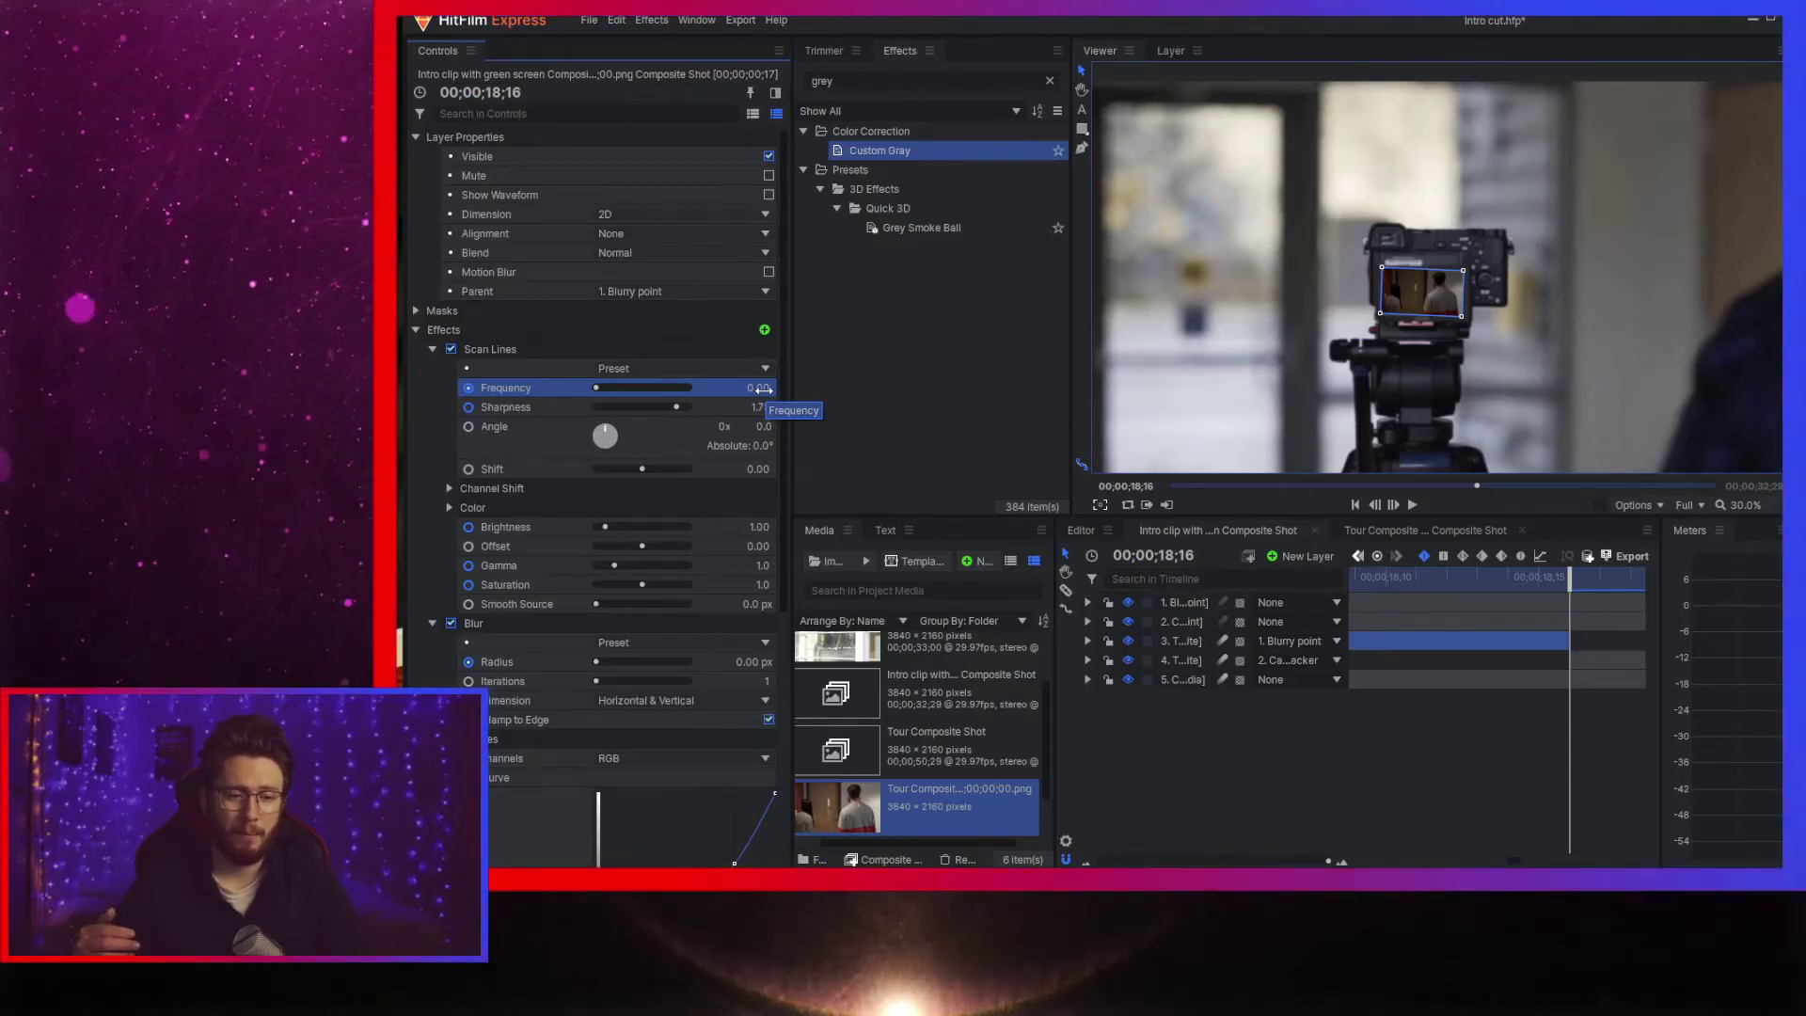
- Step back frame by frame from 00;00;18;16 to 00;00;18;05 to examine the animated scan lines and blur on the camera screen
key(comma)
key(comma)
key(comma)
key(comma)
key(comma)
key(comma)
key(comma)
key(comma)
key(comma)
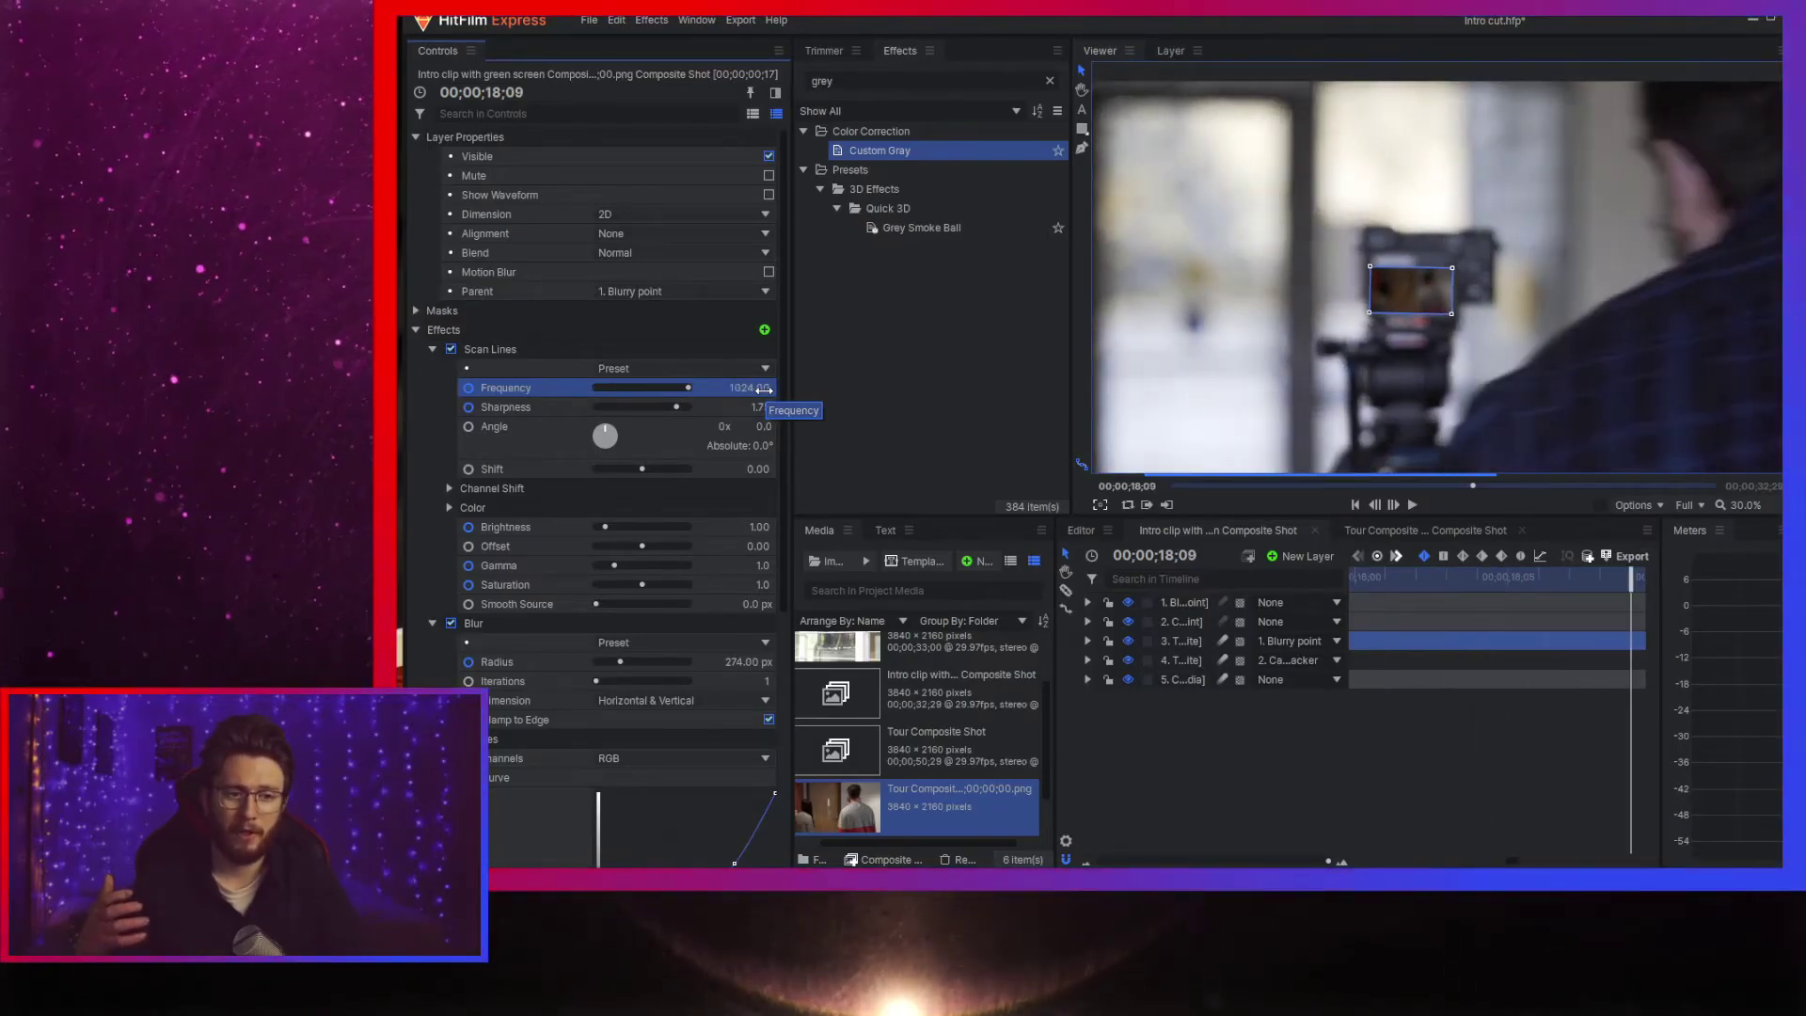
key(comma)
key(comma)
key(comma)
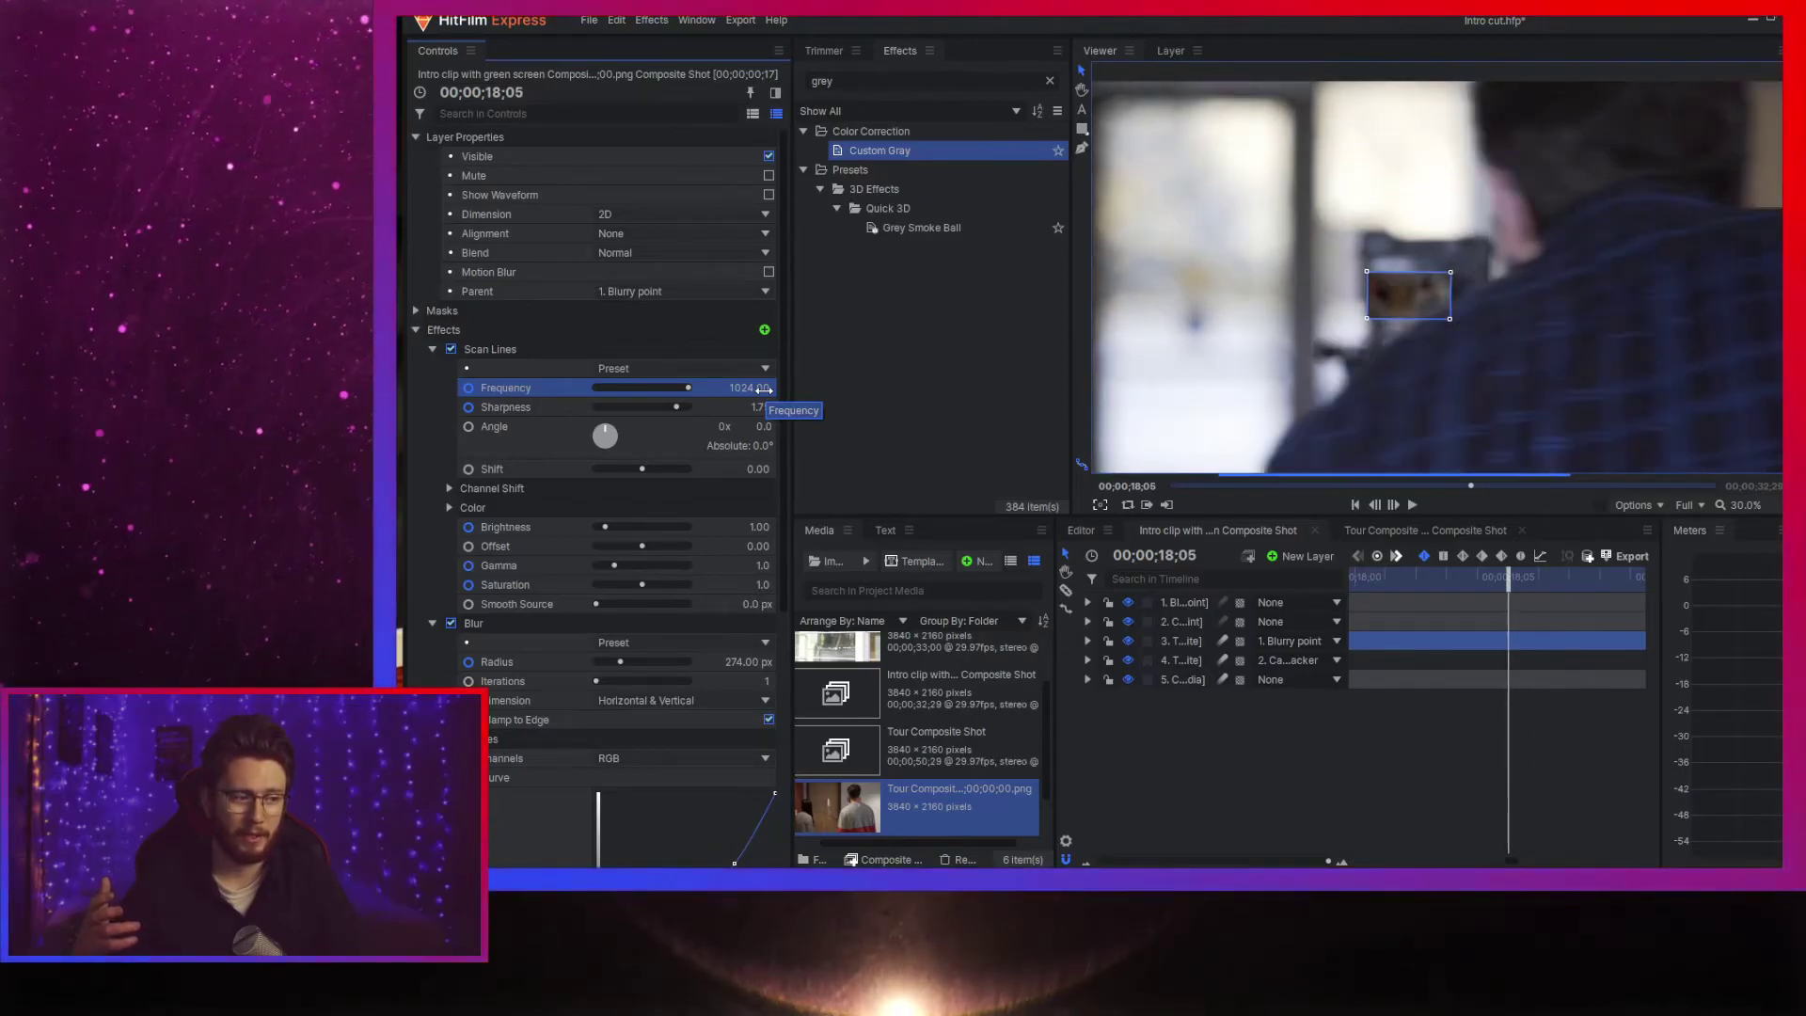
- Step forward to 00;00;18;16, comparing the scan line frequency and blur radius with the camera coming into focus
key(period)
key(period)
key(period)
key(period)
key(period)
key(period)
key(period)
key(period)
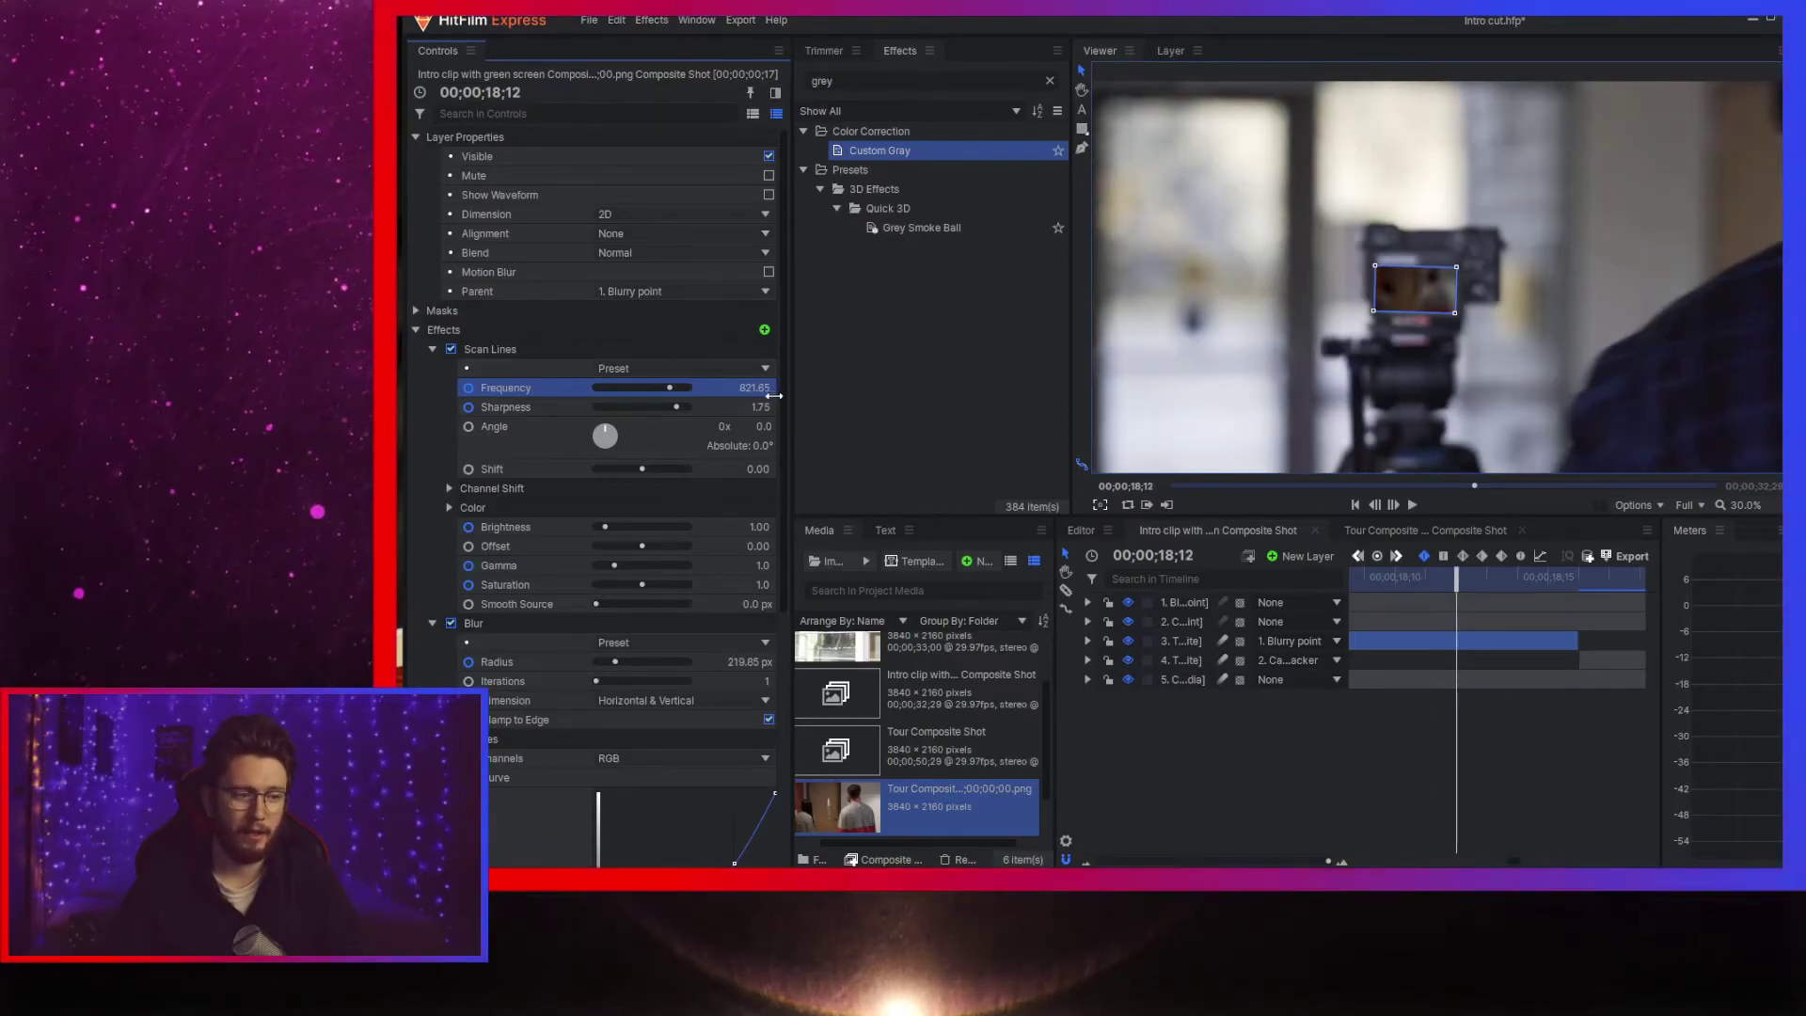
key(comma)
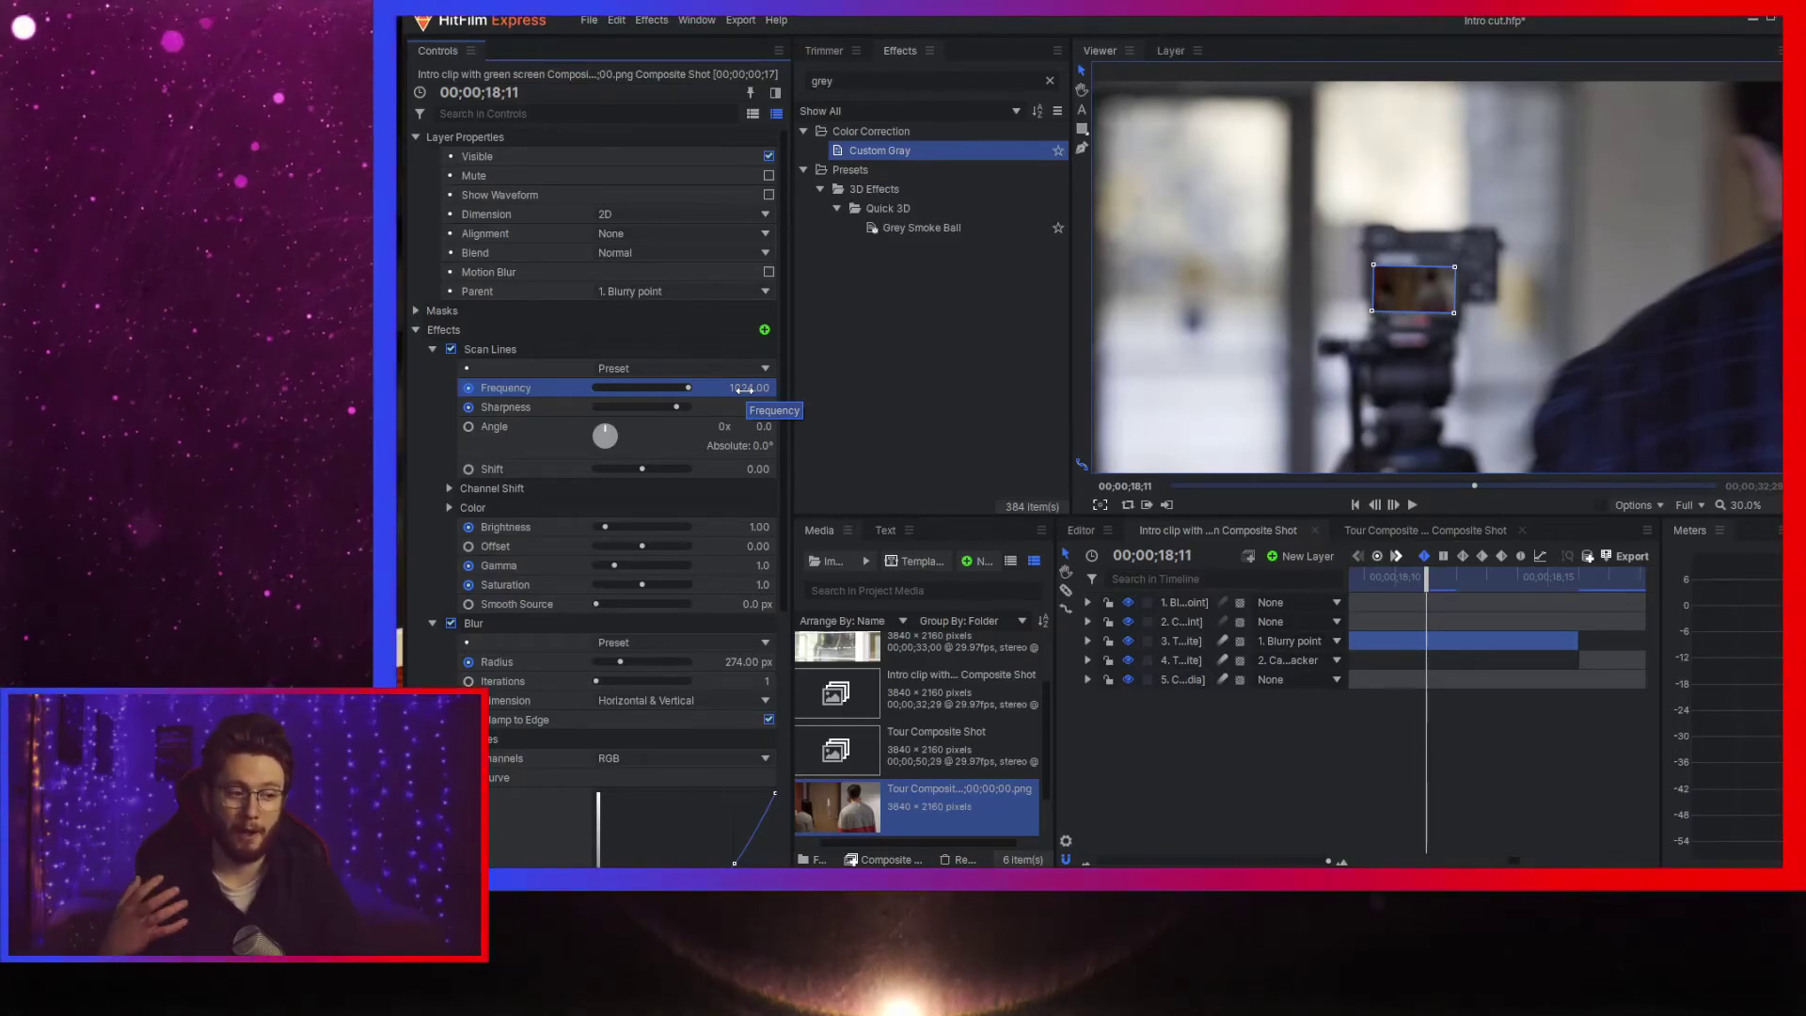
key(period)
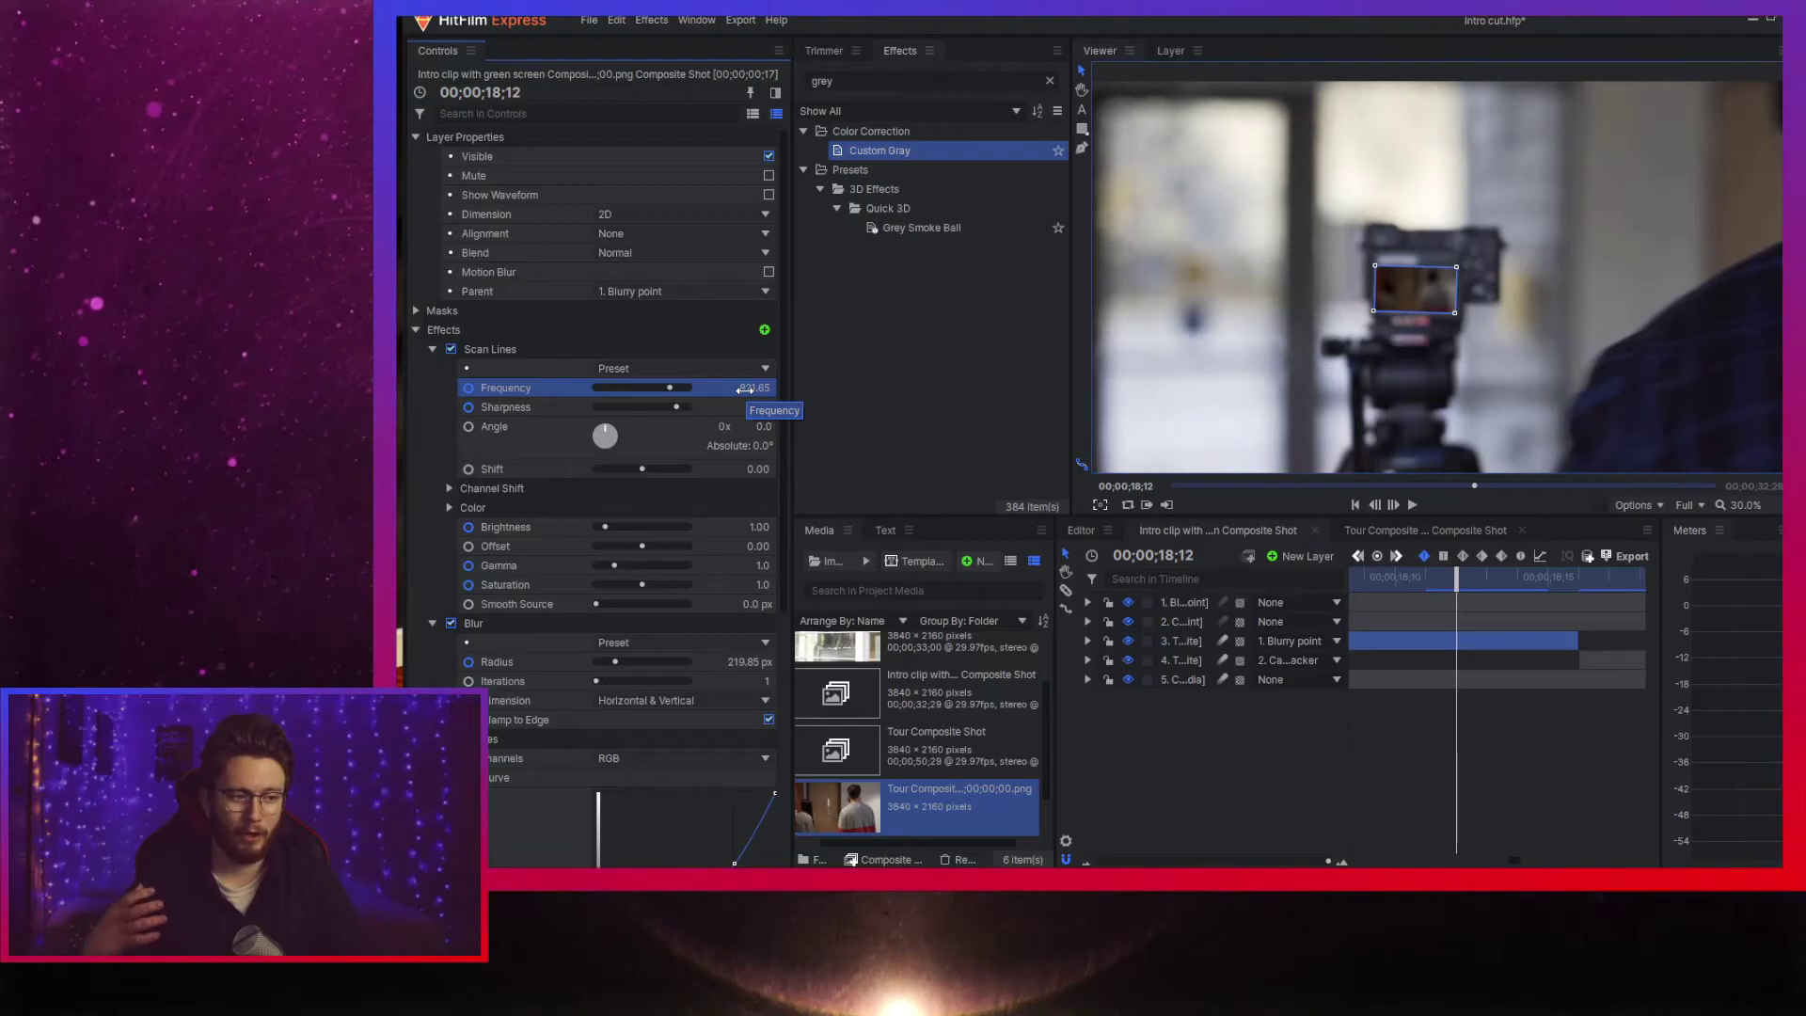
key(period)
key(period)
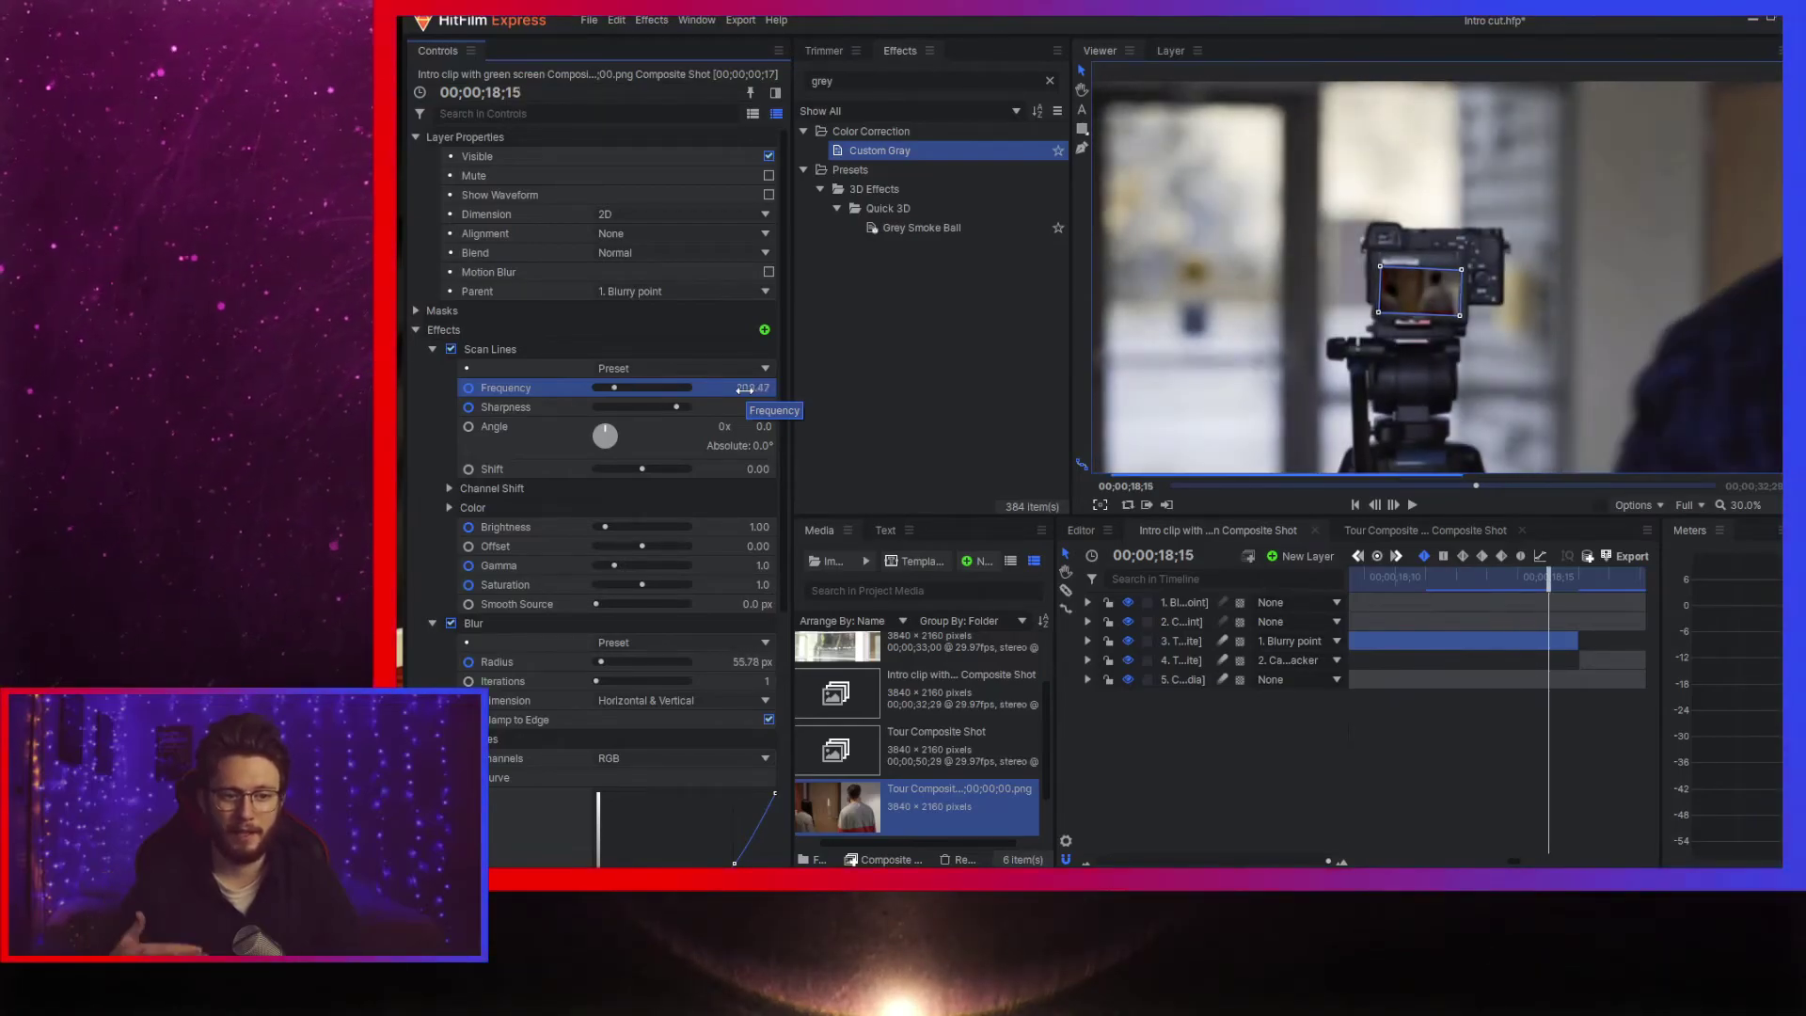
key(period)
key(period)
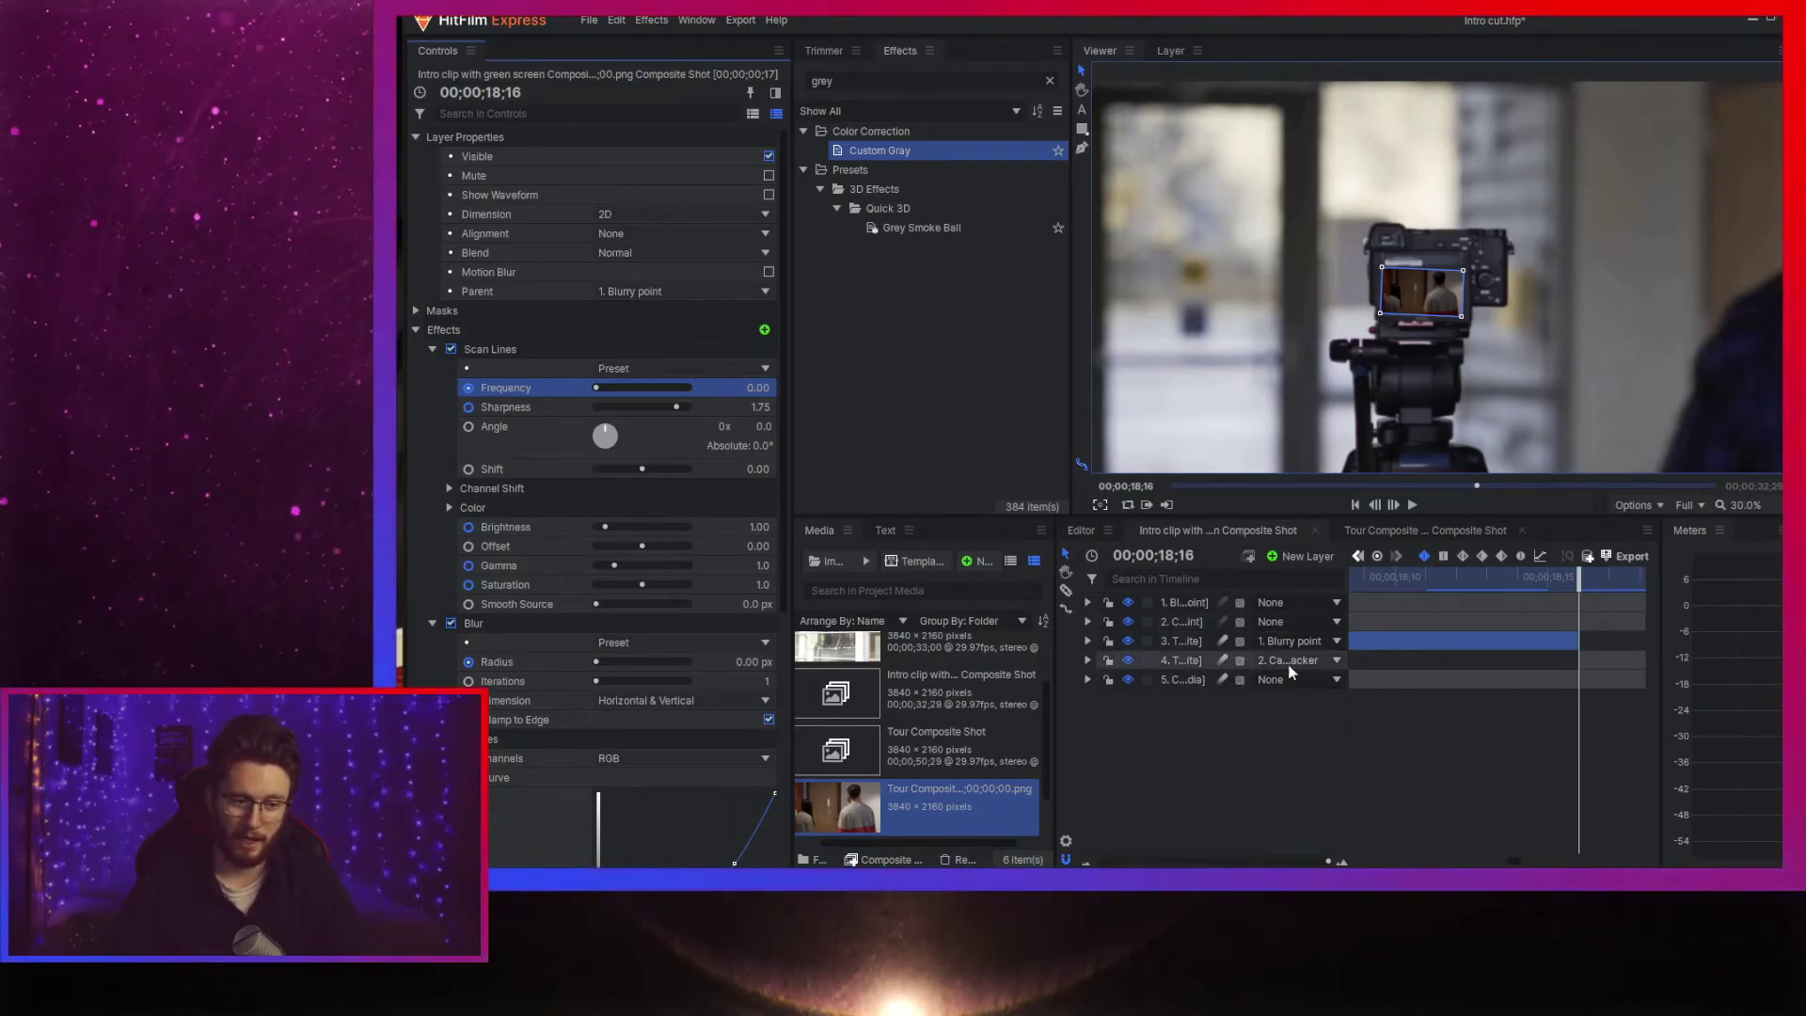
- Play the composite to 00;00;23;07 and scrub onward to review the screen replacement
key(space)
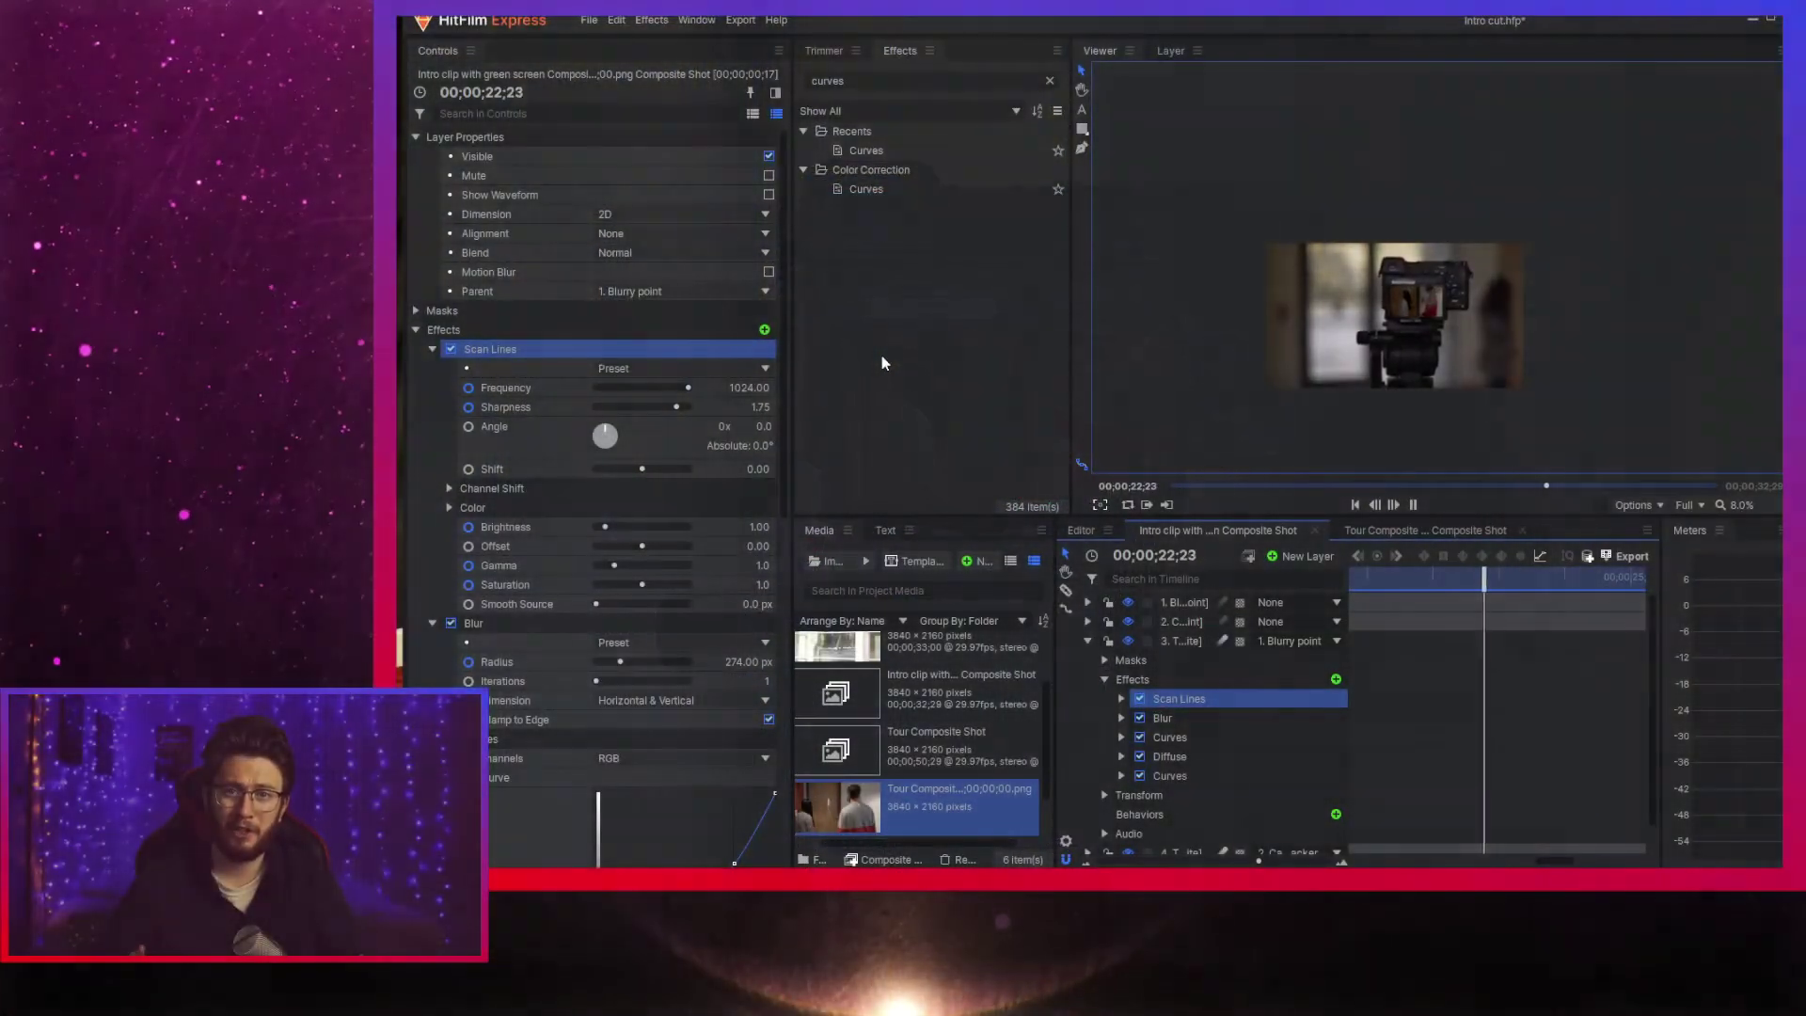
key(space)
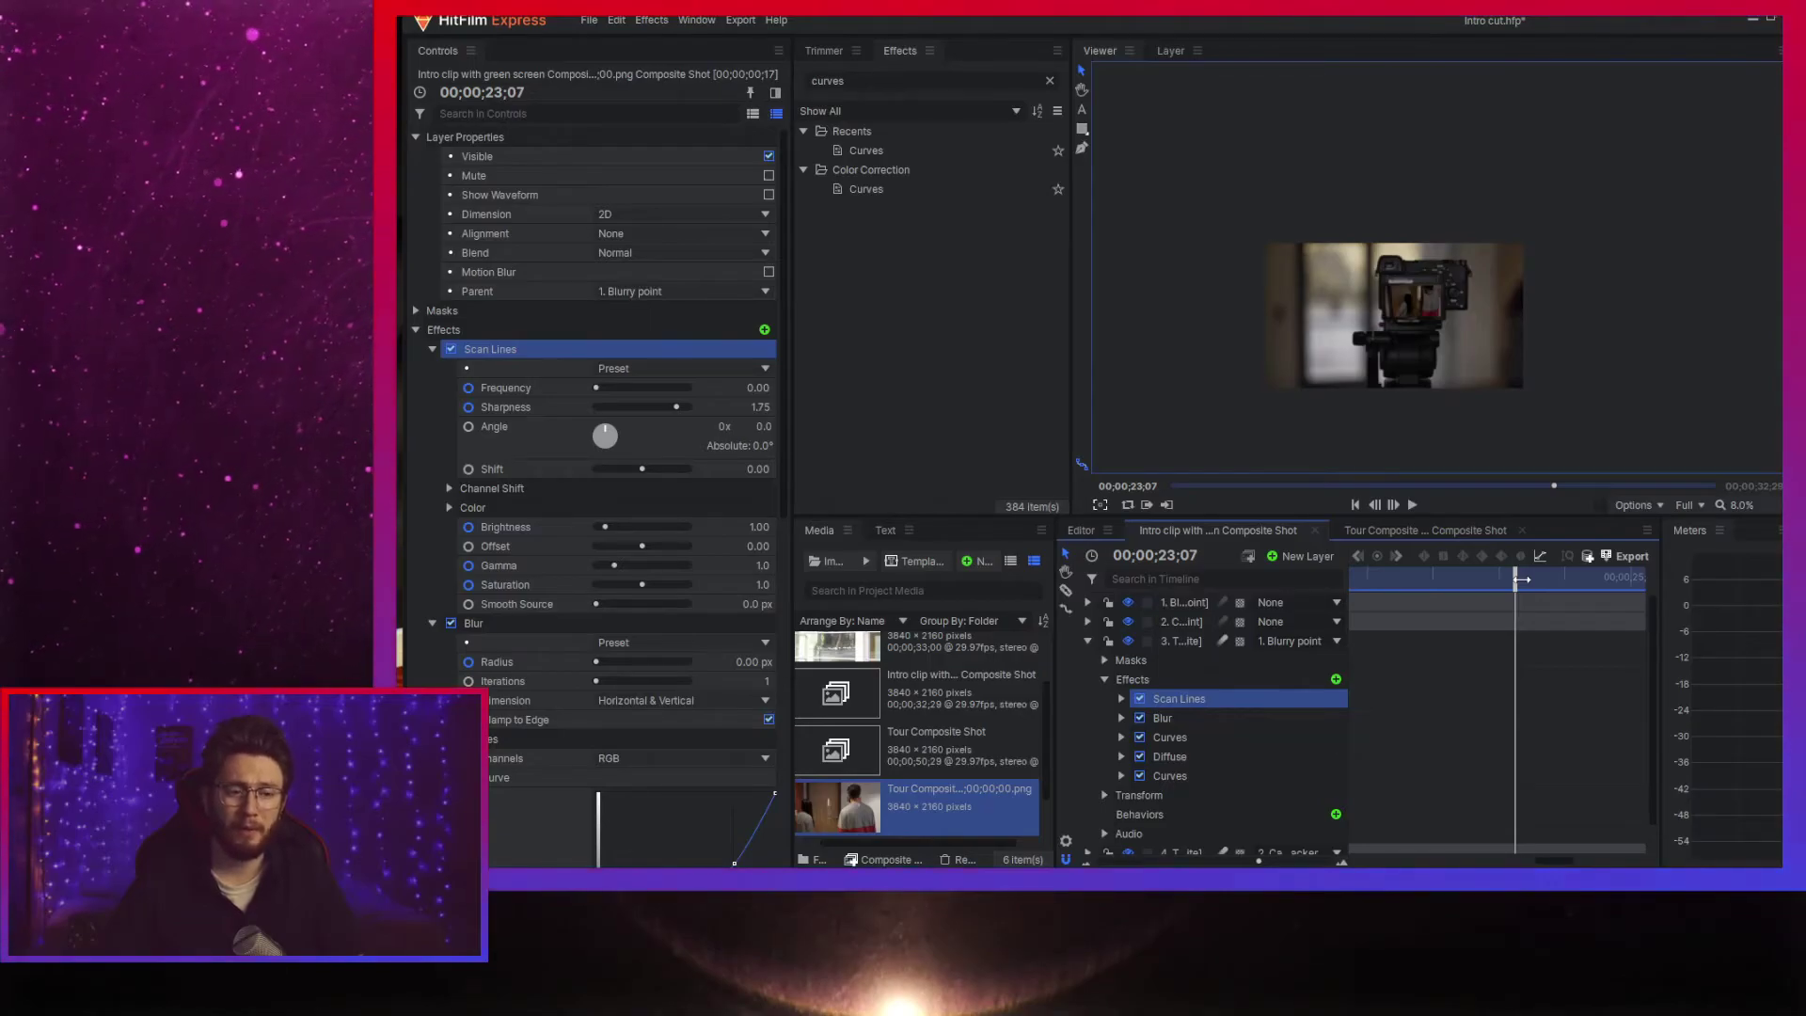
drag(1521, 579, 1670, 569)
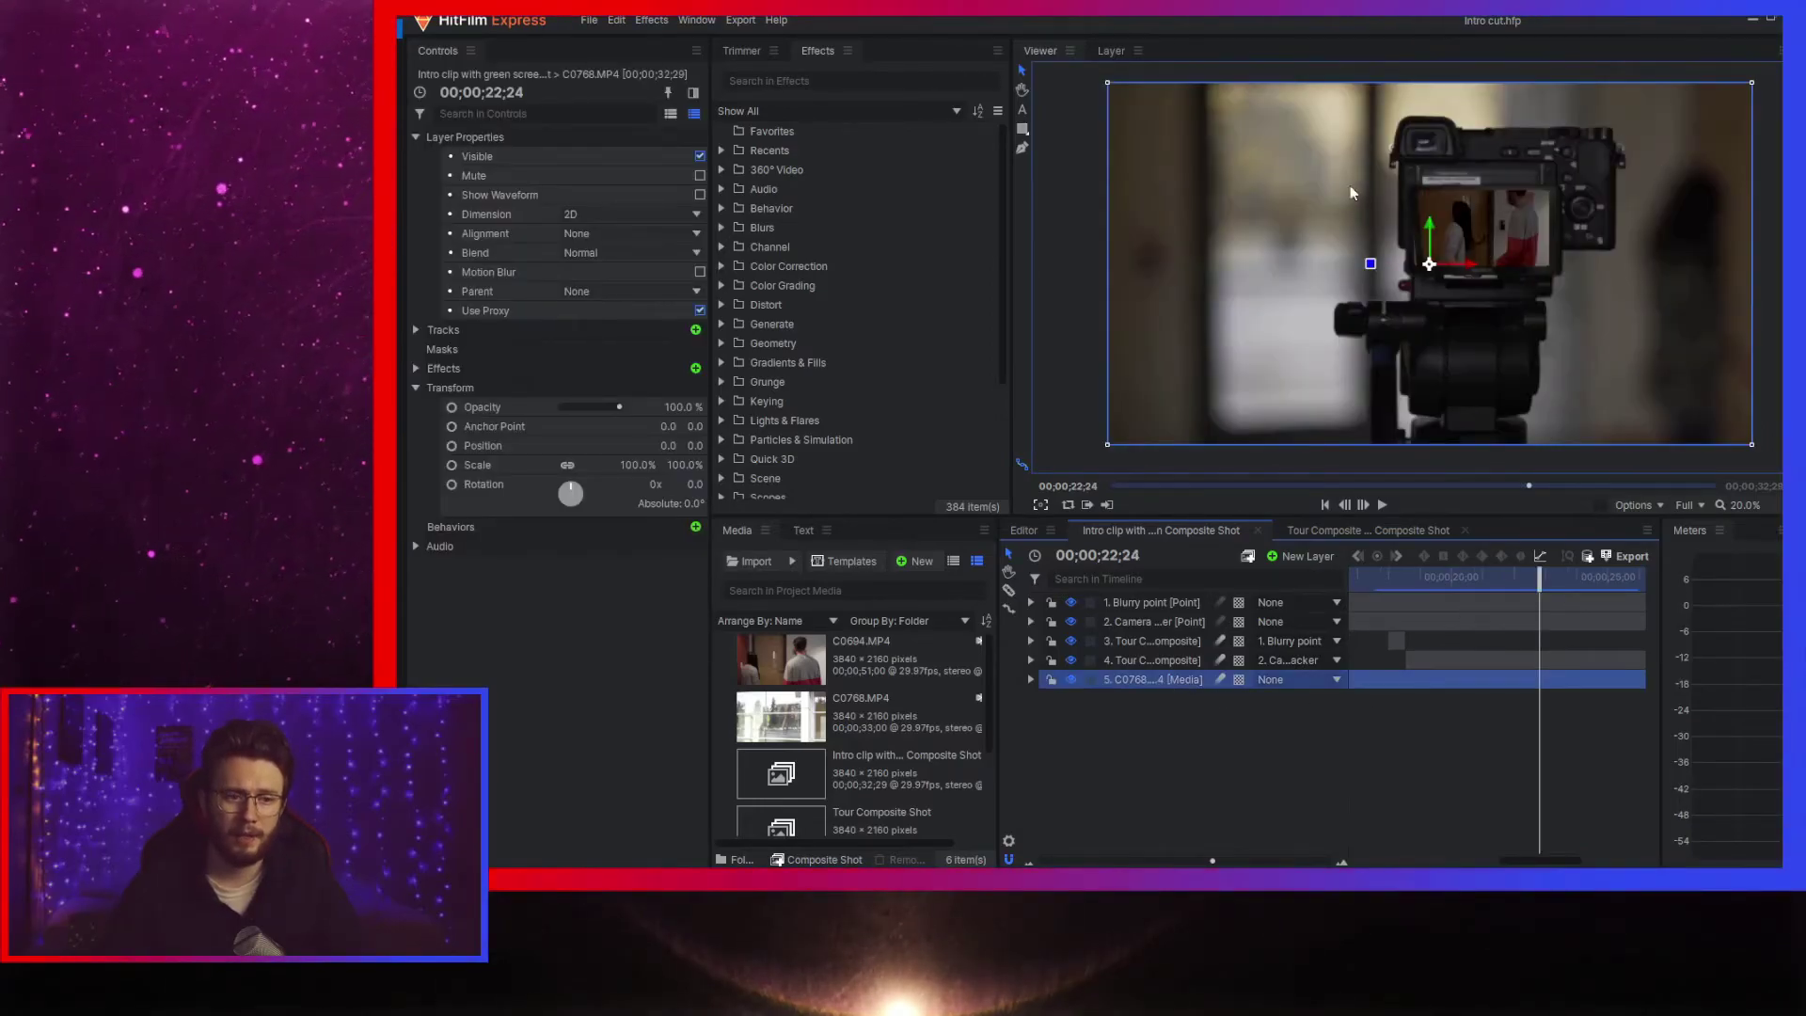
- Enable Position and Scale keyframes on the C0768.MP4 layer at 00;00;22;24 and expand its transform properties in the timeline
click(452, 446)
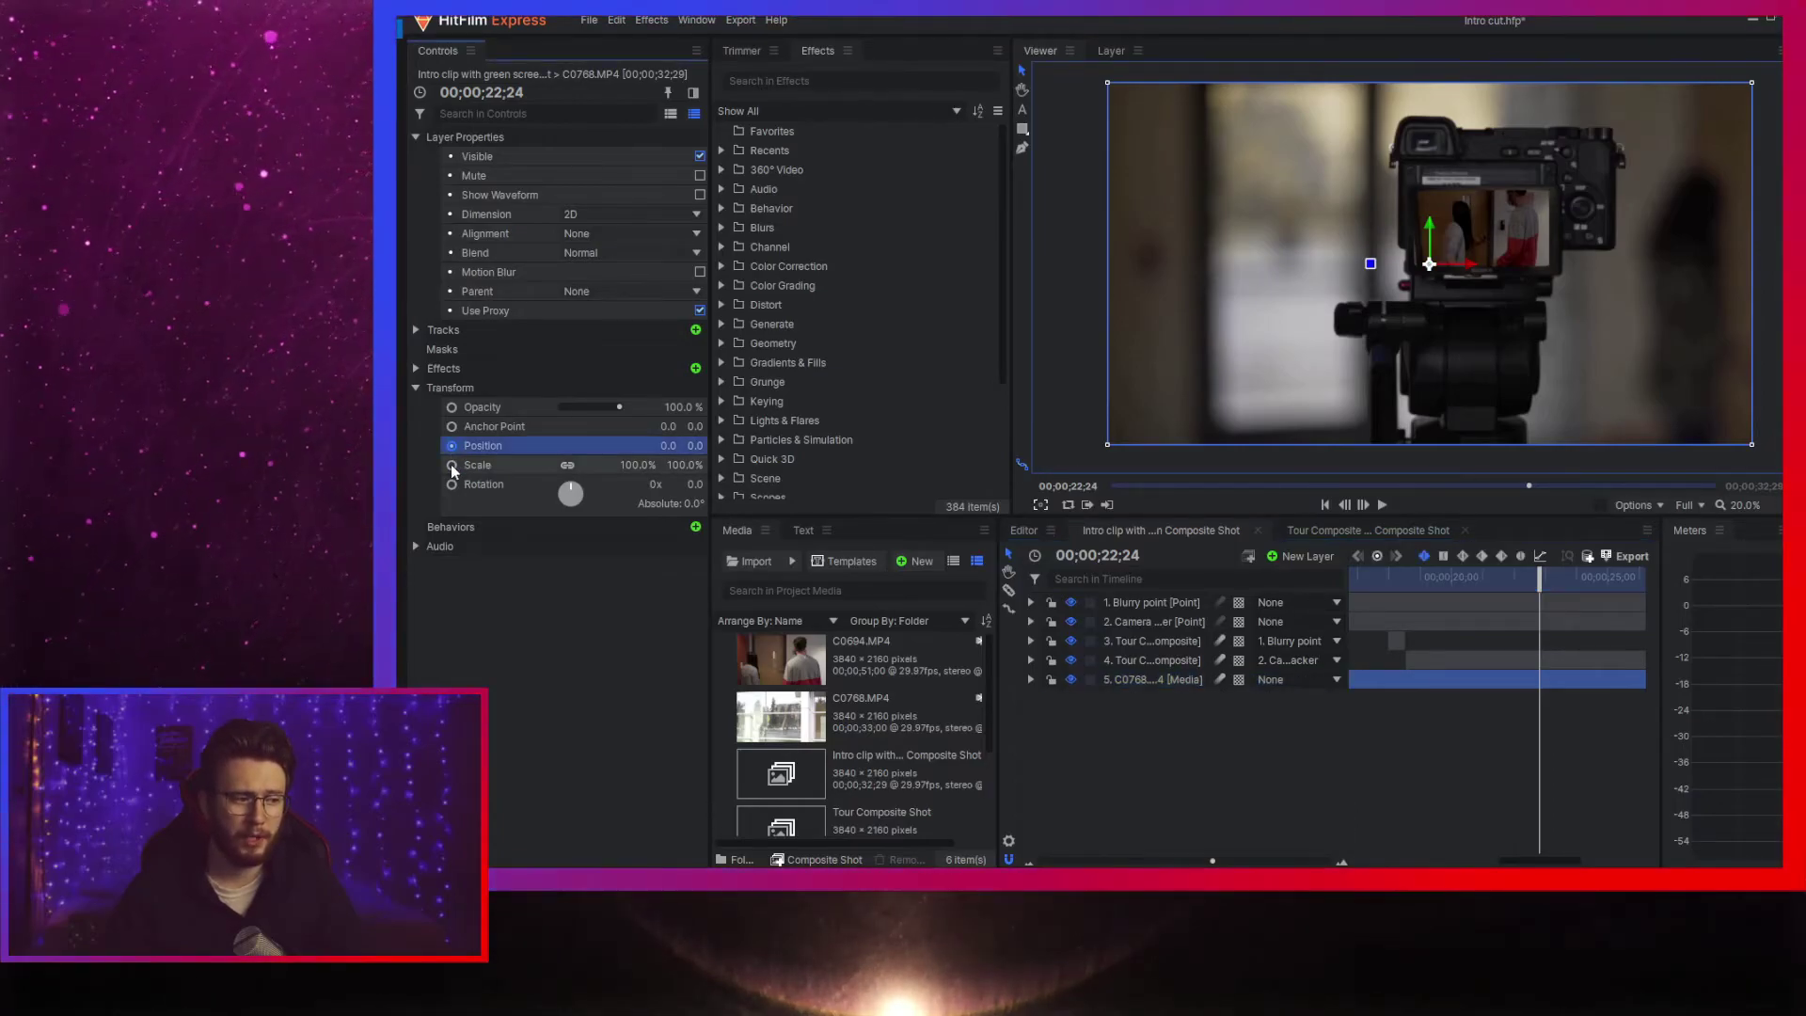
click(452, 465)
click(1030, 679)
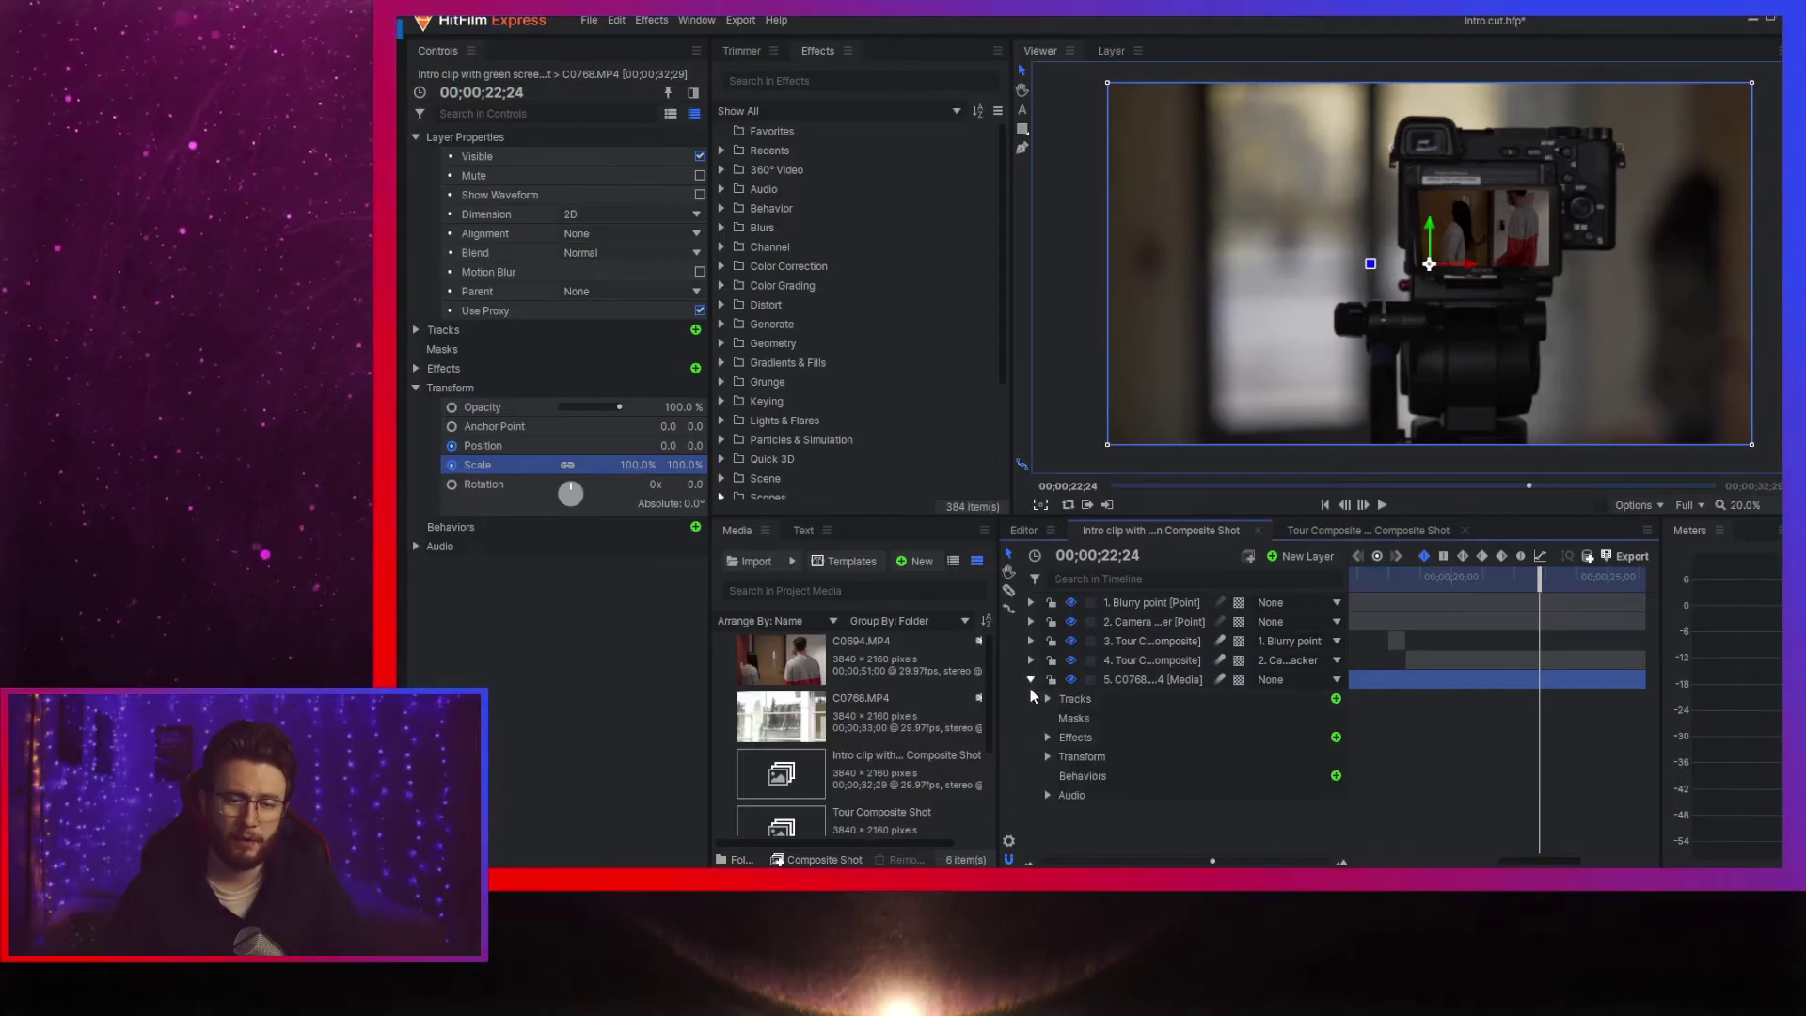
click(1048, 757)
scroll(1173, 795, down, 1)
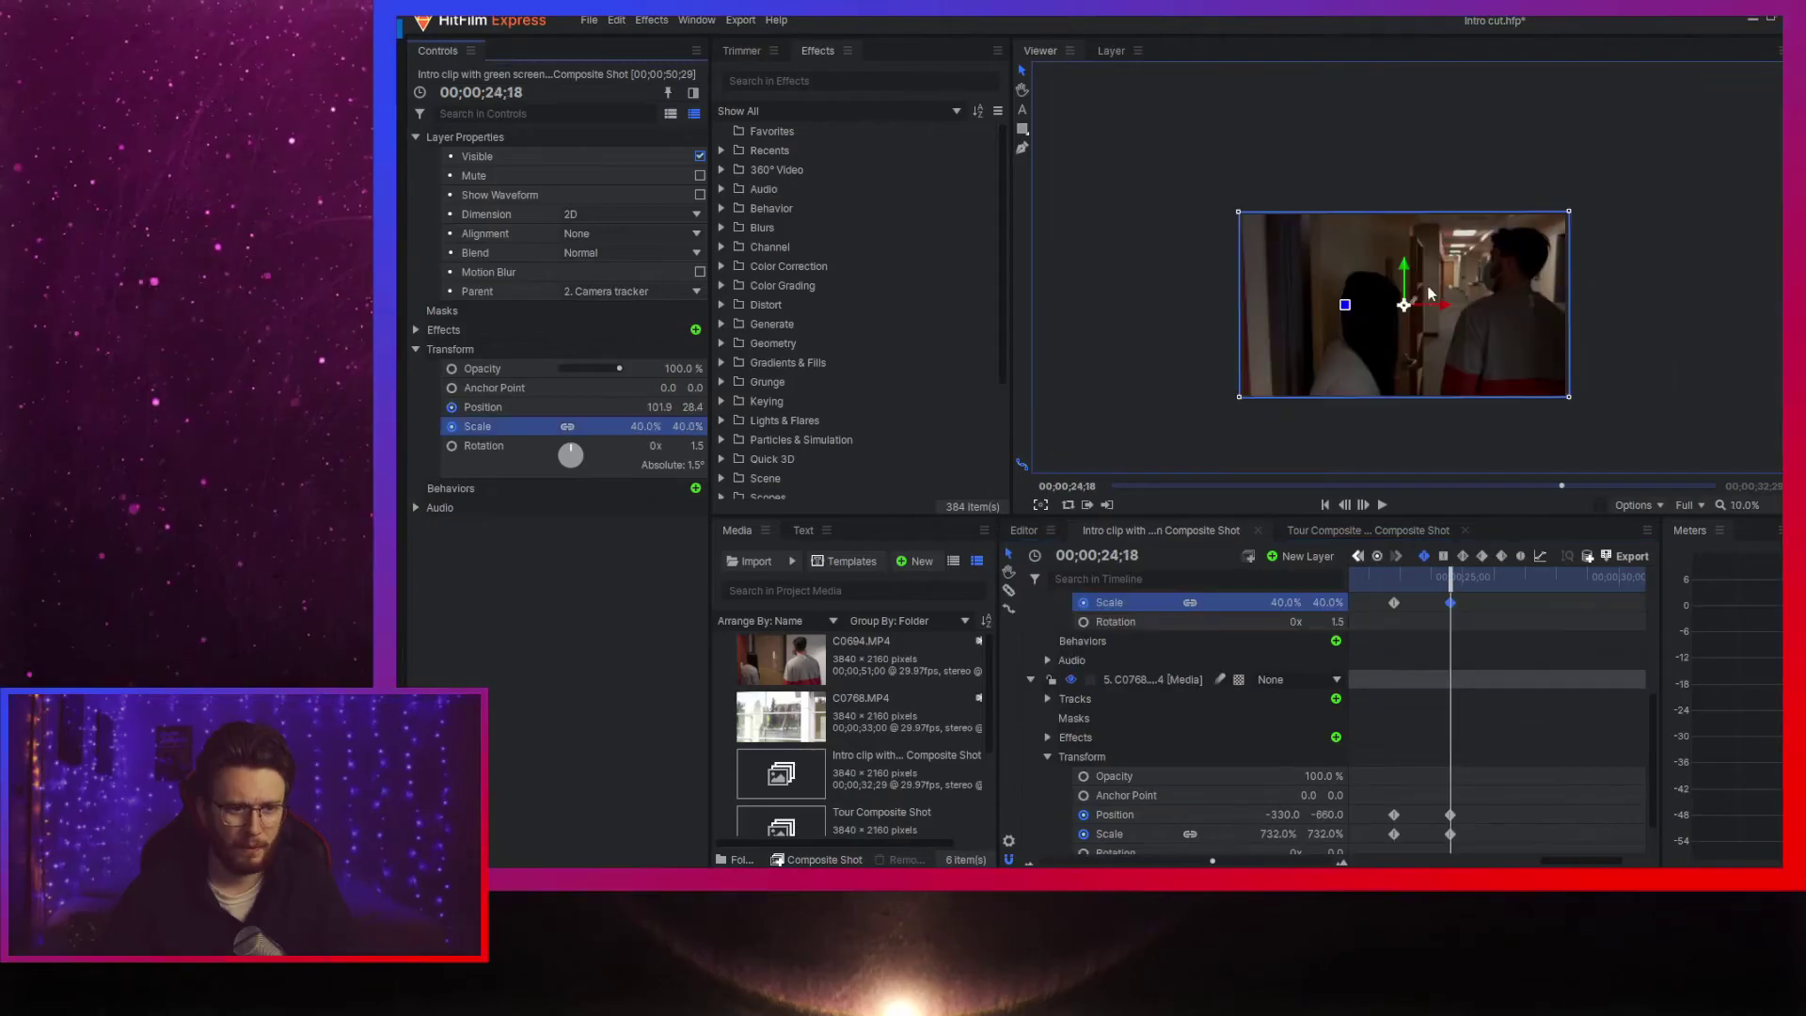
- Step back through the zoom from 00;00;24;18 to about 00;00;22;24, examining how the footage follows the camera screen
scroll(1375, 284, down, 1)
scroll(1373, 290, up, 1)
scroll(1369, 297, down, 1)
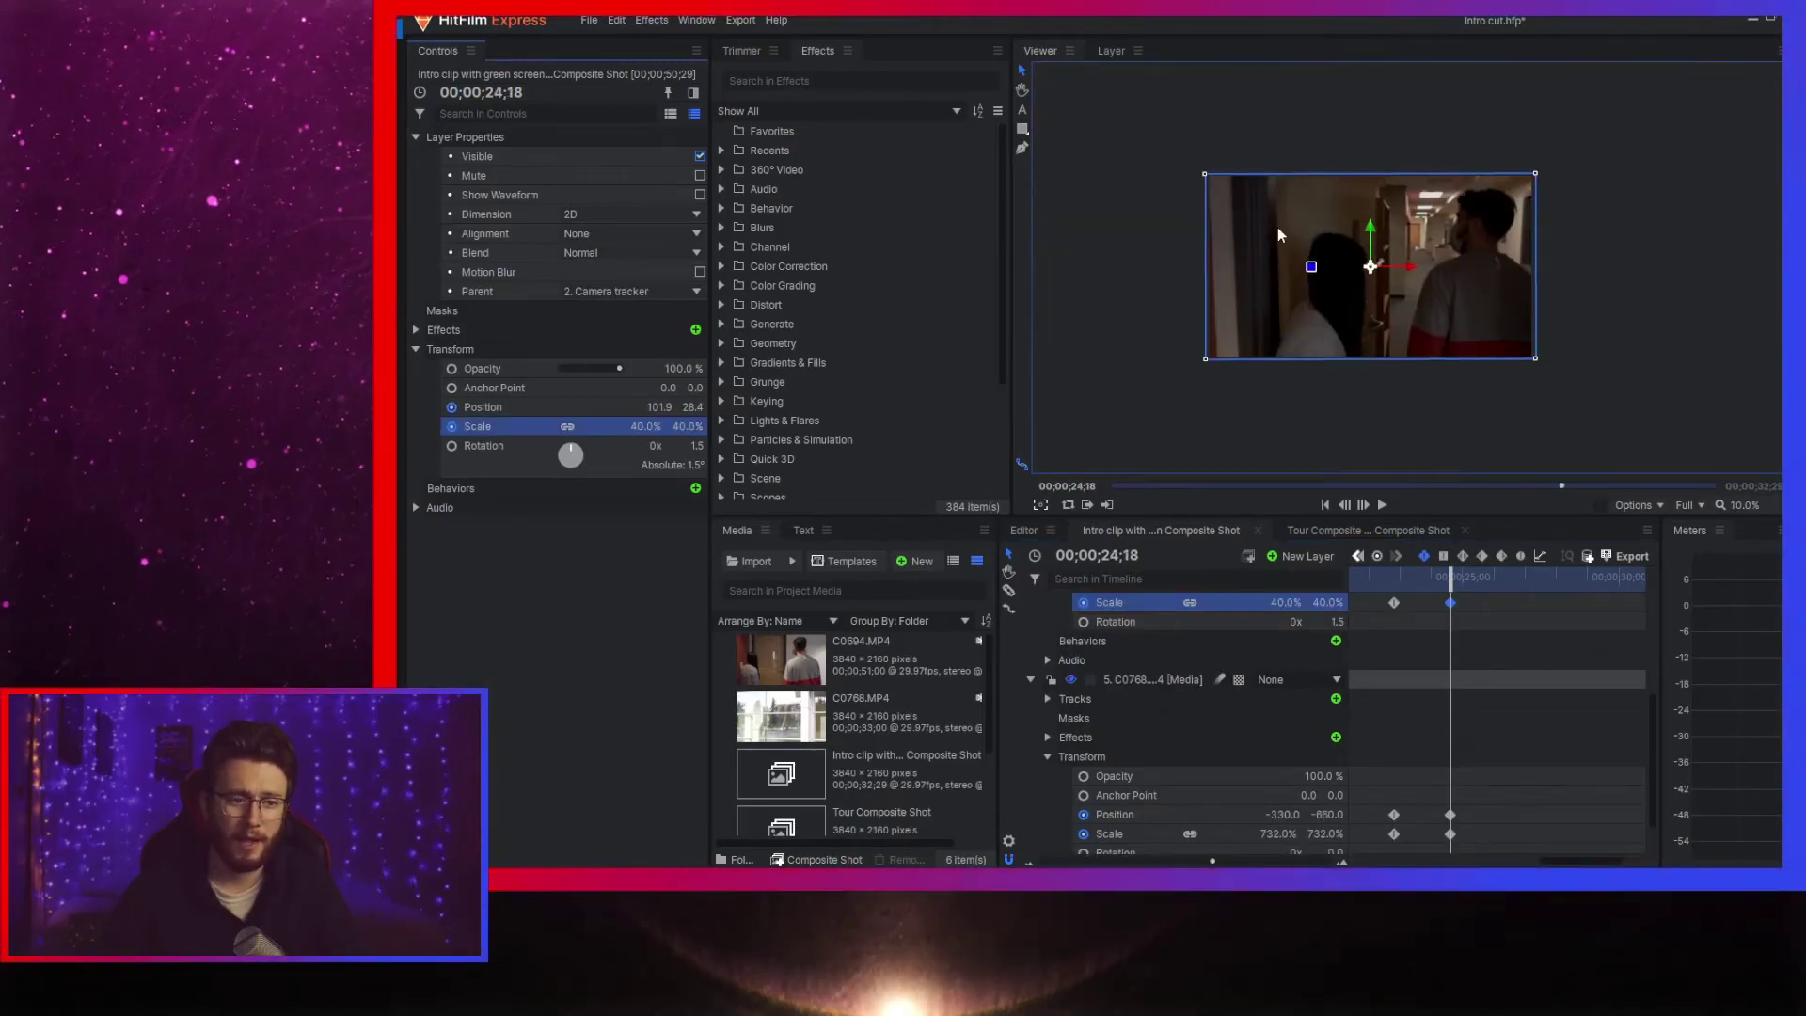
key(Left)
key(Left)
key(Left)
key(Left)
key(Left)
key(Left)
key(Left)
key(Left)
key(Left)
key(Left)
key(Left)
key(Left)
key(Left)
key(Left)
key(Left)
key(Left)
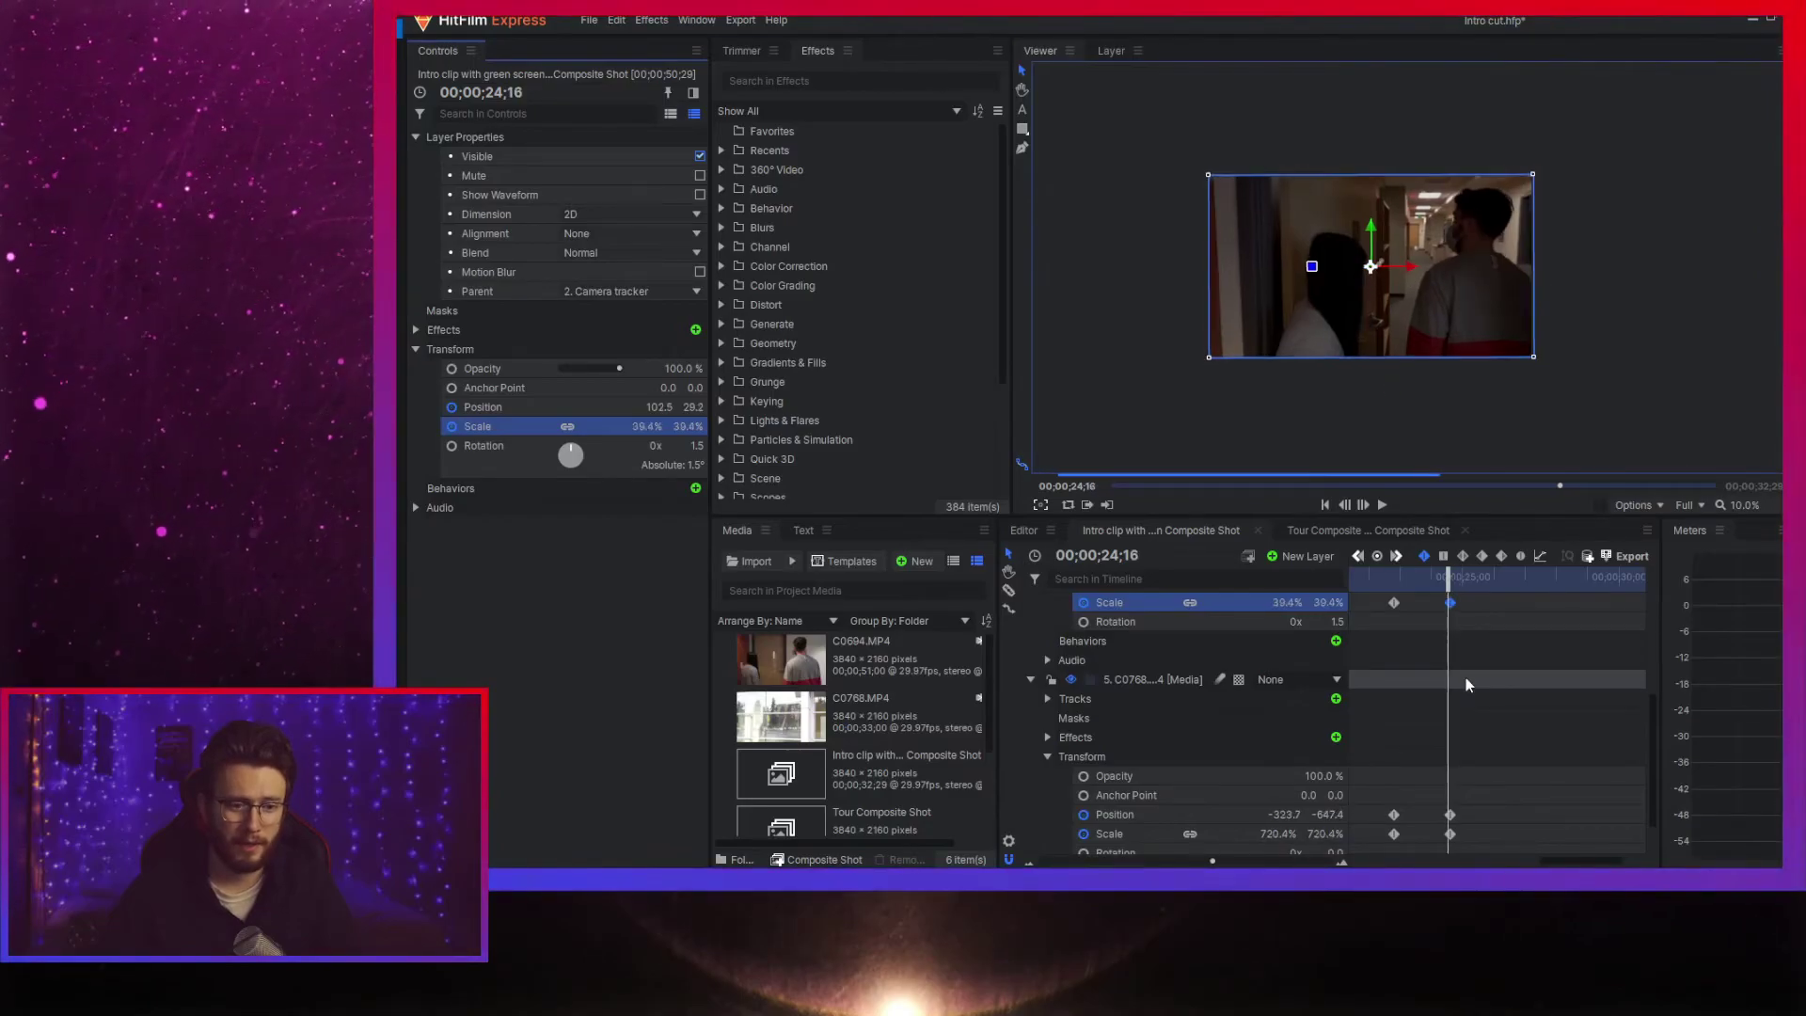
key(Left)
key(Left)
key(Left)
key(Left)
key(Left)
key(Left)
key(Left)
key(Left)
key(Left)
key(Left)
key(Left)
key(Left)
key(Left)
key(Left)
key(Left)
key(Left)
key(Left)
key(Left)
key(Left)
key(Left)
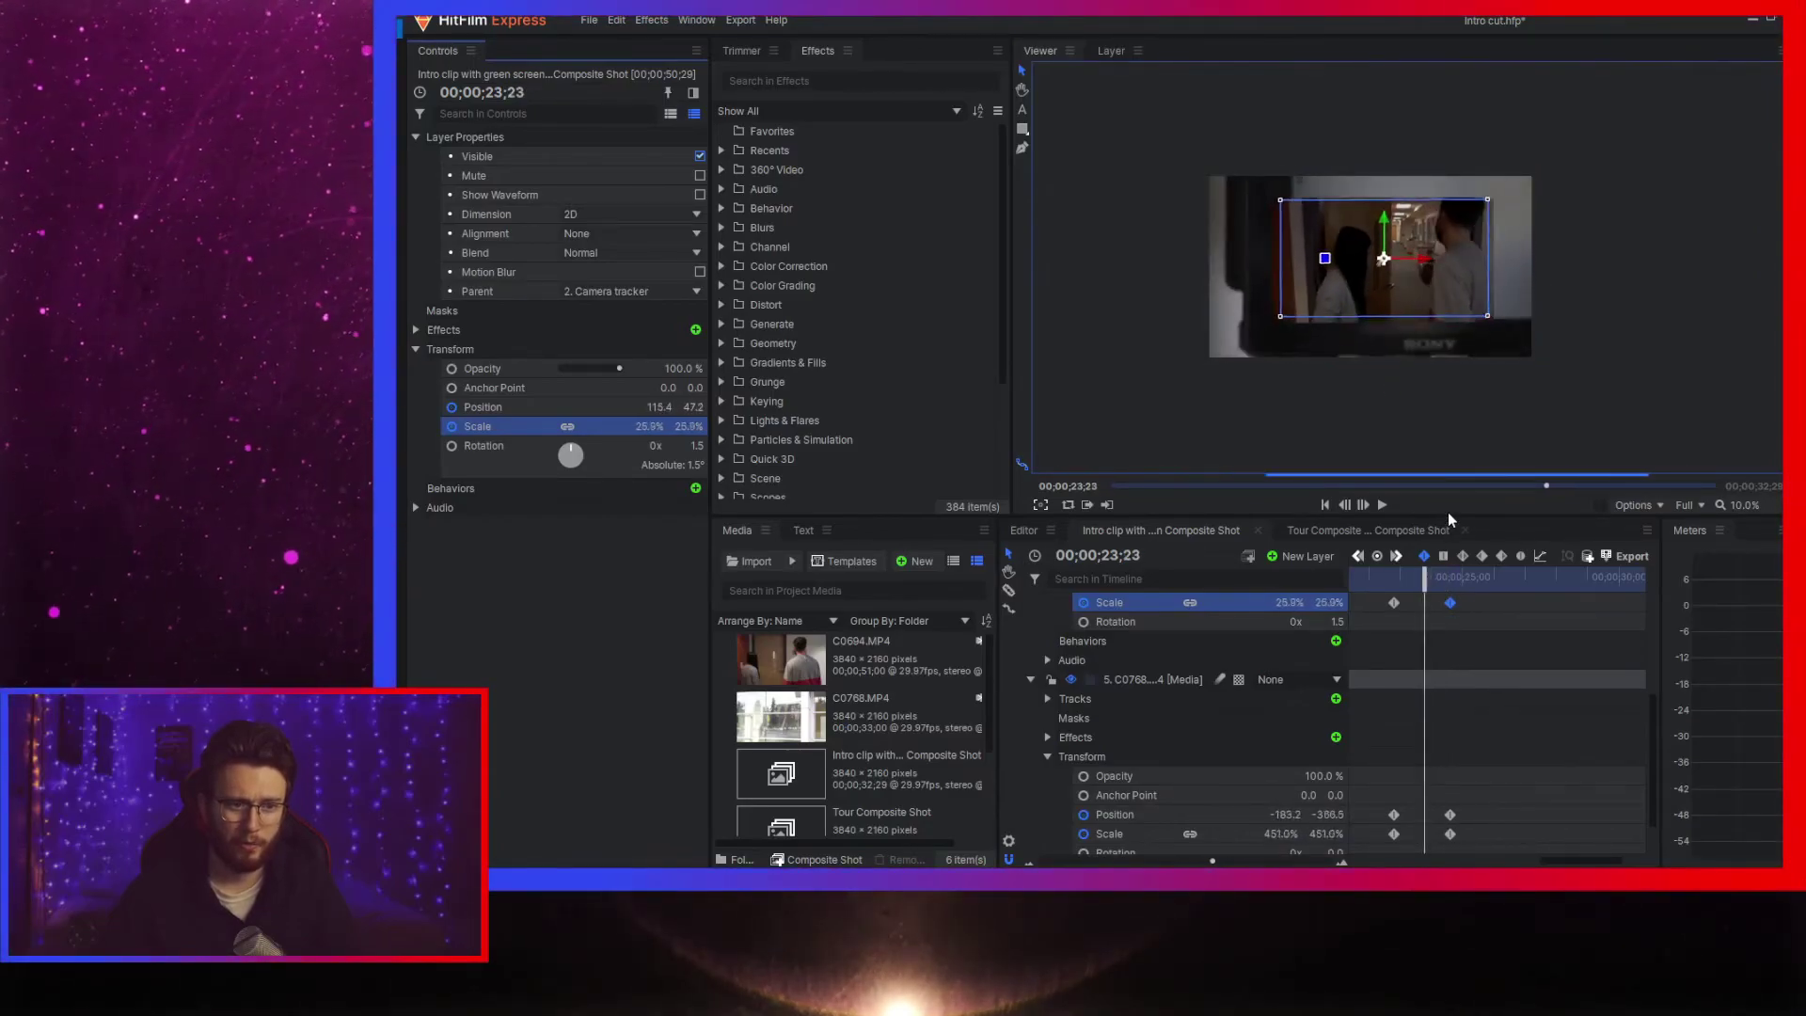
key(Left)
key(Left)
key(Left)
key(Left)
key(Left)
key(Left)
key(Left)
key(Left)
key(Left)
key(Left)
key(Left)
key(Left)
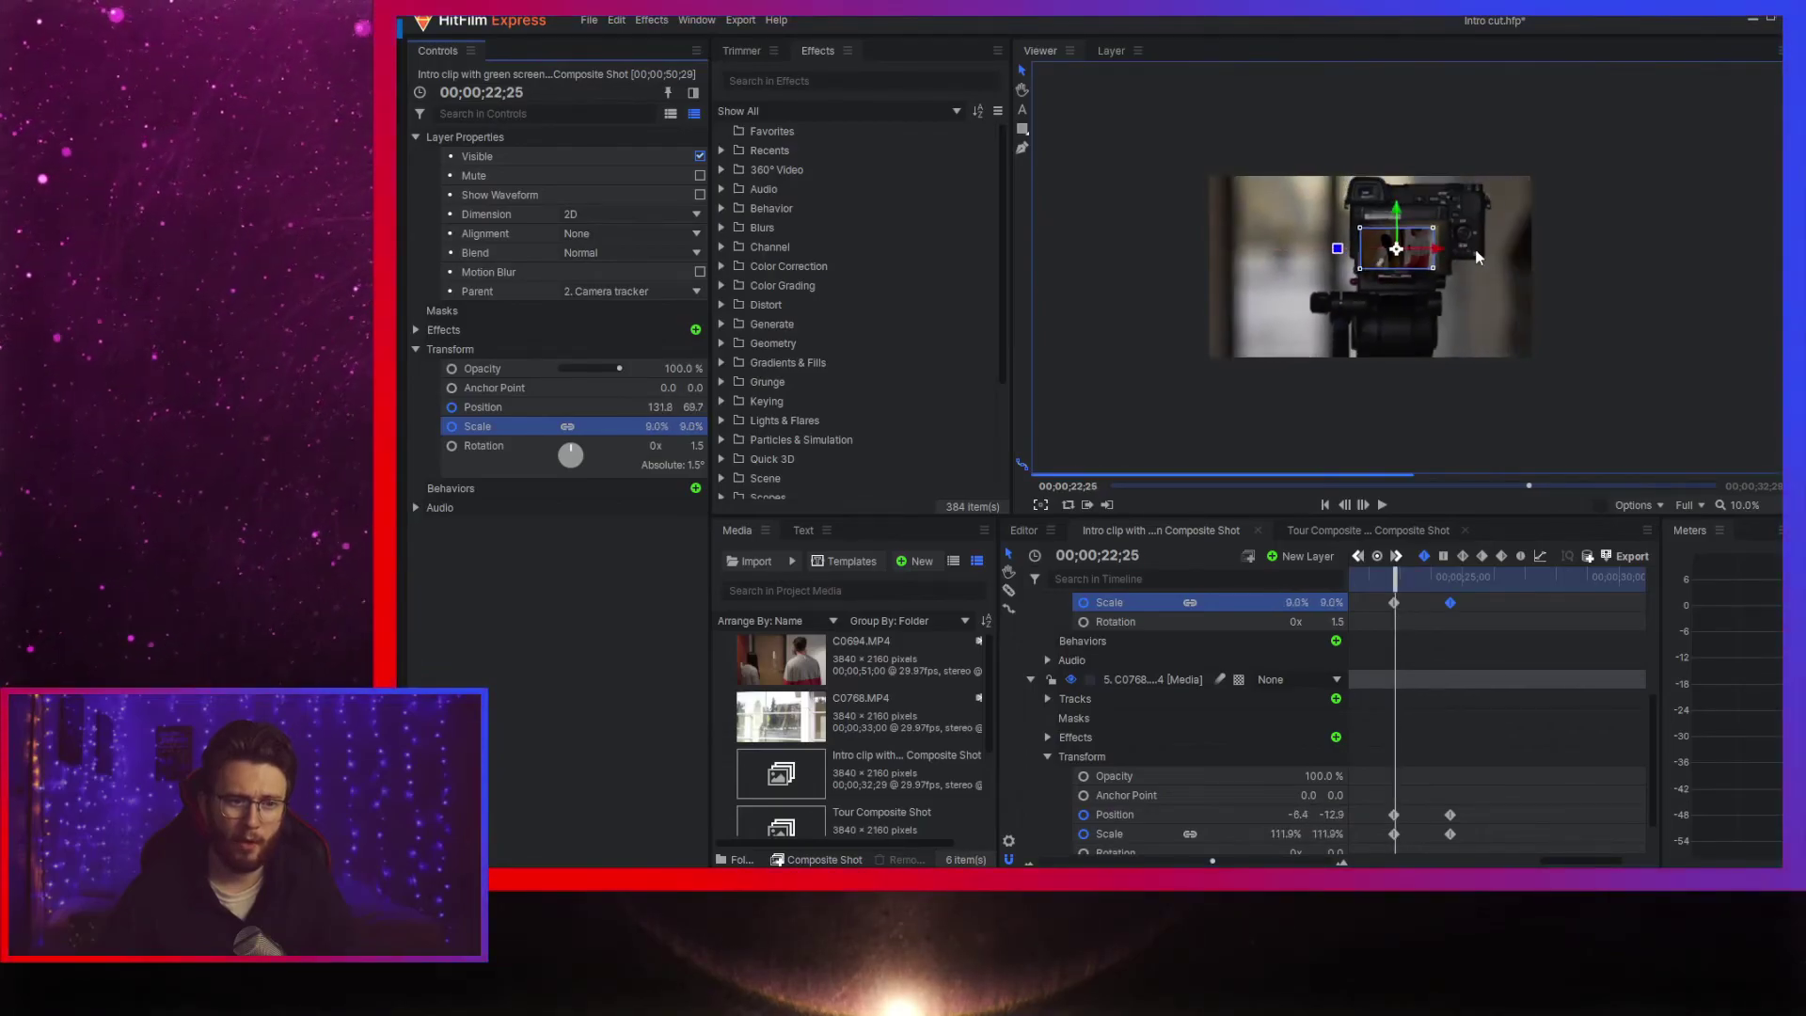
key(Left)
key(Left)
- Step forward to 00;00;23;11 and inspect up close how well the footage covers the camera screen mid-zoom
key(Right)
key(Right)
key(Right)
key(Right)
key(Right)
key(Right)
key(Right)
key(Right)
key(Right)
key(Right)
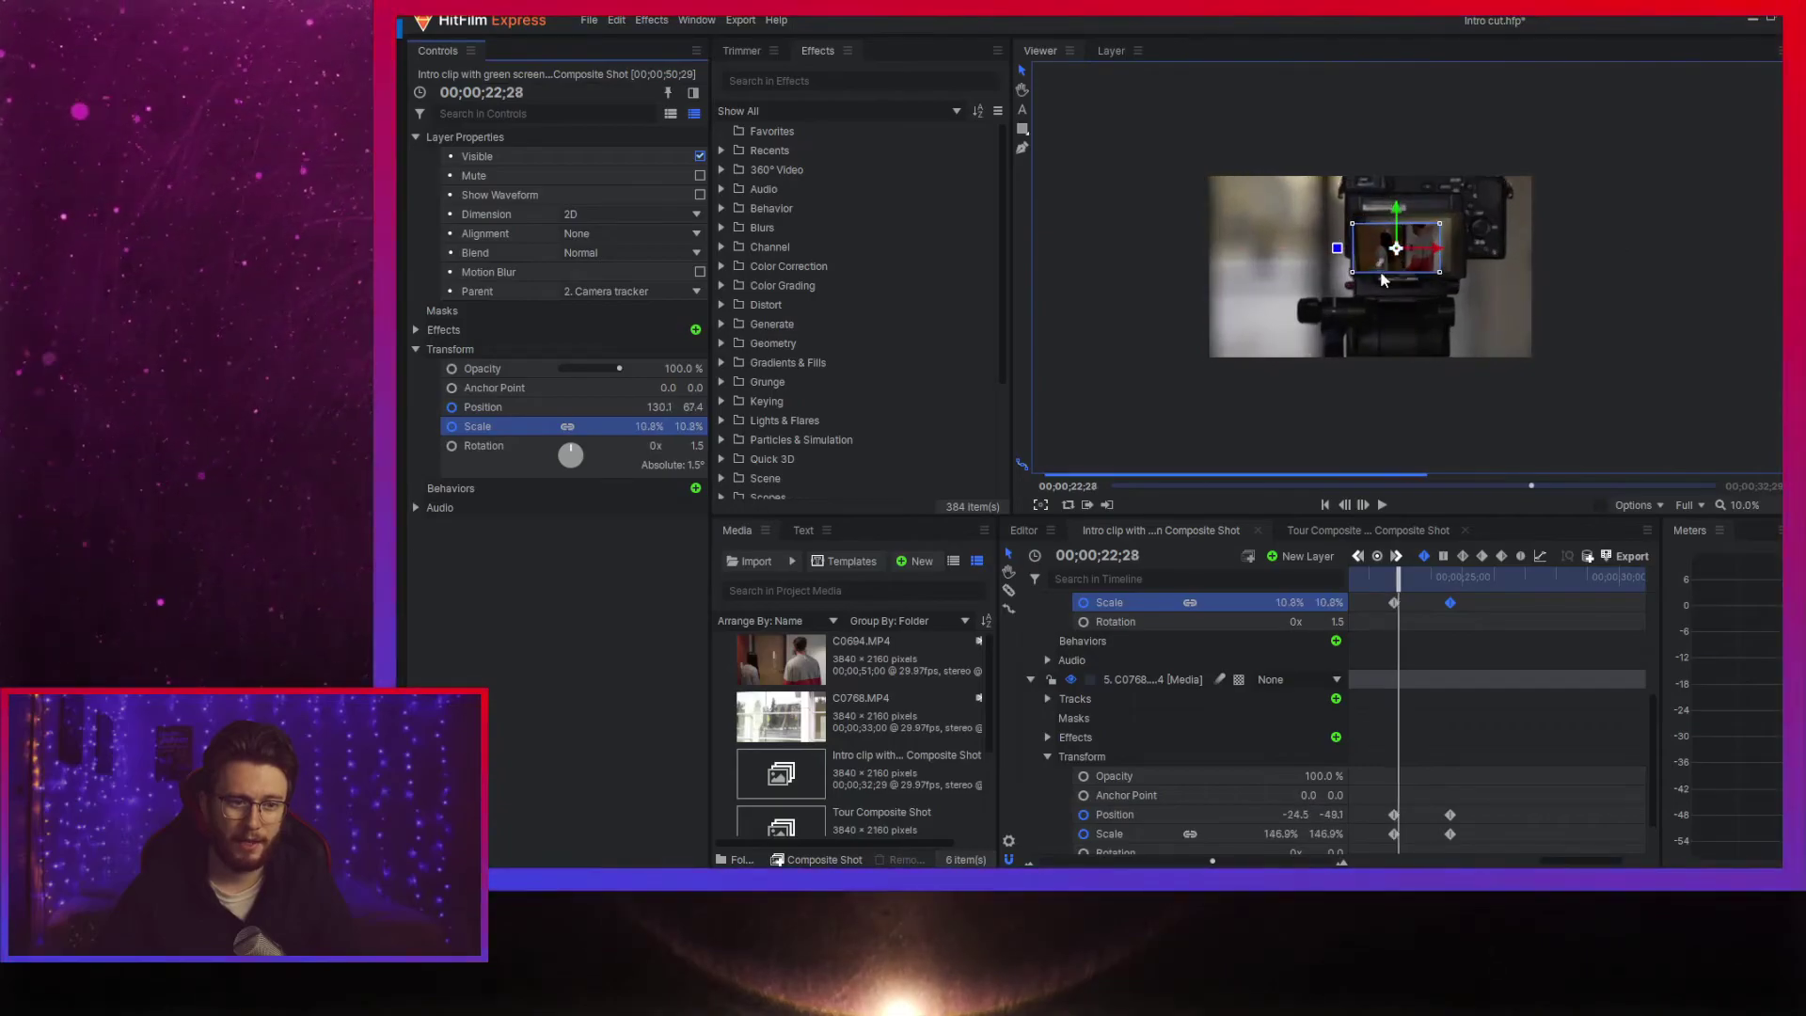
key(Right)
key(Right)
key(Right)
key(Right)
key(Right)
key(Right)
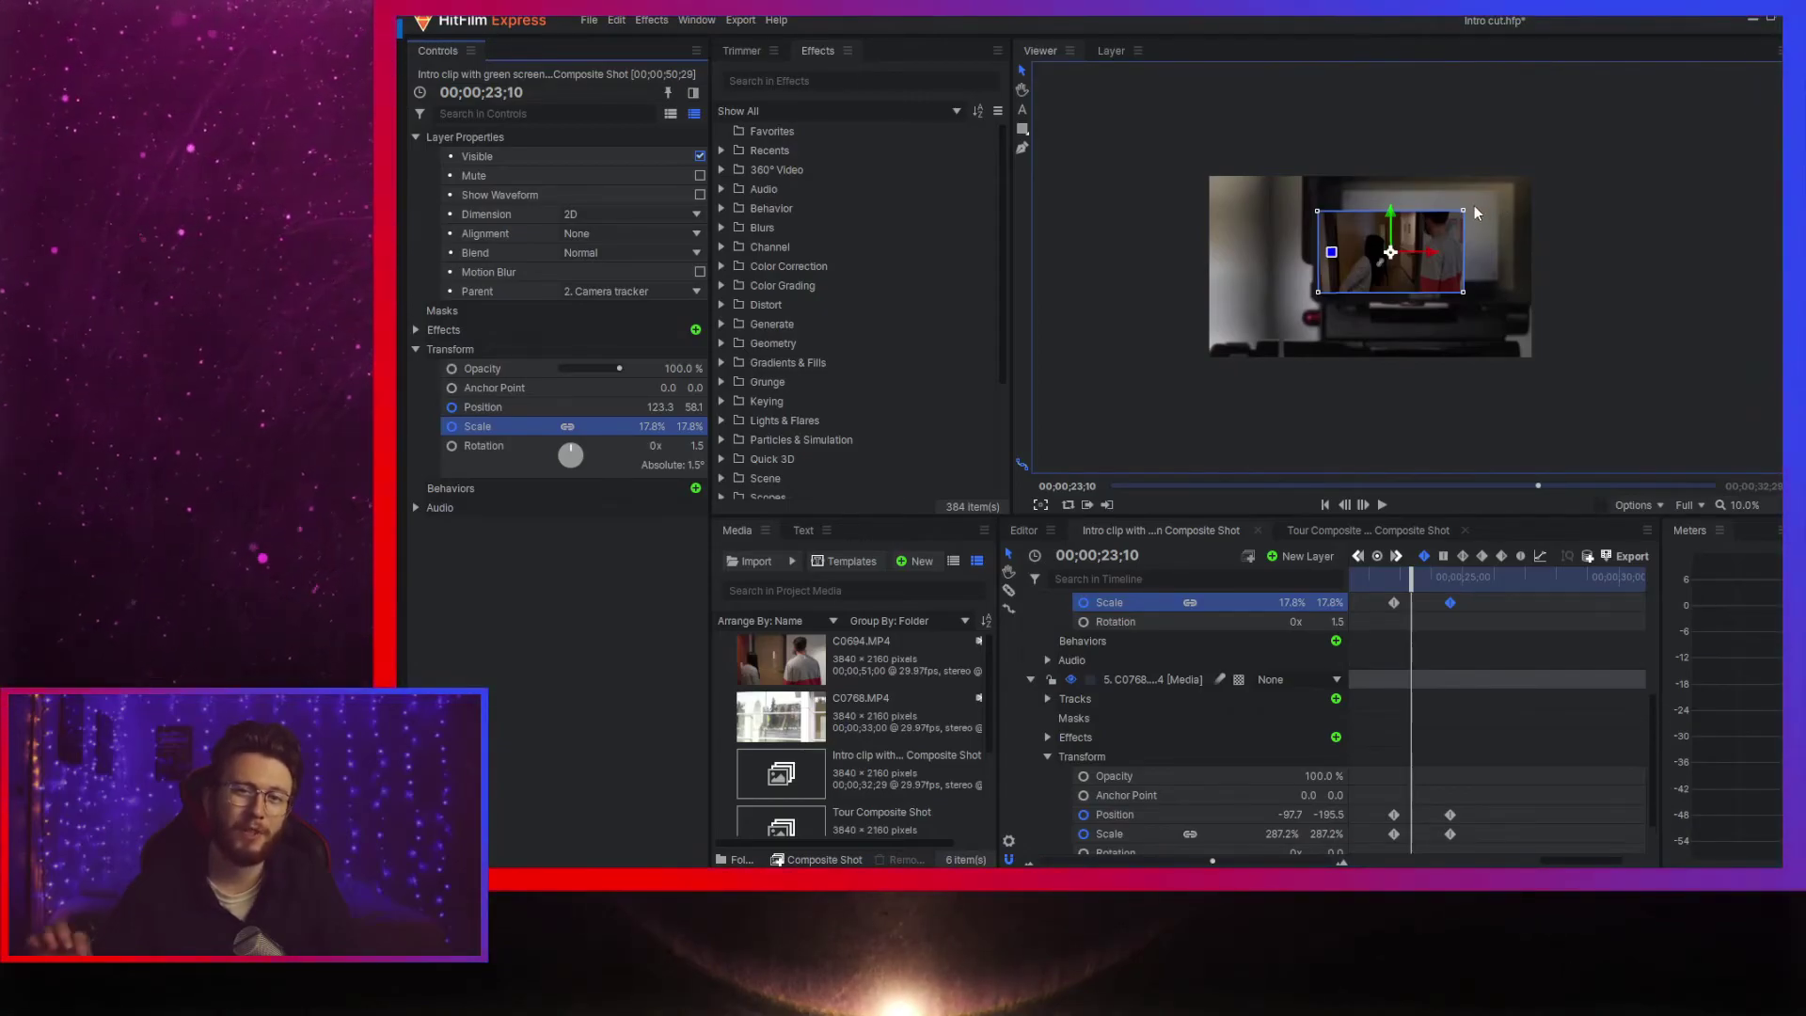
key(Right)
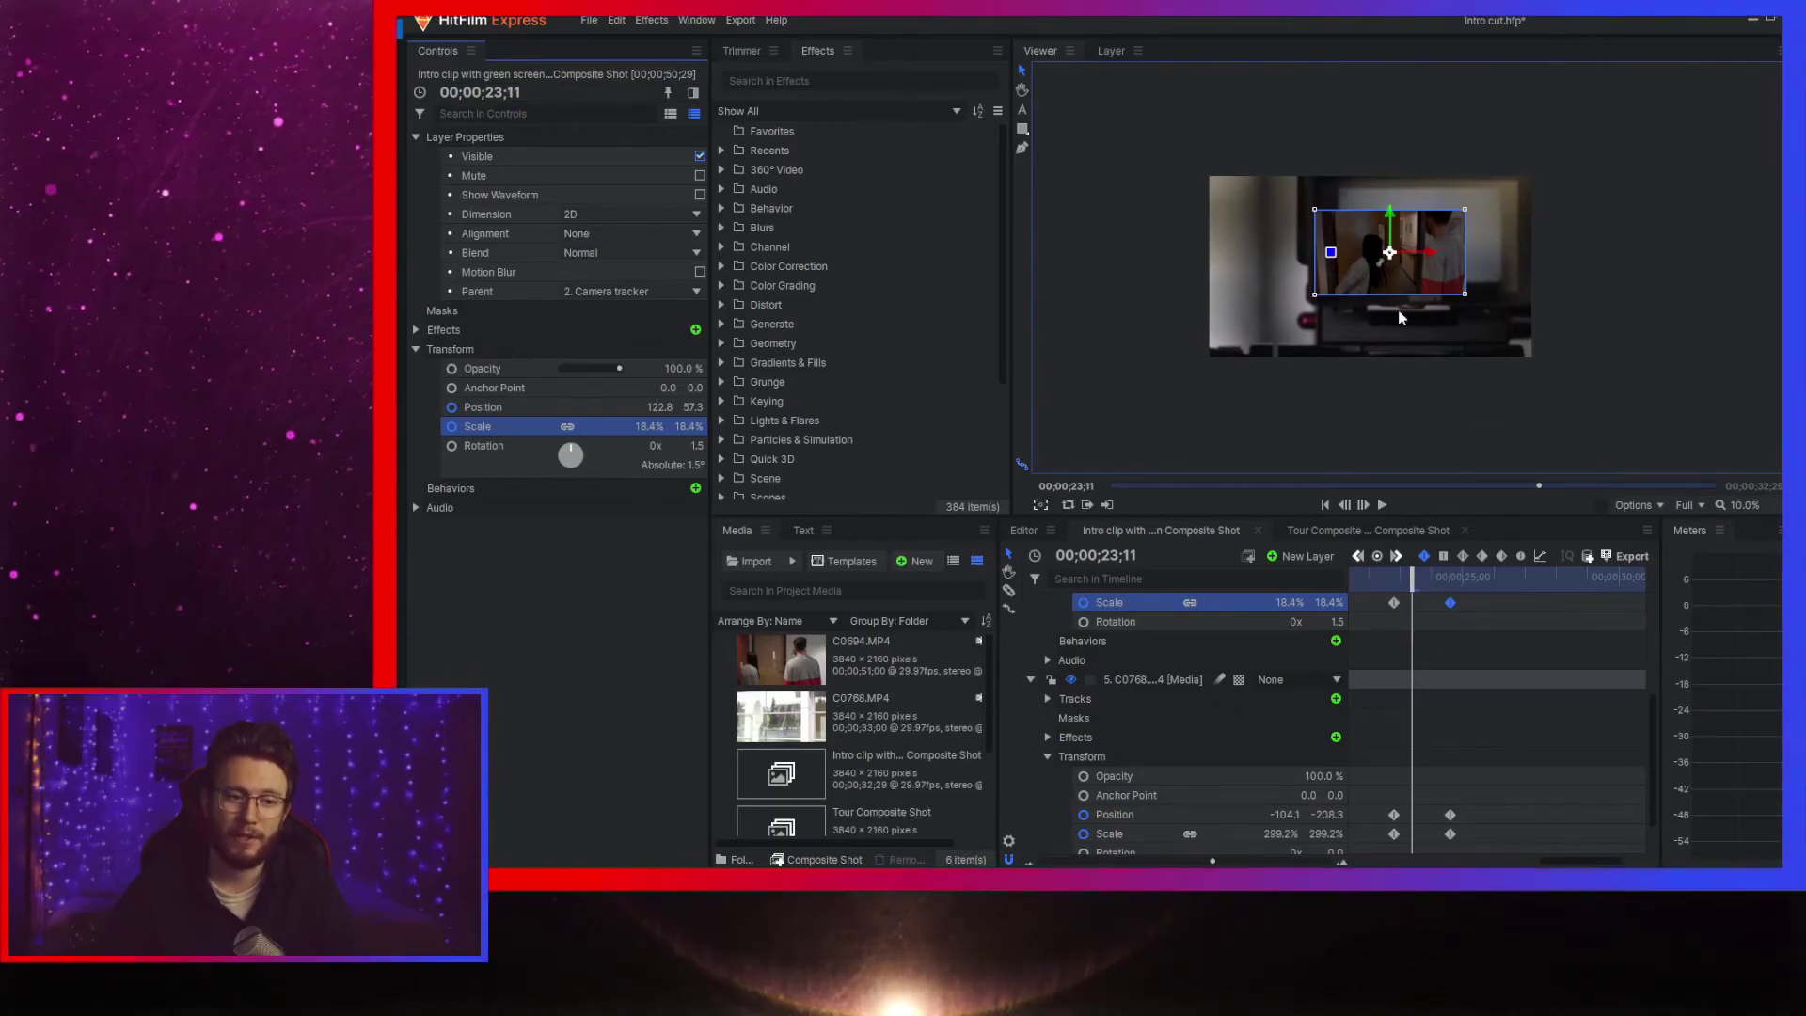
scroll(1477, 228, up, 1)
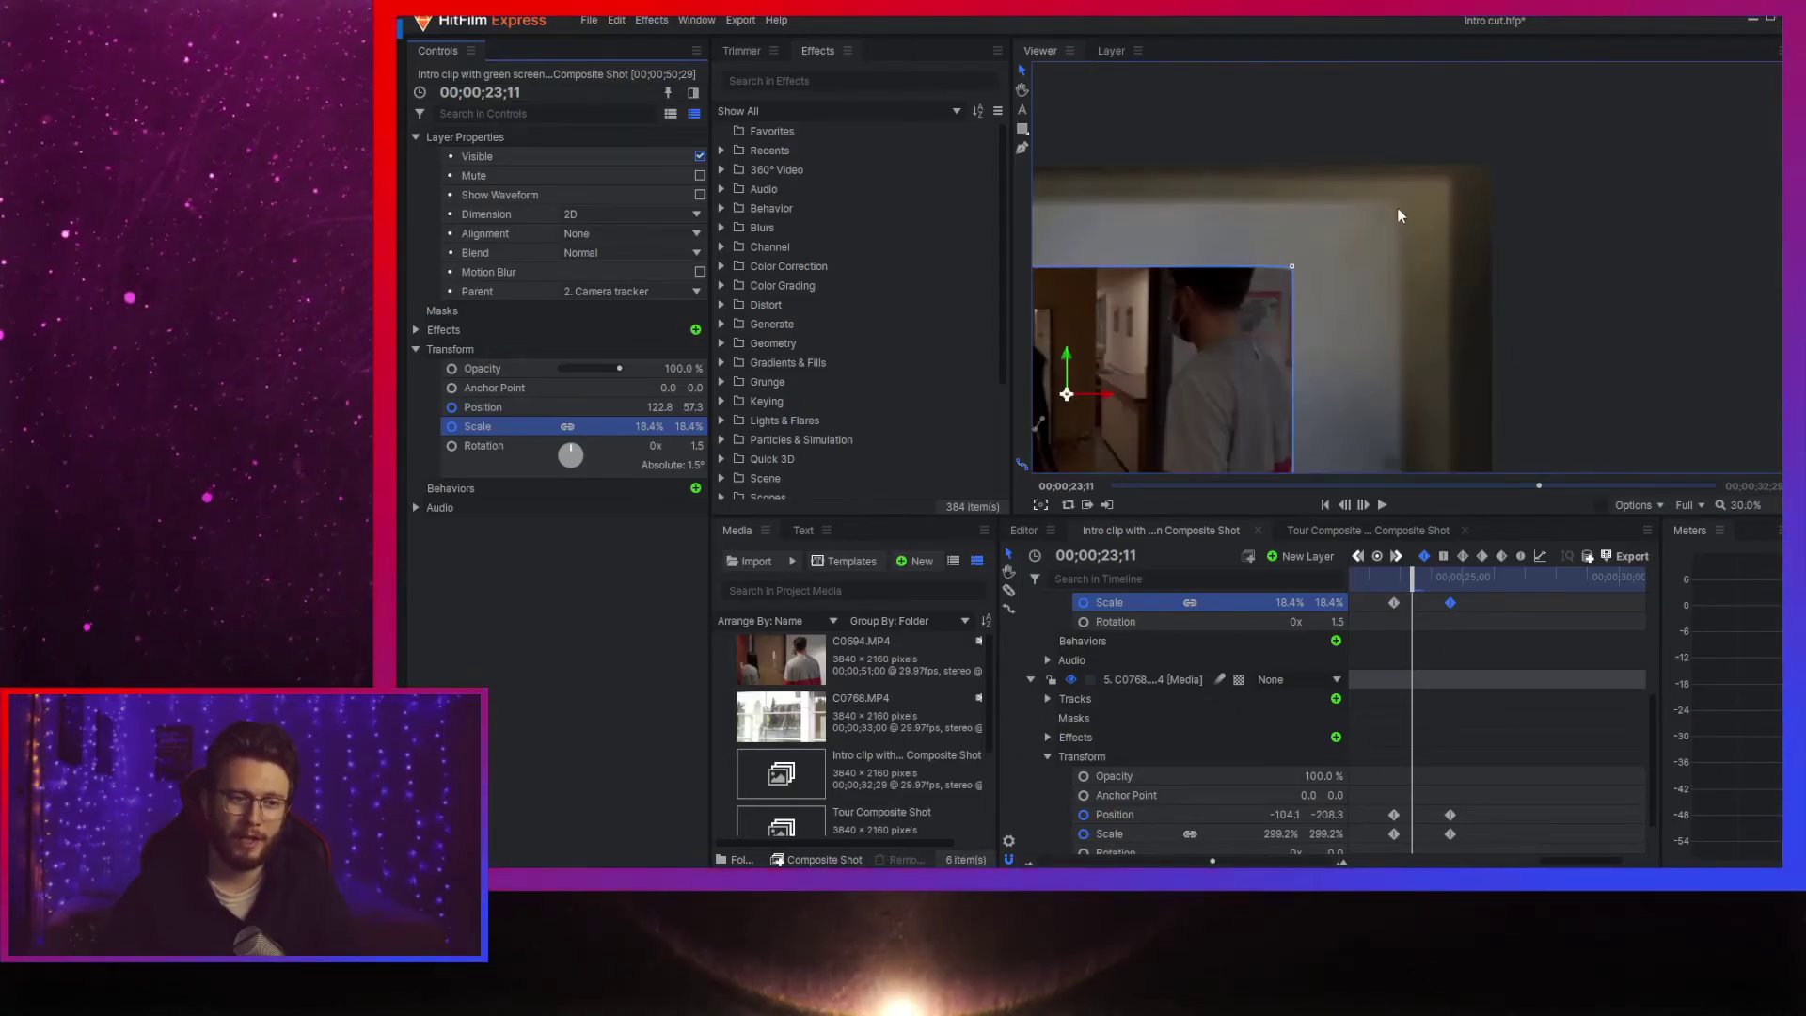
scroll(1384, 224, down, 1)
scroll(1267, 343, up, 1)
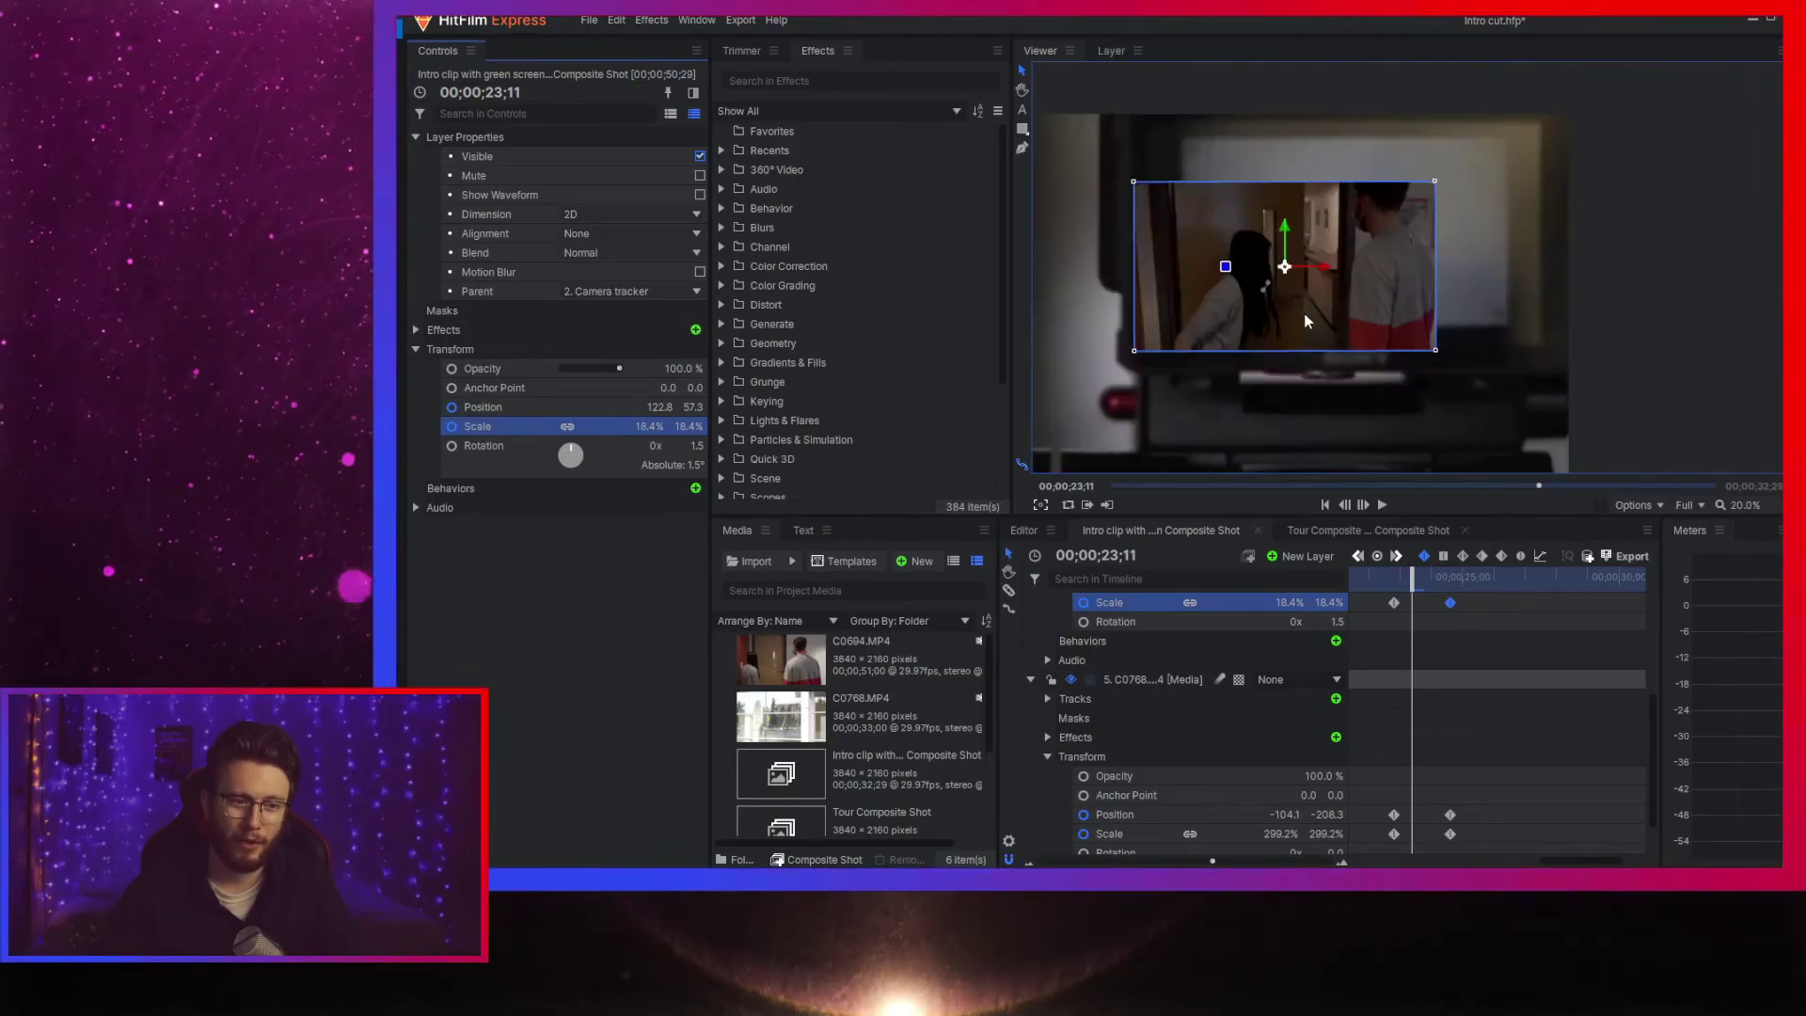
scroll(1303, 247, up, 1)
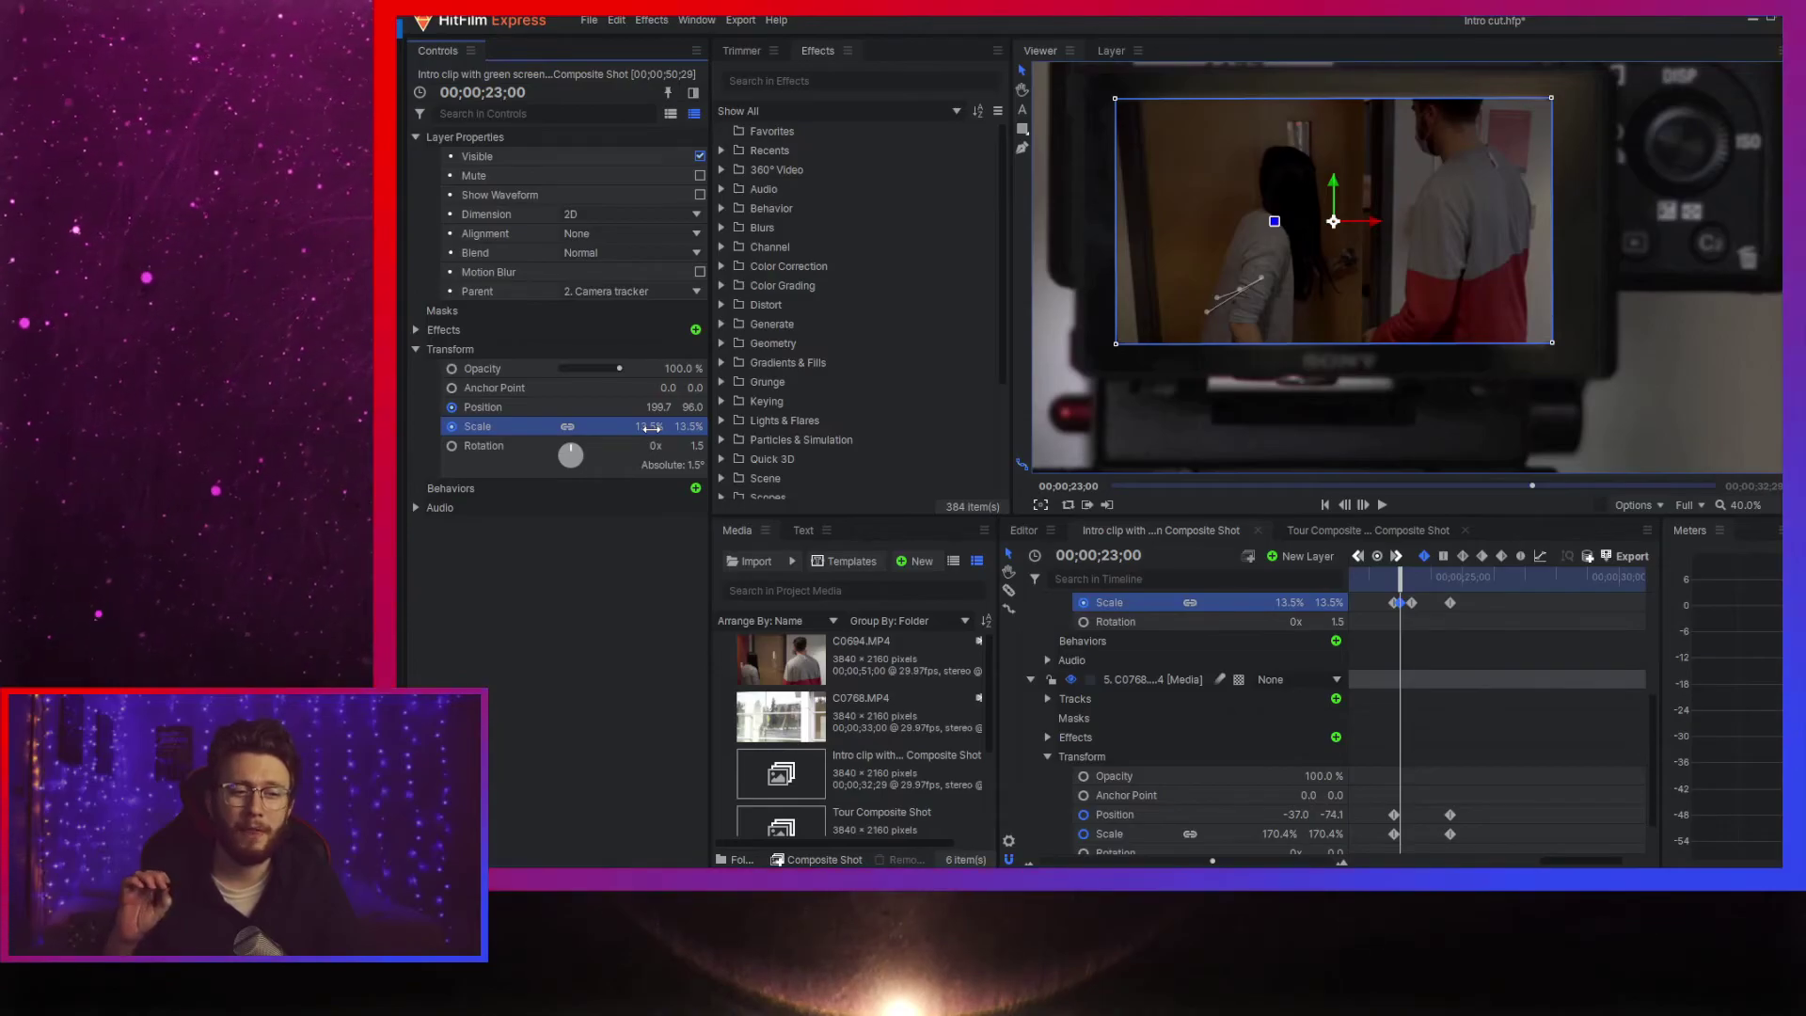
- Step from 00;00;23;00 back to 00;00;22;24 and forward a few frames to check the footage's alignment with the screen
key(Left)
key(Left)
key(Left)
key(Left)
key(Left)
key(Left)
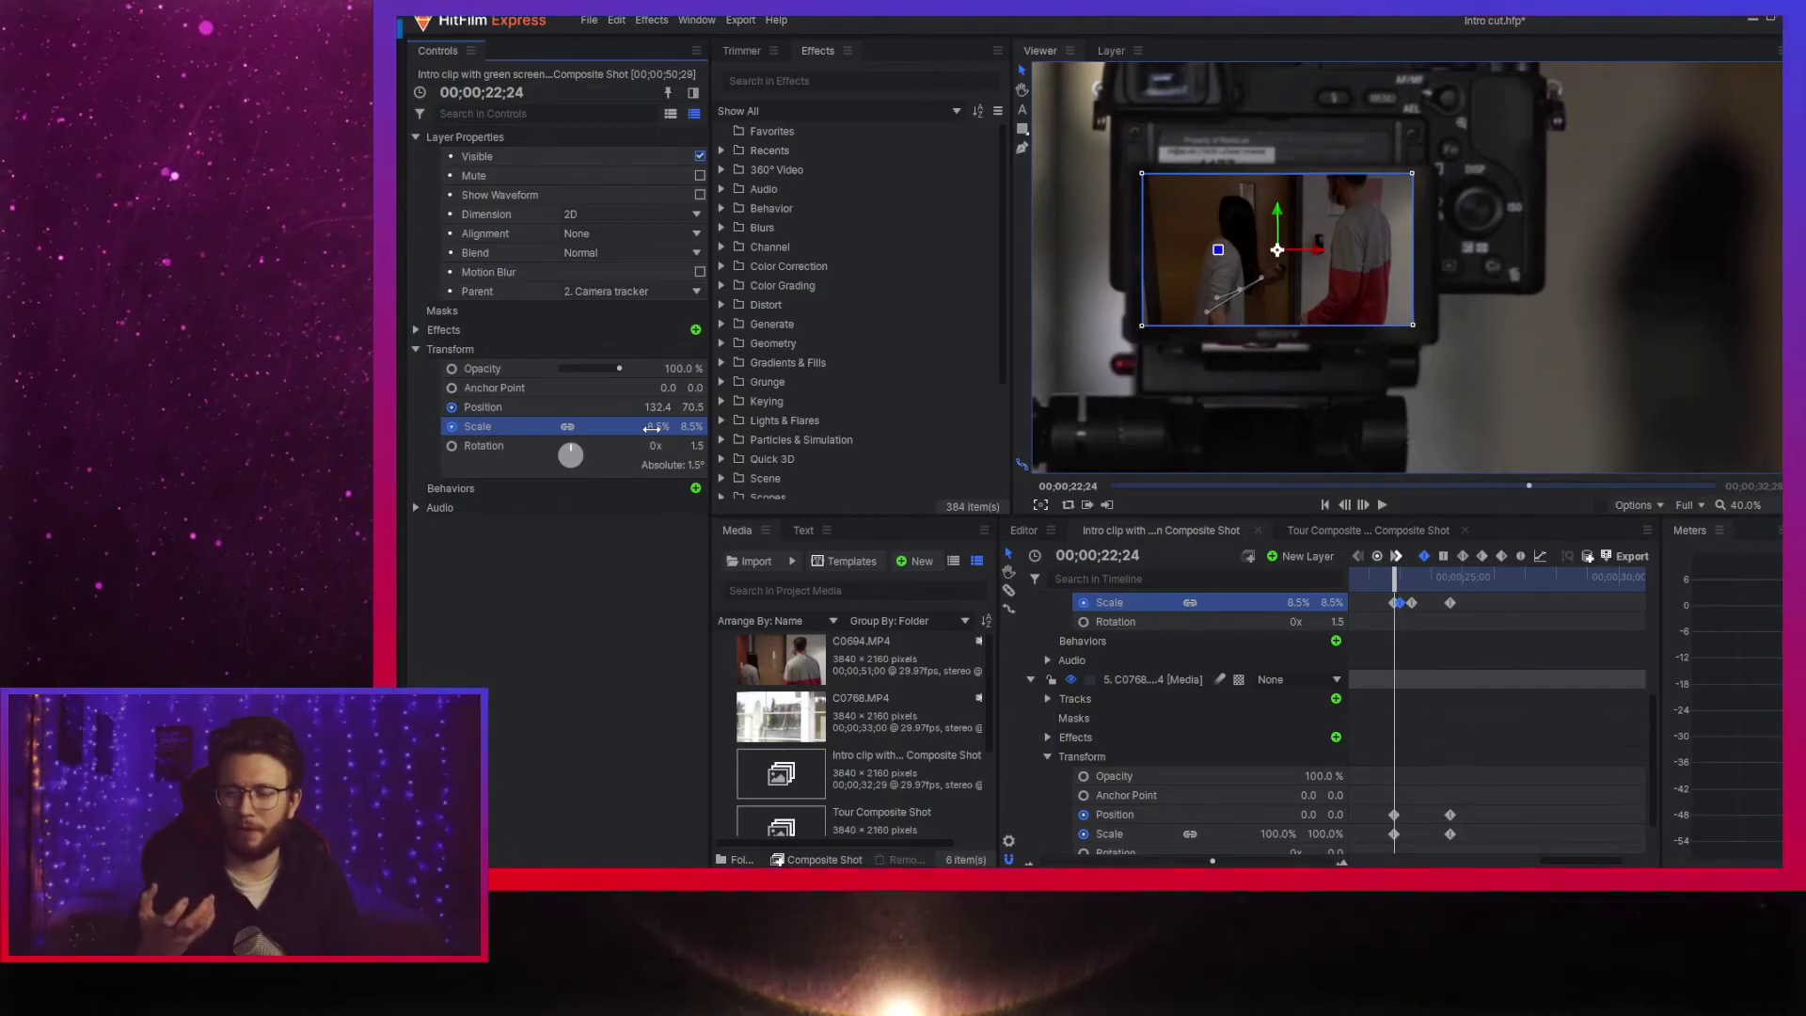
key(Right)
key(Right)
key(Right)
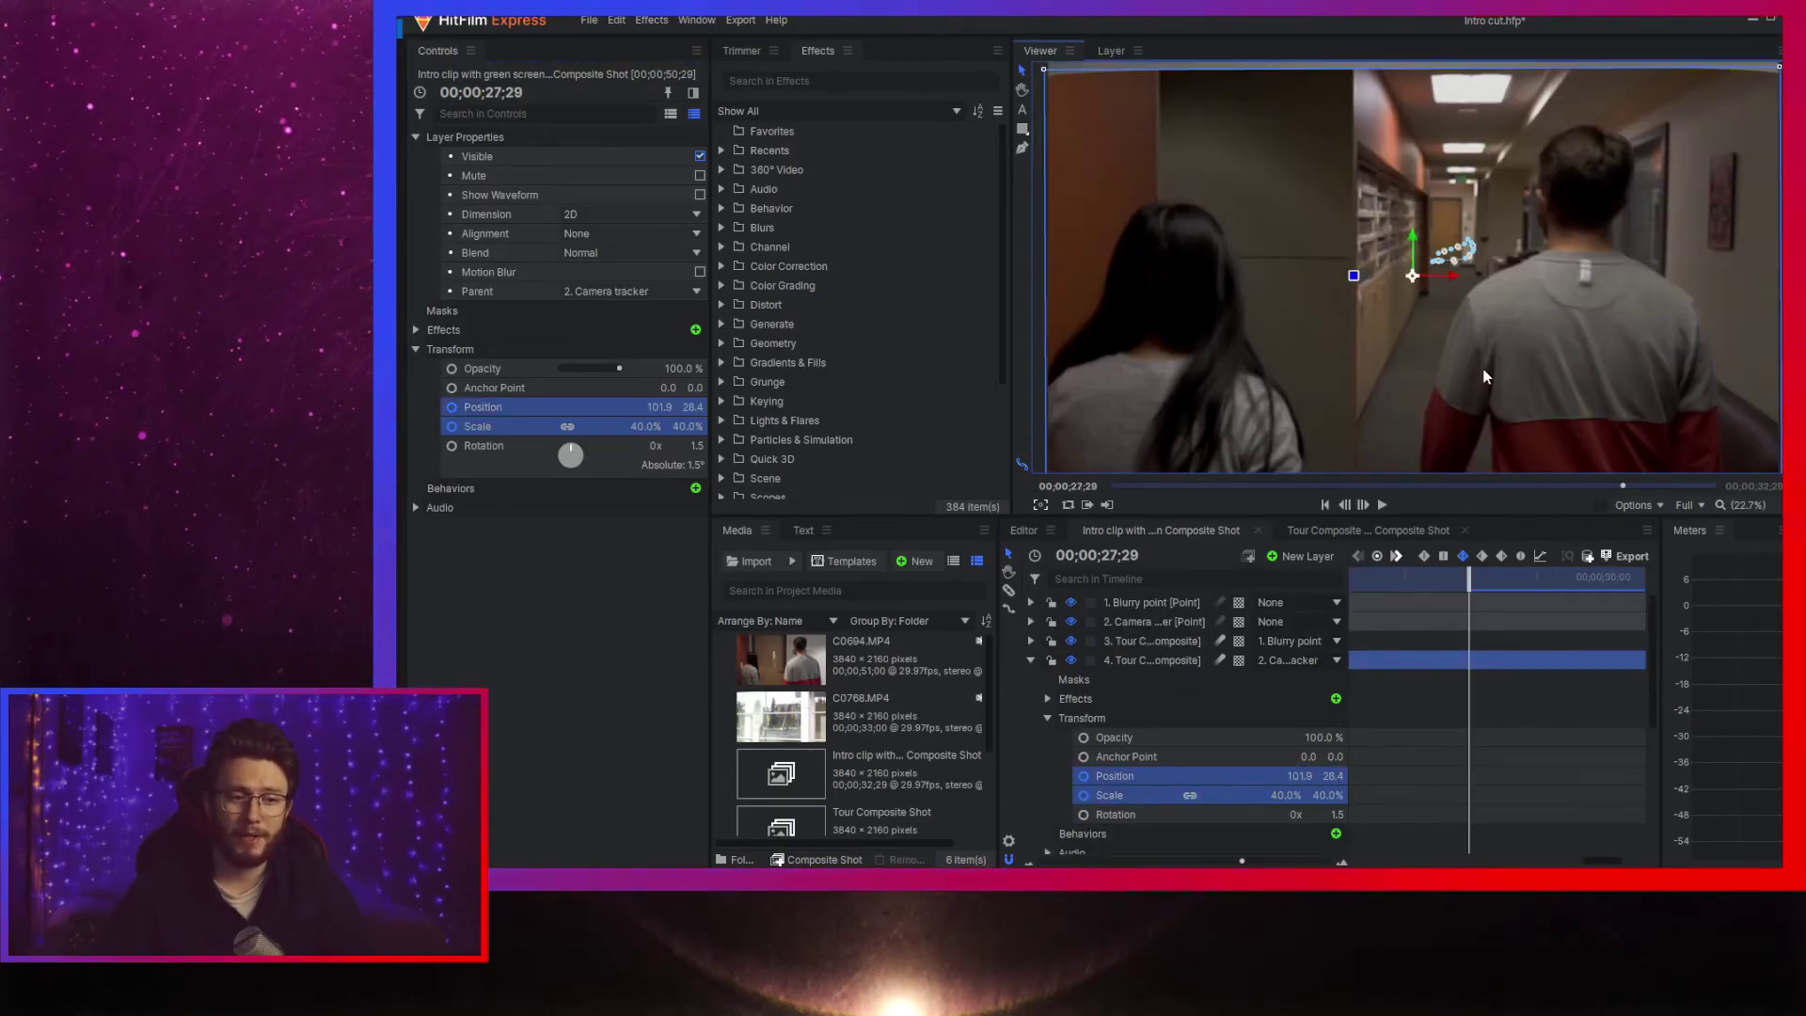
- Inspect the footage's rounded corner, edges and scan lines up close at 00;00;27;29
scroll(1234, 165, down, 2)
scroll(1177, 141, up, 3)
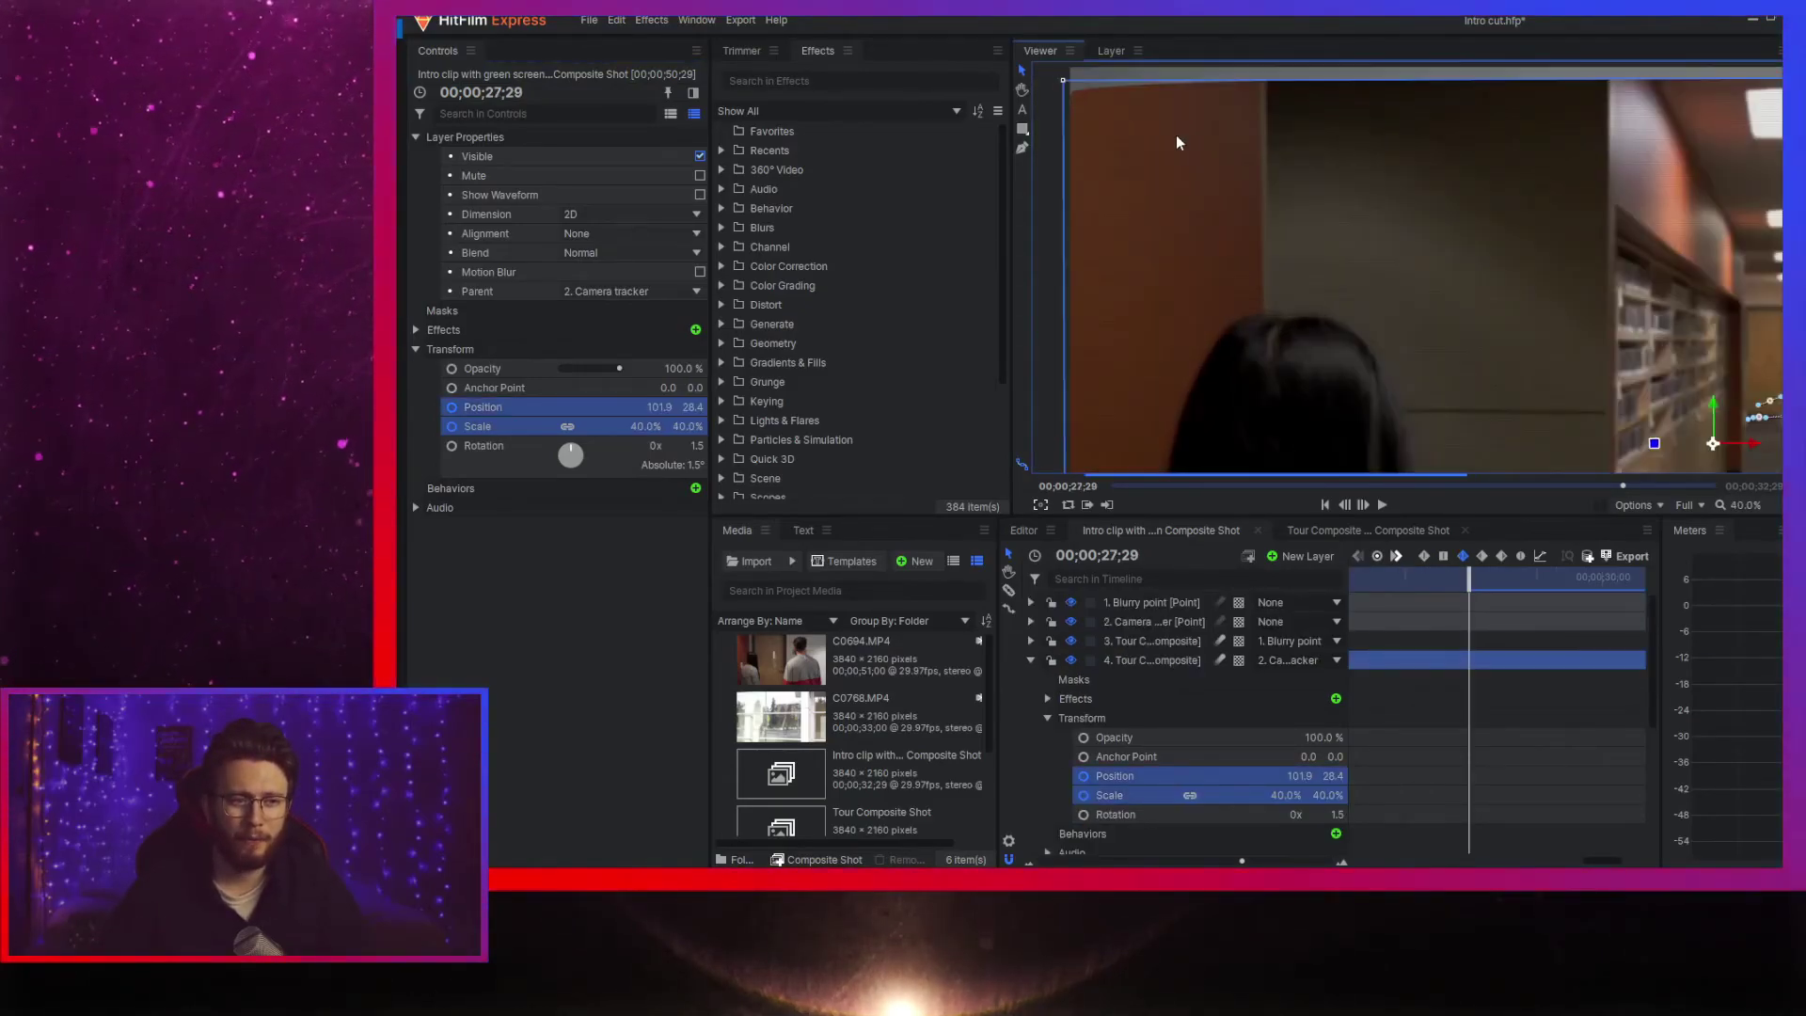
scroll(1157, 149, down, 2)
scroll(1157, 149, up, 6)
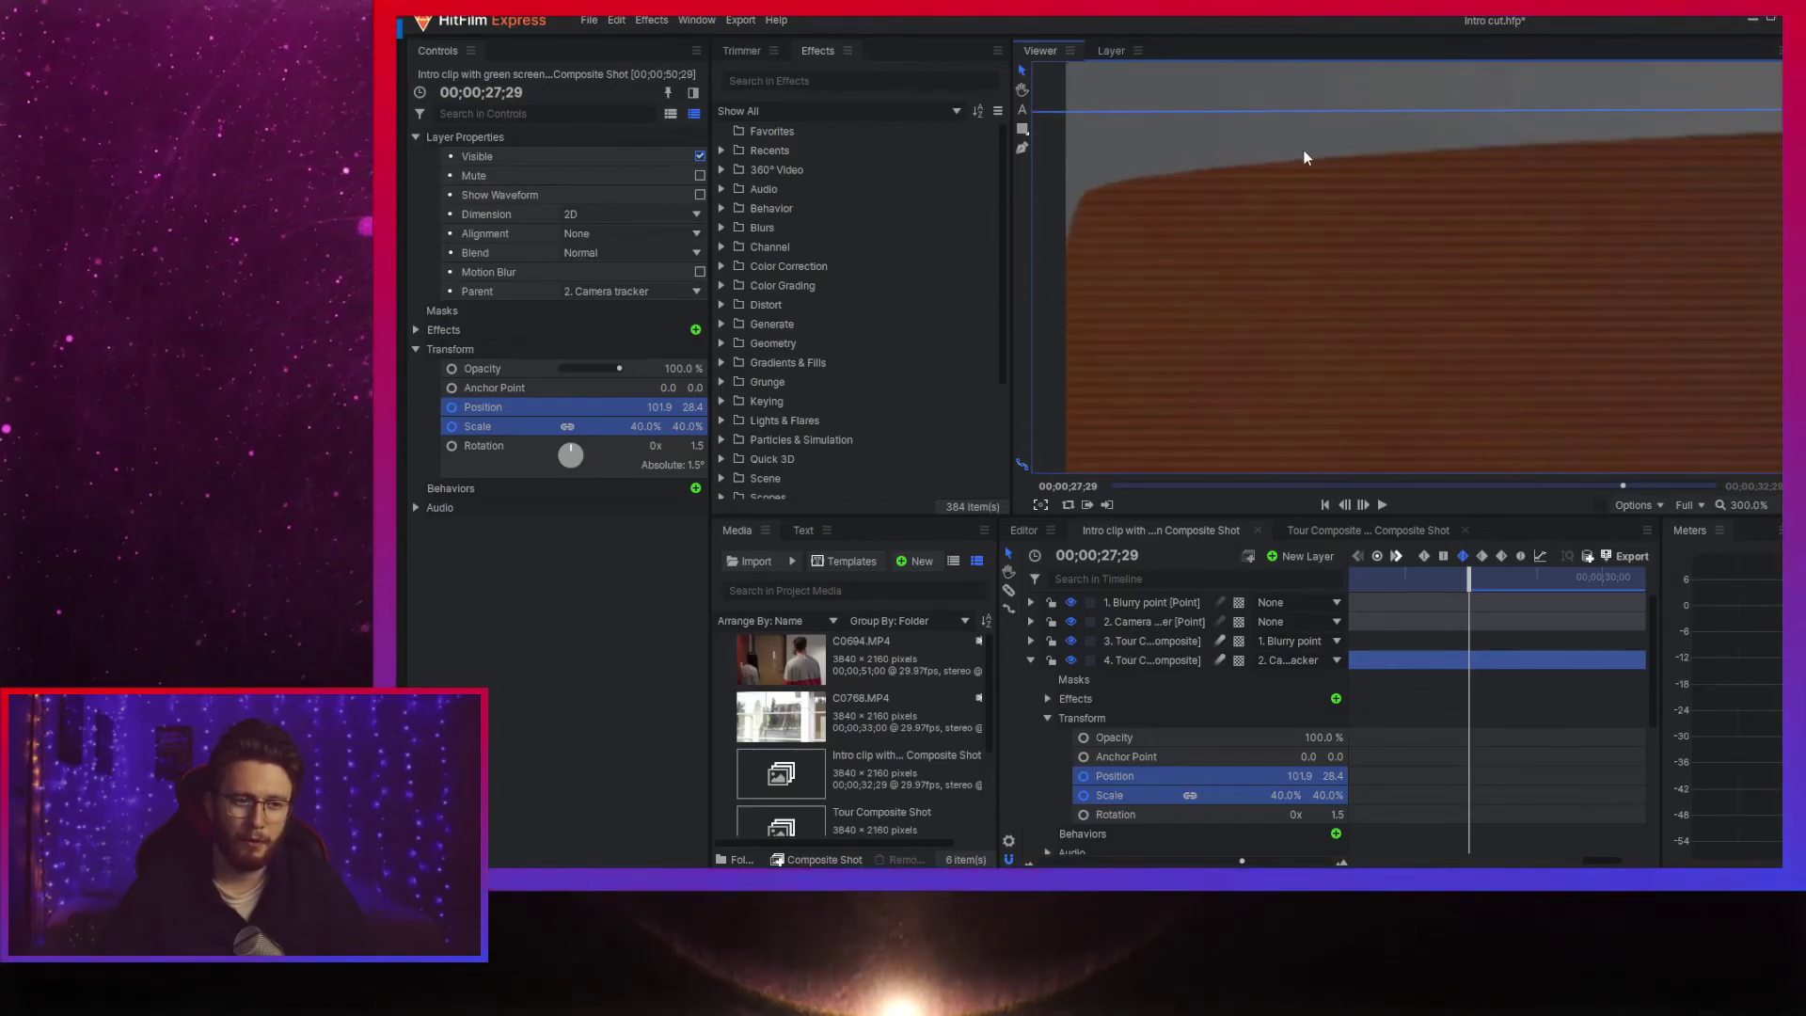
scroll(1063, 254, up, 10)
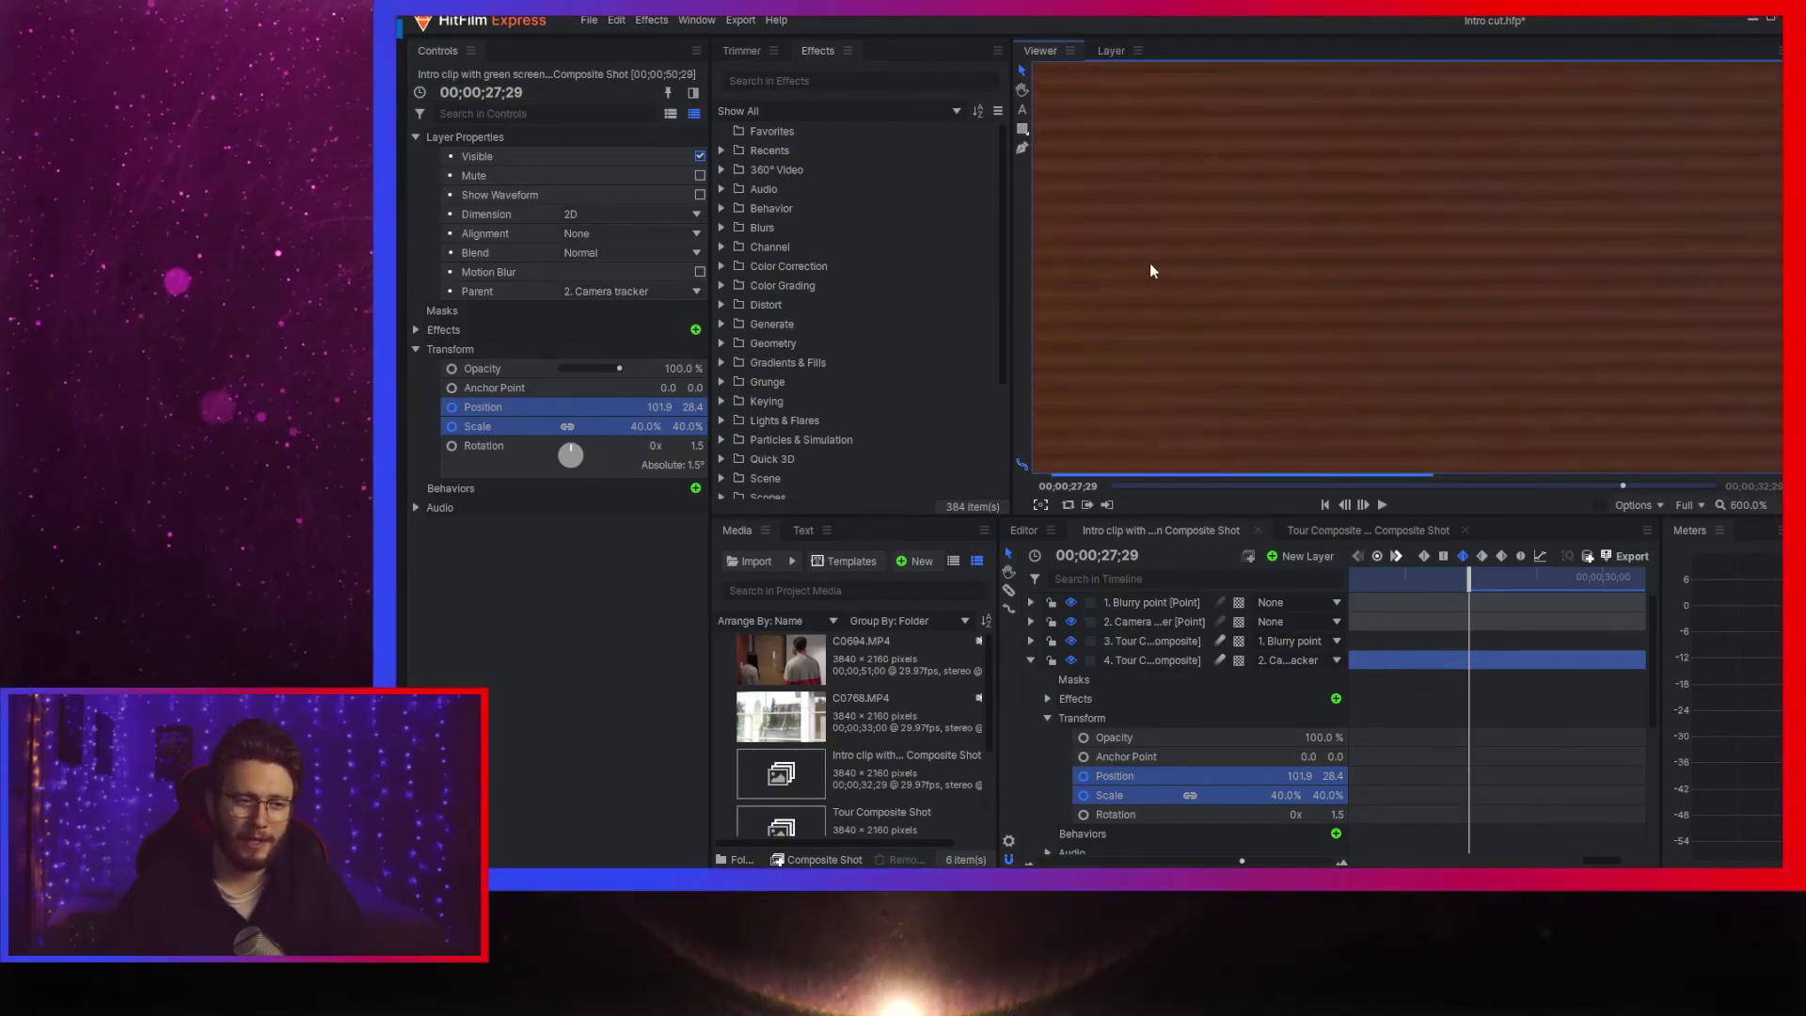
scroll(1317, 197, down, 10)
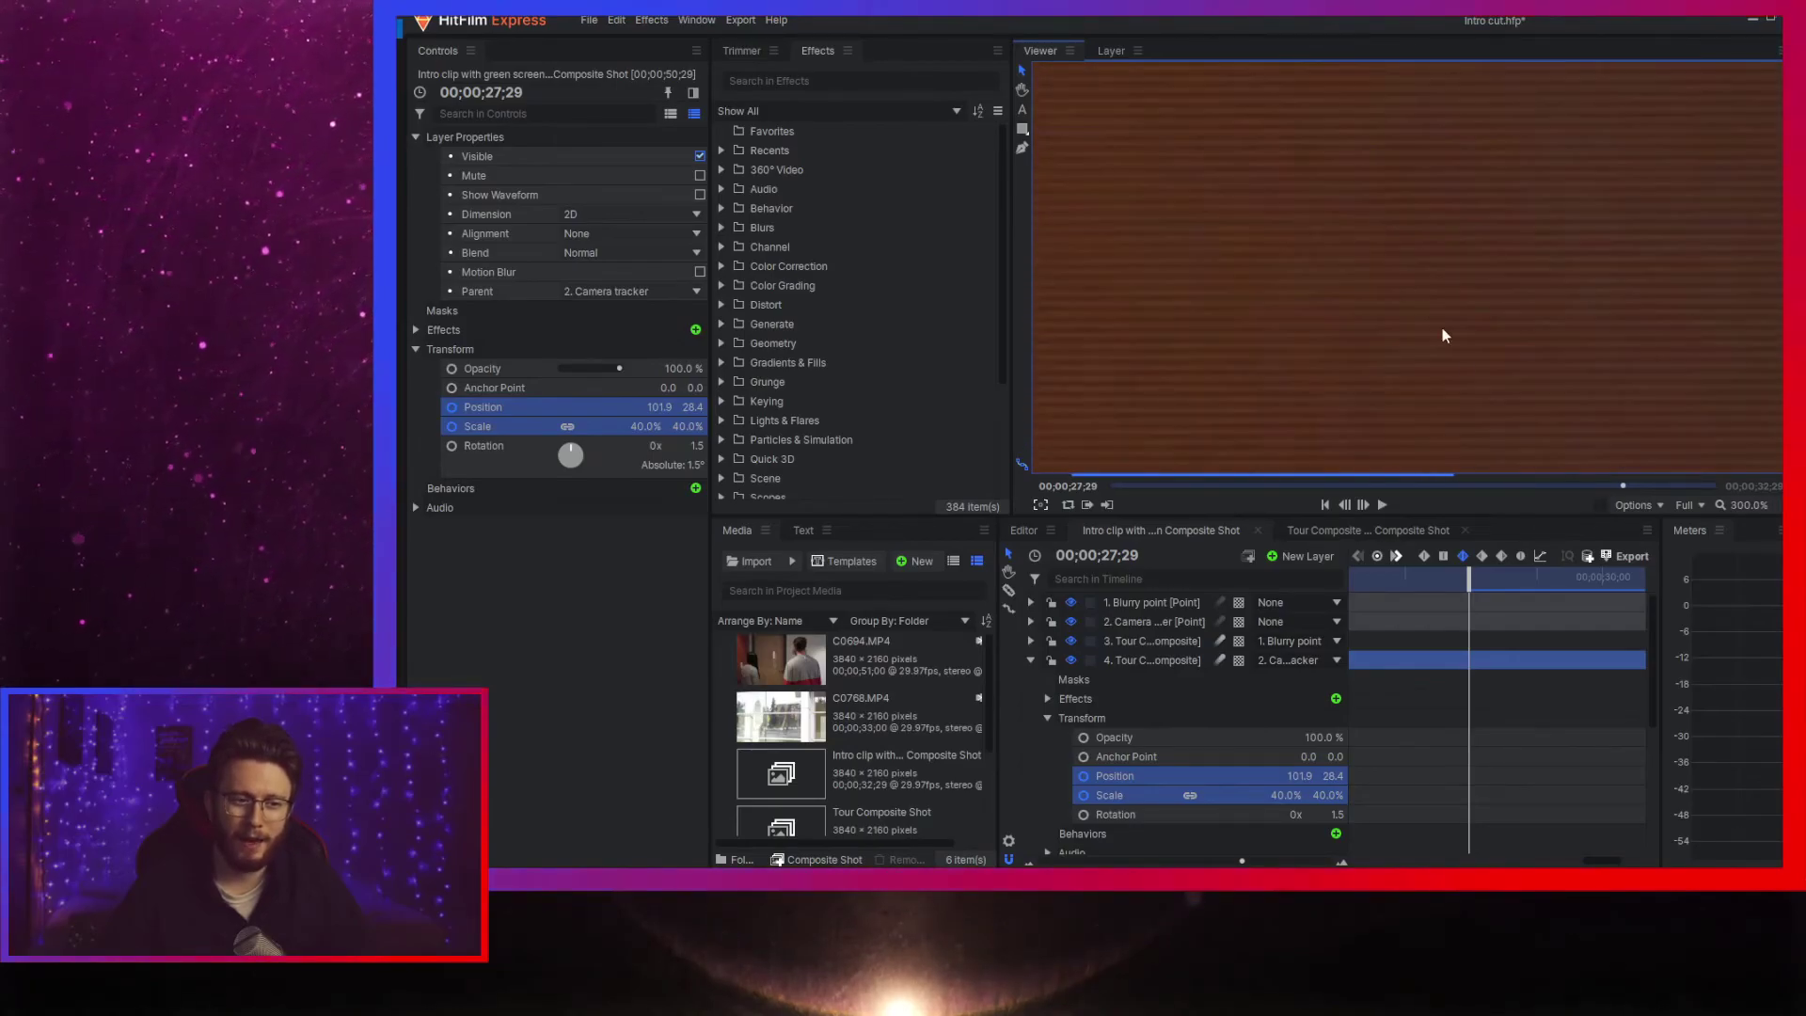
scroll(1469, 632, down, 2)
scroll(1469, 632, down, 2)
- Return to 00;00;20;14 and examine the composited camera screen before the zoom
drag(1496, 578, 1461, 577)
scroll(1384, 246, down, 5)
scroll(1354, 246, down, 4)
scroll(1565, 380, up, 8)
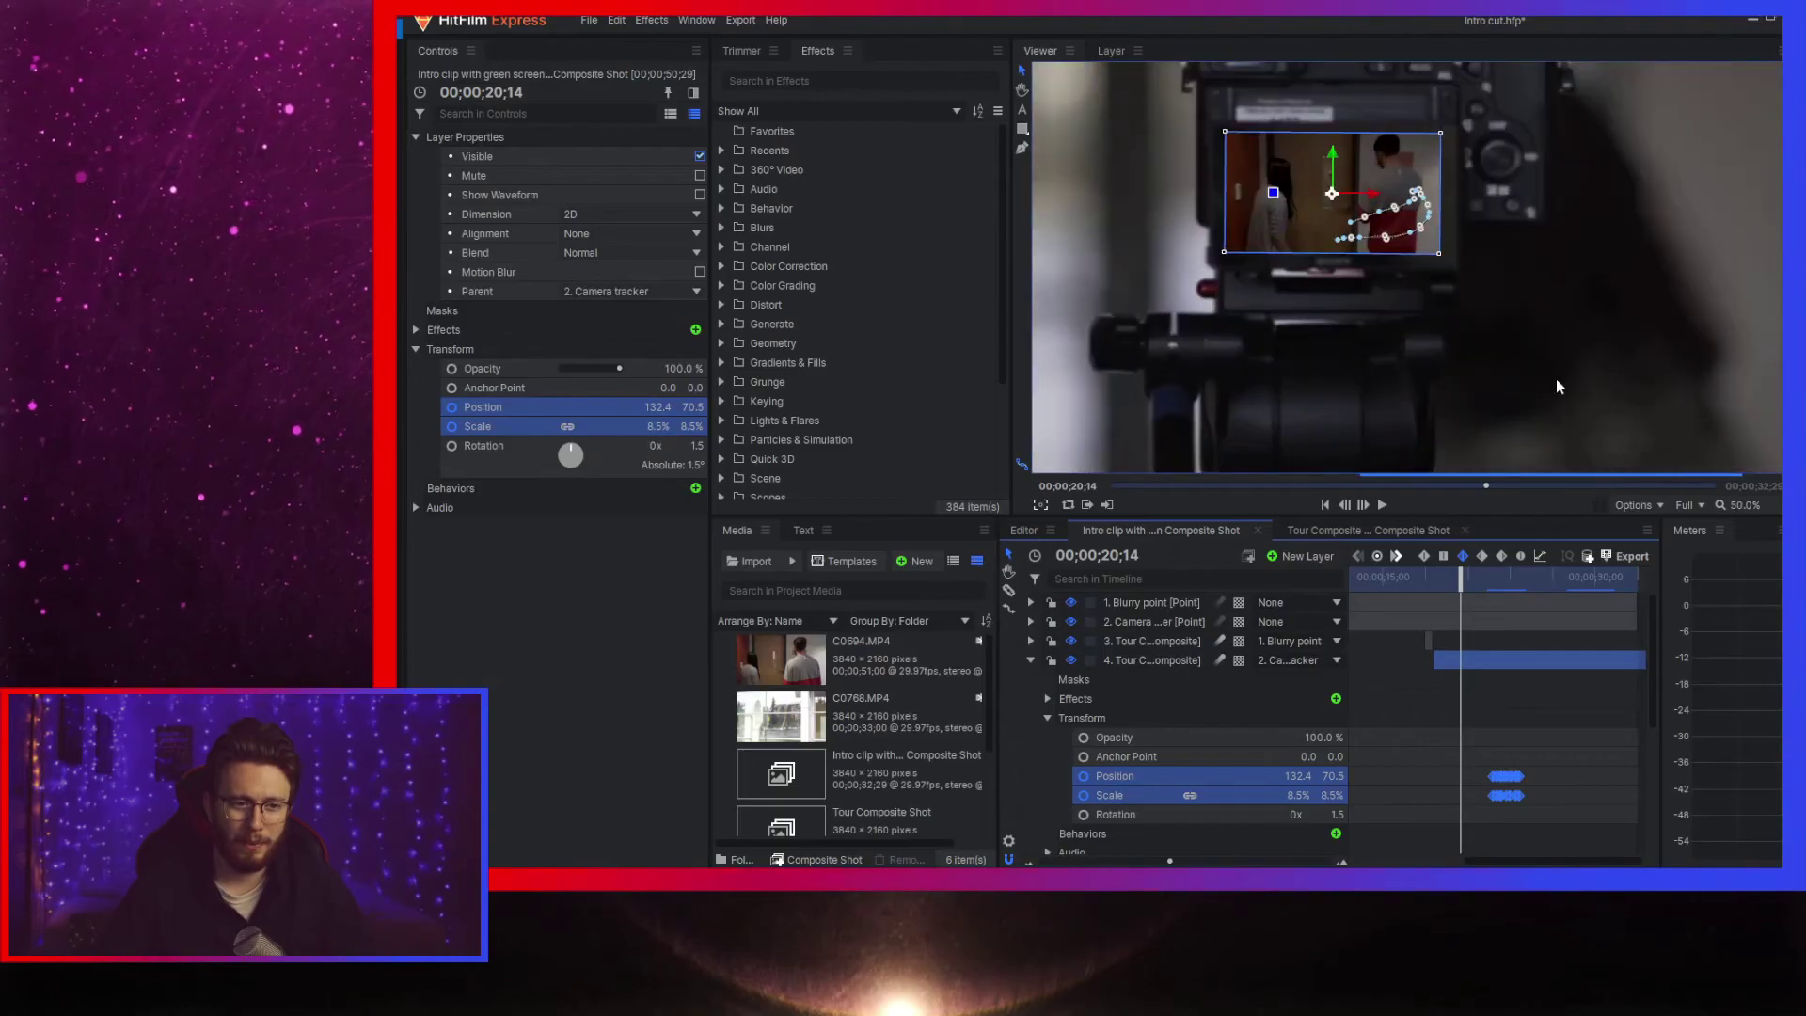
scroll(1277, 162, up, 2)
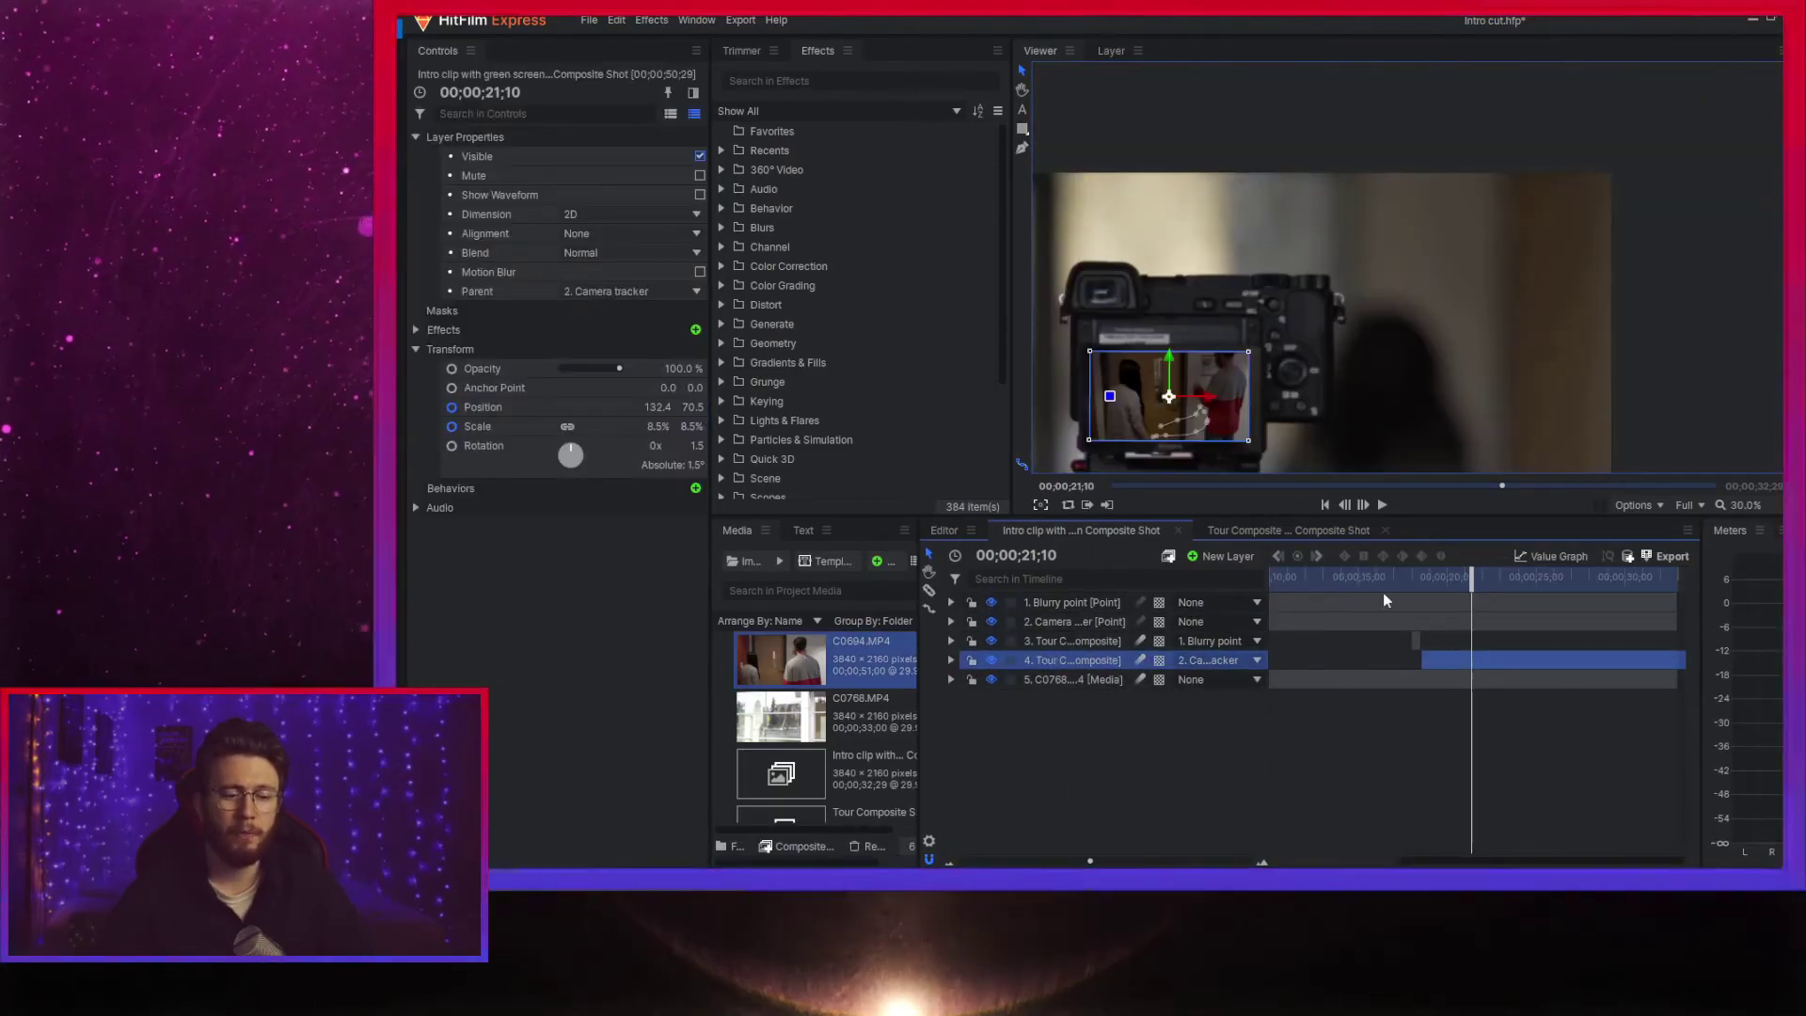
- Duplicate the Tour Composite Shot layer parented to the camera tracker and select the lower of the two layers
scroll(1202, 369, down, 2)
scroll(1205, 359, up, 4)
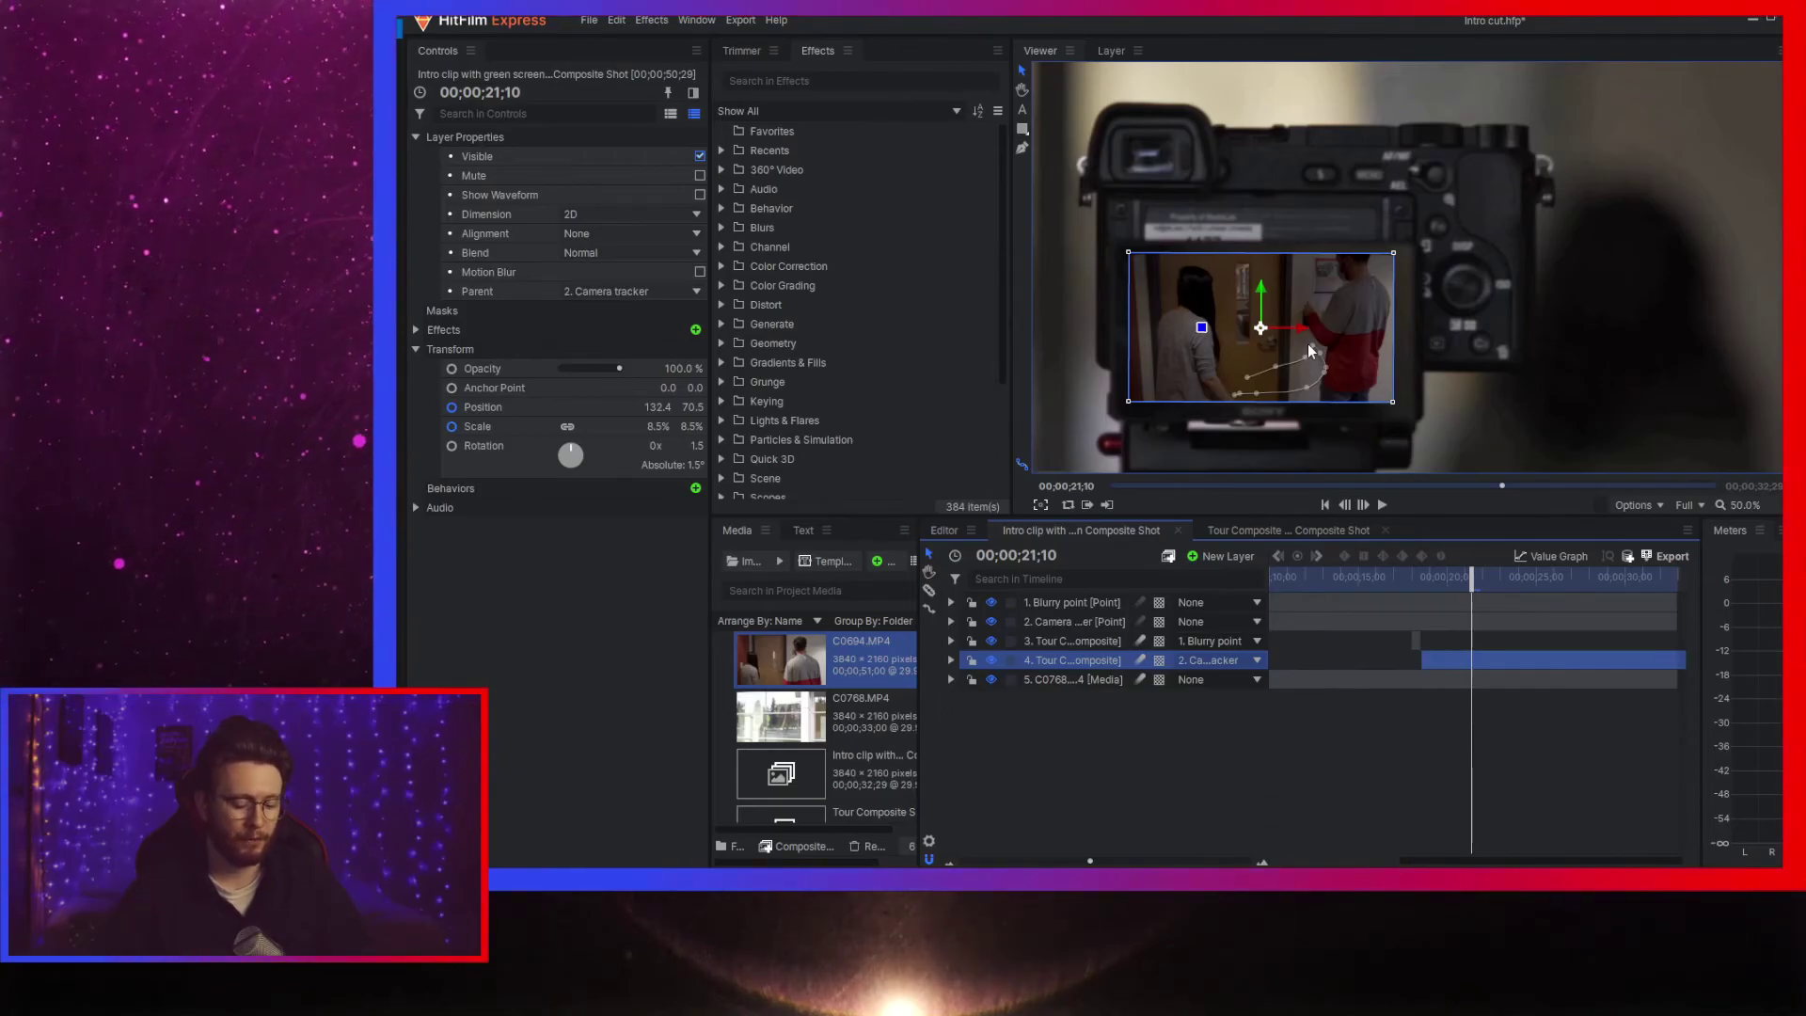
key(ctrl+d)
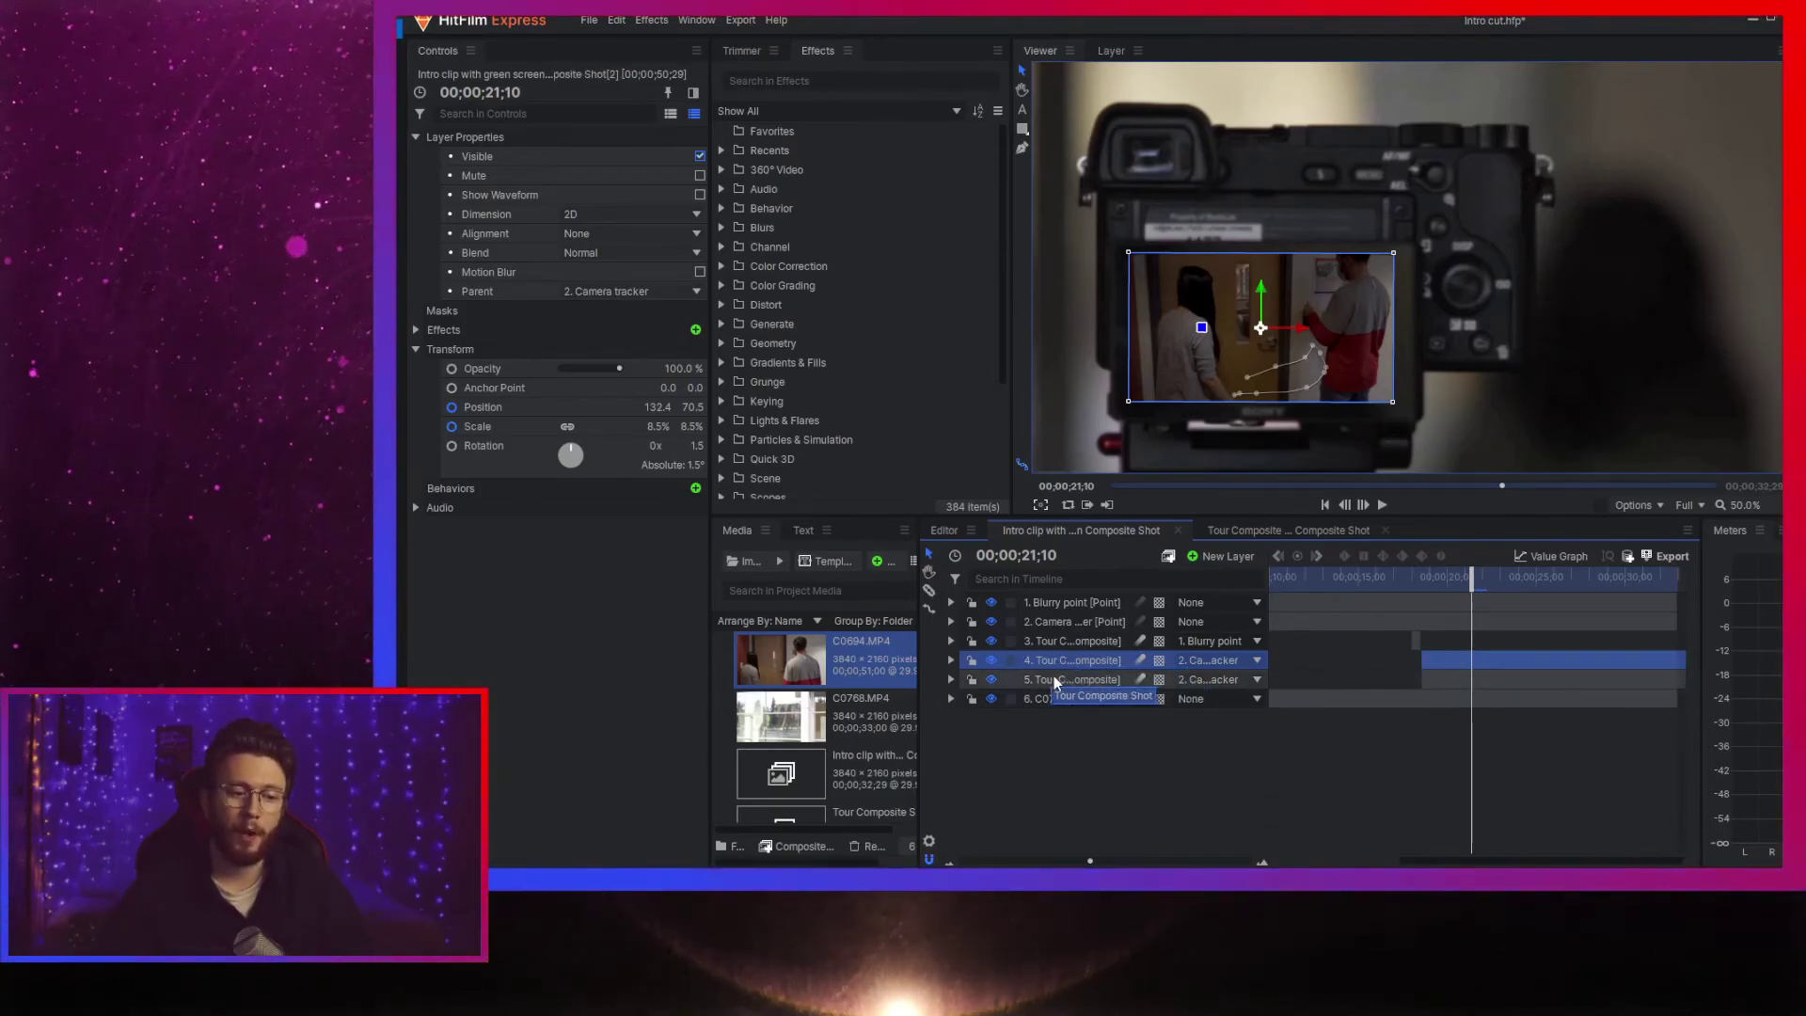
click(1077, 679)
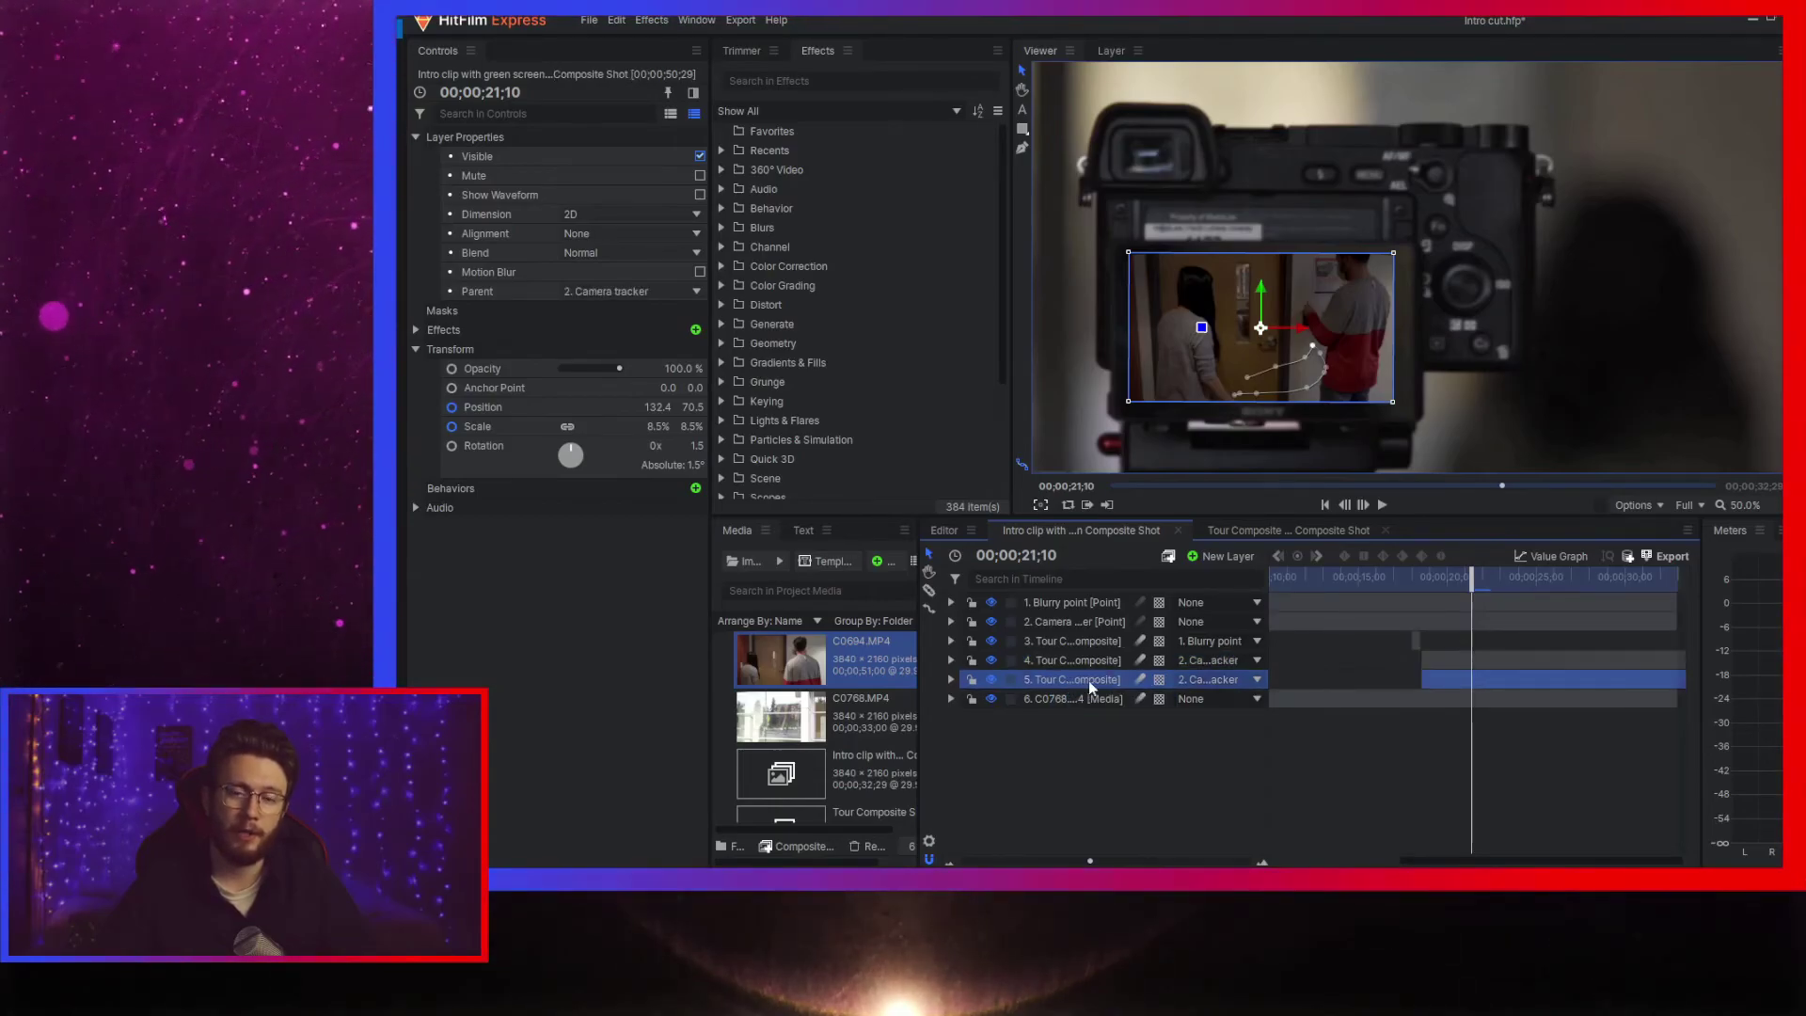
- Disable the Curves and Scan Lines effects on the upper of the two Tour Composite Shot layers parented to the camera tracker
click(1071, 659)
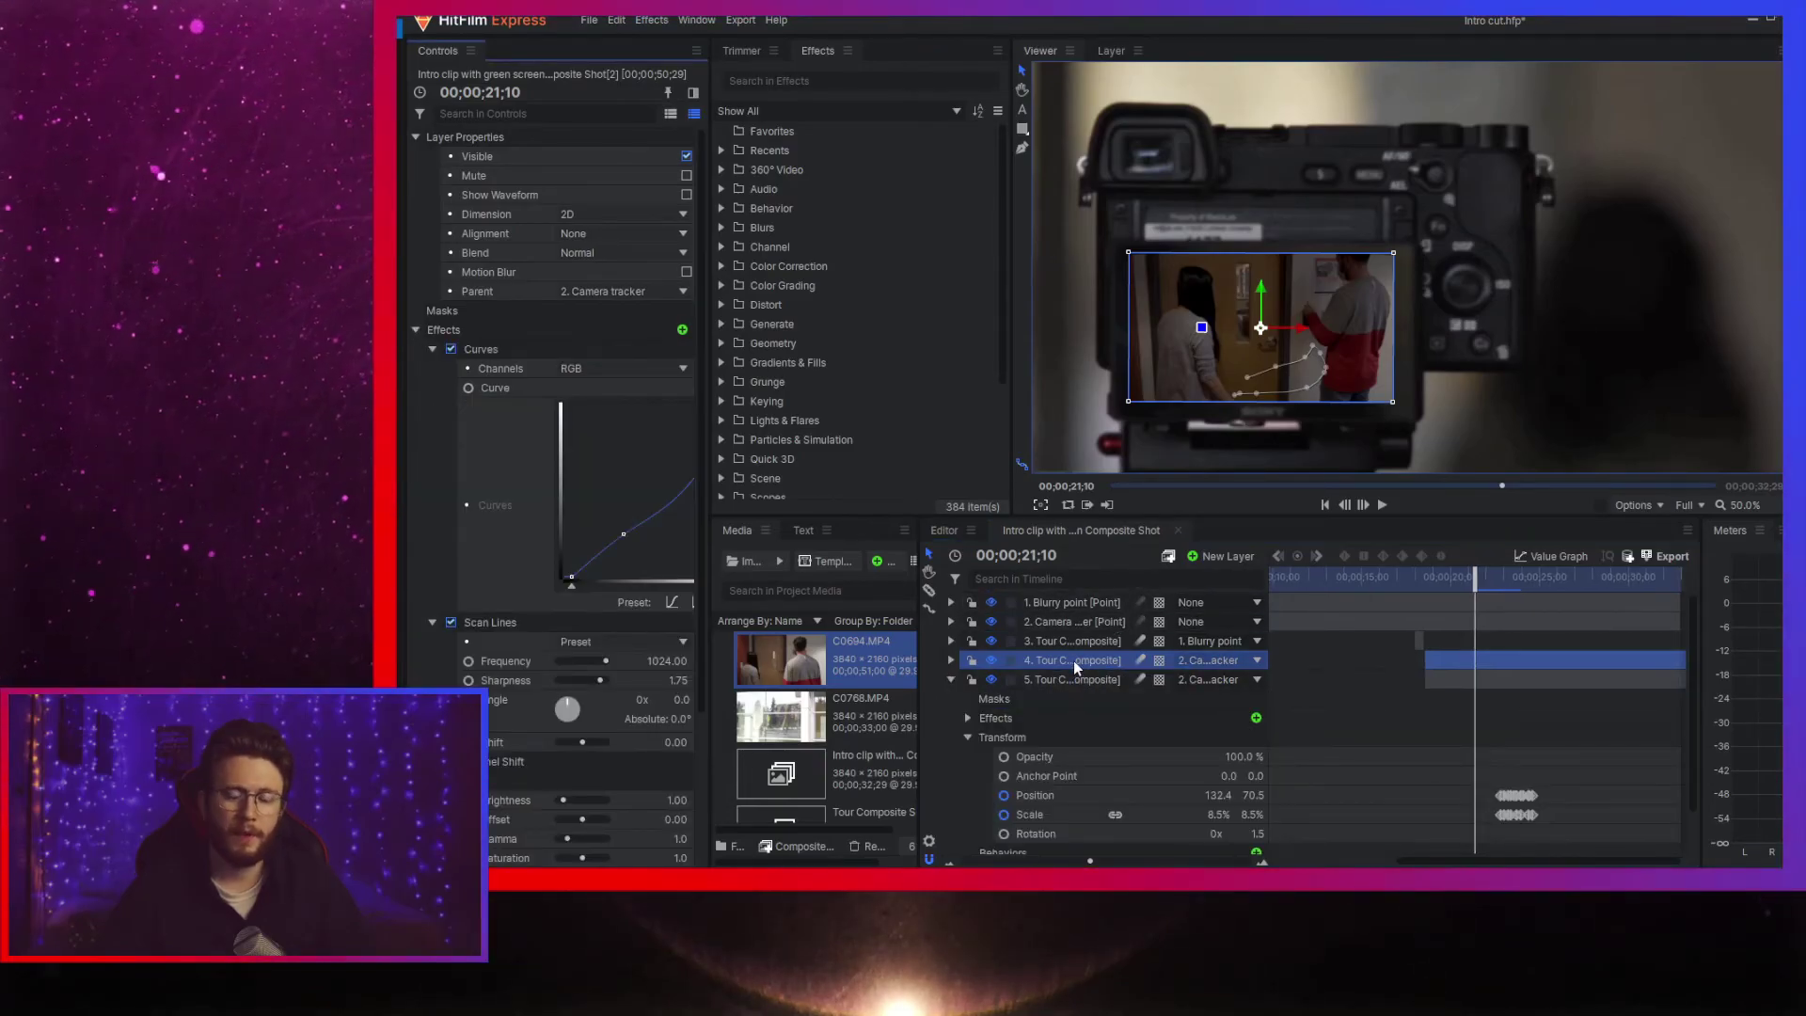
scroll(585, 527, down, 2)
scroll(585, 526, up, 2)
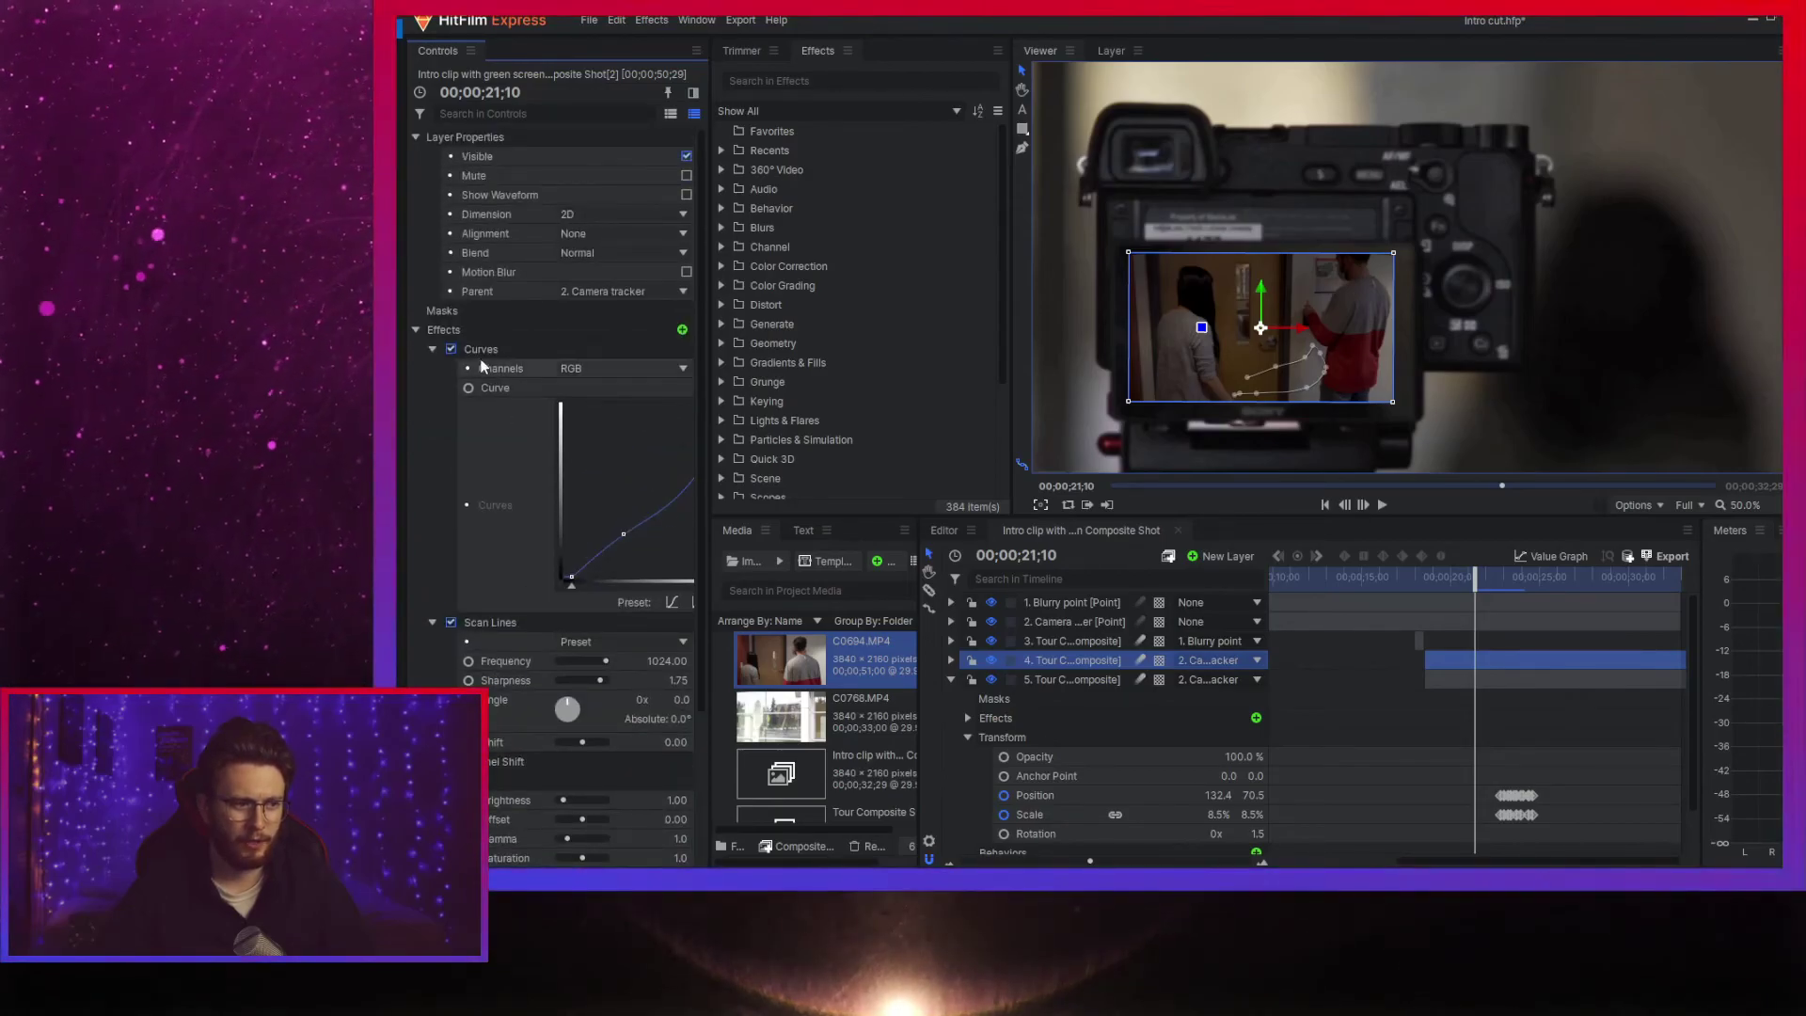
click(432, 349)
click(432, 368)
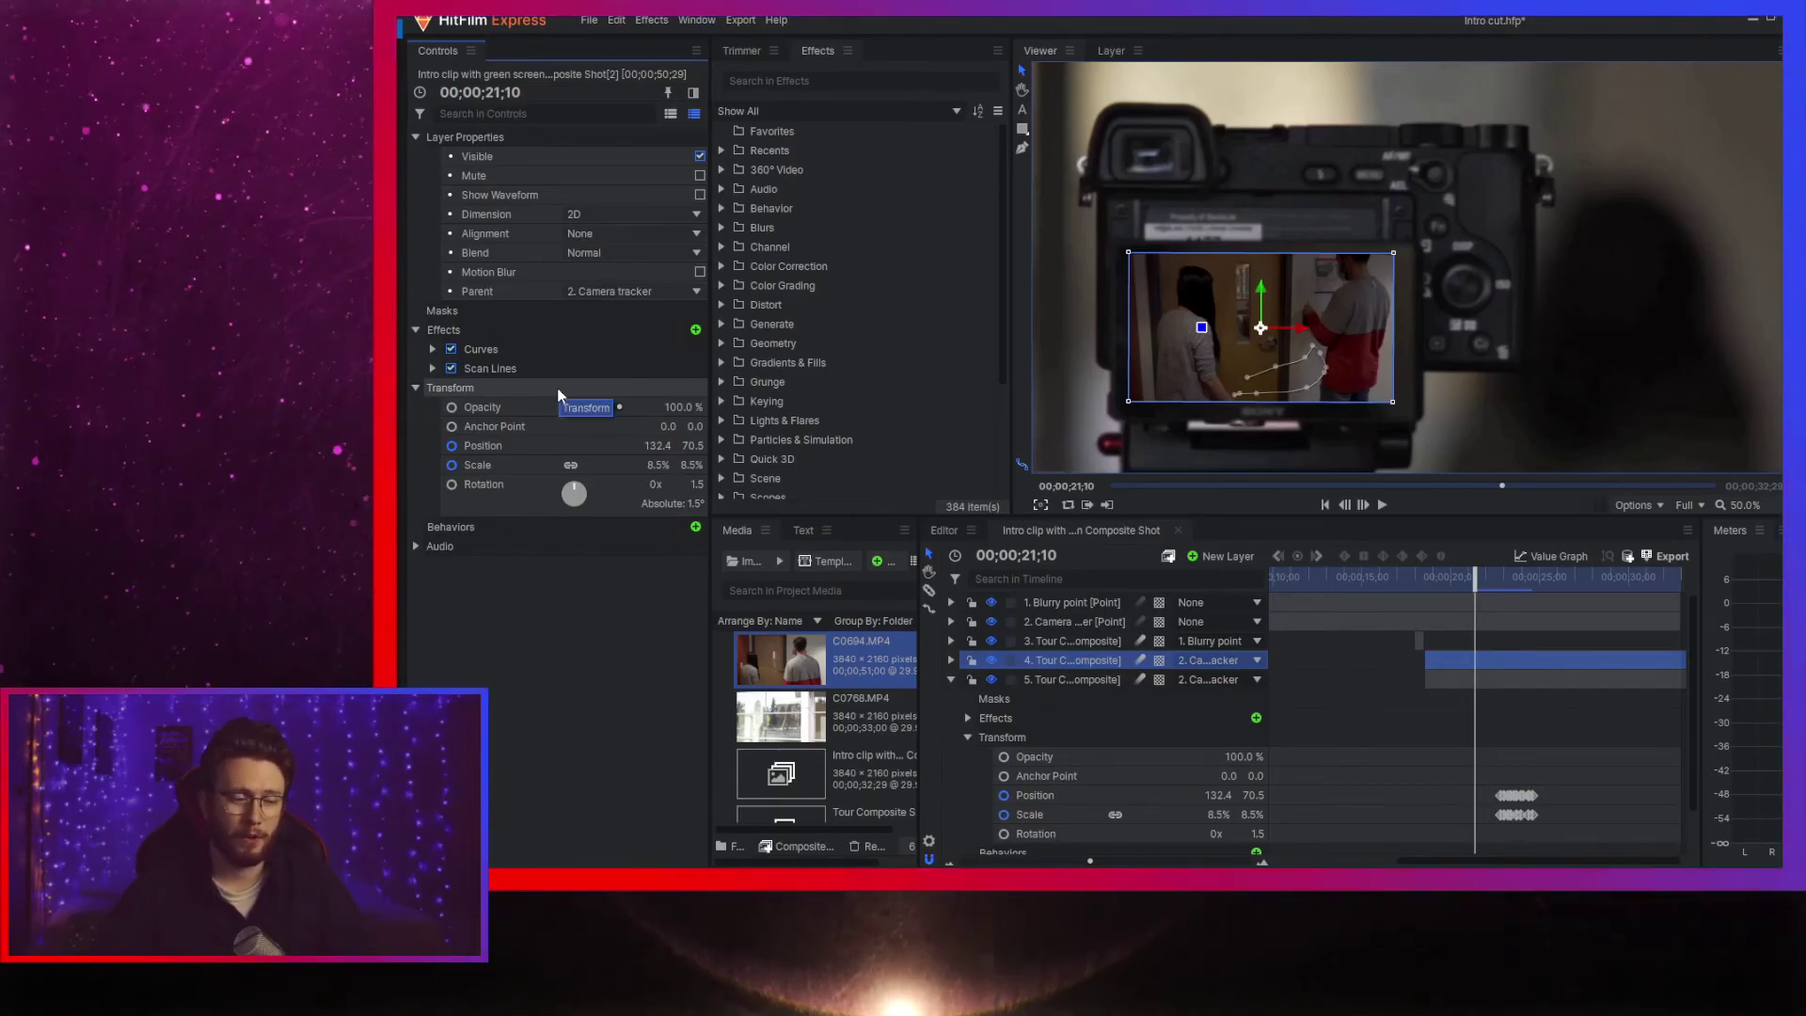
click(450, 349)
scroll(1210, 257, up, 4)
scroll(1205, 257, up, 3)
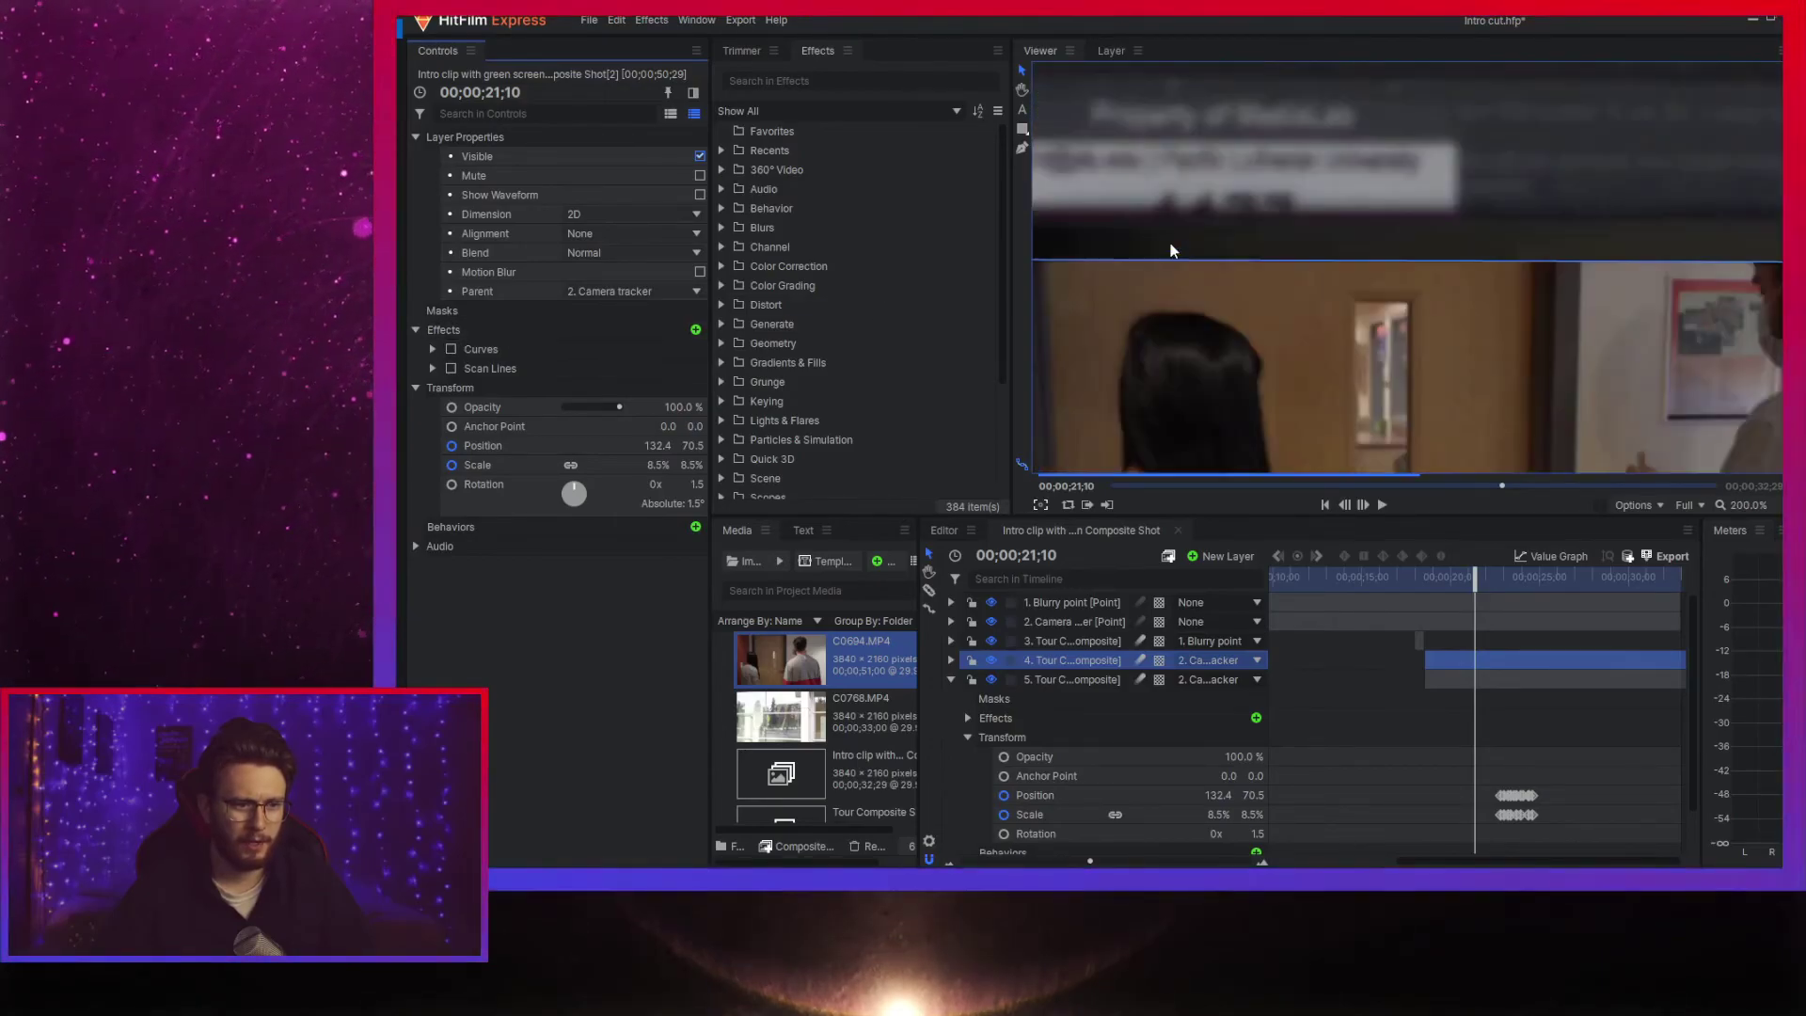
- Open the Tour Composite Shot and cut the mask from its C0694.MP4 layer
double_click(1081, 675)
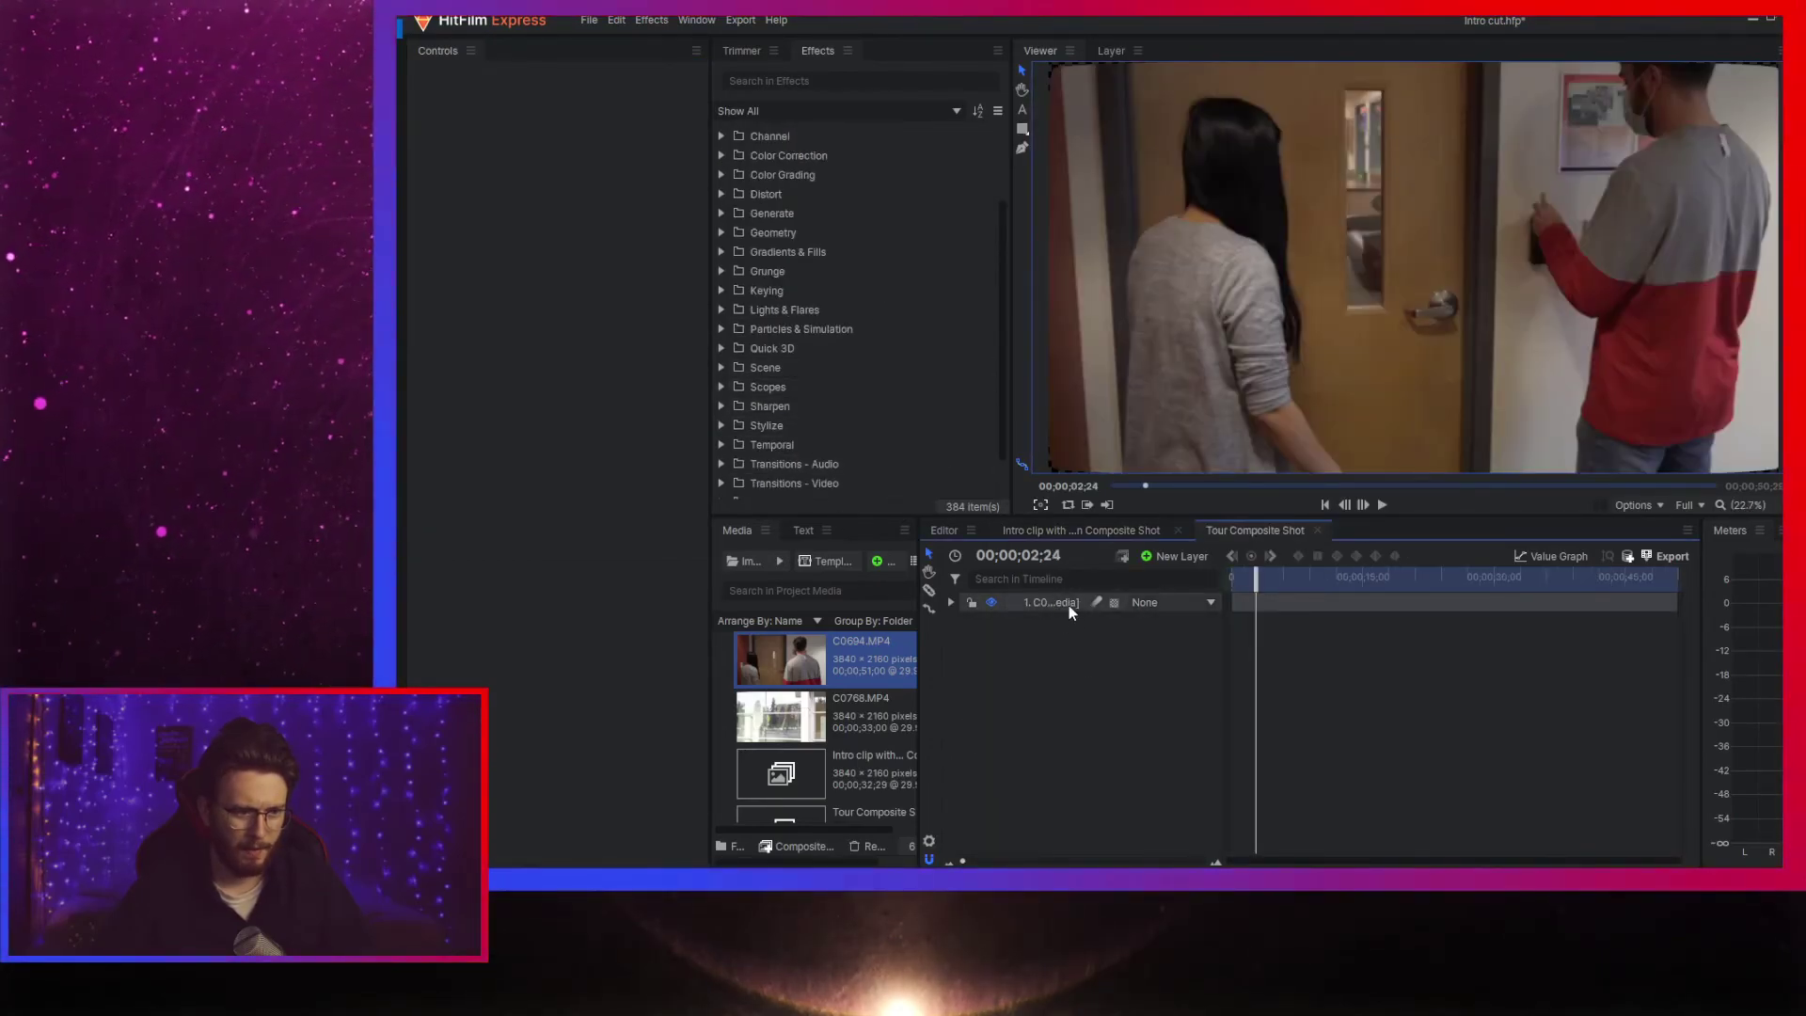
click(1064, 607)
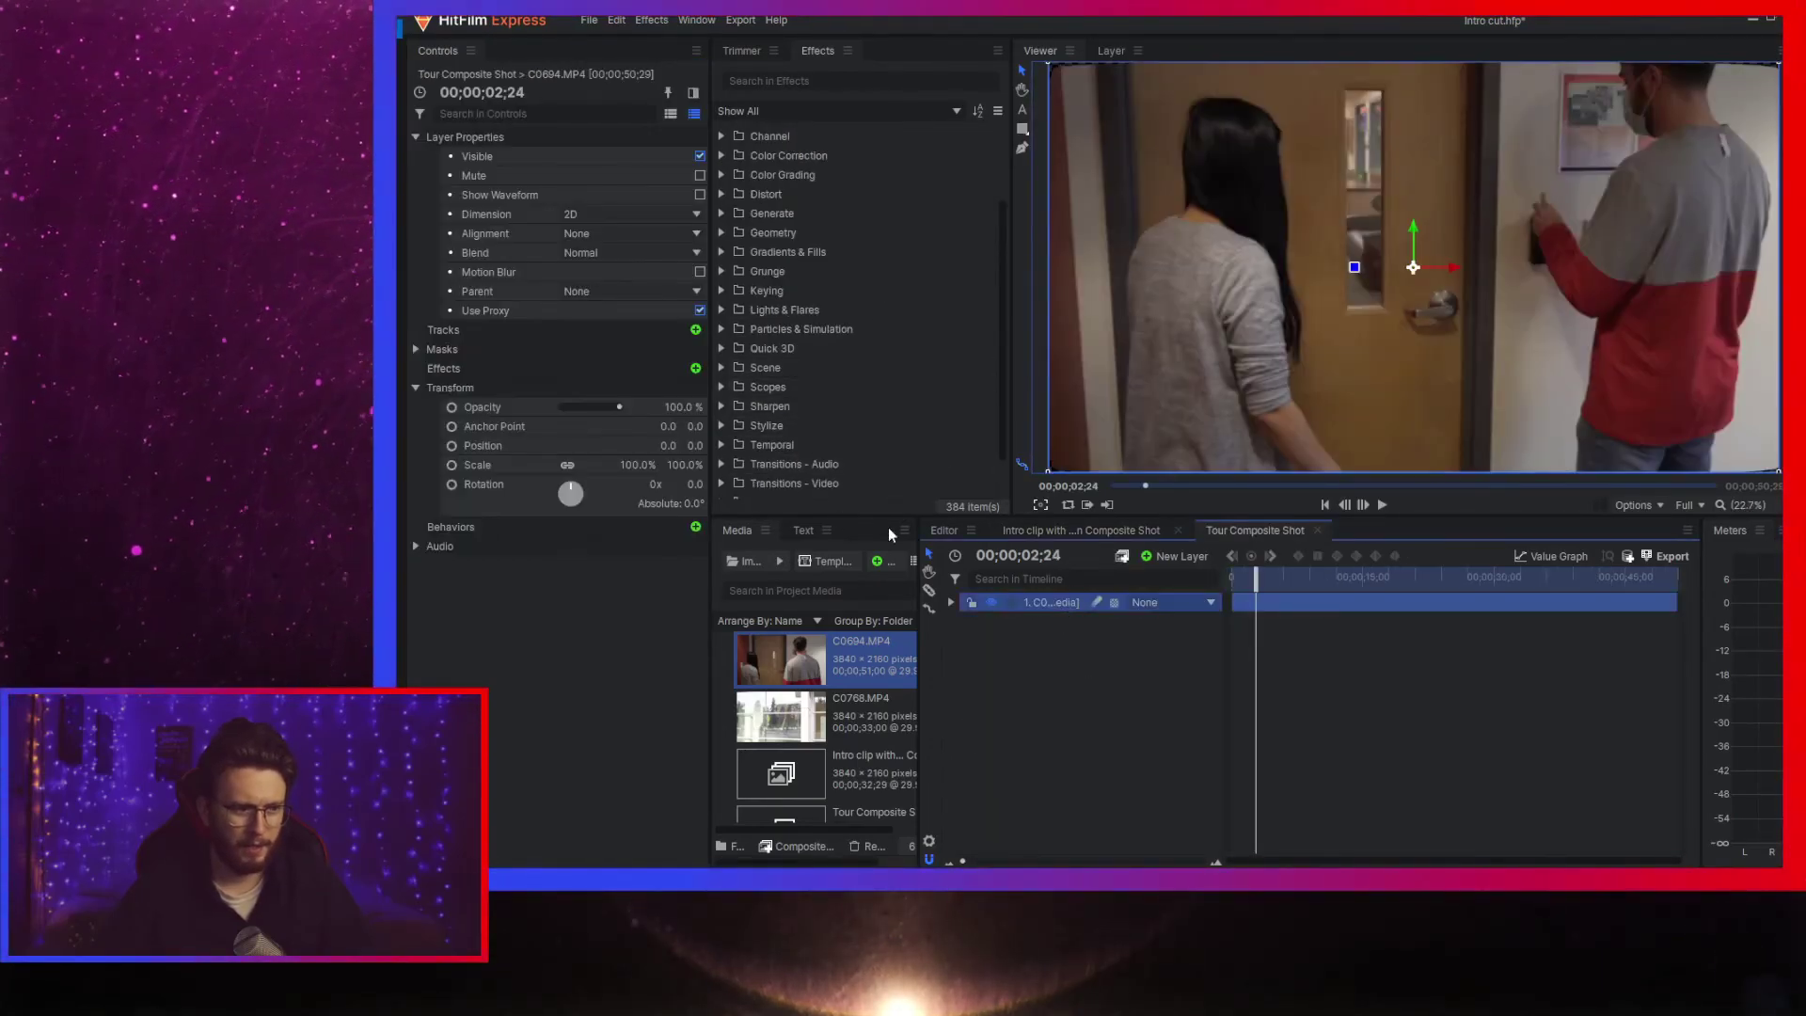
click(417, 350)
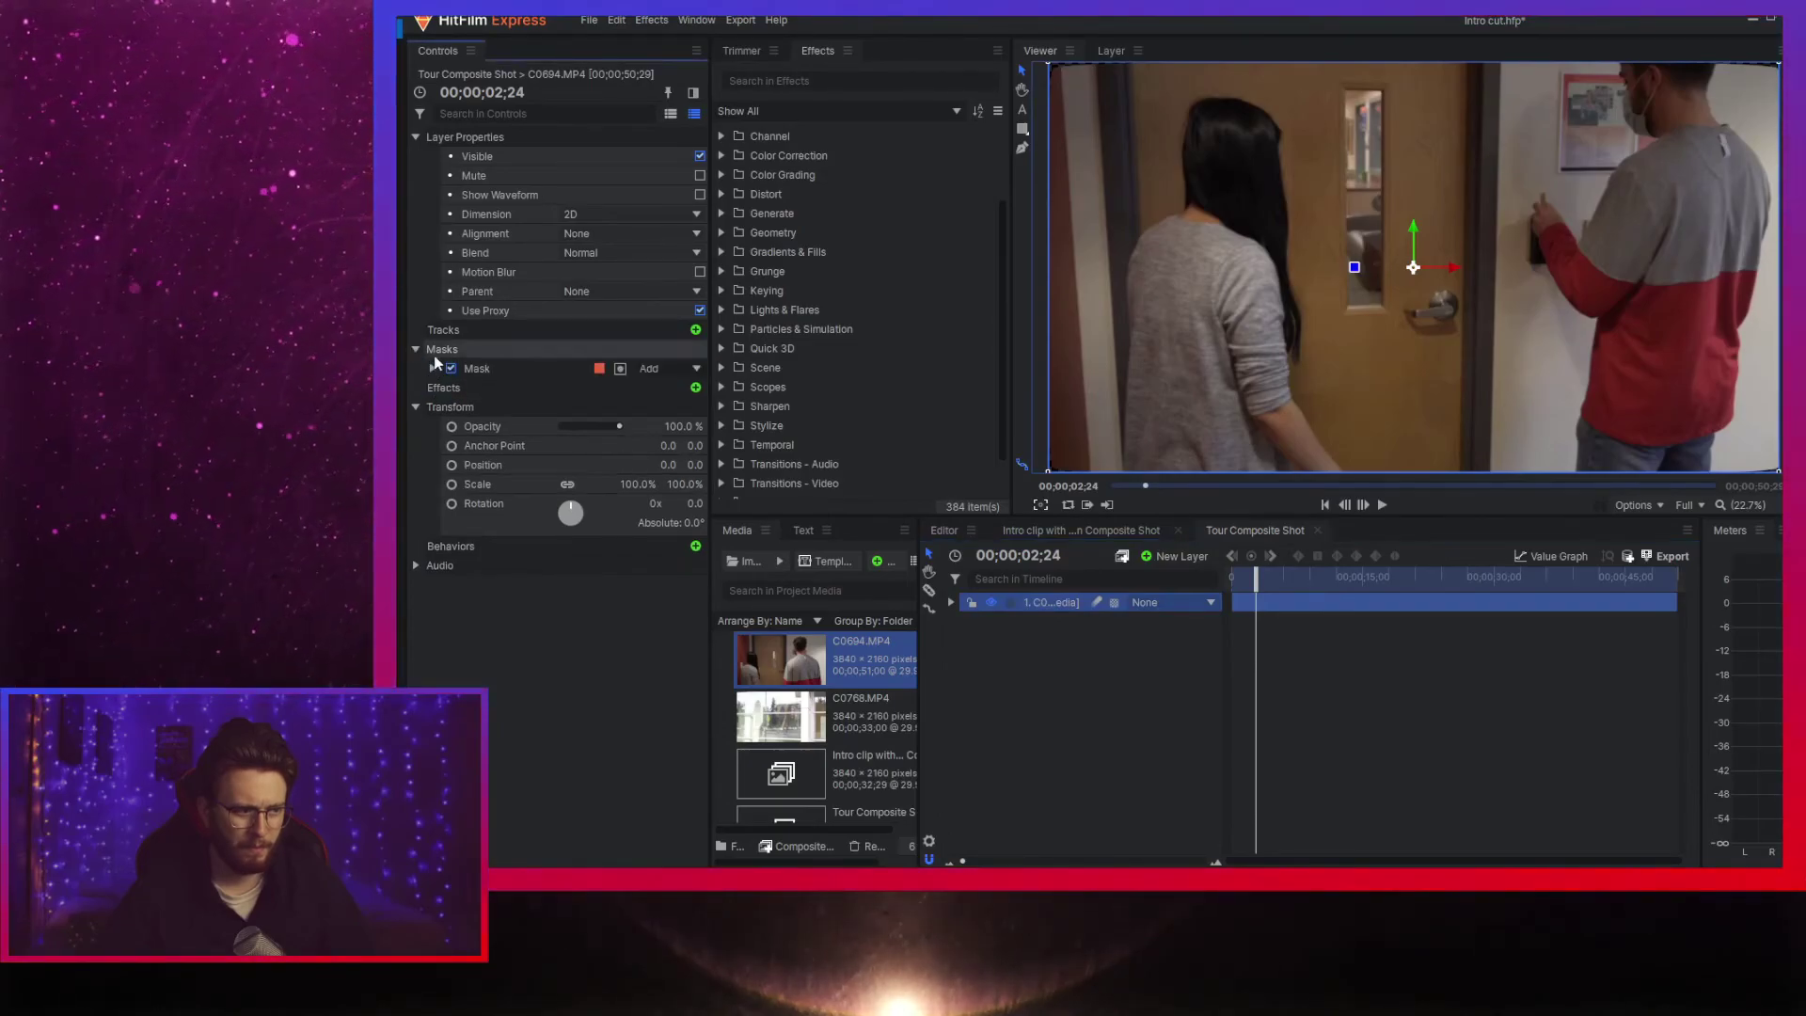
click(499, 369)
key(Delete)
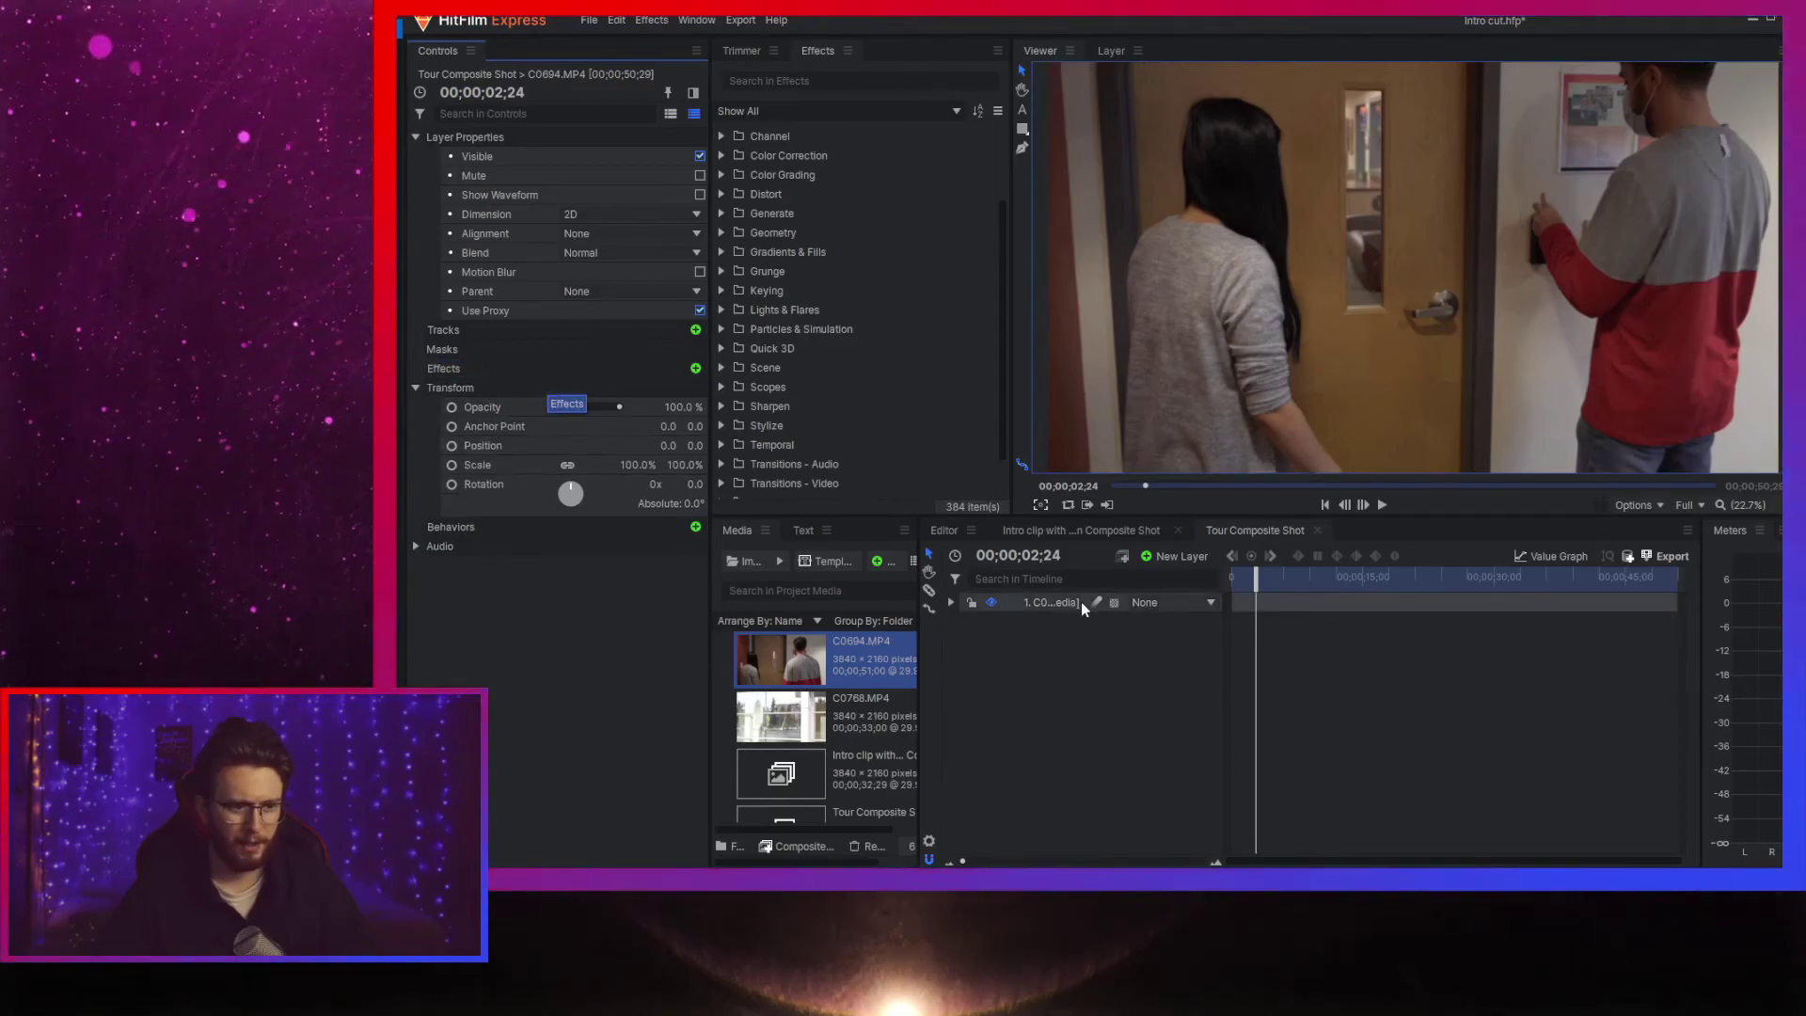
- Paste the mask onto the lower camera-tracker Tour layer in the intro clip composite shot and check it with the upper layer temporarily hidden
click(1089, 532)
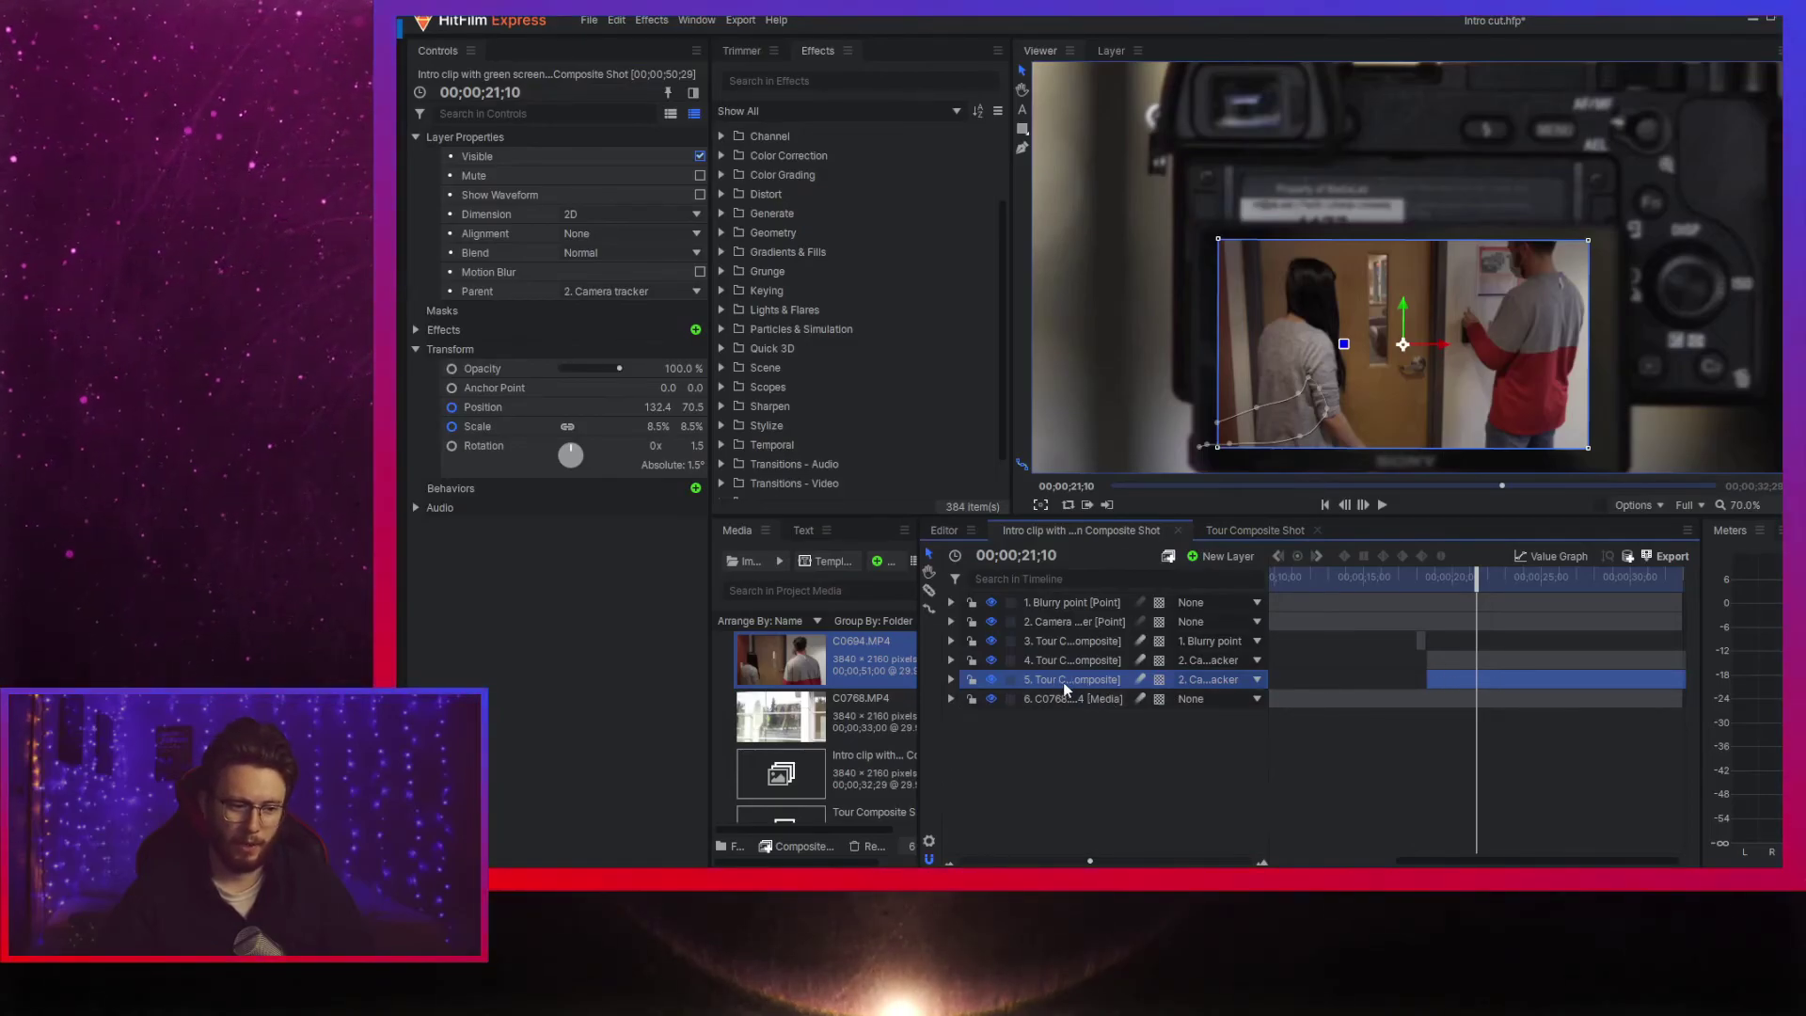
key(ctrl+v)
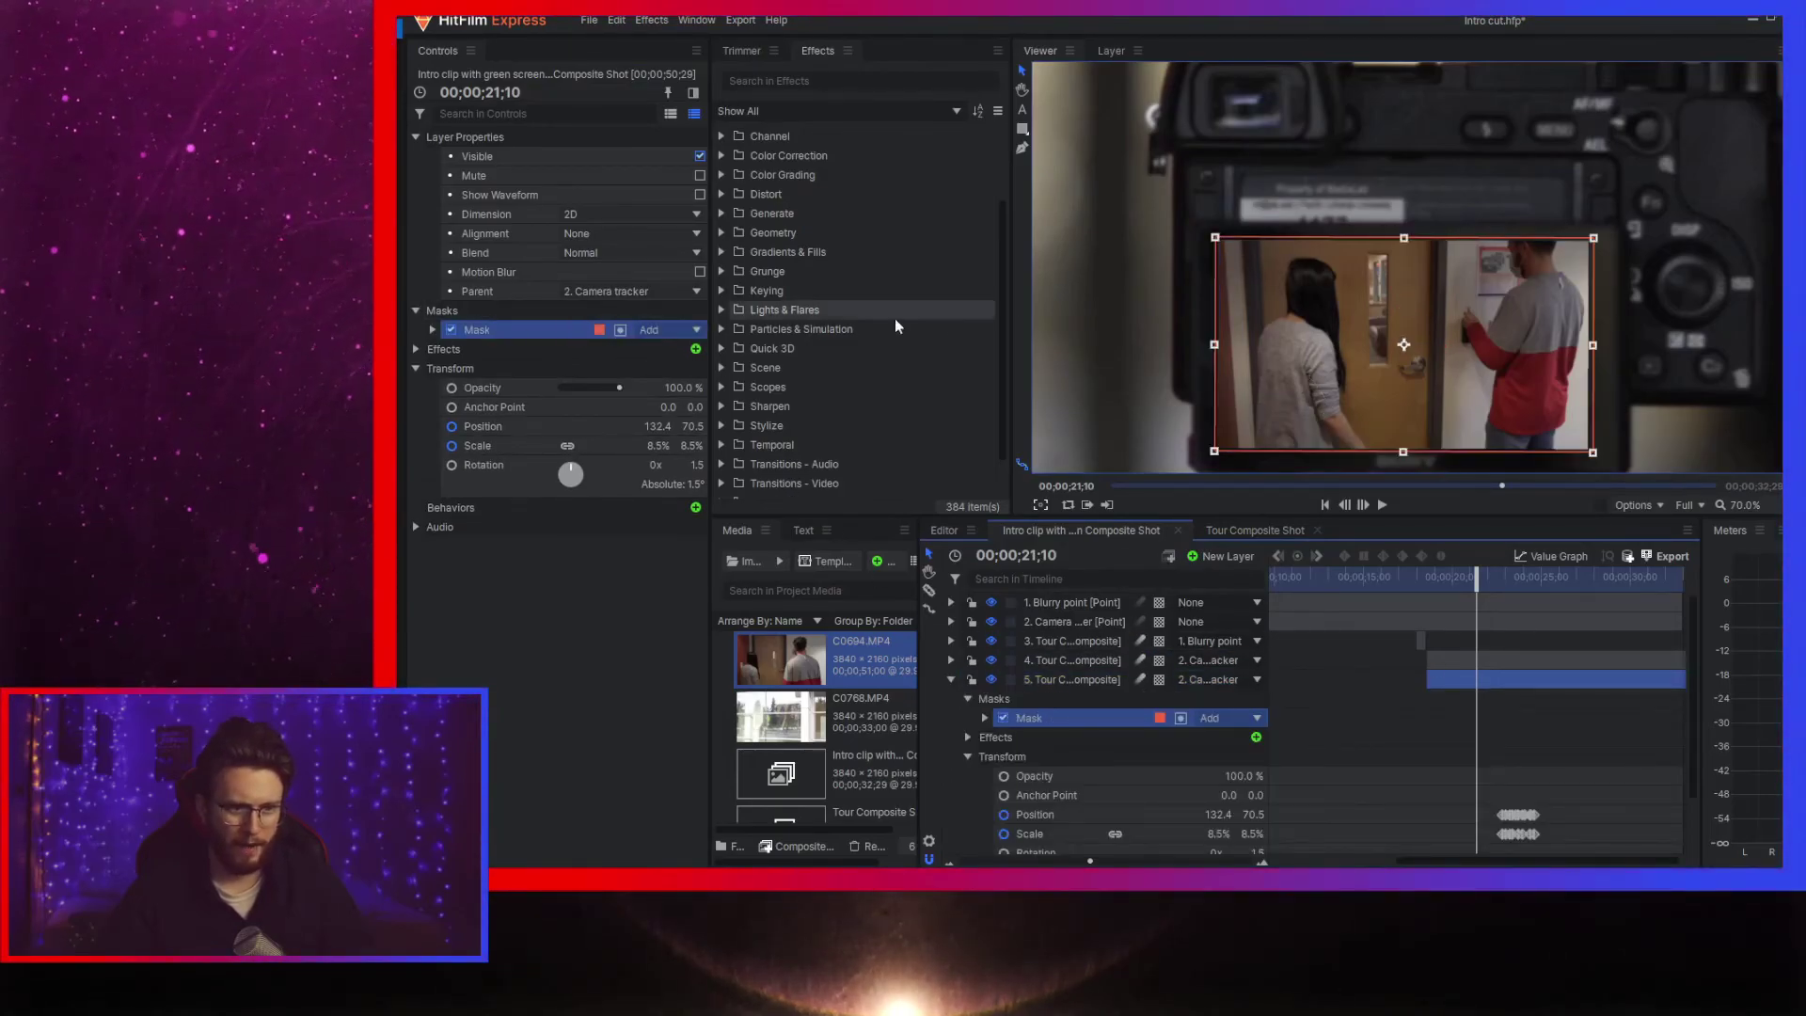
scroll(1430, 320, down, 2)
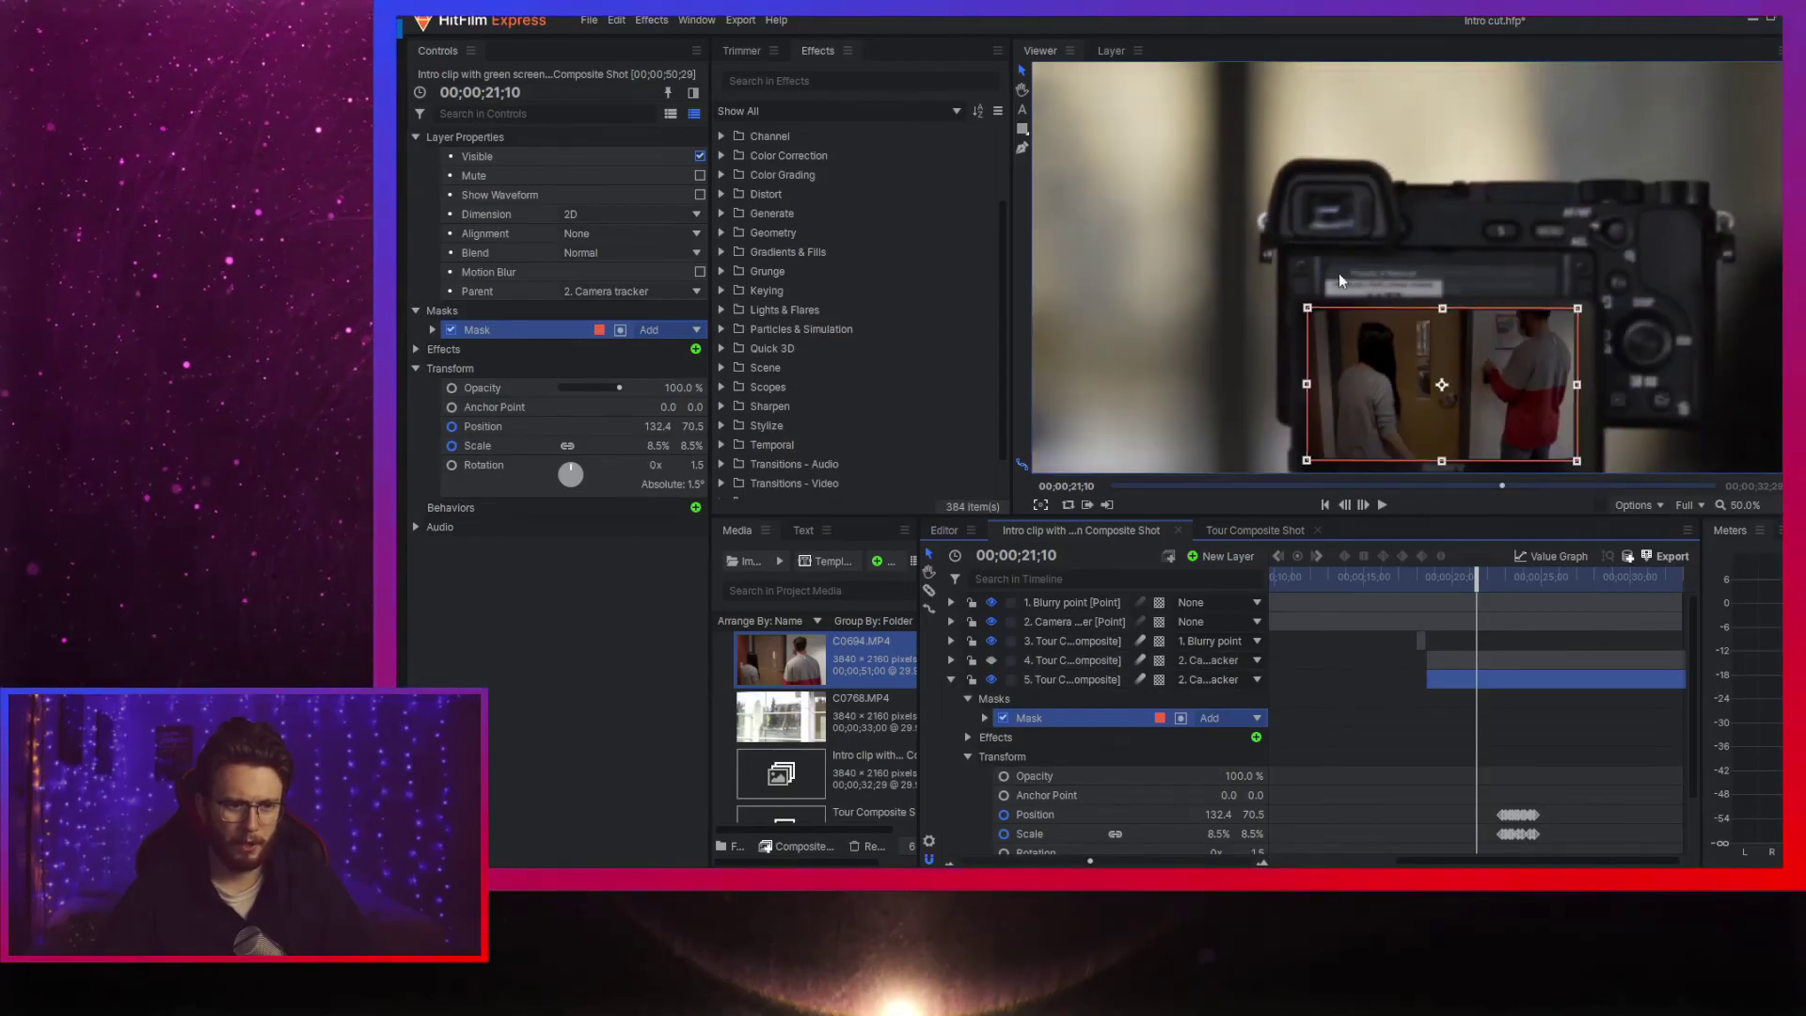
scroll(1359, 296, down, 2)
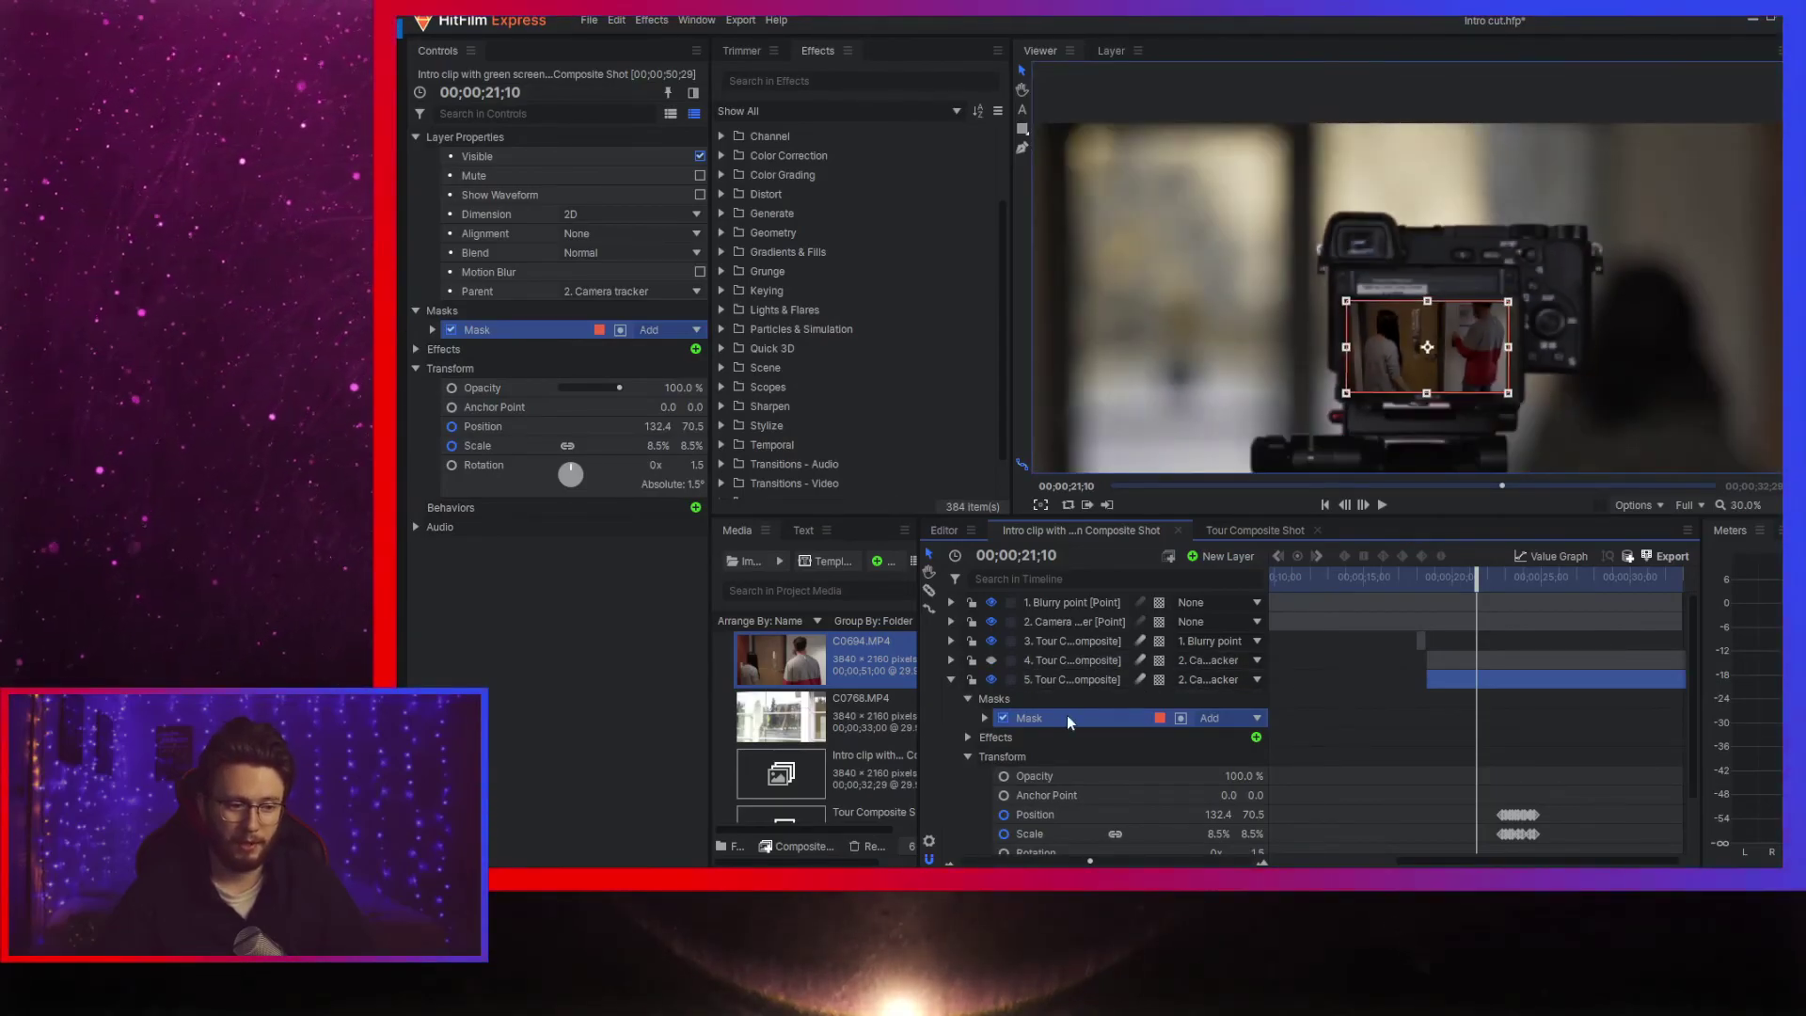
click(990, 661)
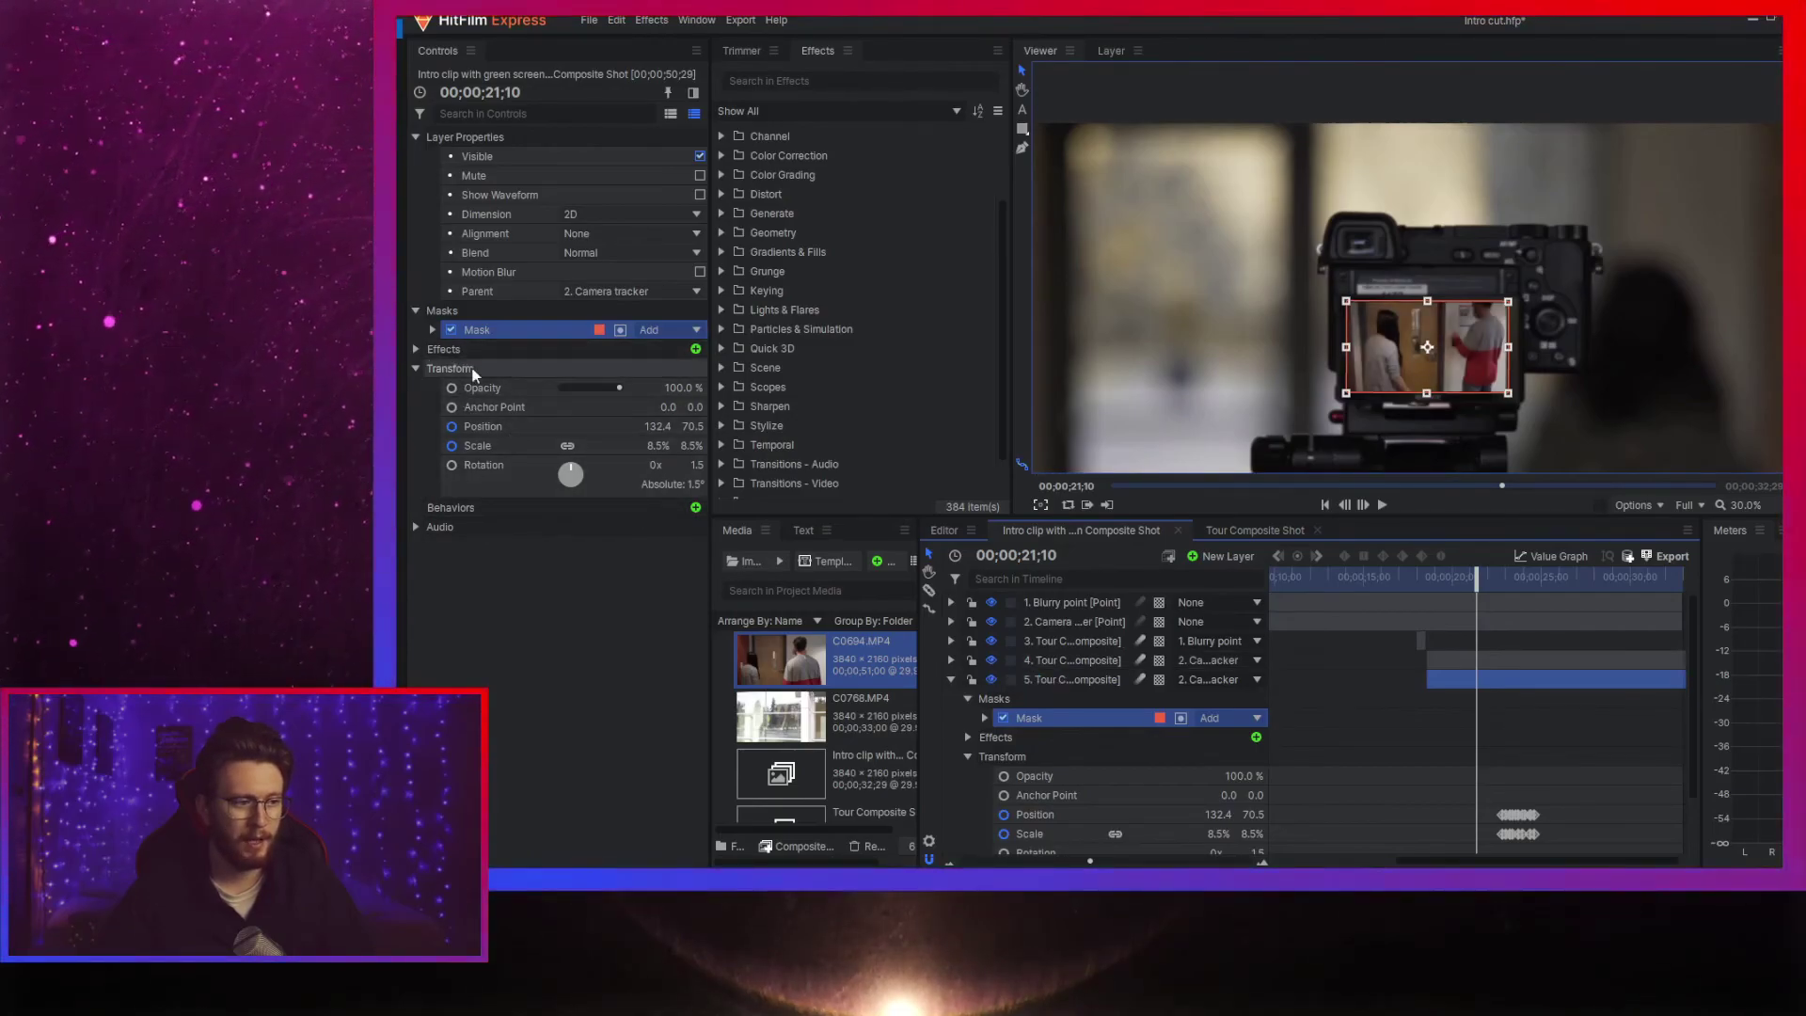
- Set the upper Tour layer's opacity to 0% and start keyframing it at 00;00;23;15 during the zoom
click(1059, 660)
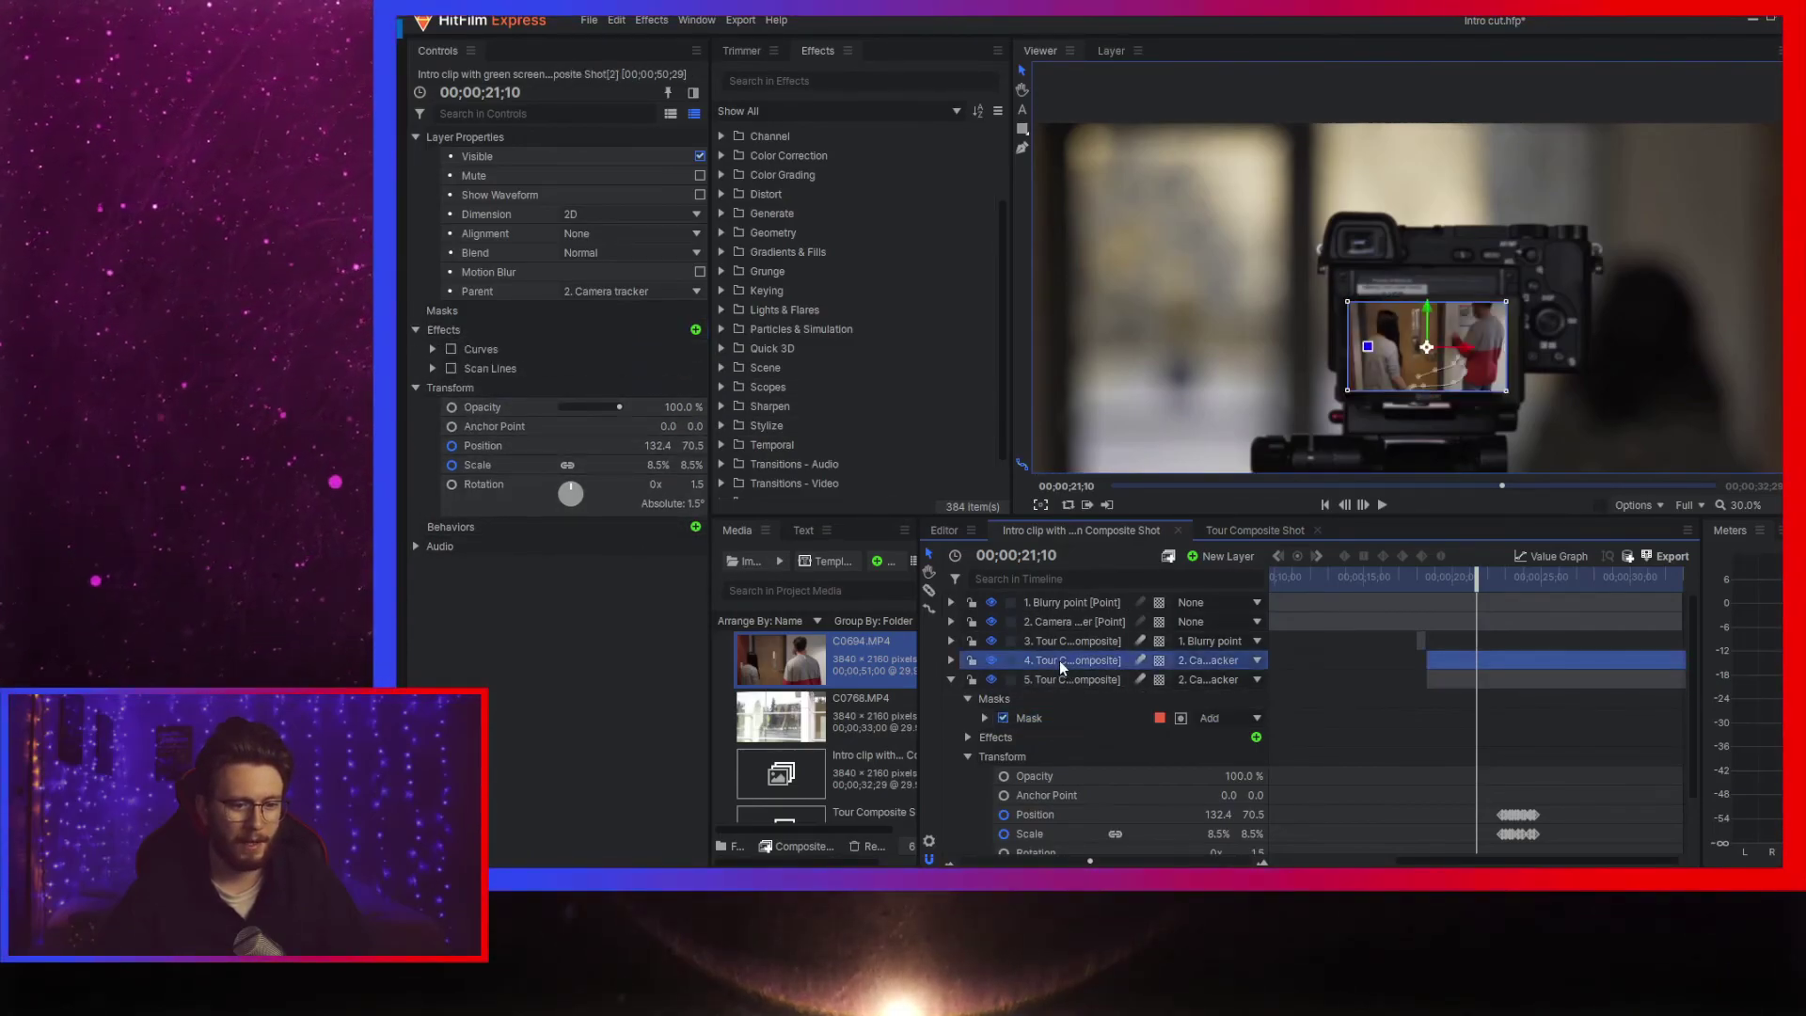
drag(619, 407, 560, 408)
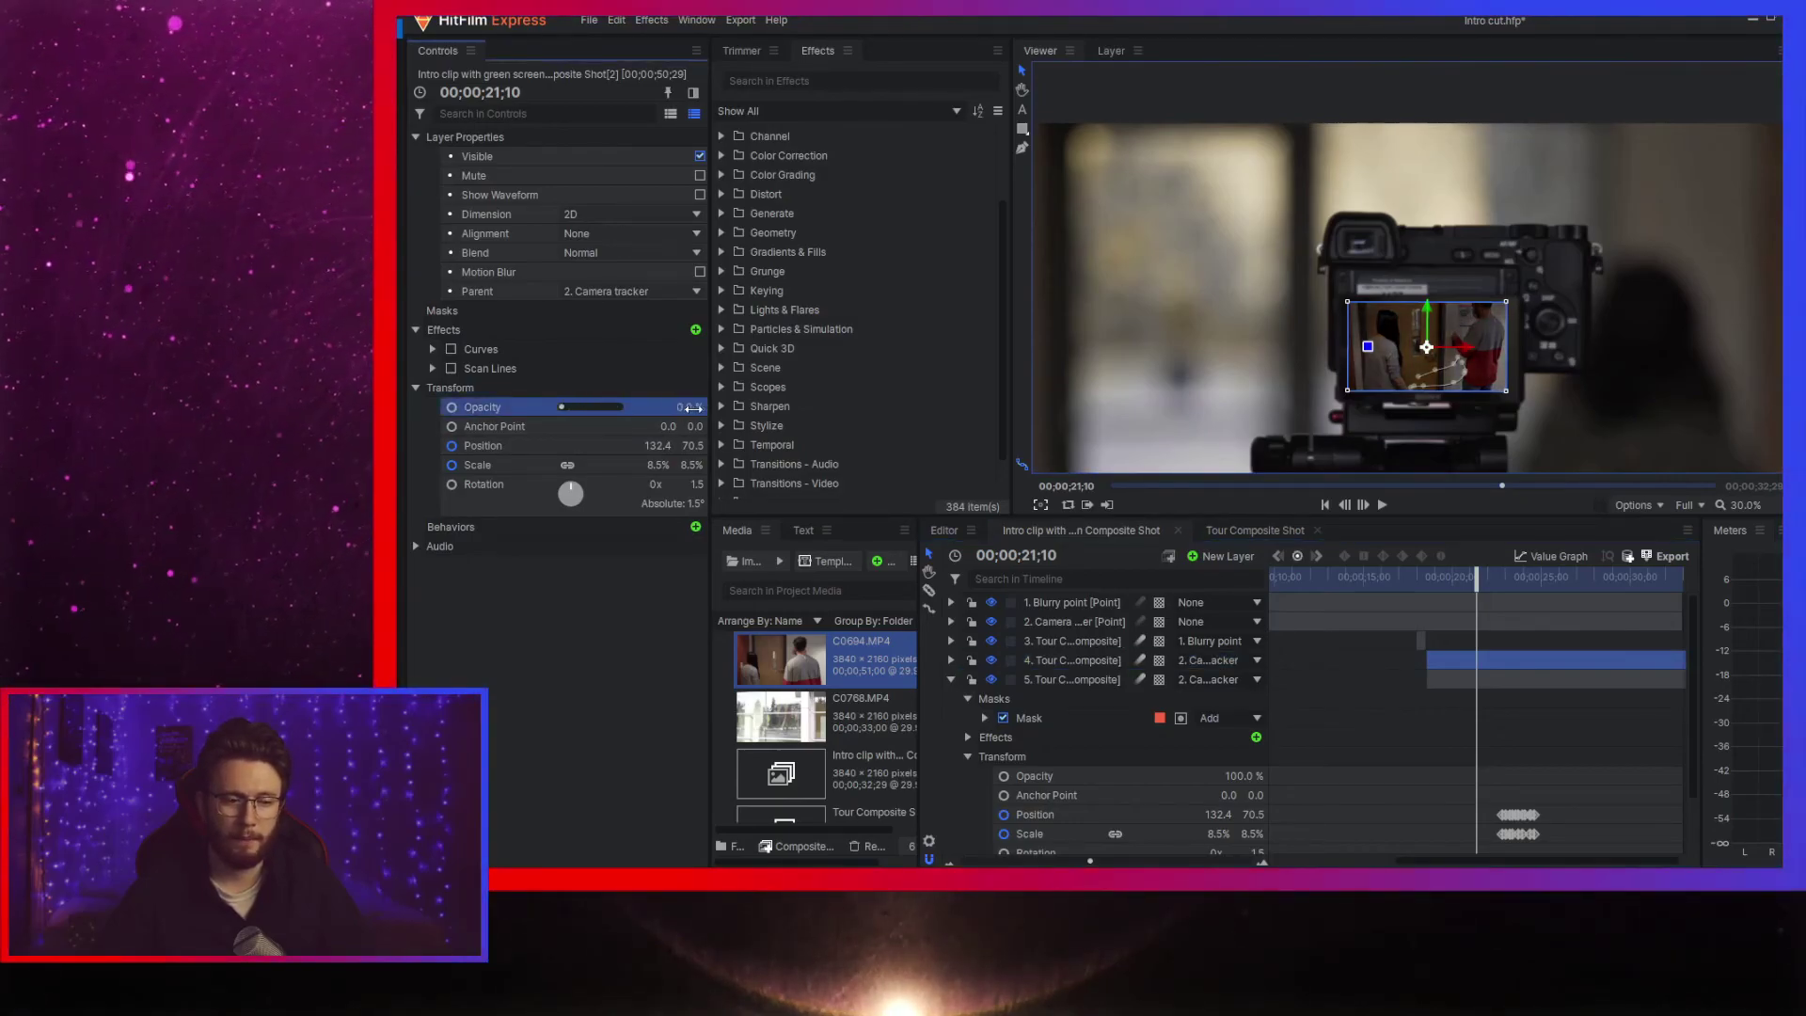
drag(1482, 572, 1512, 577)
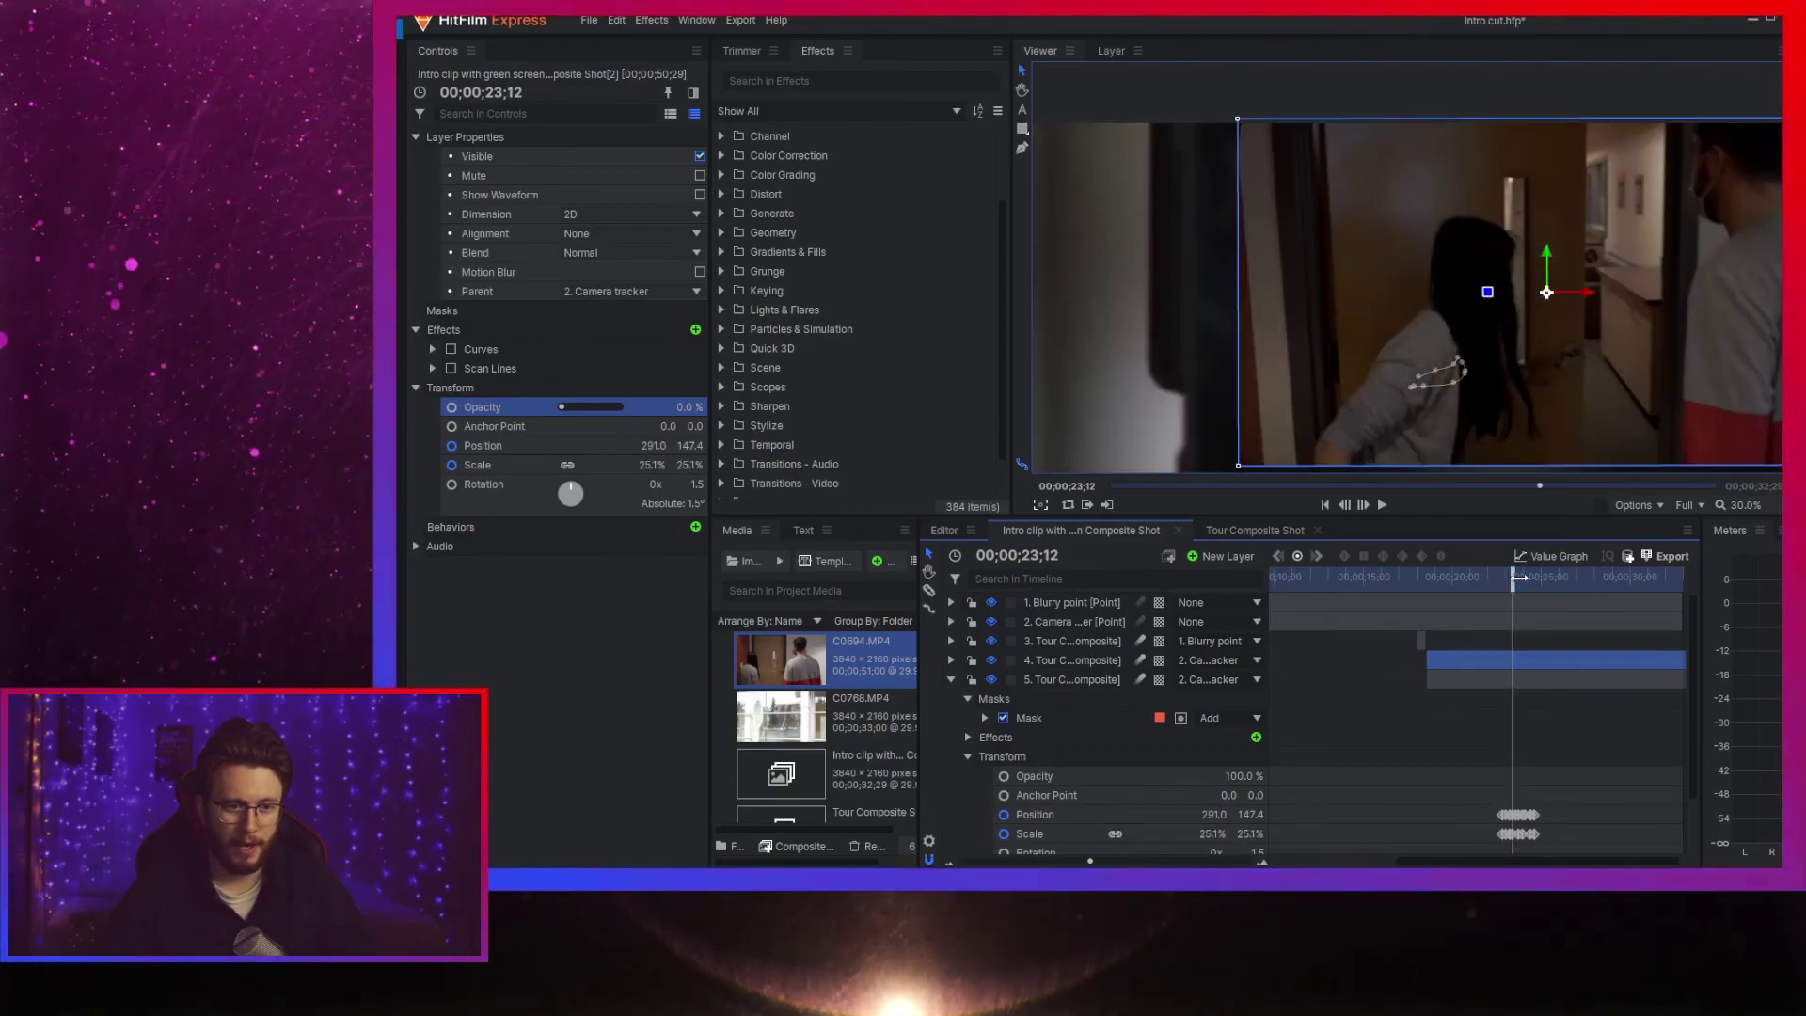
scroll(1132, 256, down, 3)
scroll(1142, 296, up, 3)
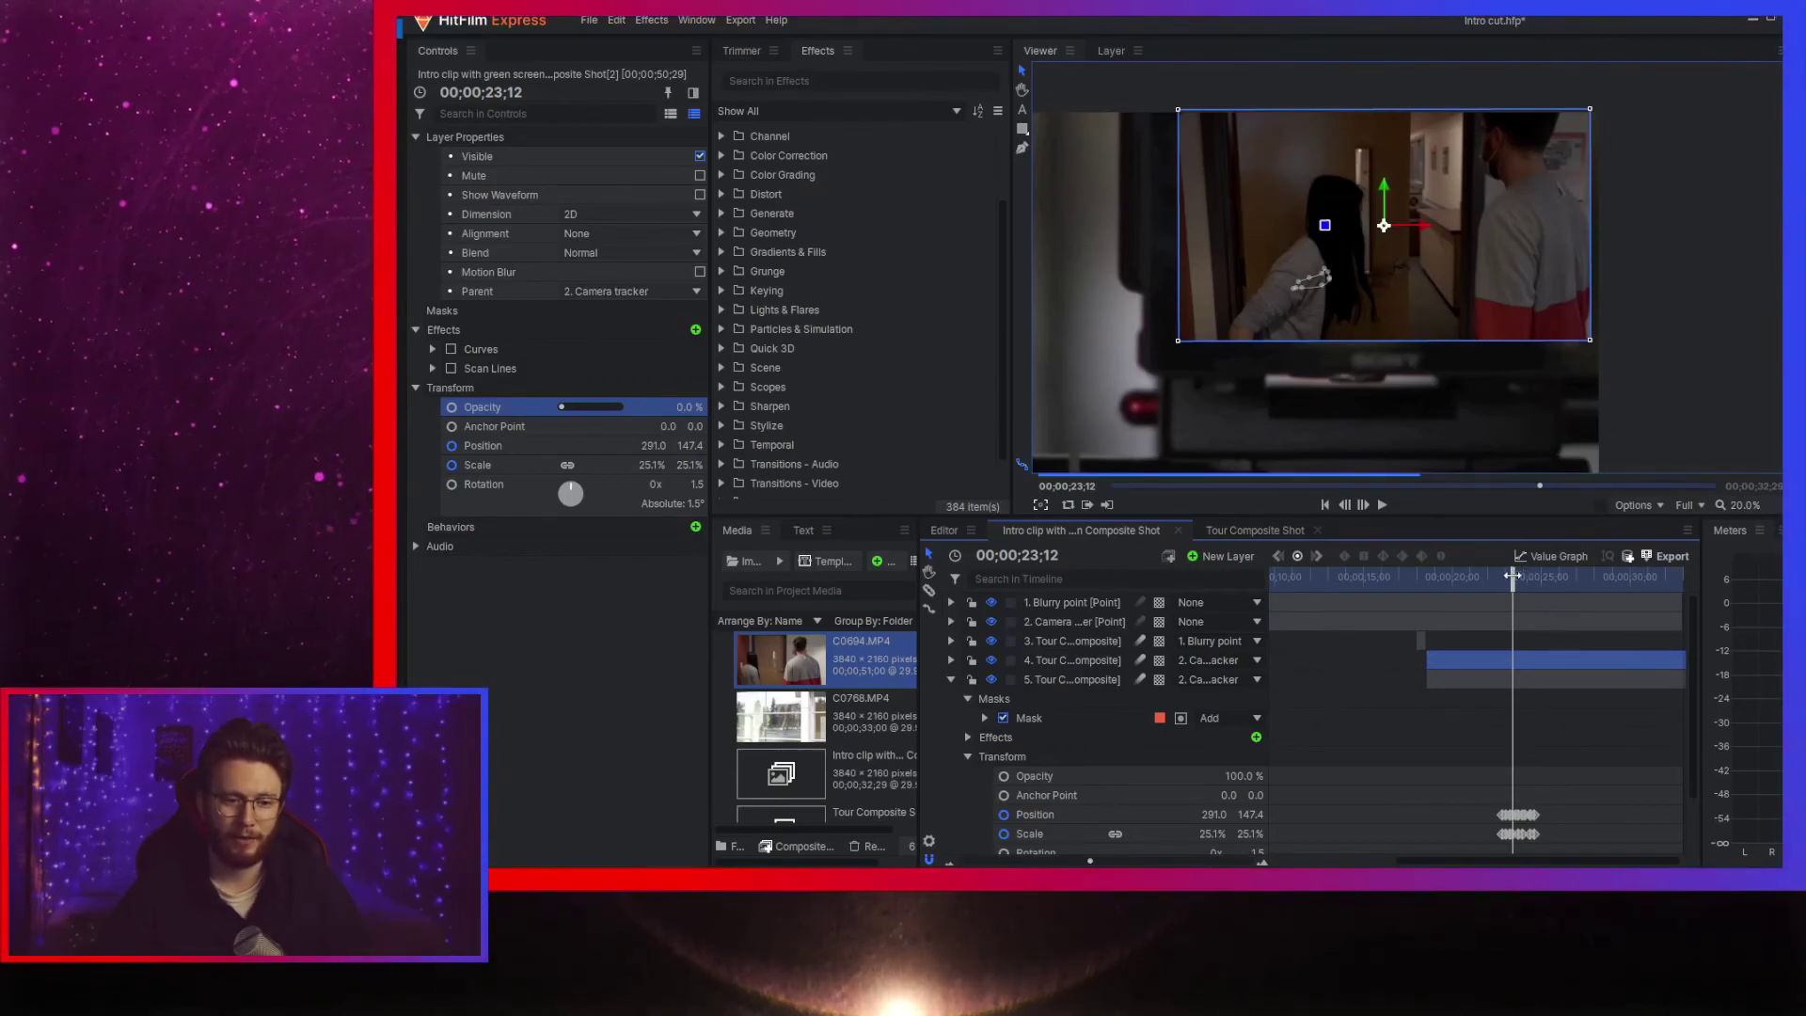
drag(1515, 572, 1502, 575)
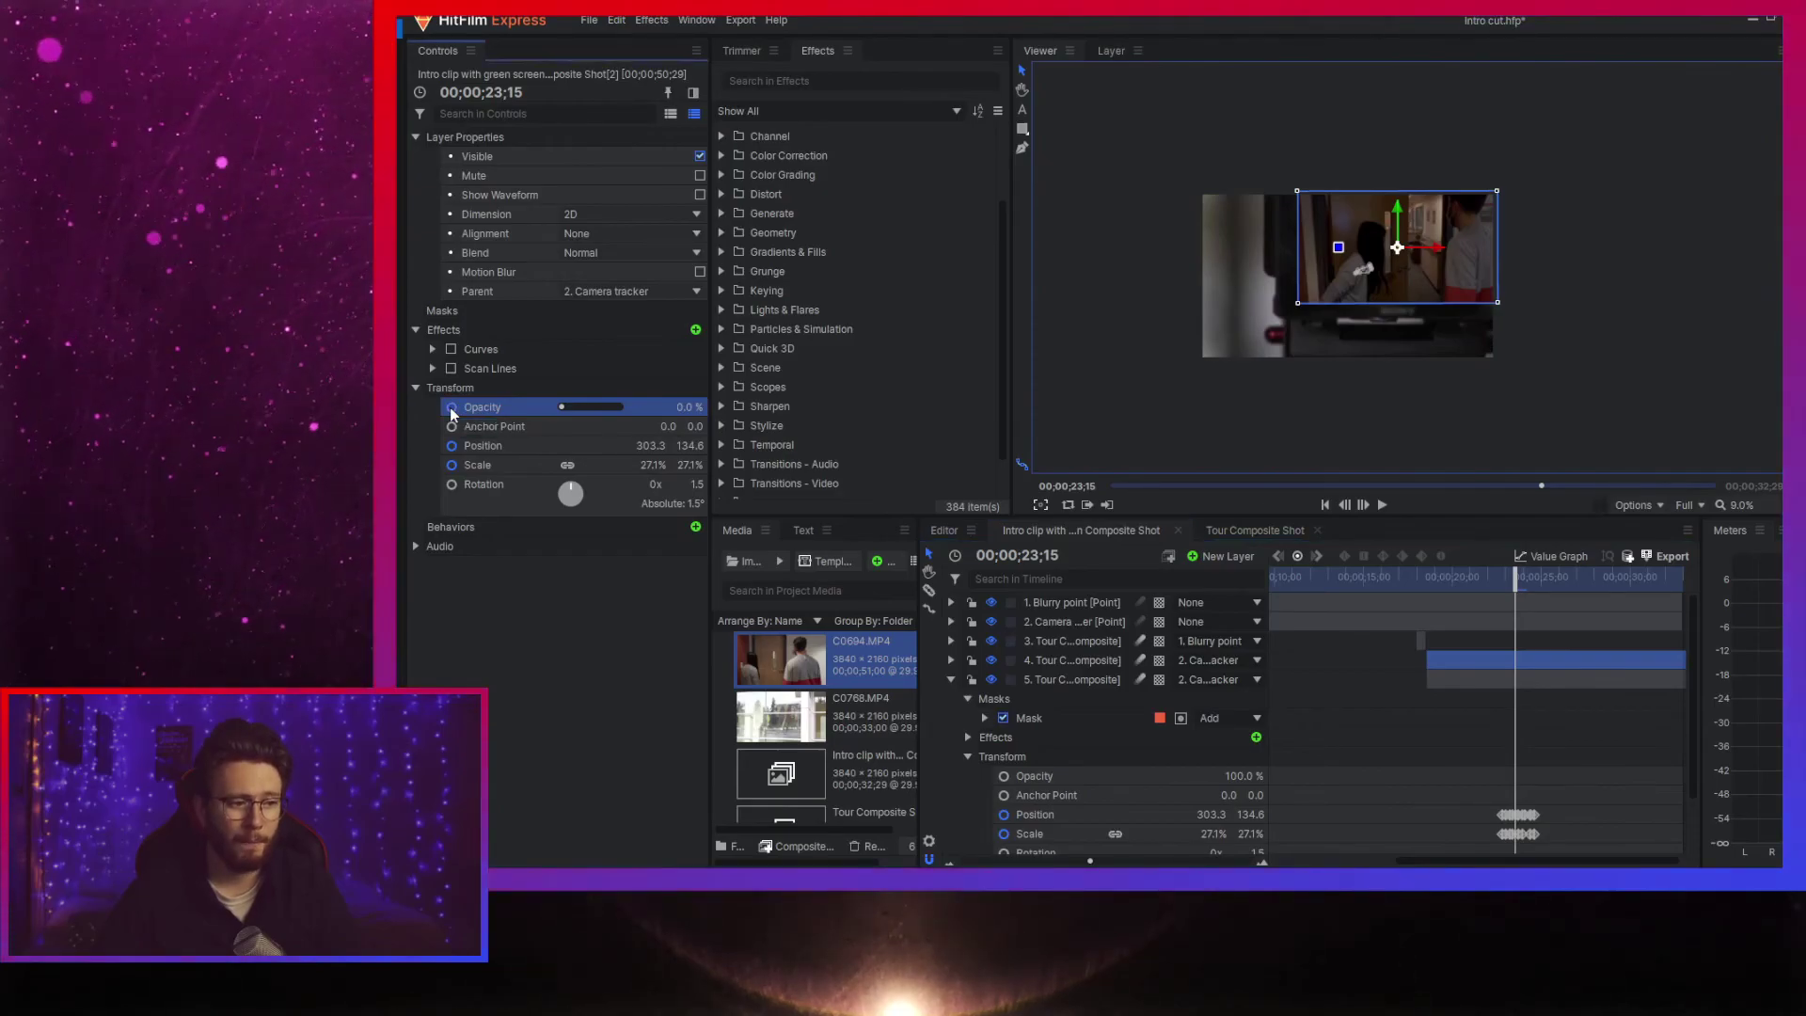
- Keyframe the upper Tour layer's opacity at 100% at 00;00;24;18 and play the fade back from 00;00;23;26
drag(1512, 582, 1444, 586)
scroll(1565, 818, up, 5)
scroll(1290, 367, up, 2)
scroll(1290, 367, down, 4)
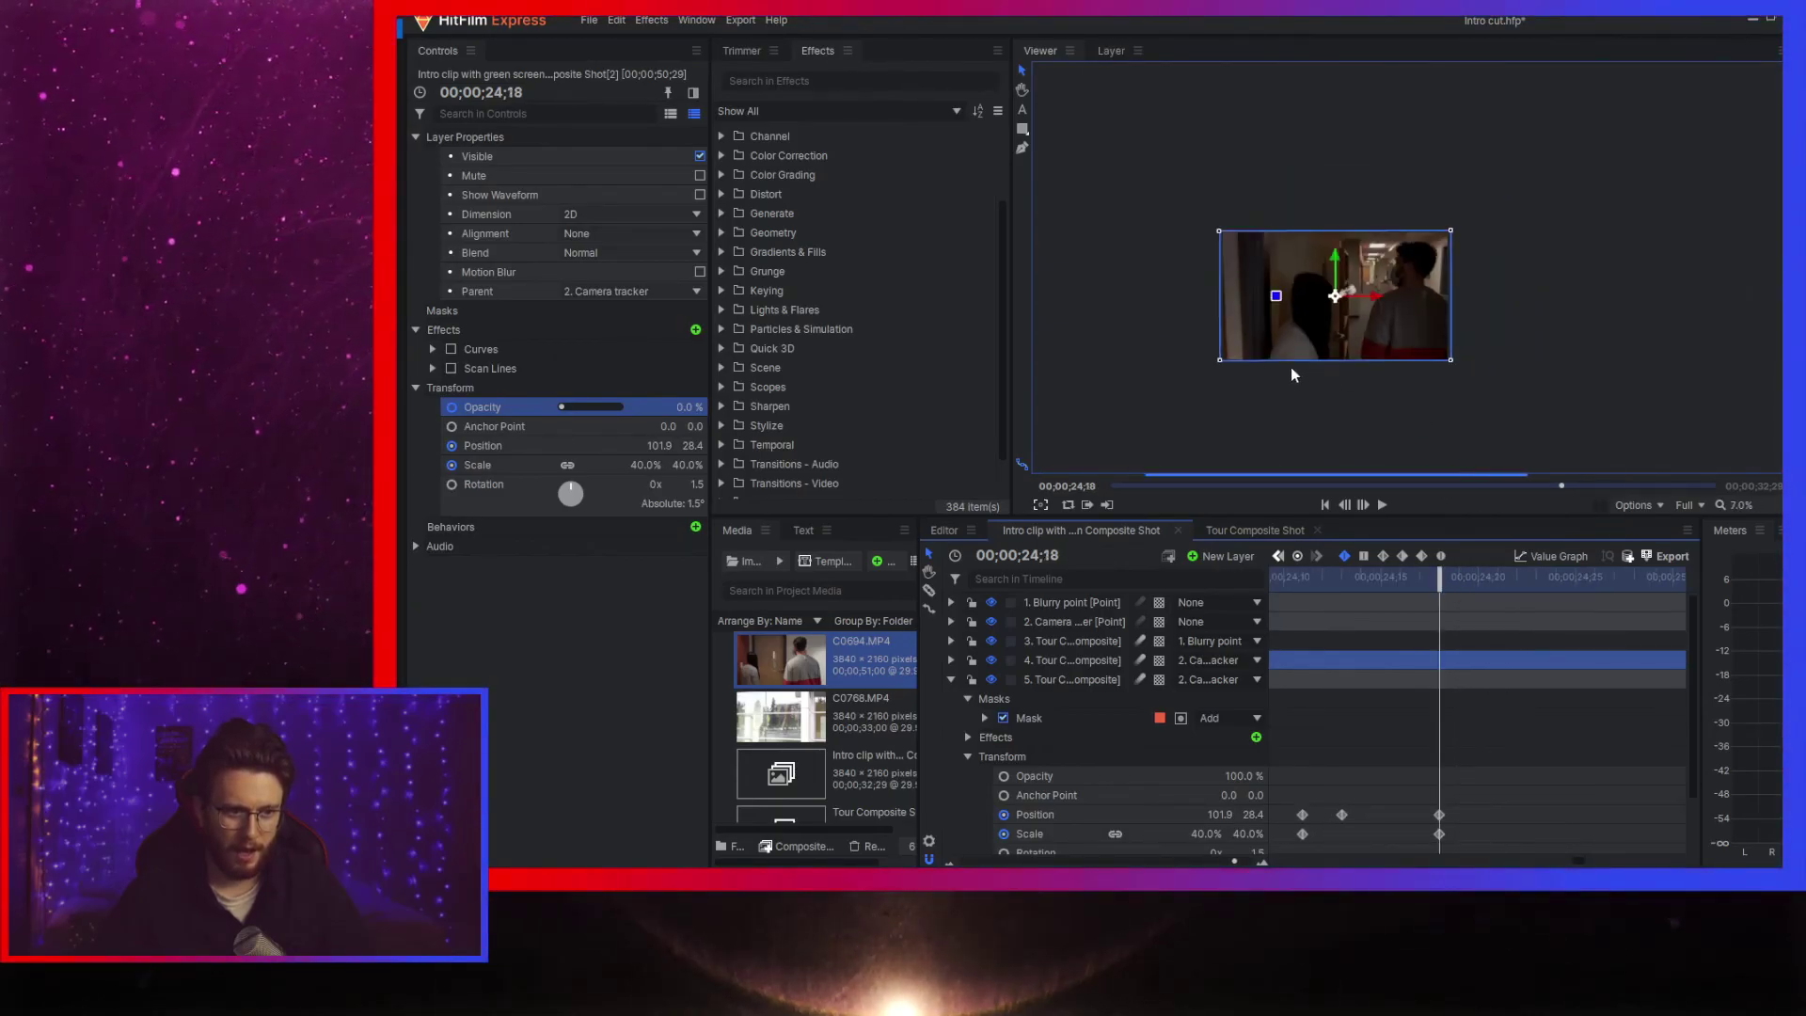
click(689, 407)
drag(696, 408, 783, 407)
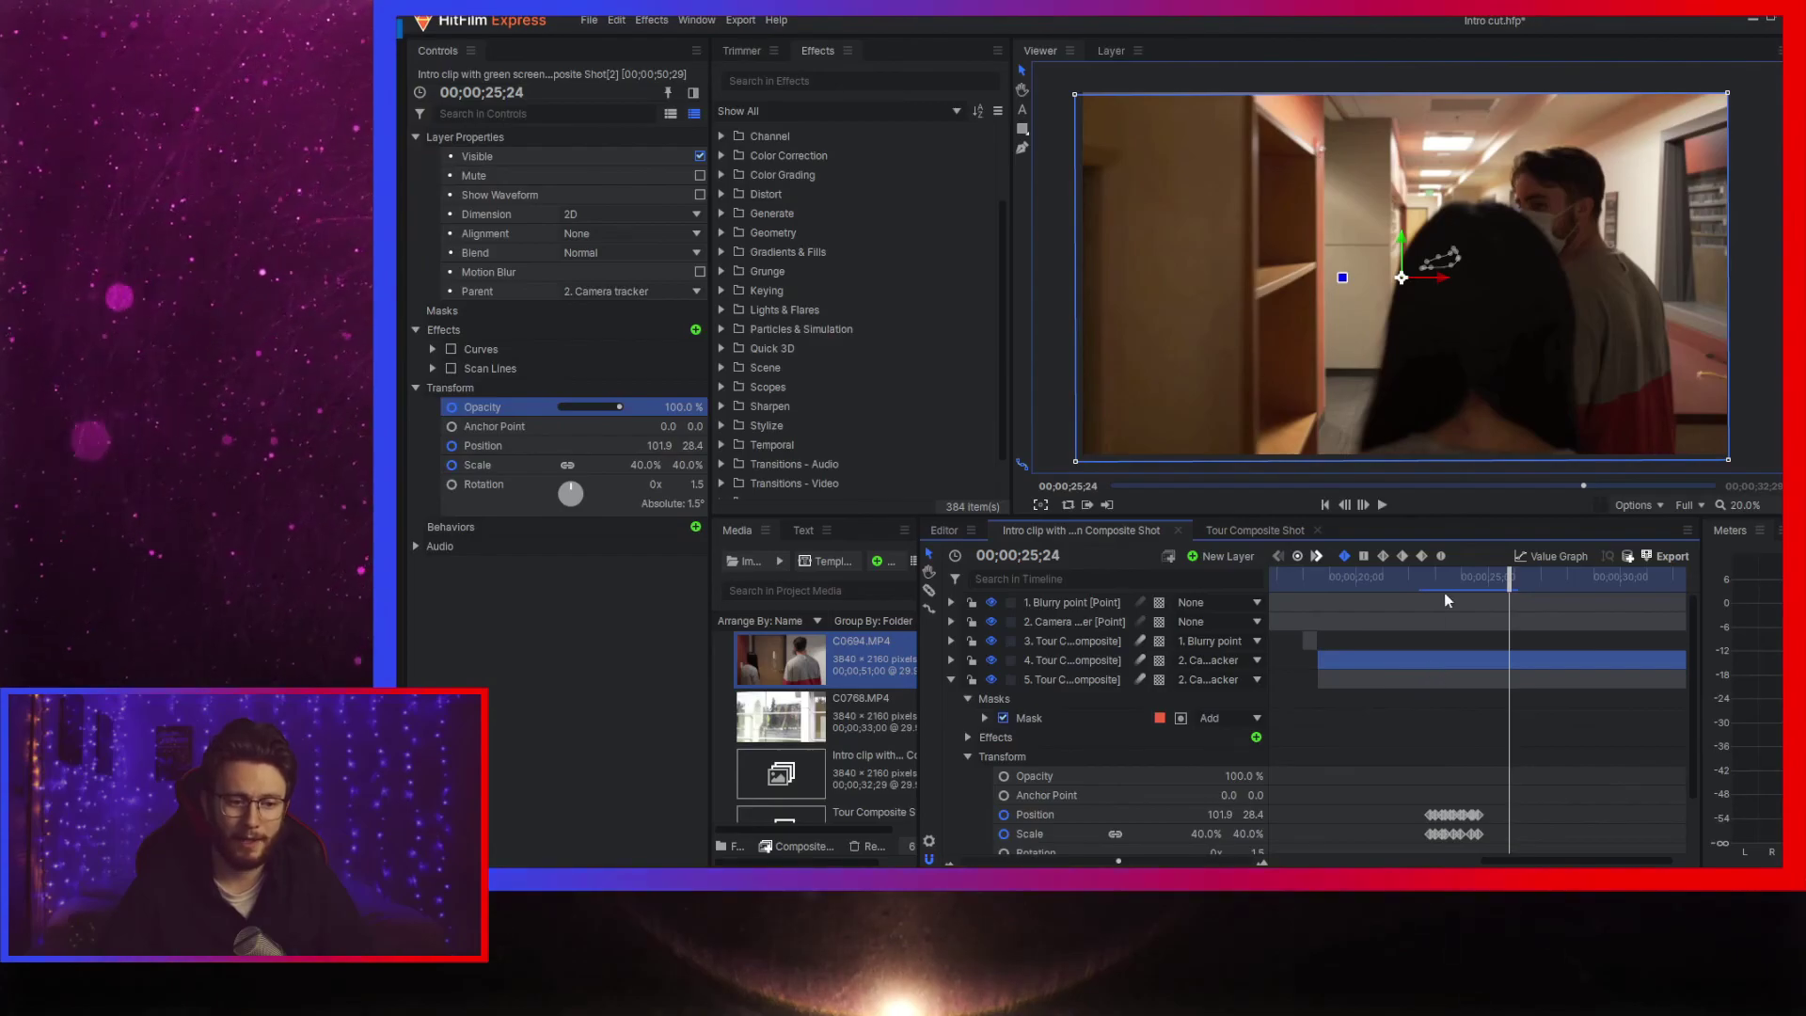
drag(1436, 579, 1459, 578)
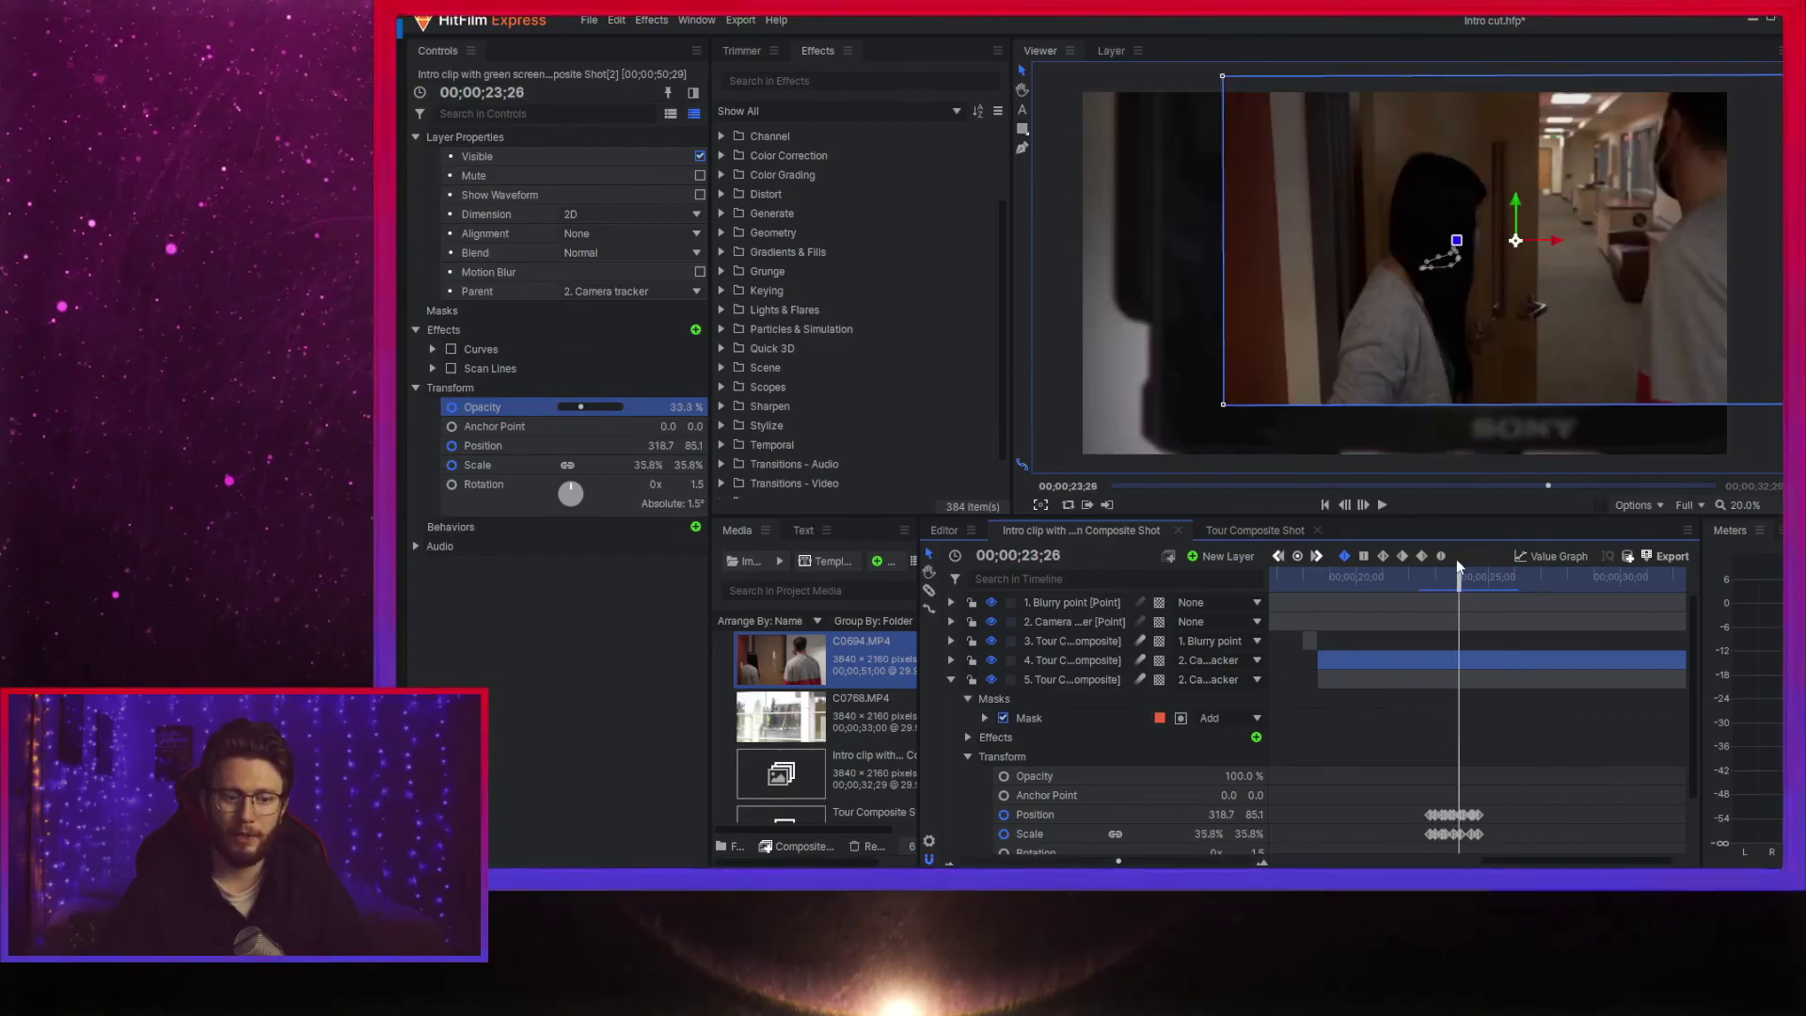
key(space)
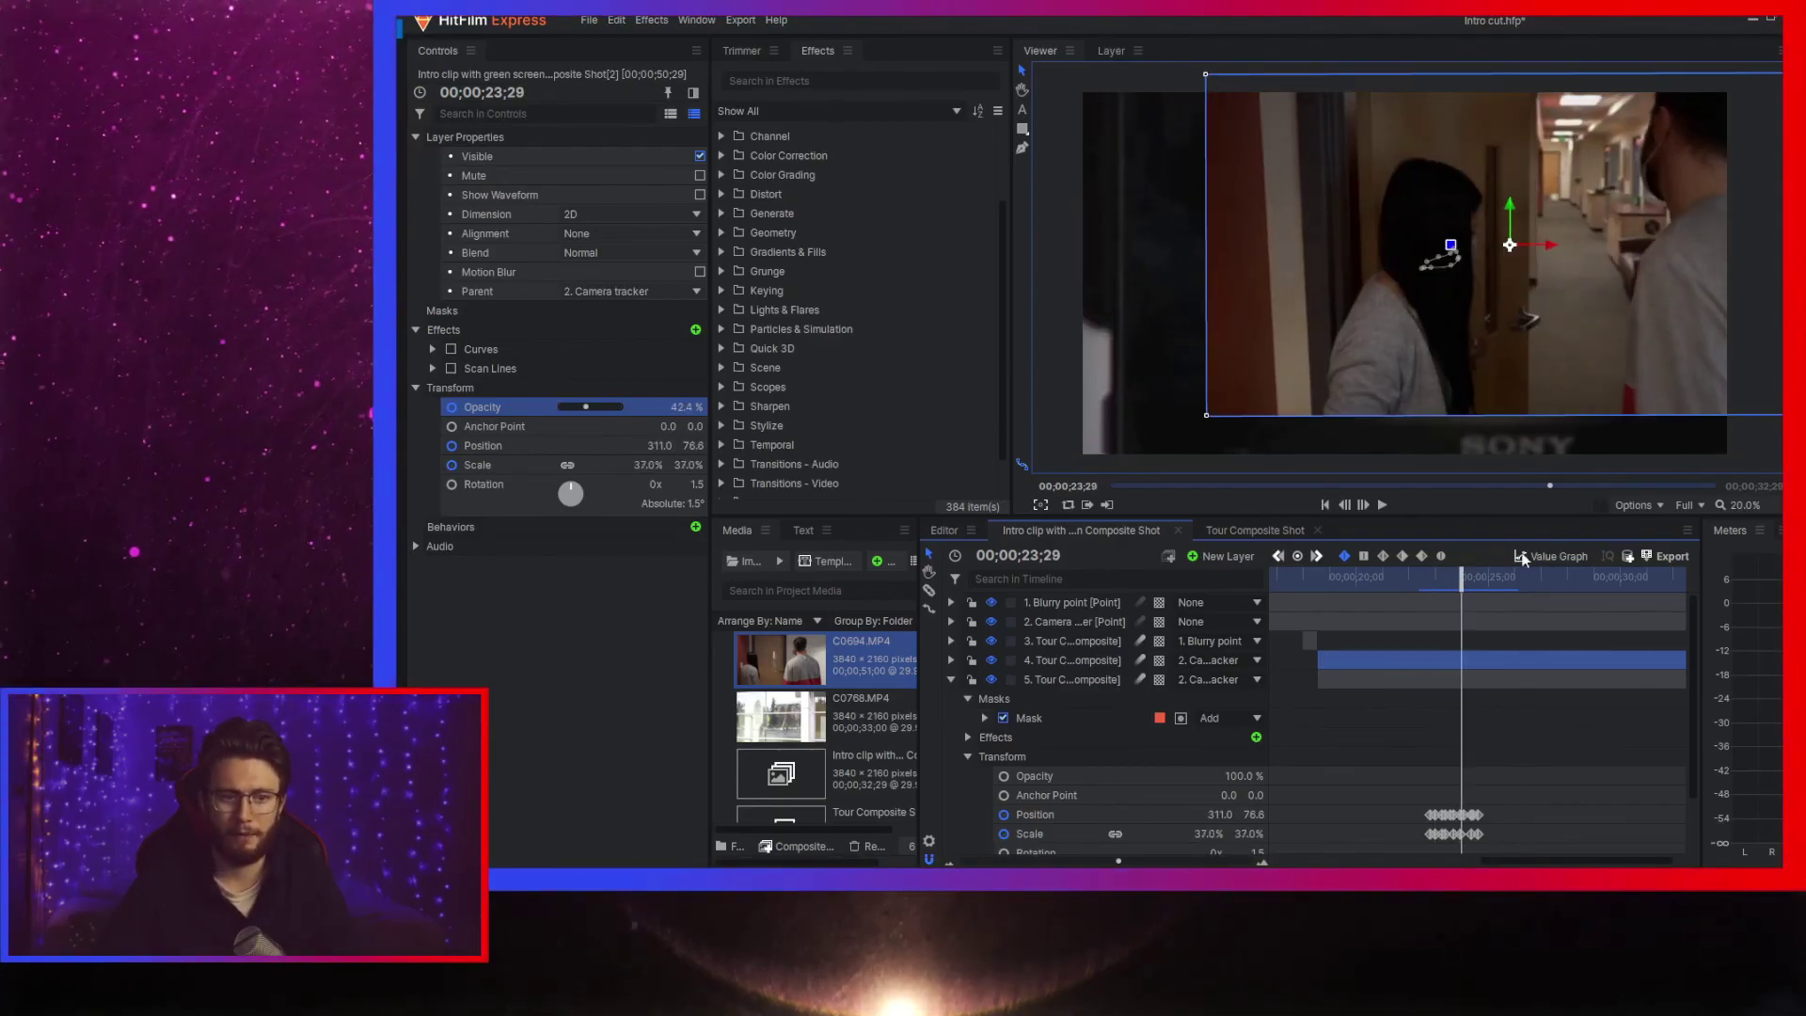